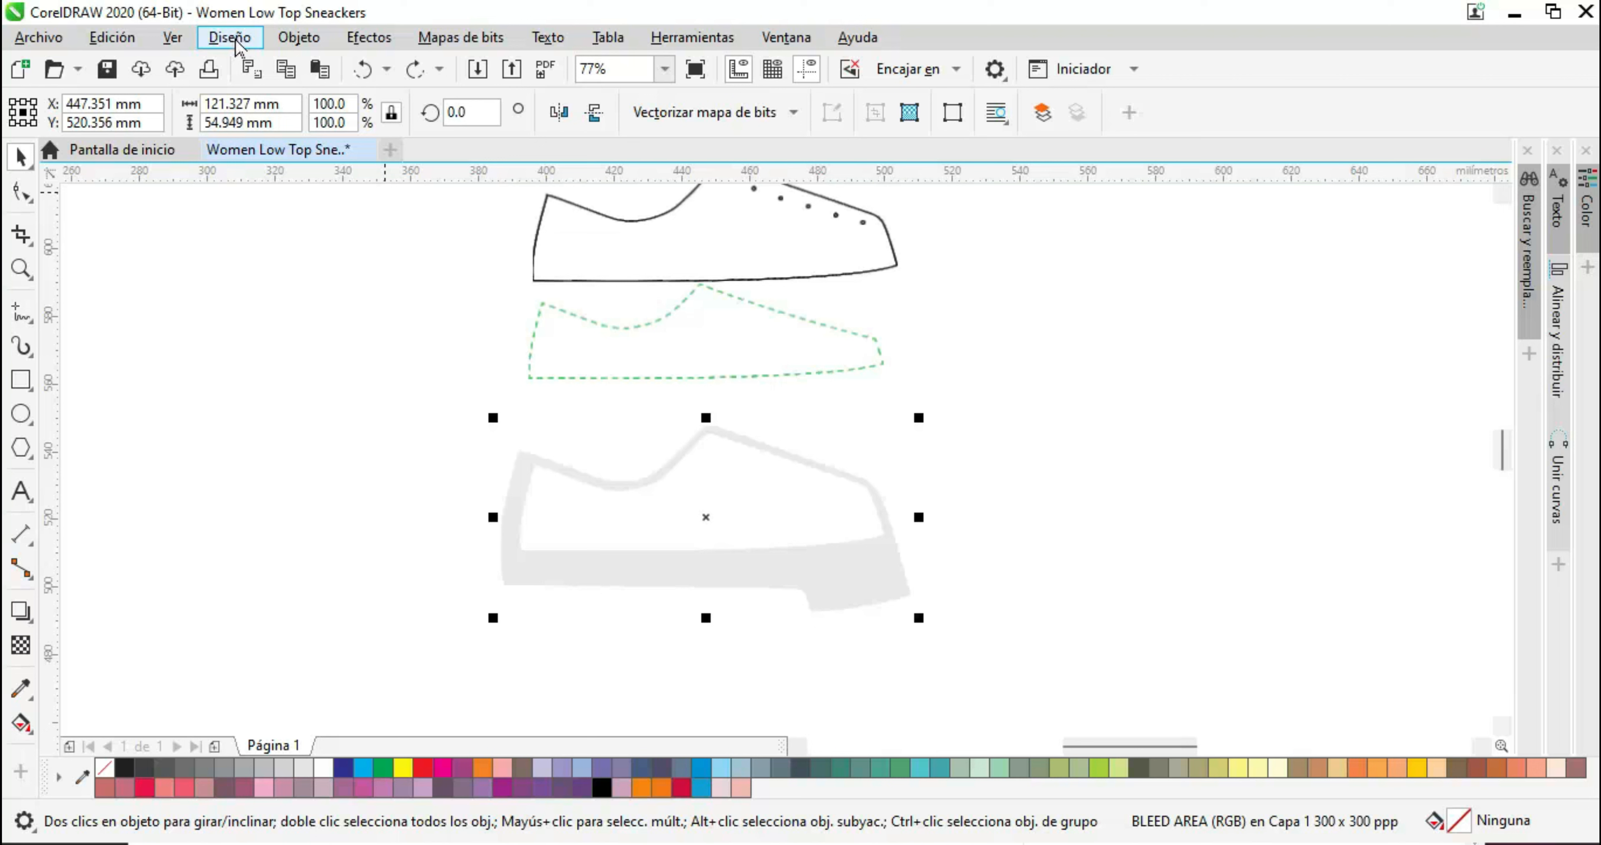
Convert the grey shoe bleed-area image to a CMYK bitmap and vectorize it with Quick Trace
click(438, 42)
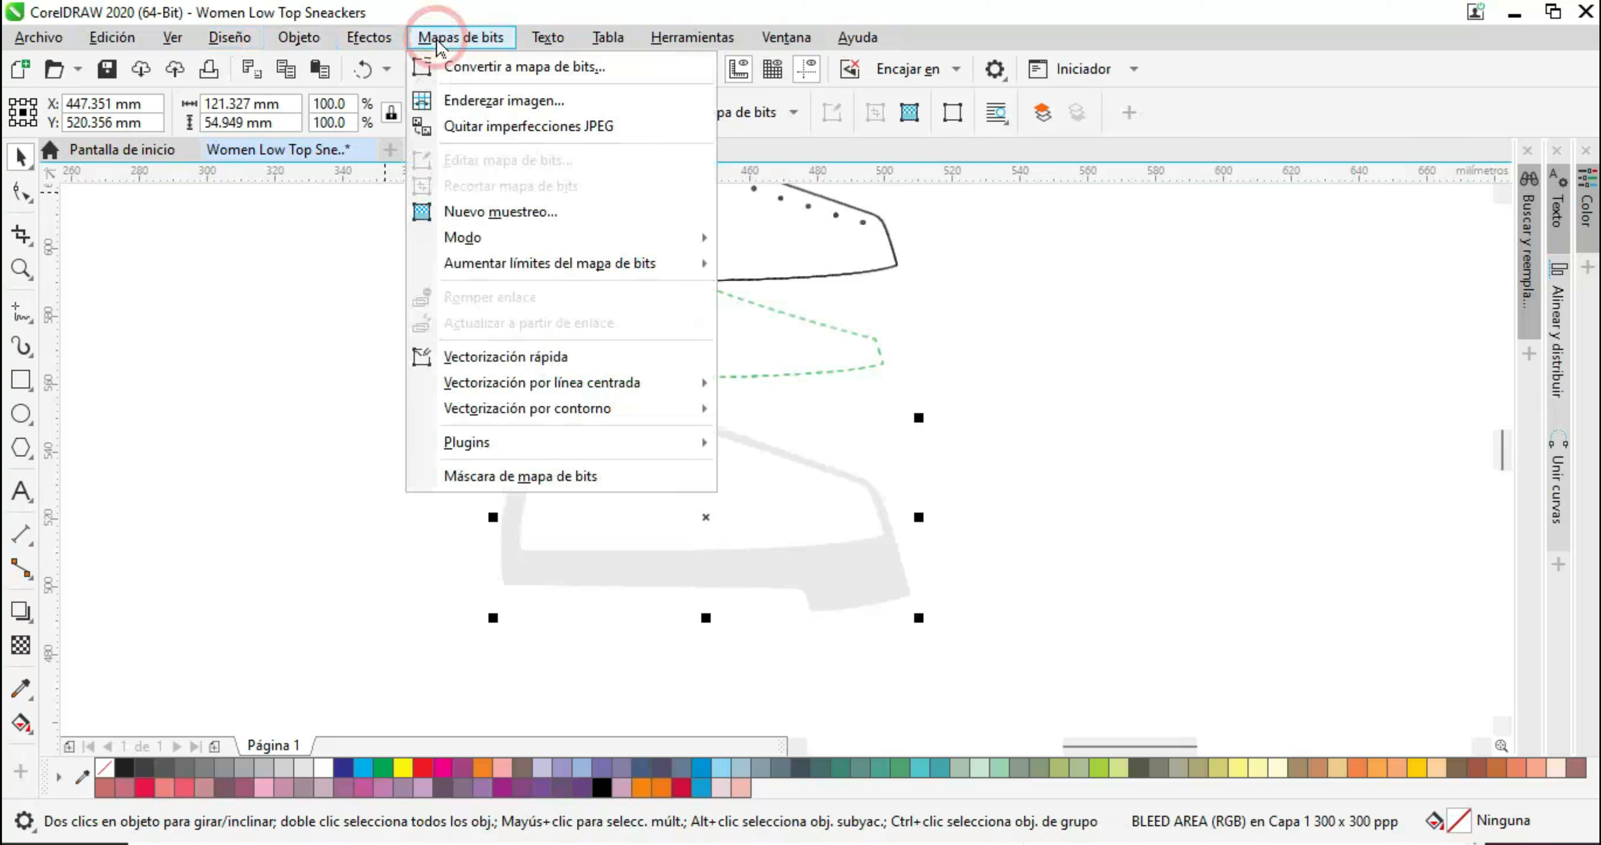
click(521, 67)
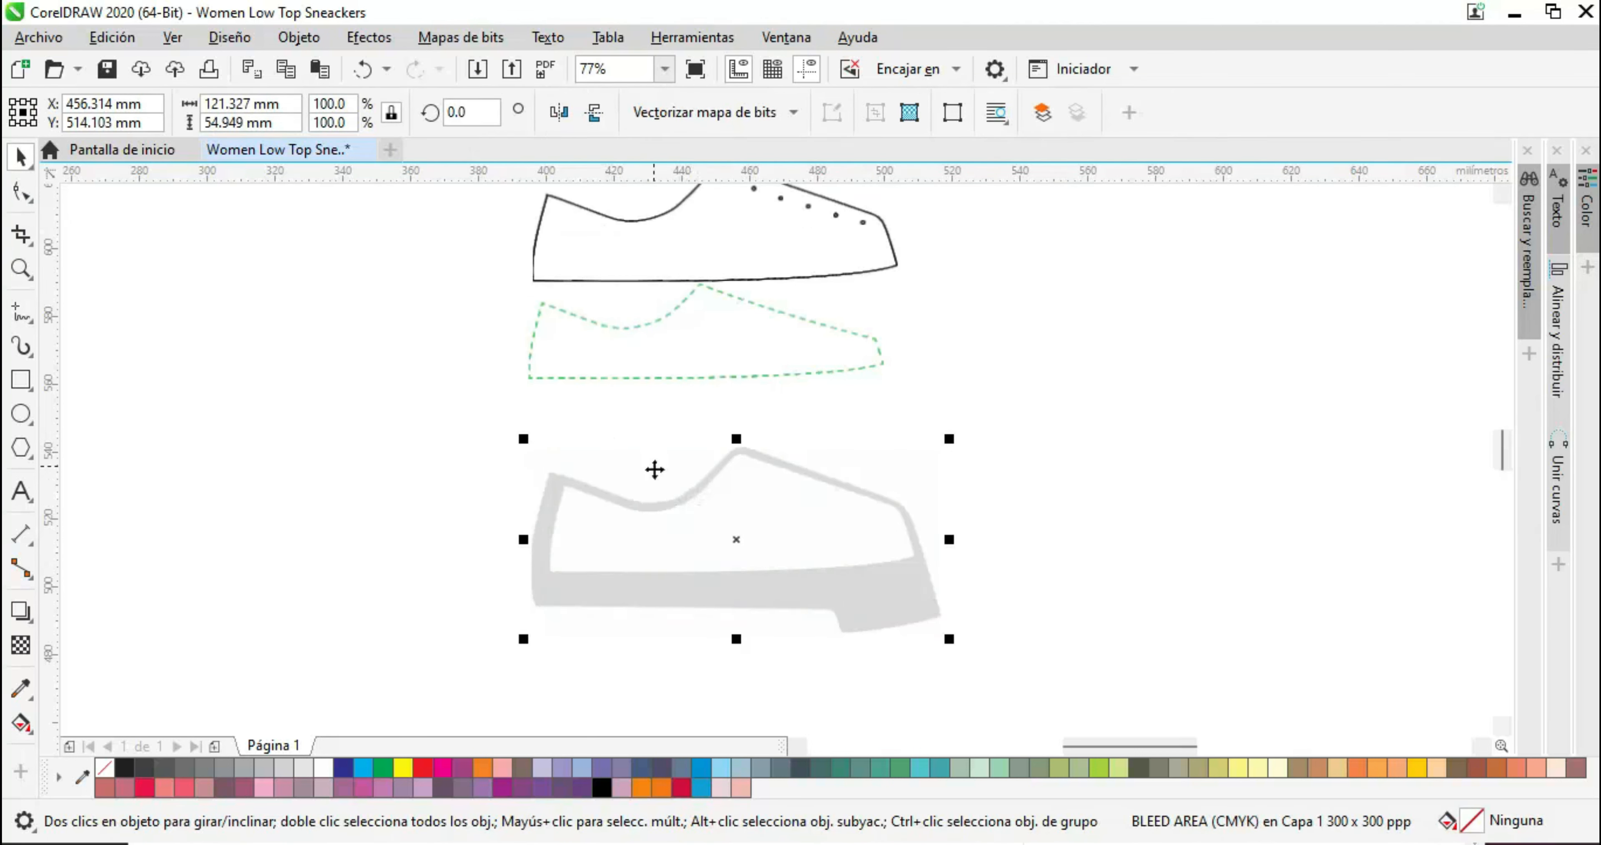
right_click(655, 519)
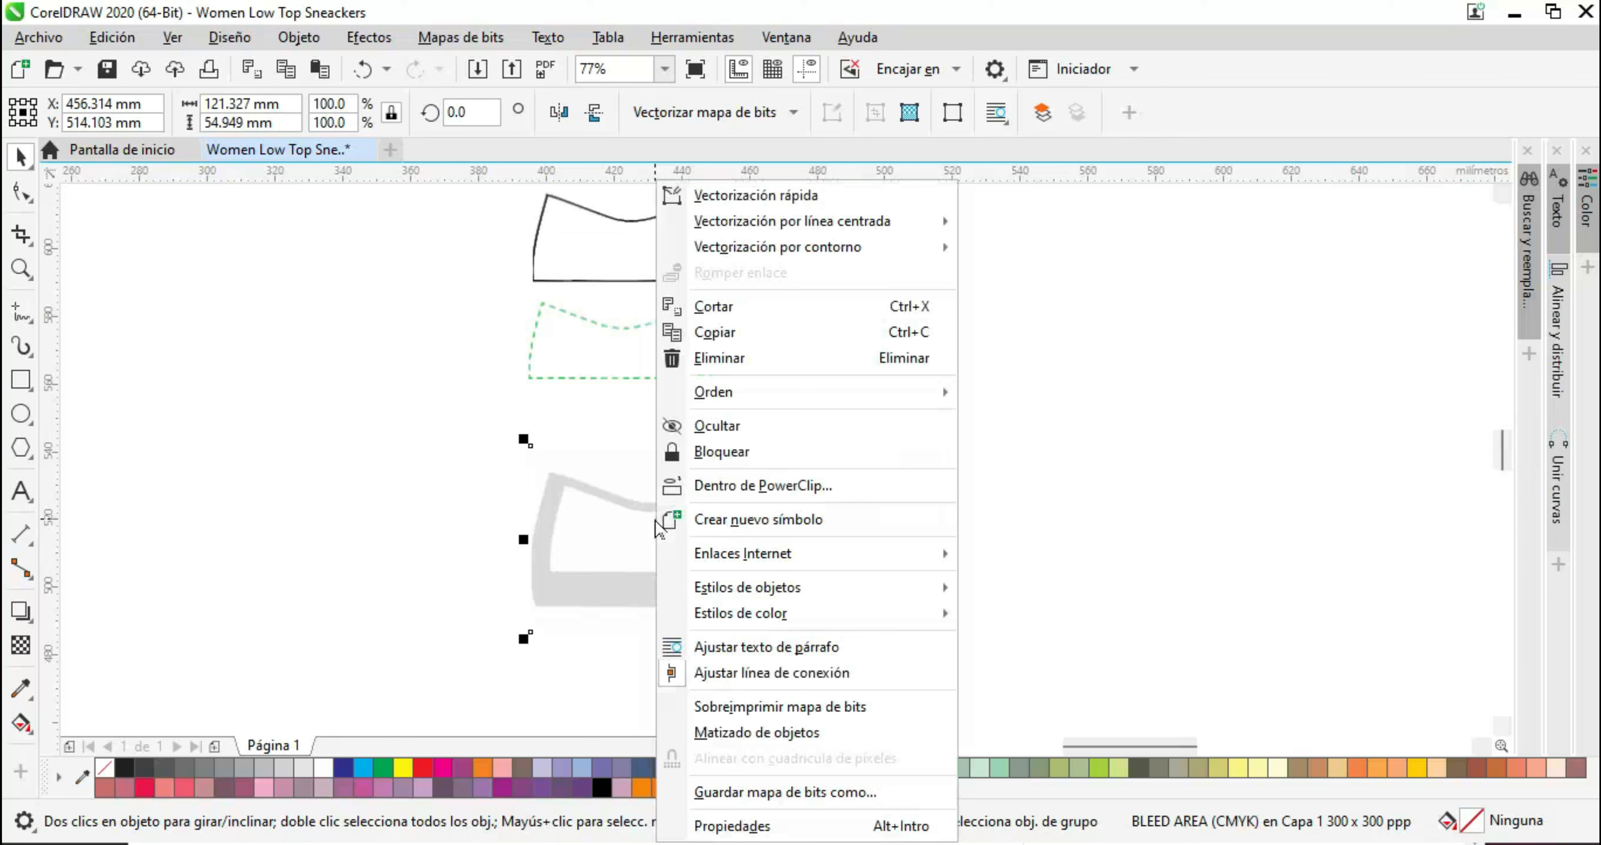
click(827, 203)
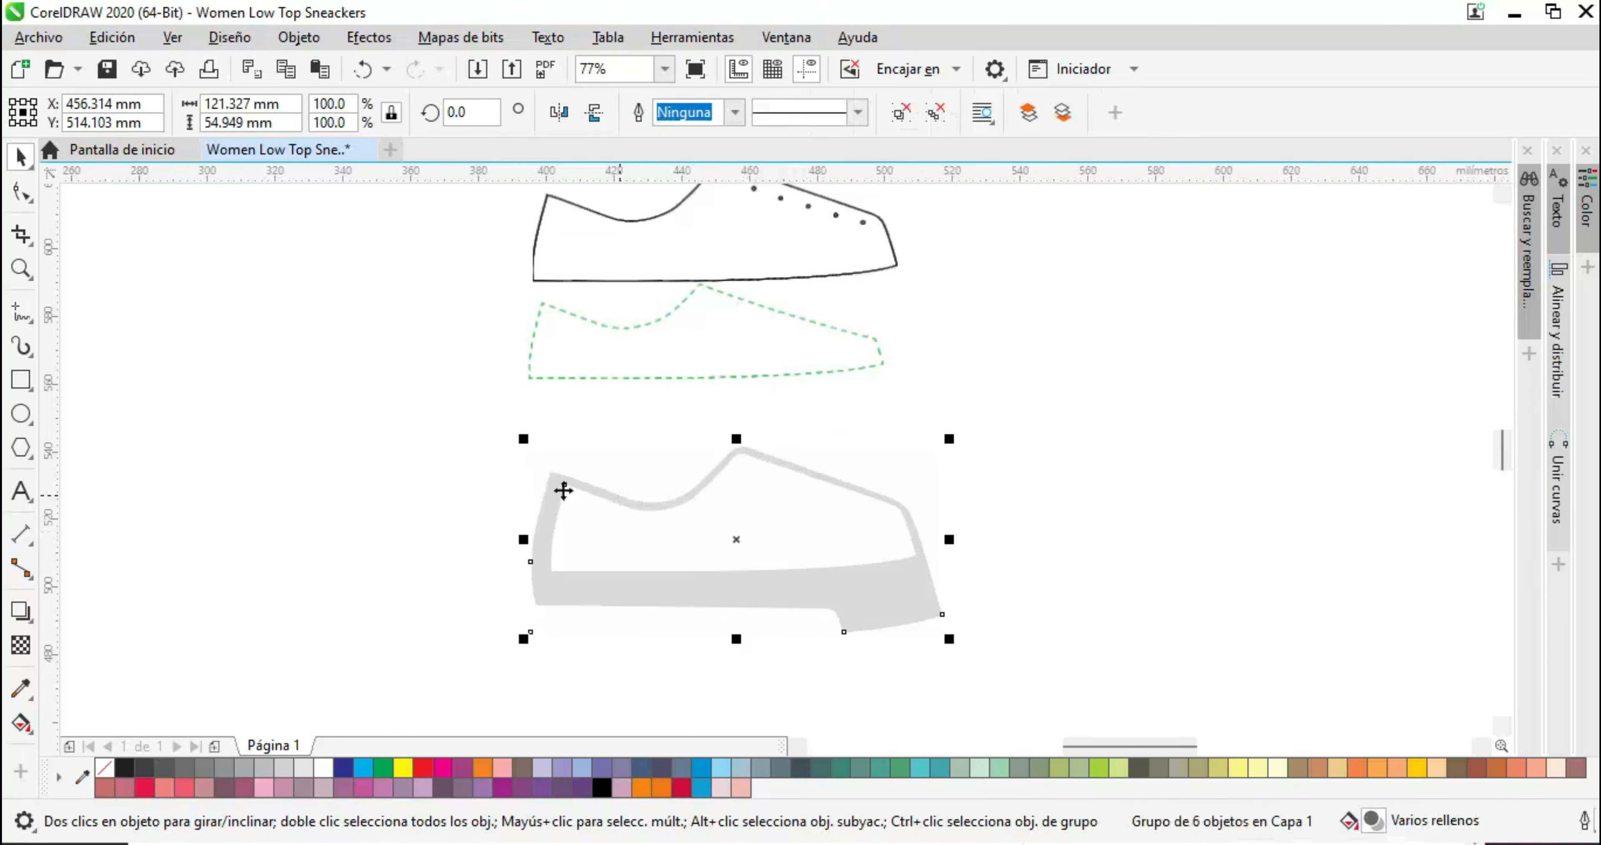
key(F10)
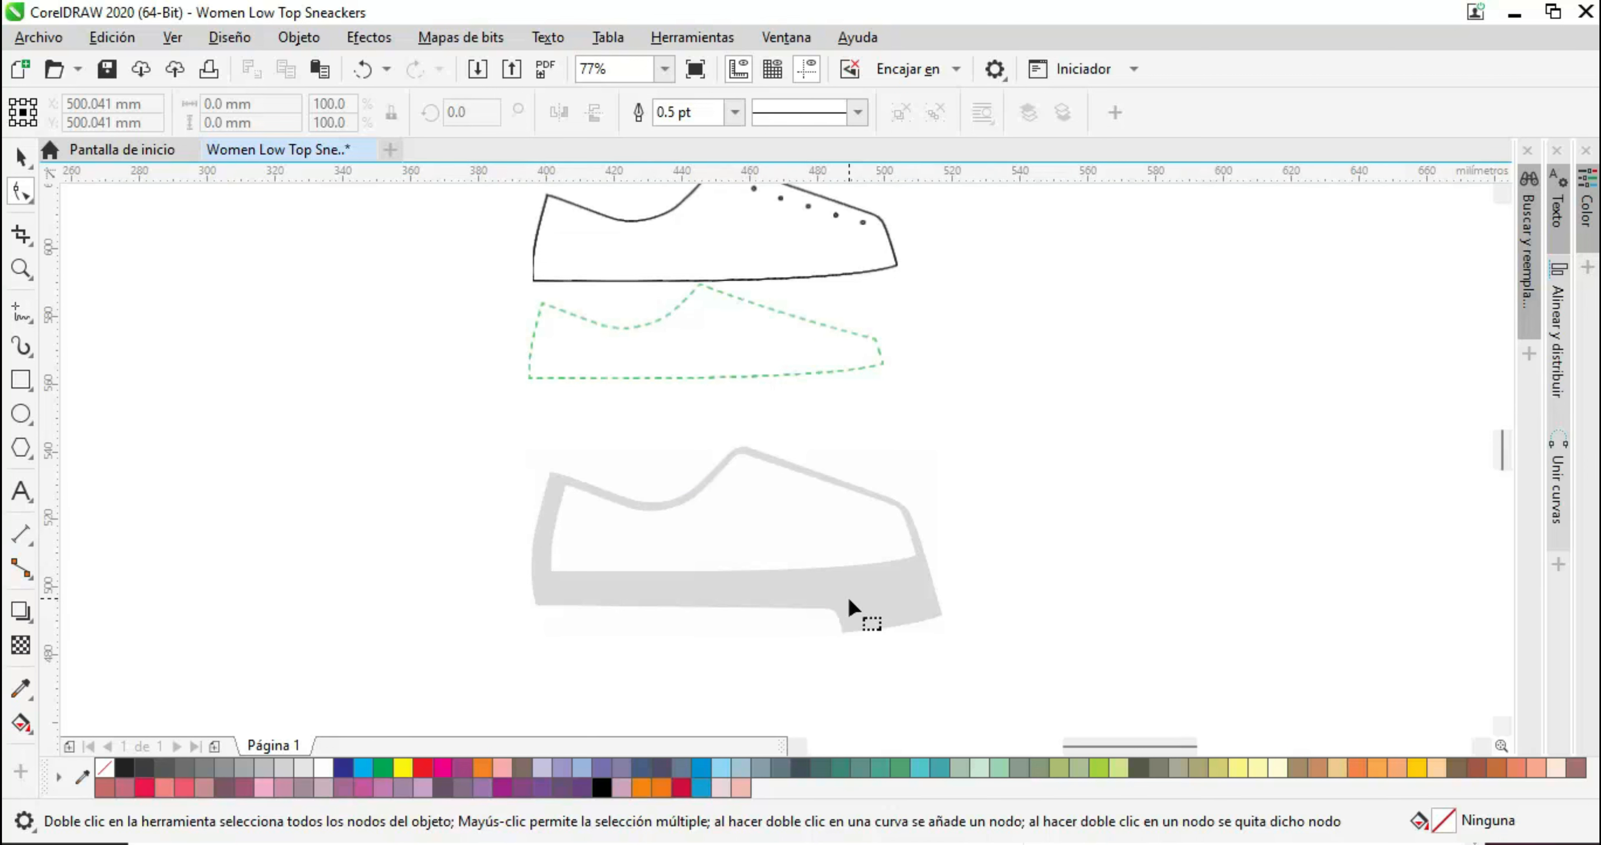
key(space)
Separate the traced shoe group from the original bitmap, delete the bitmap, and return the group beneath the green dashed outline
click(686, 502)
mouse_move(686, 502)
mouse_down()
mouse_move(618, 535)
mouse_move(379, 535)
mouse_move(332, 572)
mouse_move(278, 489)
mouse_move(269, 528)
mouse_up()
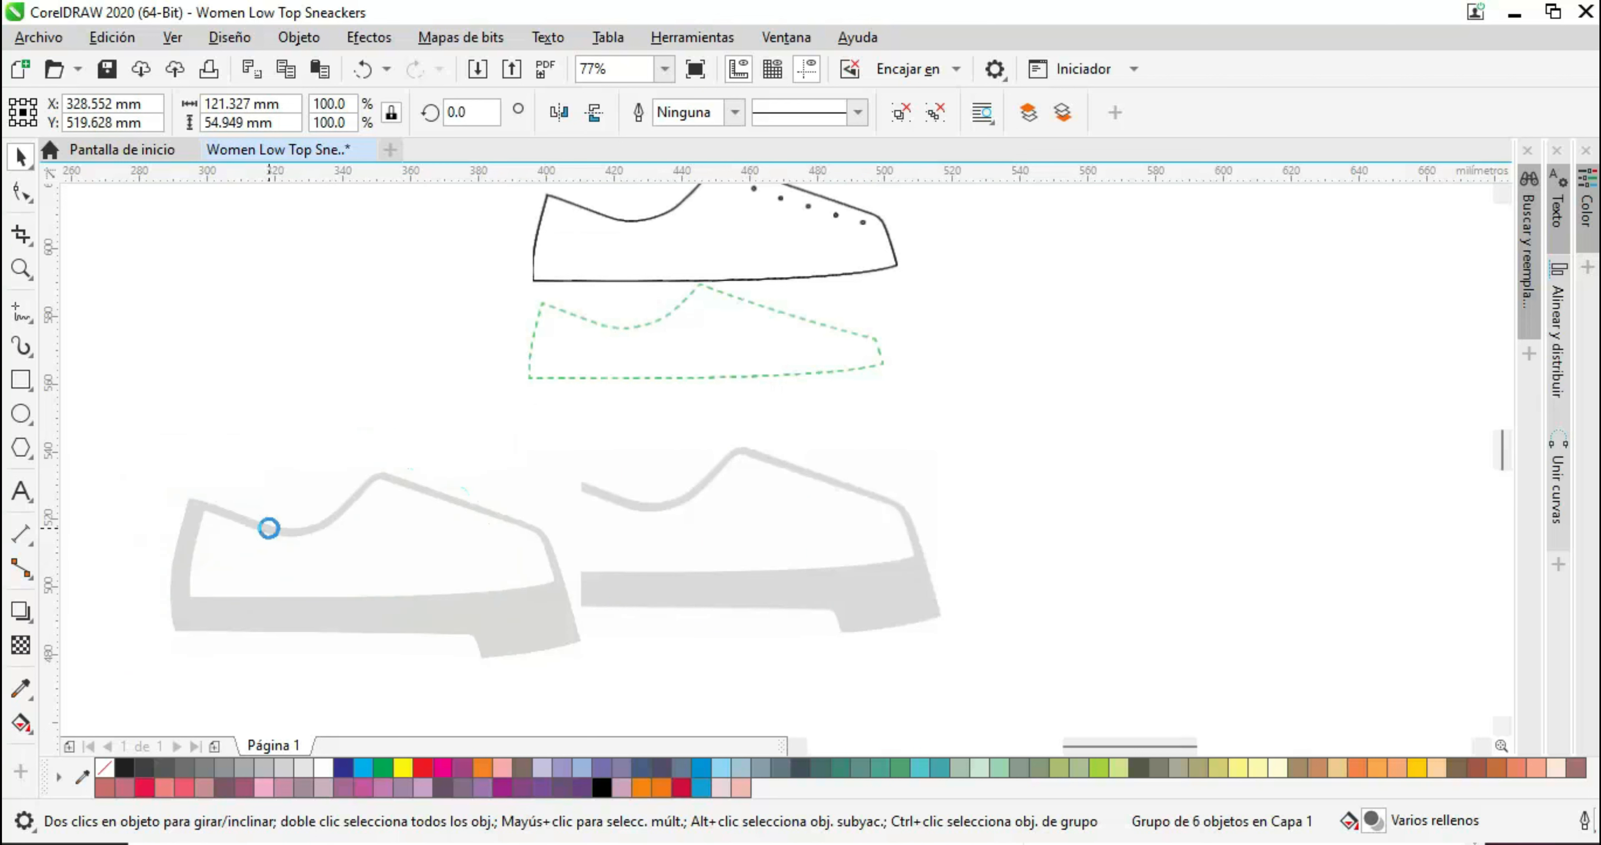
click(663, 563)
drag(818, 511, 986, 505)
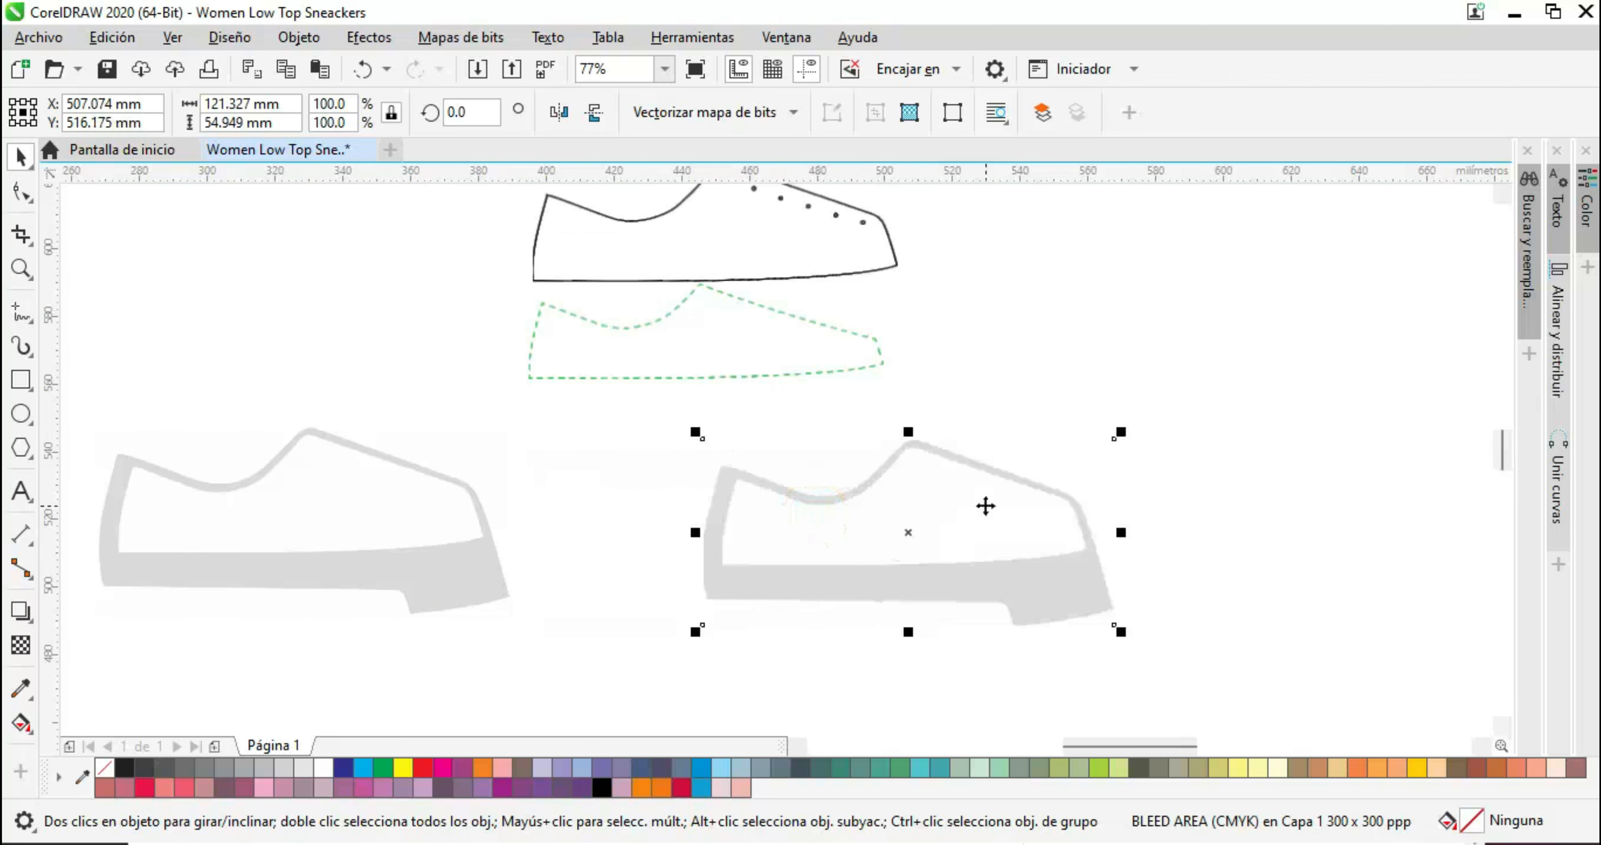
key(Delete)
drag(340, 515, 764, 511)
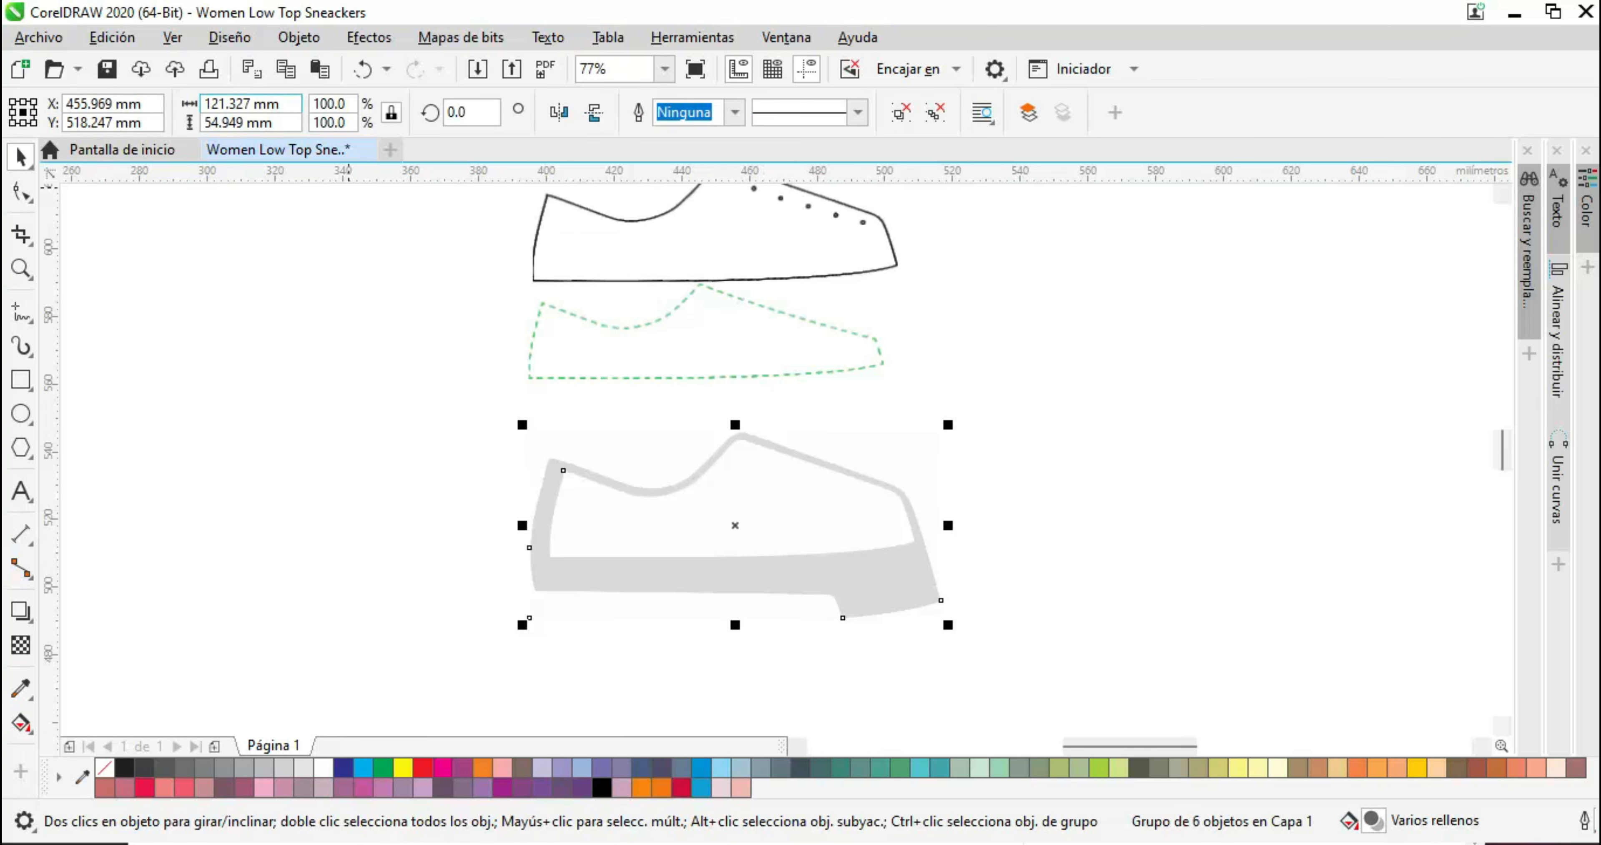
Ungroup the traced shoe and remove the white inner shape from the grey silhouette
click(299, 37)
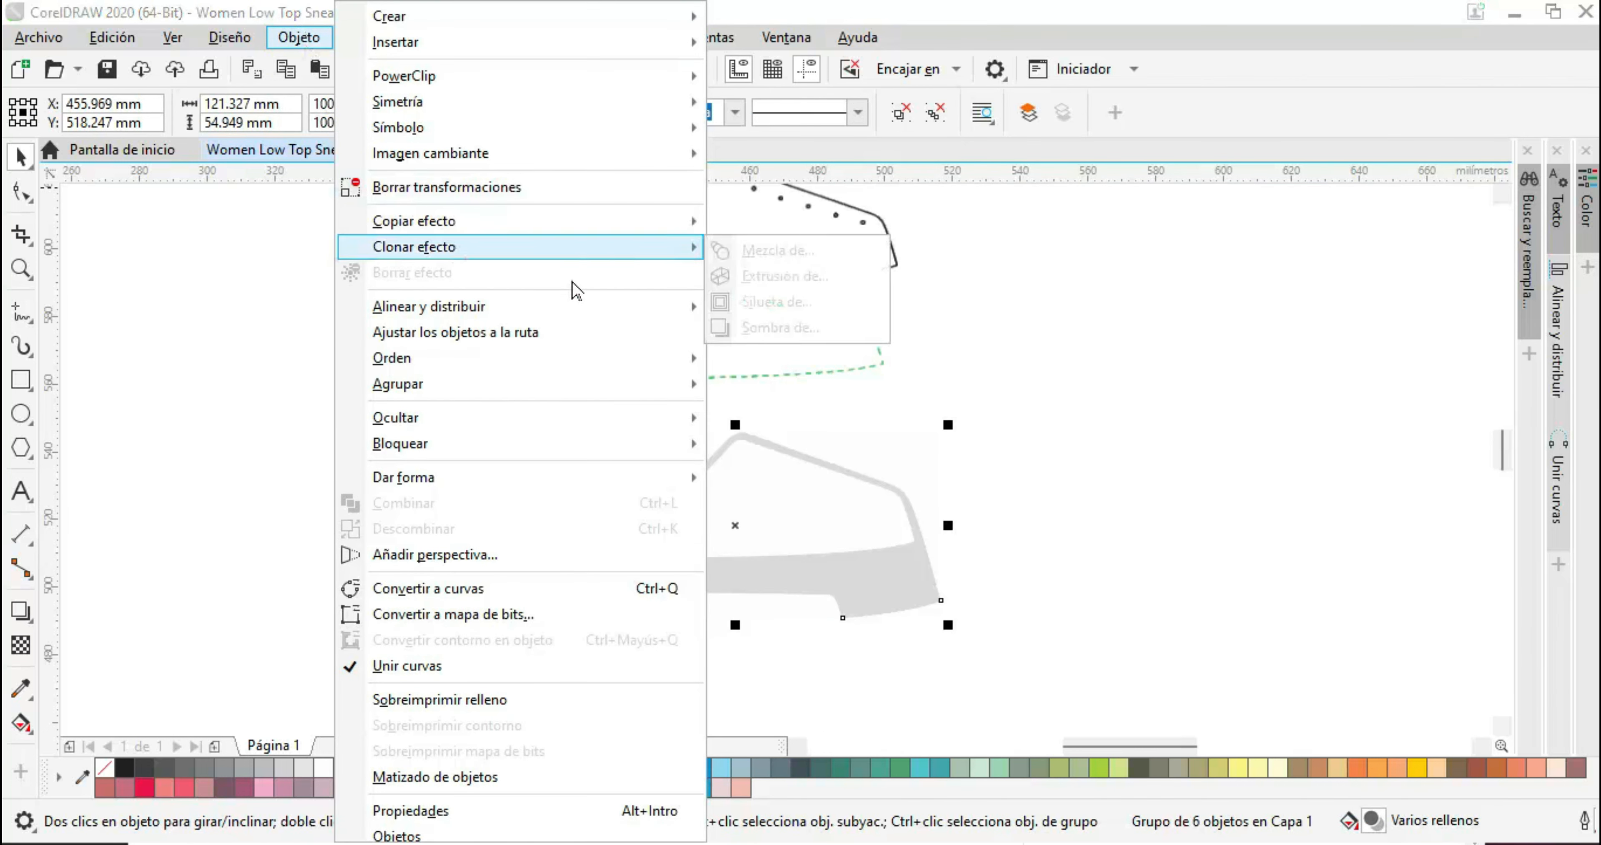
mouse_move(554, 390)
click(821, 415)
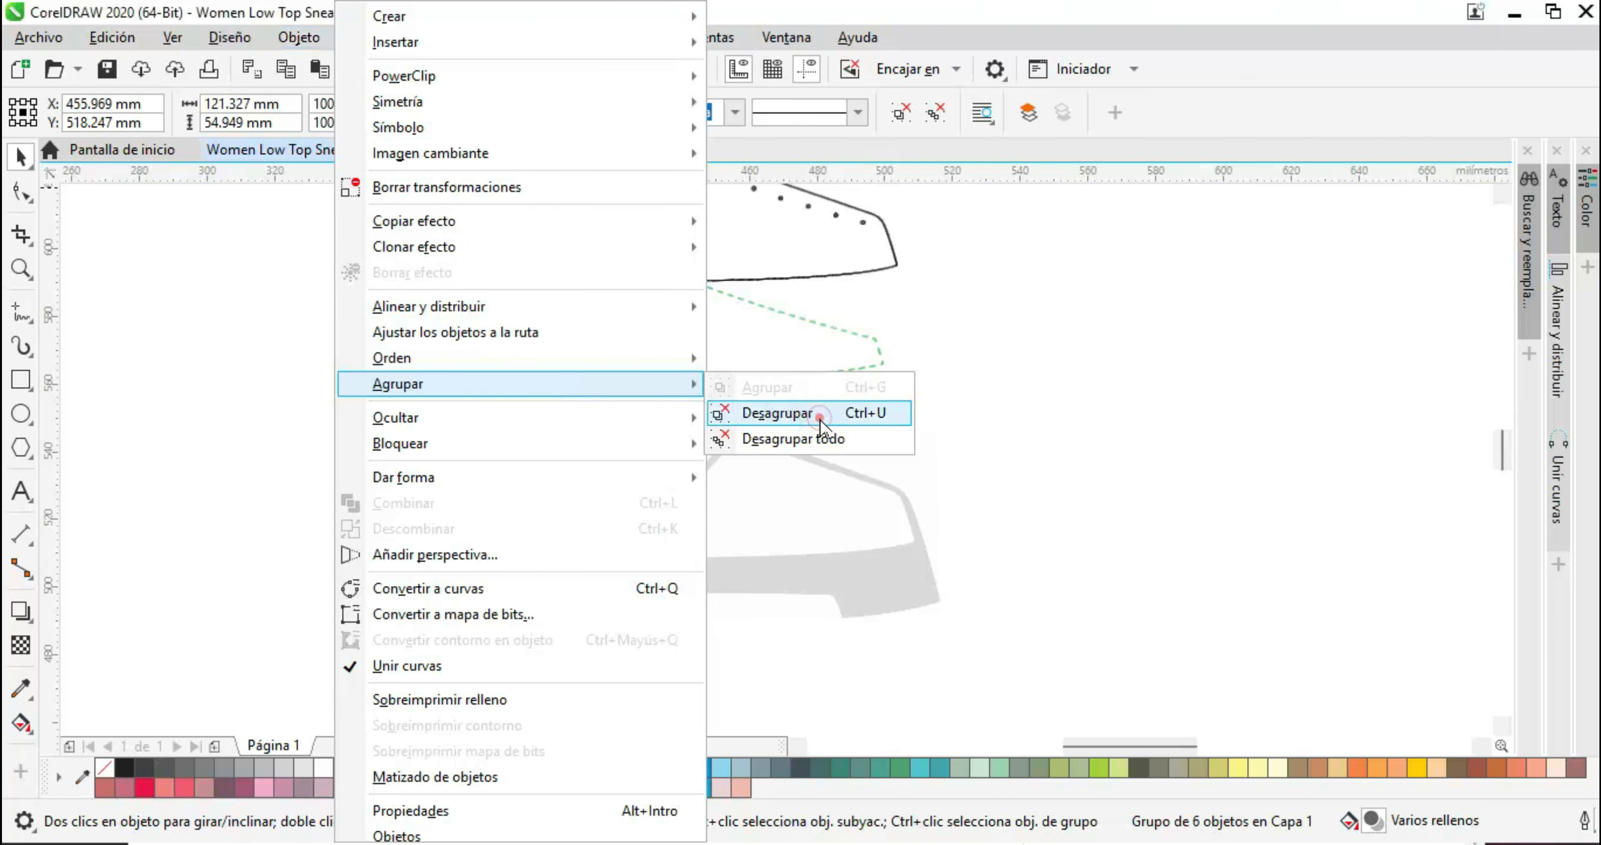
click(1107, 571)
click(740, 511)
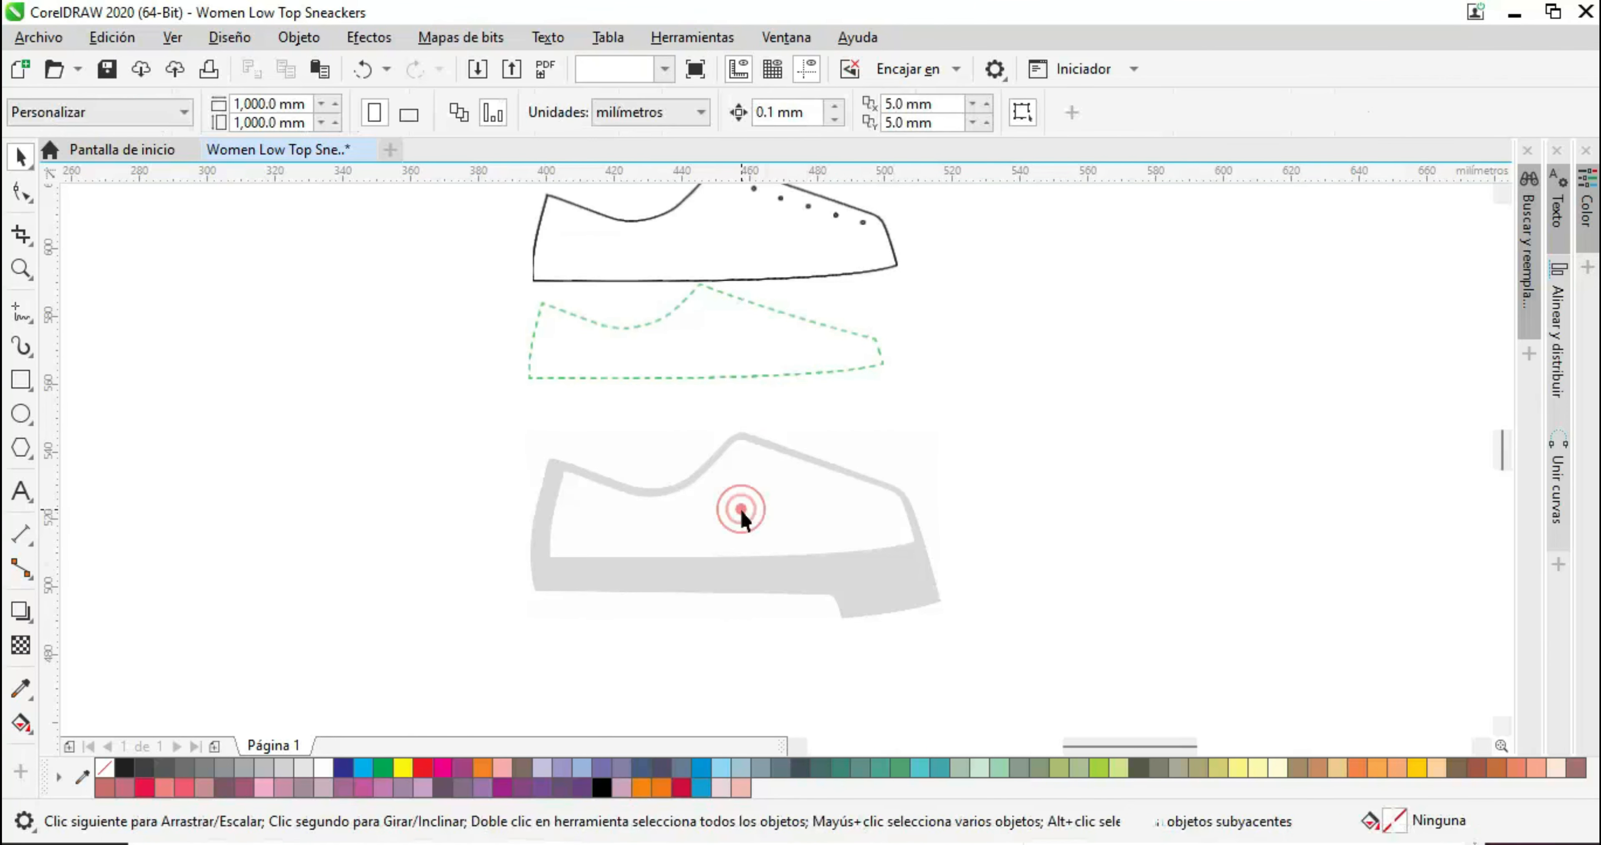
drag(715, 539, 712, 237)
click(726, 511)
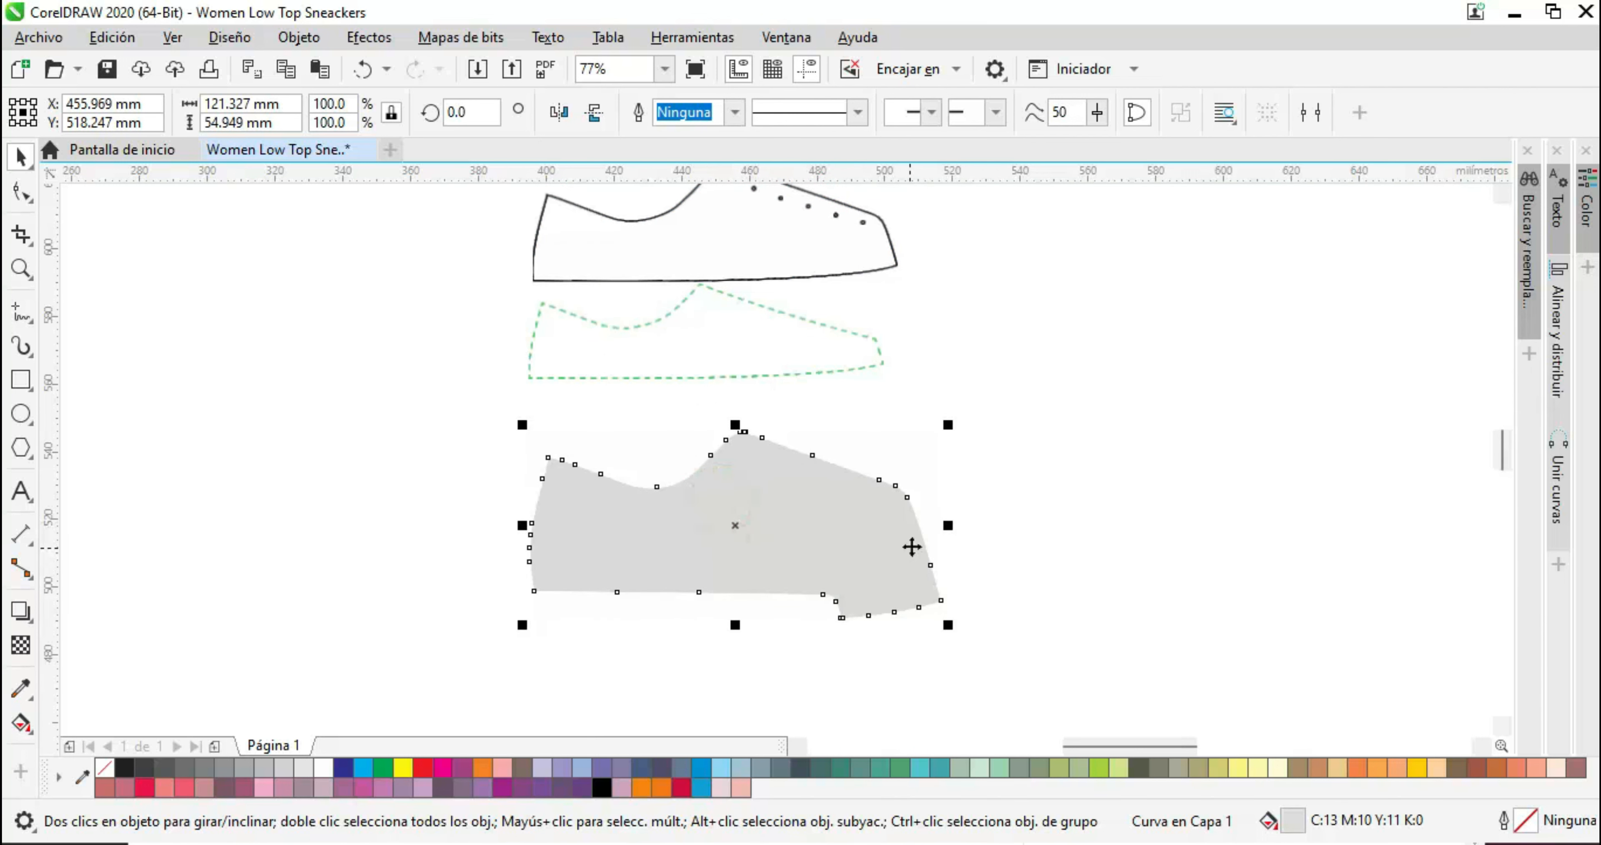
Shift the grey silhouette off the leftover traced shapes and delete the small white piece beneath the sole
click(1150, 535)
click(785, 534)
drag(784, 534, 749, 591)
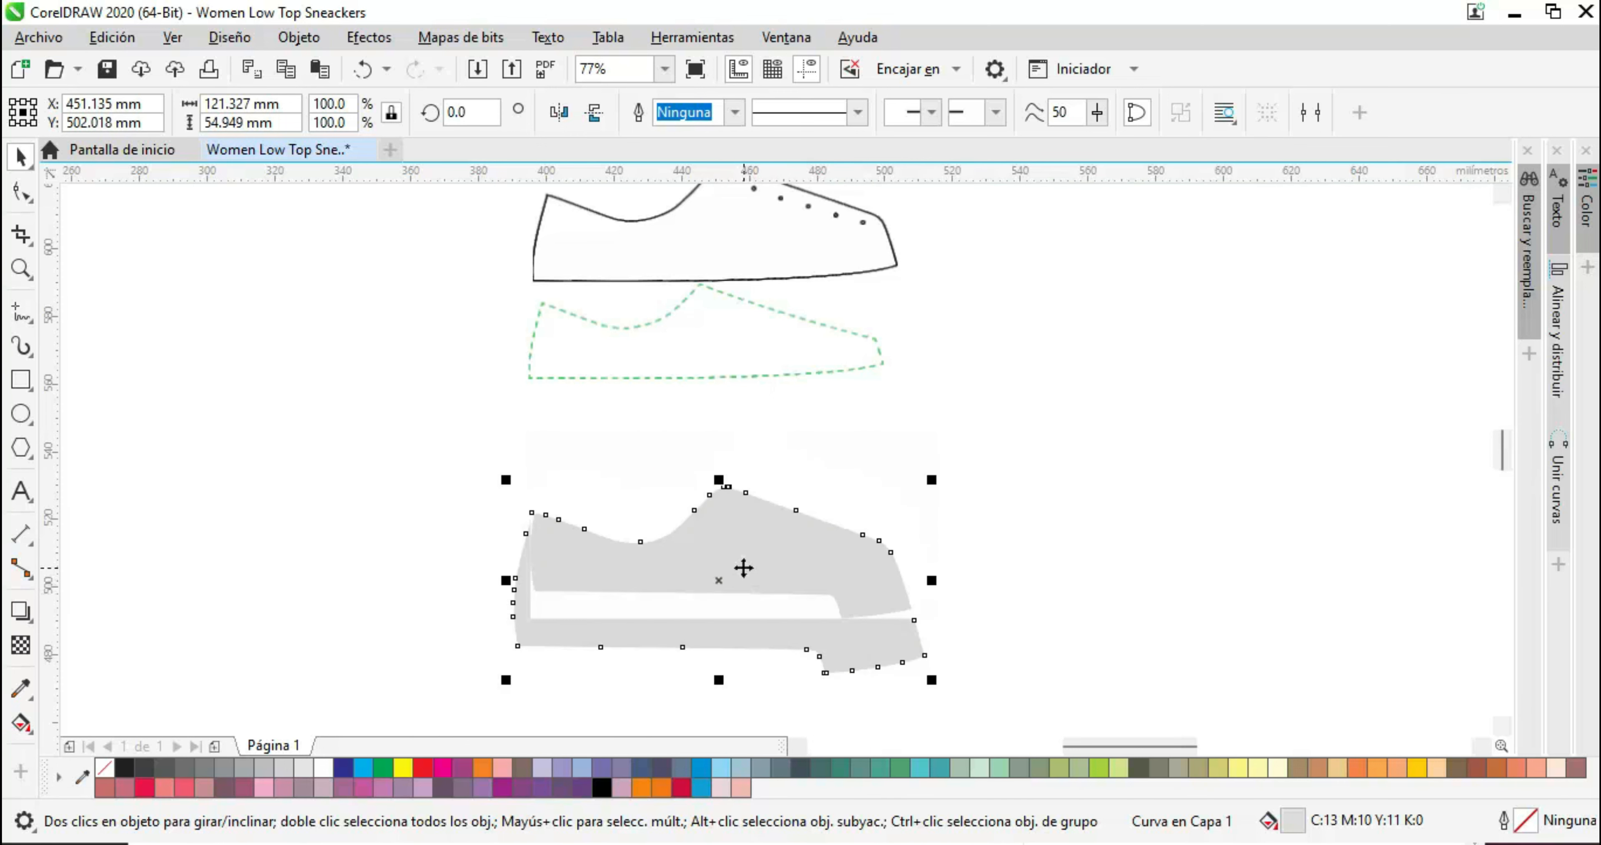
scroll(744, 566, down, 1)
drag(601, 414, 654, 500)
drag(695, 414, 744, 569)
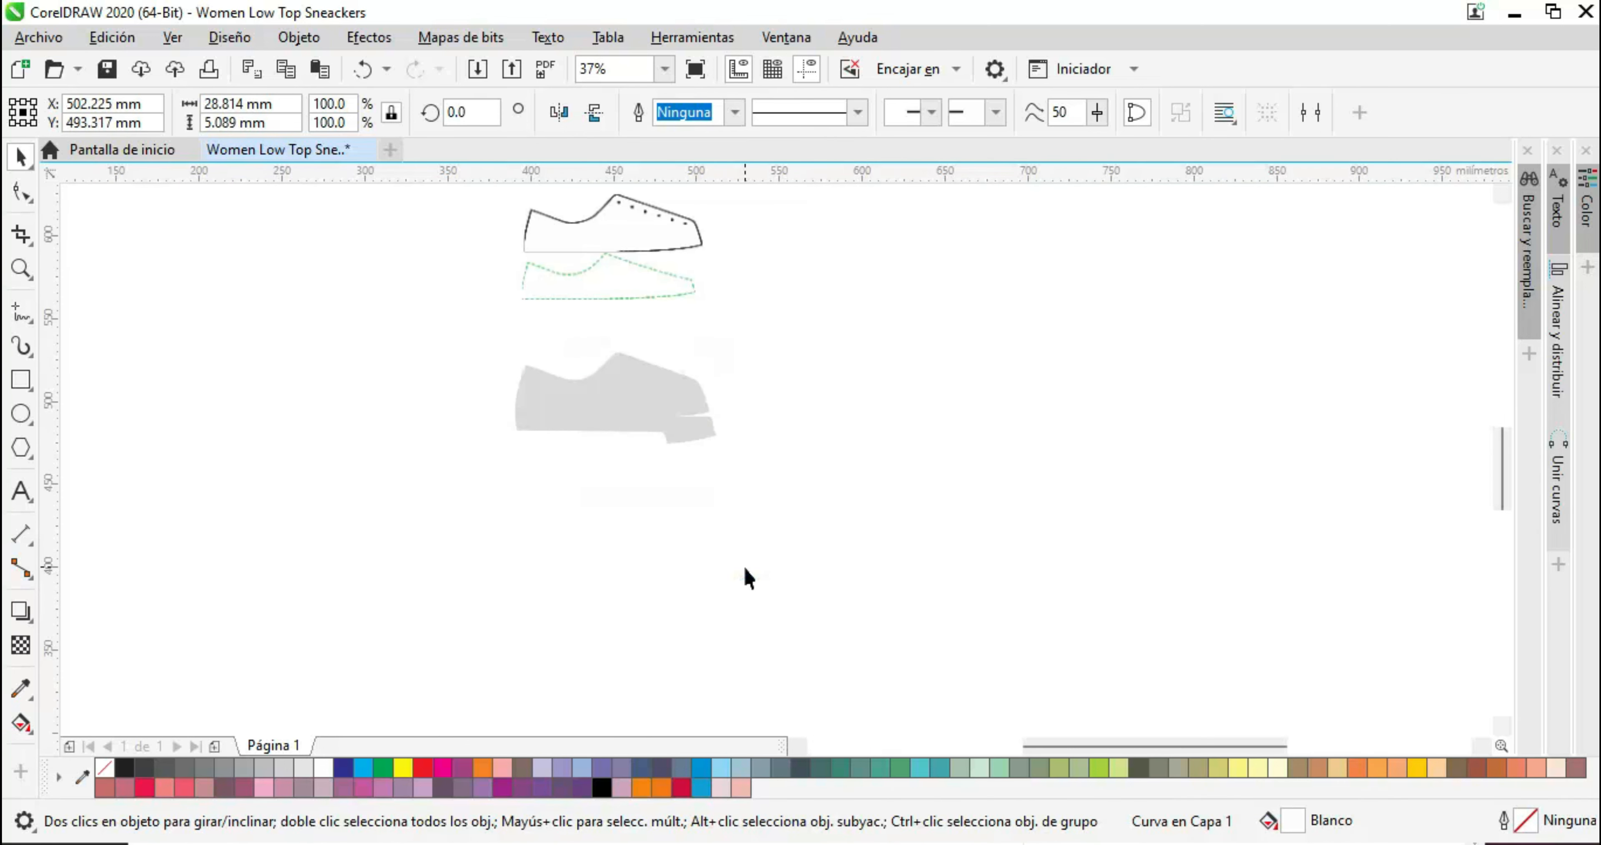
key(Delete)
Move the grey silhouette clear of the remaining white background pieces and delete those pieces
drag(636, 385, 810, 299)
click(693, 496)
key(Delete)
drag(276, 327, 886, 580)
key(Delete)
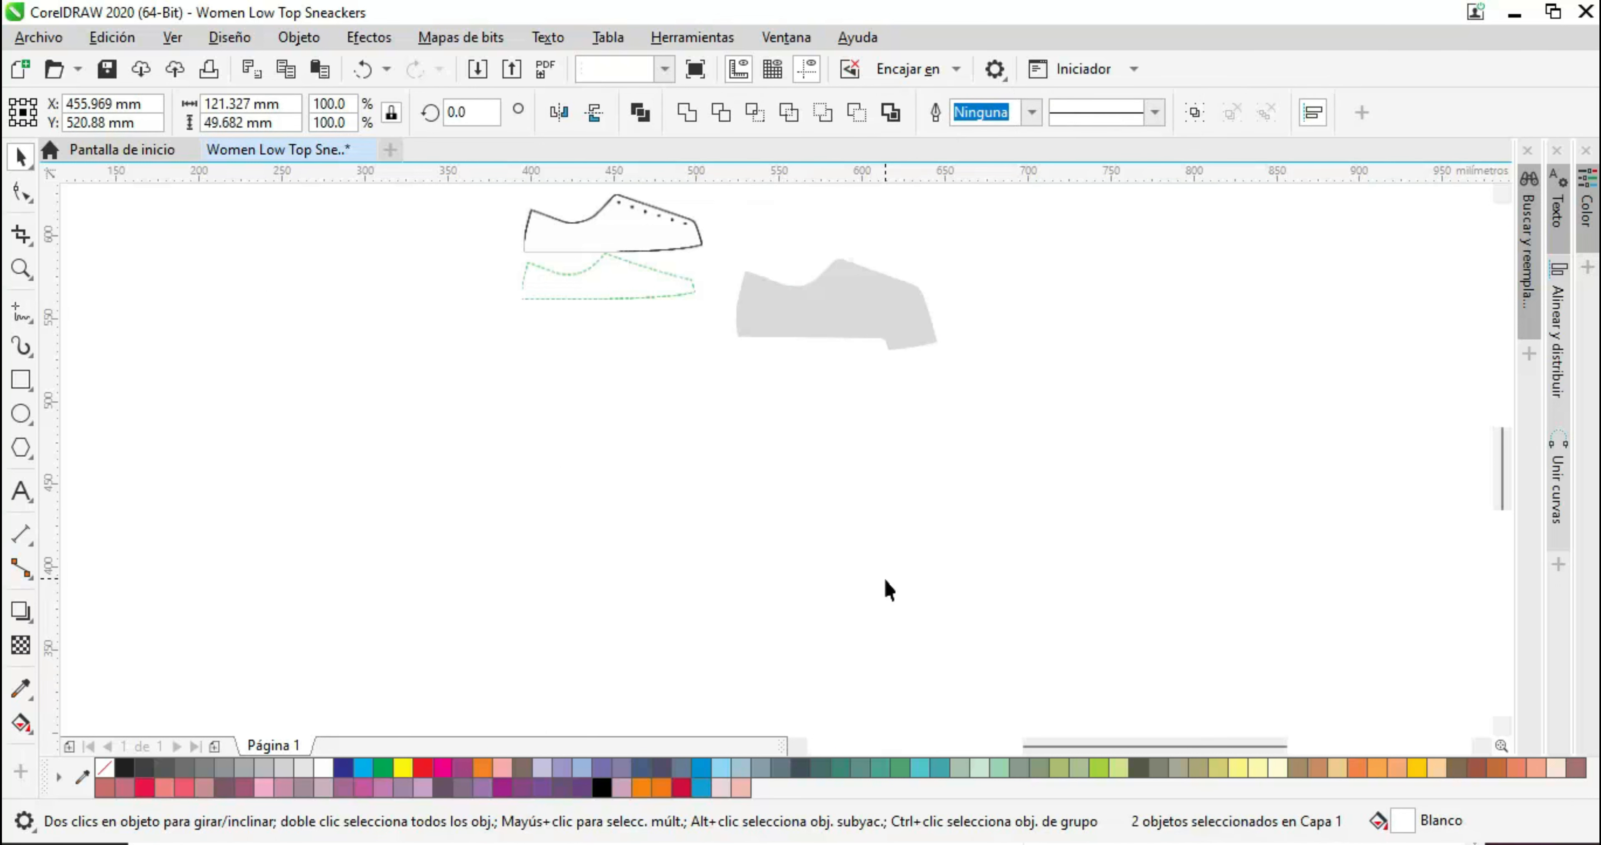
Place the grey shoe silhouette back below the green dashed outline and deselect it
drag(870, 295, 649, 365)
scroll(623, 371, up, 2)
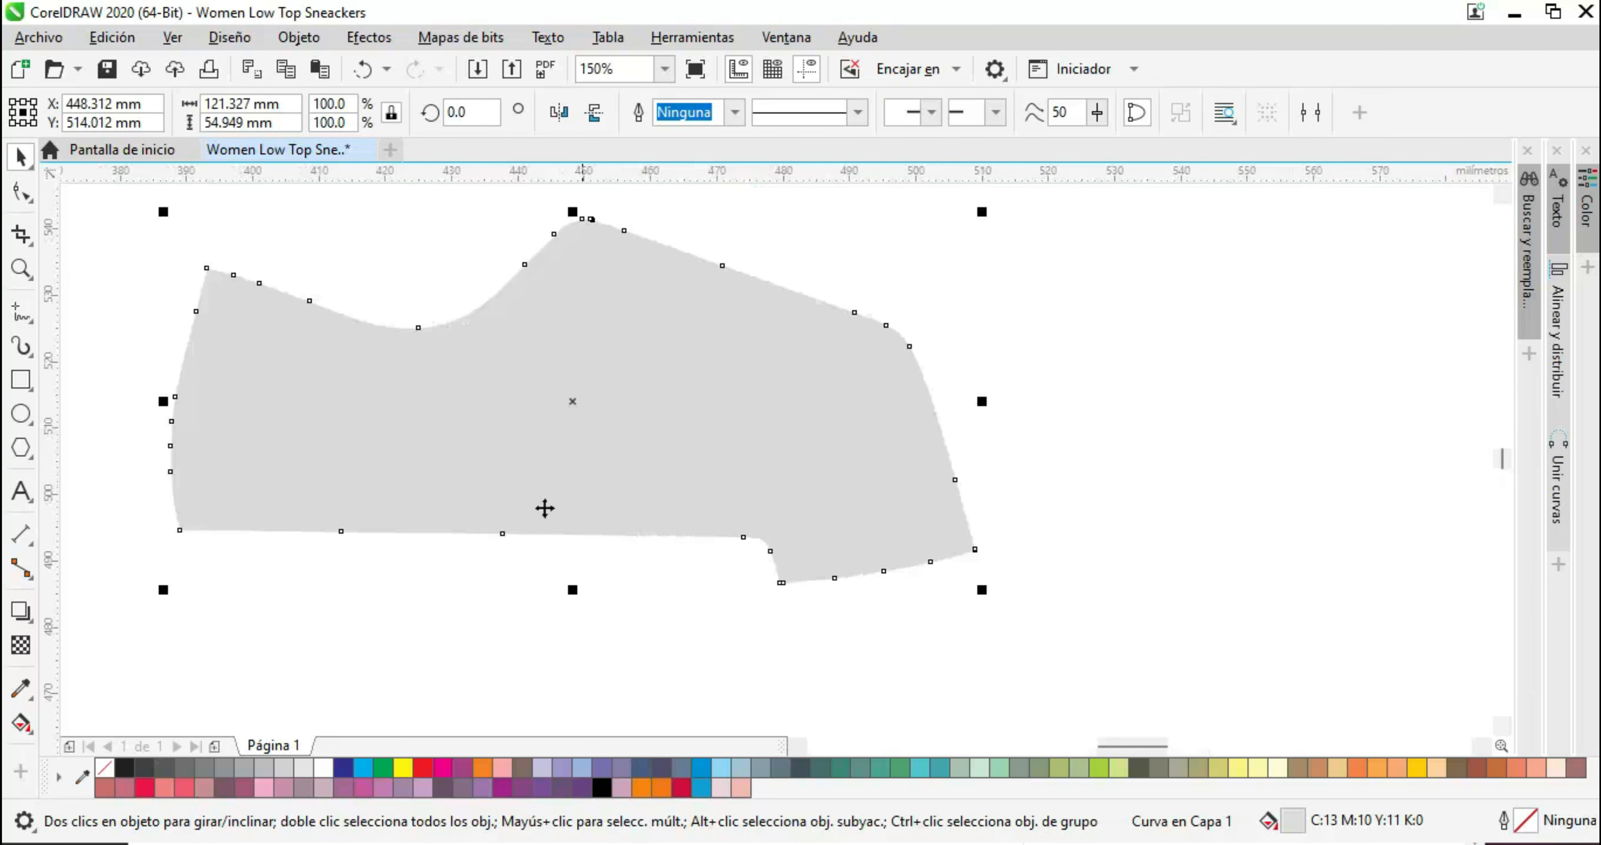
key(Escape)
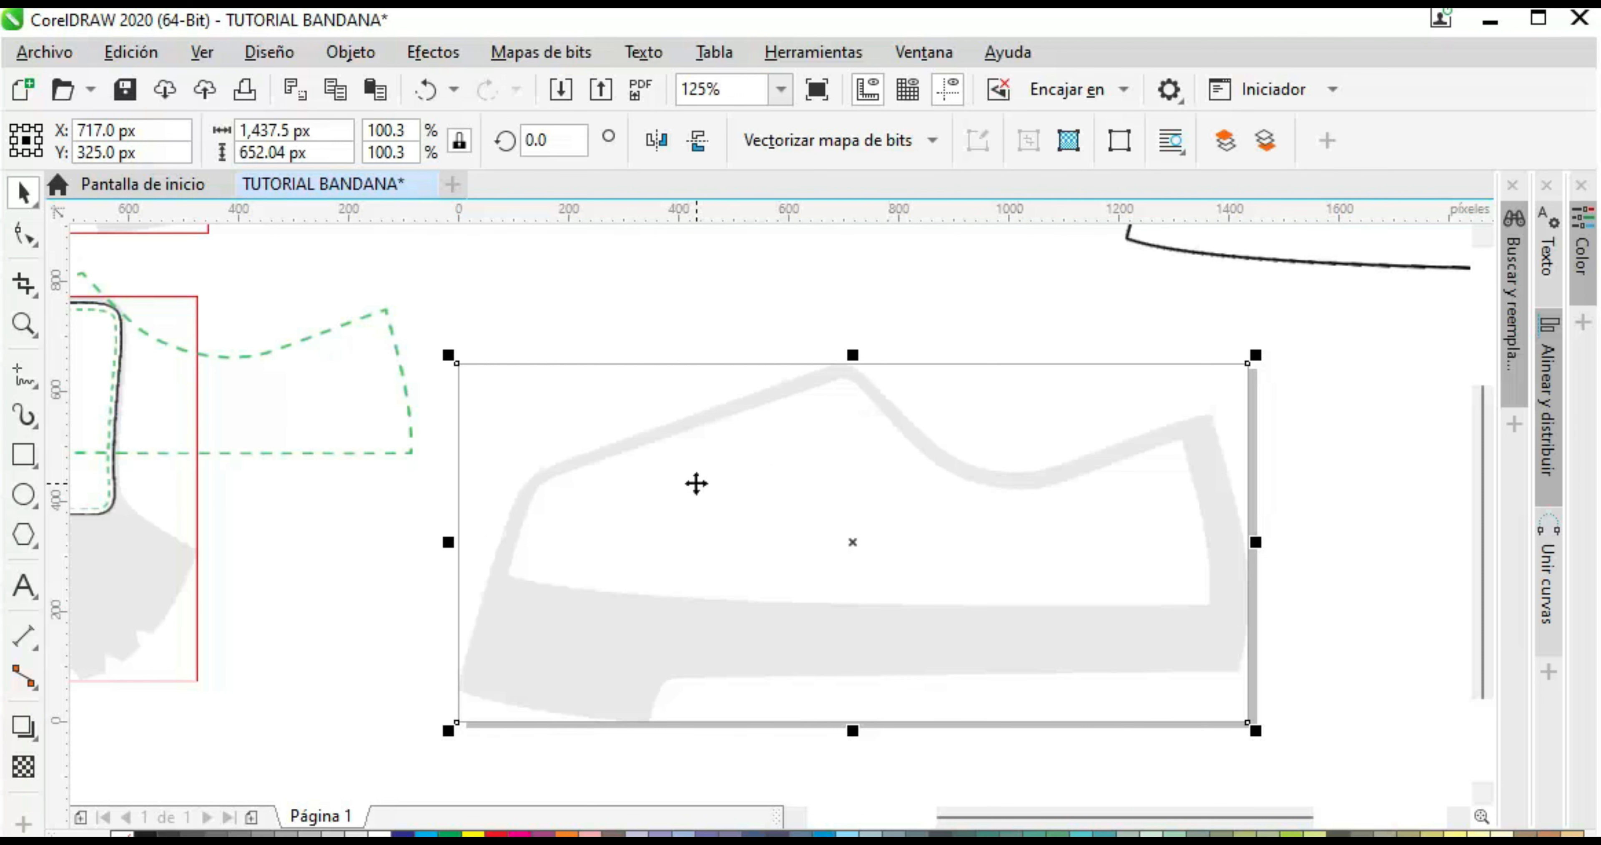
Draw a closed ten-node outline of straight segments around the grey shoe image in TUTORIAL BANDANA
click(38, 387)
click(140, 443)
click(455, 693)
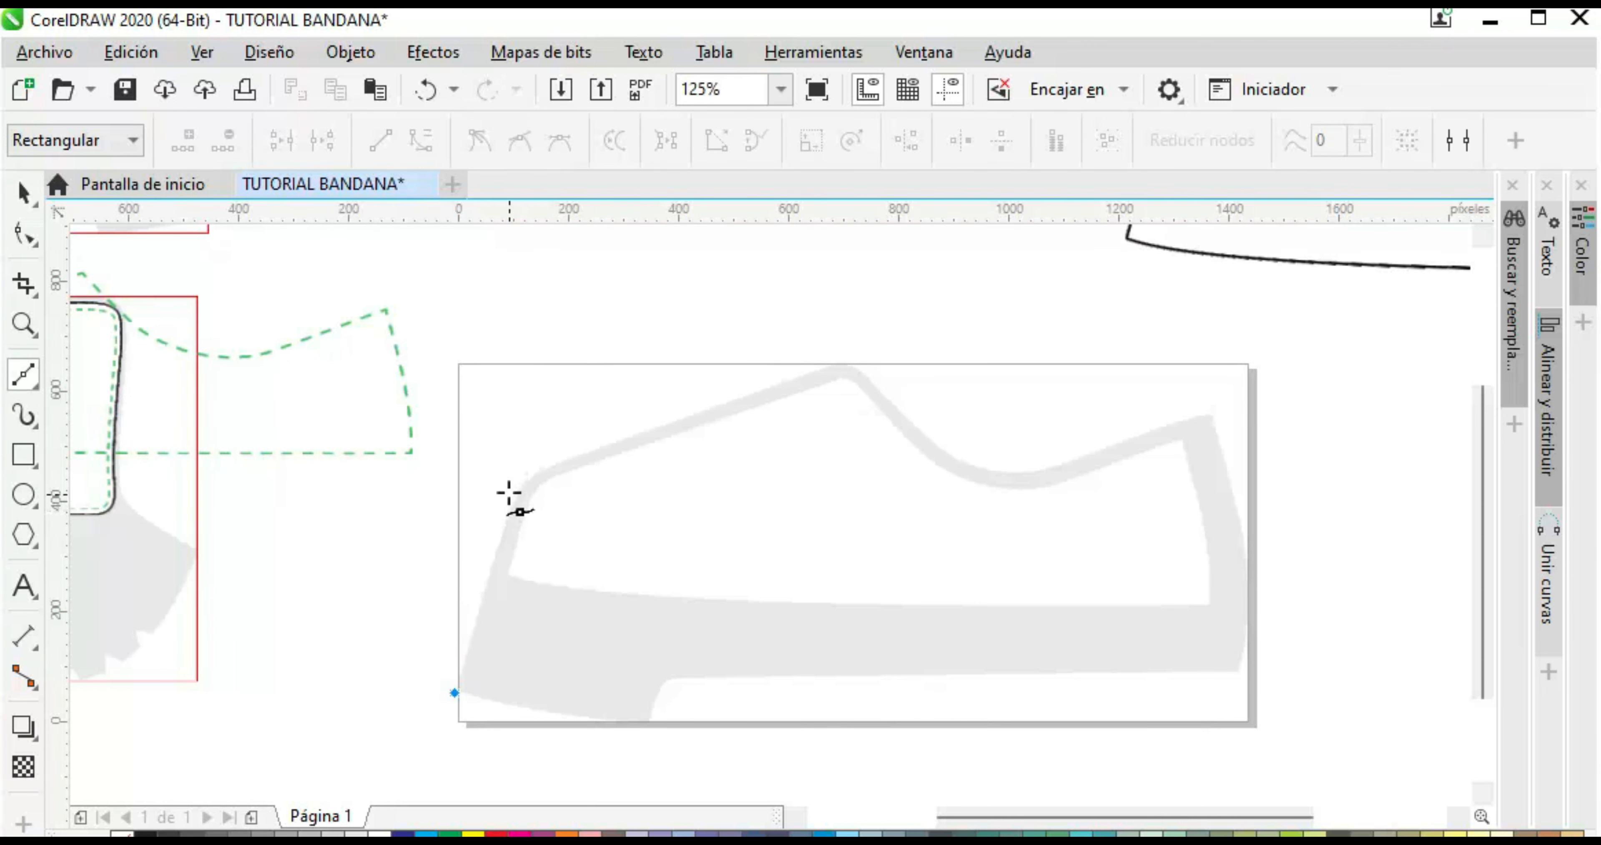
click(502, 535)
click(549, 467)
click(815, 378)
click(866, 387)
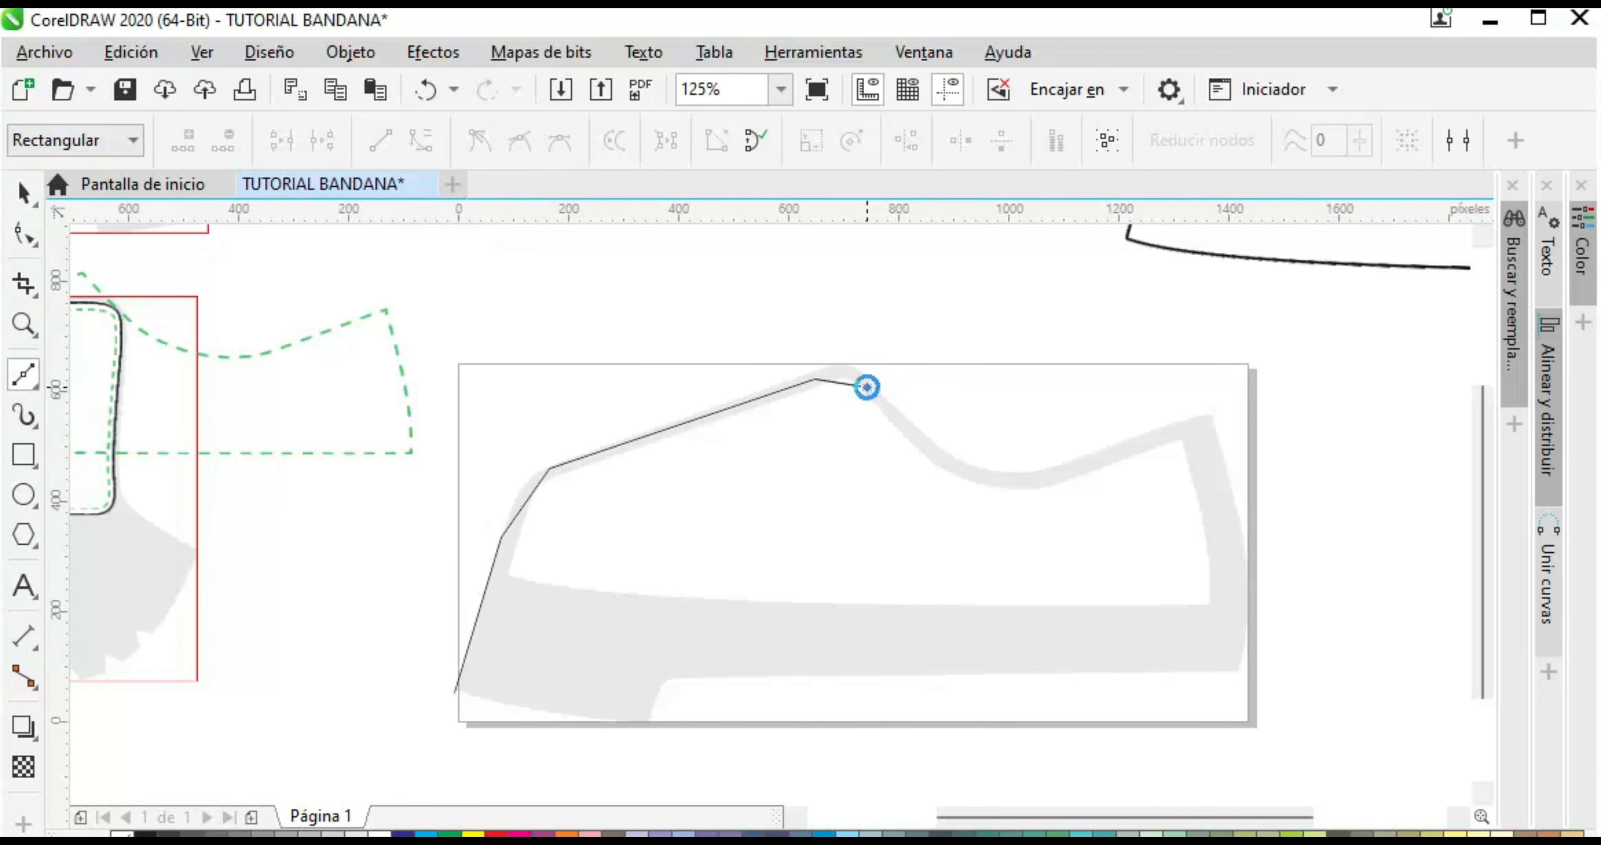
click(1210, 418)
click(1235, 669)
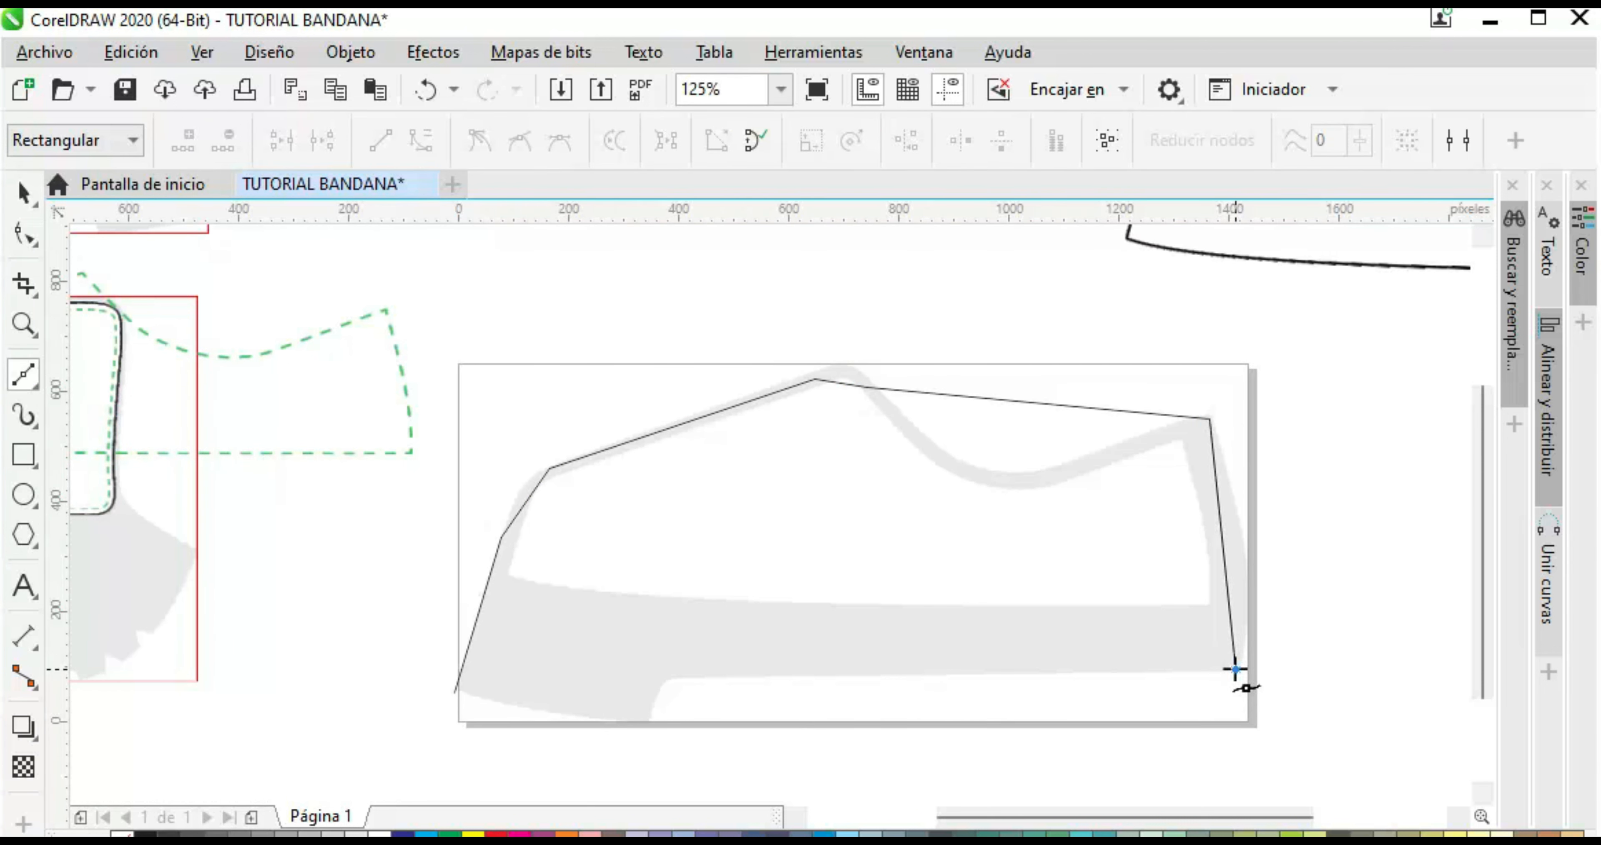
click(711, 680)
click(655, 700)
click(456, 694)
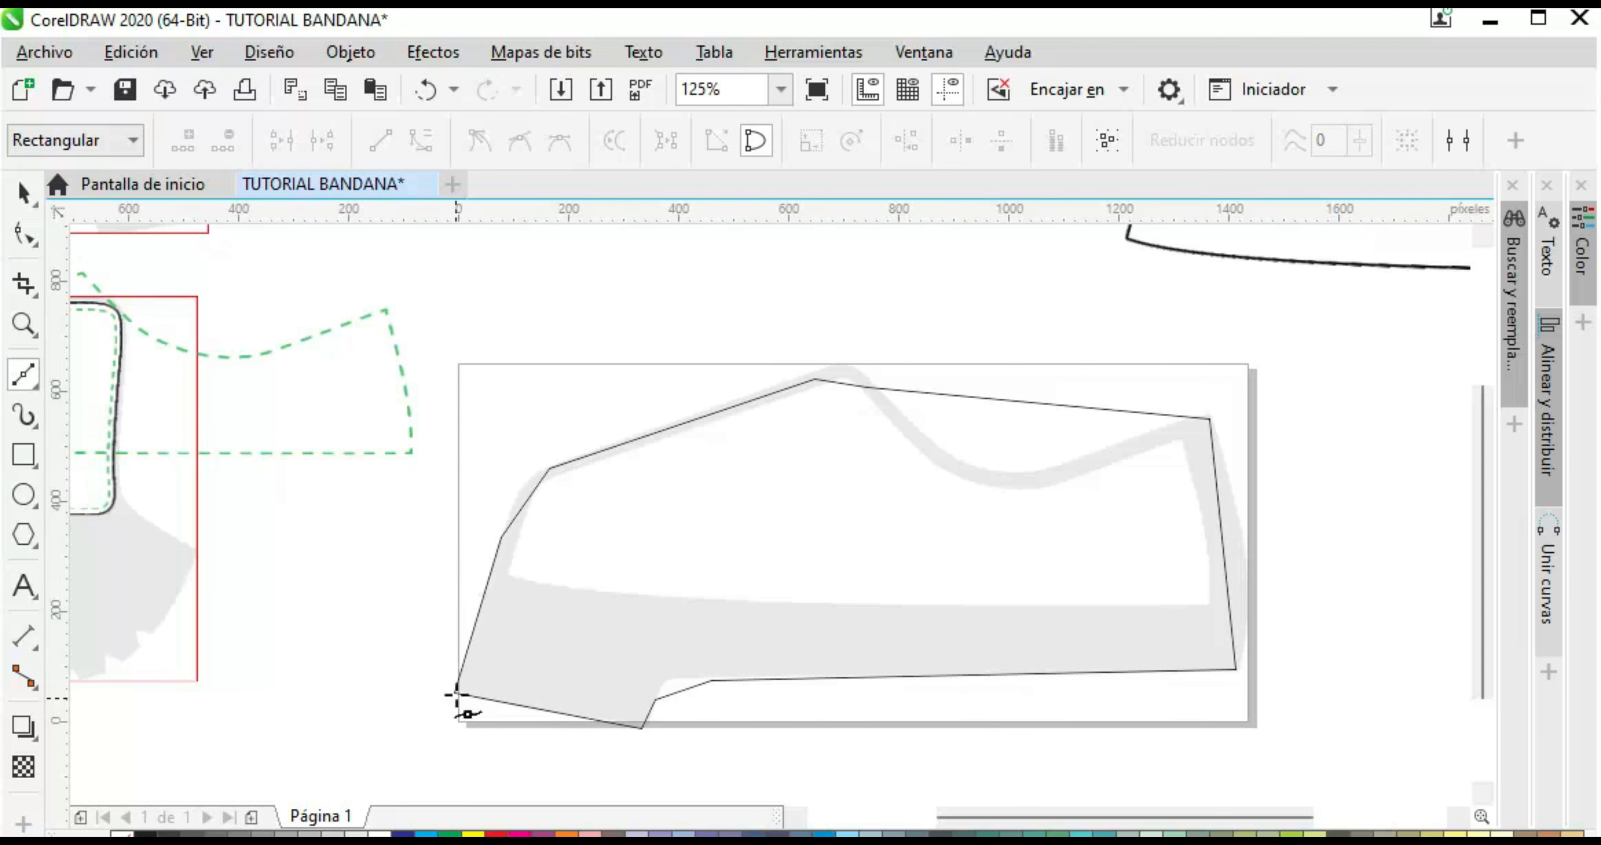
Convert the outline's toe segment to a curve with the Shape tool and bend it along the grey edge
key(F10)
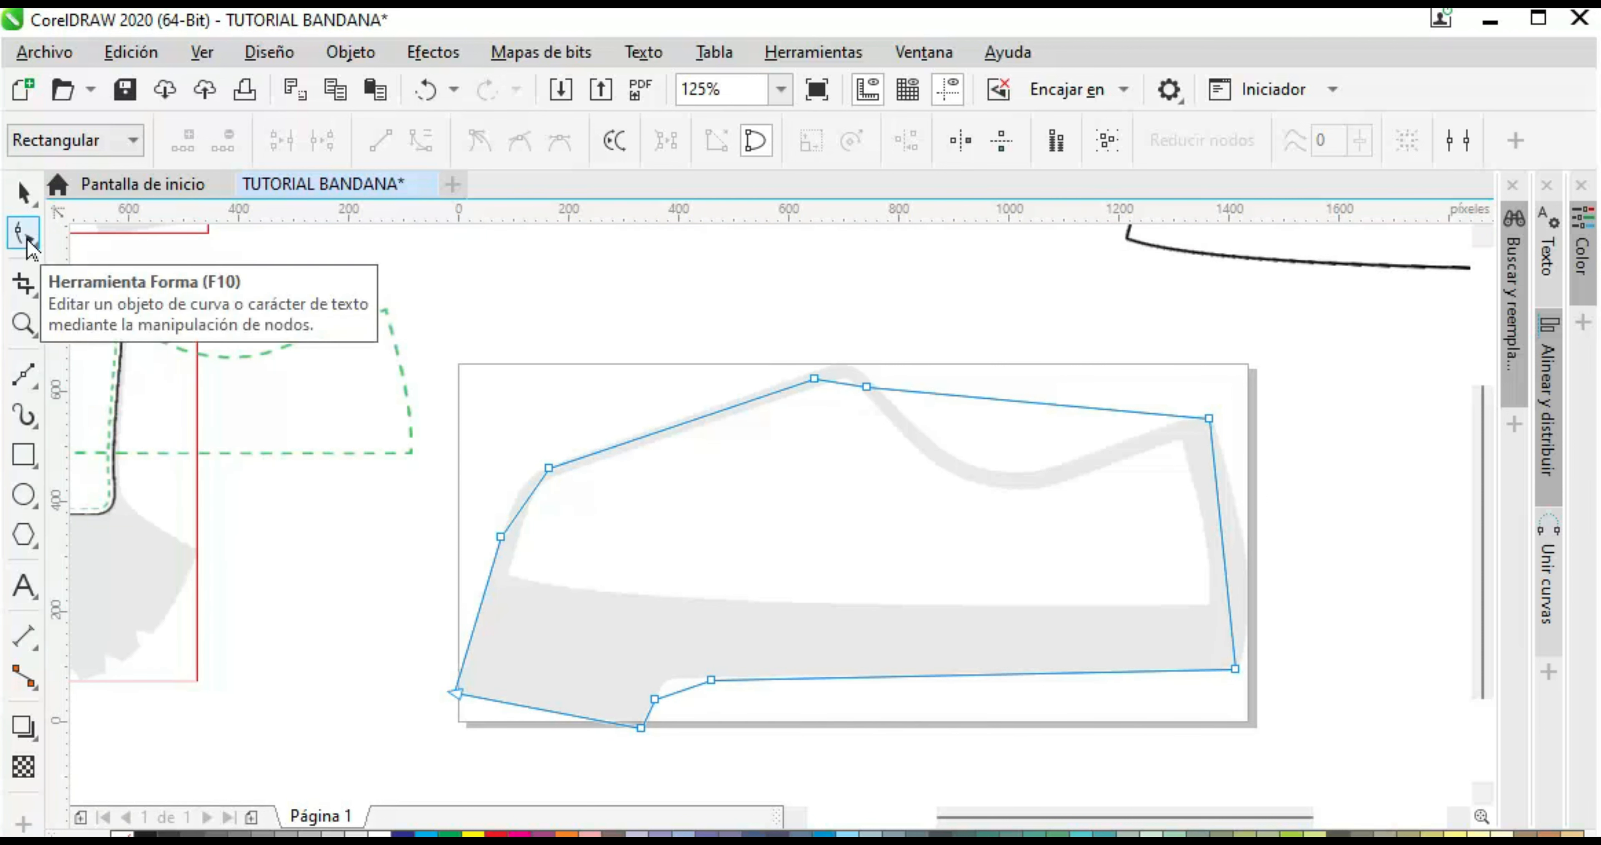
right_click(528, 505)
click(693, 186)
drag(530, 501, 525, 487)
Convert the short segment at the shoe's highest point to a curve and fit it and its end nodes to the grey peak
drag(814, 379, 844, 372)
right_click(837, 381)
click(998, 73)
scroll(844, 369, up, 3)
key(ctrl+z)
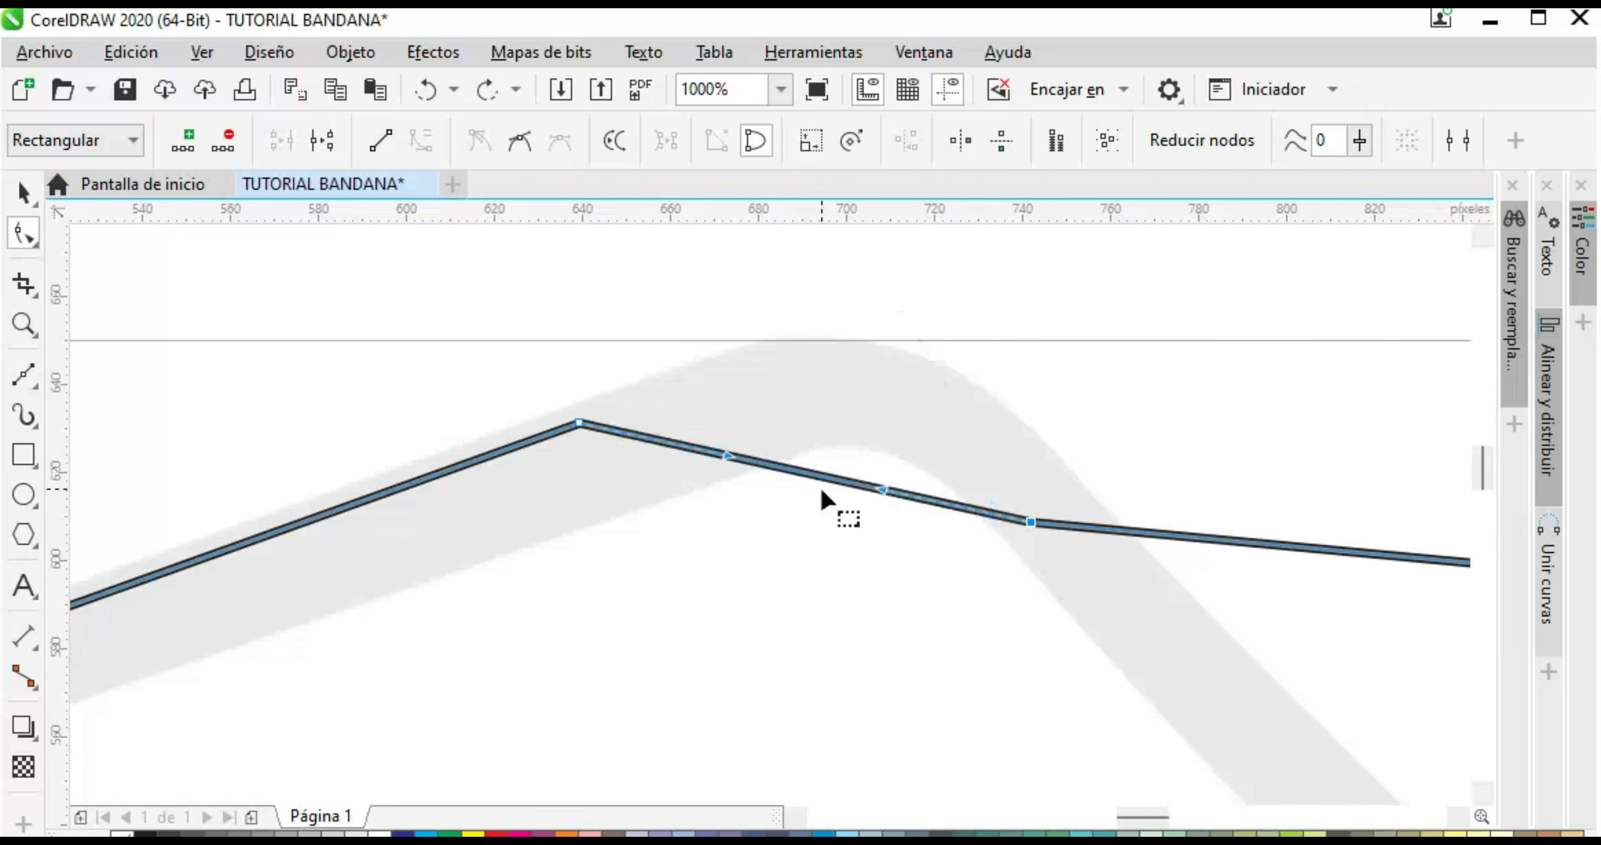
drag(828, 476, 881, 345)
drag(579, 422, 567, 407)
drag(1030, 521, 1085, 495)
drag(924, 329, 908, 349)
scroll(1143, 815, down, 2)
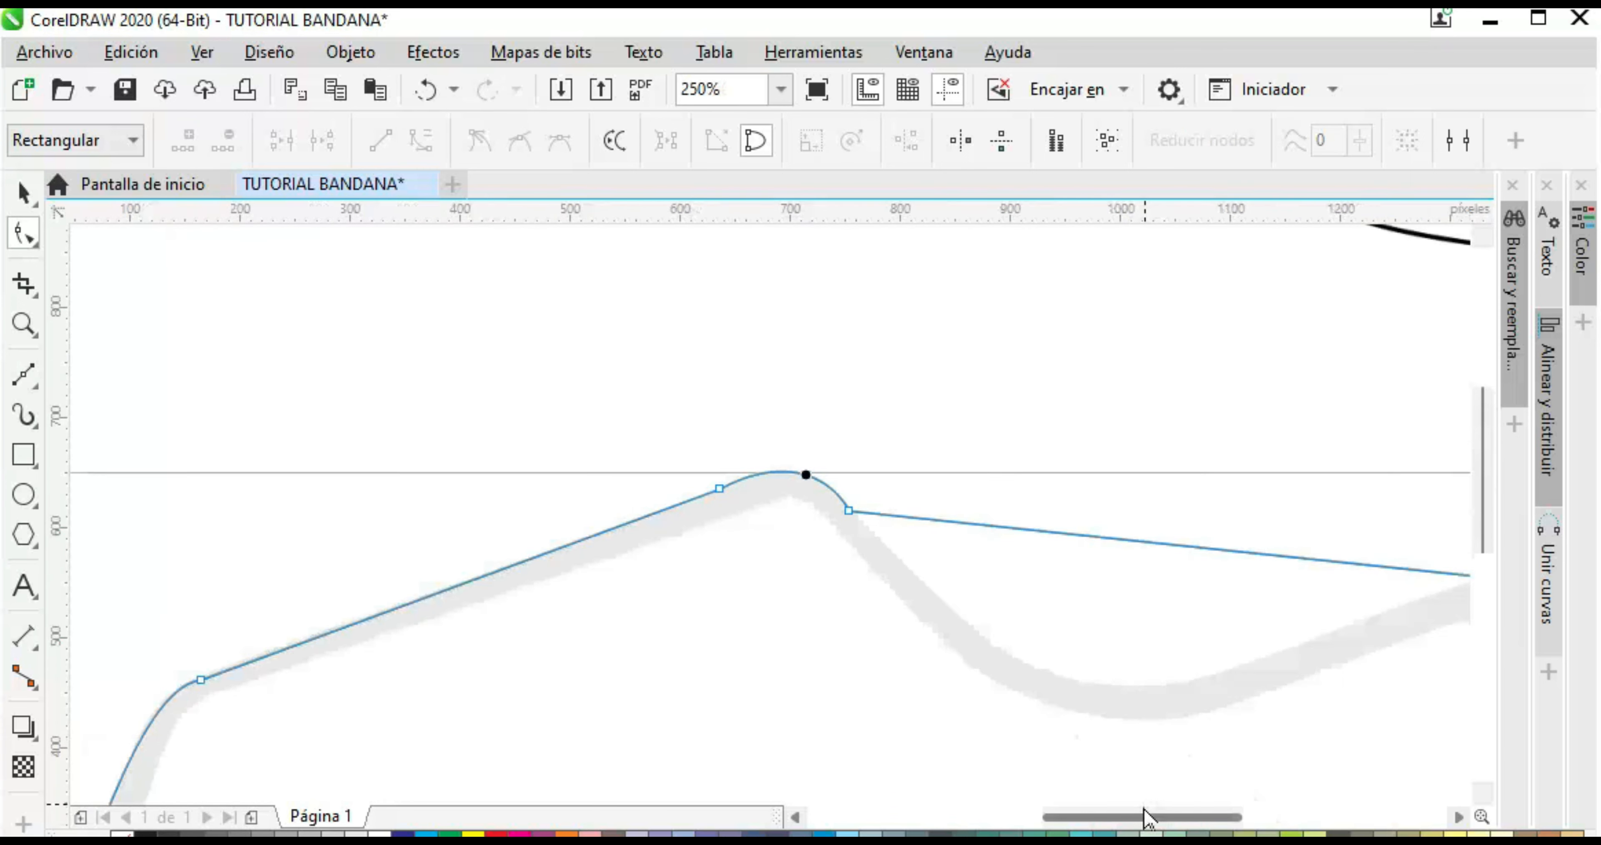
Move the outline's upper heel node onto the corner of the grey shape
drag(1175, 814, 1222, 815)
scroll(1184, 583, up, 2)
drag(1179, 573, 1198, 539)
scroll(1202, 541, down, 2)
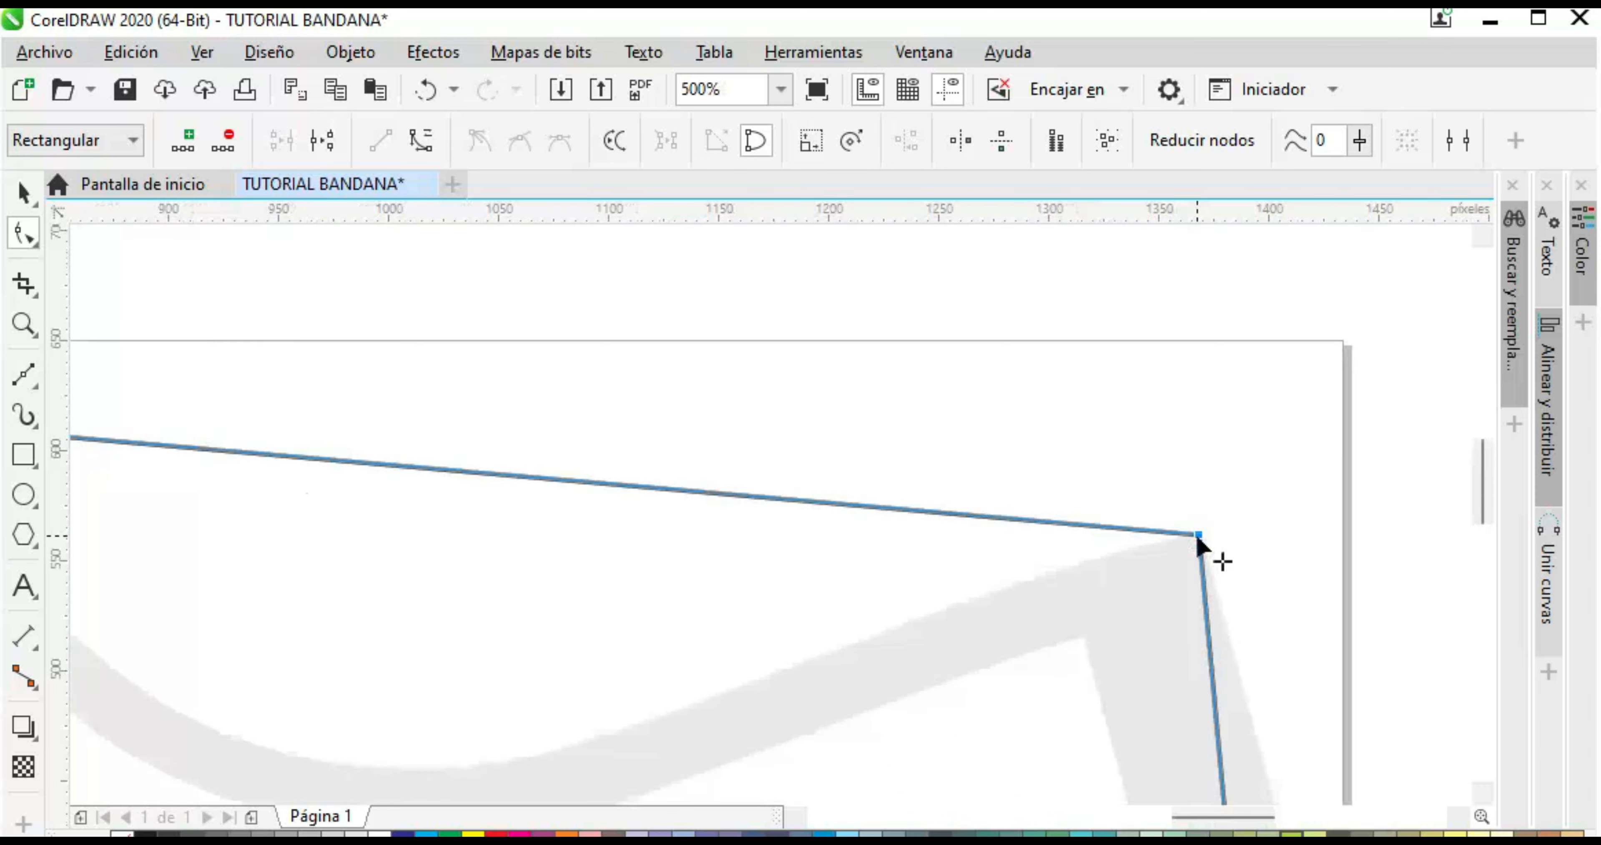
Convert the ankle-opening segment to a curve and adjust its bend and both handles to follow the grey edge
right_click(906, 510)
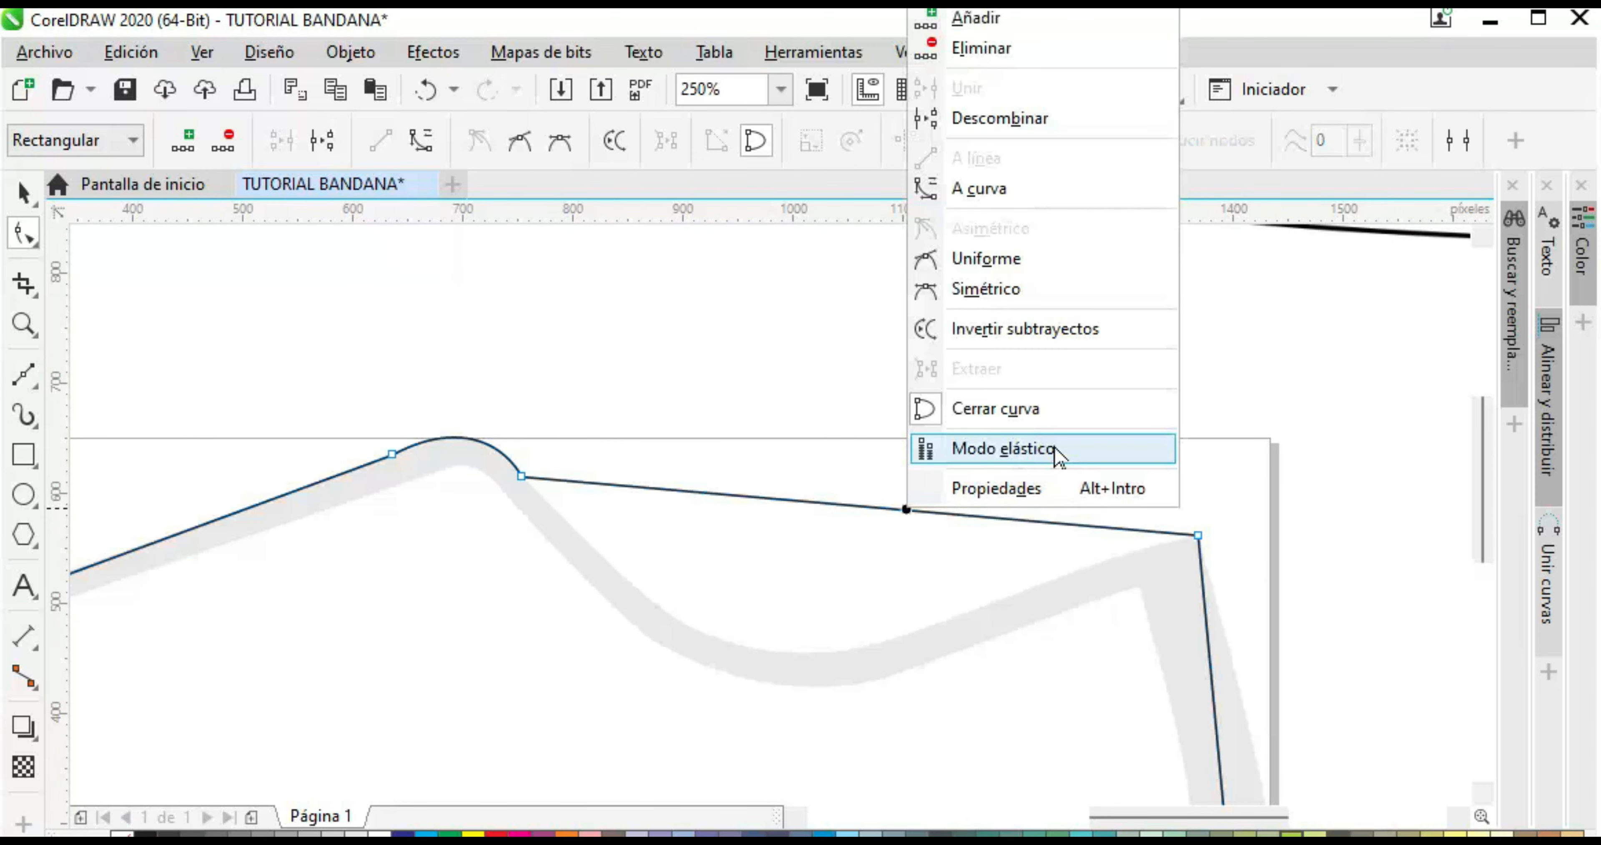
click(1011, 198)
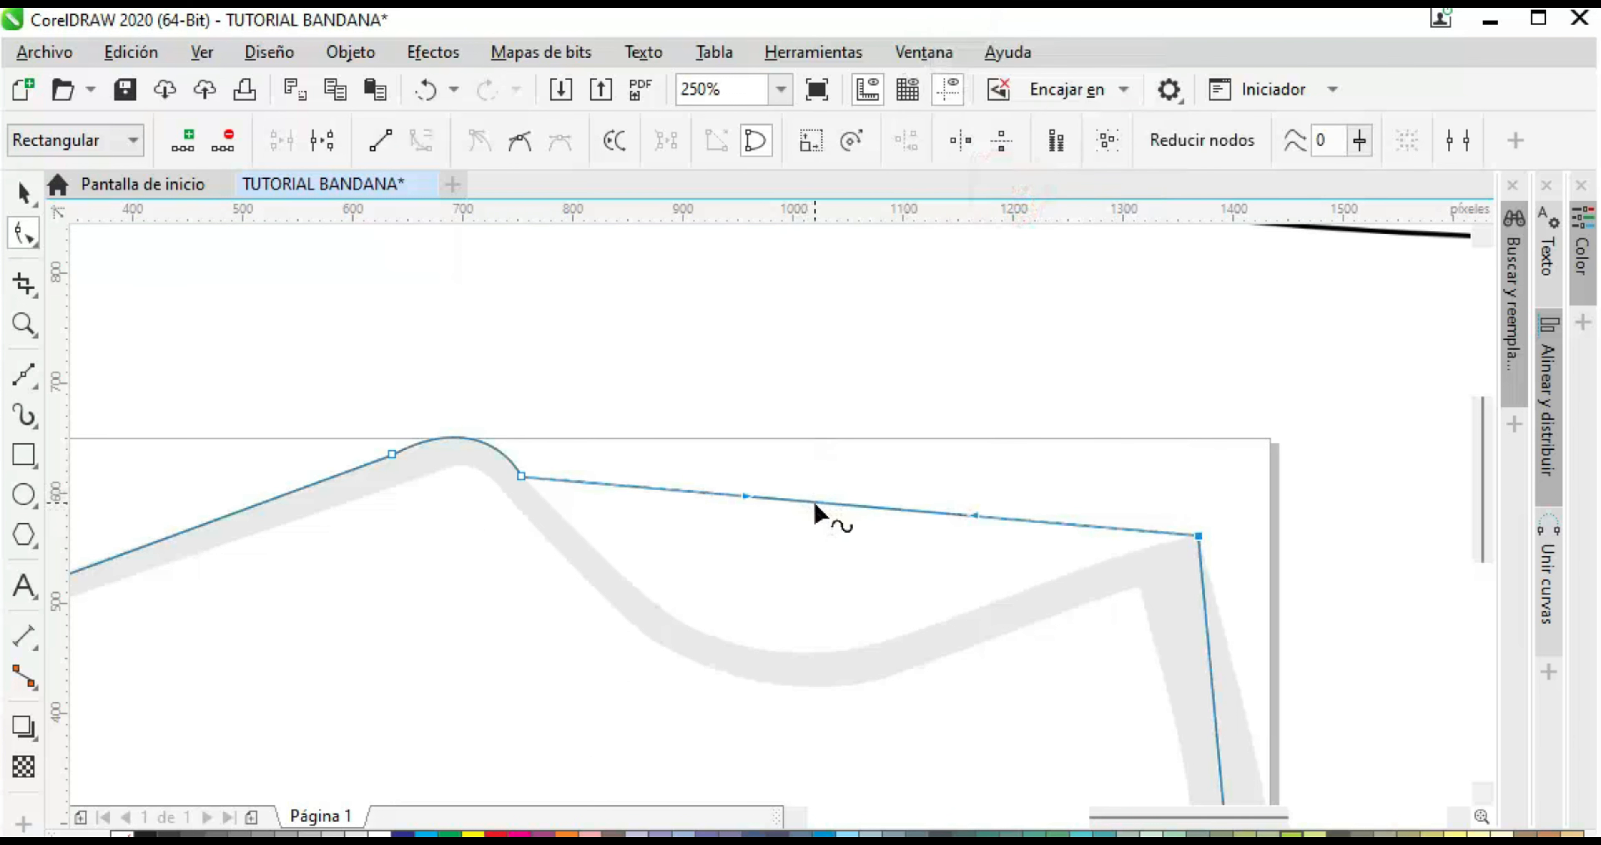
drag(814, 501, 787, 654)
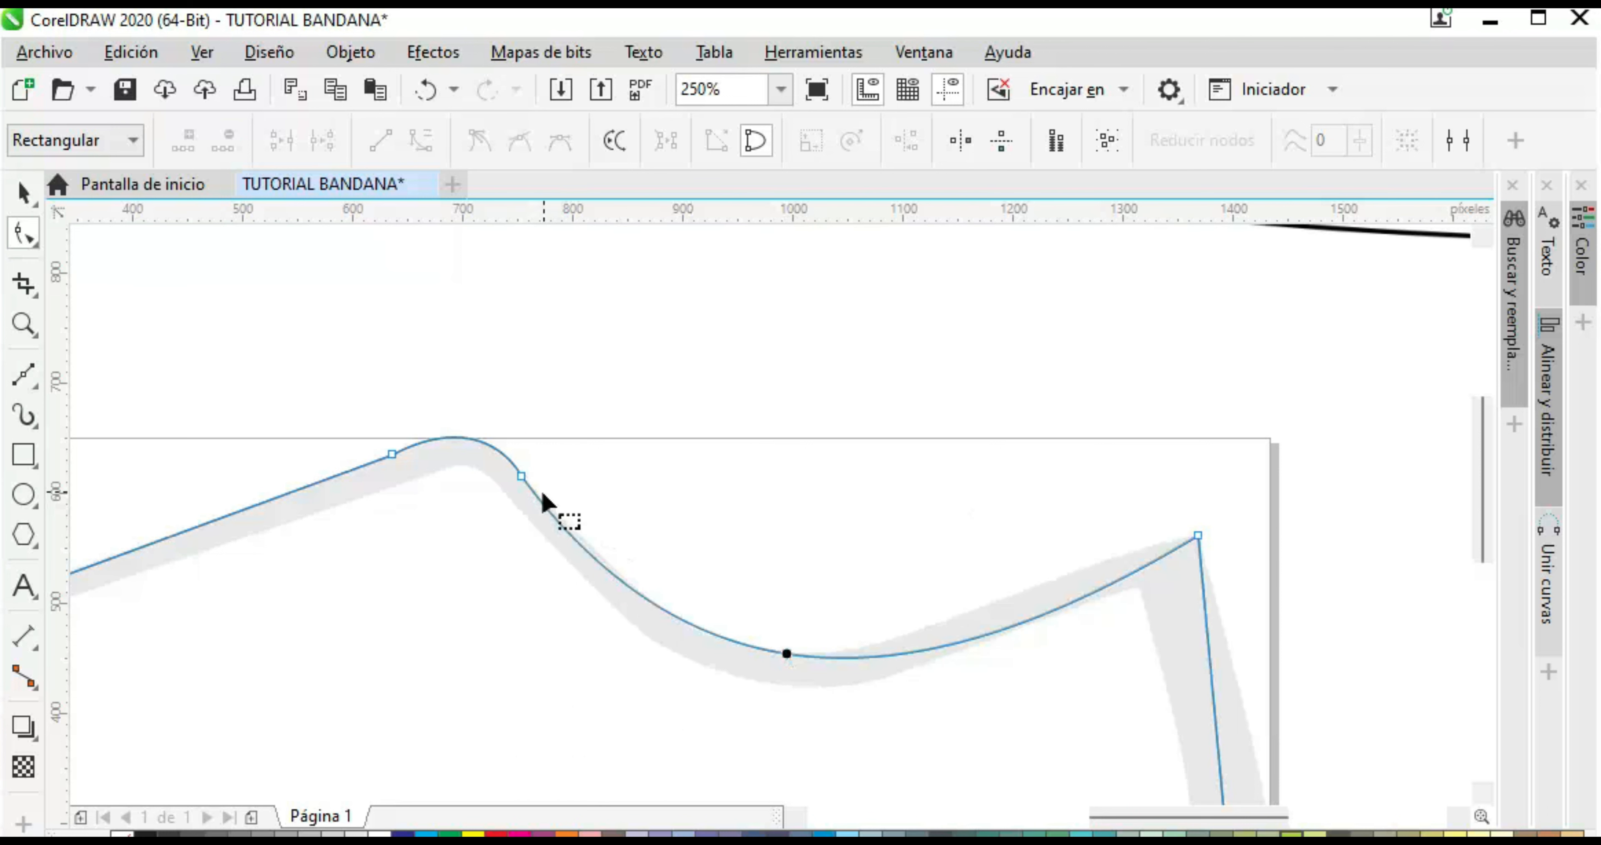
click(522, 476)
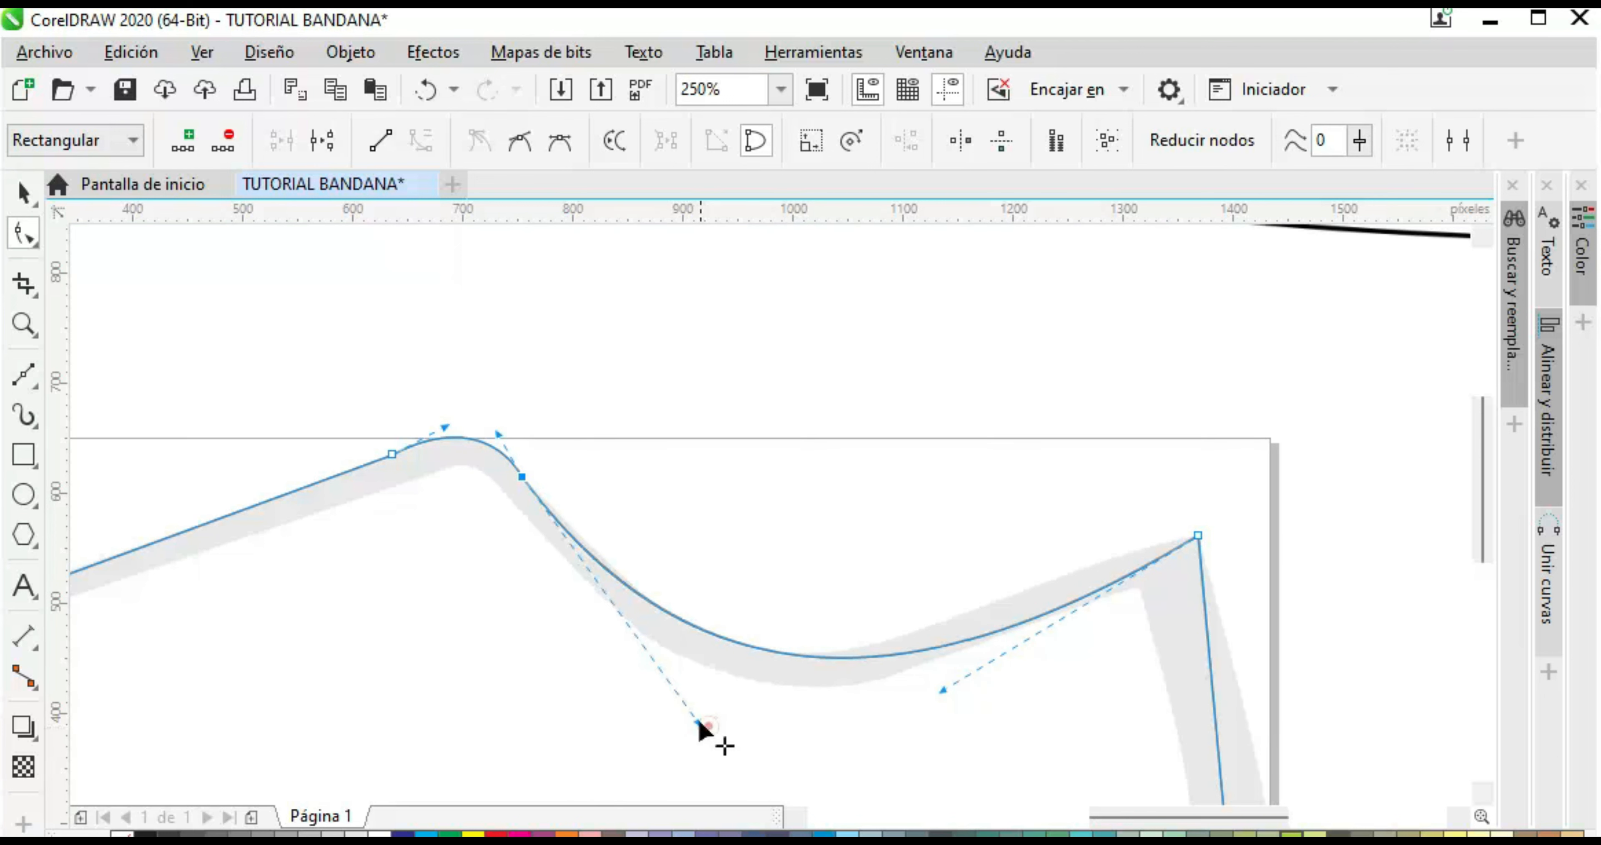
drag(707, 726, 786, 821)
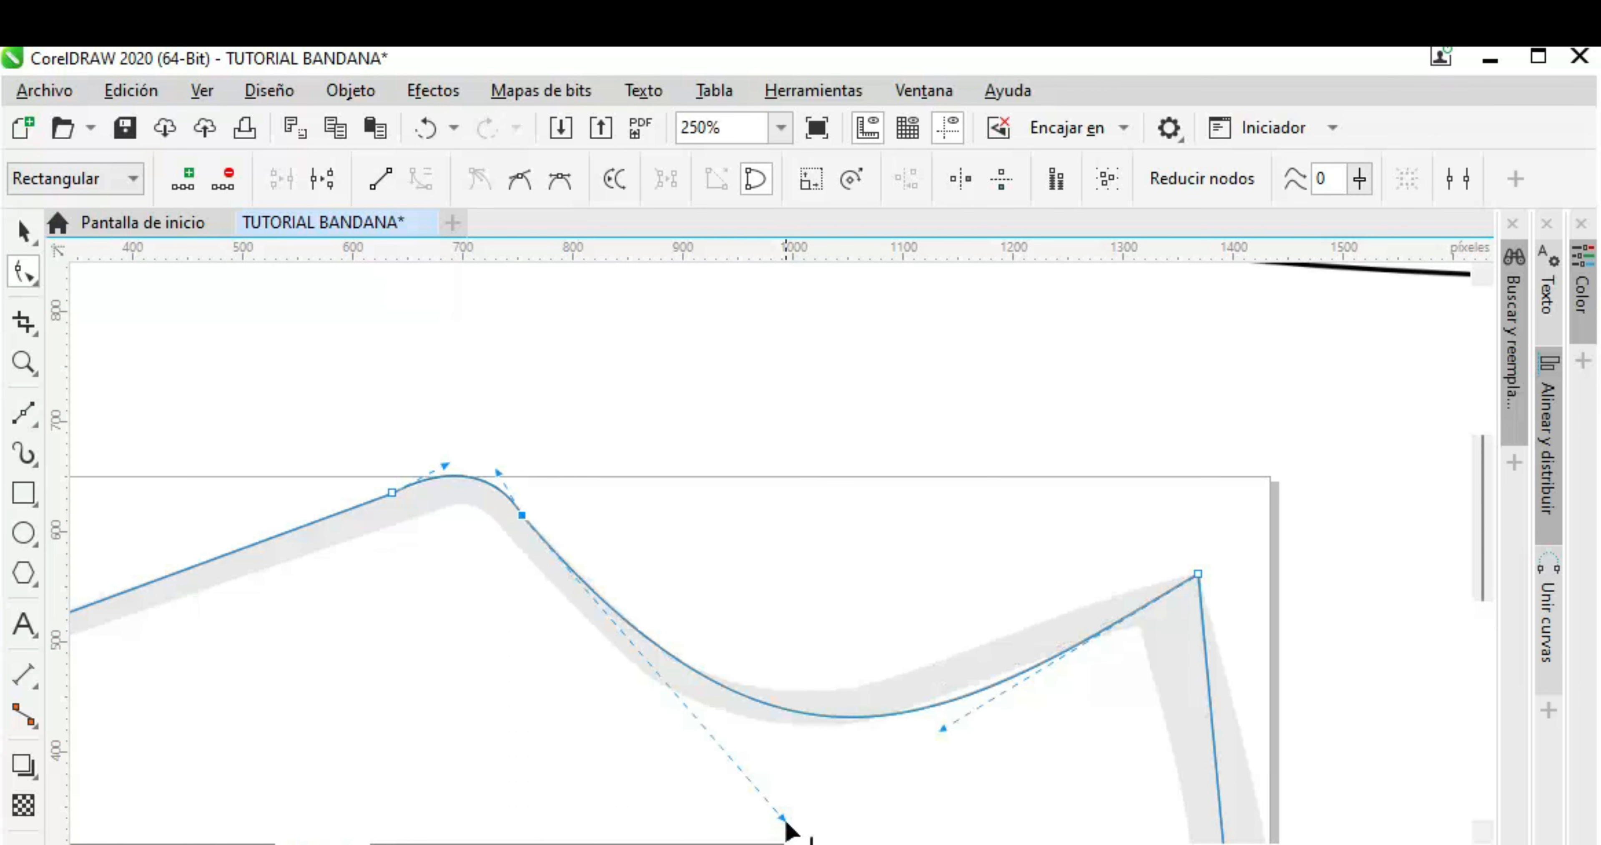
drag(947, 727, 896, 646)
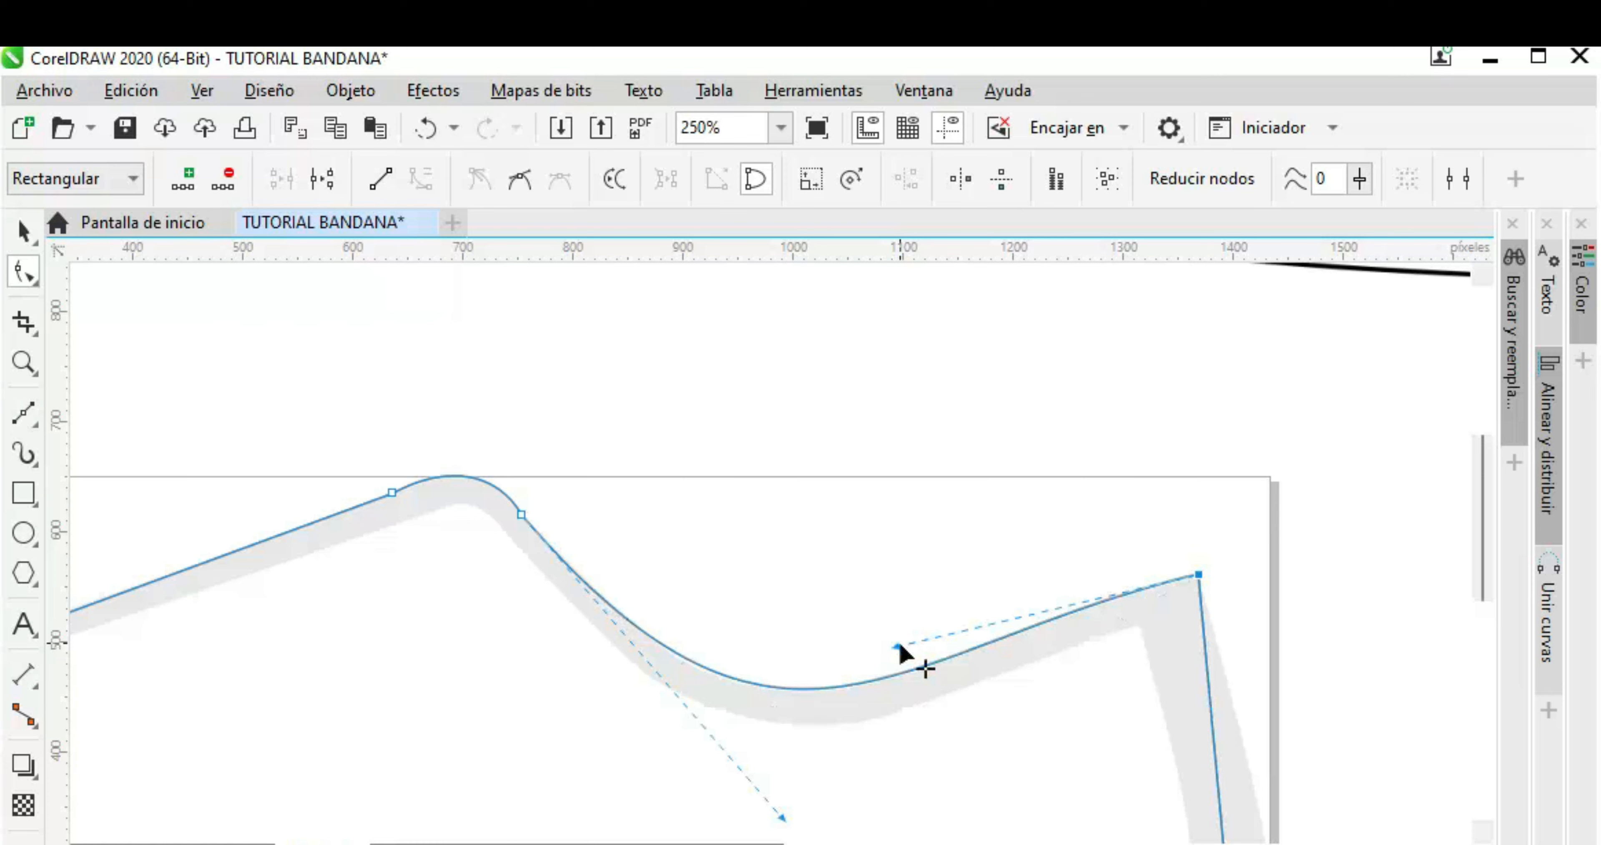
Convert the heel segment to a curve and bend it outward along the back edge of the grey shape
scroll(1486, 584, down, 5)
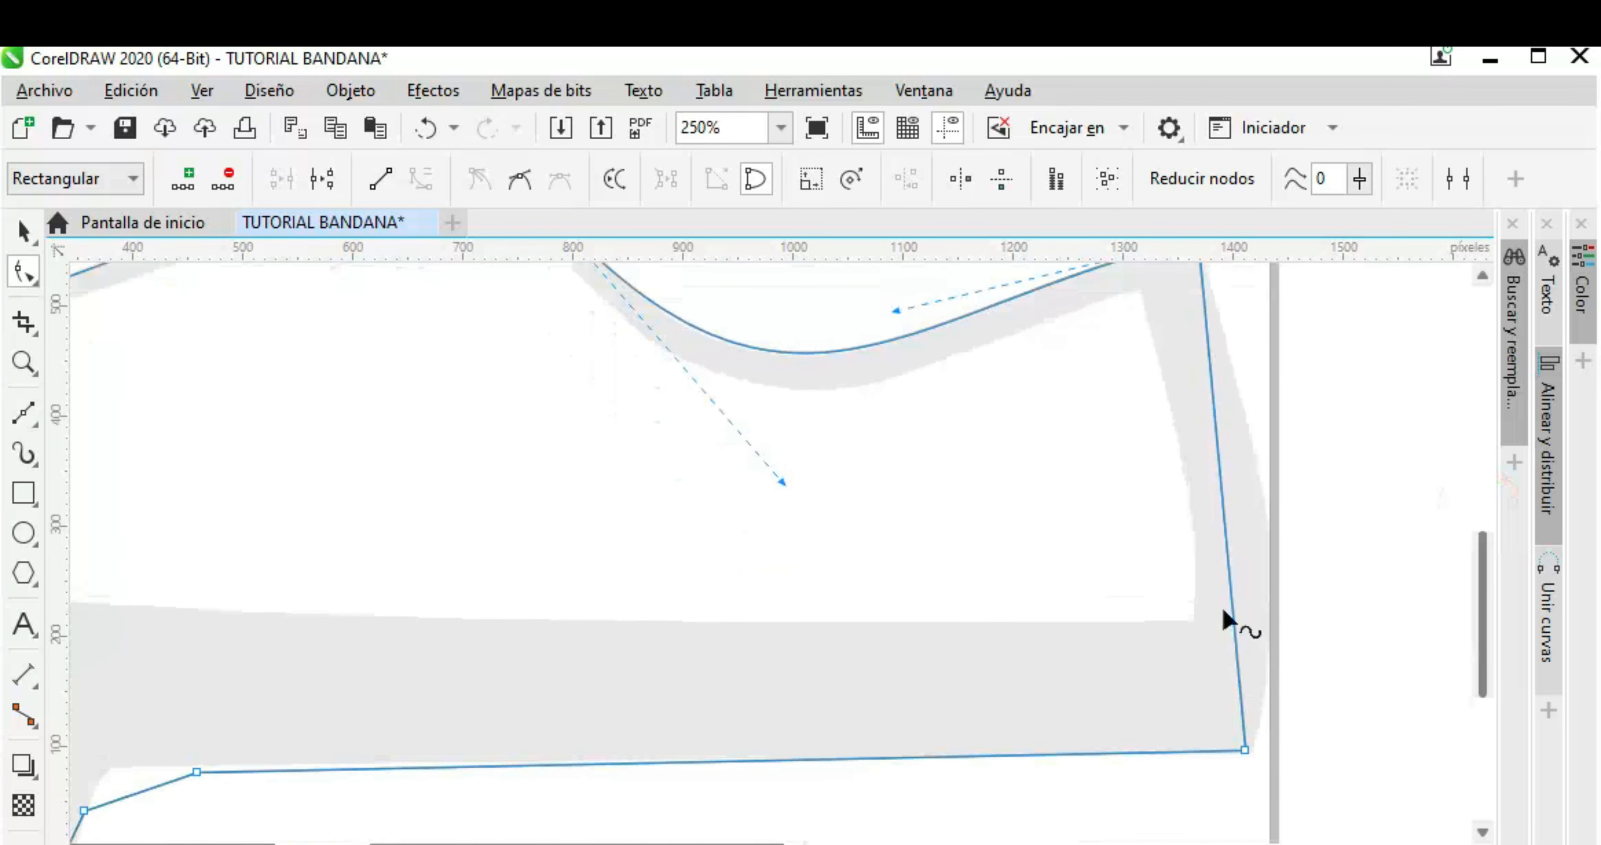
right_click(1226, 533)
click(1330, 208)
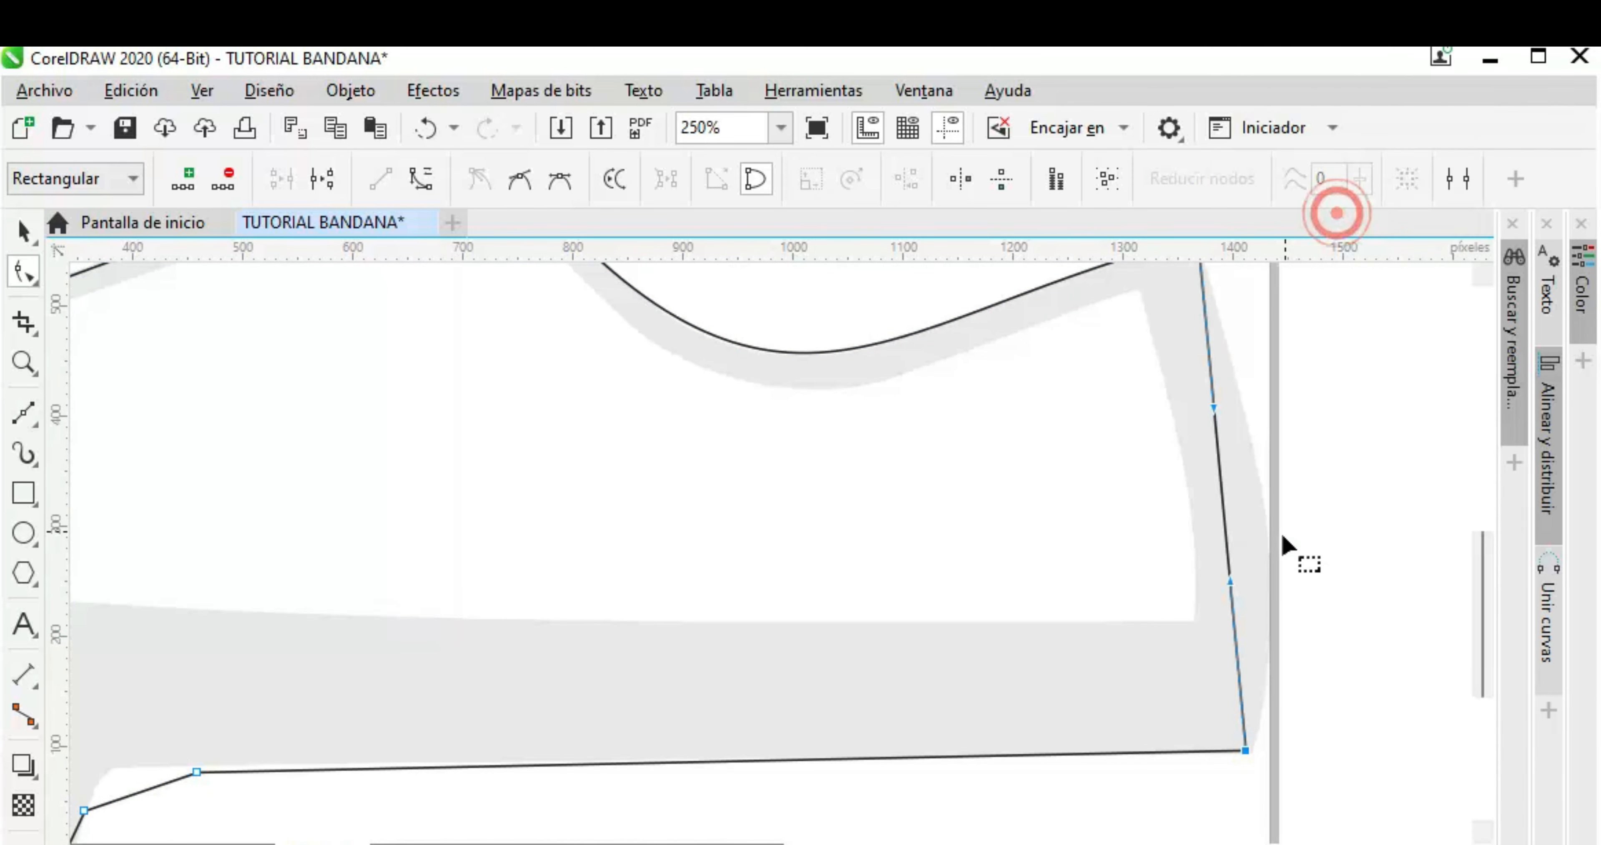
drag(1235, 524, 1273, 573)
Move the outline node at the sole's notch and the lowest forefoot node onto the edges of the grey shape
drag(1258, 844, 1154, 844)
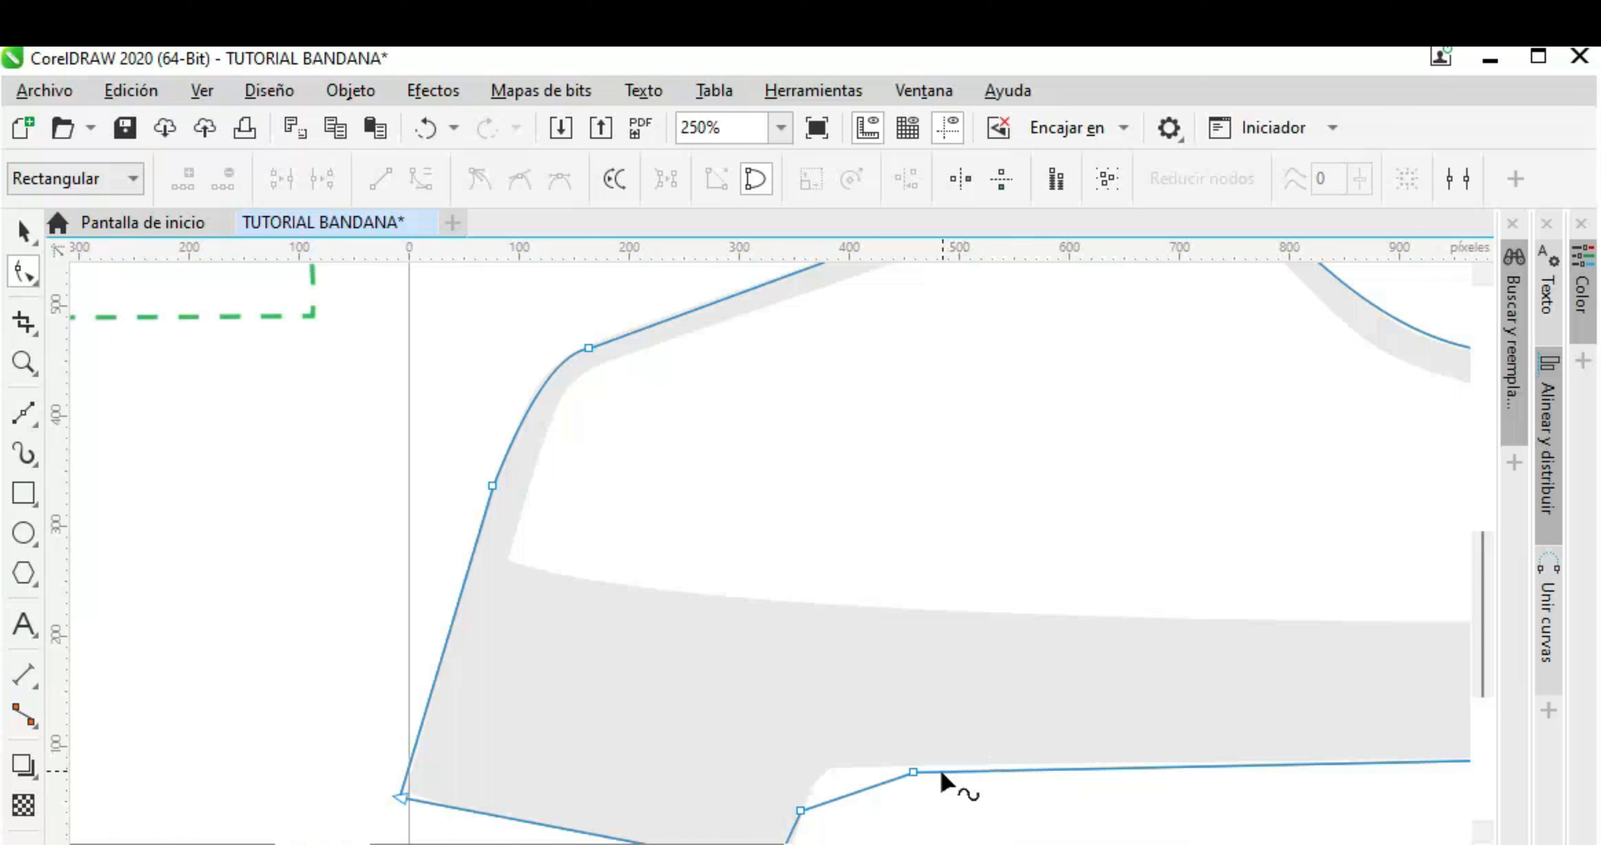
drag(915, 773, 914, 767)
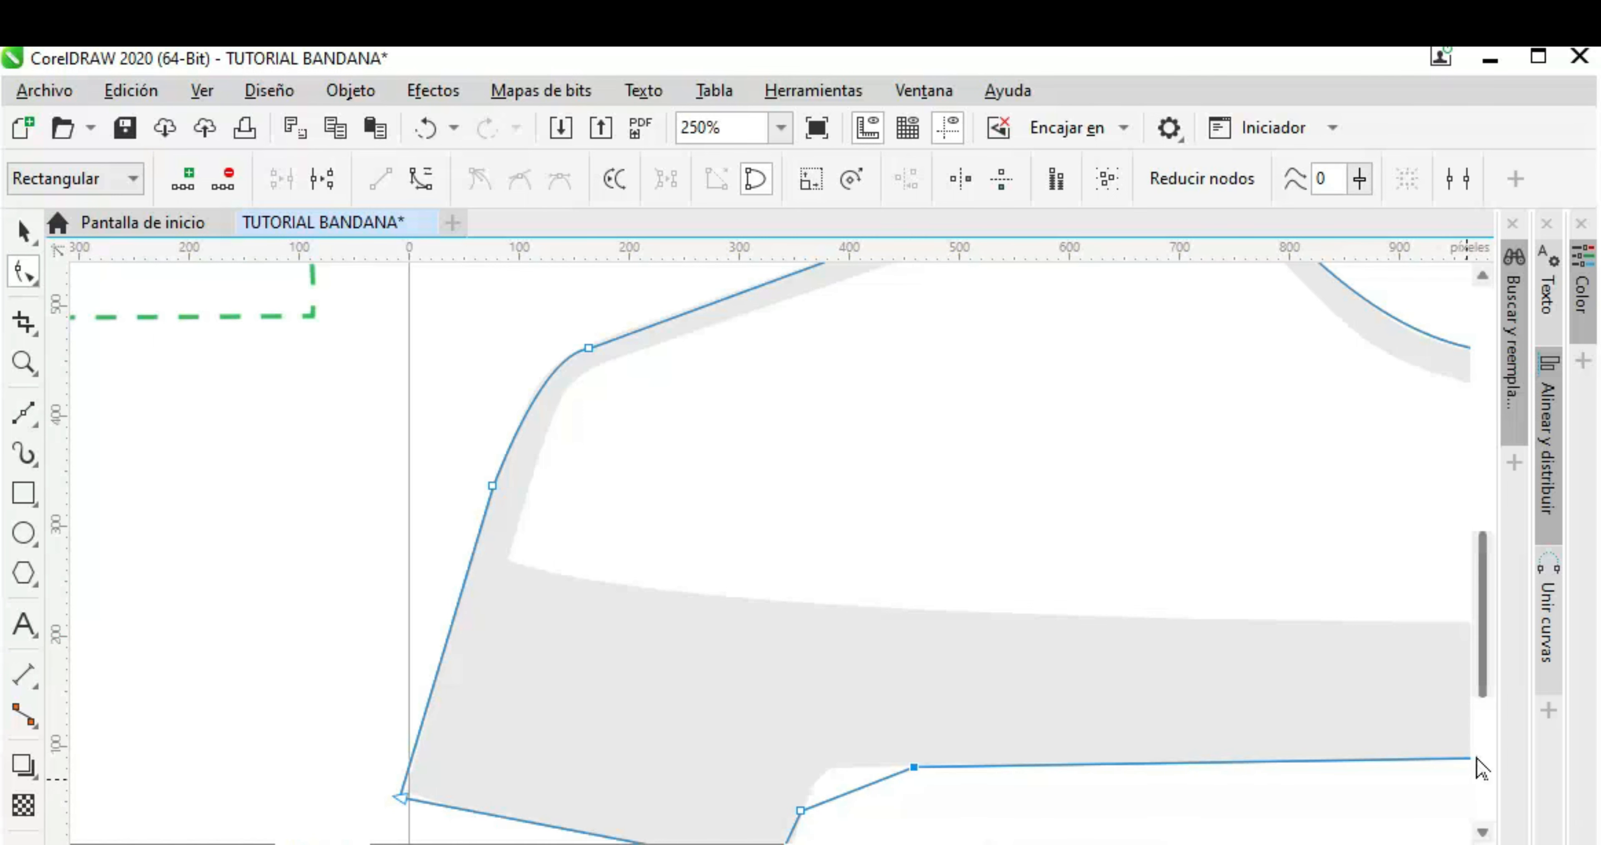
click(1482, 831)
scroll(879, 701, up, 2)
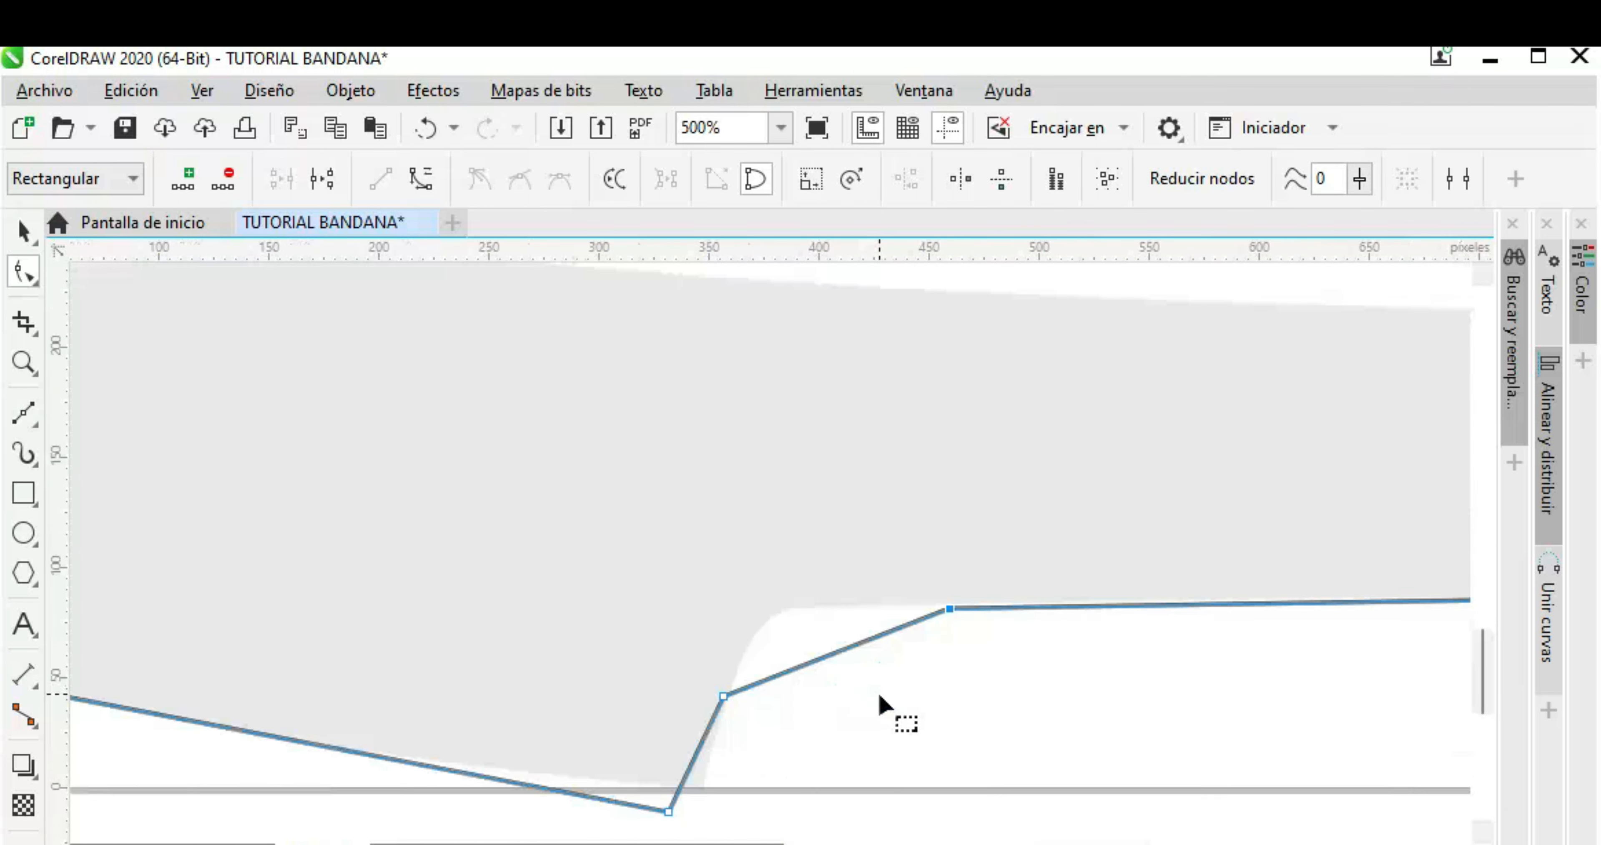
drag(669, 812, 703, 790)
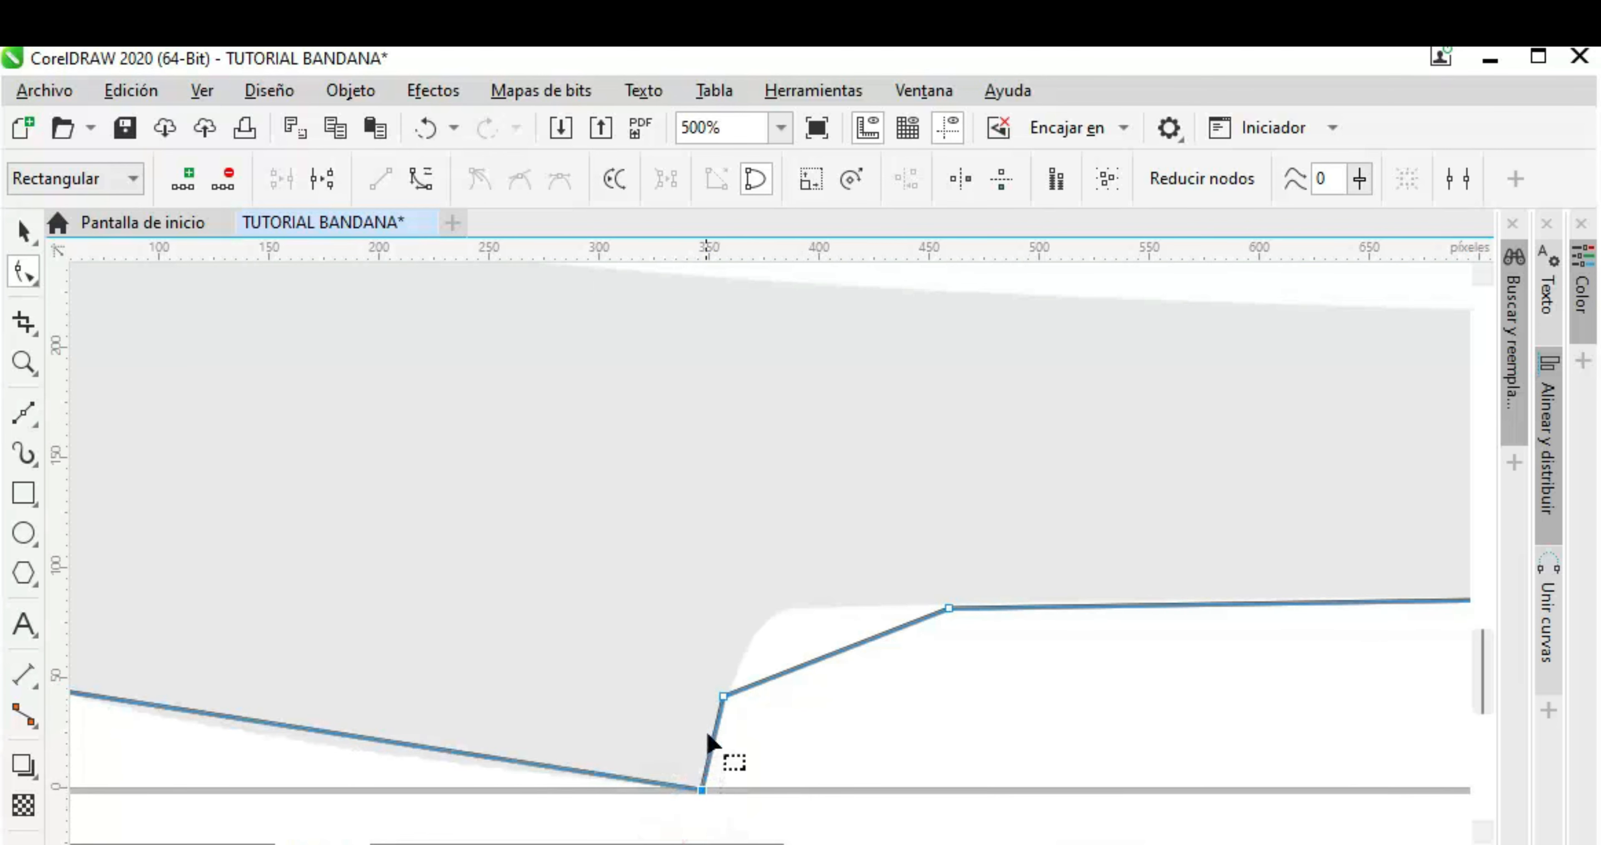
Shift the notch's sole-side node closer to the rounding, then convert the notch segment to a curve and bend it along the grey edge
drag(950, 609, 852, 608)
right_click(805, 640)
click(922, 343)
click(745, 645)
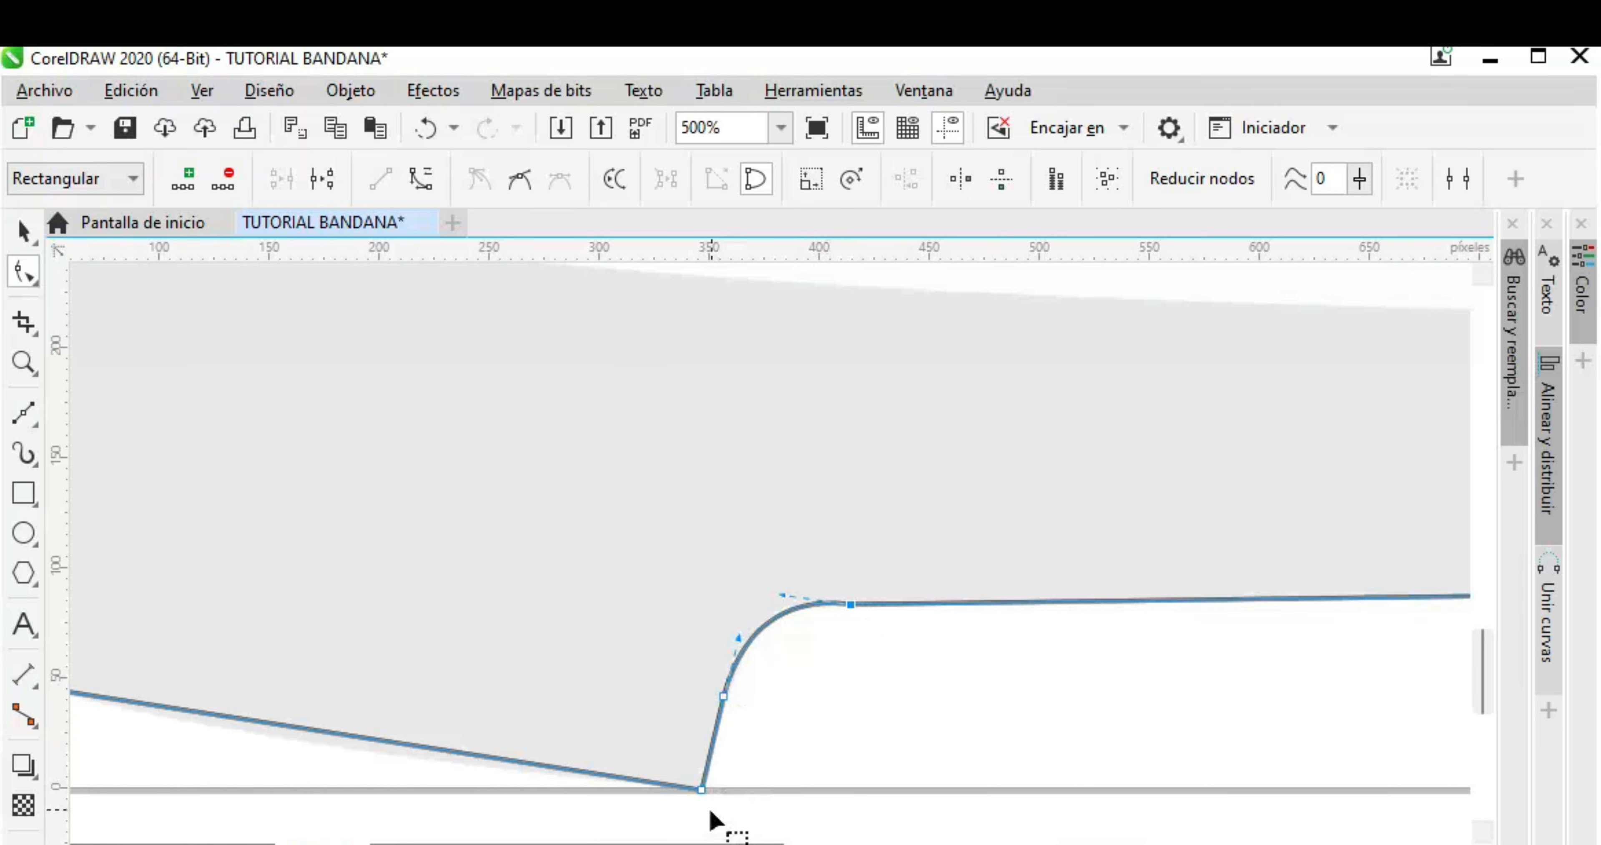
Move the toe's lower corner node onto the grey corner and bend the segment beneath the toe into a curve along the edge
drag(1122, 843, 1086, 844)
drag(520, 670, 536, 661)
right_click(905, 724)
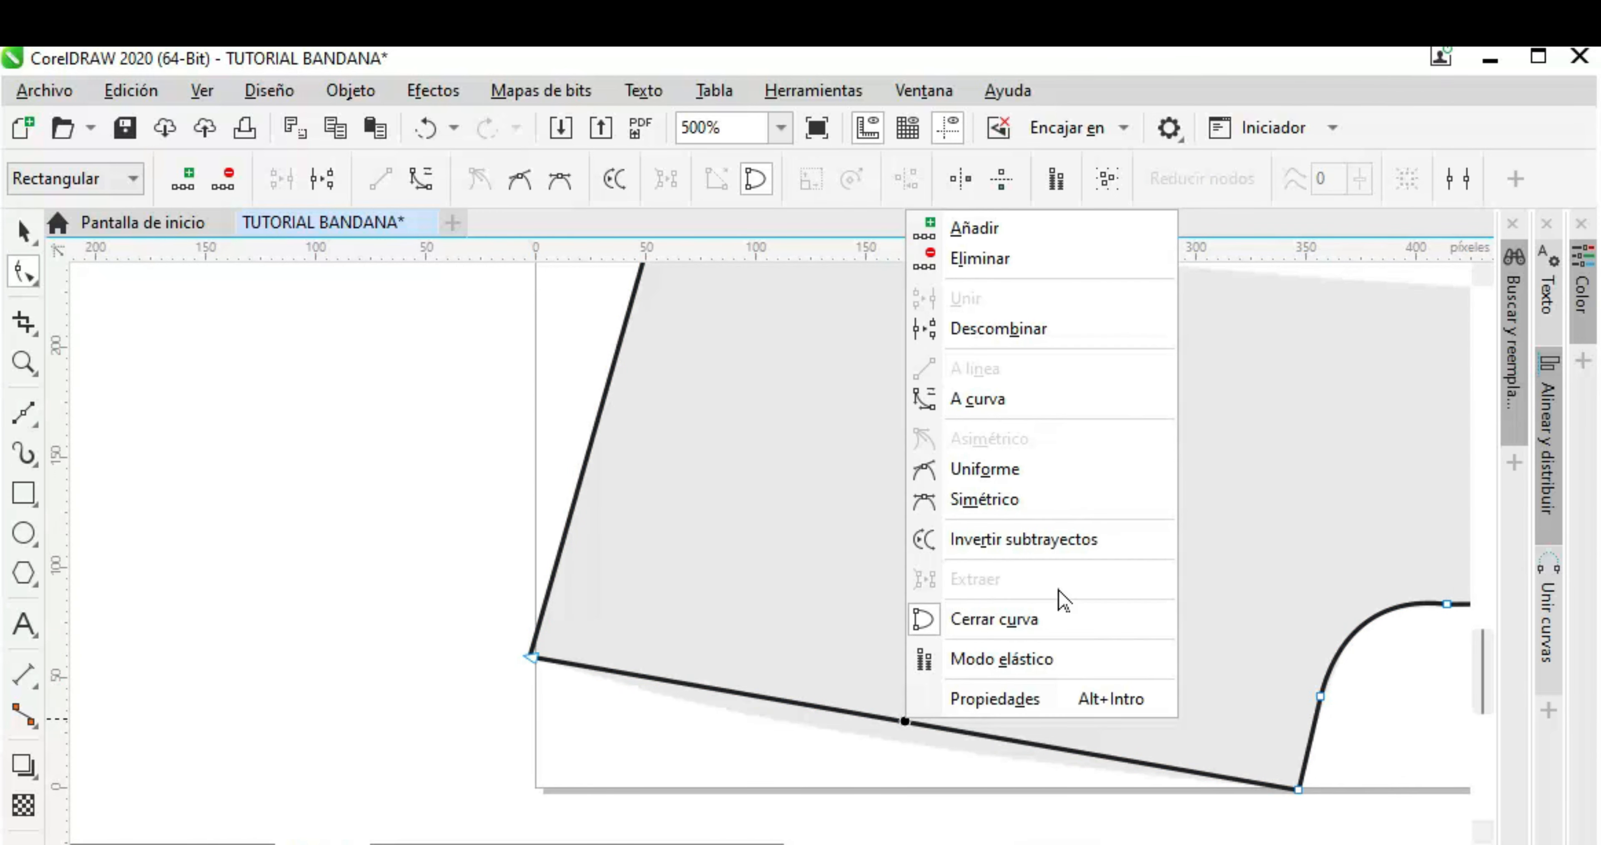
click(1054, 396)
drag(913, 725, 858, 739)
Refine the rounded toe-top curve by adjusting its bend, upper node and handle to follow the grey edge, and finish node editing
drag(1483, 686, 1483, 599)
click(807, 411)
drag(806, 411, 803, 413)
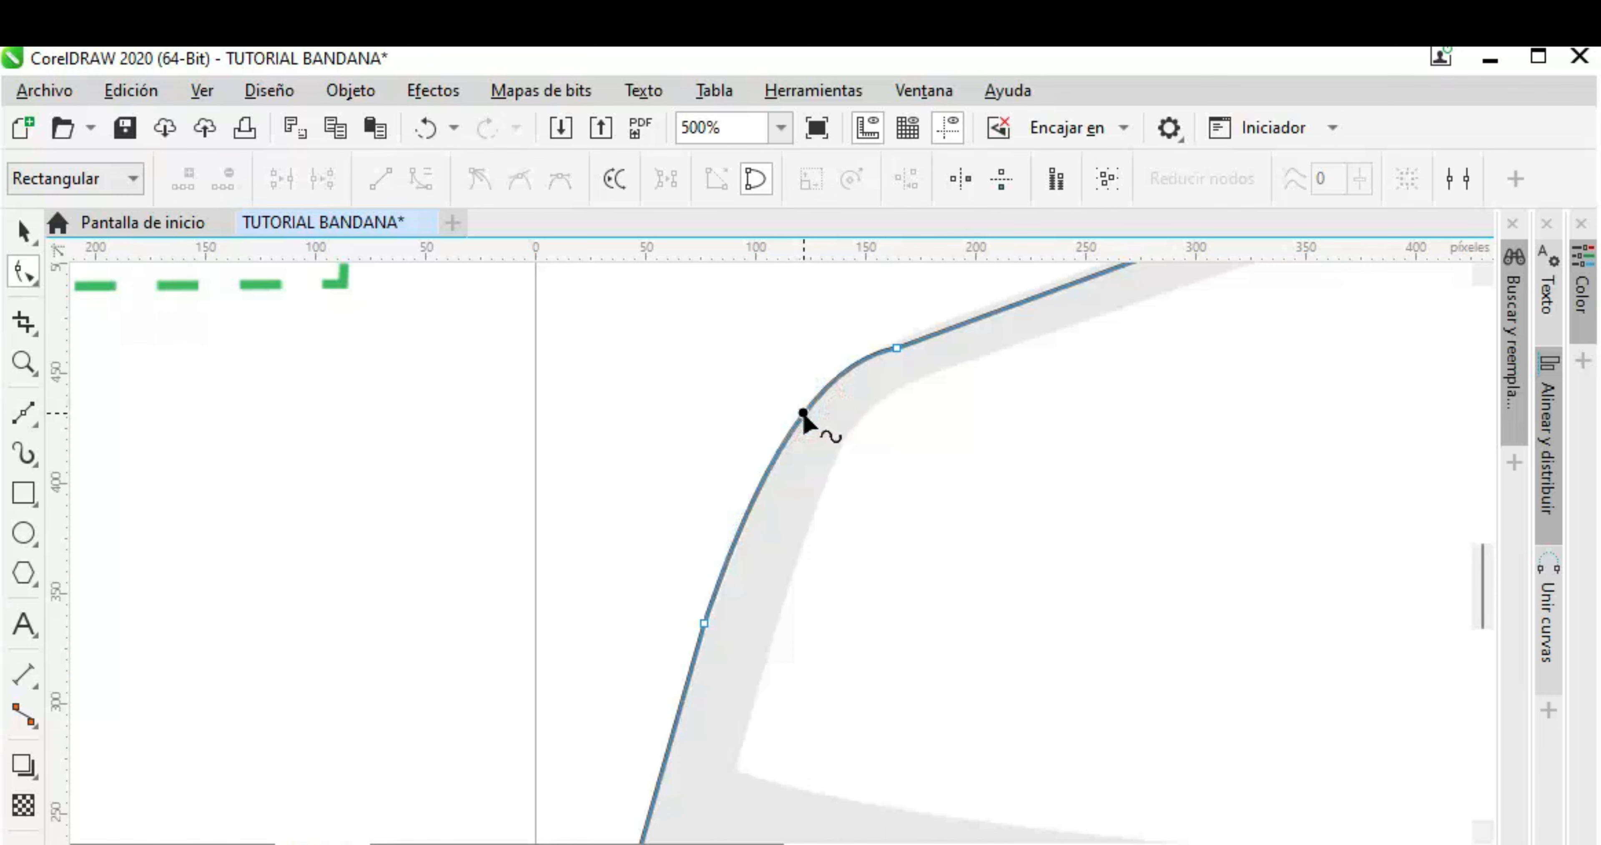
click(903, 346)
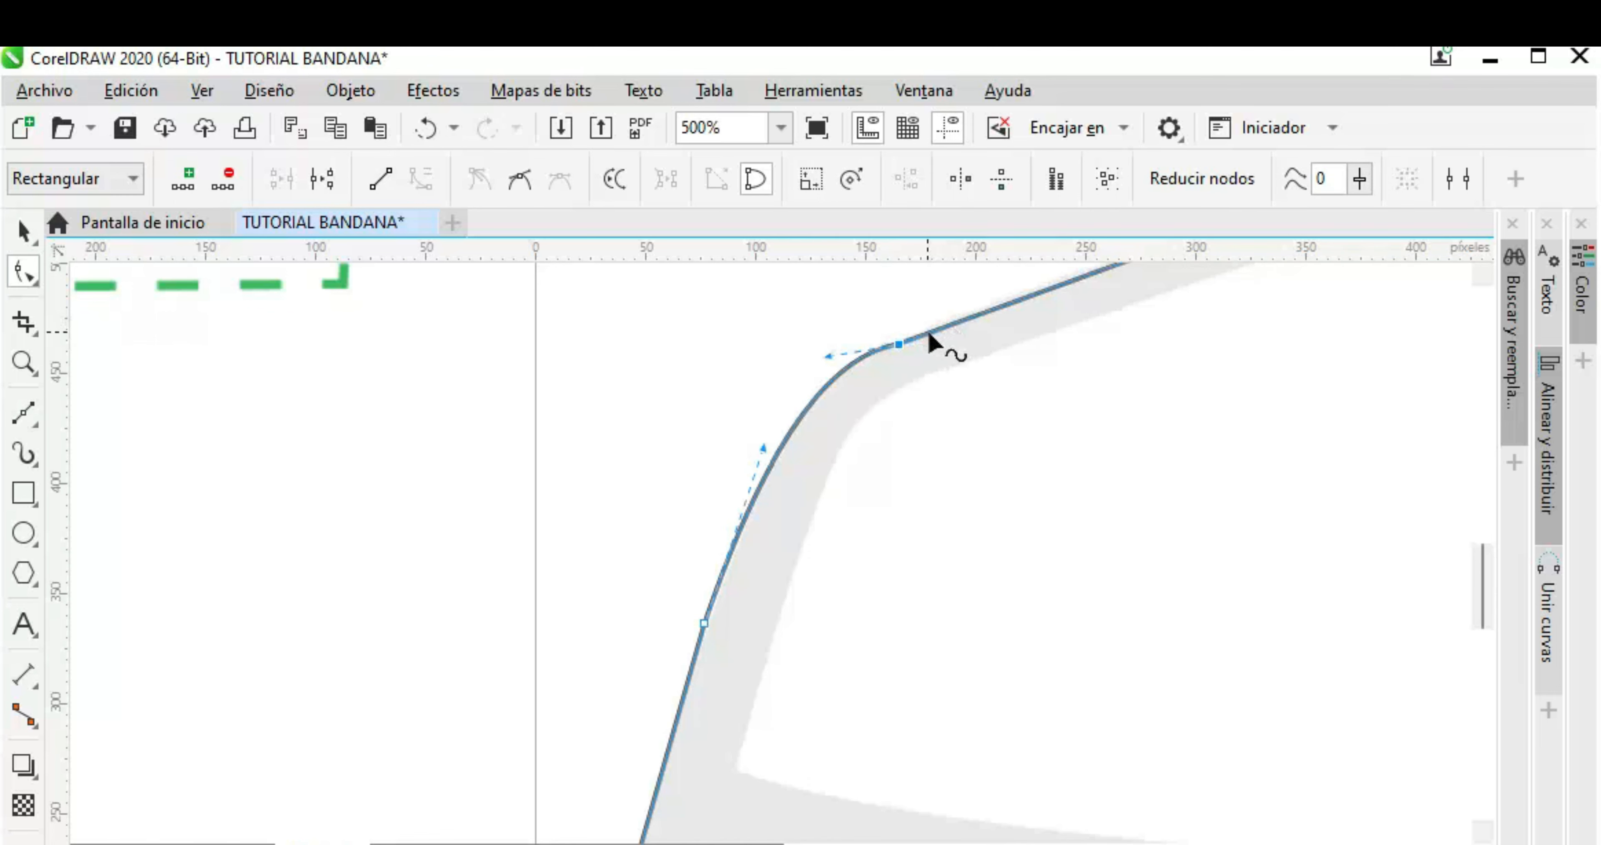
click(859, 355)
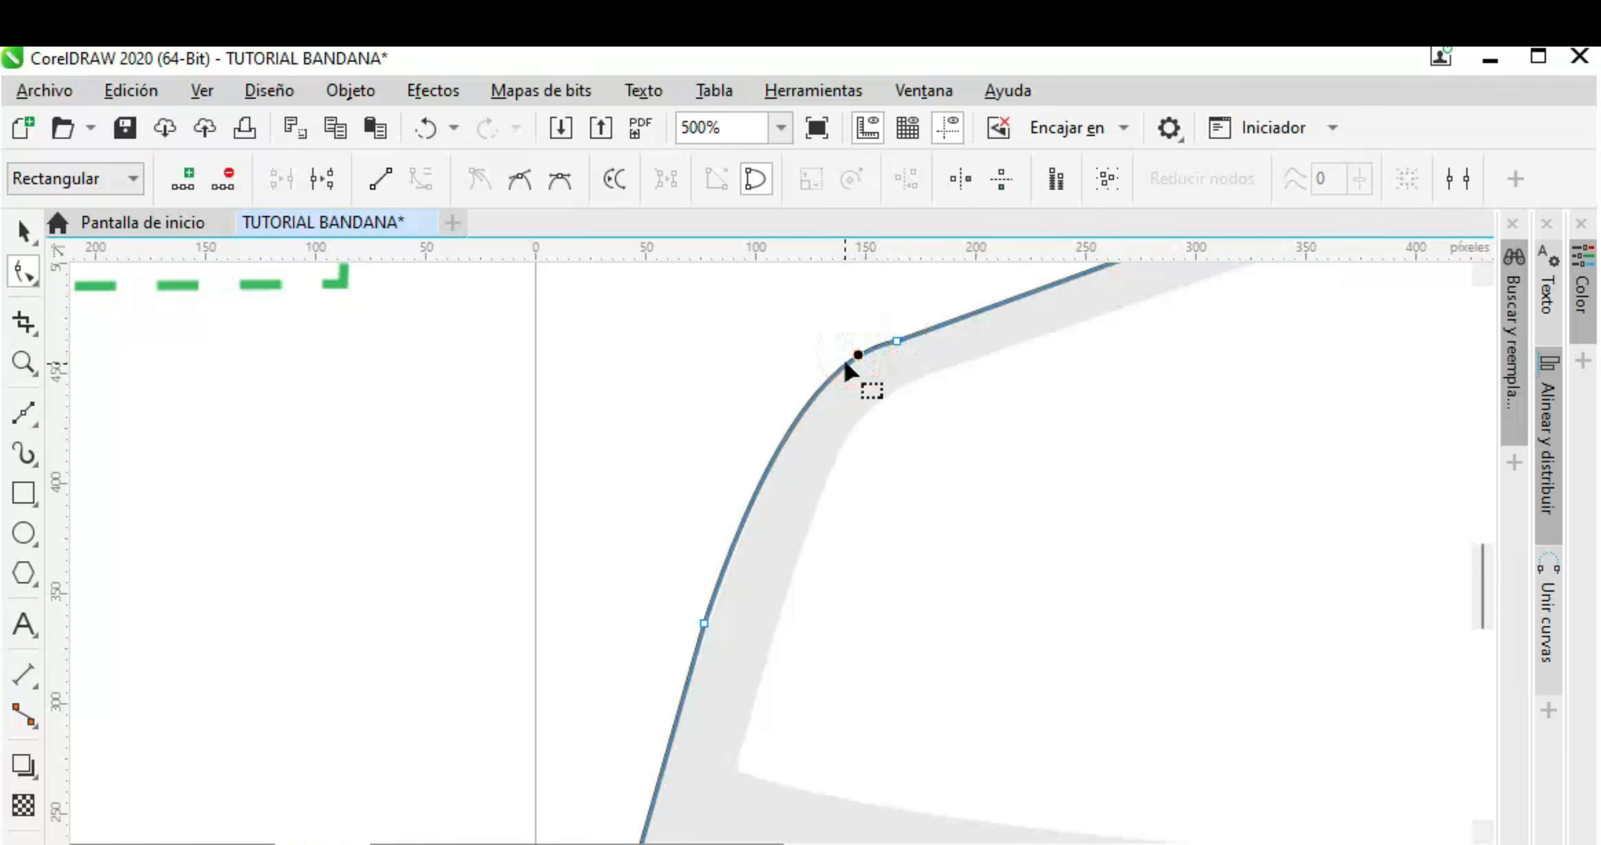
click(850, 355)
click(895, 341)
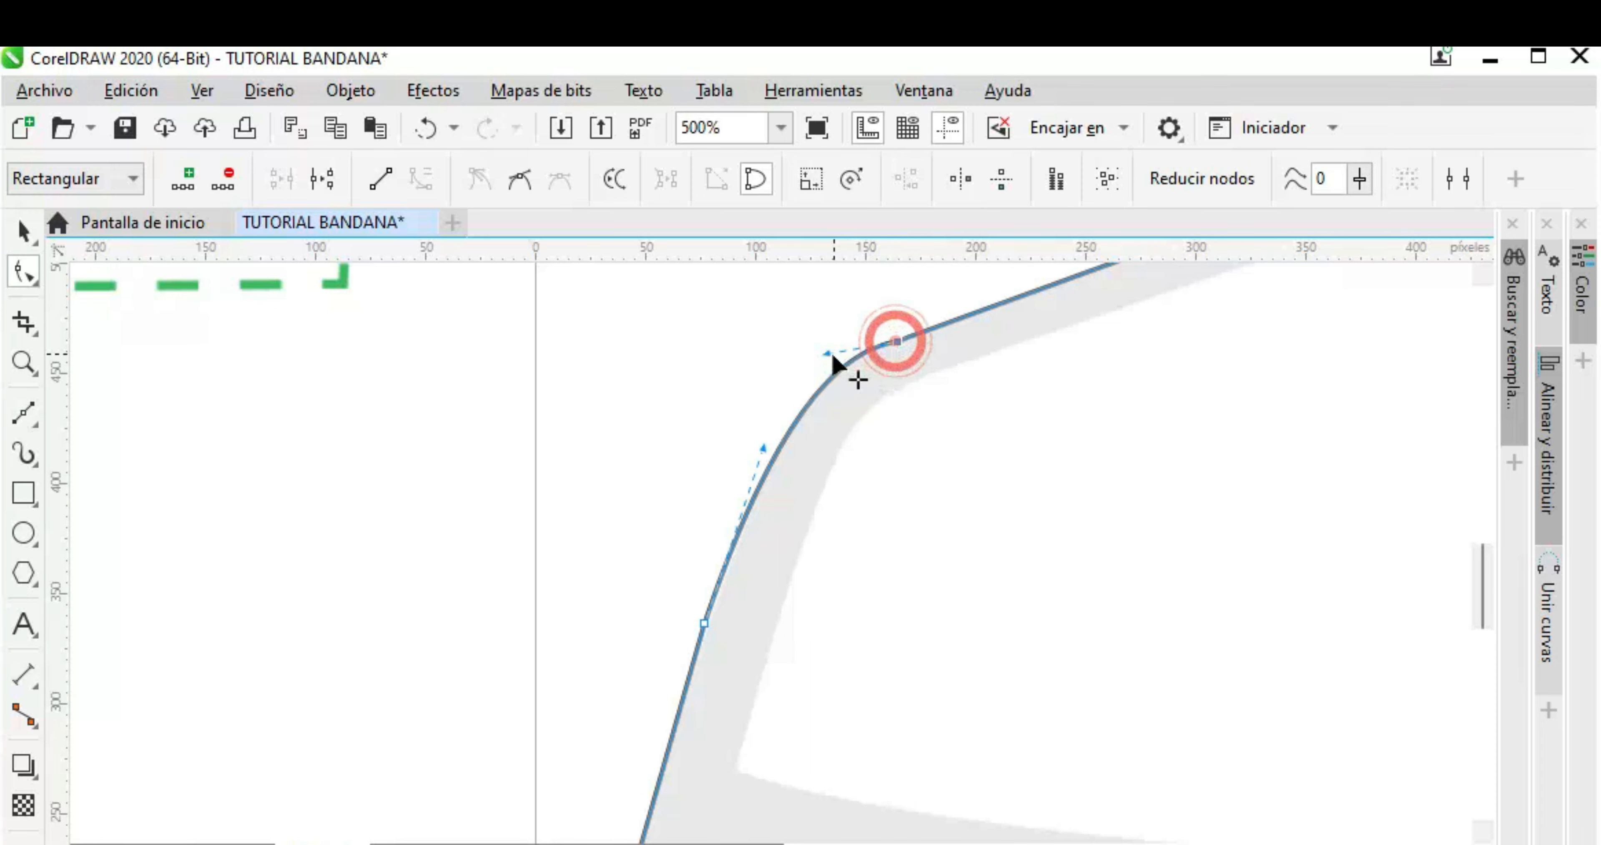
drag(826, 354, 820, 371)
scroll(965, 519, down, 4)
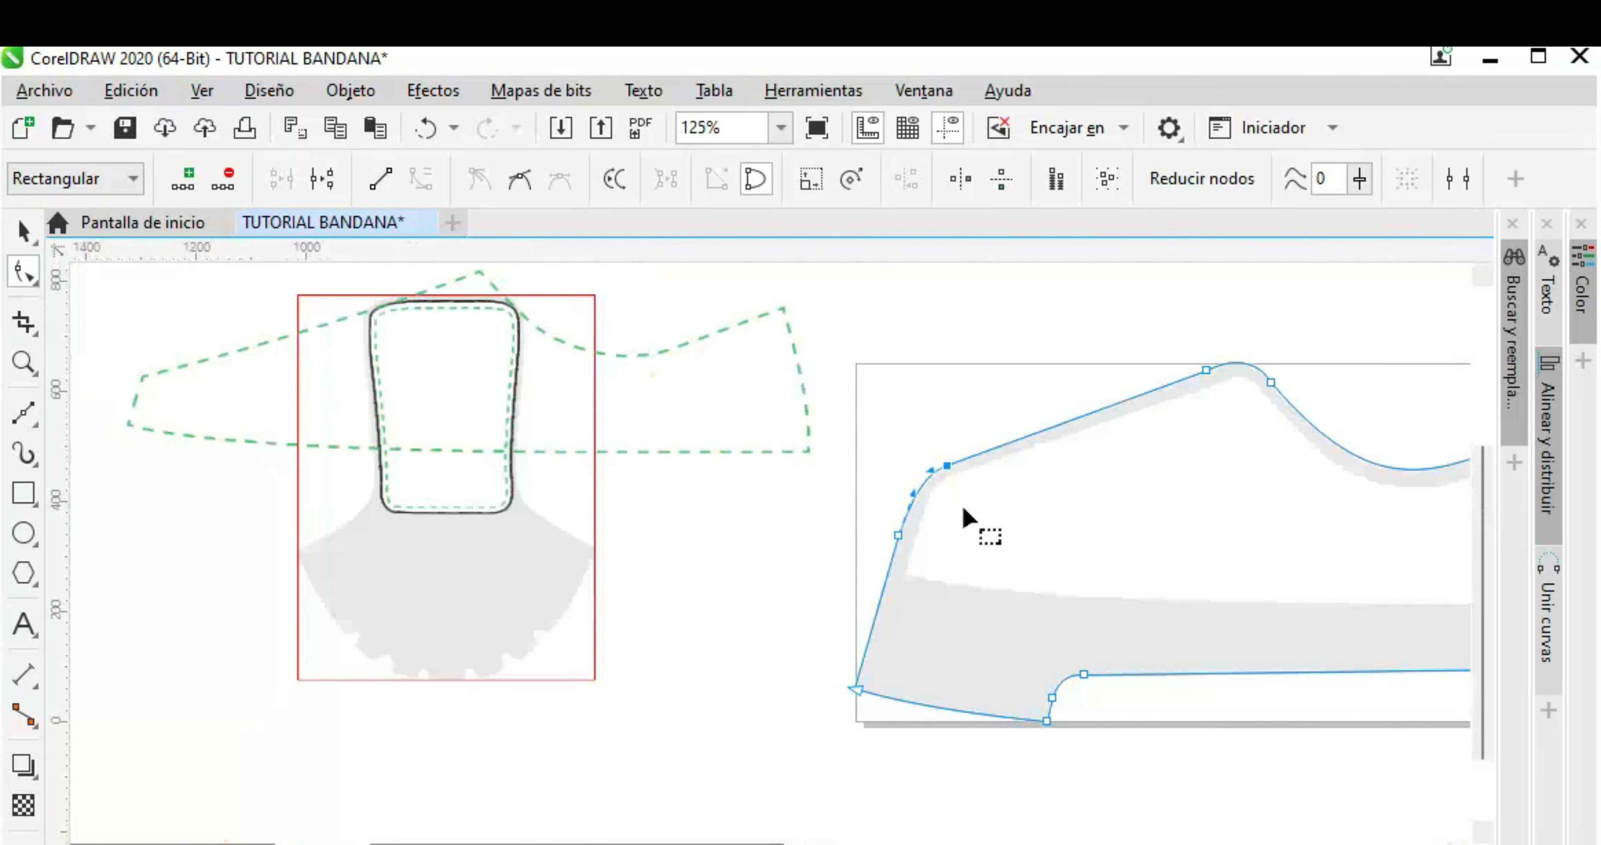
scroll(966, 842, right, 6)
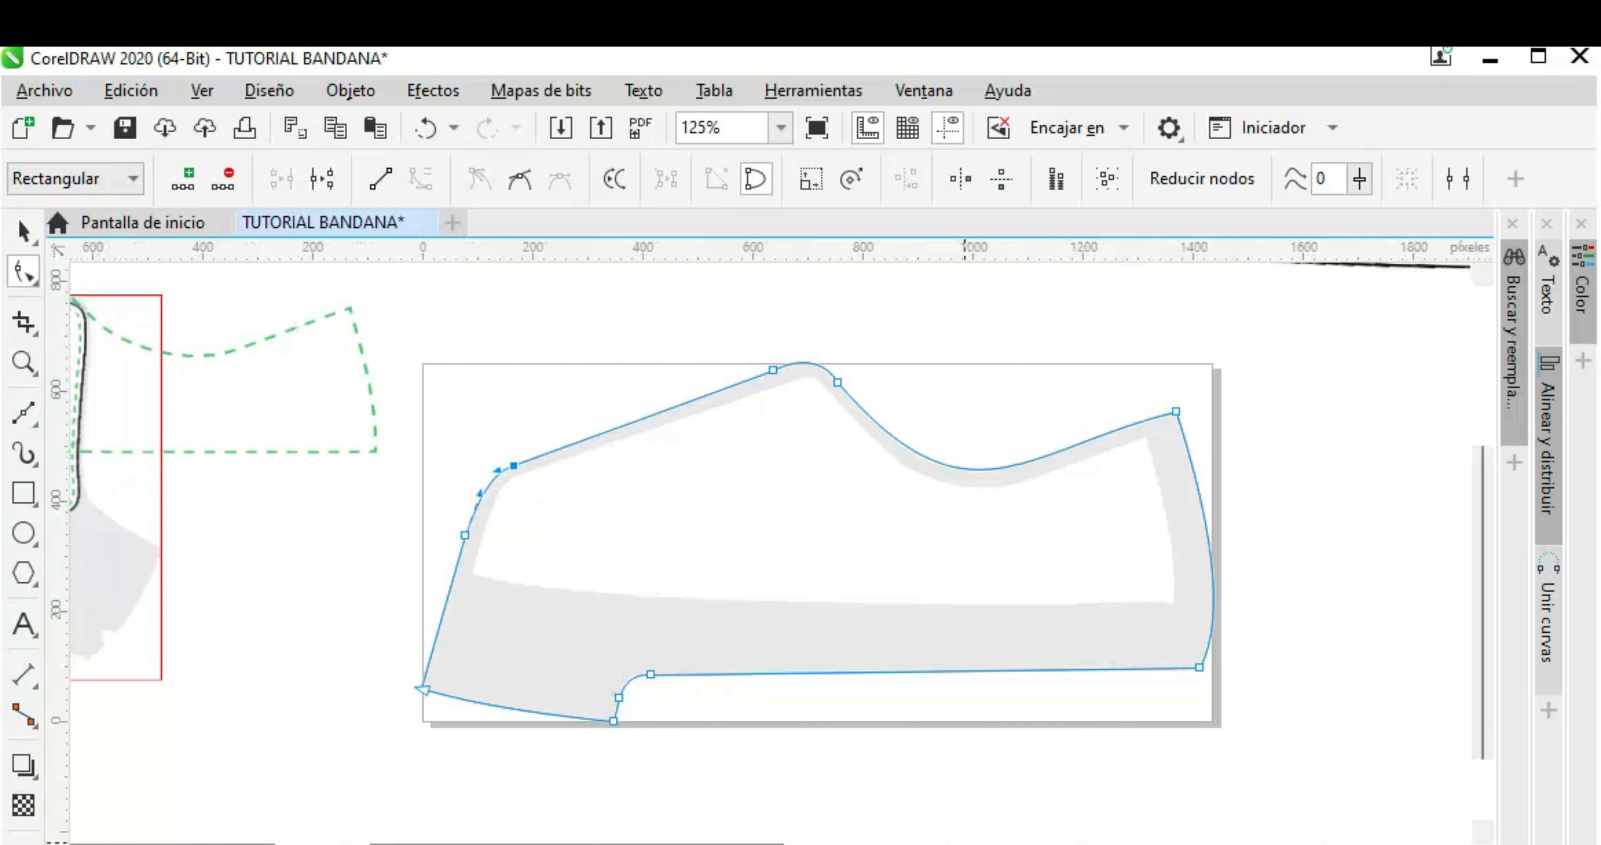
click(1361, 536)
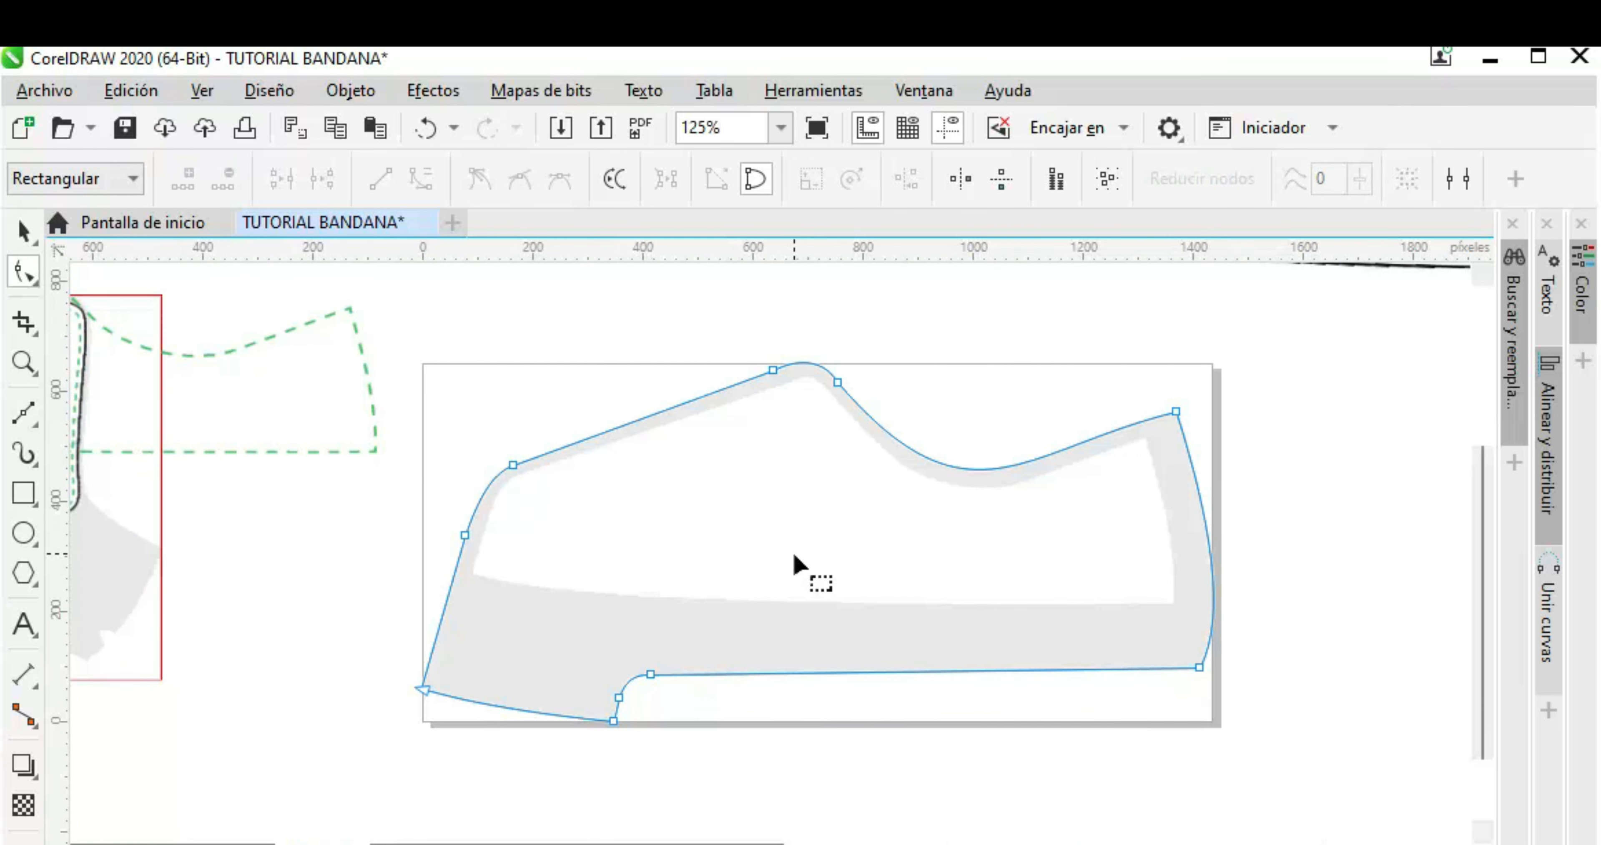
click(24, 231)
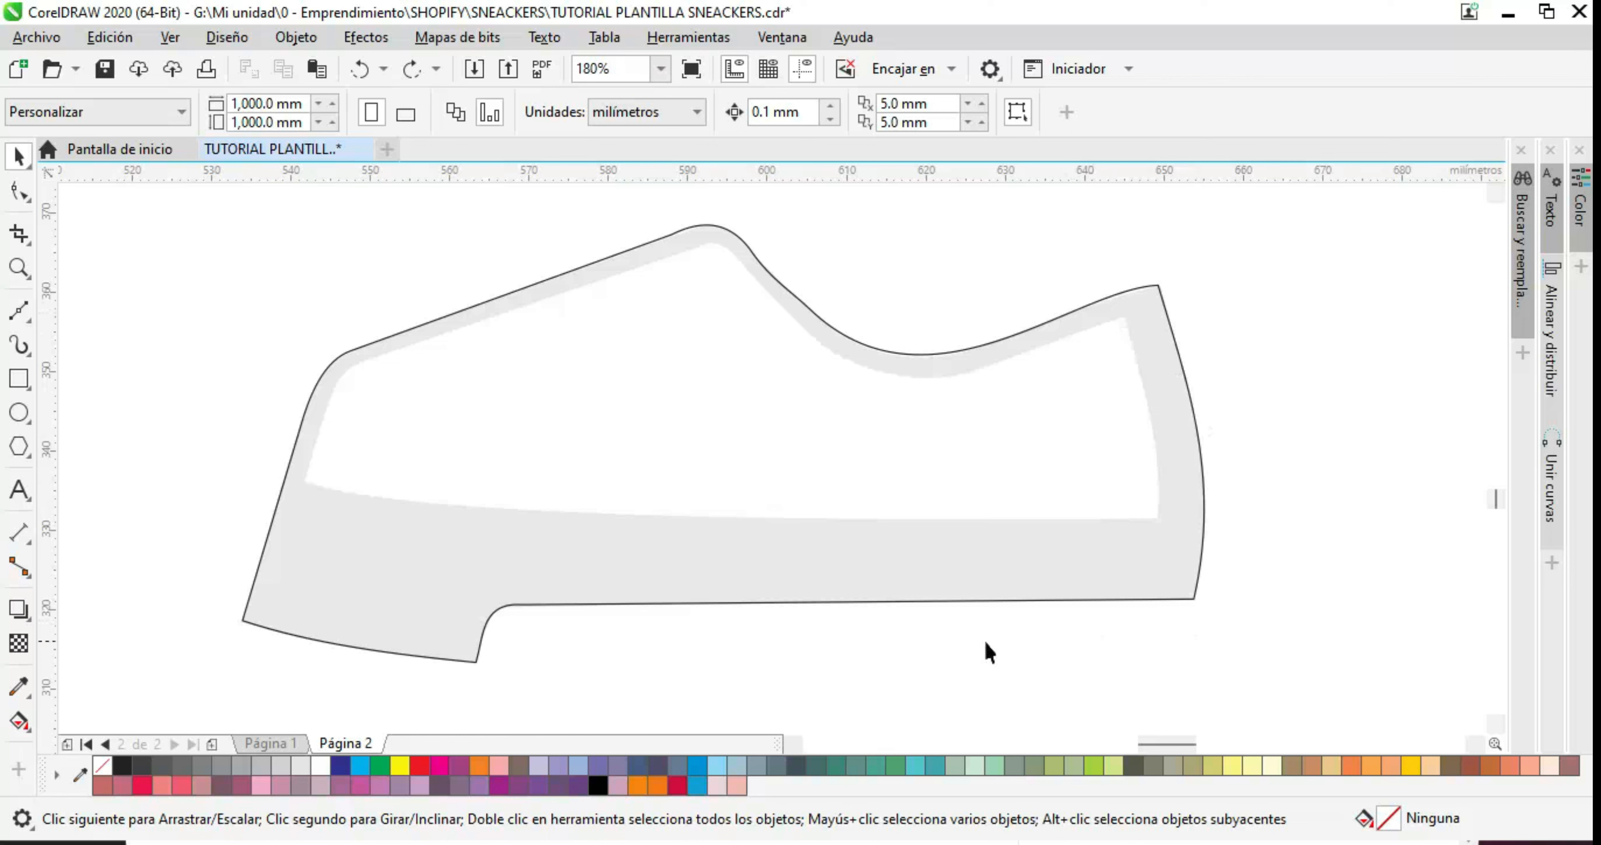
Move the finished shoe outline away from the grey image and delete the BLEED AREA bitmap
double_click(768, 521)
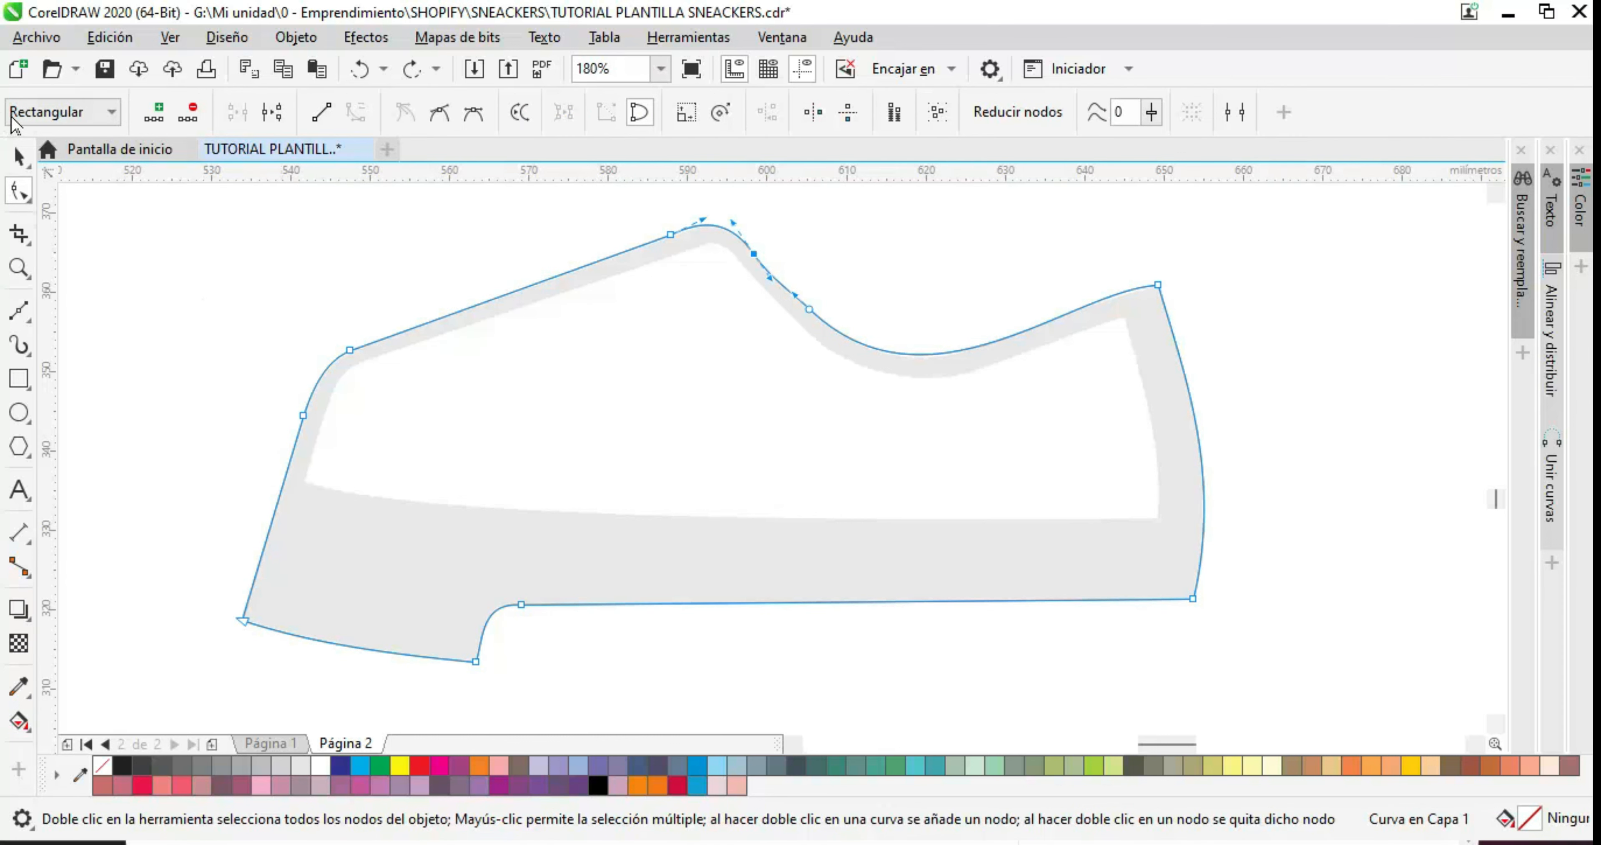
click(17, 157)
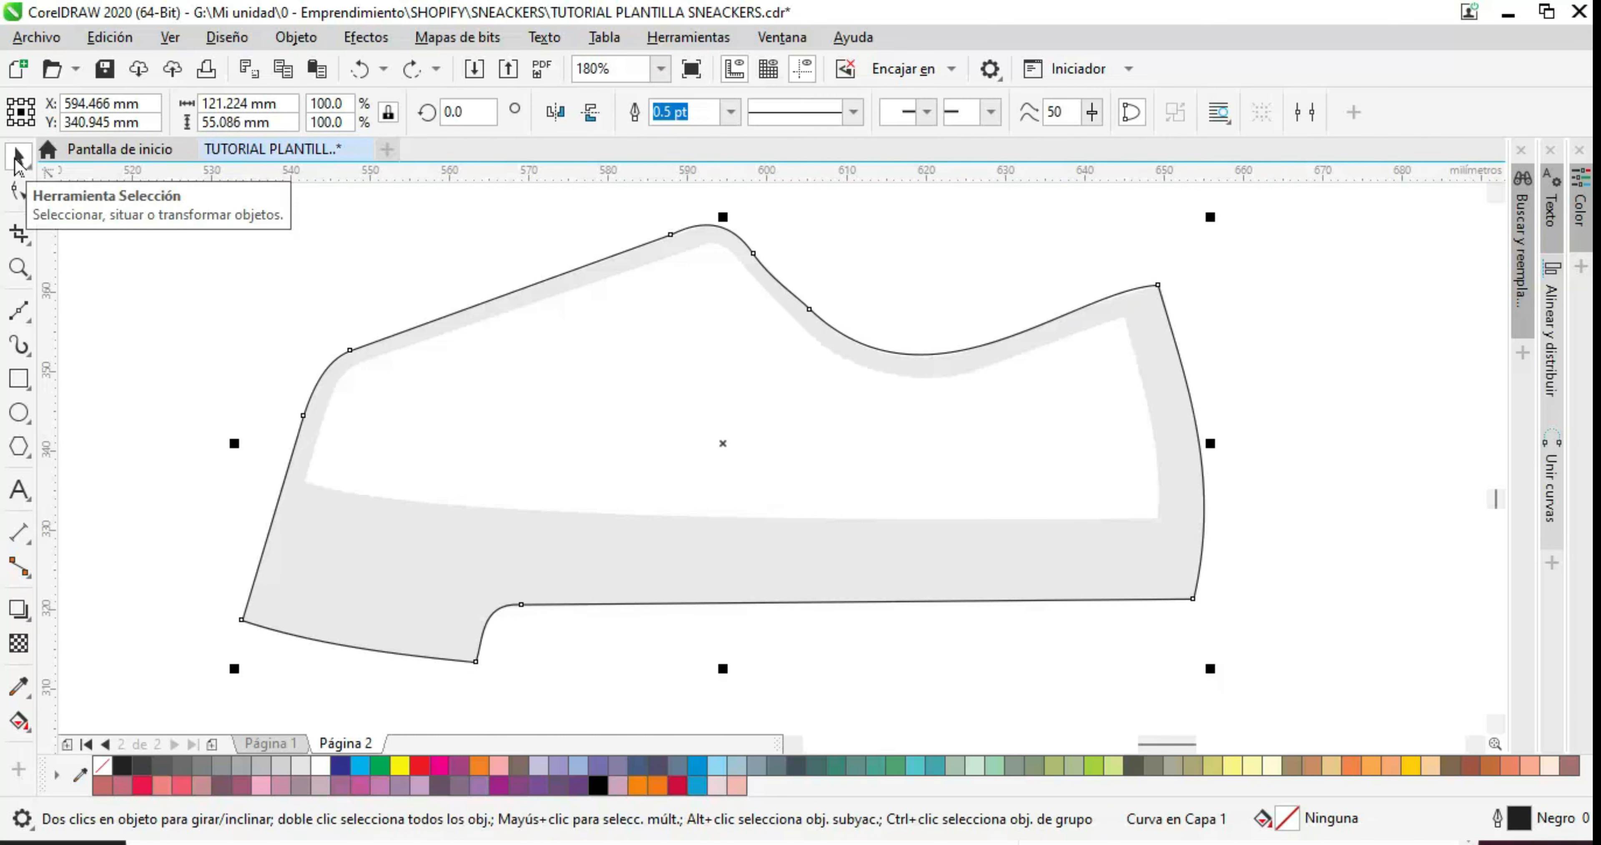
drag(527, 345, 904, 429)
click(545, 356)
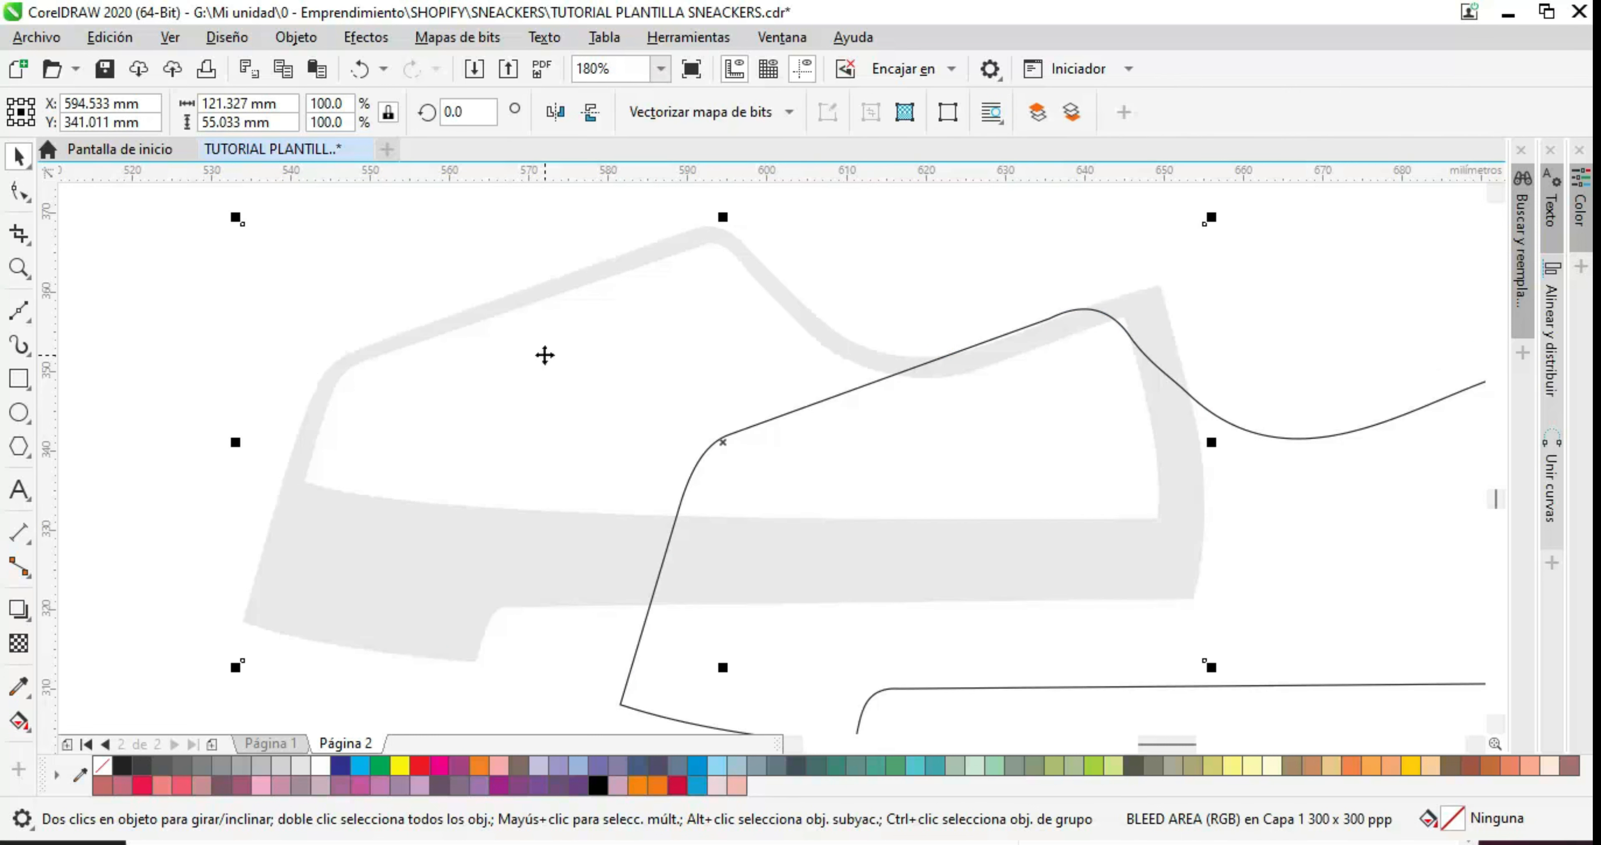
key(Delete)
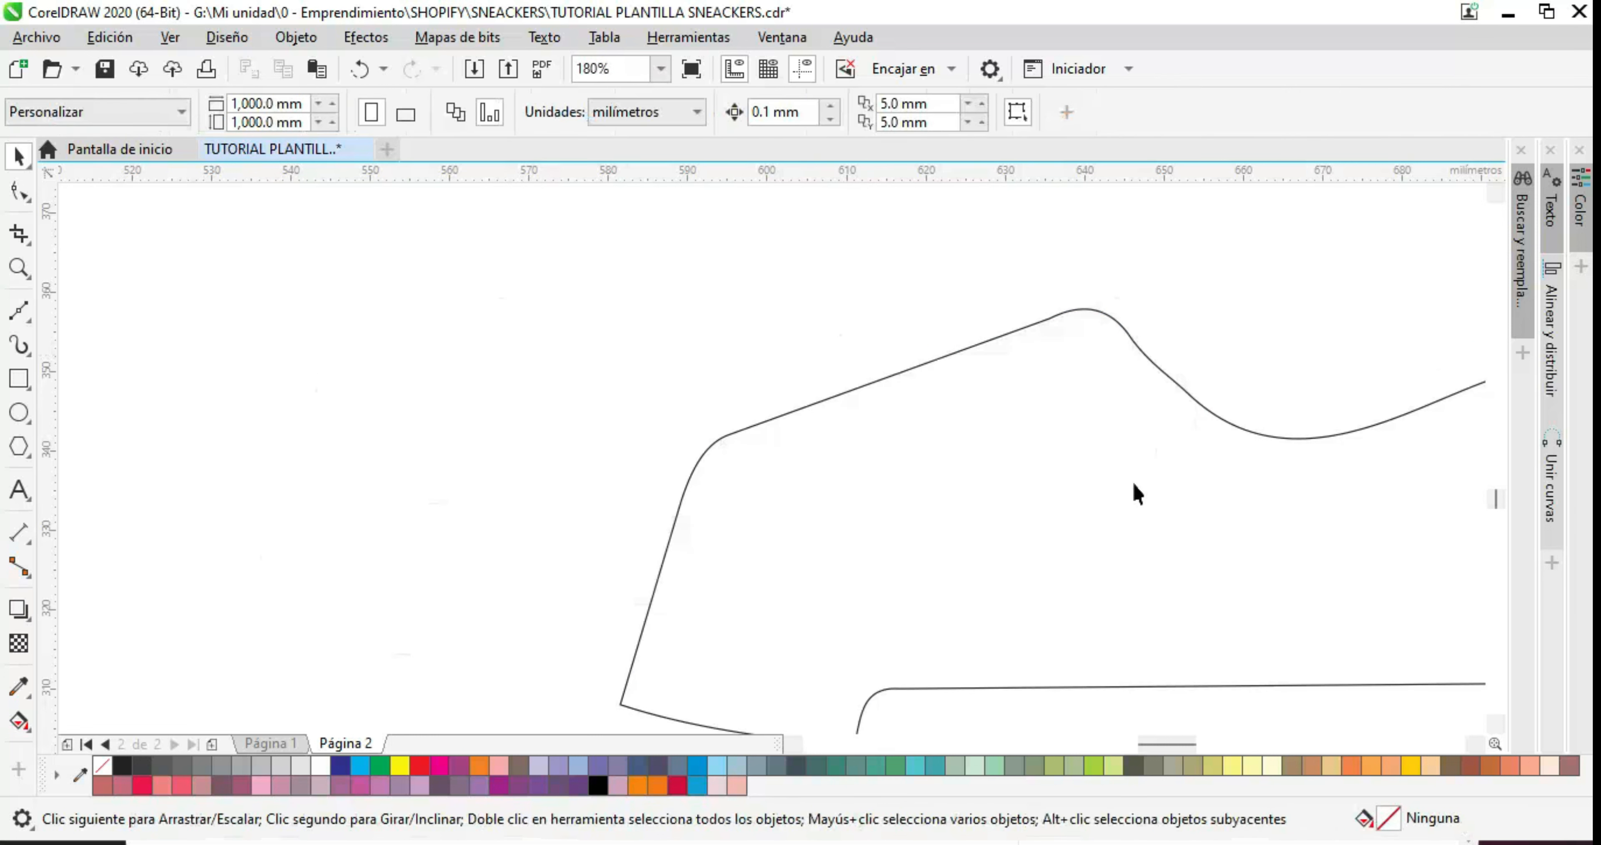
Move the shoe outline back into the place of the removed image, above the small shoe drawing
drag(1231, 518, 879, 443)
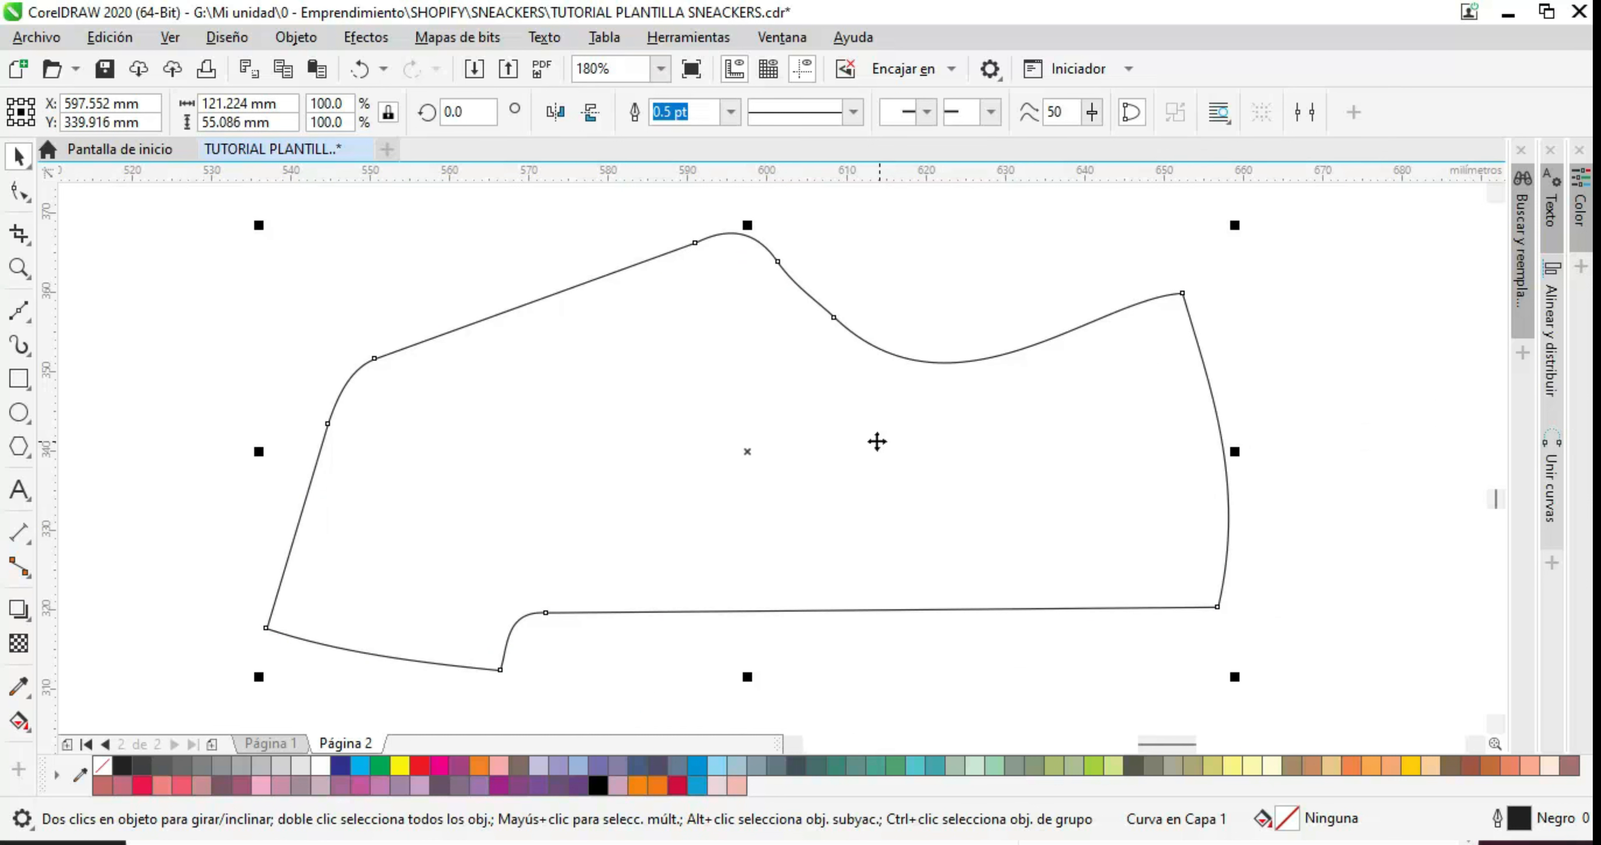
scroll(180, 351, down, 3)
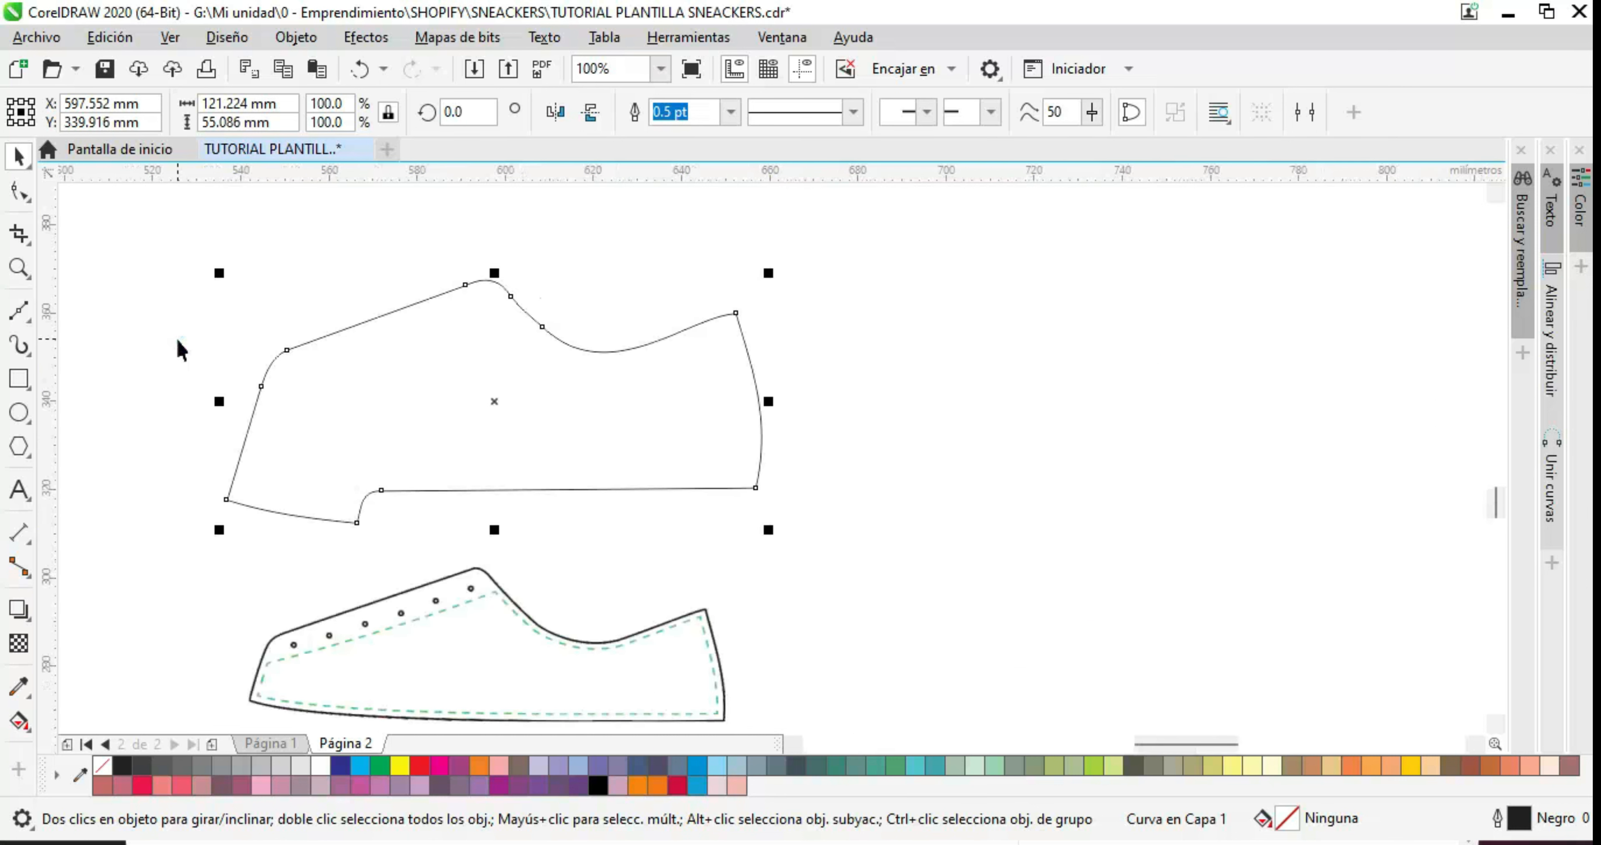
click(991, 493)
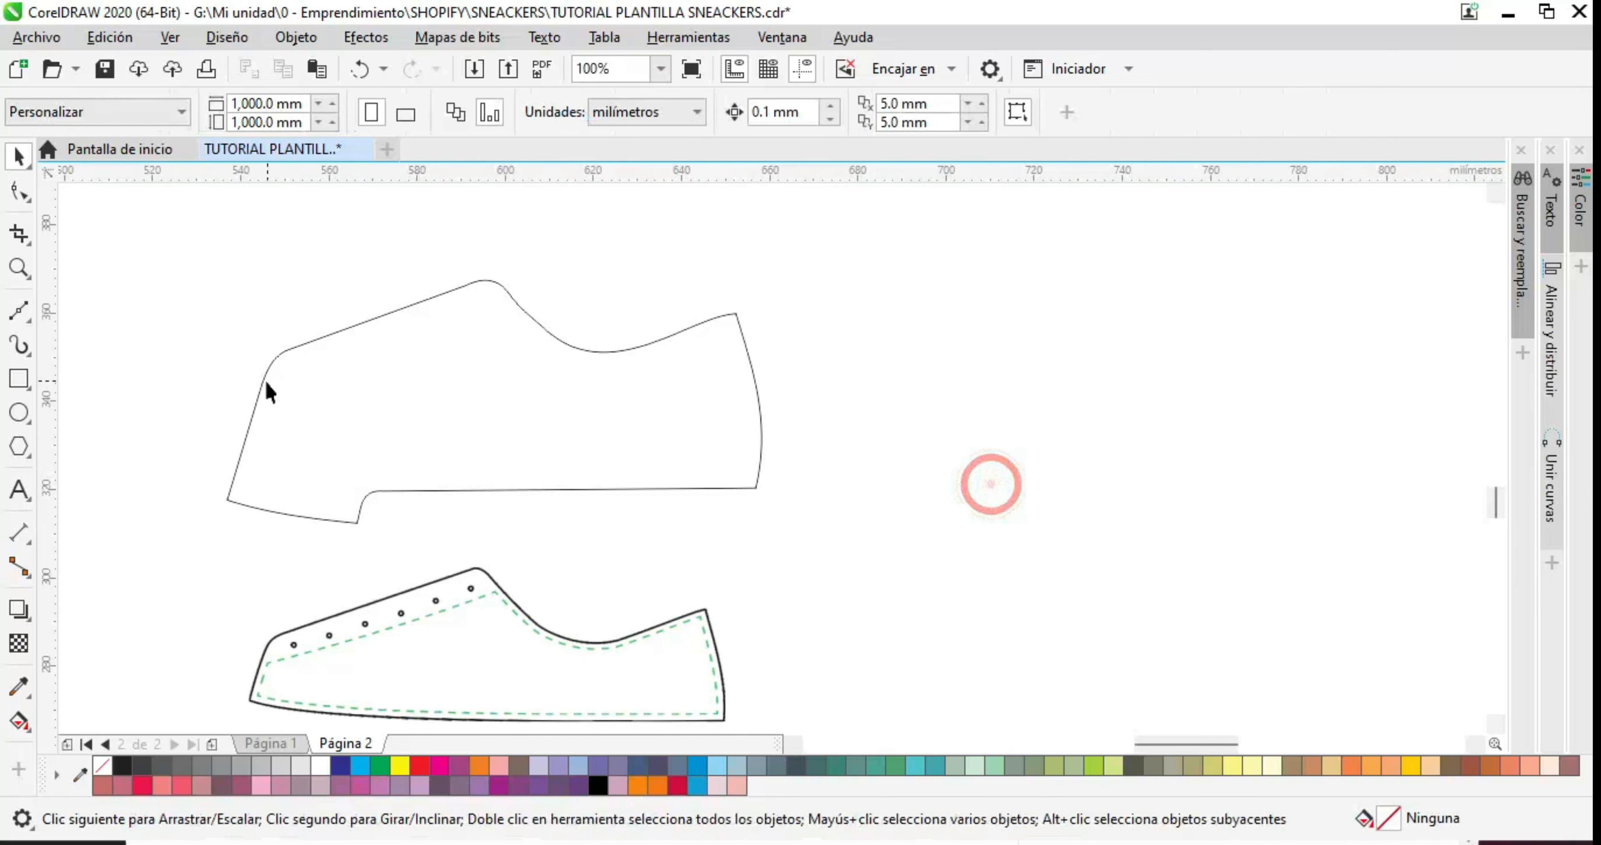
Draw a rectangle around the shoe outline and tighten its edges to about 127 by 62.7 mm
click(18, 379)
drag(176, 265, 797, 552)
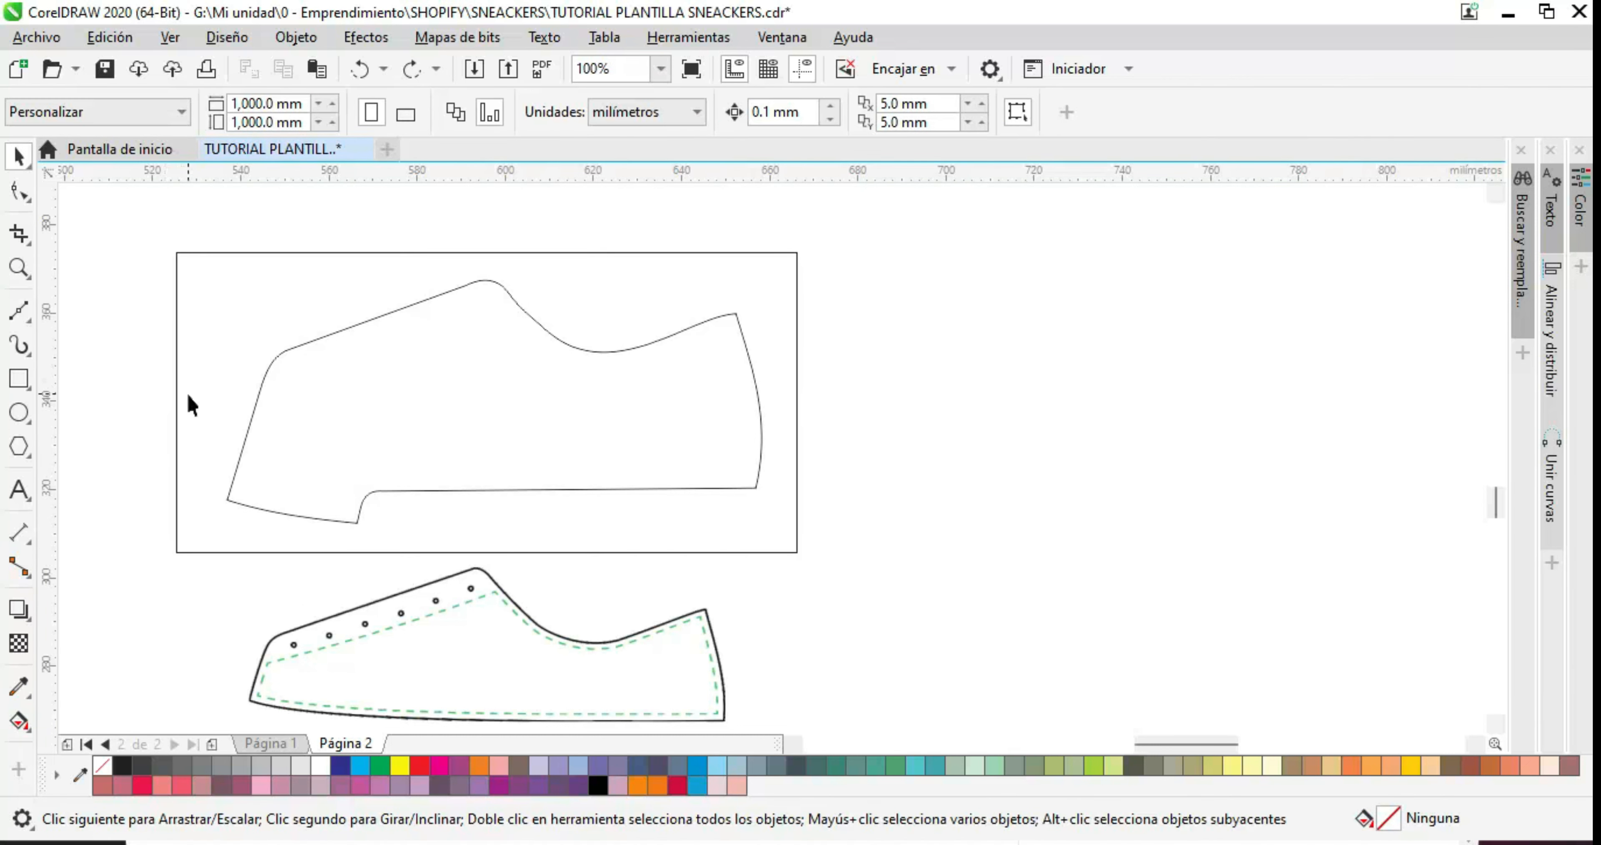
click(189, 393)
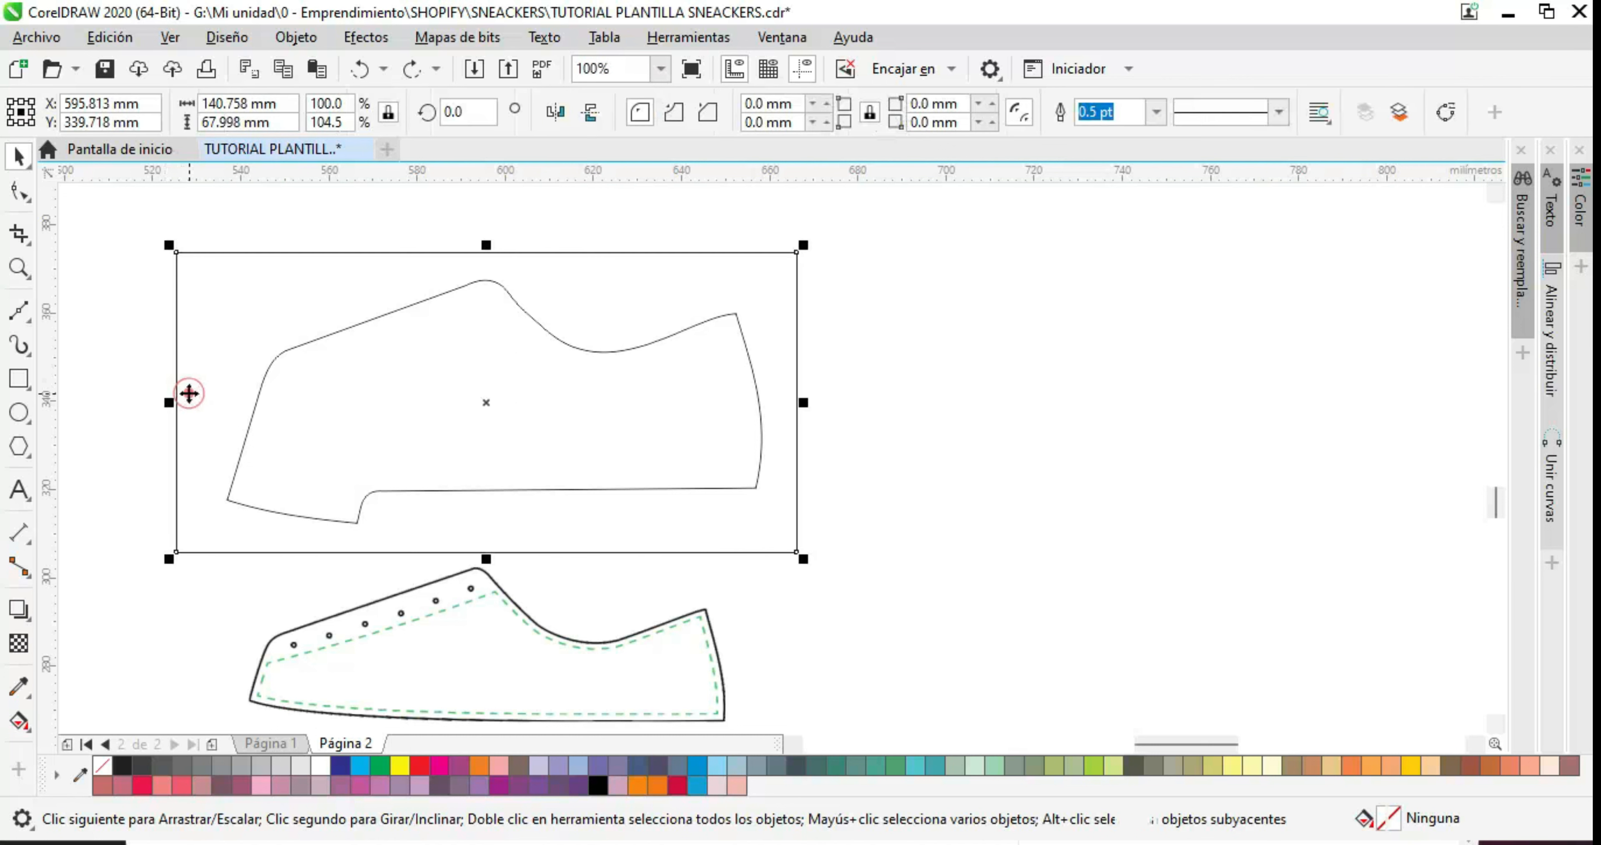
drag(169, 402, 213, 414)
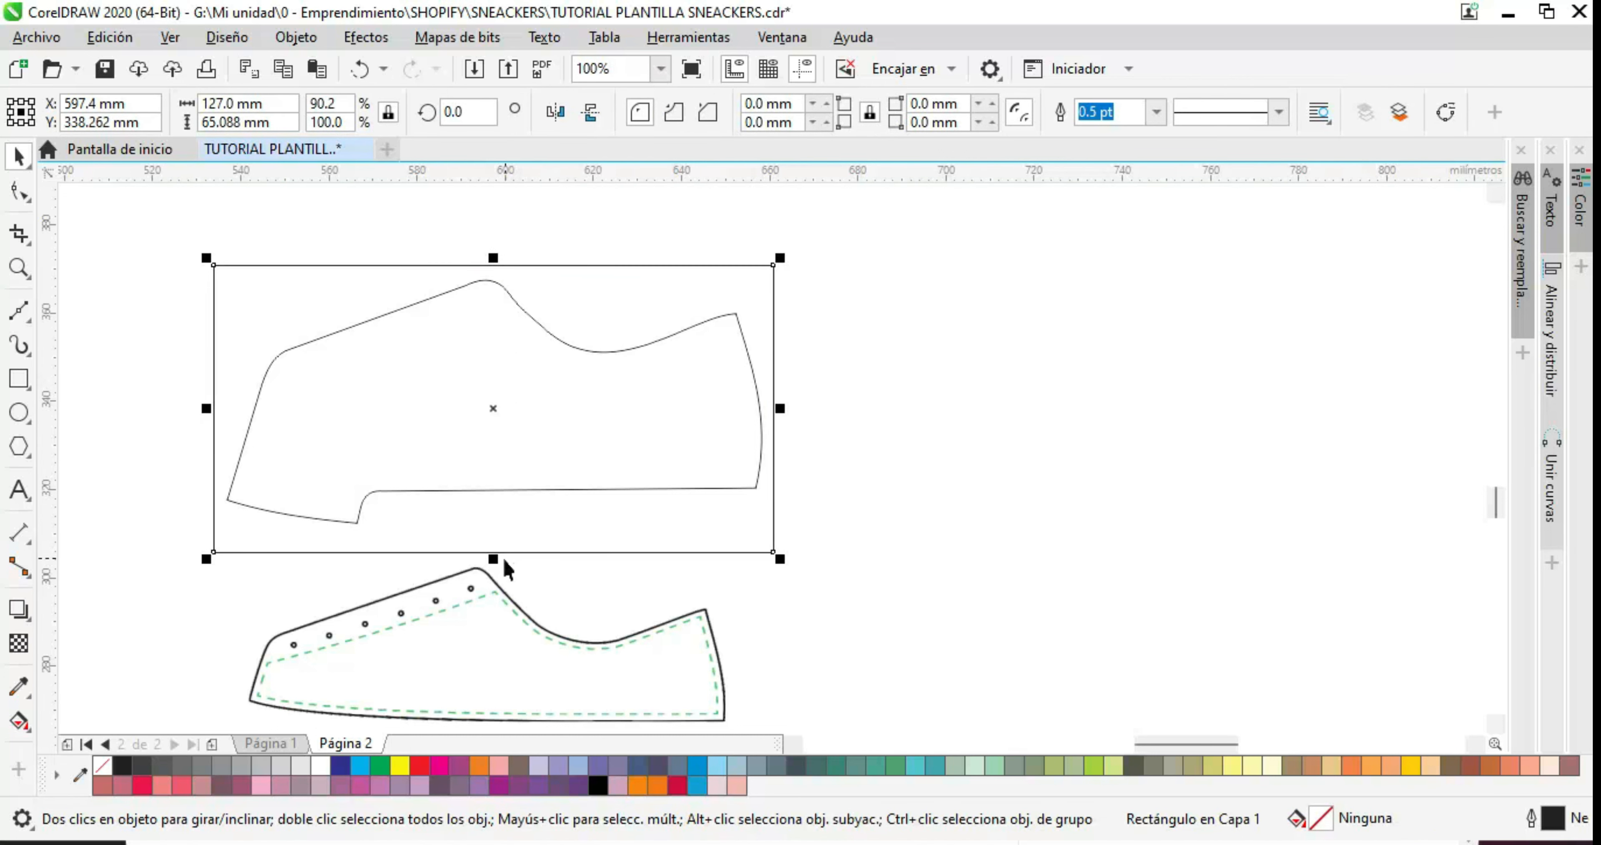
drag(492, 552, 494, 541)
click(788, 481)
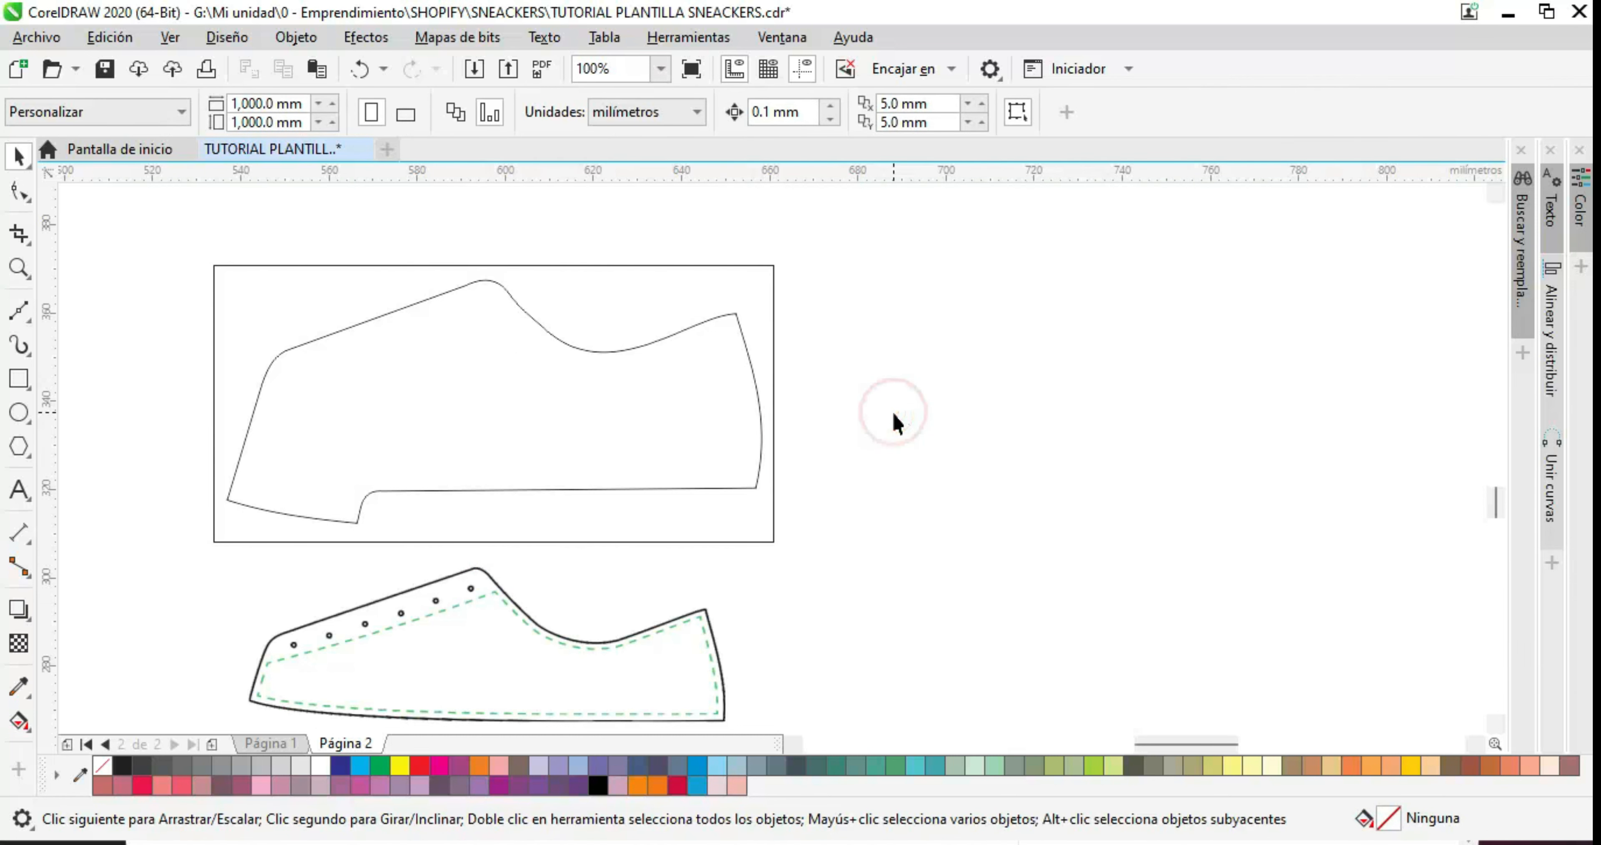
Move the small shoe drawing with its dashed stitch line farther down, clear of the framed outline
scroll(897, 424, down, 2)
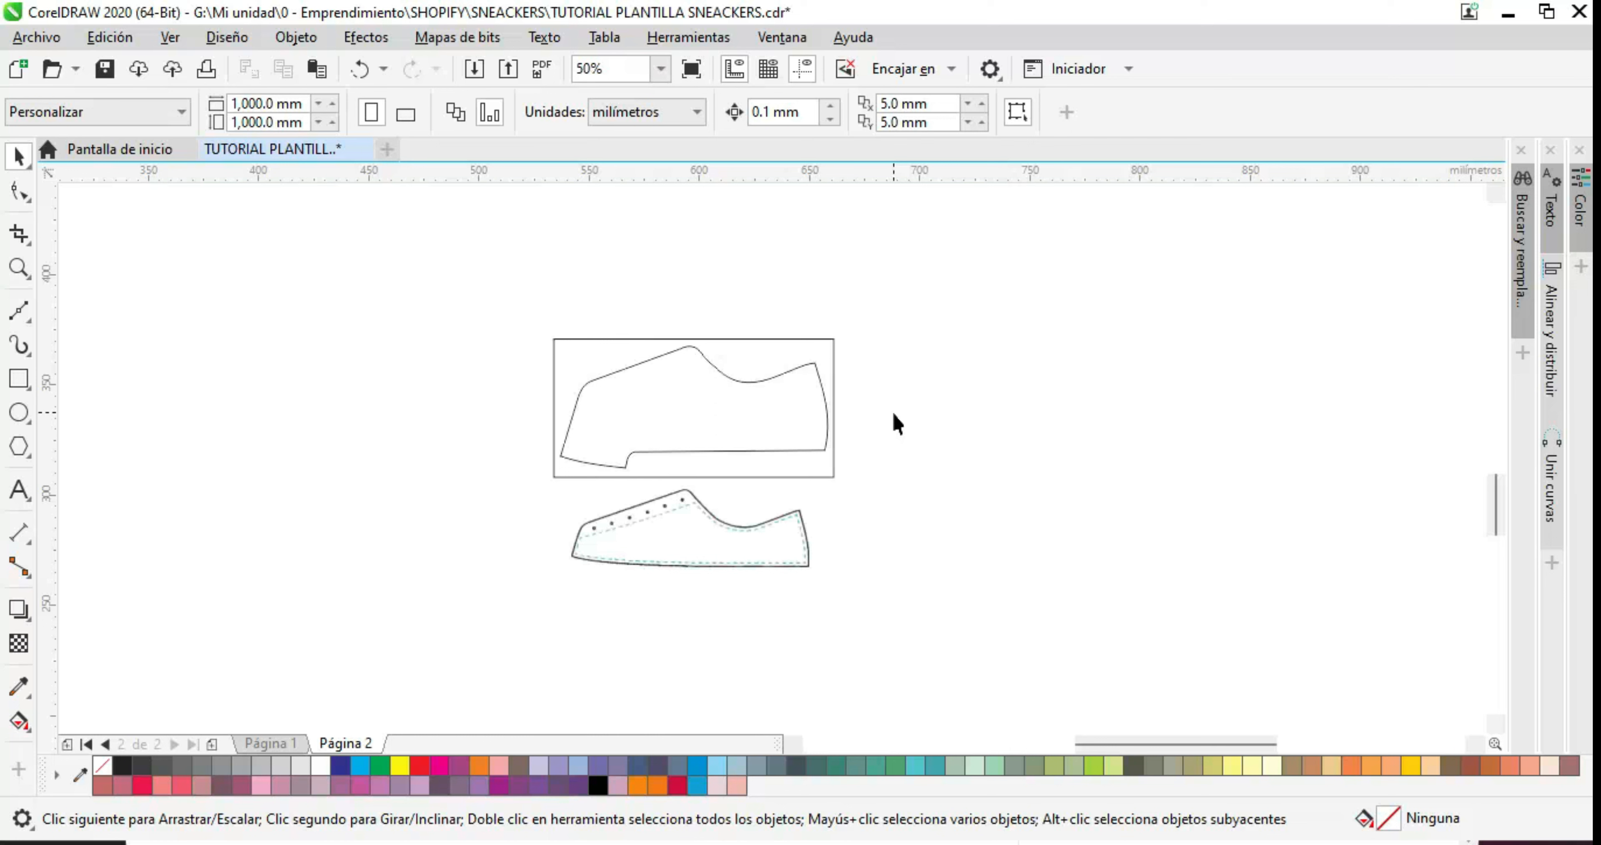
drag(929, 610, 511, 492)
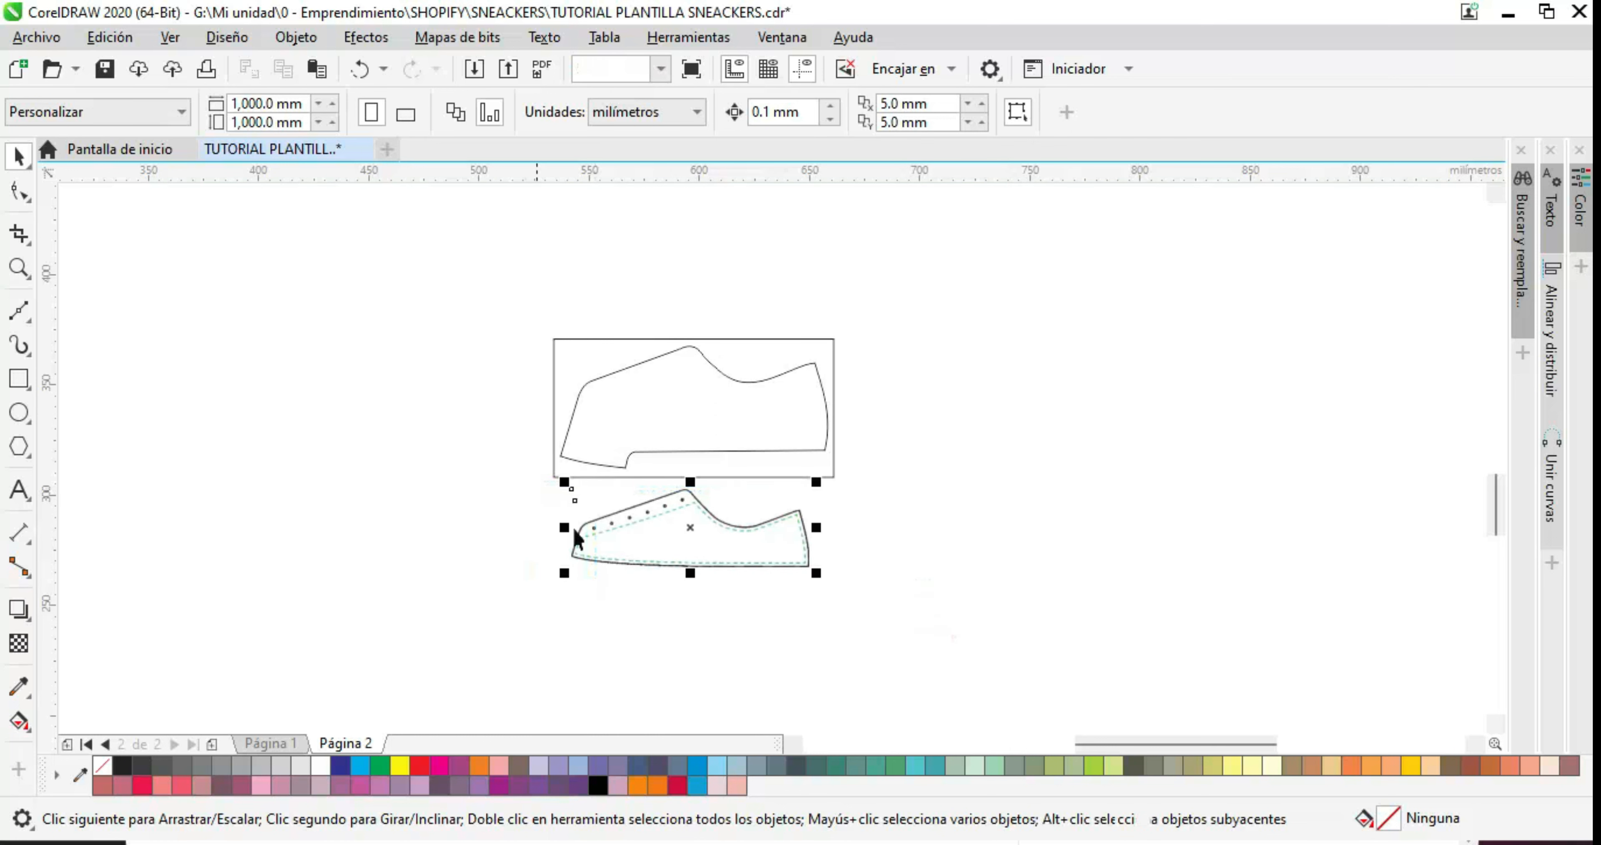
drag(681, 550, 684, 663)
click(979, 499)
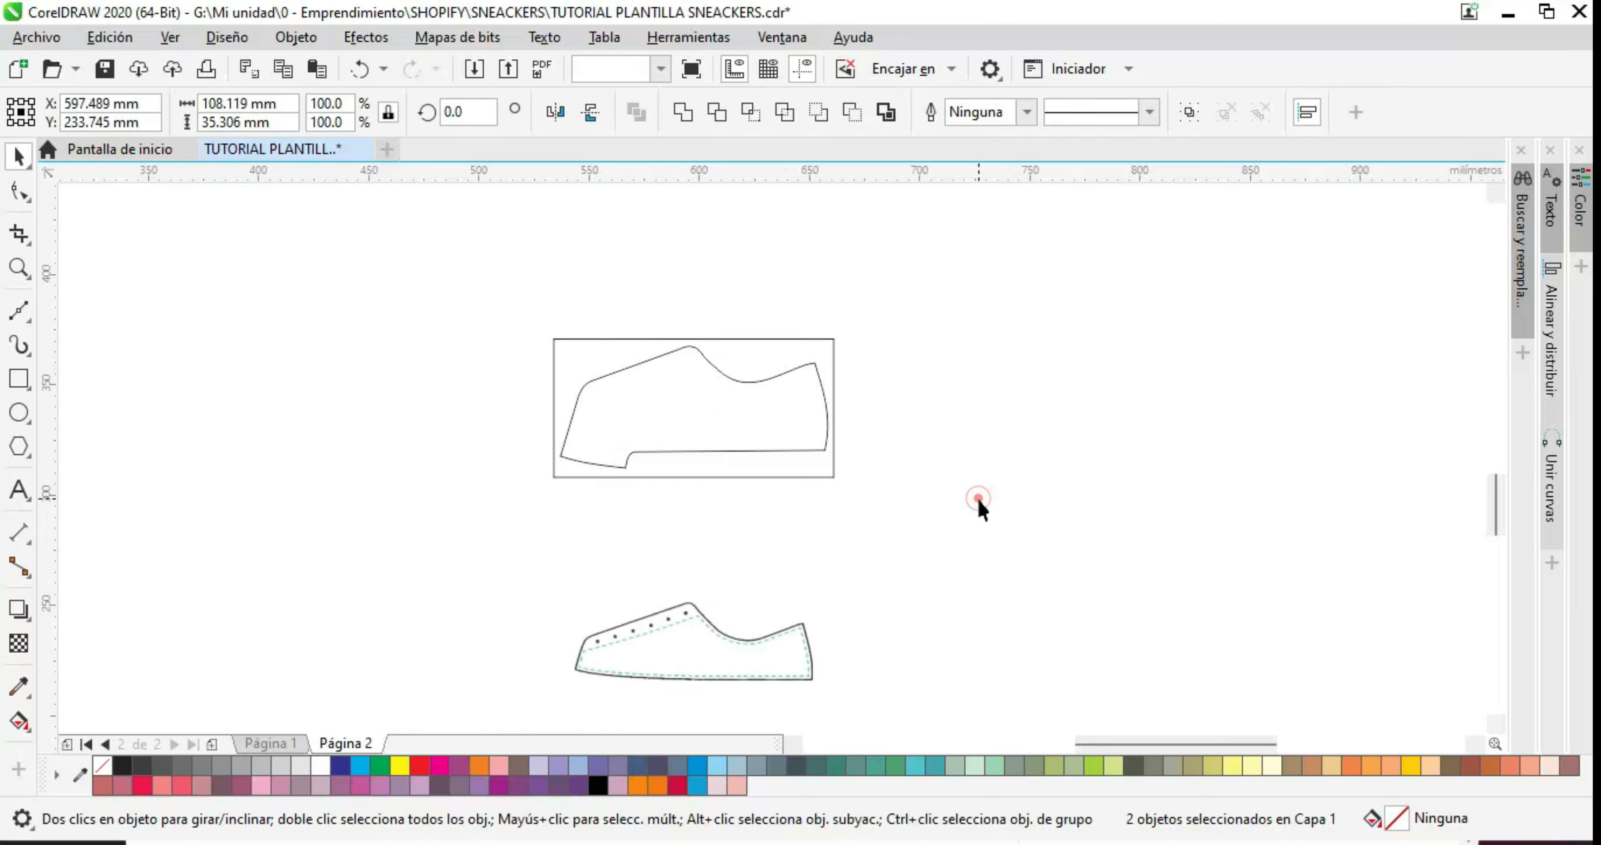
Combine the shoe outline and its surrounding rectangle into one curve and move it aside
drag(958, 514, 462, 283)
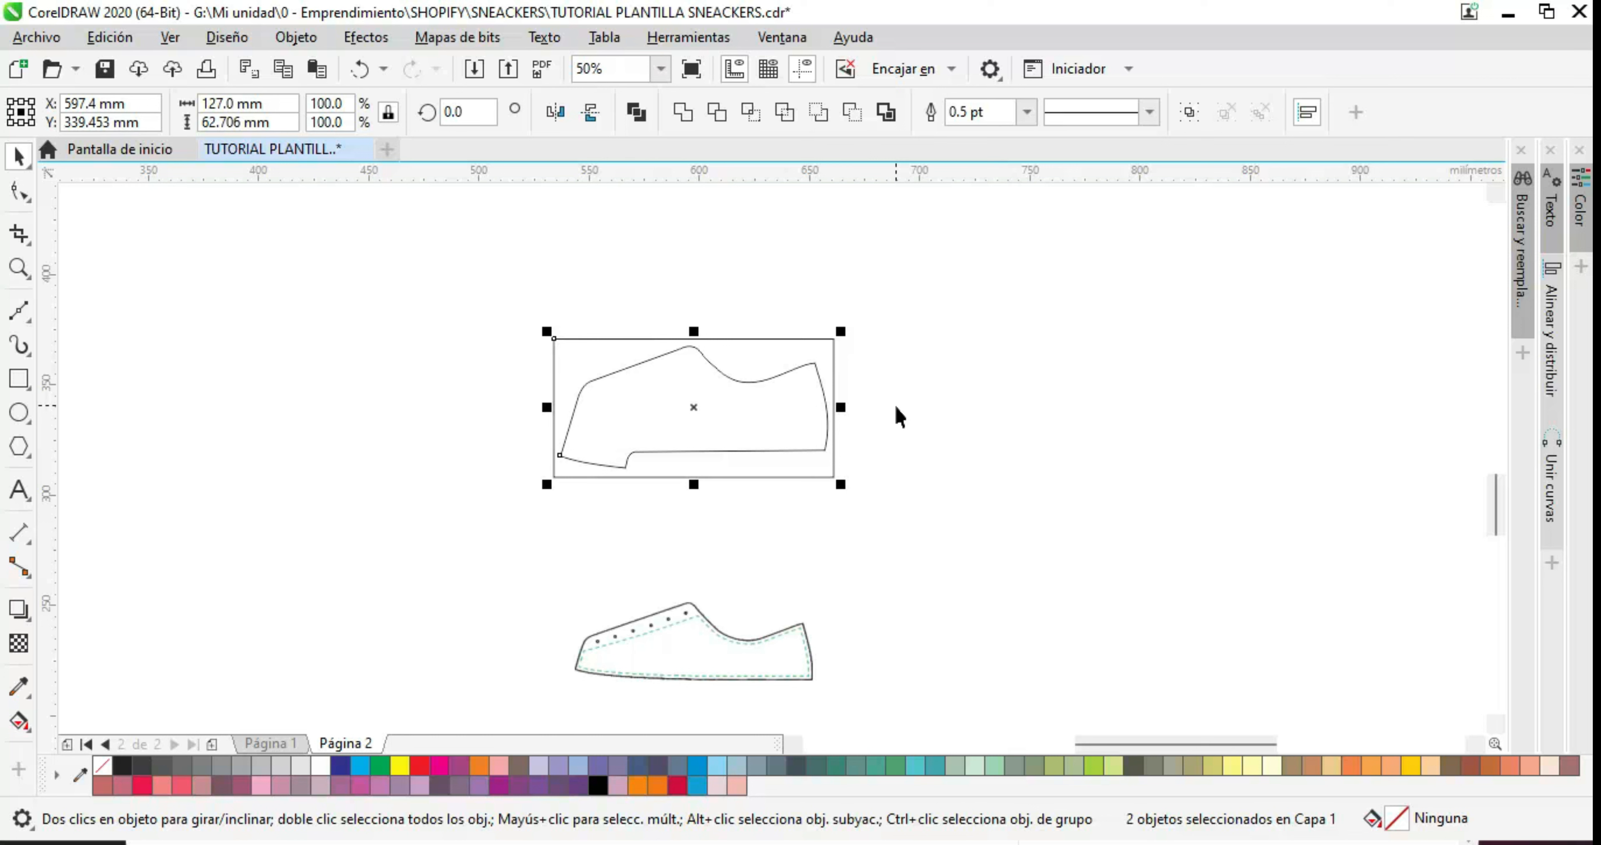
drag(629, 350, 840, 397)
click(579, 402)
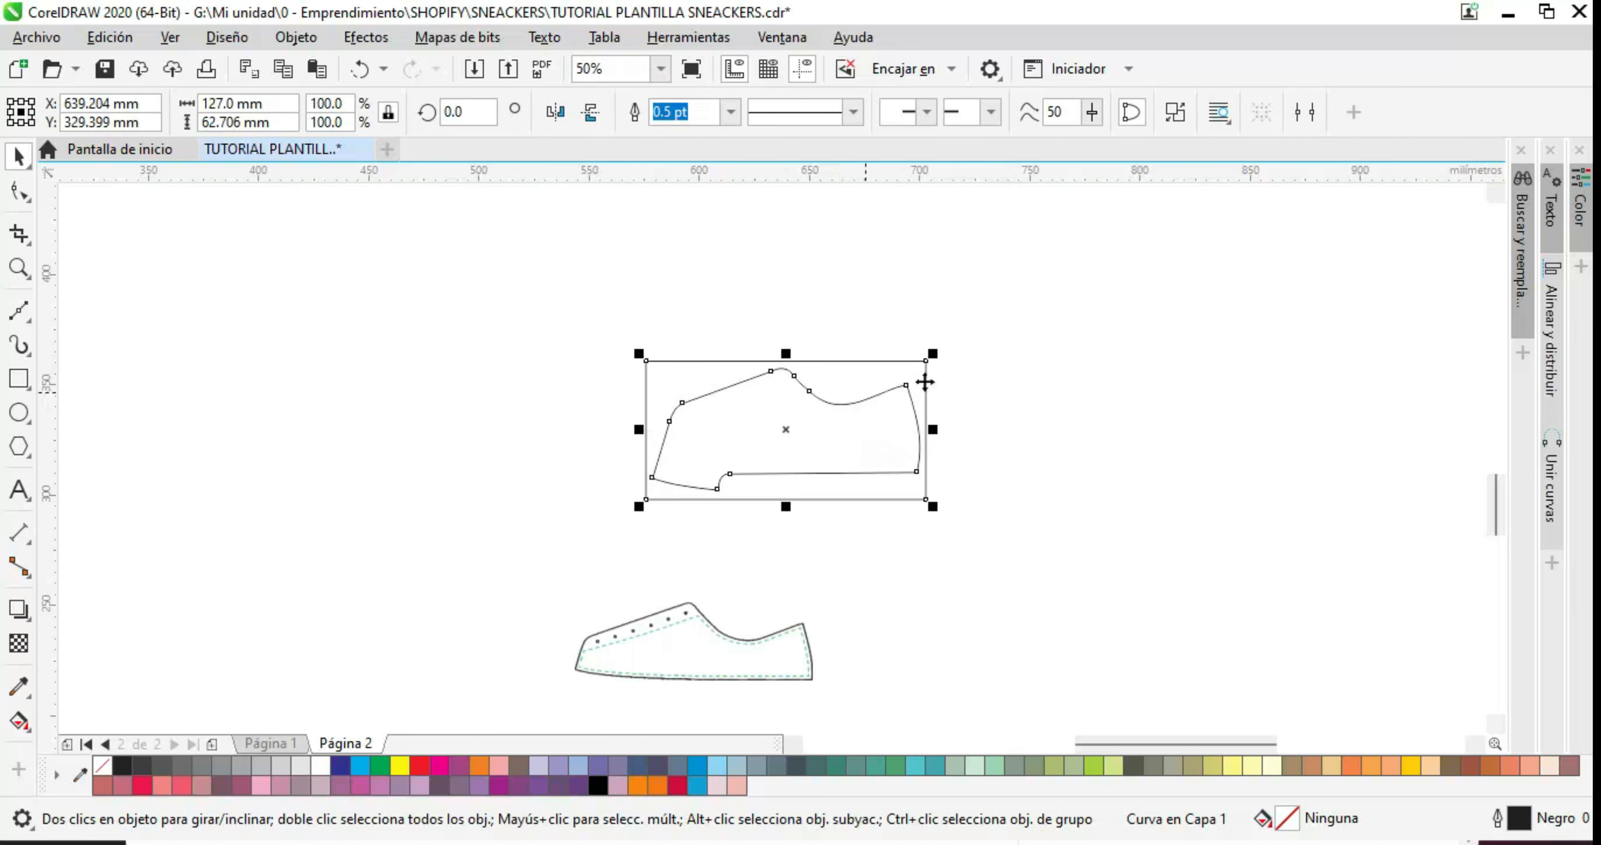
click(858, 378)
click(855, 371)
Fill the combined frame with blue (C:100 M:100 Y:0 K:0), lay it over the small shoe drawing and move it back up
click(340, 765)
drag(834, 406, 769, 602)
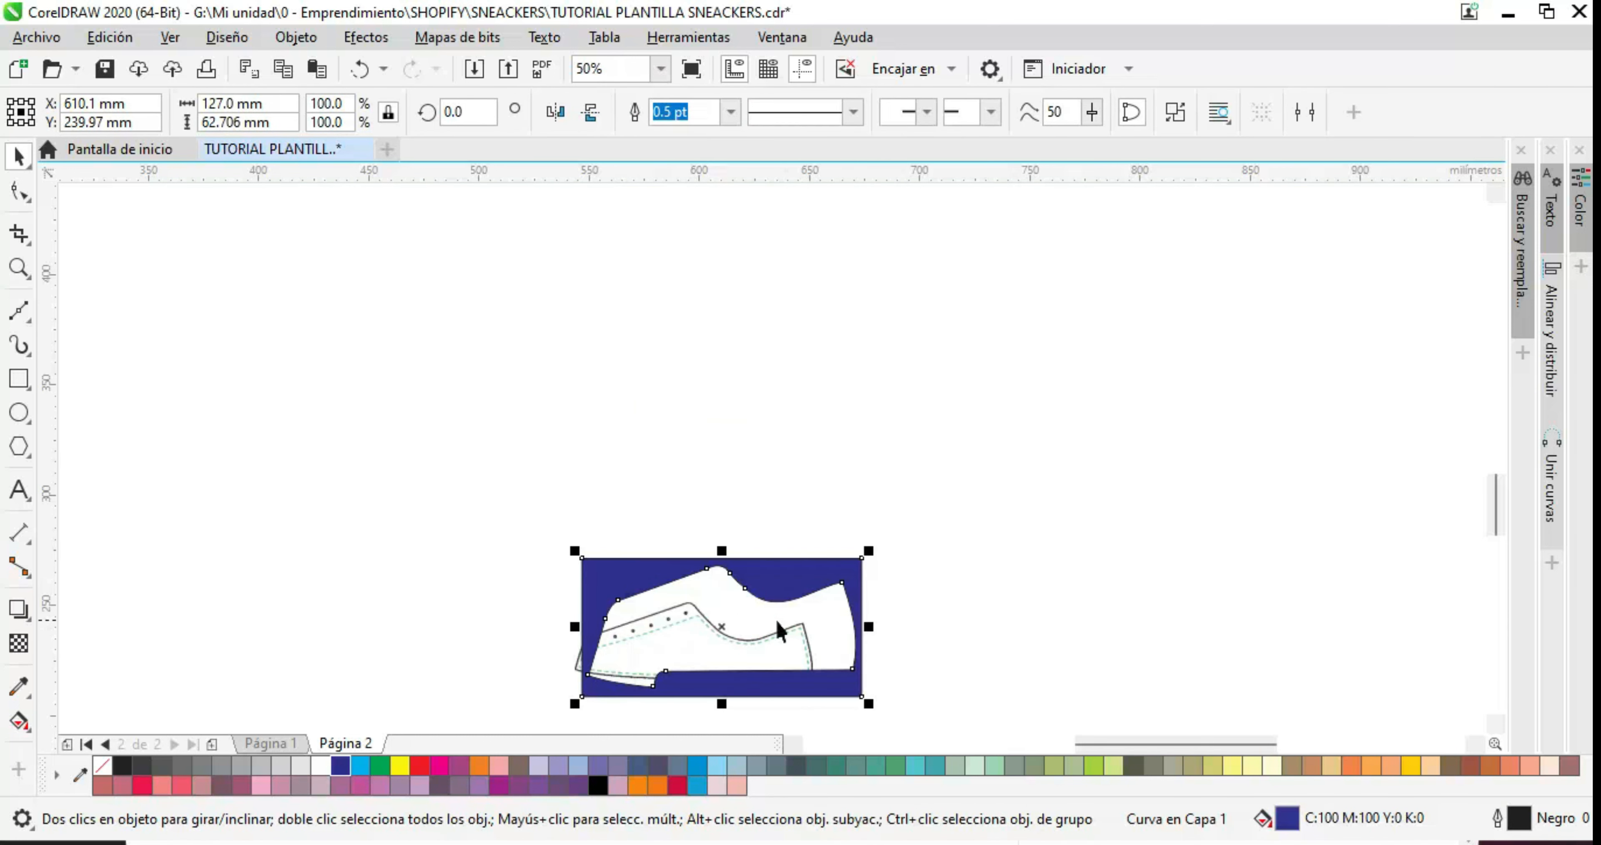
mouse_move(792, 576)
mouse_down()
mouse_move(787, 433)
mouse_move(771, 561)
mouse_move(764, 420)
mouse_up()
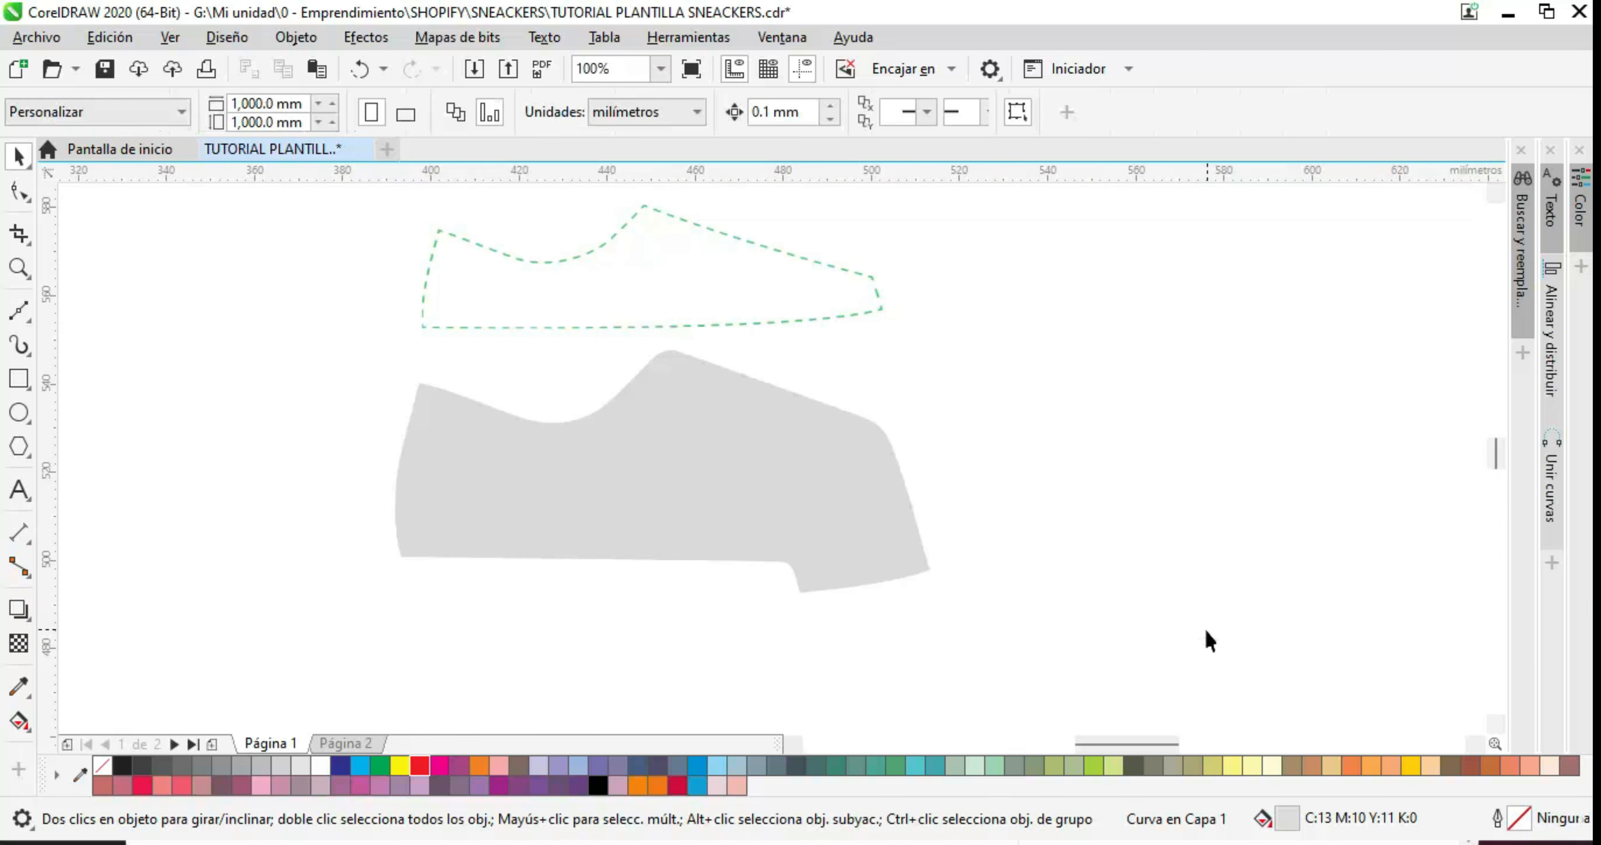
Examine the nodes of the grey shoe silhouette on page 1 and view it with the pieces above
click(1207, 631)
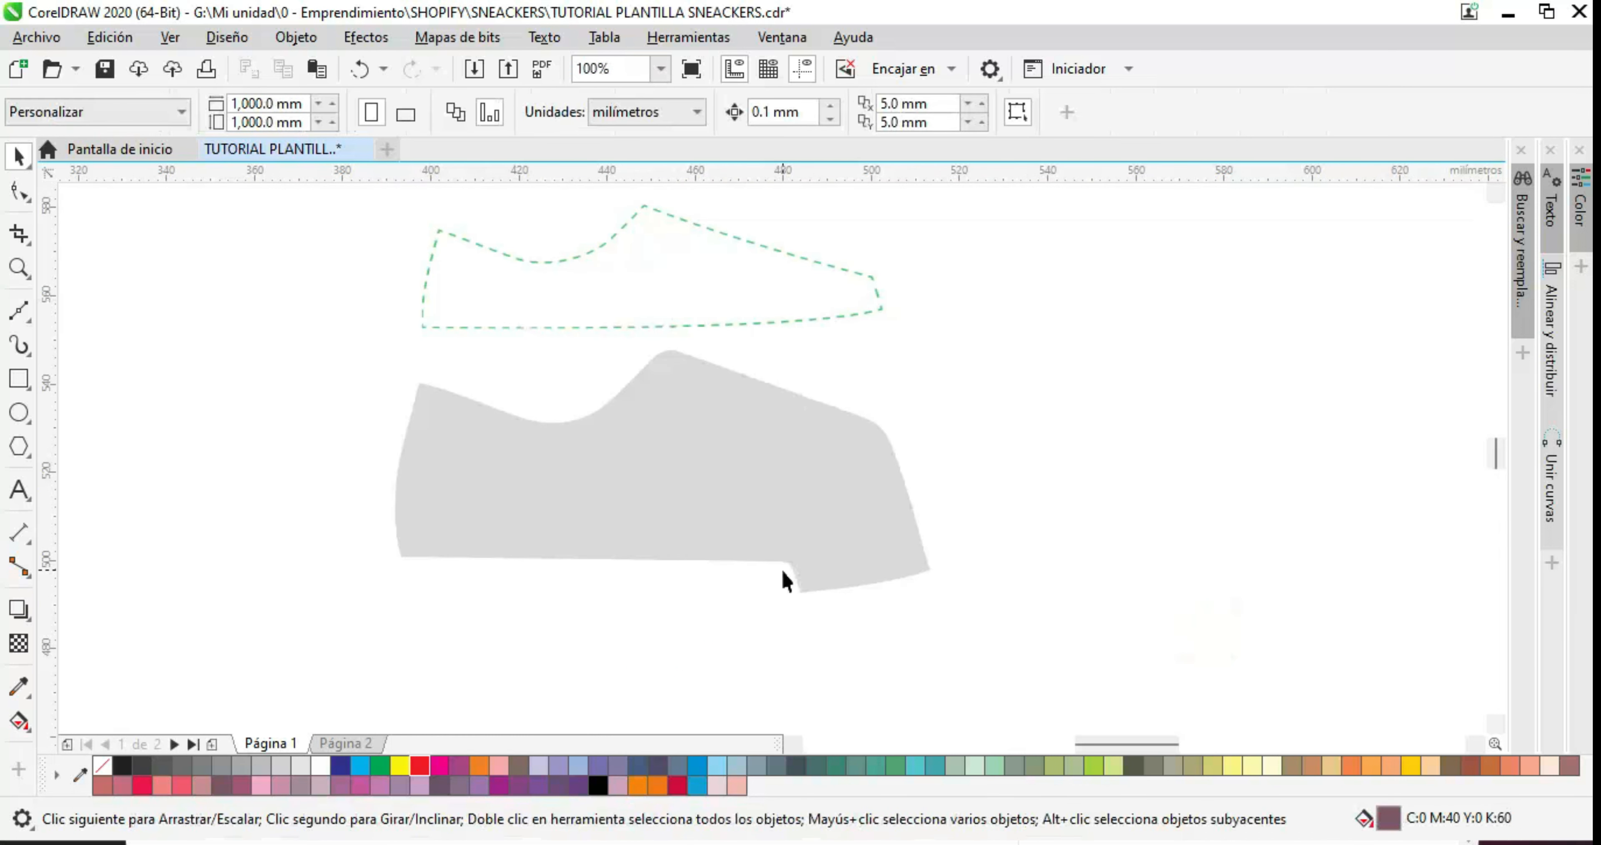
click(571, 491)
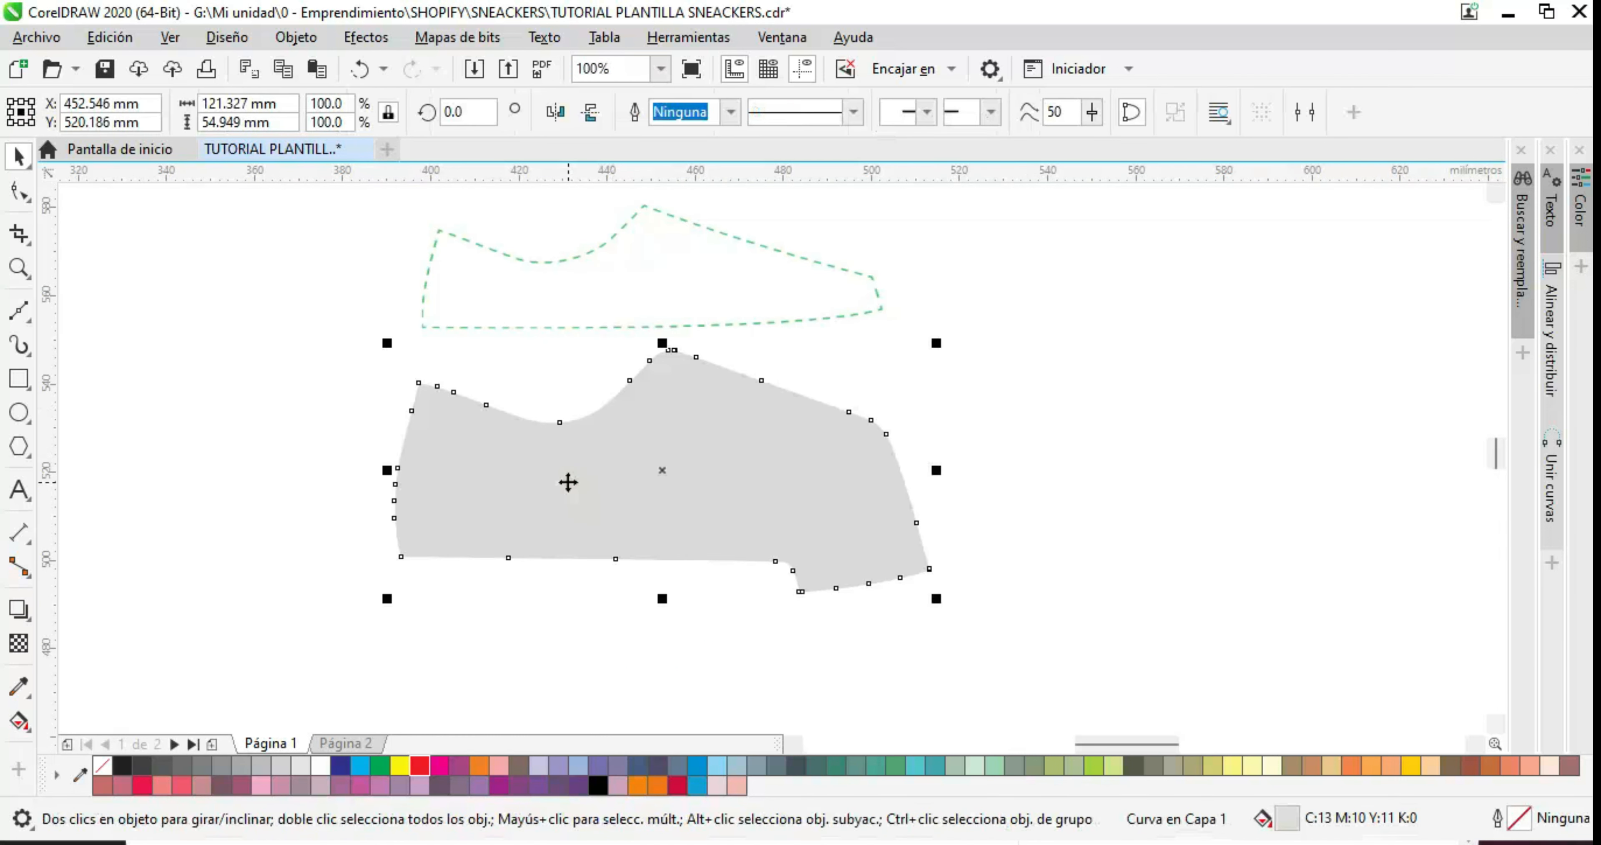
key(F3)
click(621, 615)
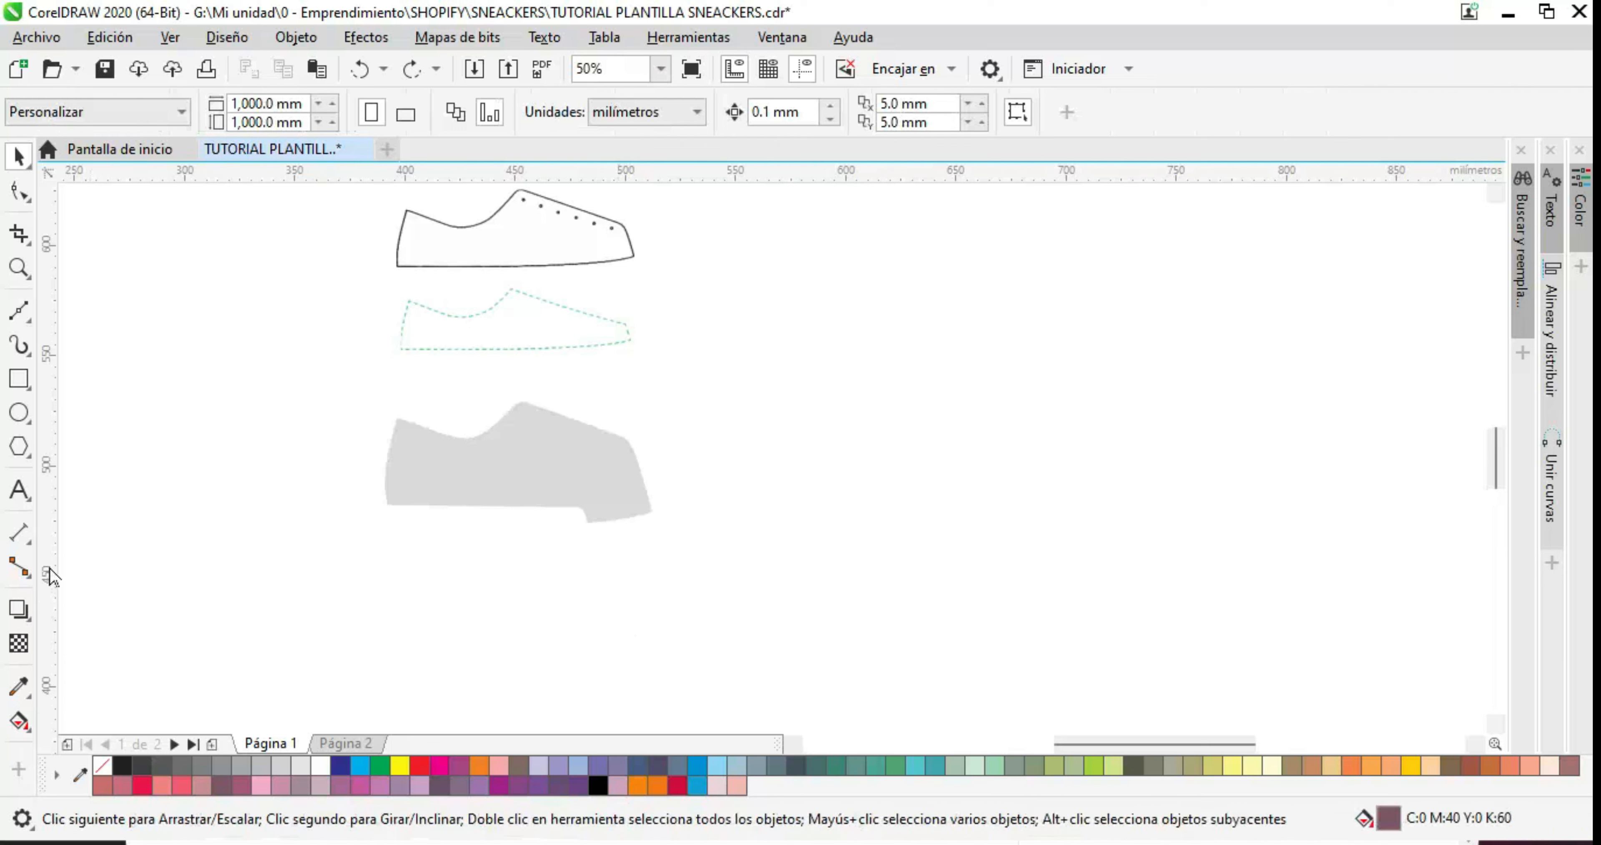
Draw a rectangle about 137 × 75 mm around the grey shoe silhouette and send it to the back of the page
click(19, 379)
drag(339, 375, 671, 553)
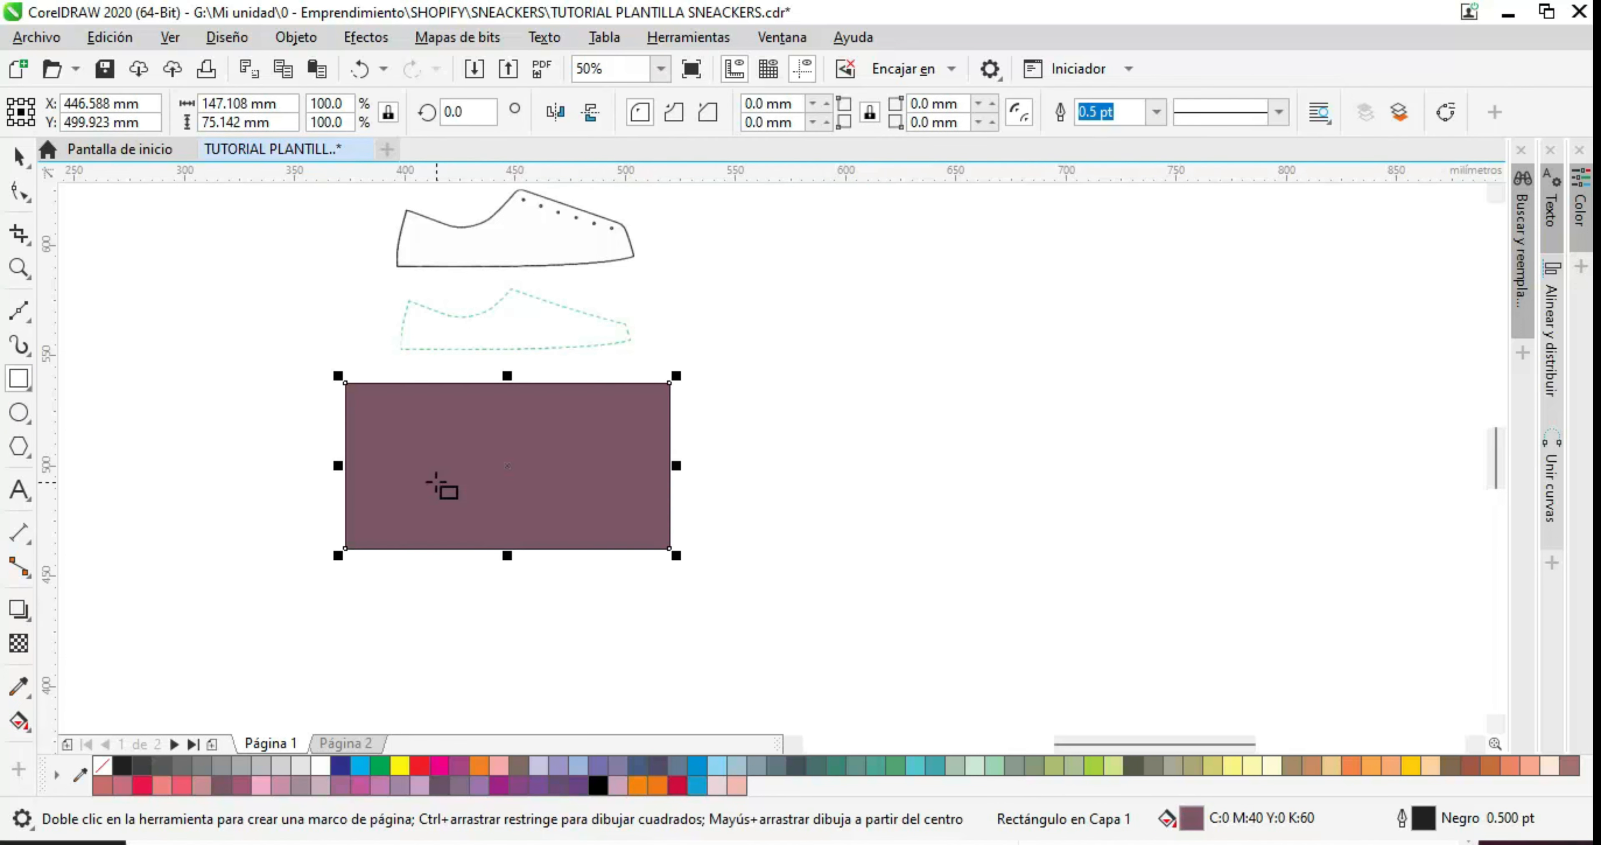
right_click(442, 486)
mouse_move(554, 339)
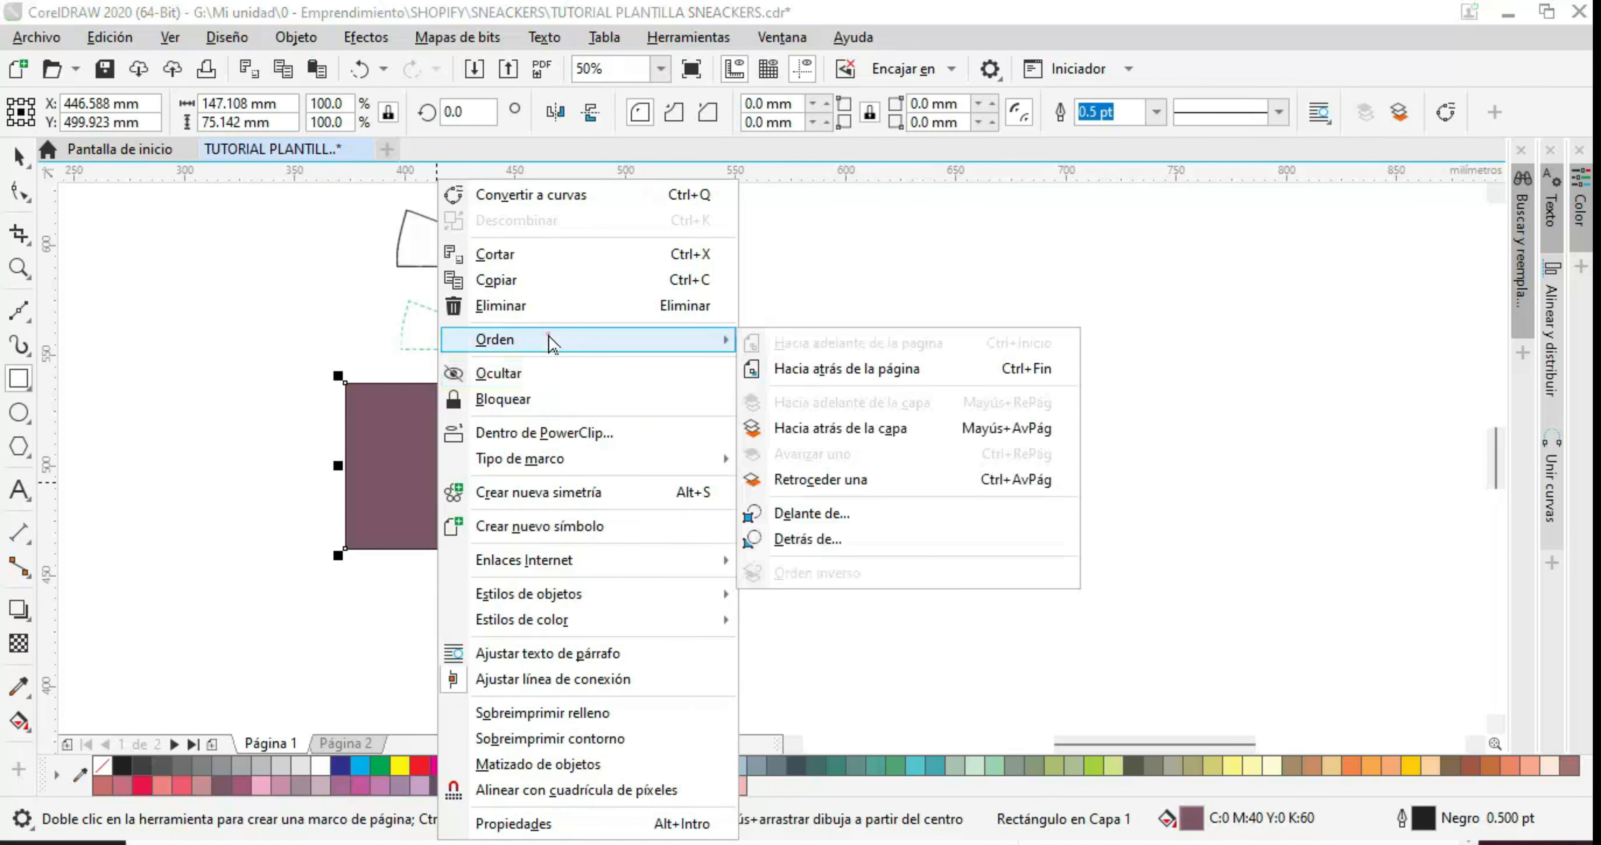
click(814, 364)
drag(337, 465, 361, 465)
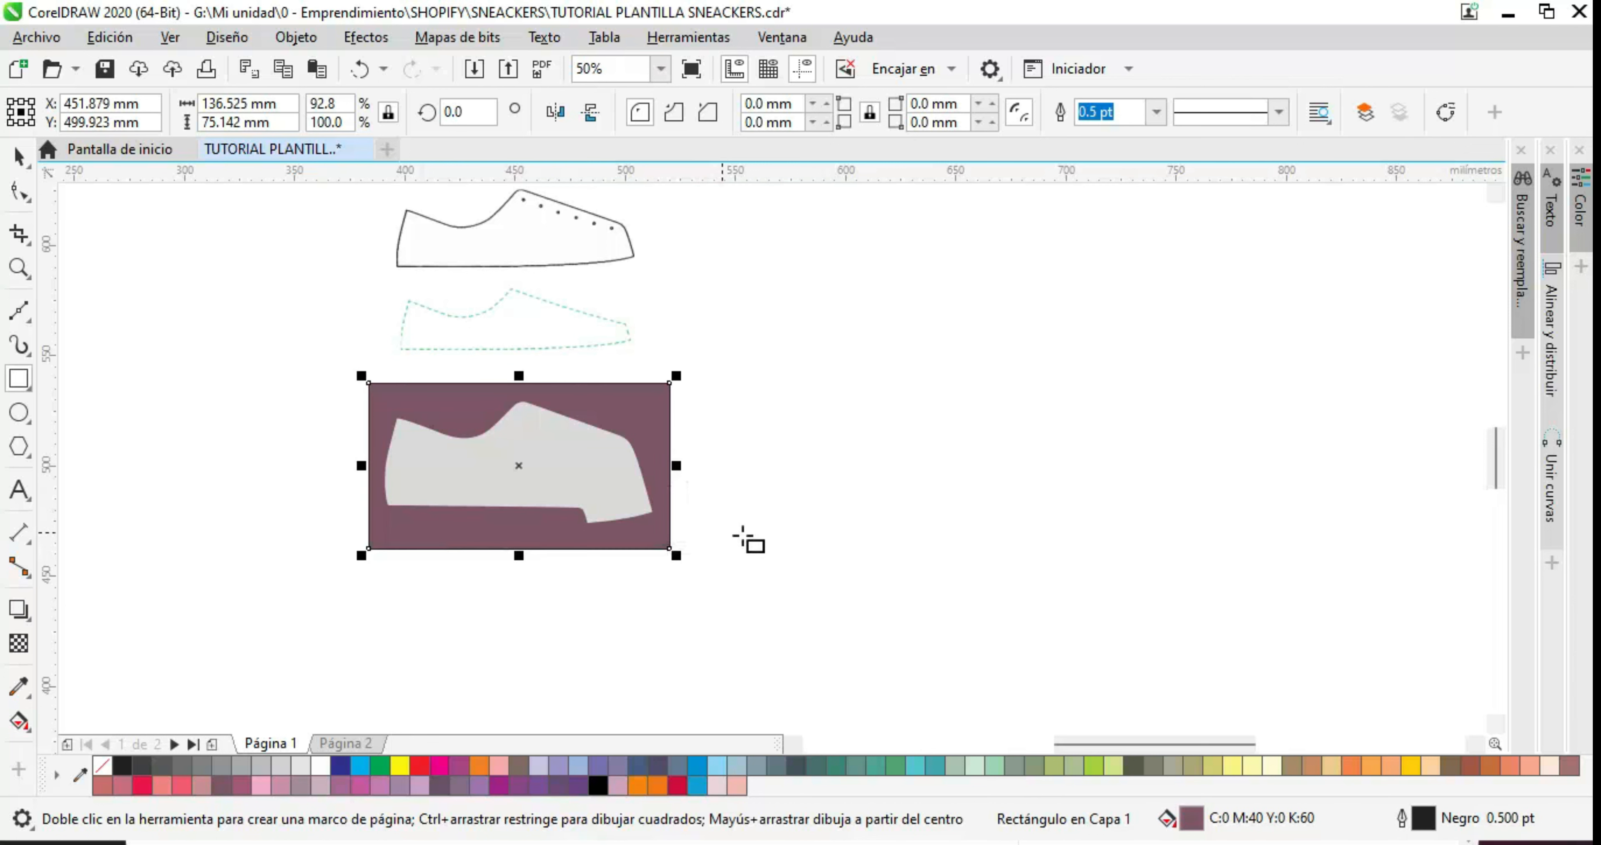
Remove the shoe silhouette's fill and combine it with the surrounding rectangle into a single cut-out frame
click(19, 156)
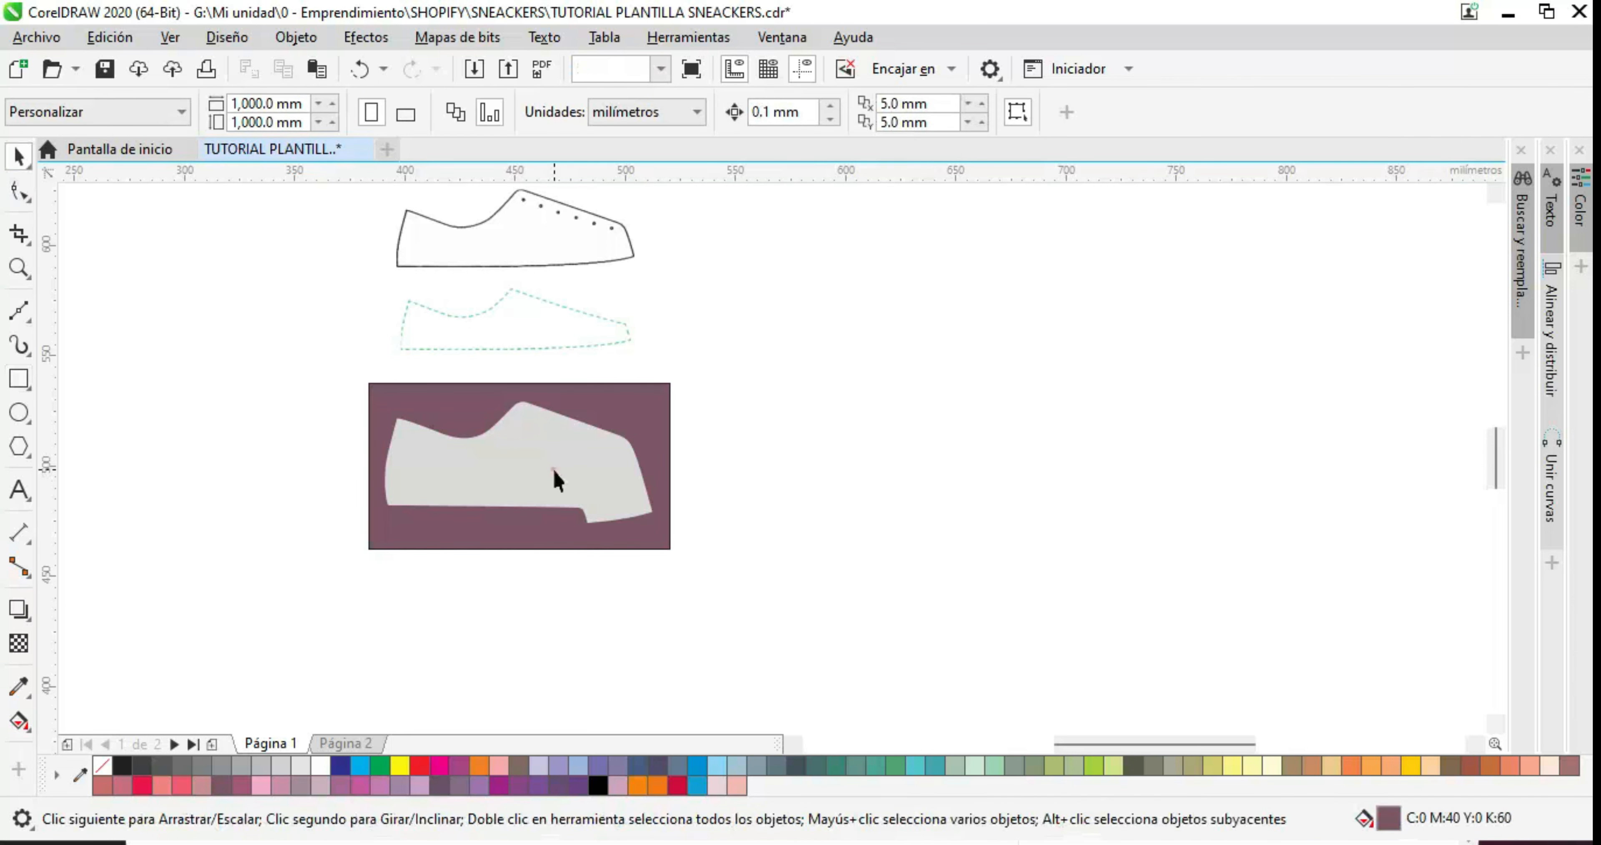
double_click(553, 471)
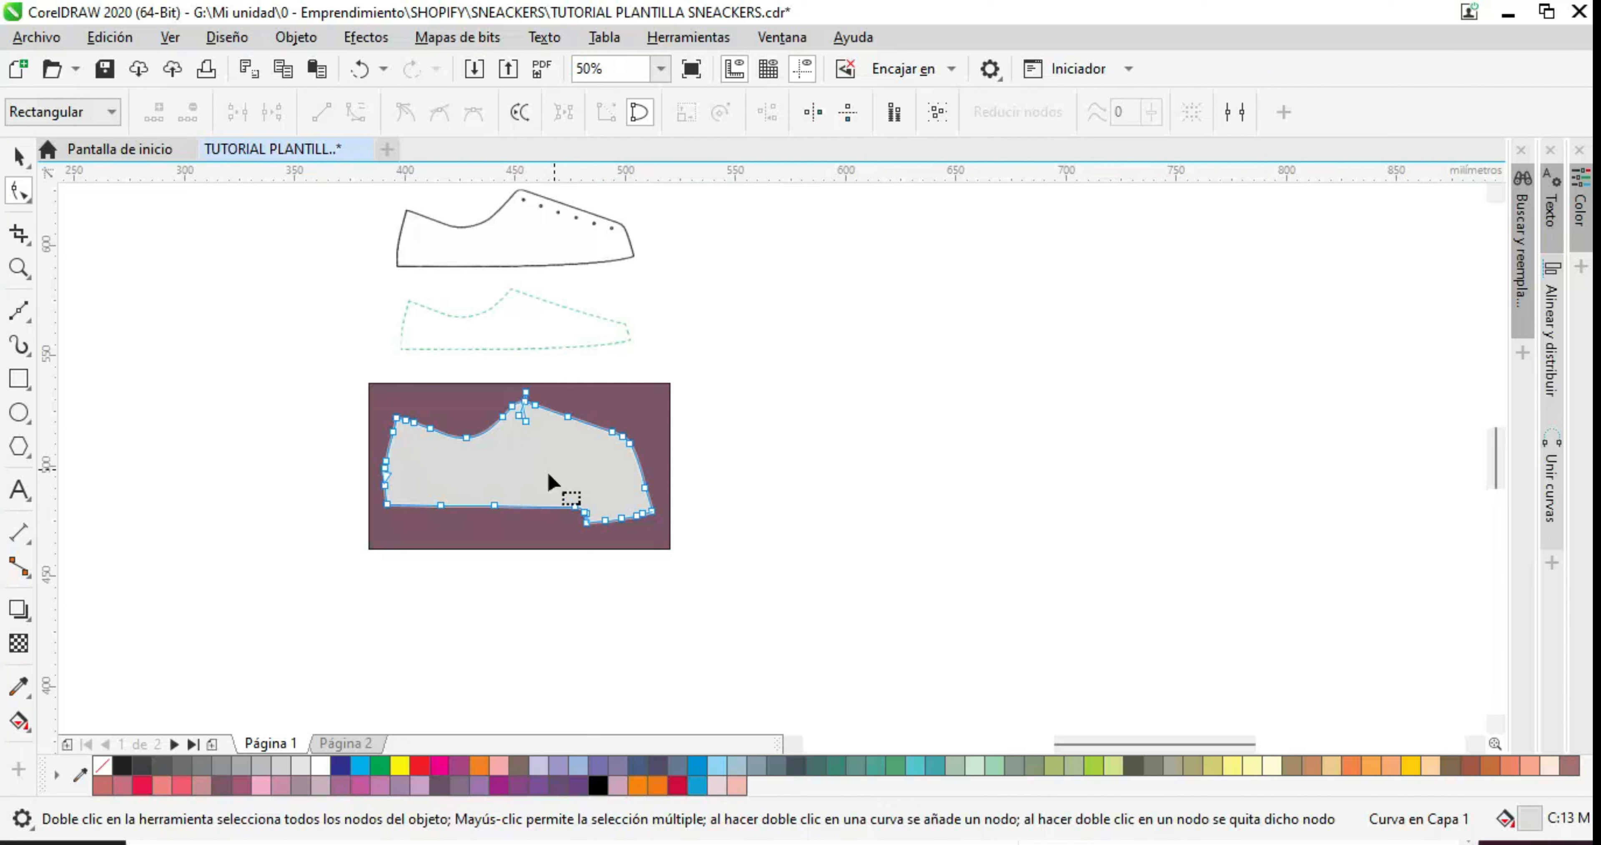
click(102, 765)
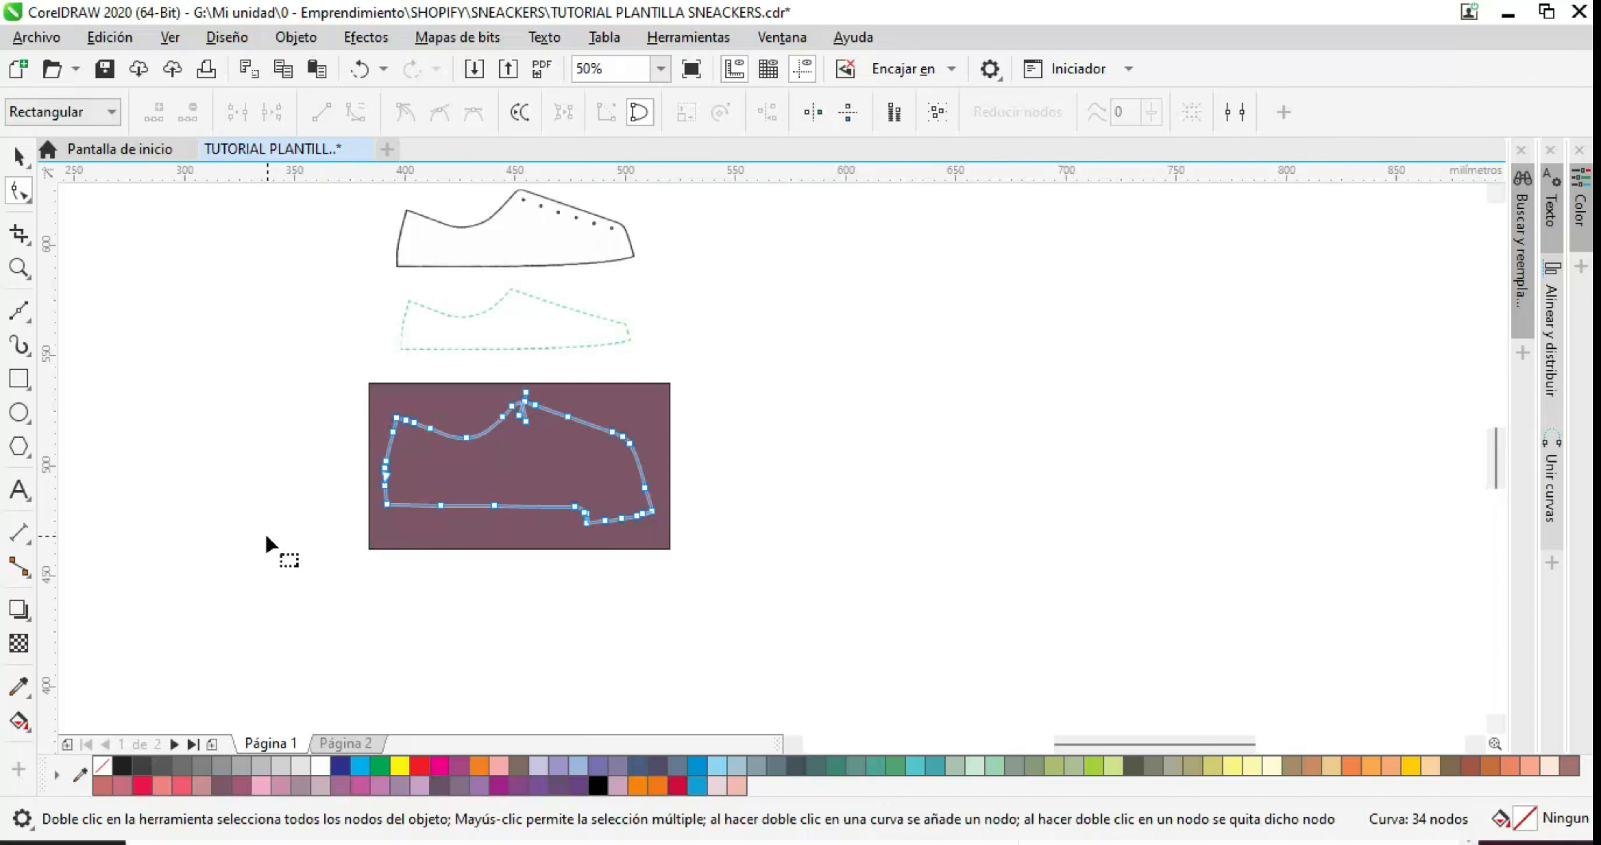
key(space)
drag(815, 595, 273, 365)
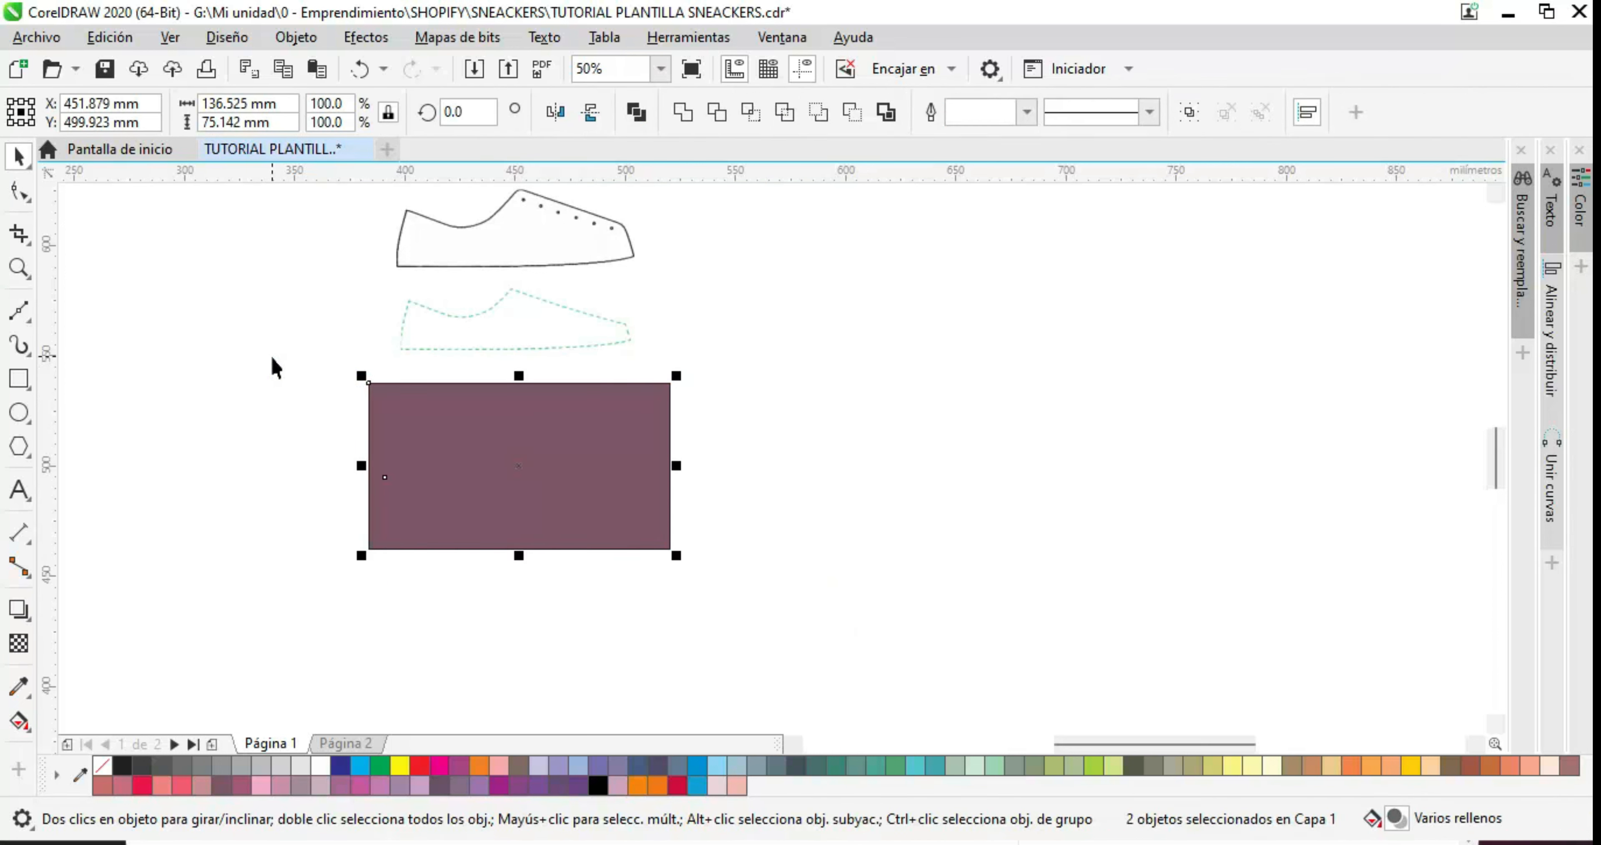
key(ctrl+l)
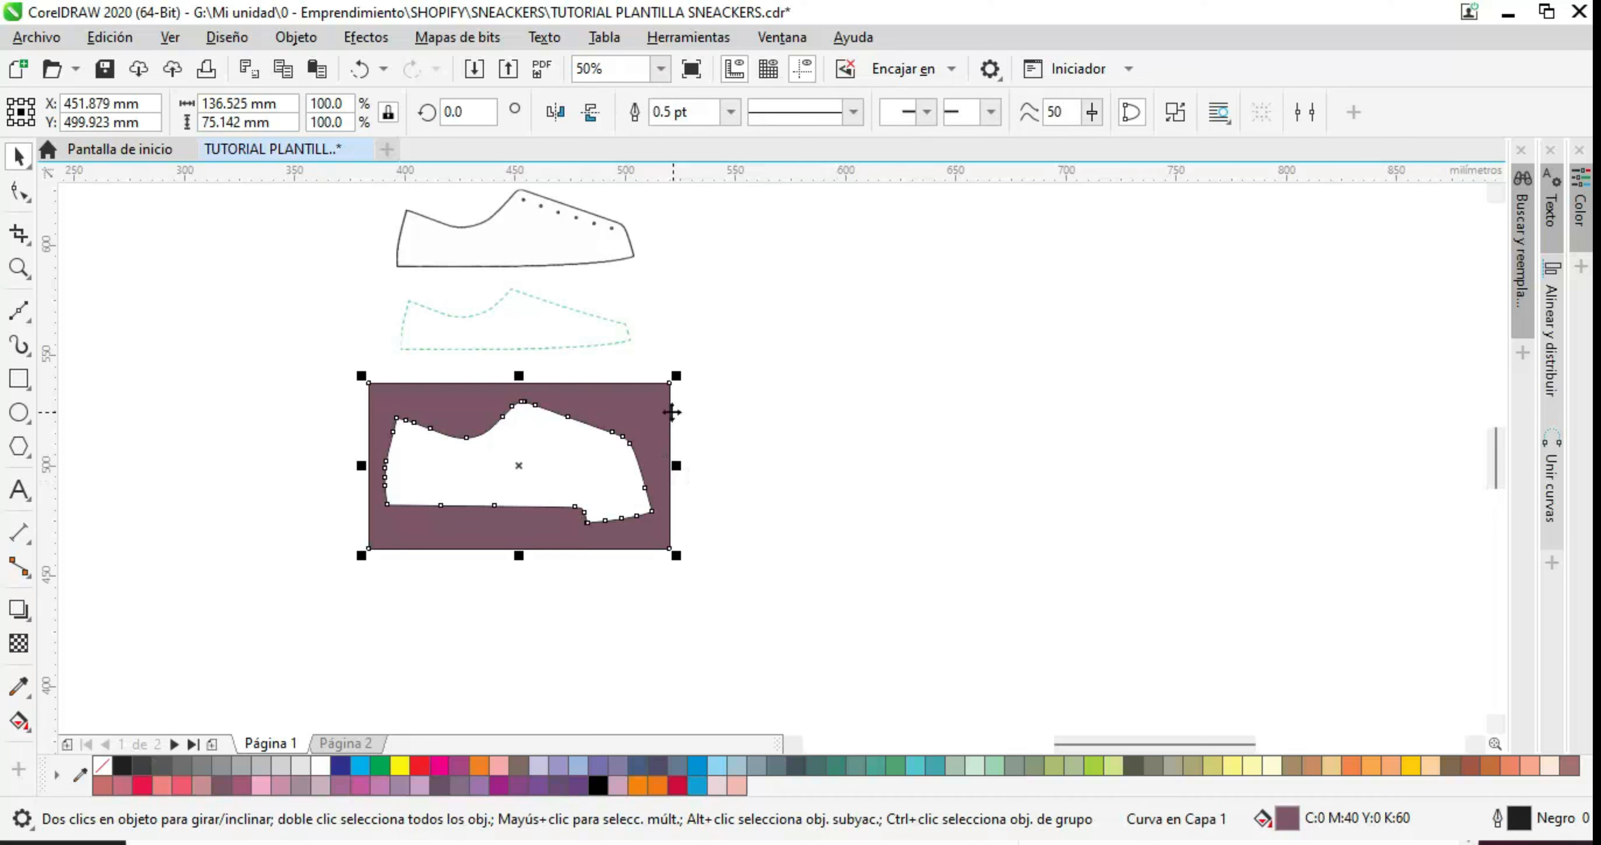
Move the cut-out frame beside the shoe drawings, place a copy directly below it and mirror the copy horizontally
drag(601, 418, 784, 382)
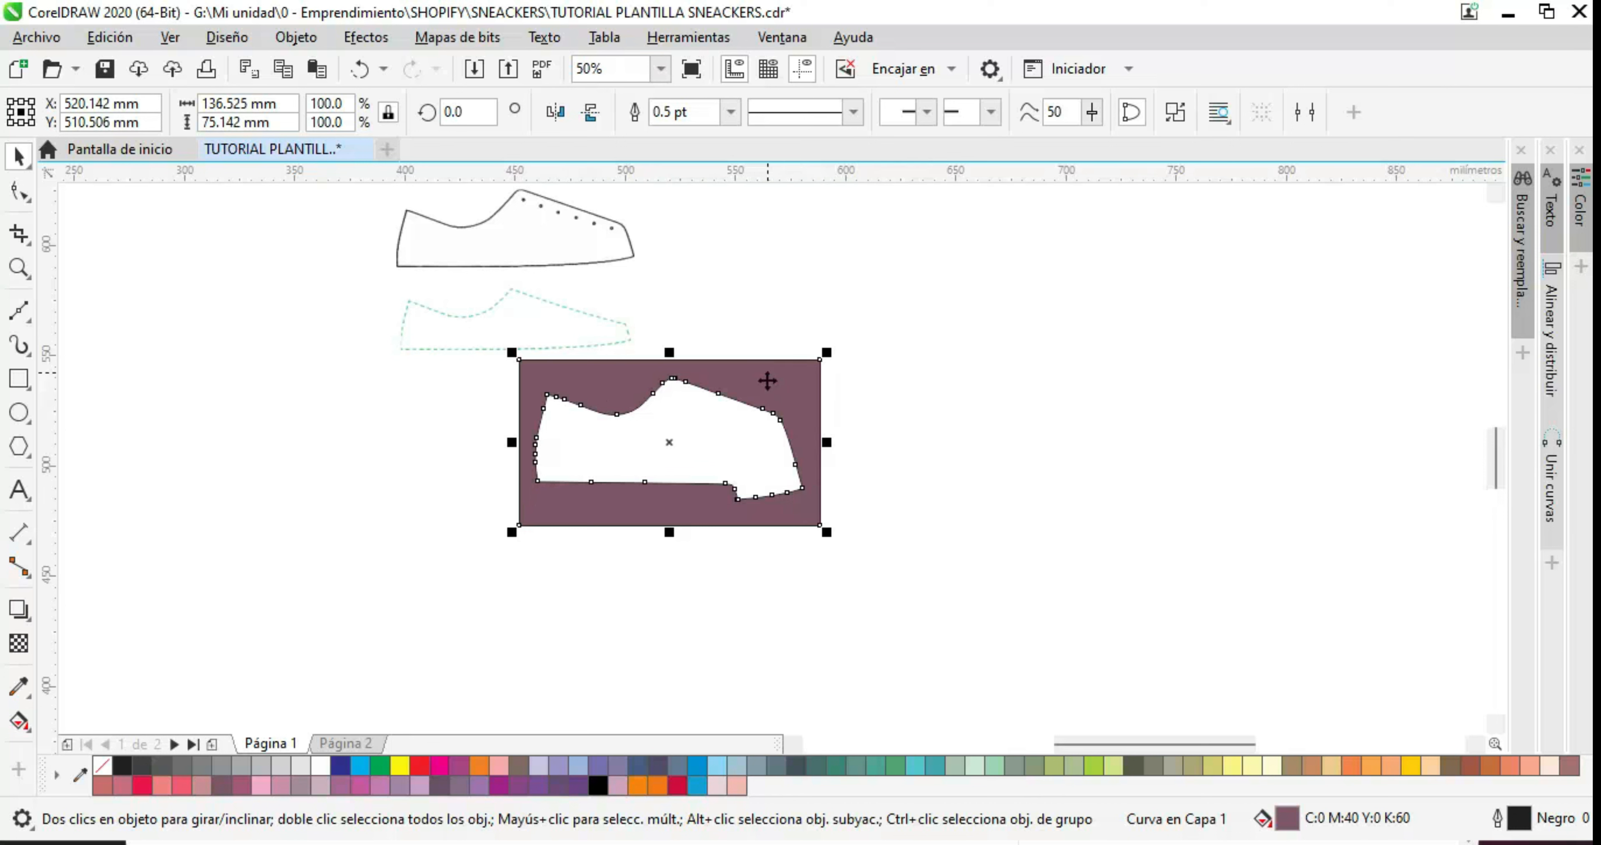
drag(767, 383, 936, 271)
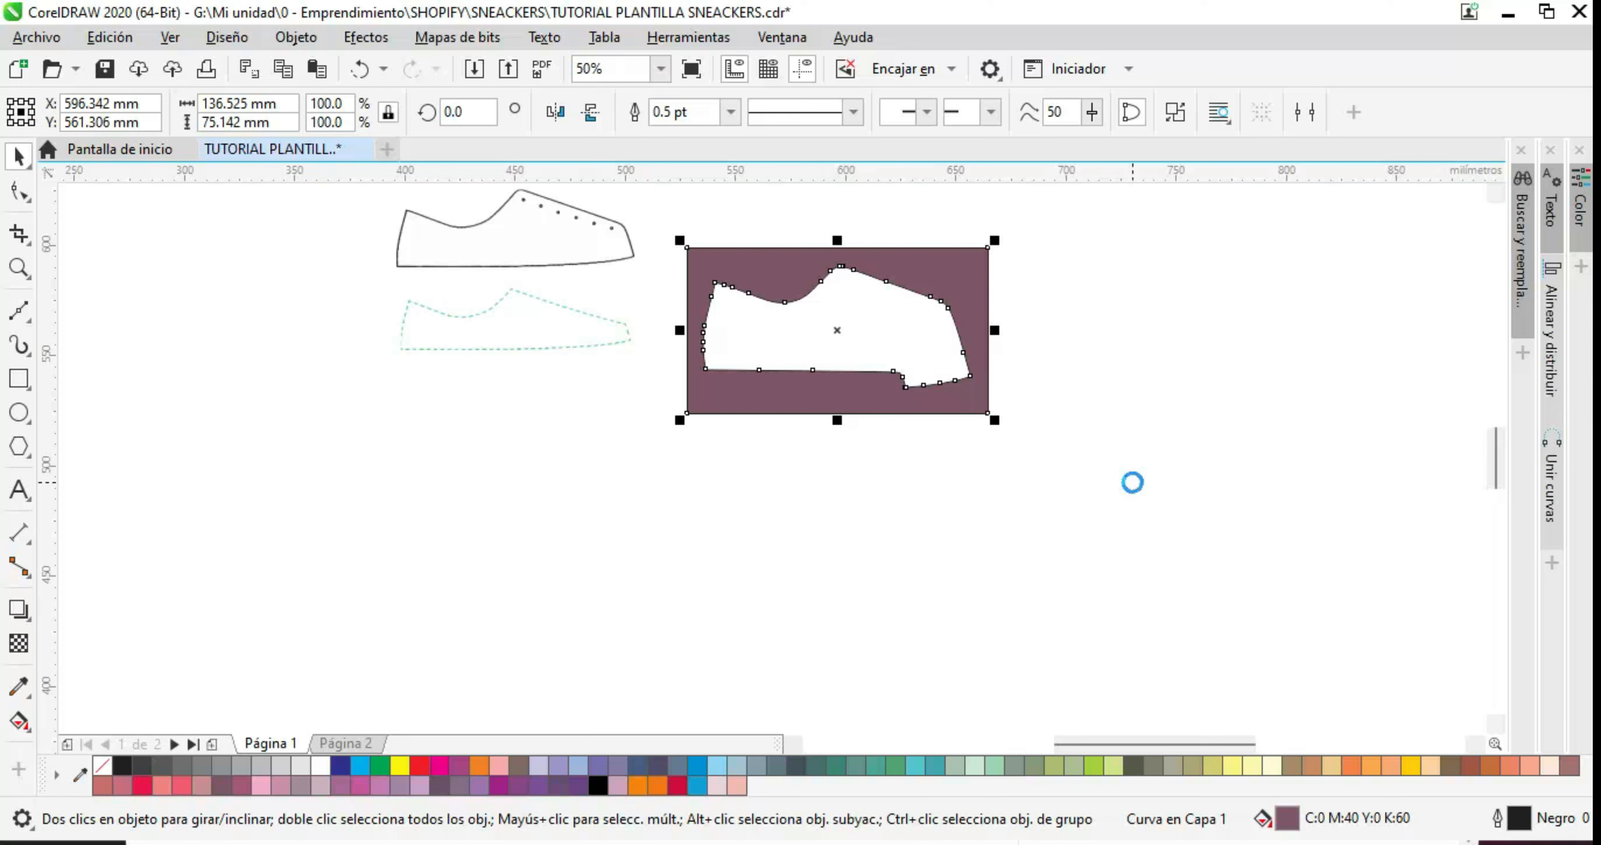
drag(787, 271, 786, 493)
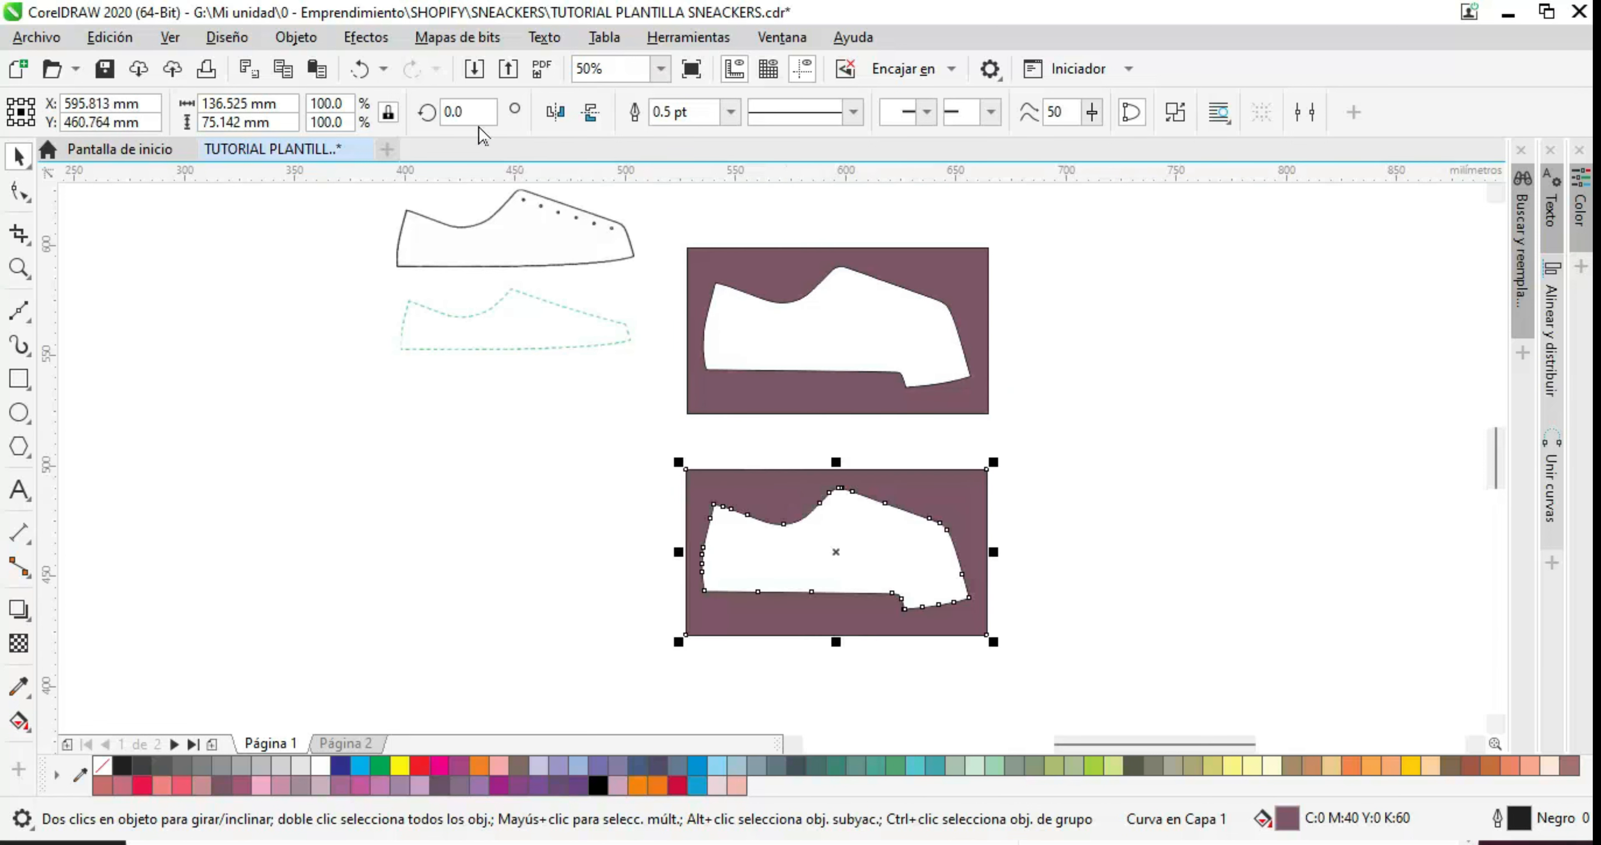
click(555, 111)
click(1115, 492)
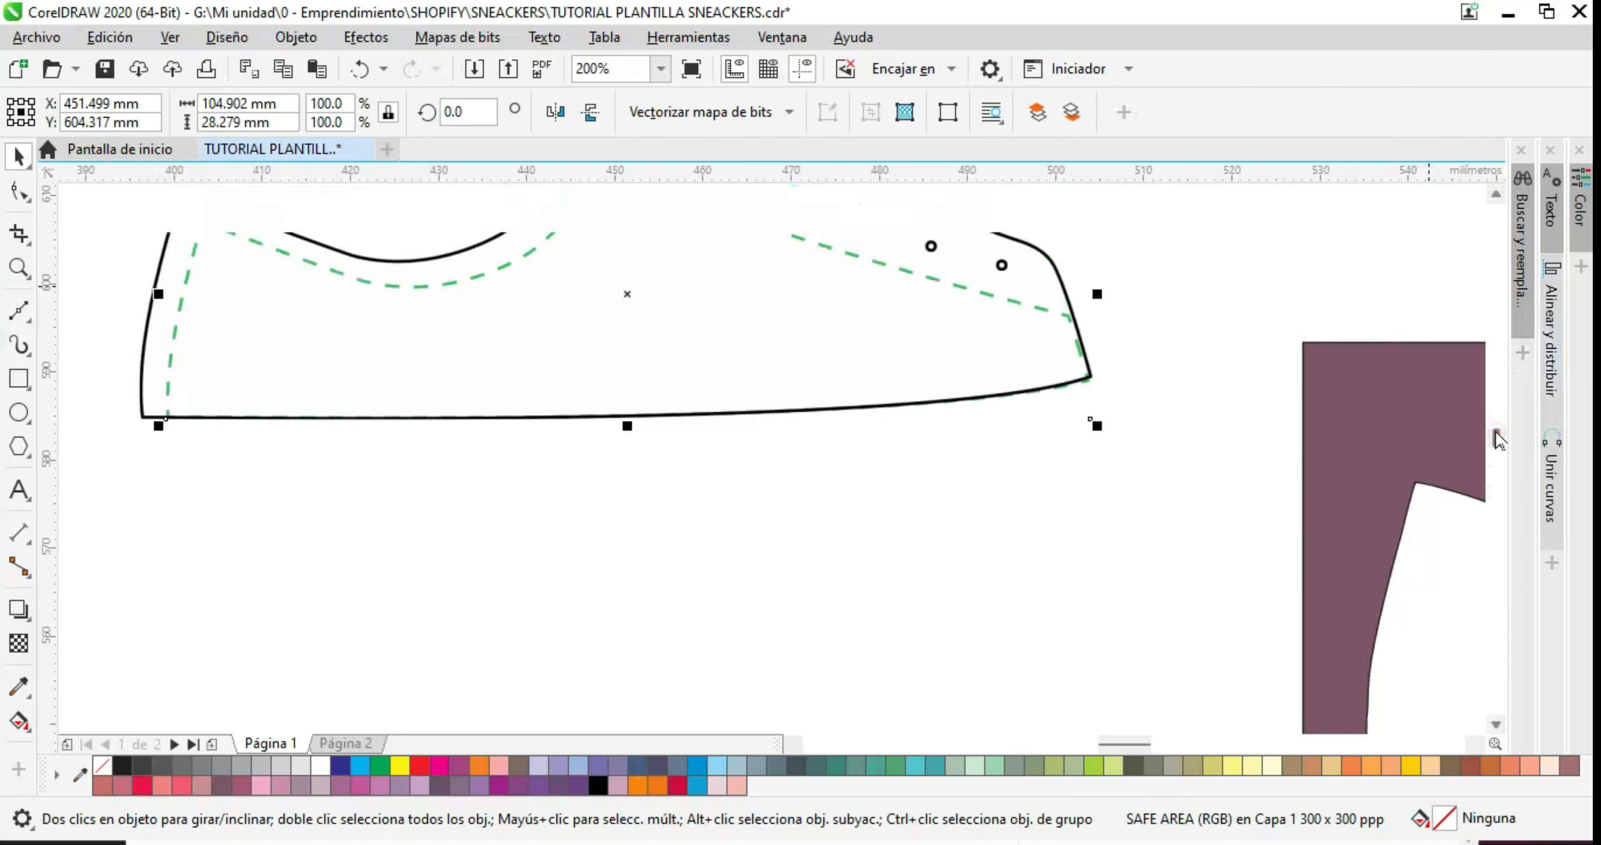
Position the green dashed stitch line evenly inside the black shoe outline with the eyelets
drag(1498, 436, 1498, 432)
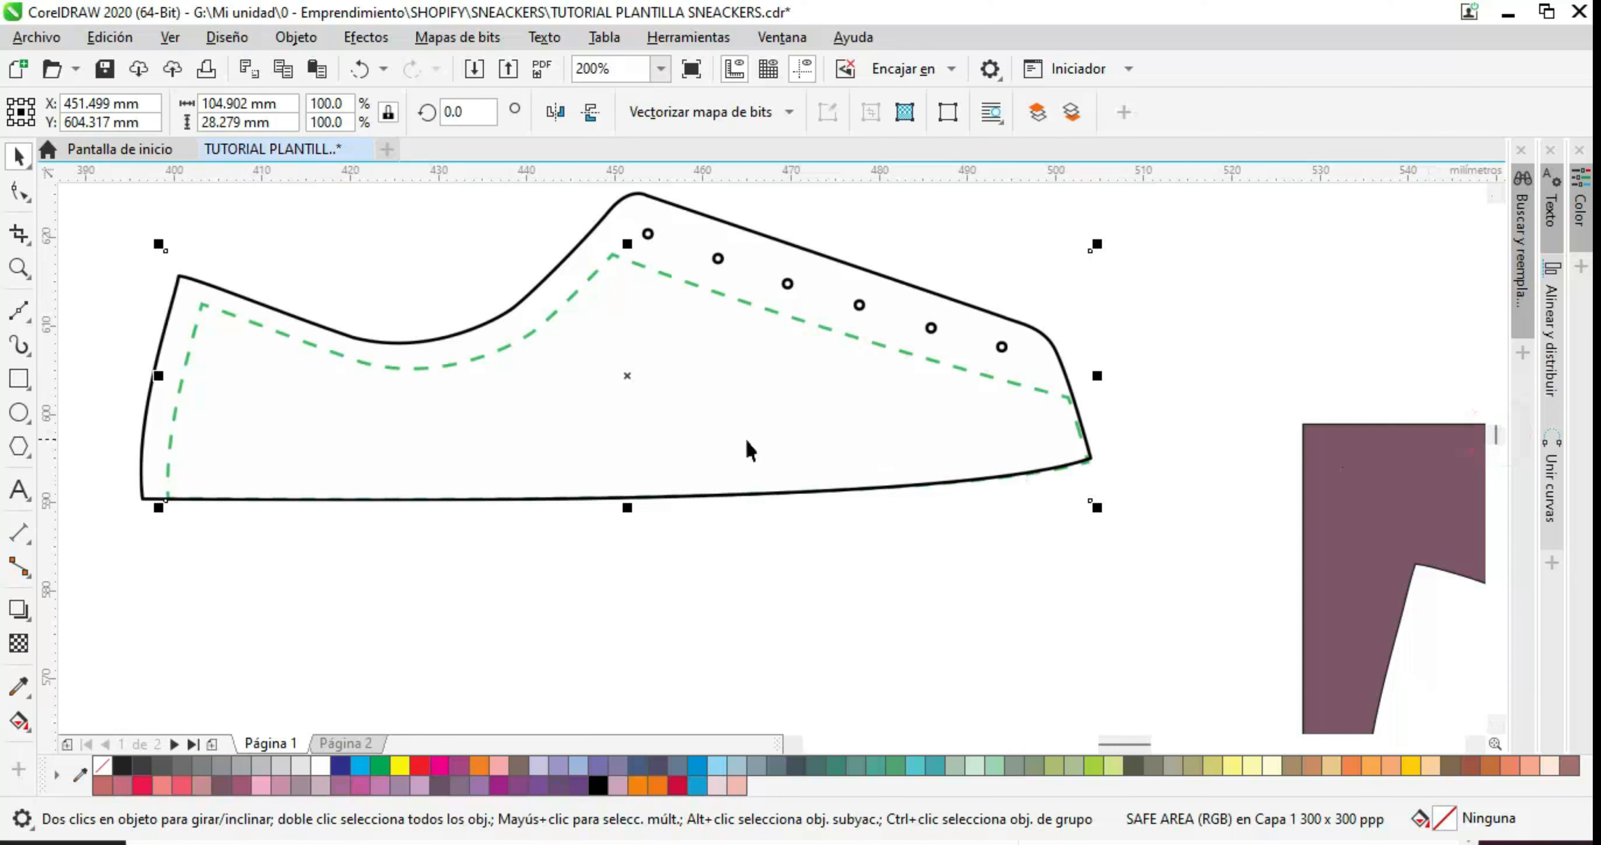
click(670, 421)
drag(621, 407, 649, 446)
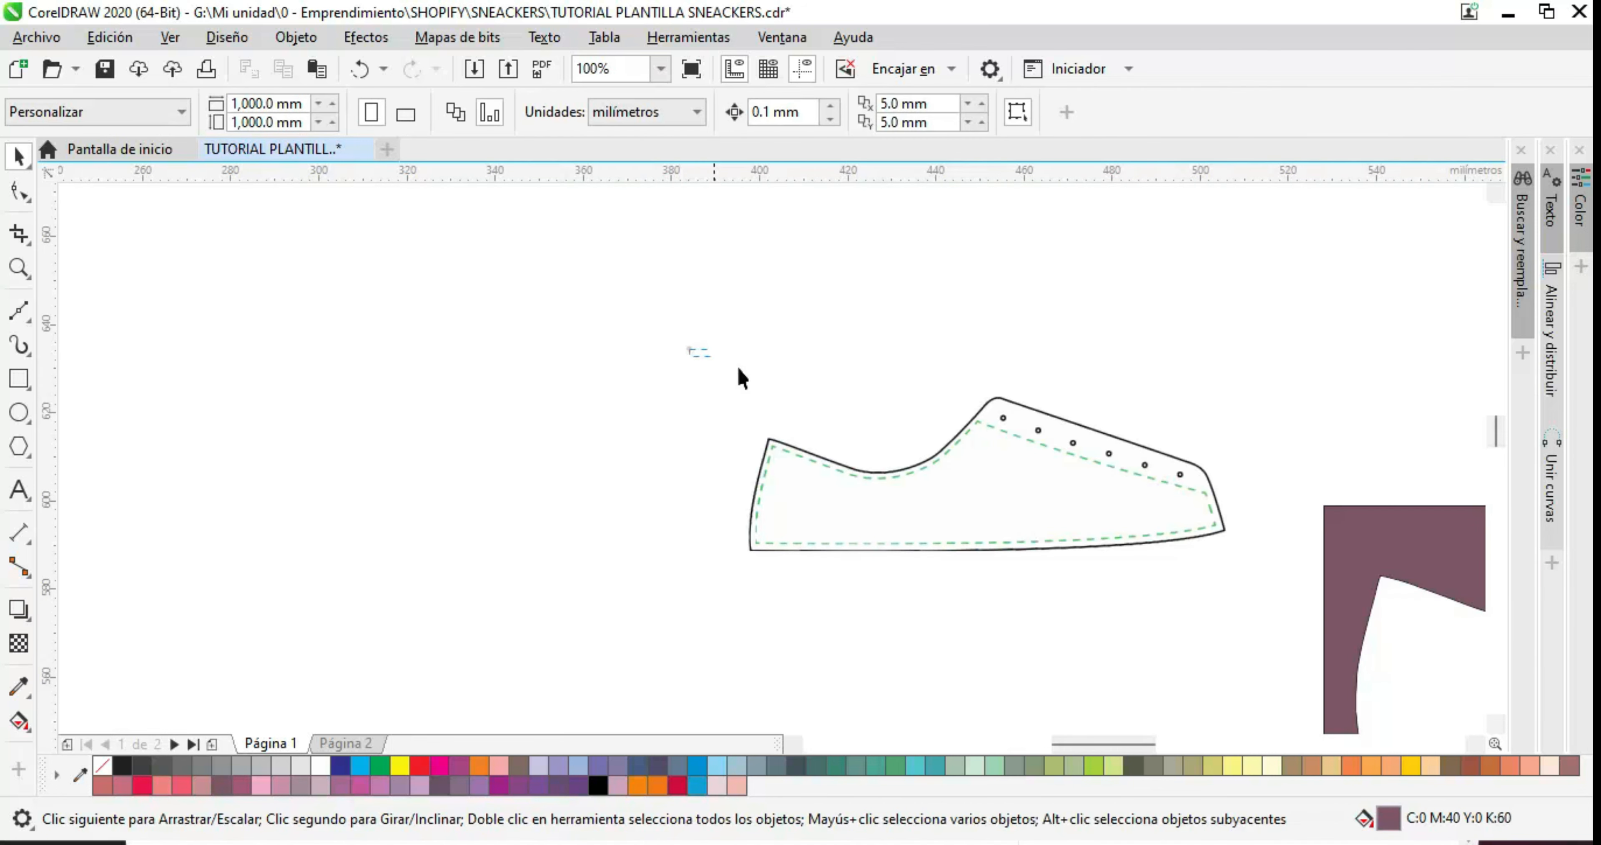
Export the shoe outline with its eyelets and stitch line as the PNG file PARTE INTERNA in the SNEACKERS folder
drag(690, 347, 1252, 587)
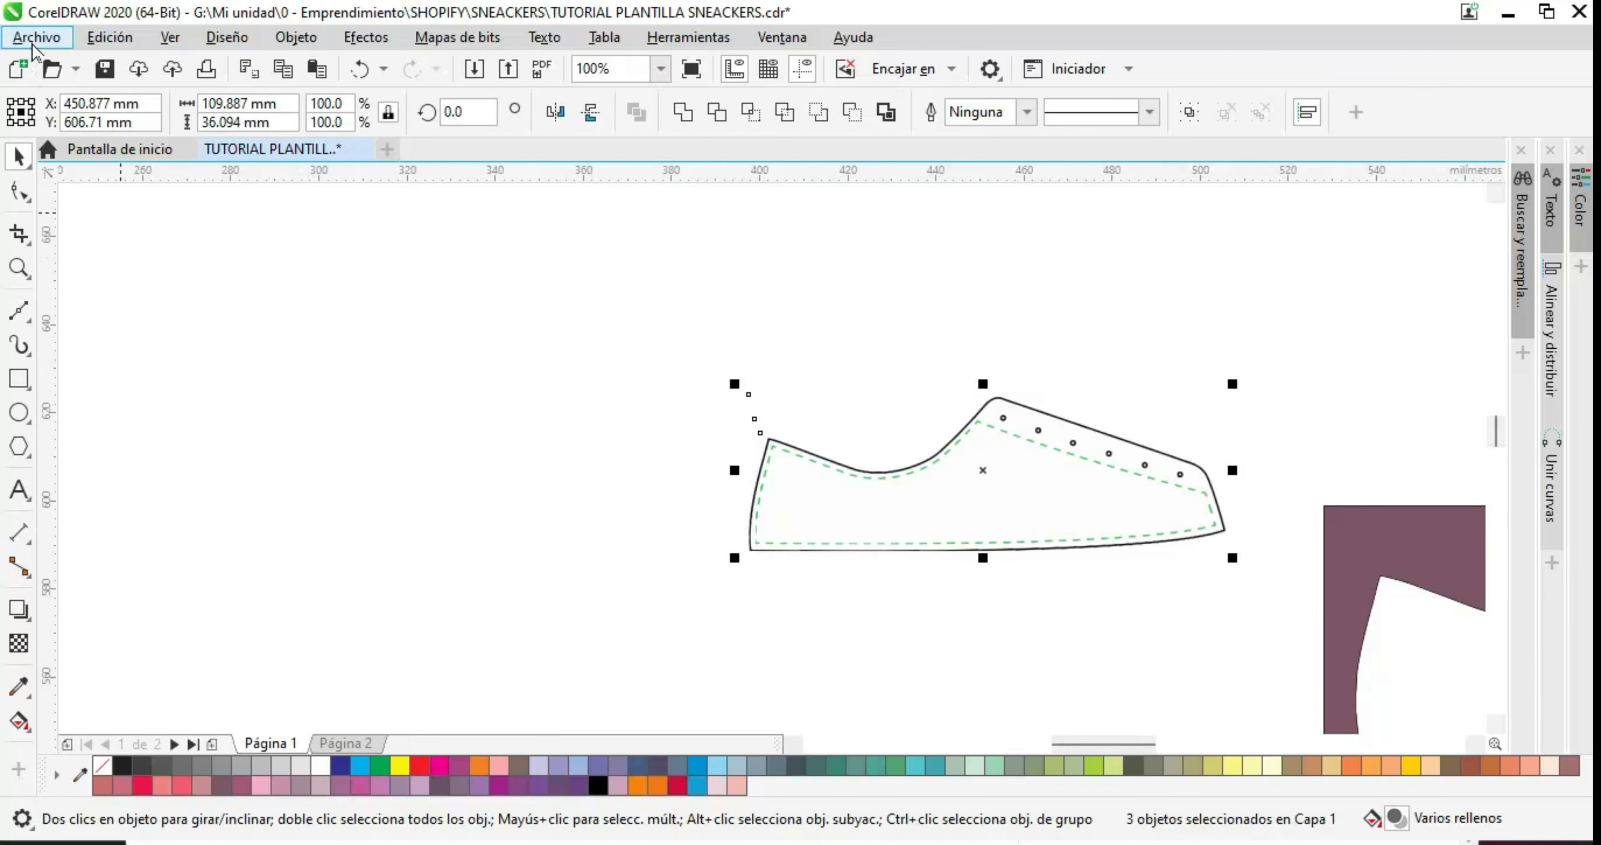
click(35, 37)
click(126, 451)
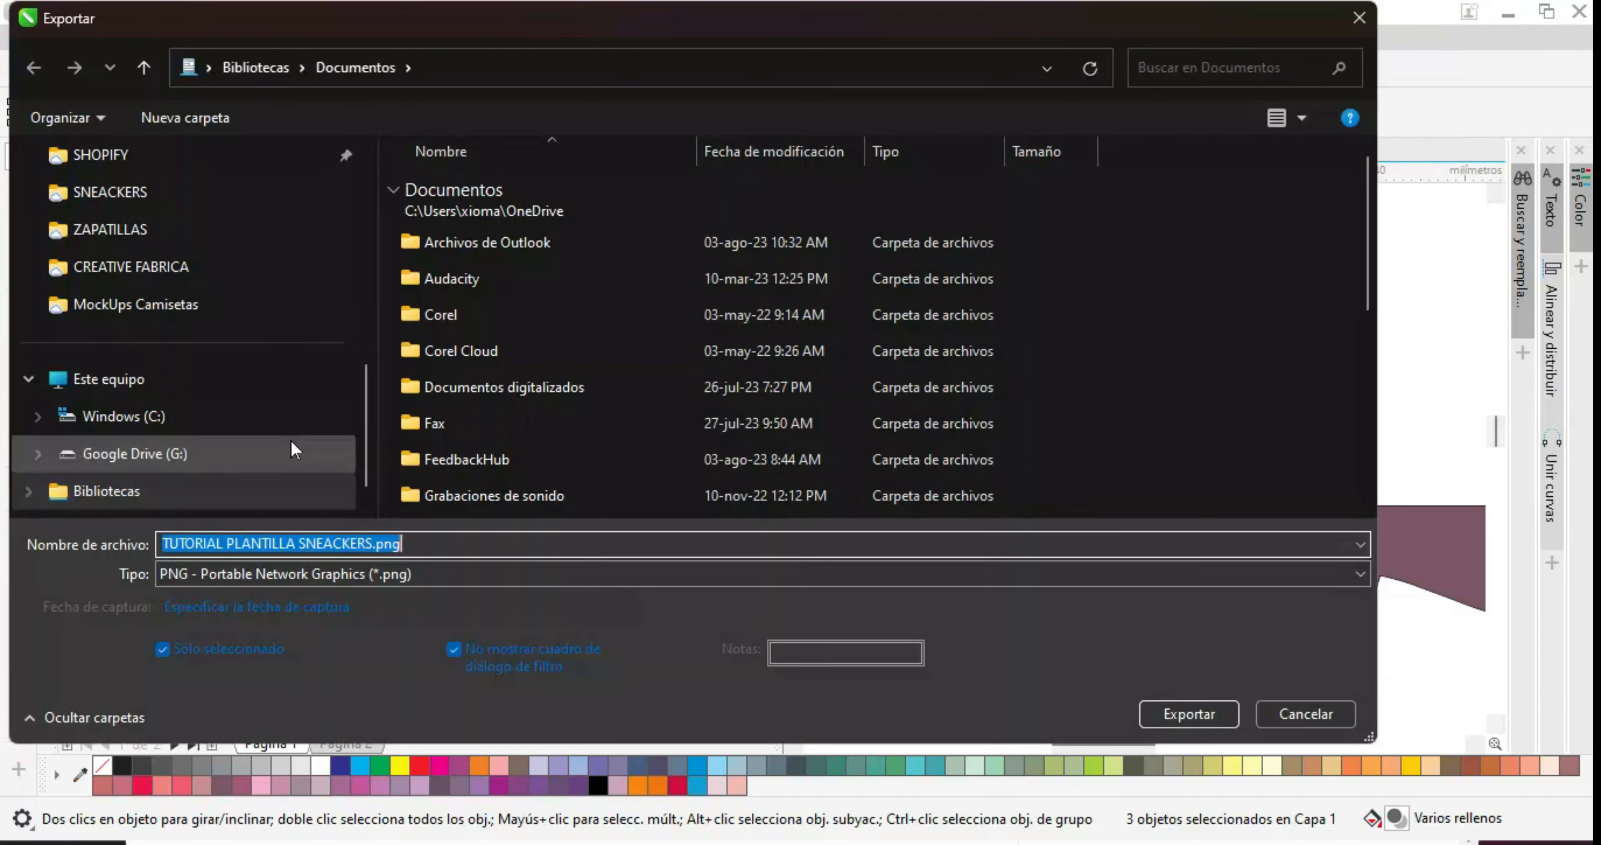
click(167, 543)
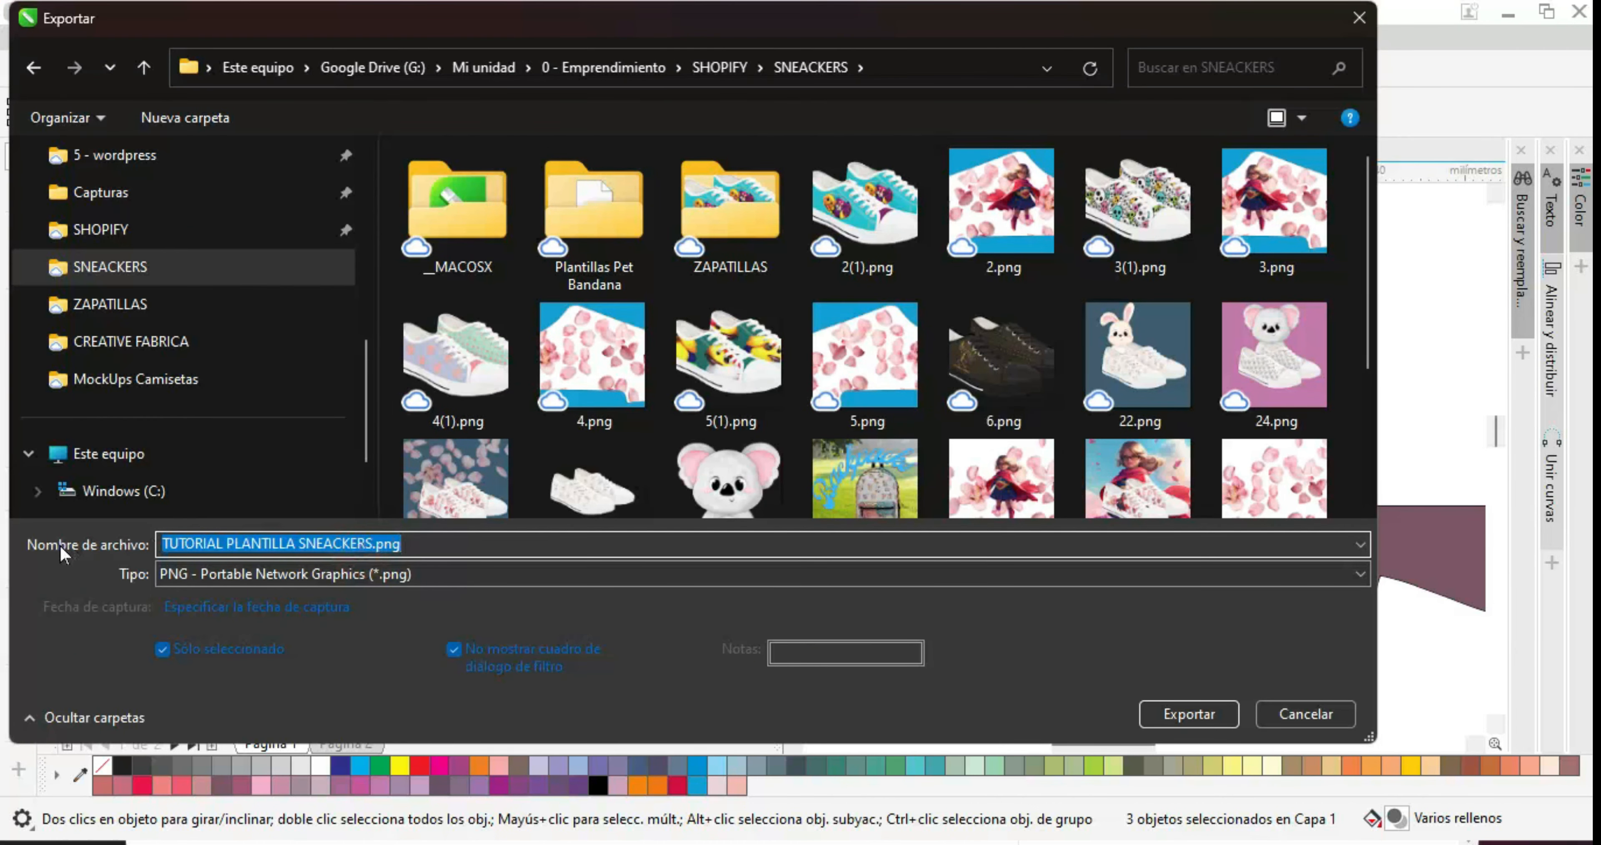
text(PARTE IN)
key(Return)
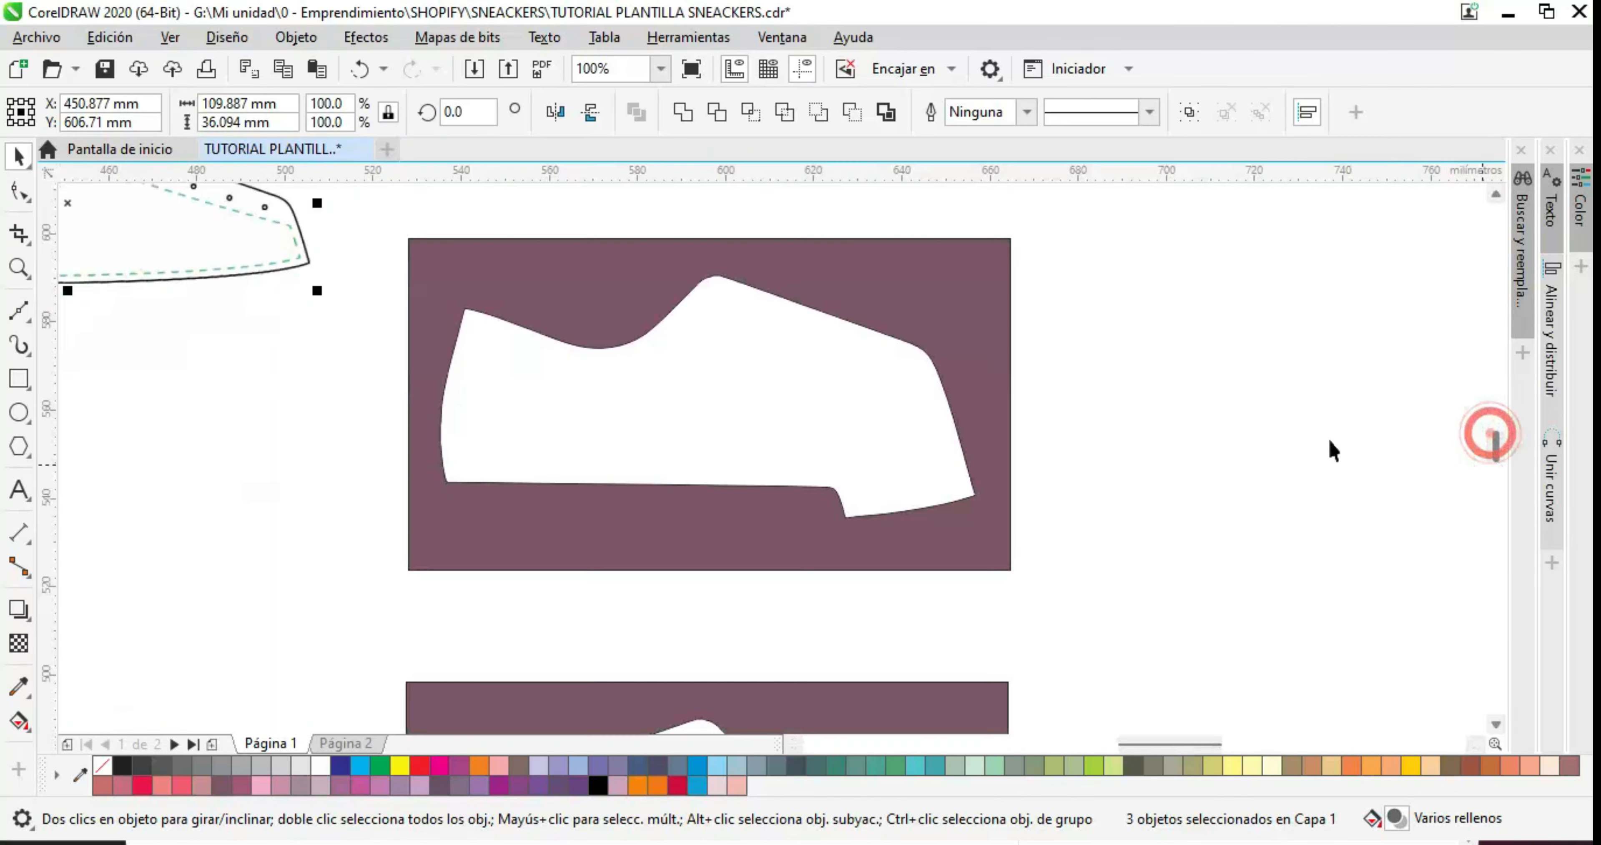
Export the upper, unmirrored cut-out frame as the PNG file PIE DERECHO in the SNEACKERS folder
click(936, 309)
key(ctrl+e)
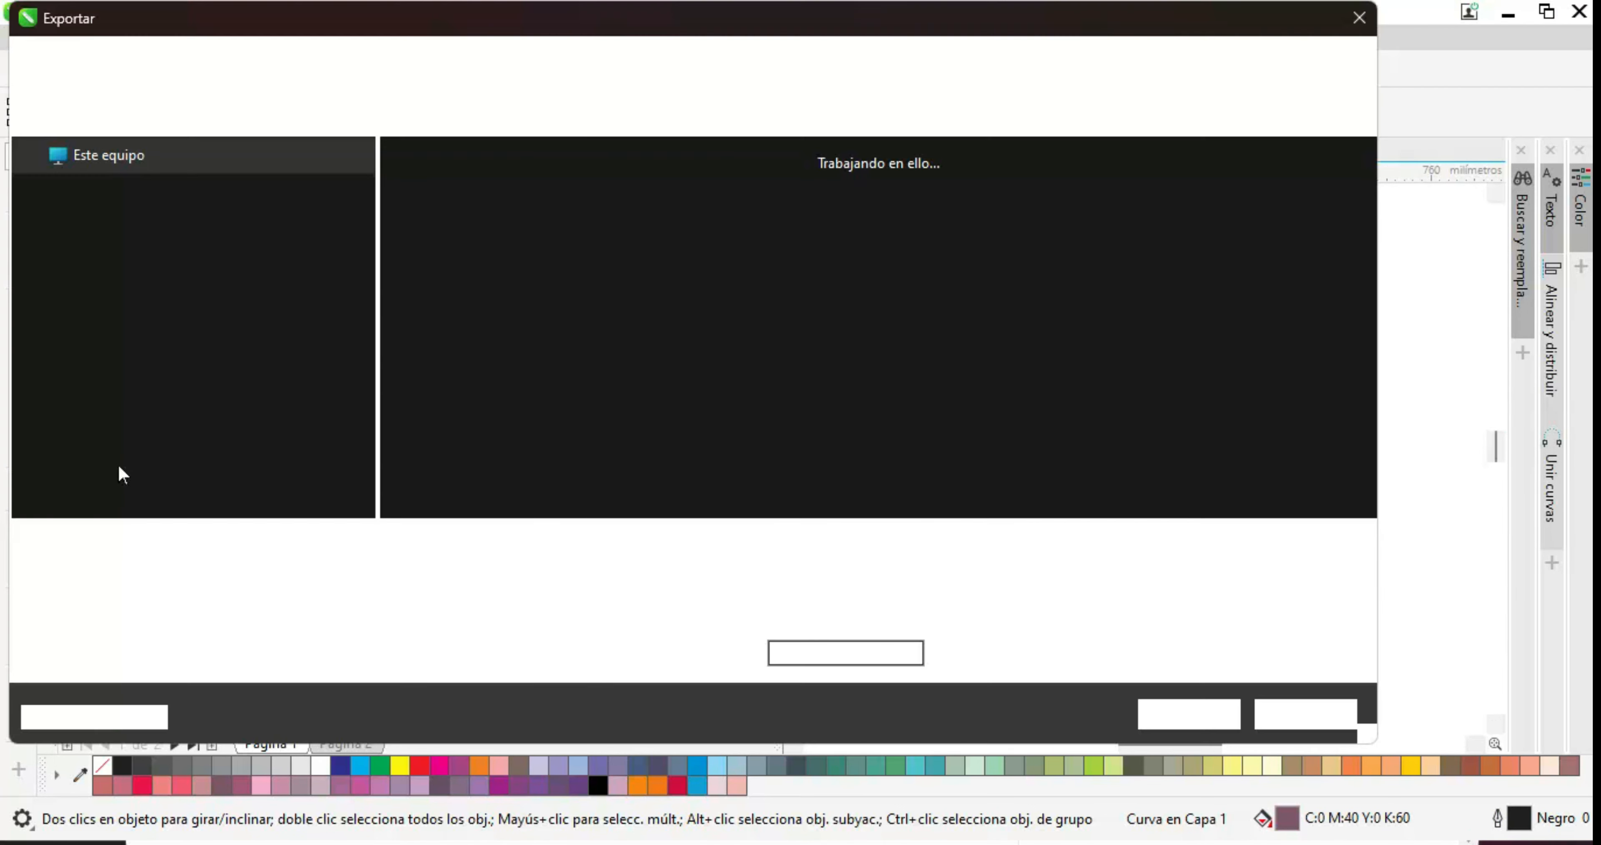
key(Return)
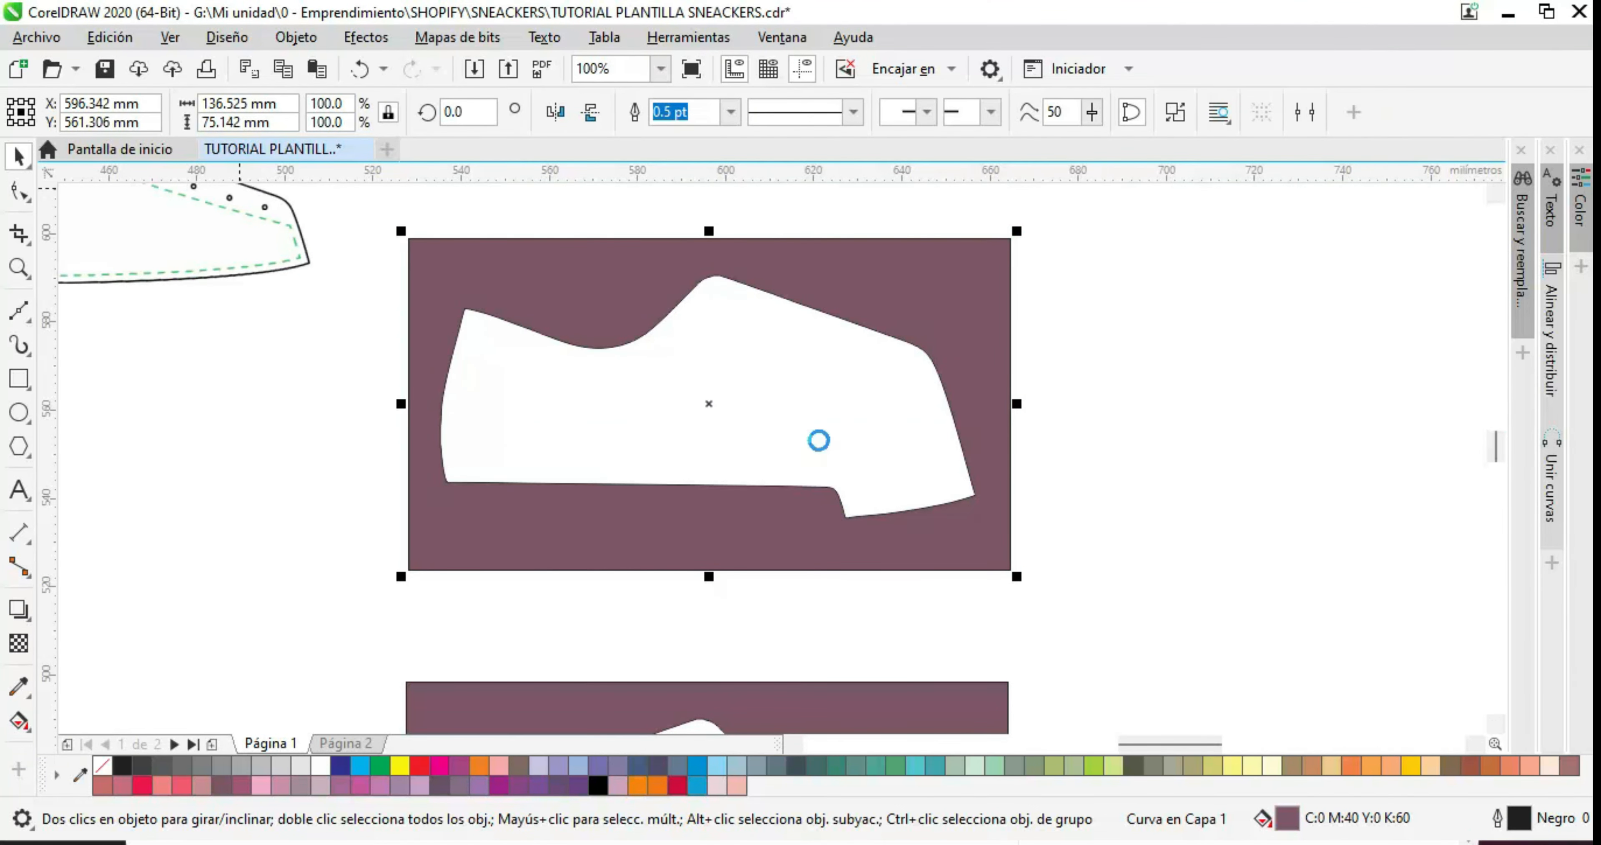
Export the mirrored cut-out frame as the PNG file PIE IZQUIERDO in the SNEACKERS folder
click(36, 37)
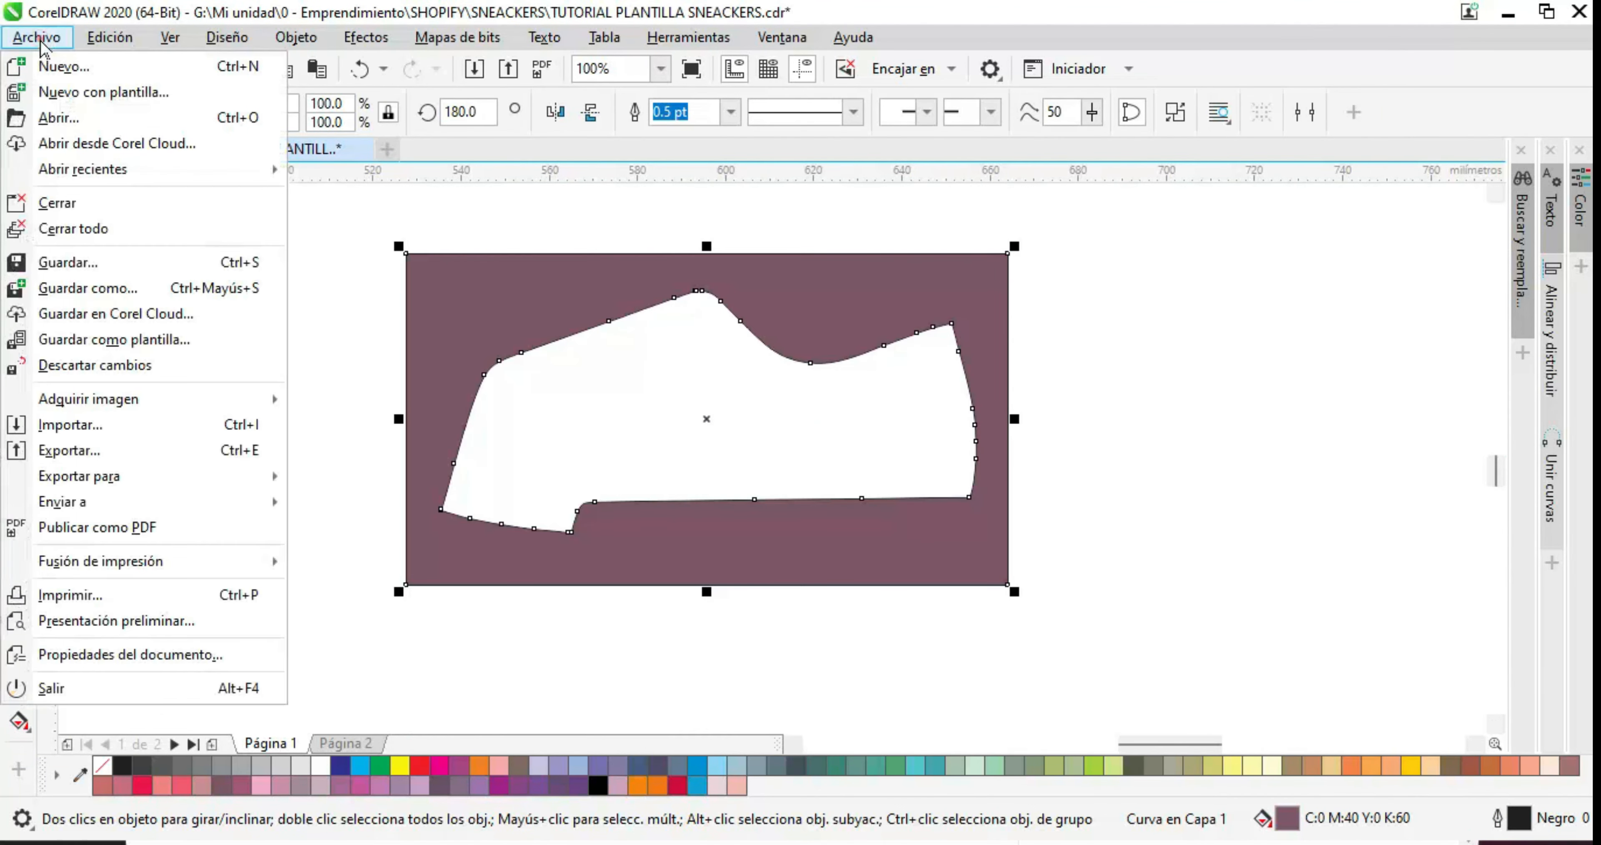
click(98, 457)
text(PIE IZQ)
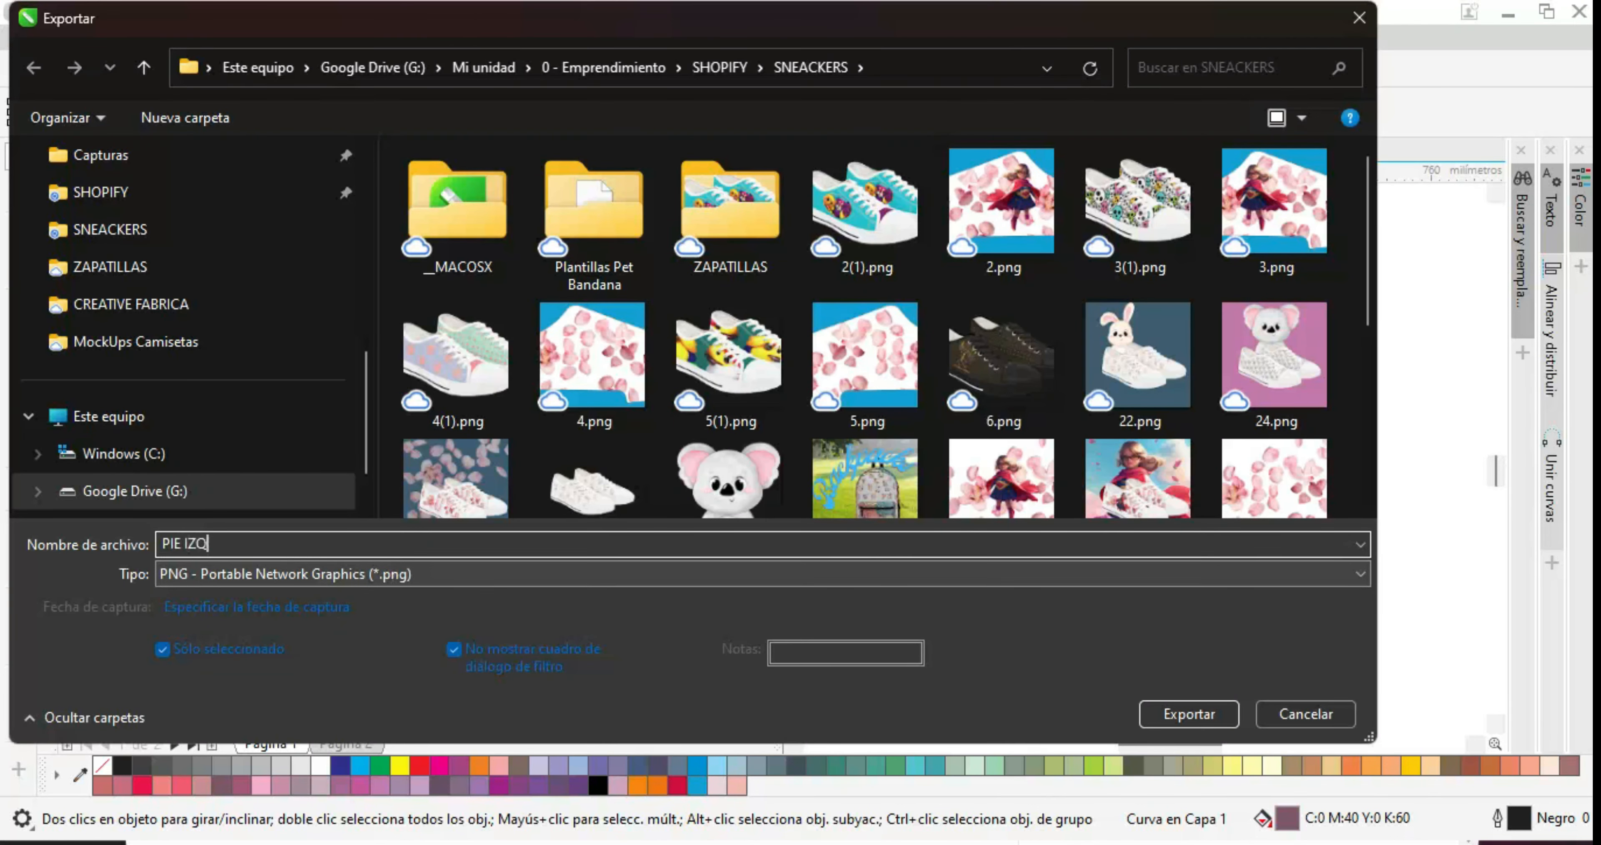
text(UIERDO)
key(Return)
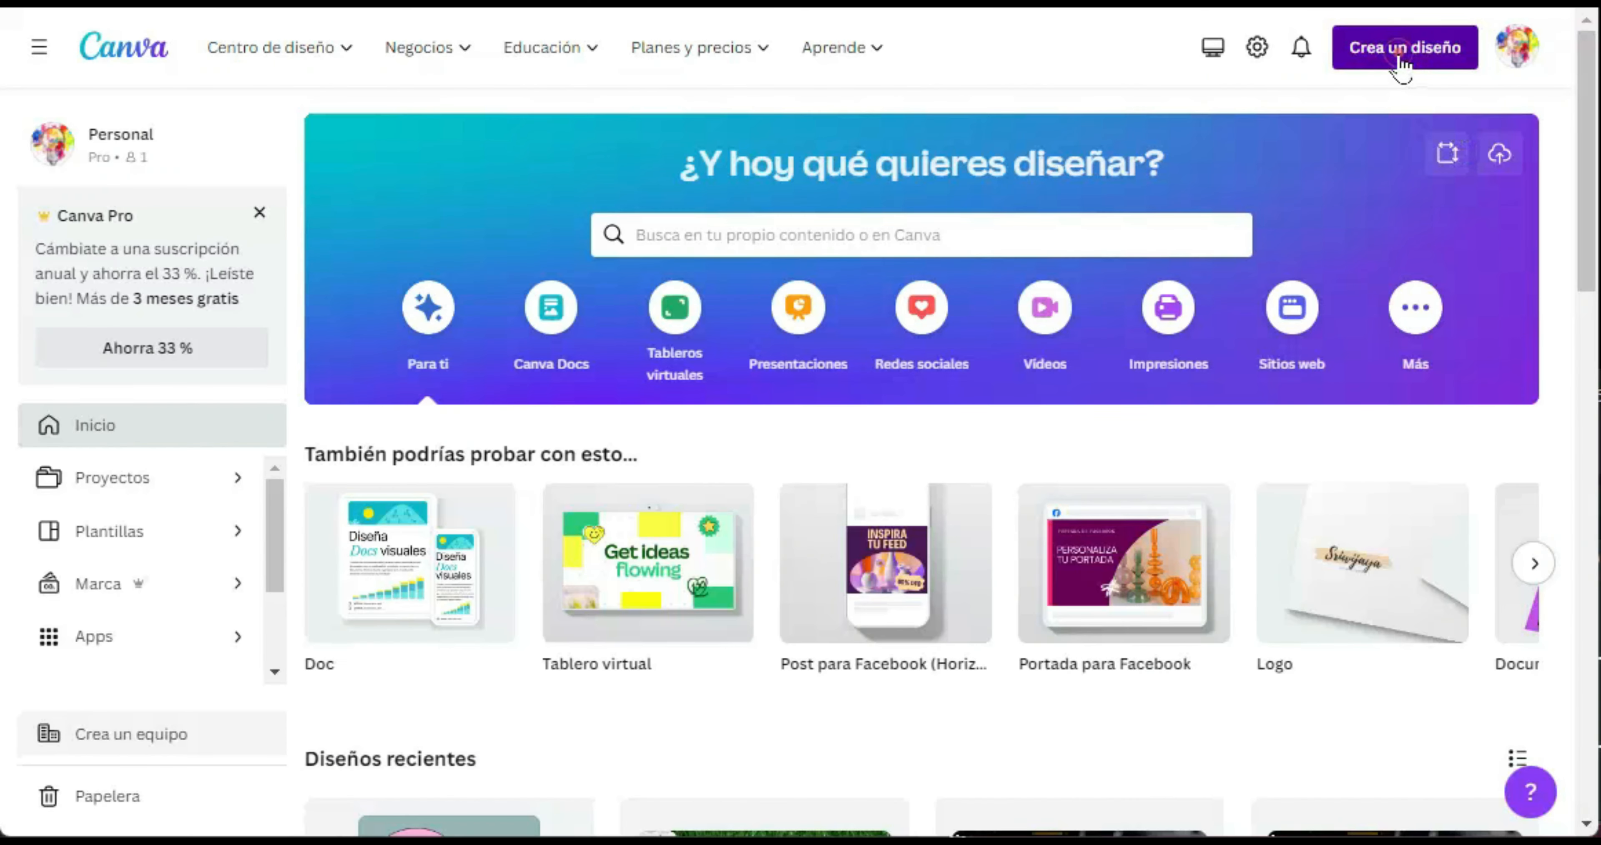
Create a new custom-size design of 1434 × 650 px in Canva
click(1402, 57)
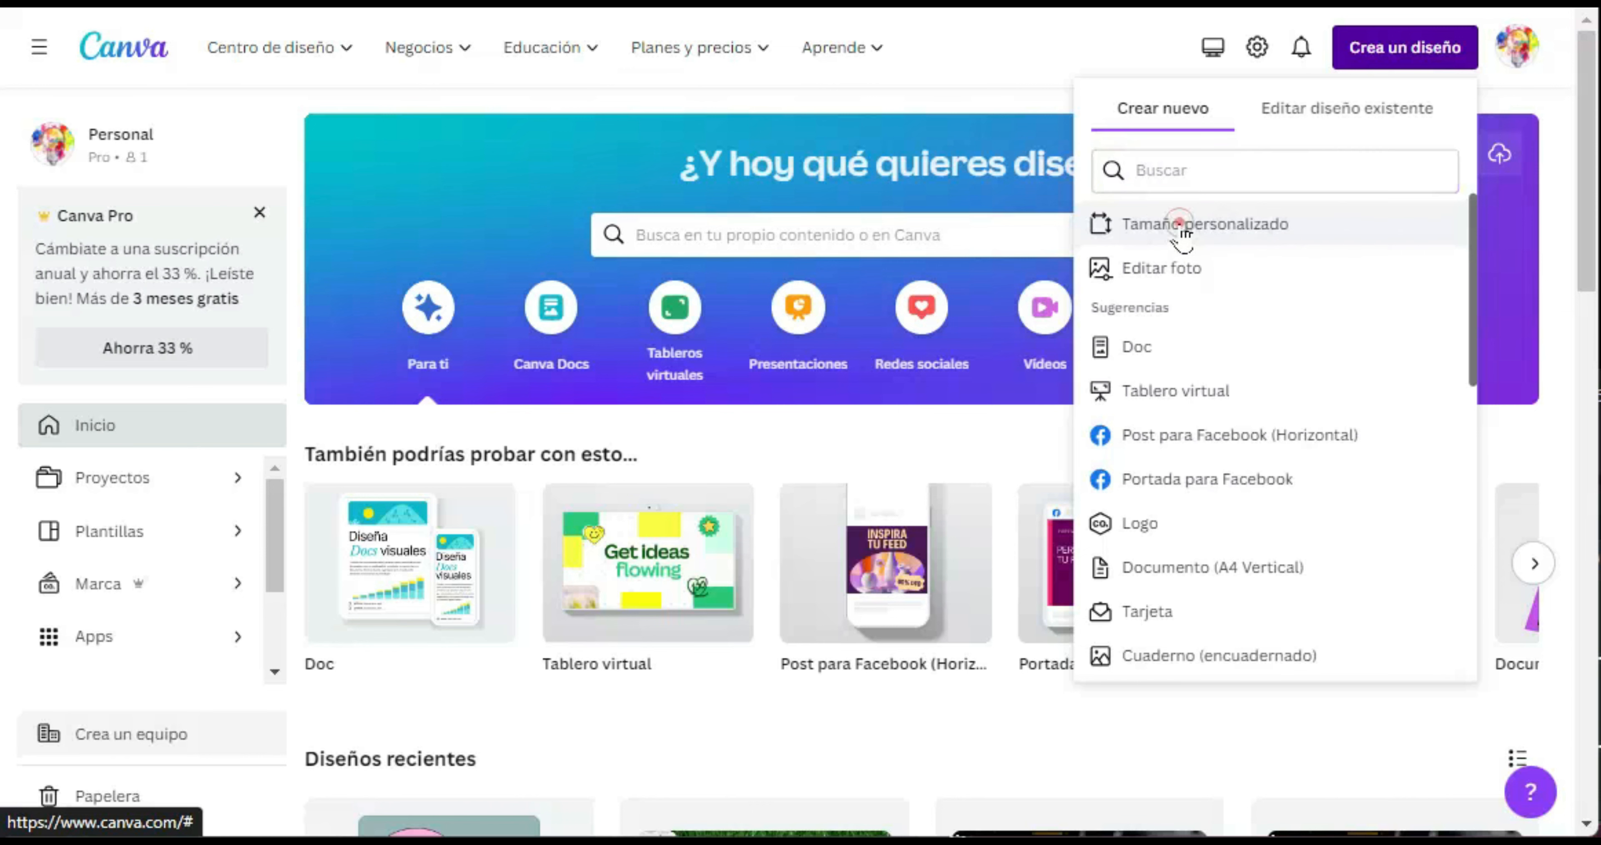
click(1181, 225)
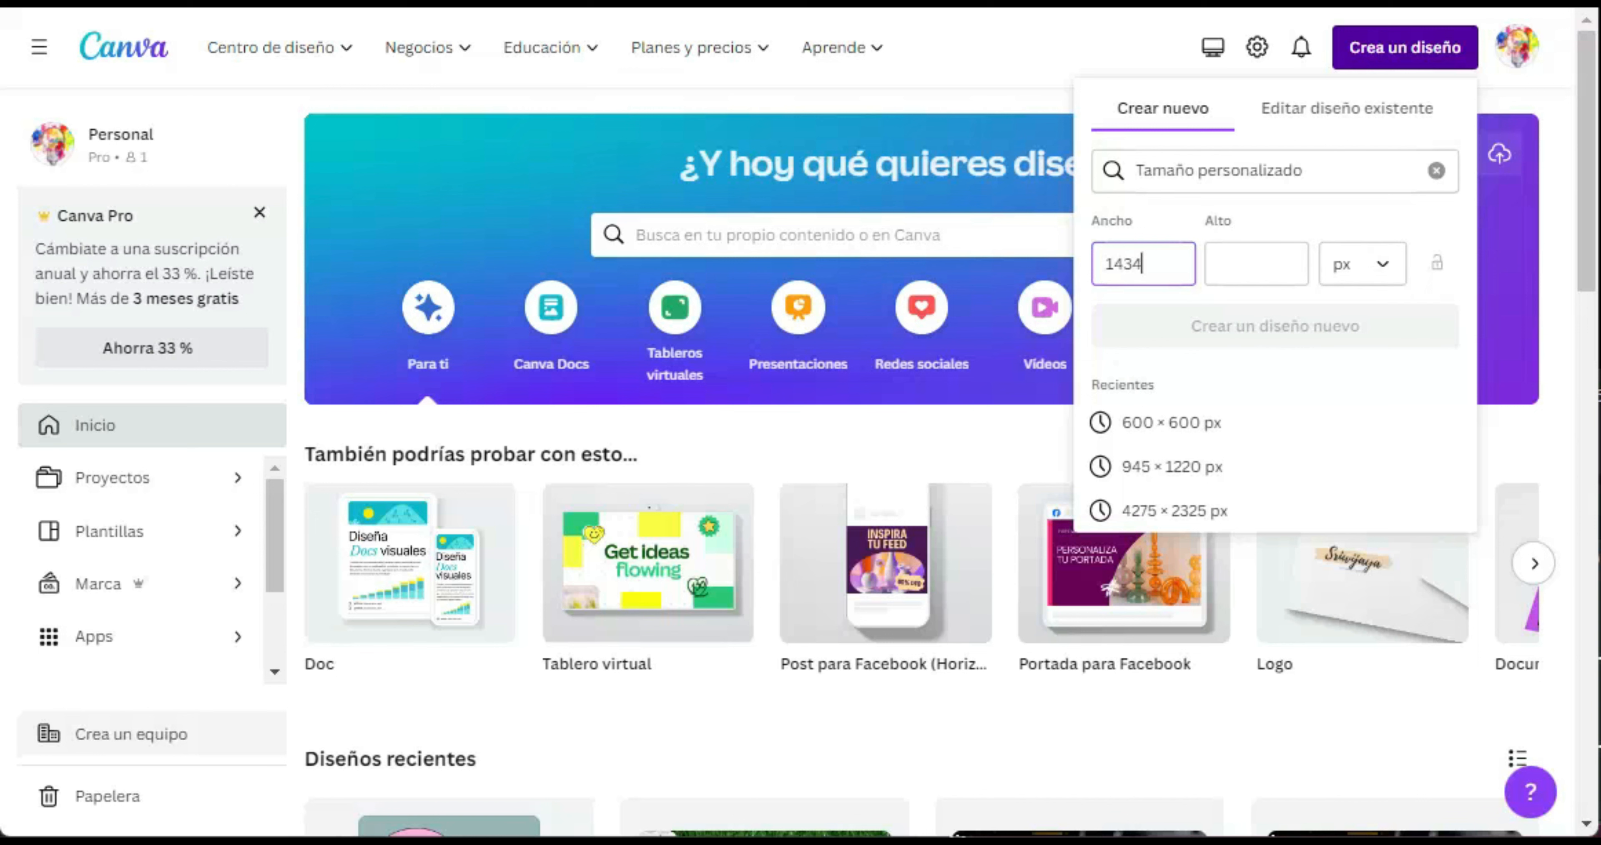
click(1256, 264)
text(650)
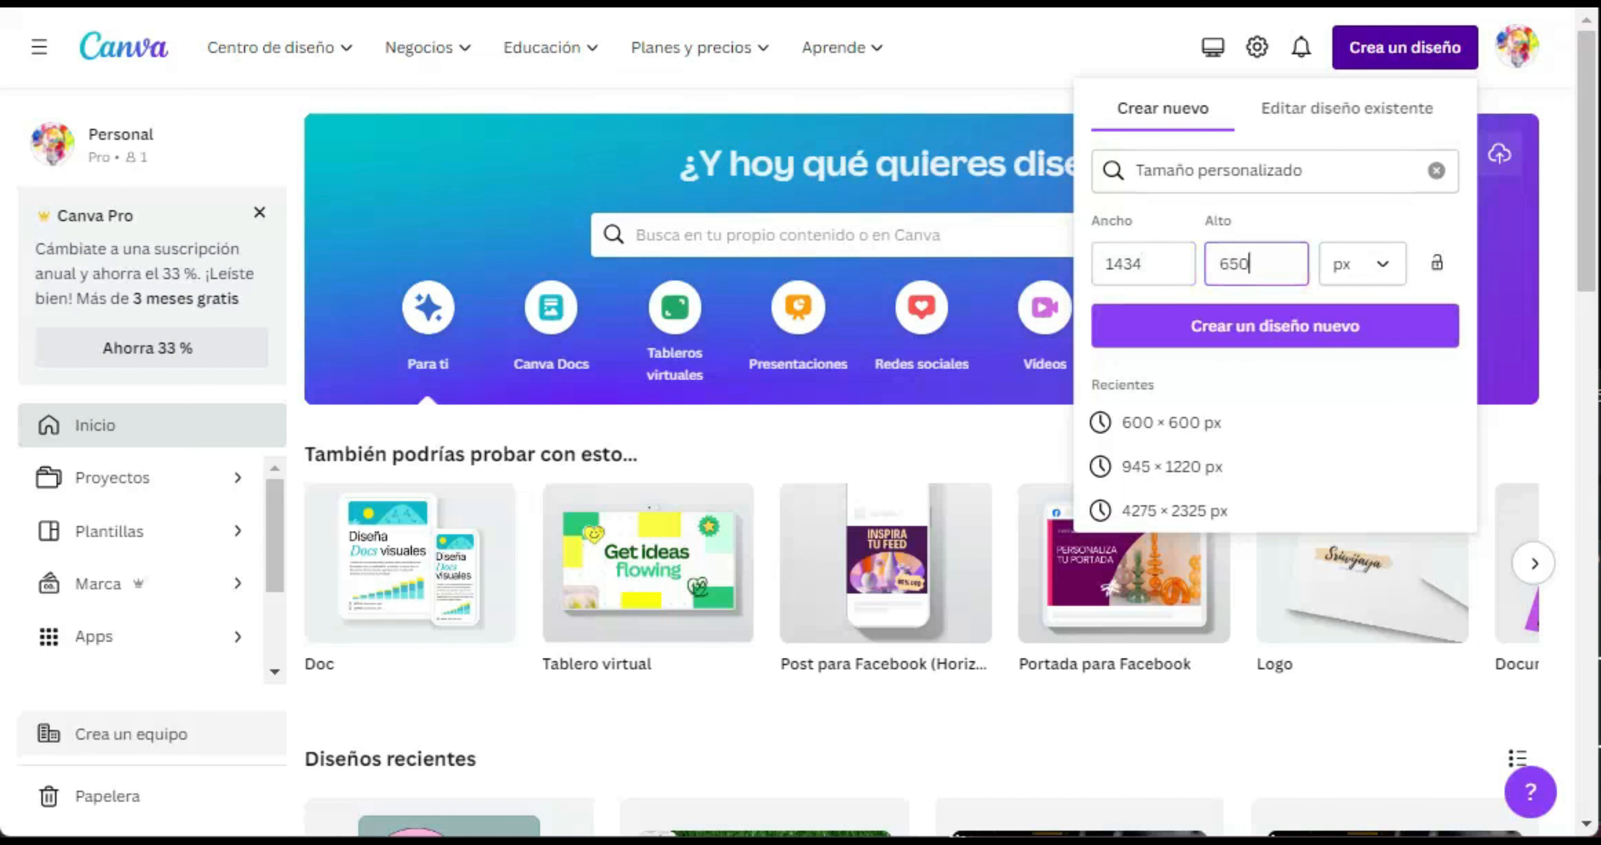
click(1272, 331)
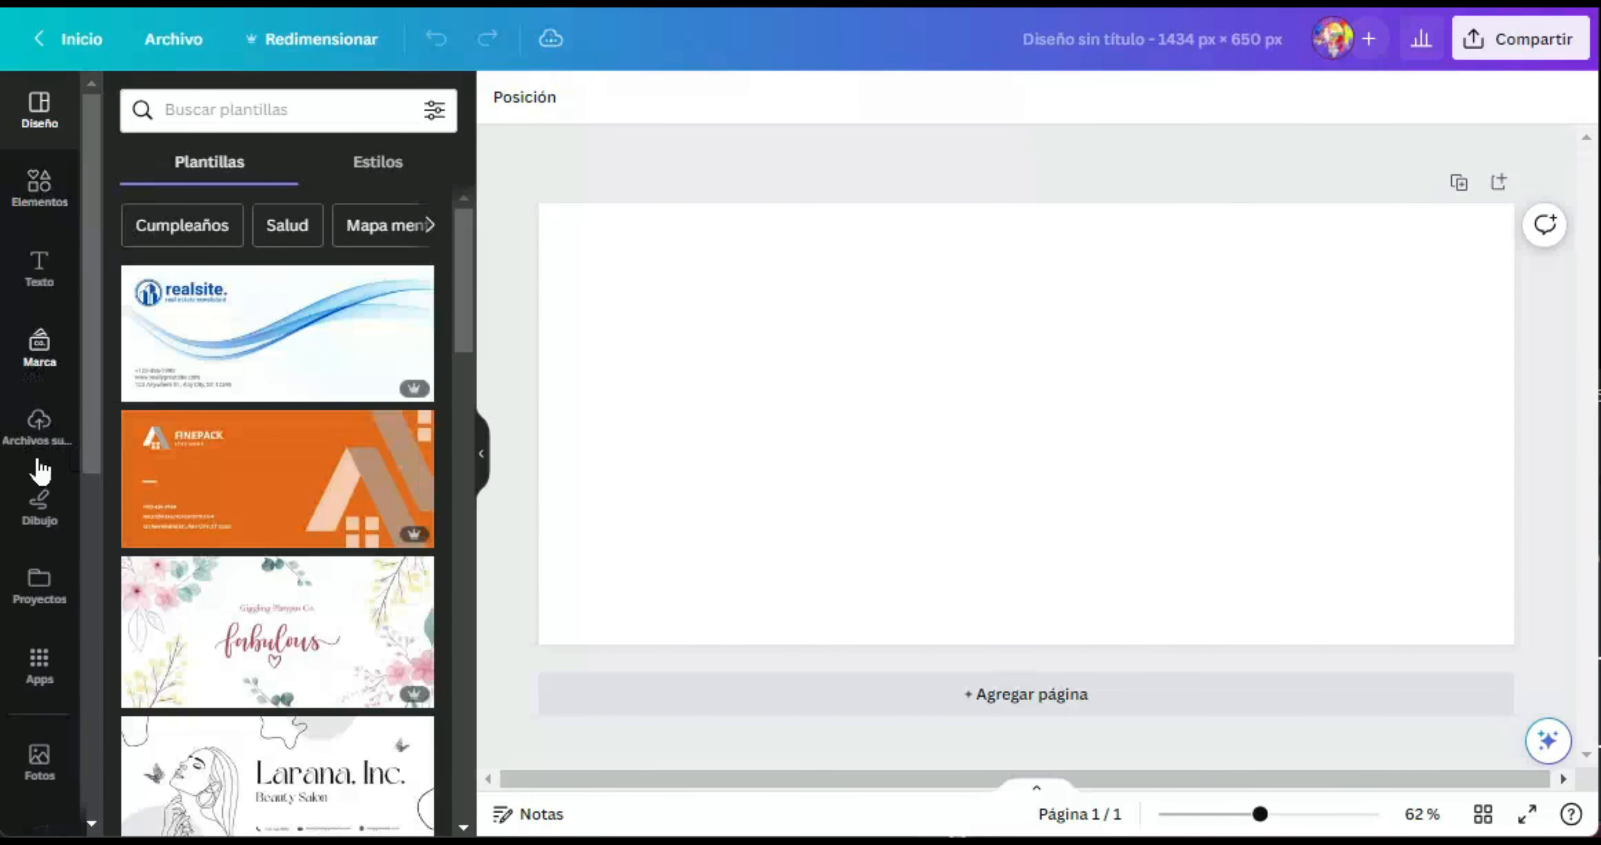
Upload PESPUNTE LENGUA, PIE IZQUIERDO, PIE DERECHO and PARTE INTERNA from the SNEACKERS folder, picking them from the newest files
click(38, 434)
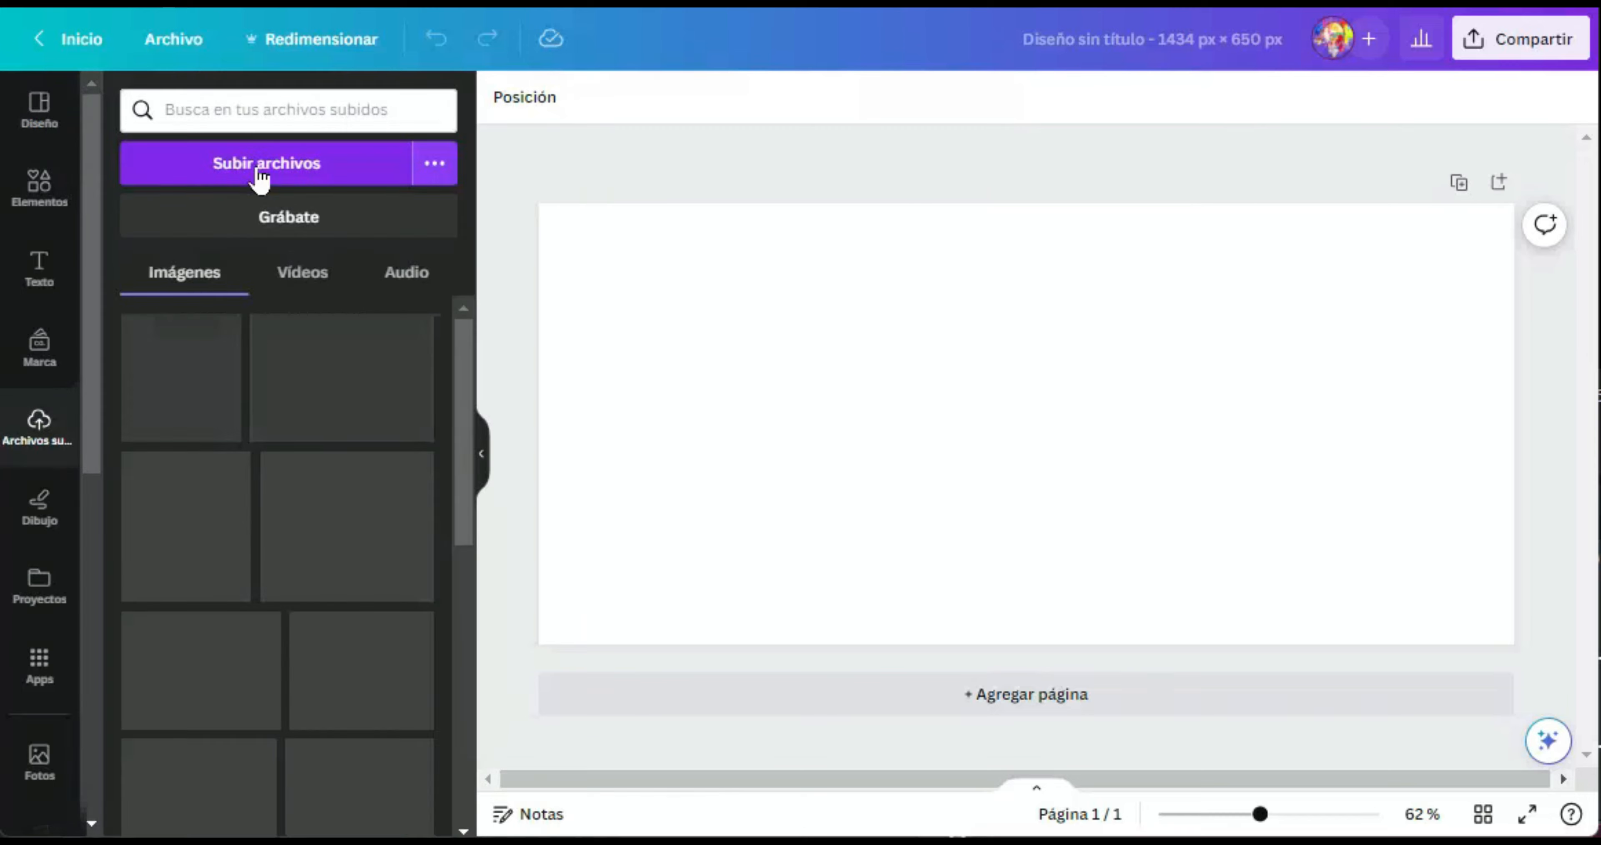
click(259, 173)
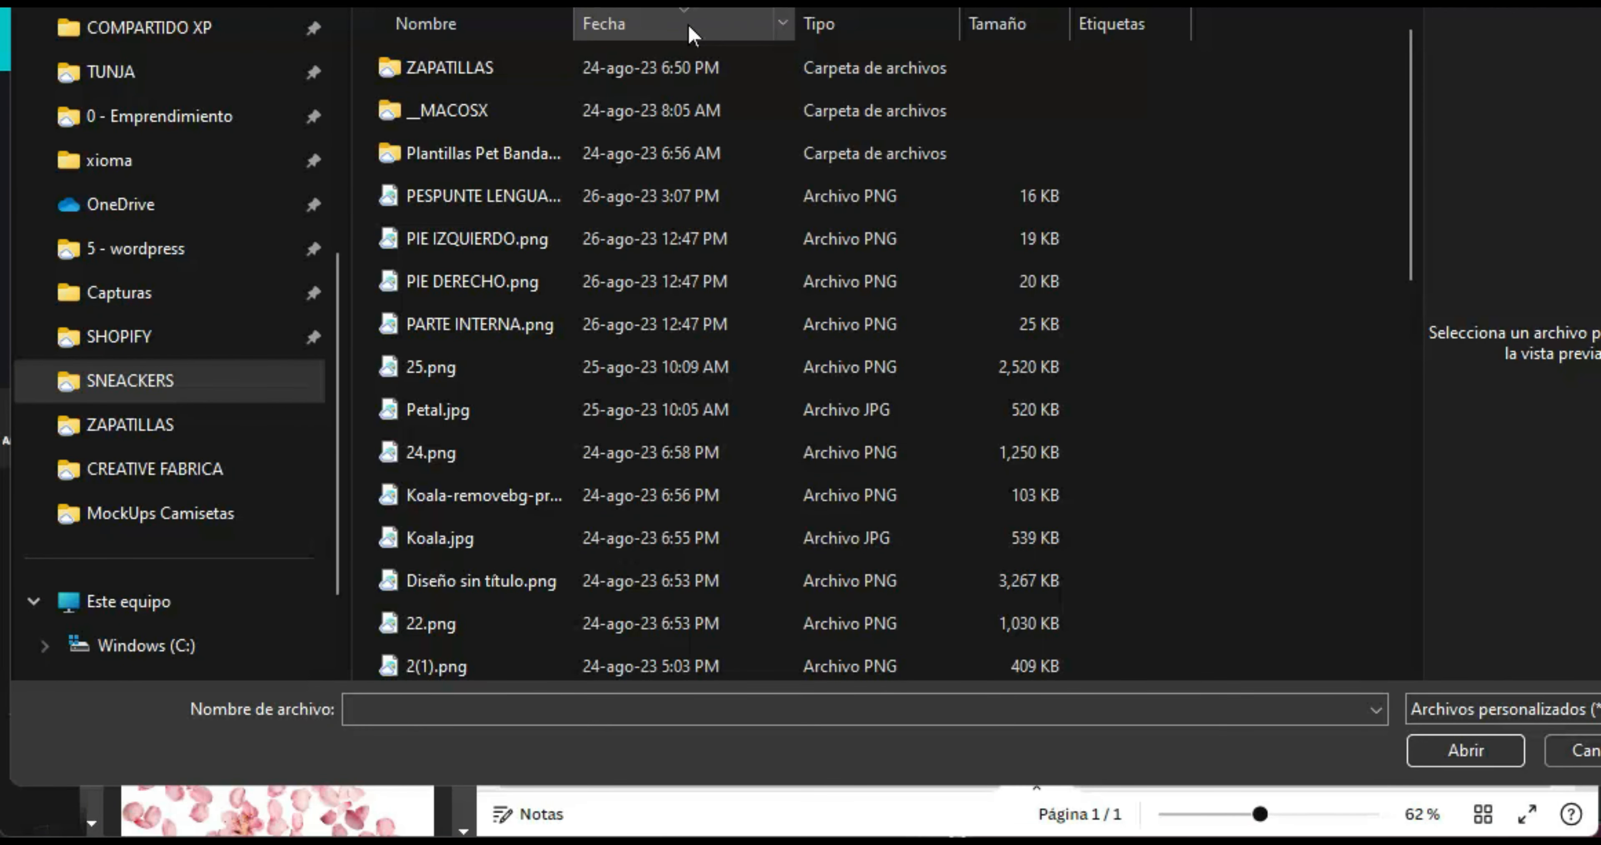
double_click(573, 24)
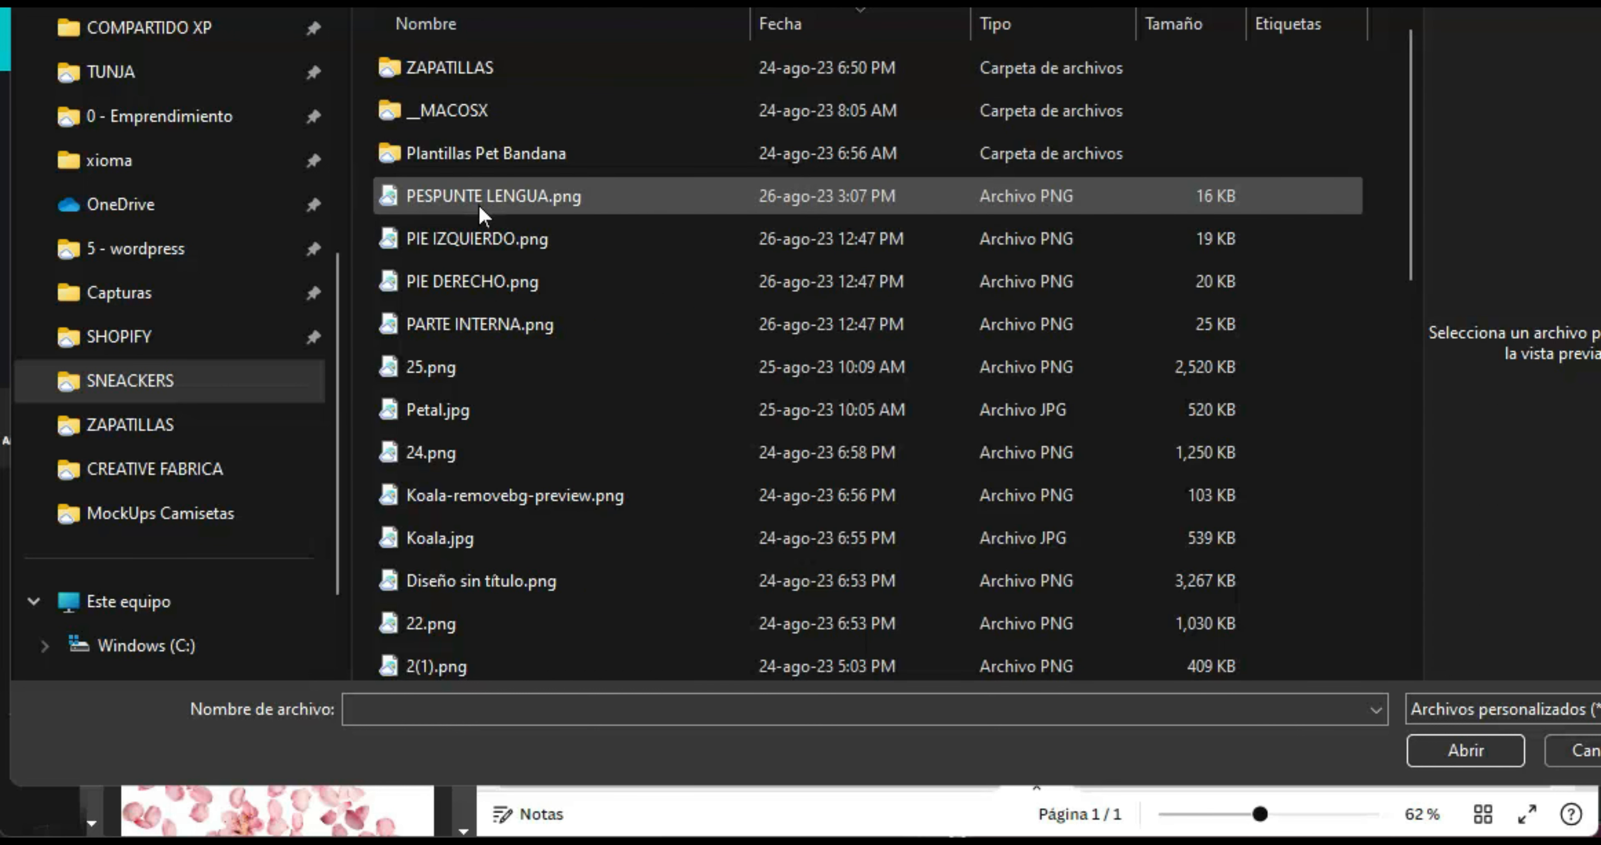
click(478, 203)
ctrl+click(471, 245)
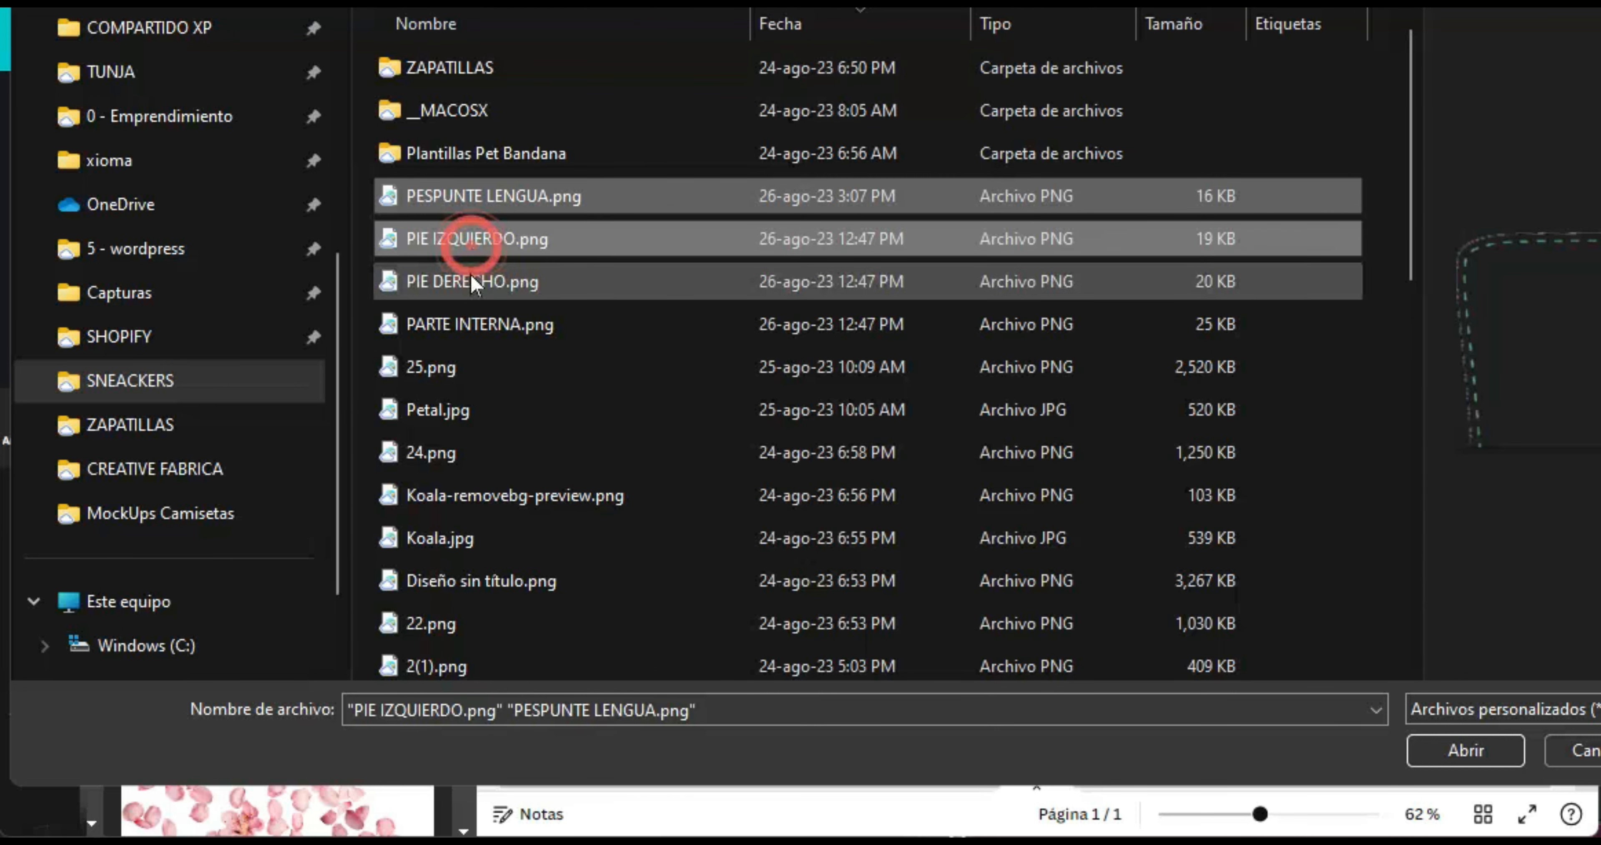
ctrl+click(469, 290)
ctrl+click(515, 326)
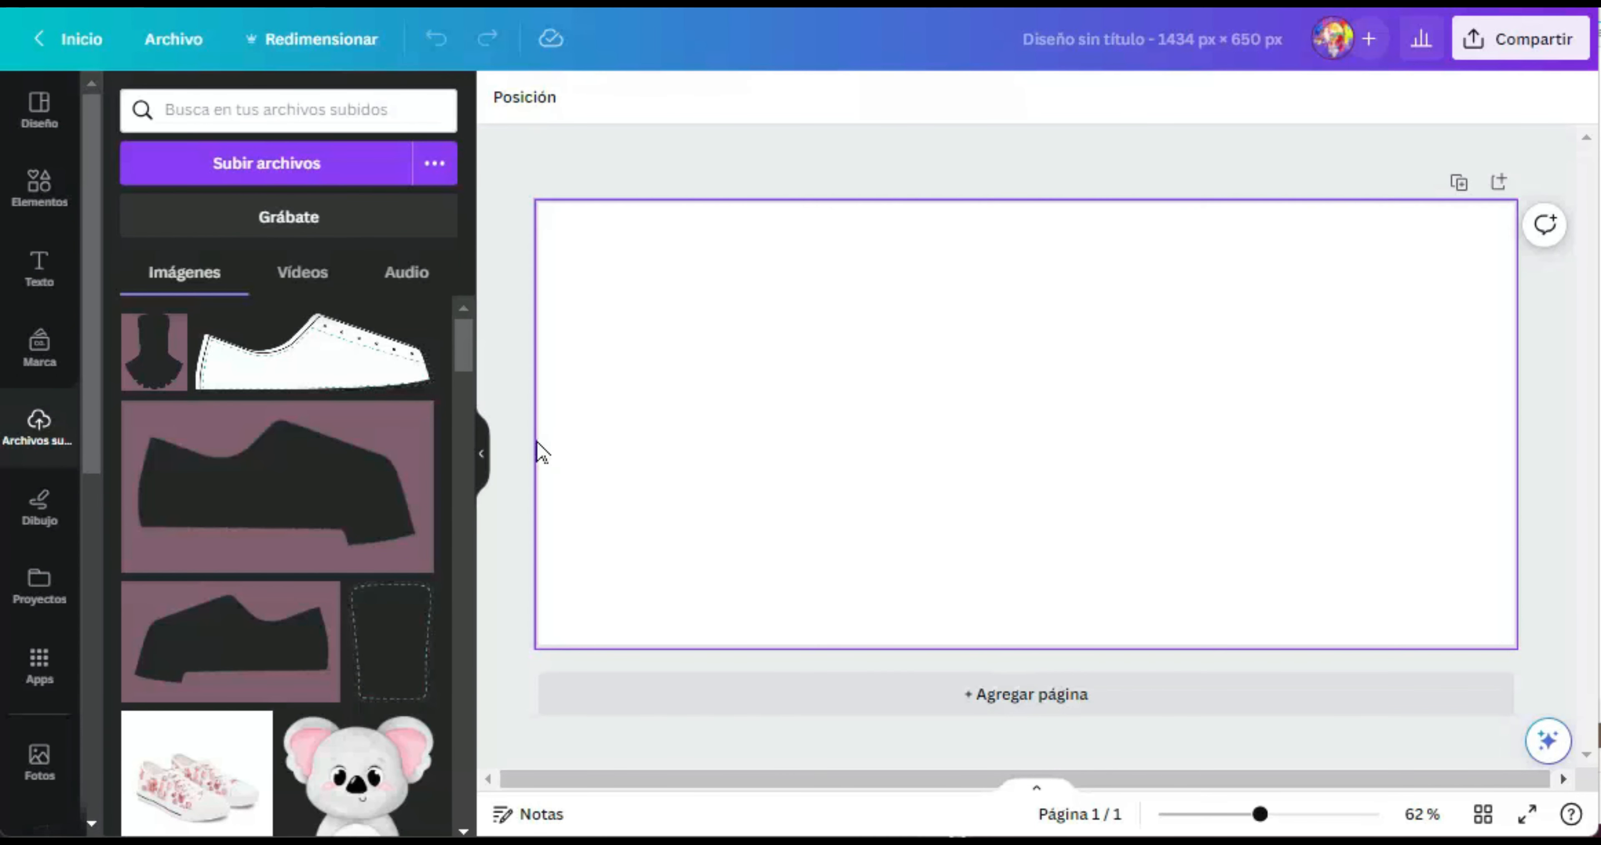
Place the right-foot frame image on the page and enlarge it to about 1586 × 875 px so its border overlaps all page edges
click(280, 454)
drag(956, 338, 723, 258)
drag(1046, 482, 1561, 666)
drag(1450, 497, 1450, 460)
drag(537, 163, 511, 140)
drag(1029, 398, 976, 371)
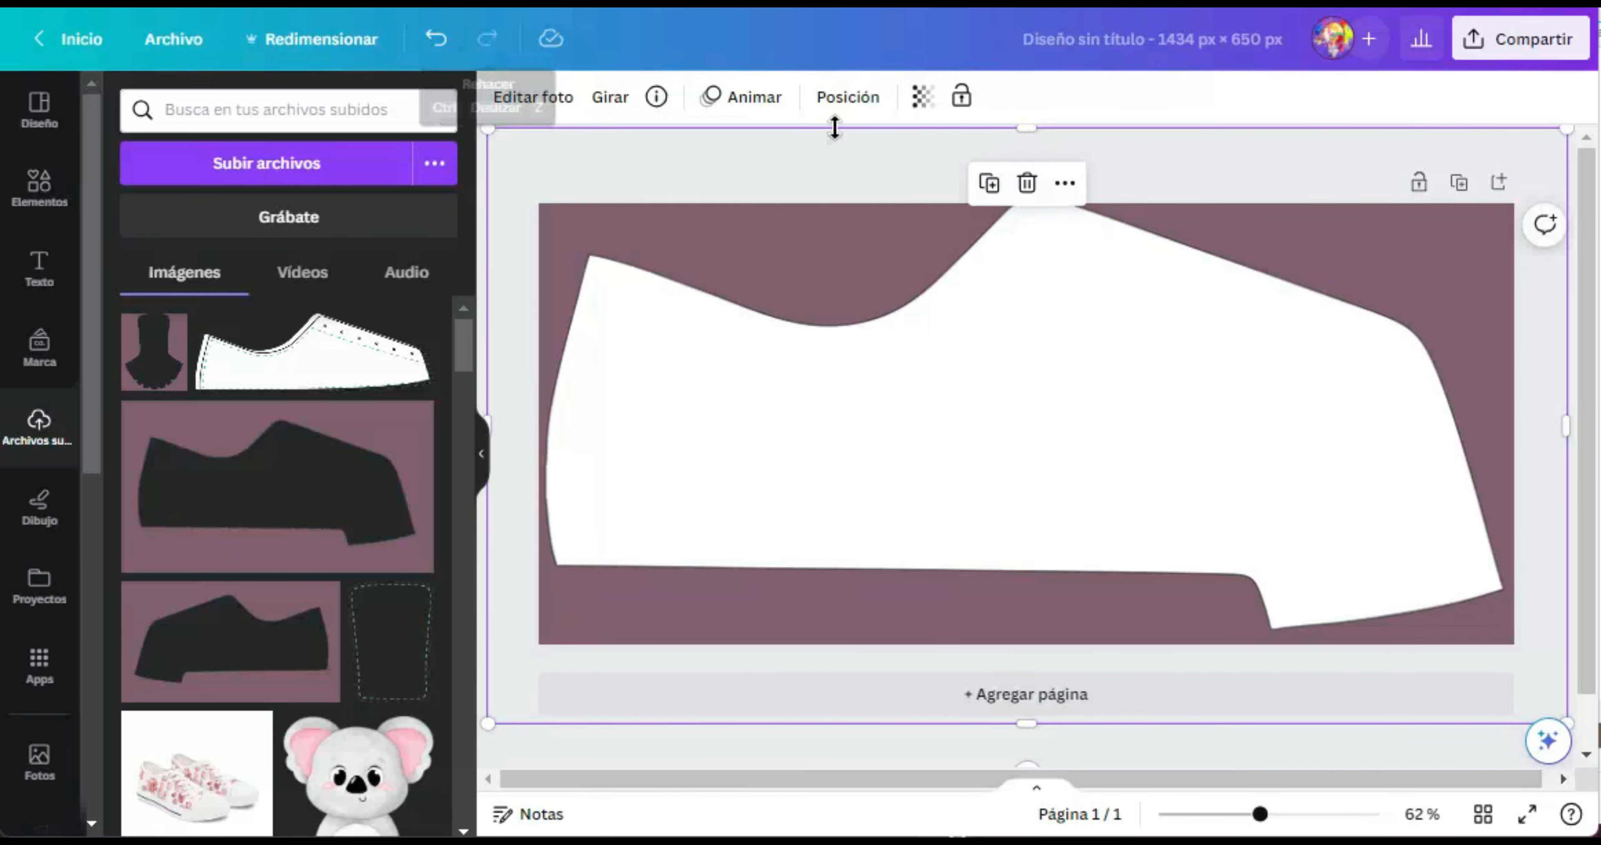
click(846, 101)
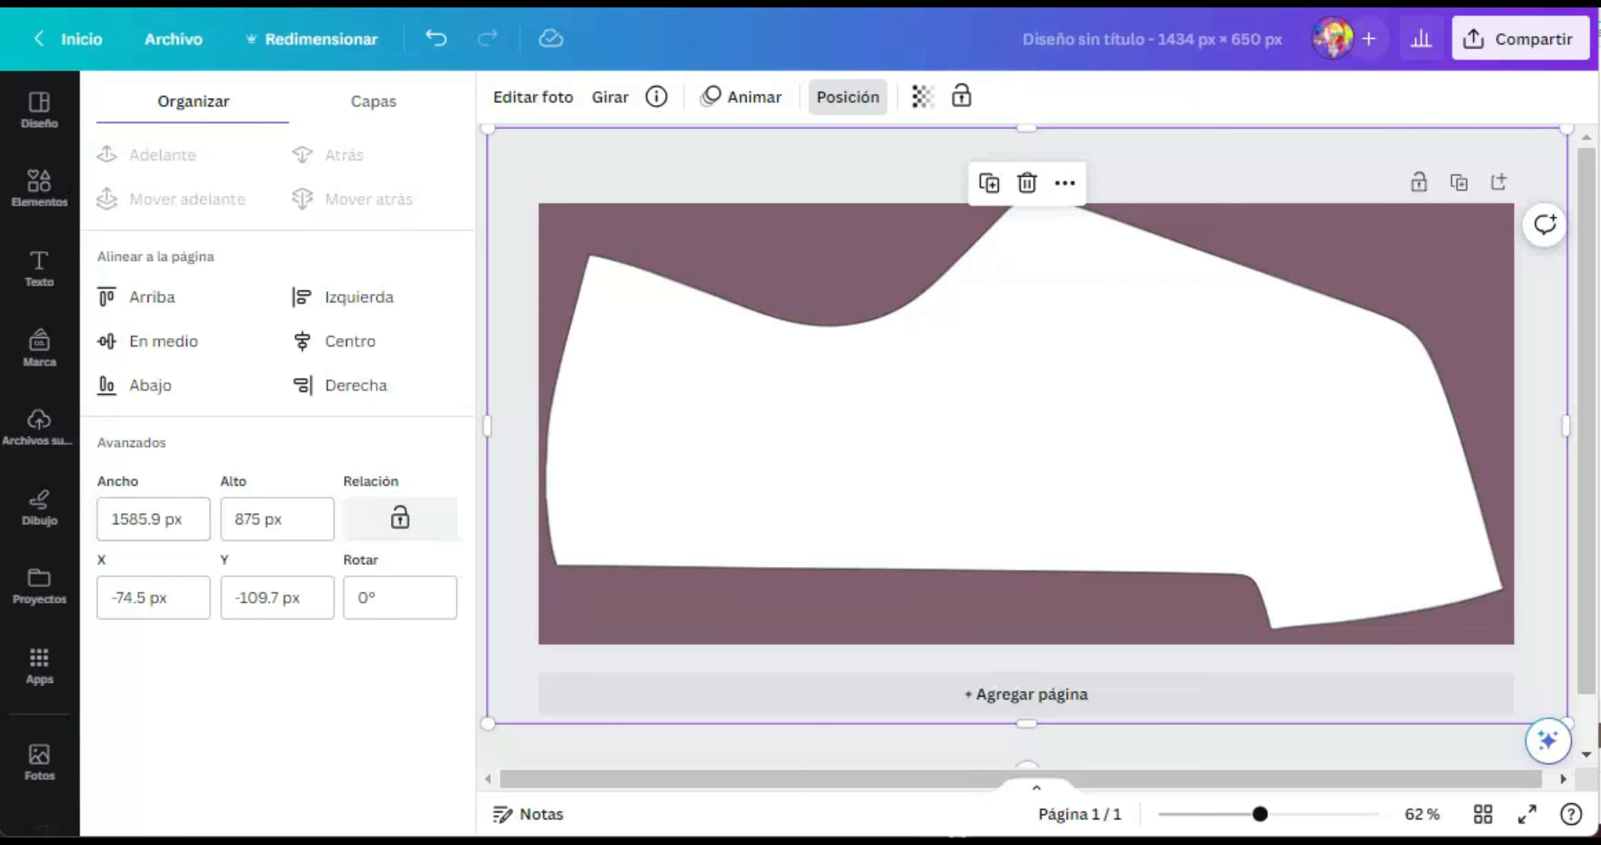
click(39, 421)
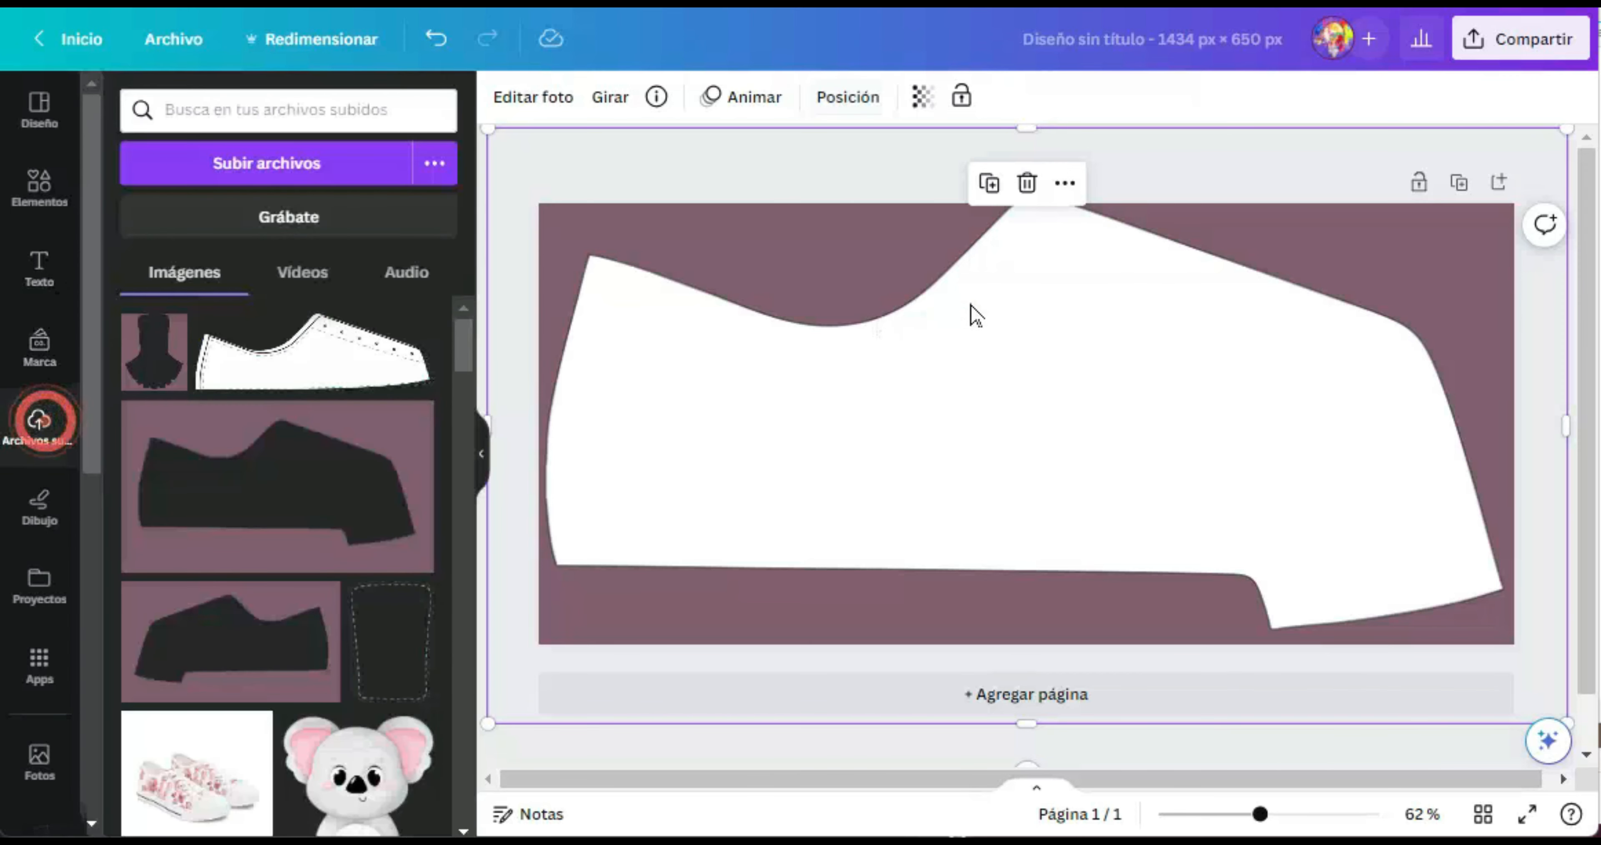
Place the left-foot frame image on a new second page, 875 px high, positioned so its border covers all page edges
click(1499, 182)
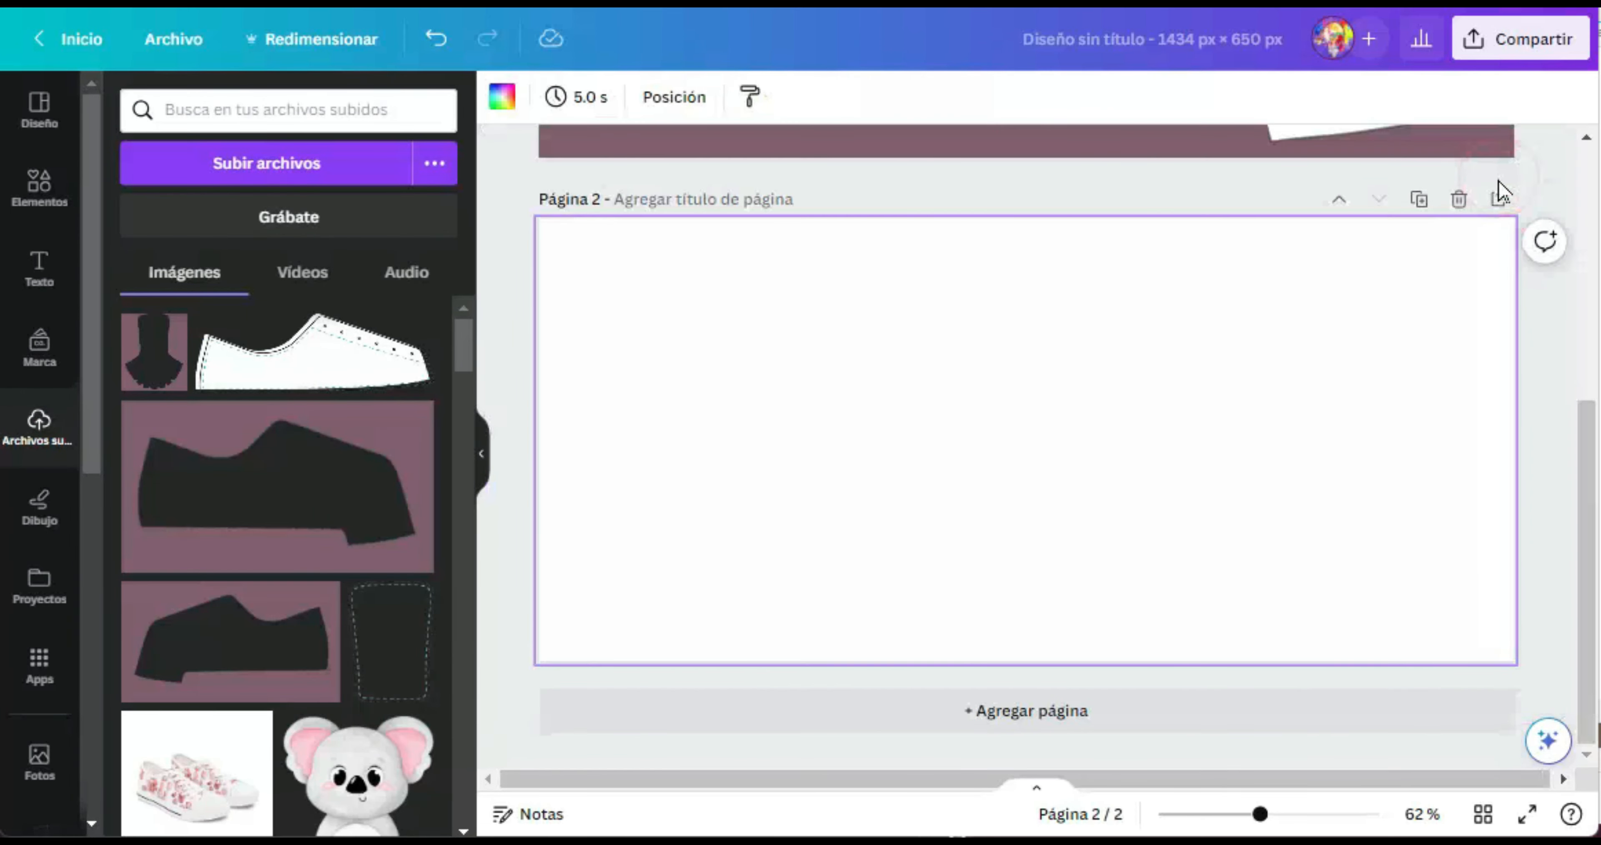
click(191, 673)
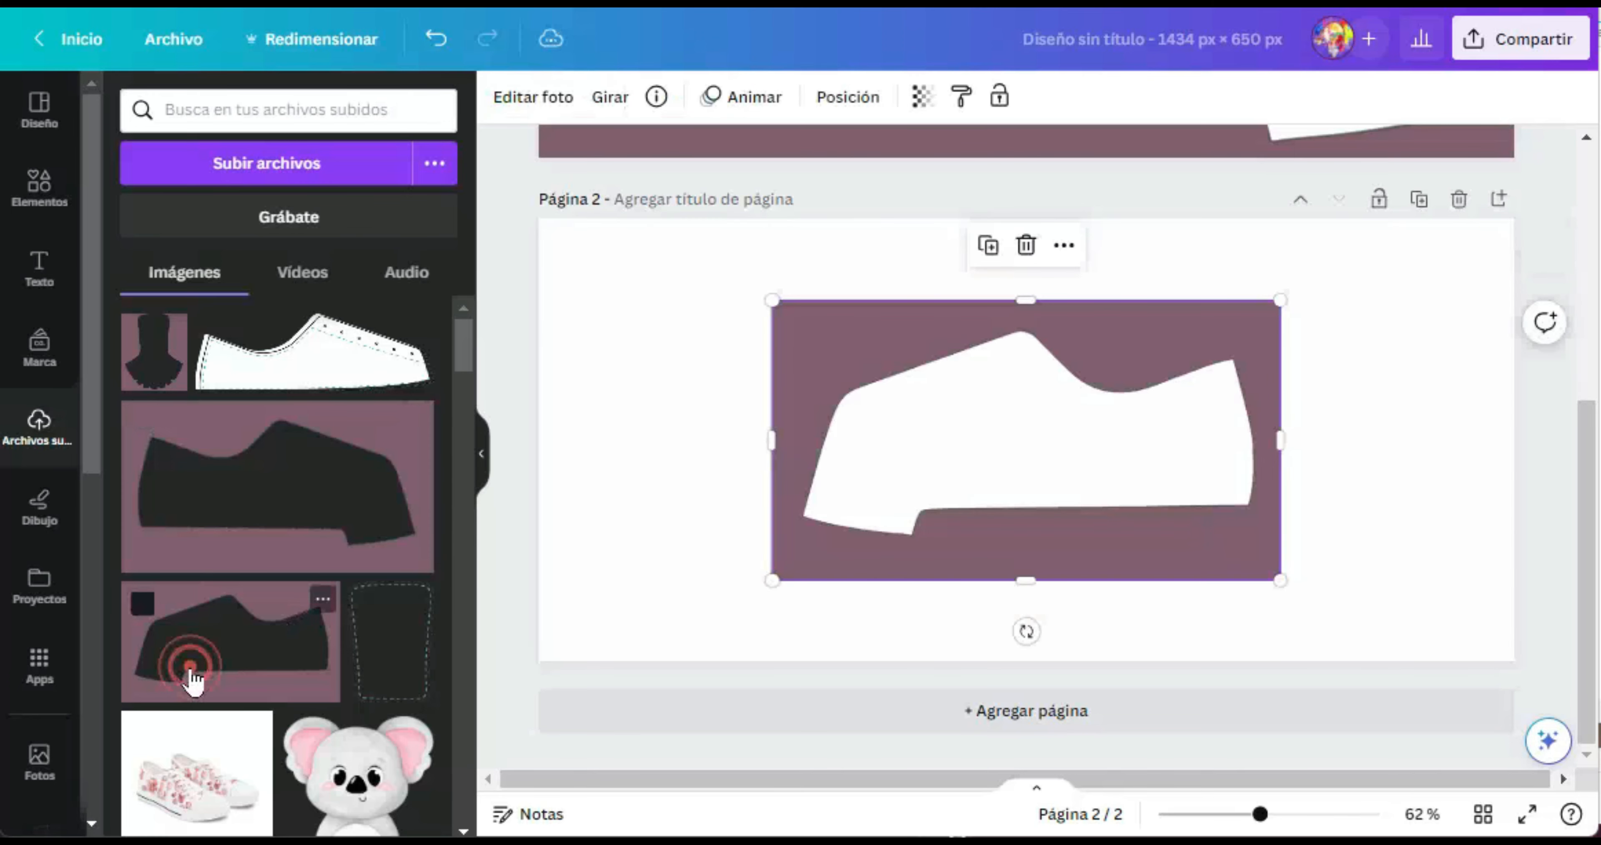
click(850, 111)
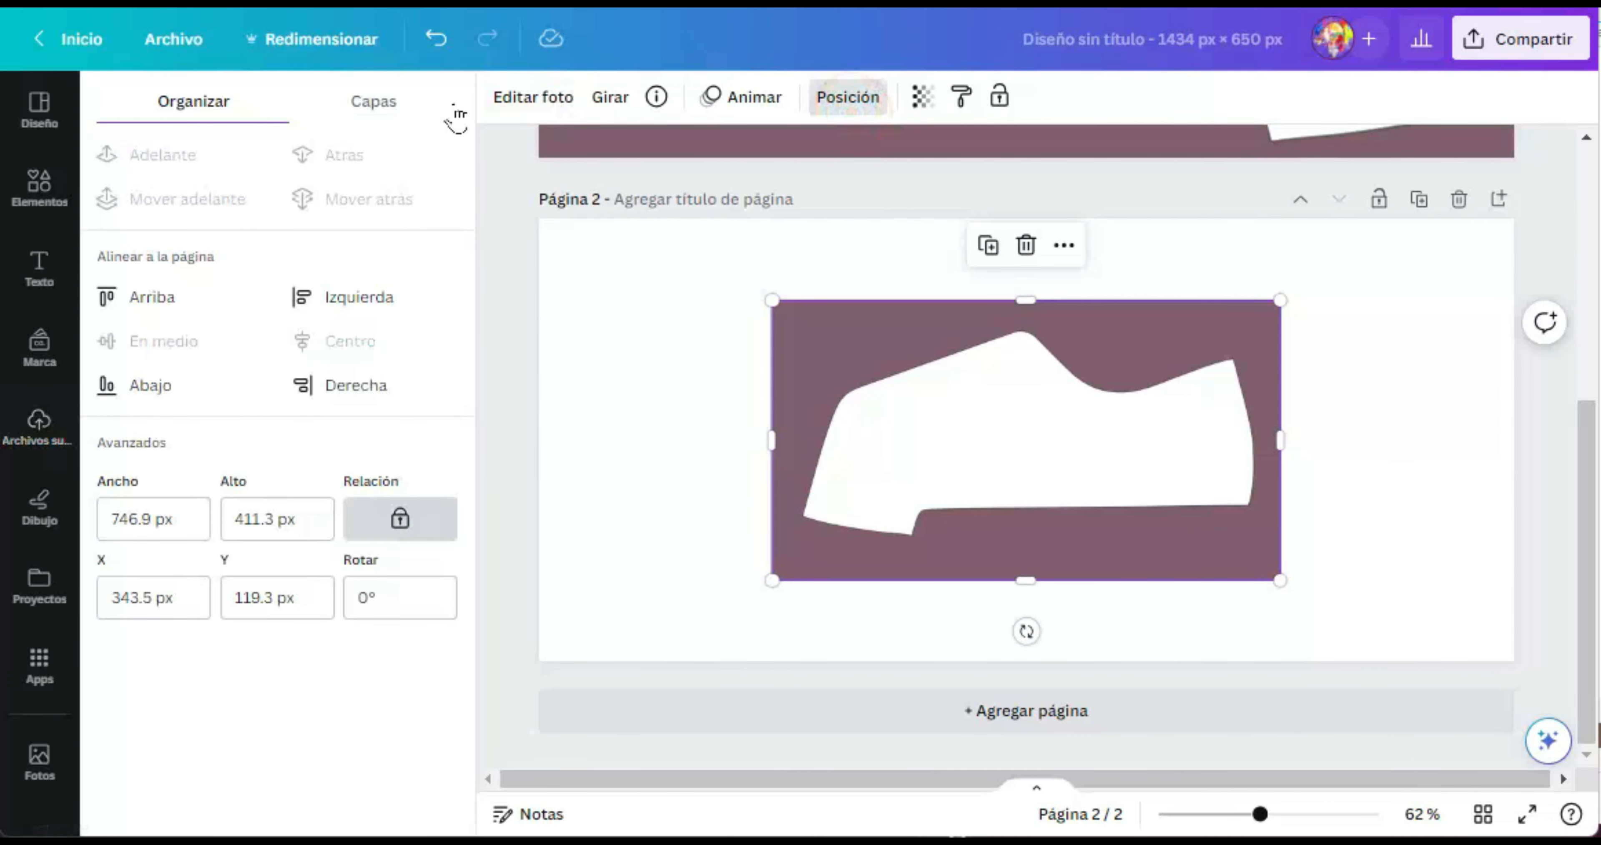
double_click(259, 519)
text(87)
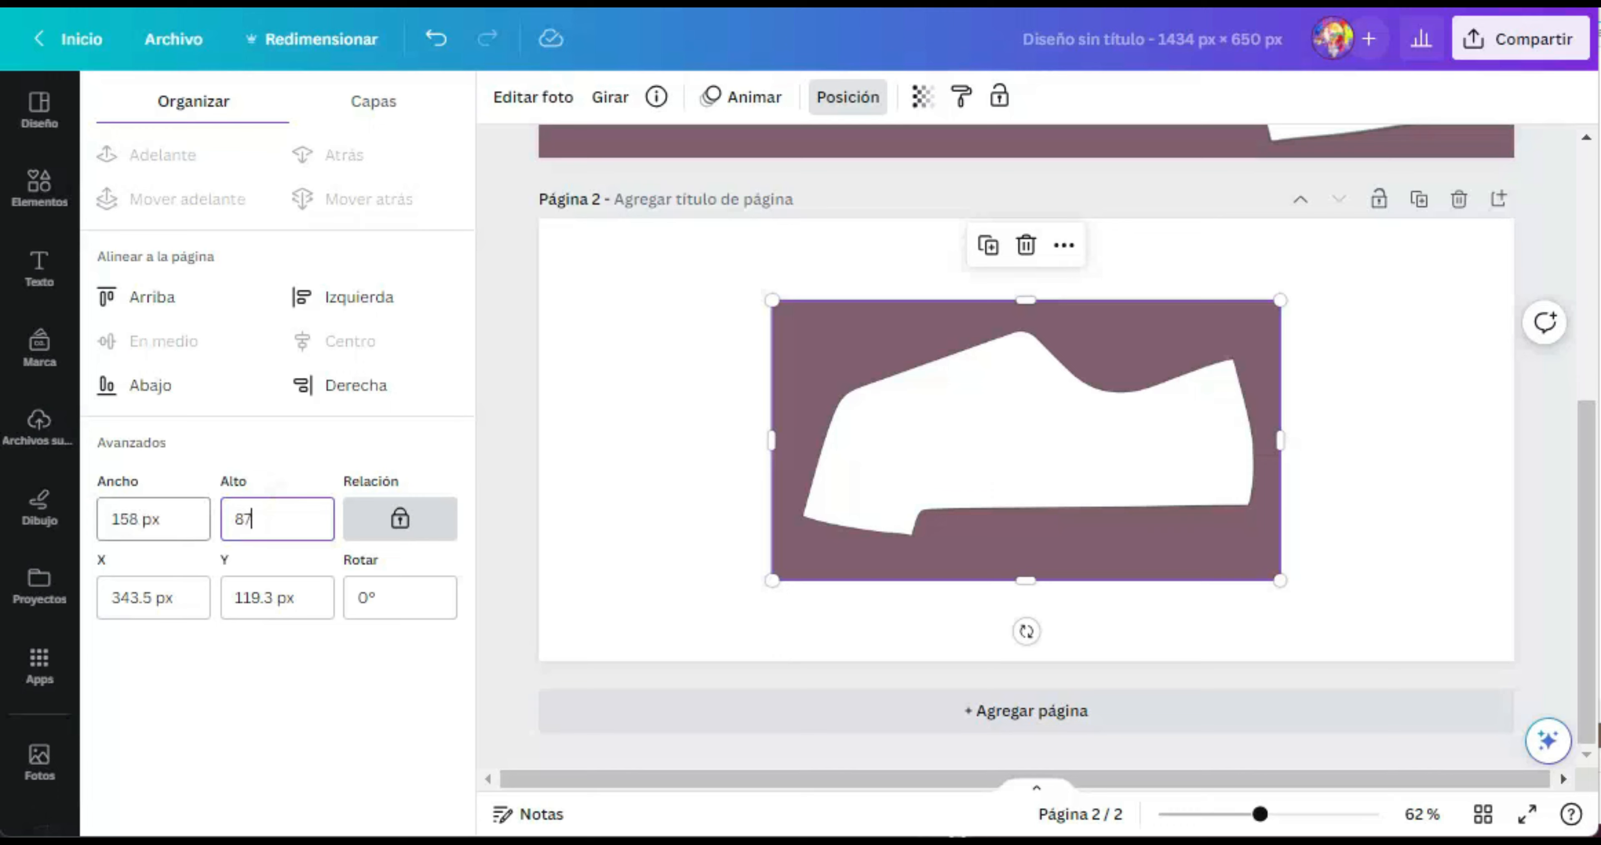
text(5)
key(Return)
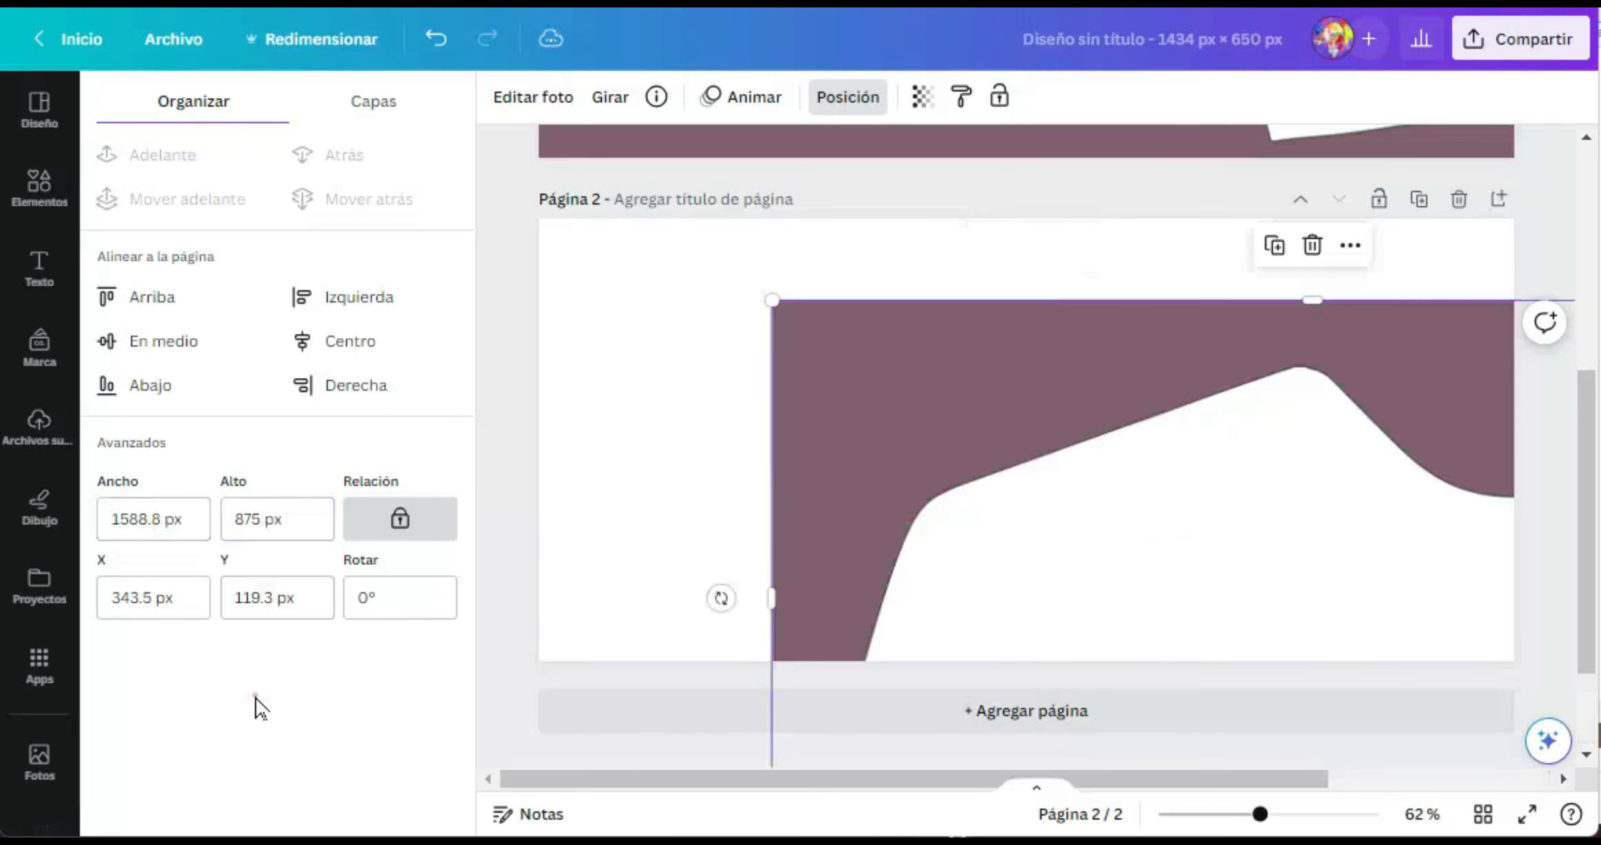
drag(1322, 515, 1066, 395)
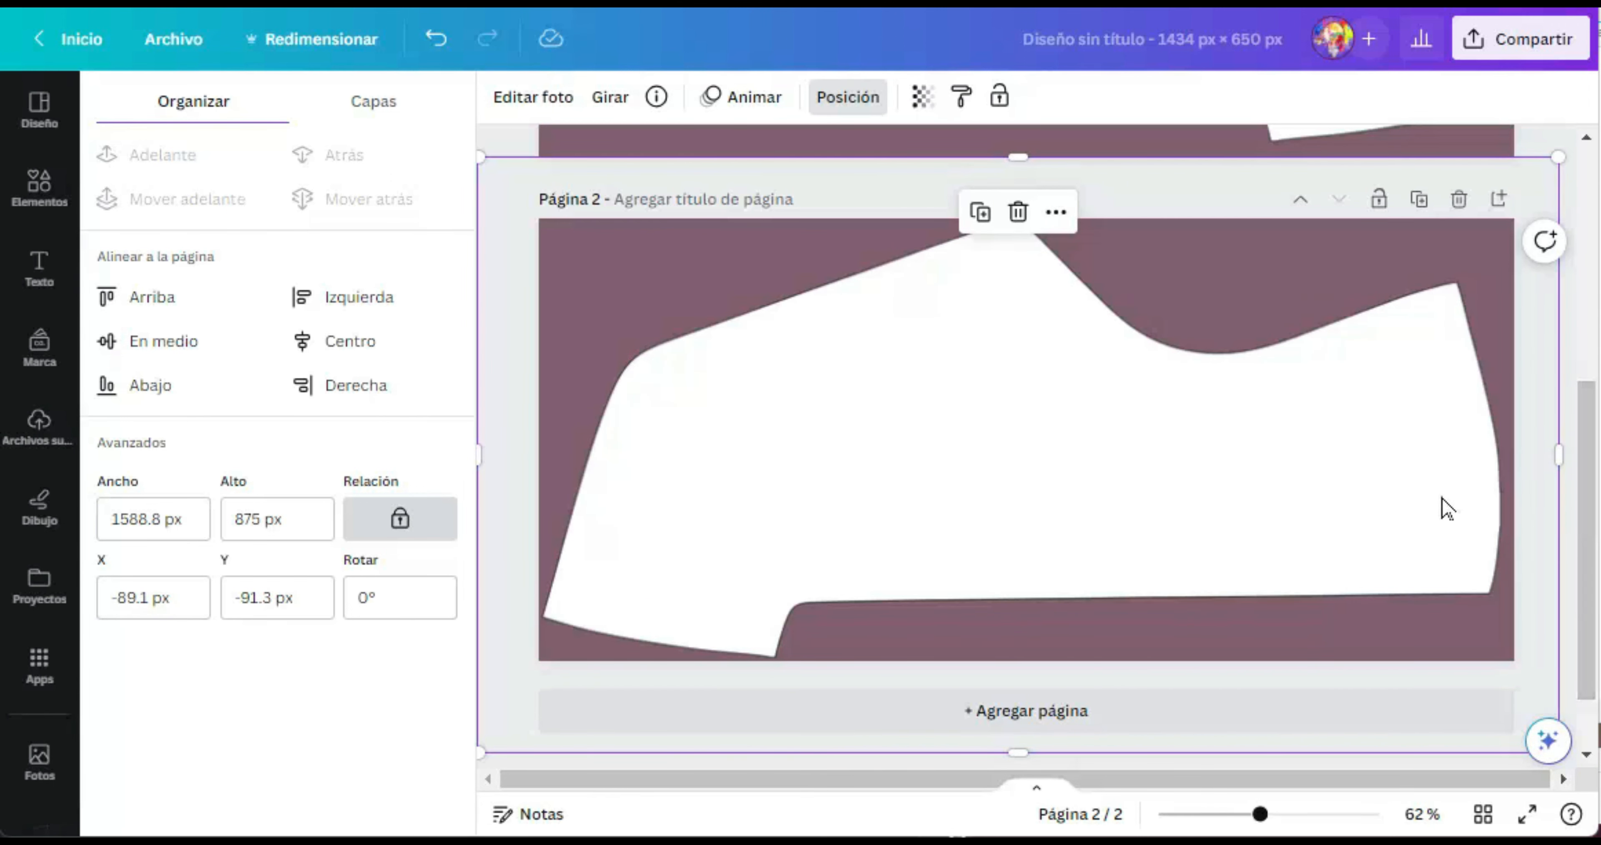
Place the uploaded shoe outline with stitch lines and eyelets on page 2, duplicate it and flip the copy horizontally
click(38, 422)
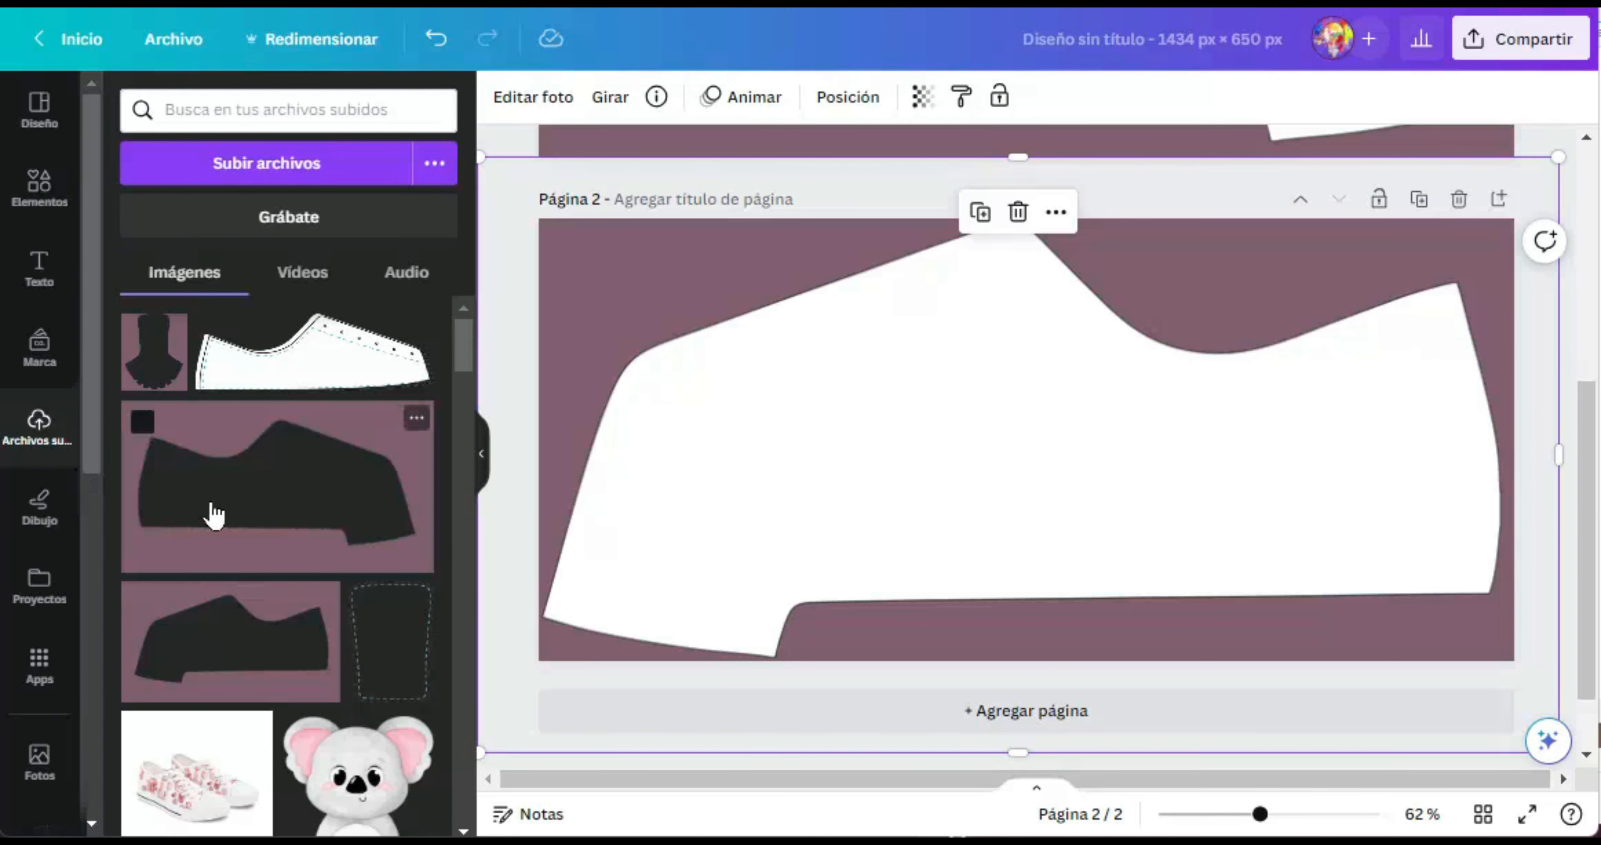
click(274, 368)
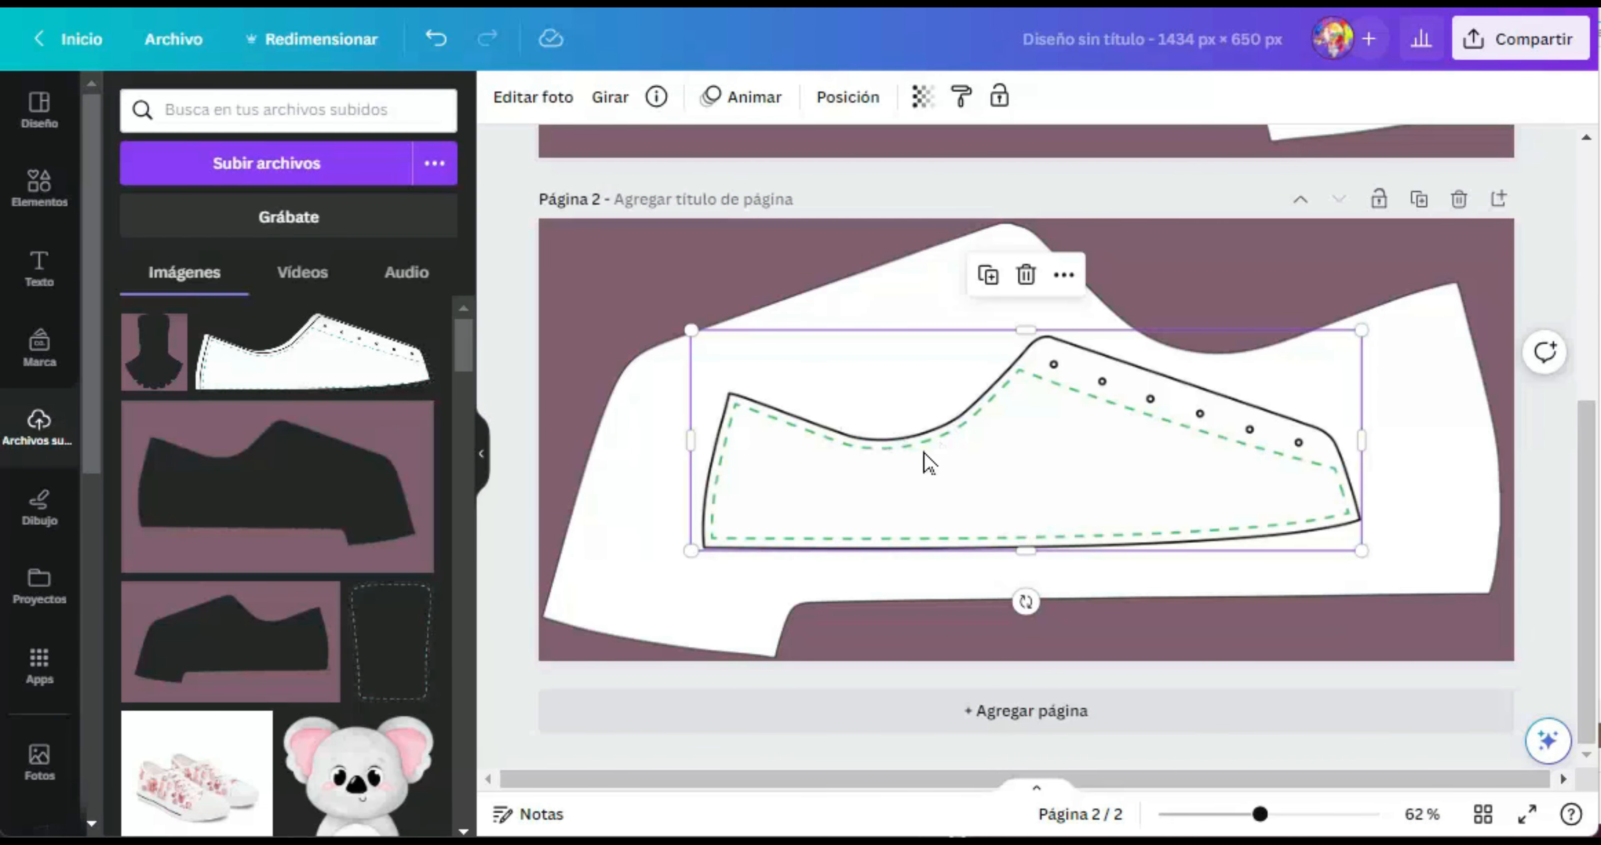
key(ctrl+d)
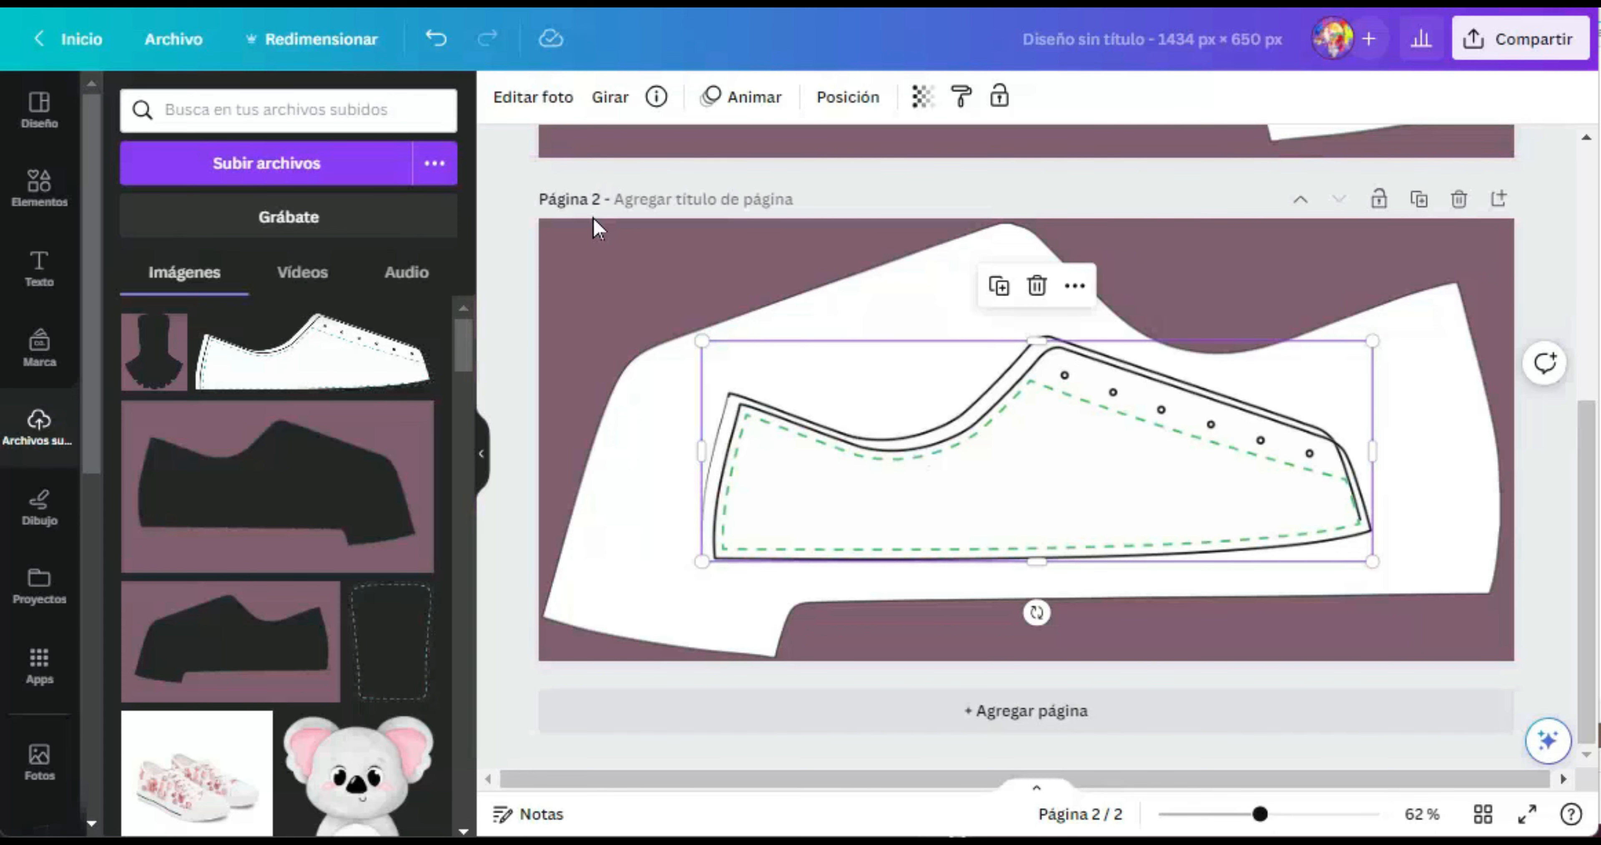
click(611, 96)
click(715, 155)
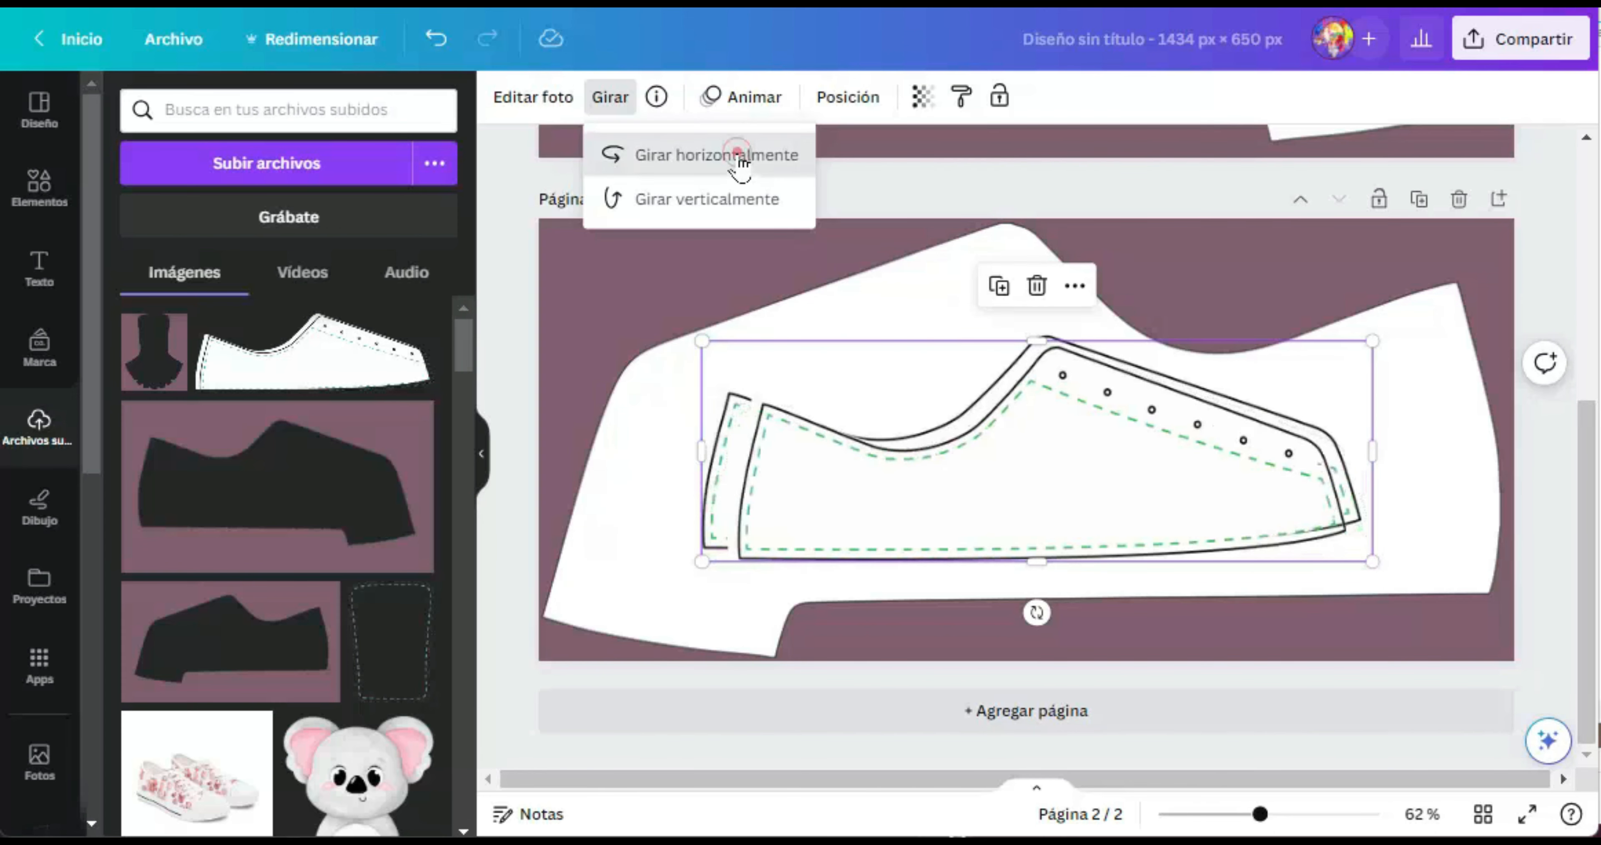
Move the unflipped stitch outline onto page 1 and enlarge it to about 1229 × 404 px inside the shoe cut-out
drag(1057, 466, 1129, 187)
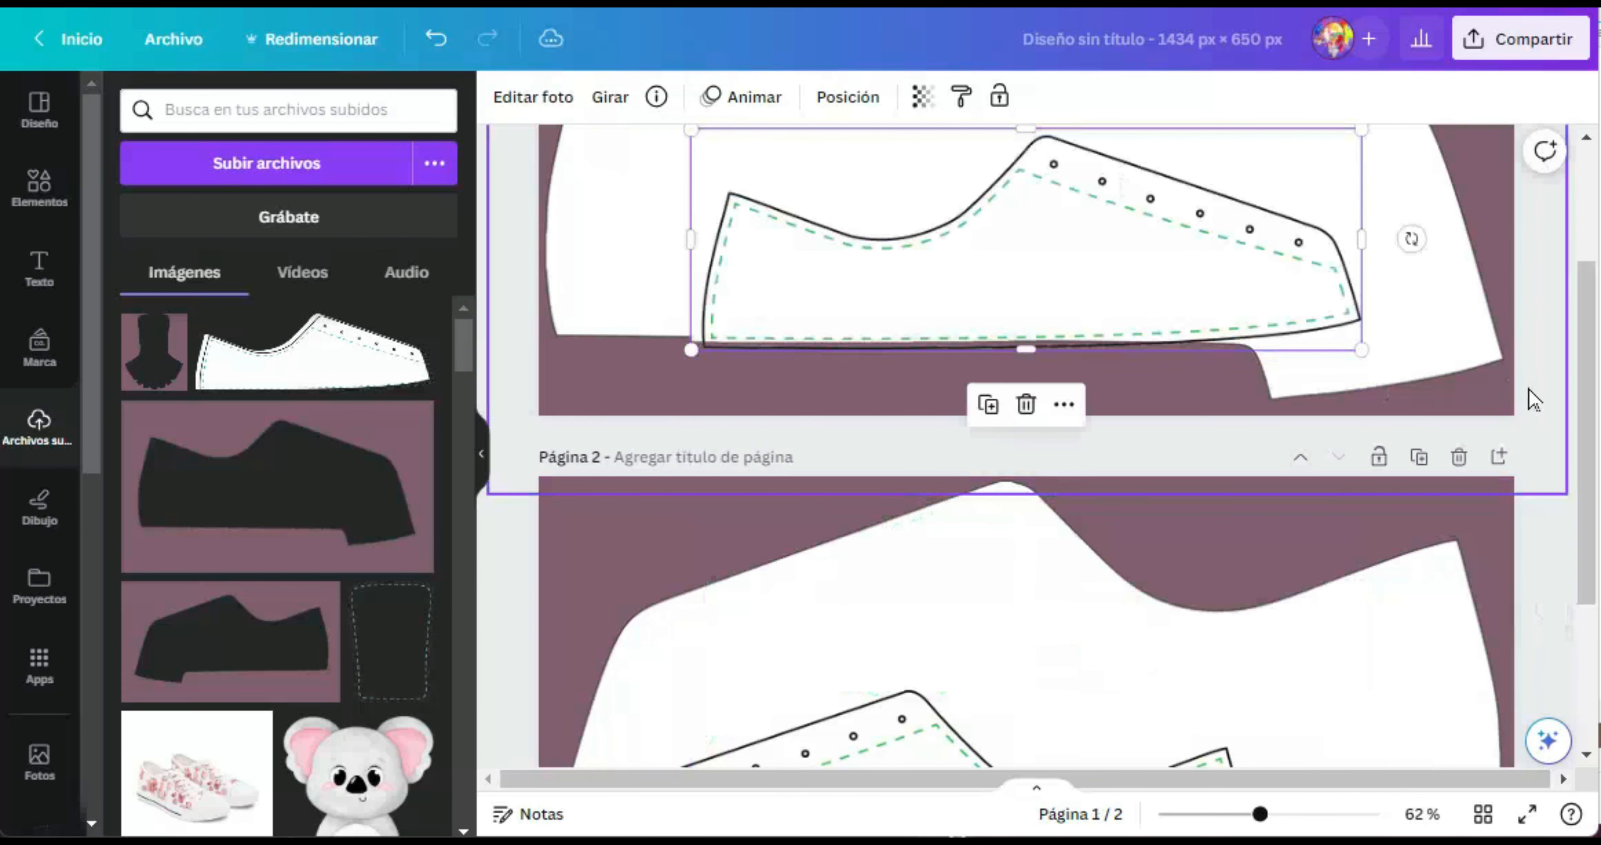
scroll(1529, 398, up, 3)
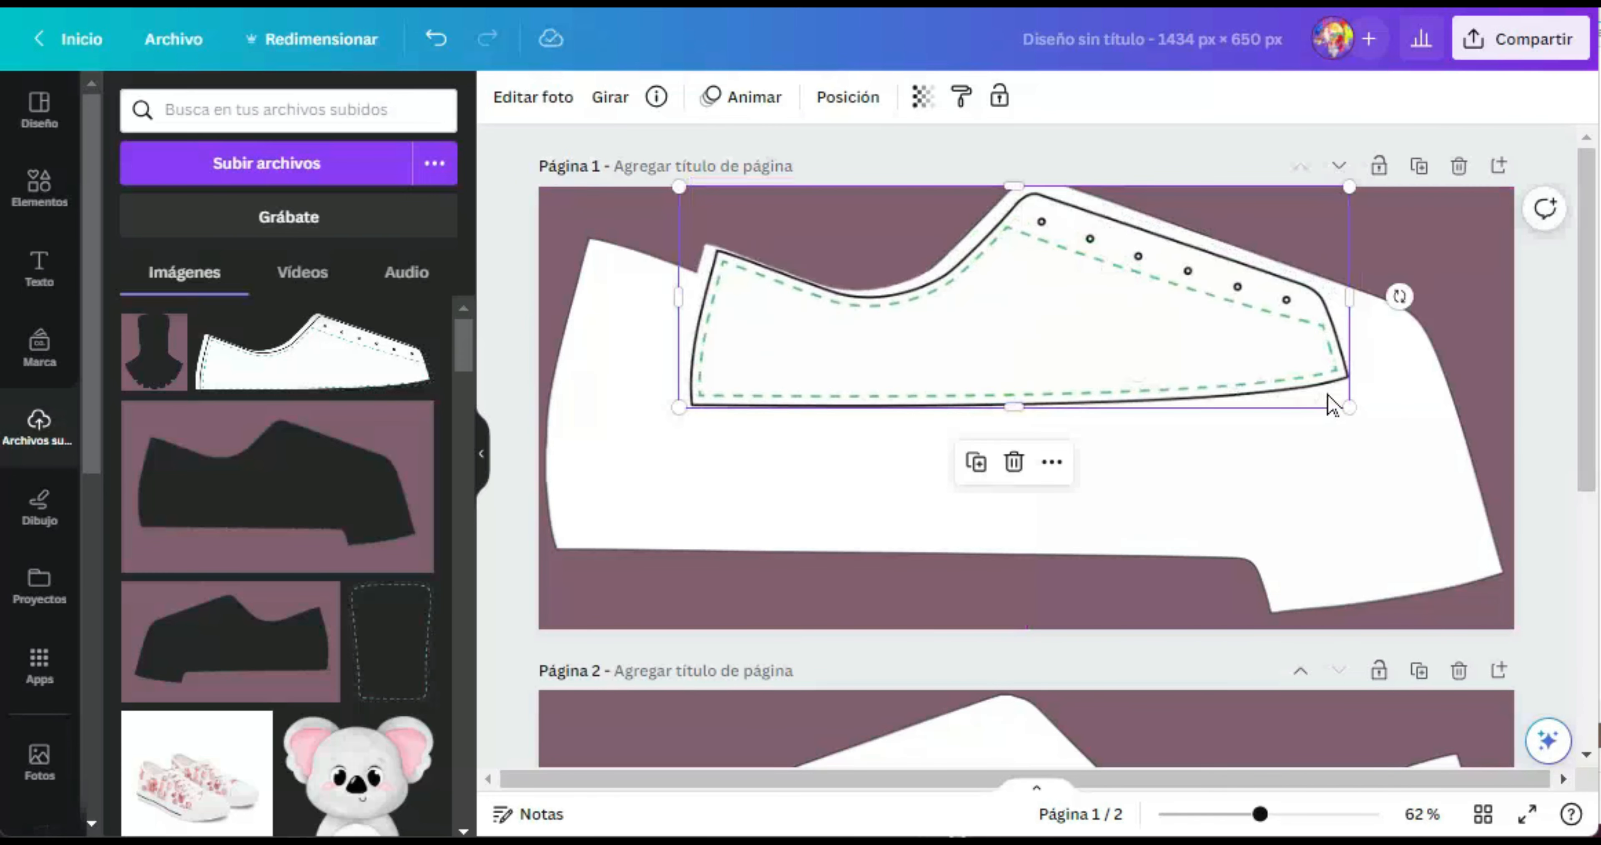
drag(1346, 404, 1504, 563)
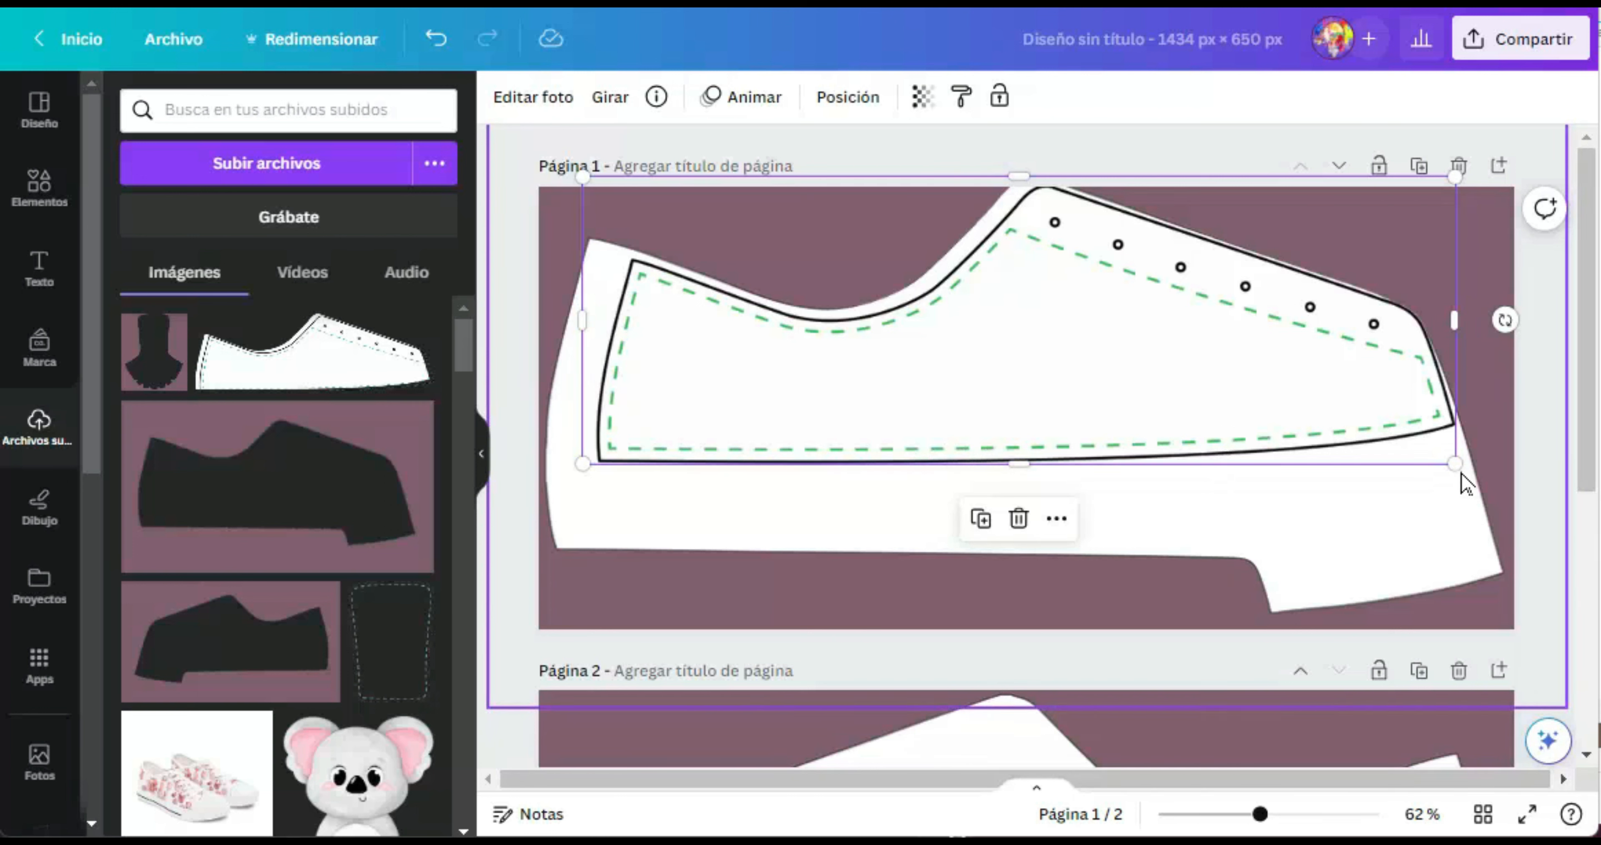
drag(1304, 375, 1297, 374)
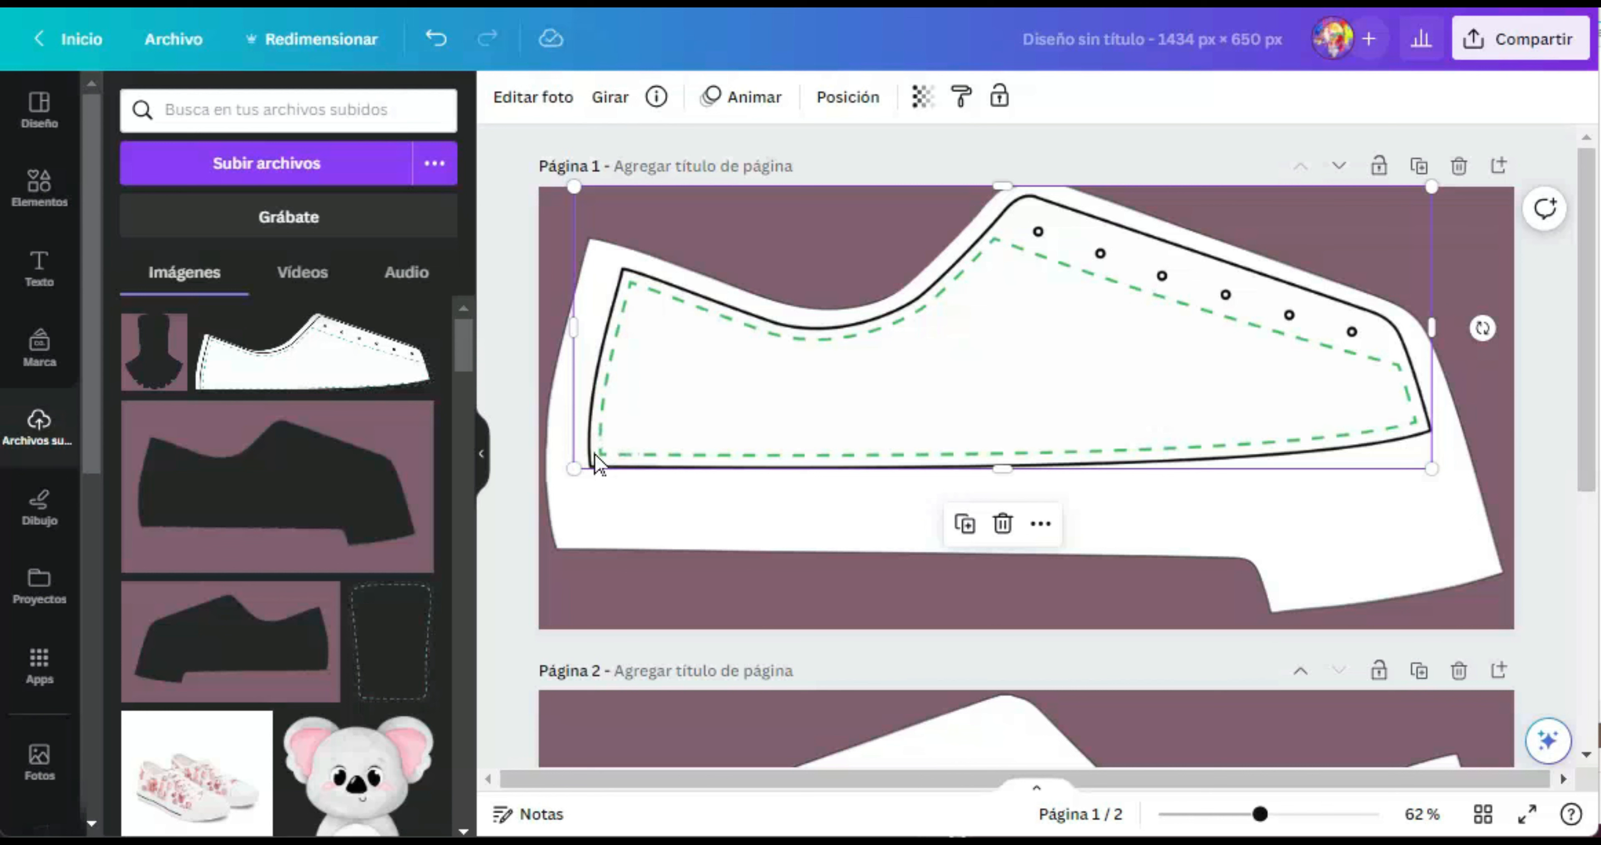
drag(594, 454, 616, 449)
Set the height of the stitch outline on page 1 to exactly 404 px
click(848, 97)
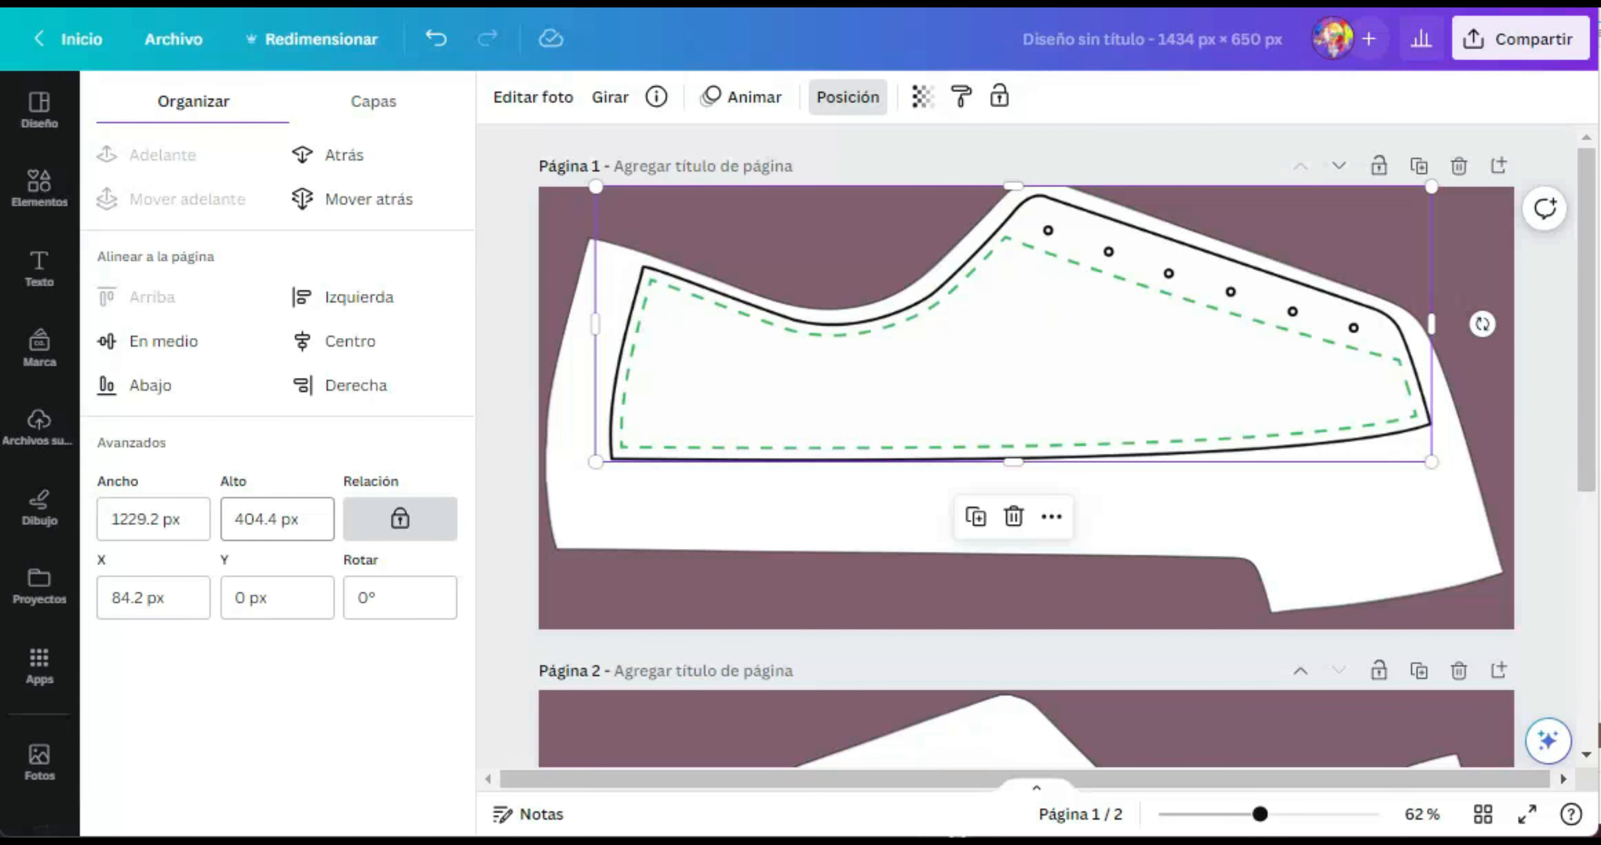
click(304, 520)
text(404)
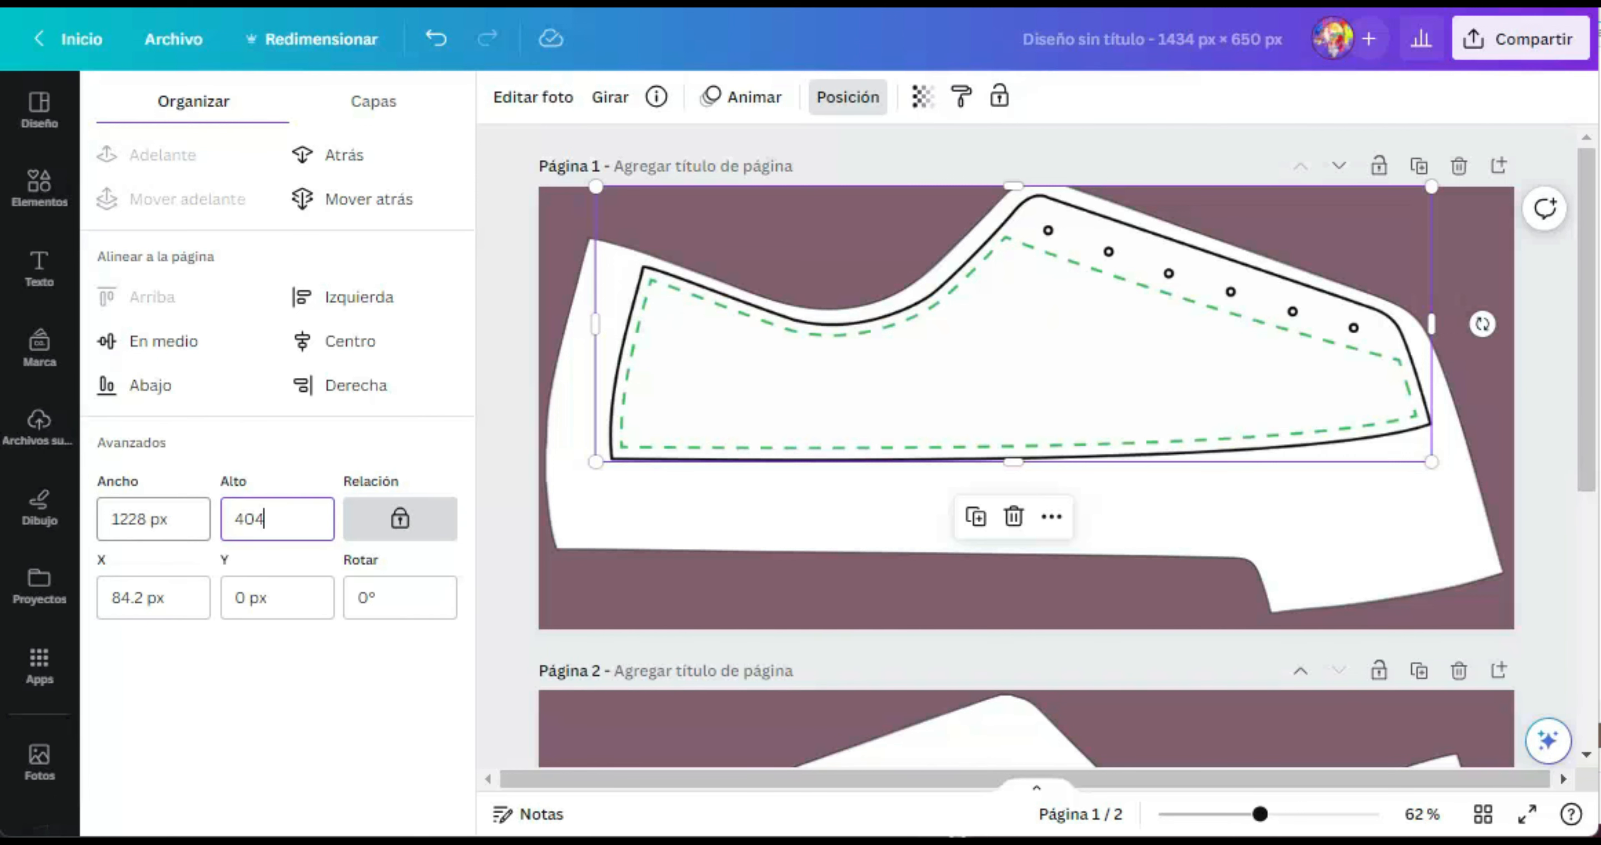
key(Return)
Set the flipped stitch outline on page 2 to 404 px high and fit it inside the cut-out at about X 122, Y 20 px
drag(1587, 440, 1590, 609)
click(830, 724)
click(277, 519)
text(40)
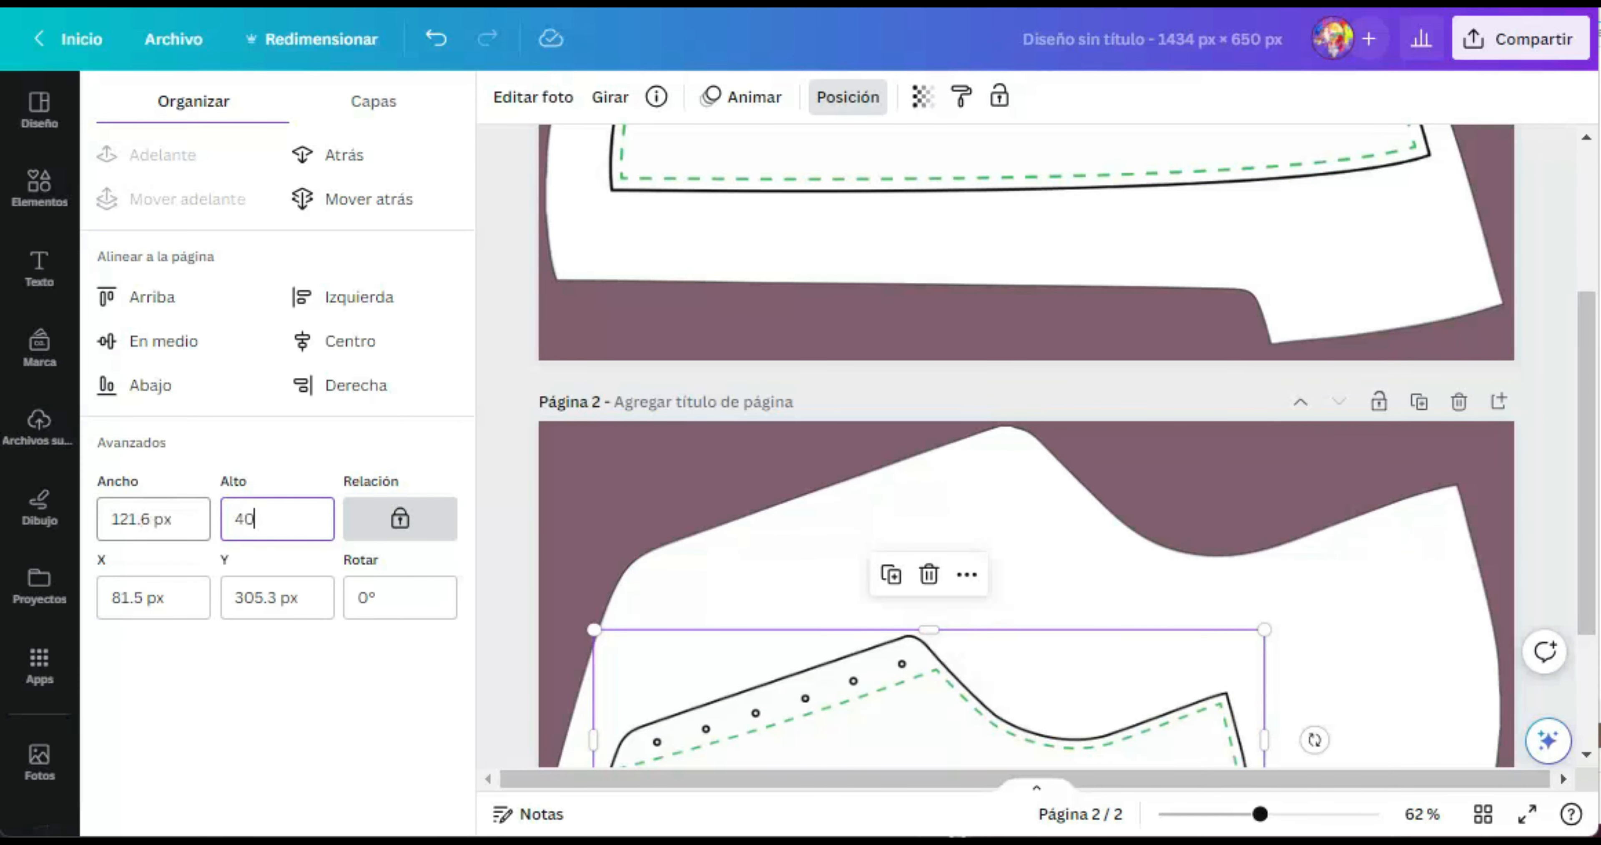
key(Return)
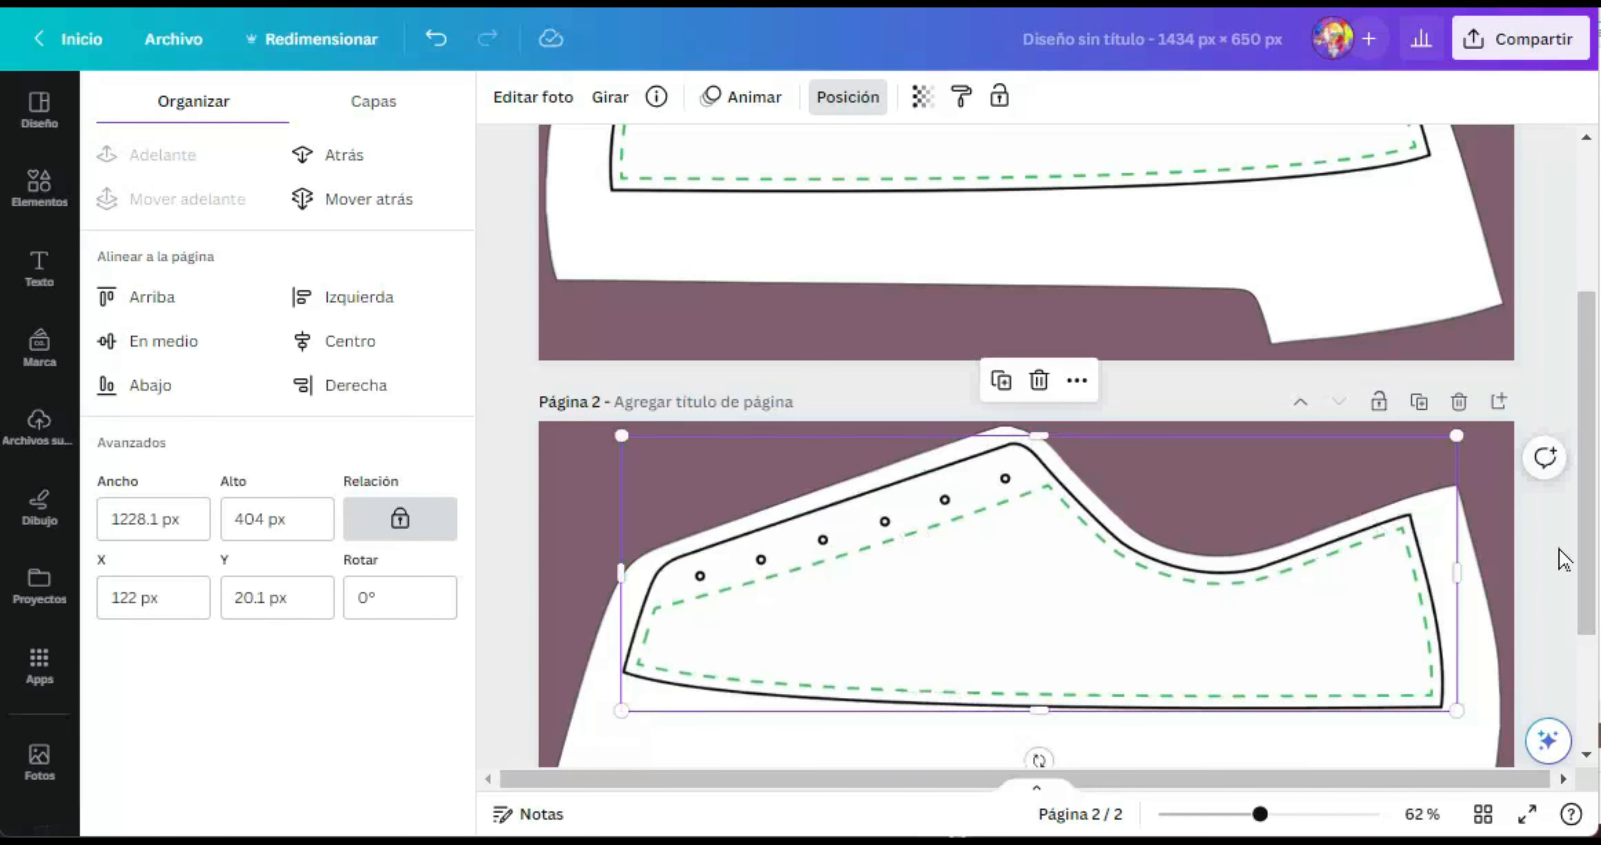
drag(1592, 539, 1594, 644)
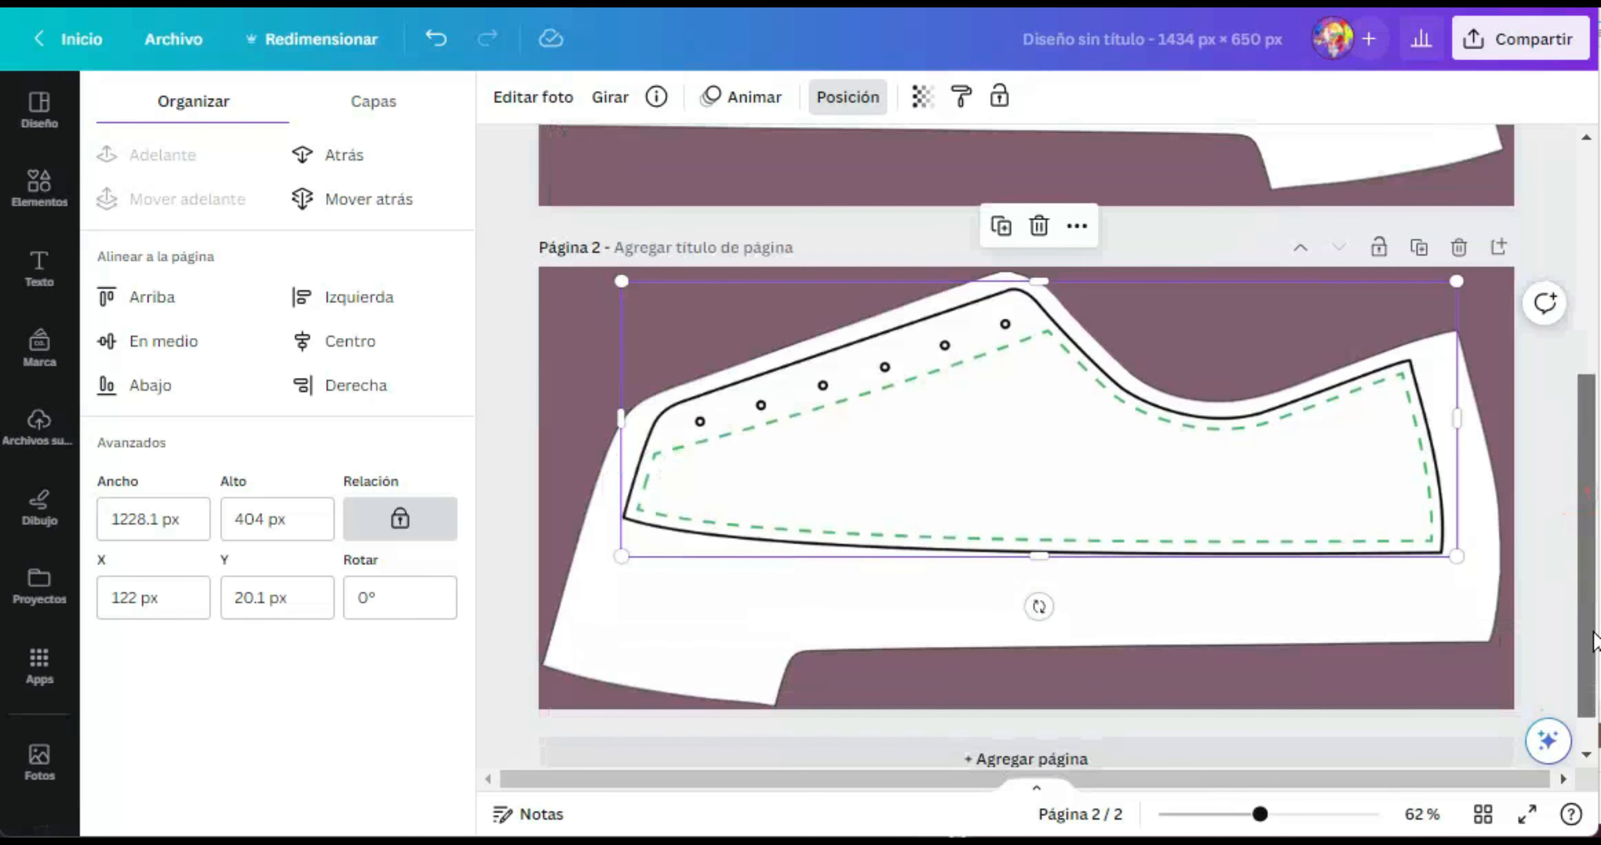
click(1299, 689)
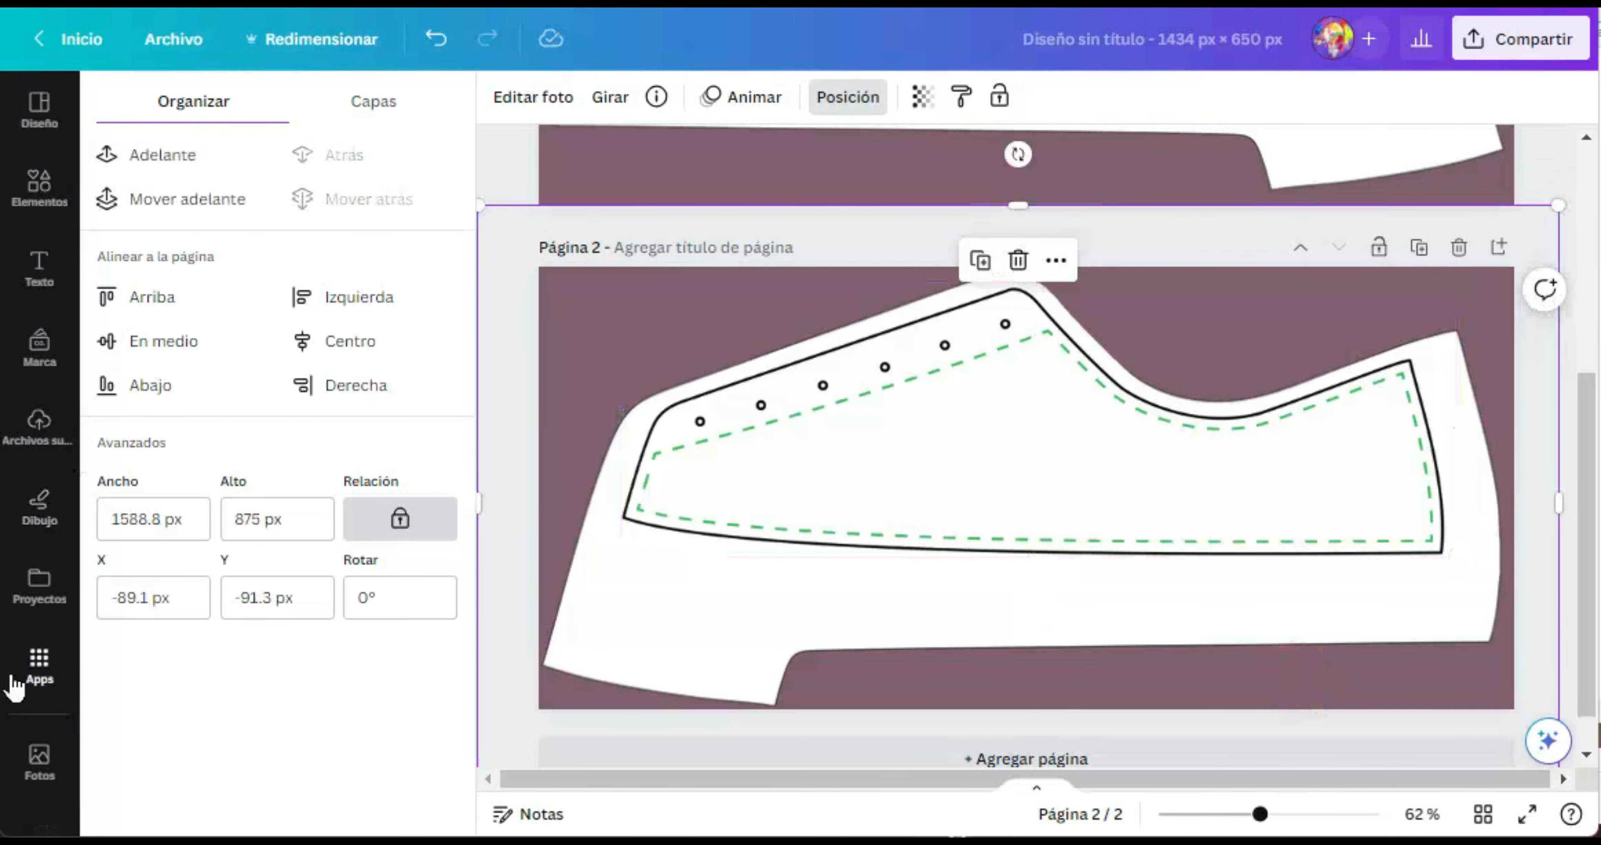
Set the recently used hexagon patchwork photo as the background of page 2 and center the stitch outline horizontally
click(39, 764)
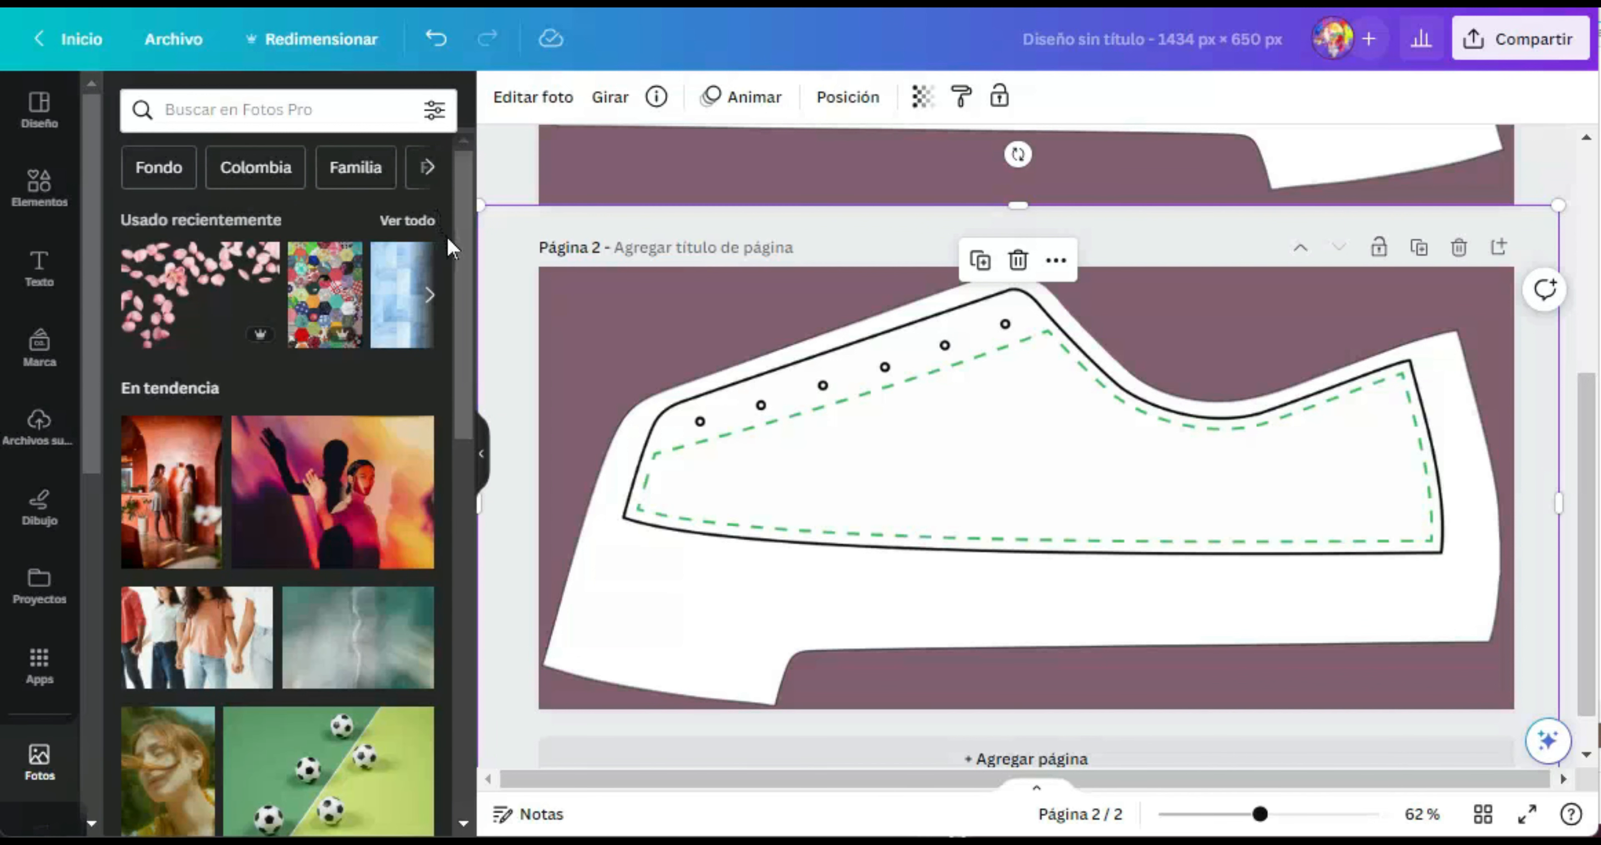
click(323, 314)
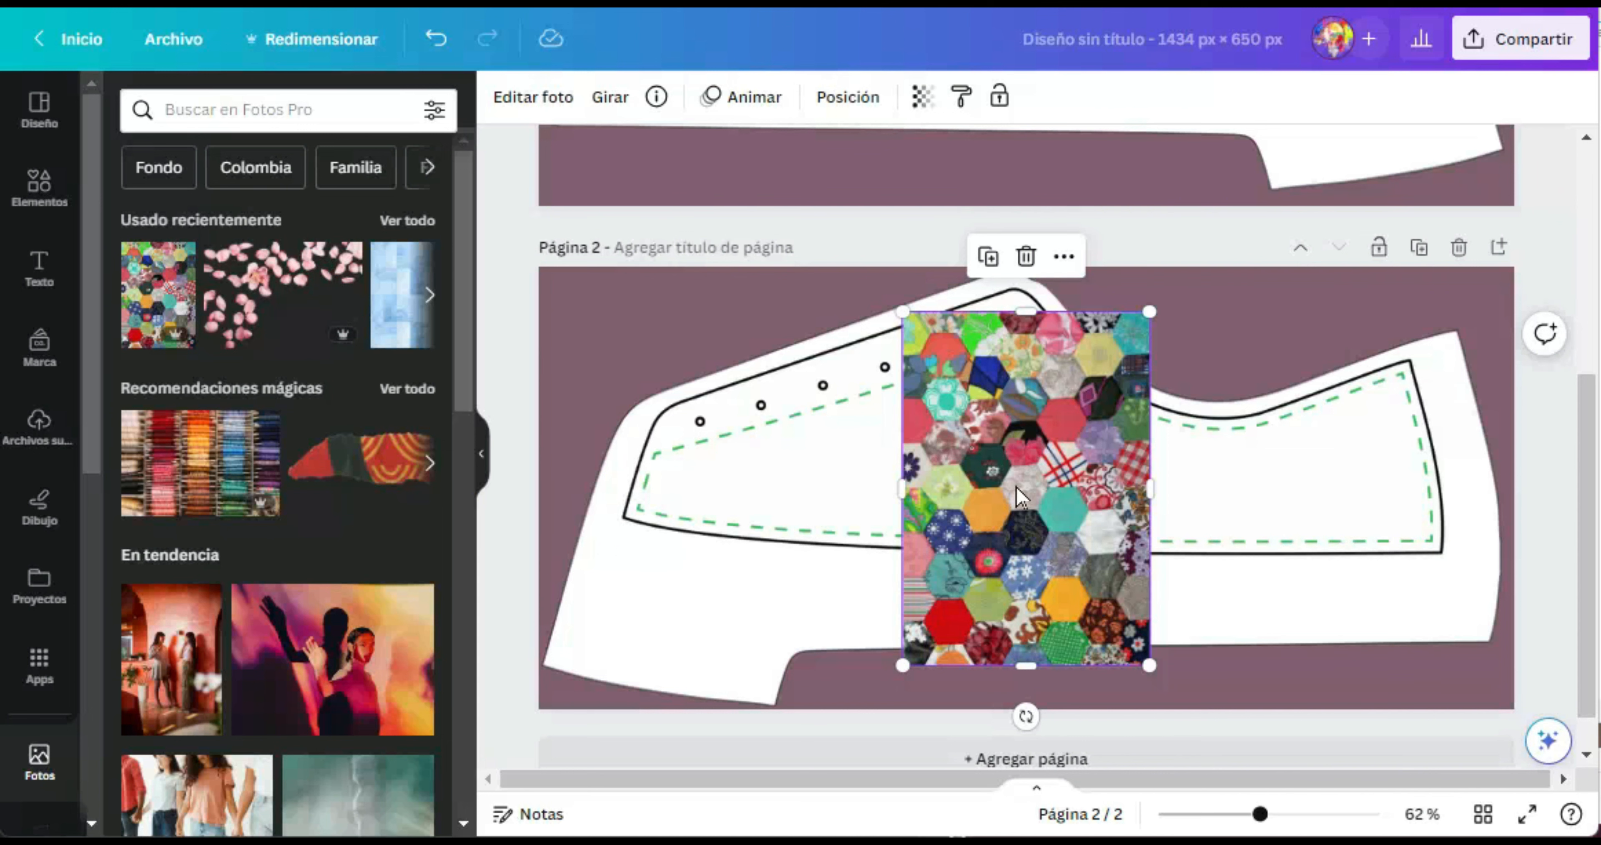
right_click(1010, 475)
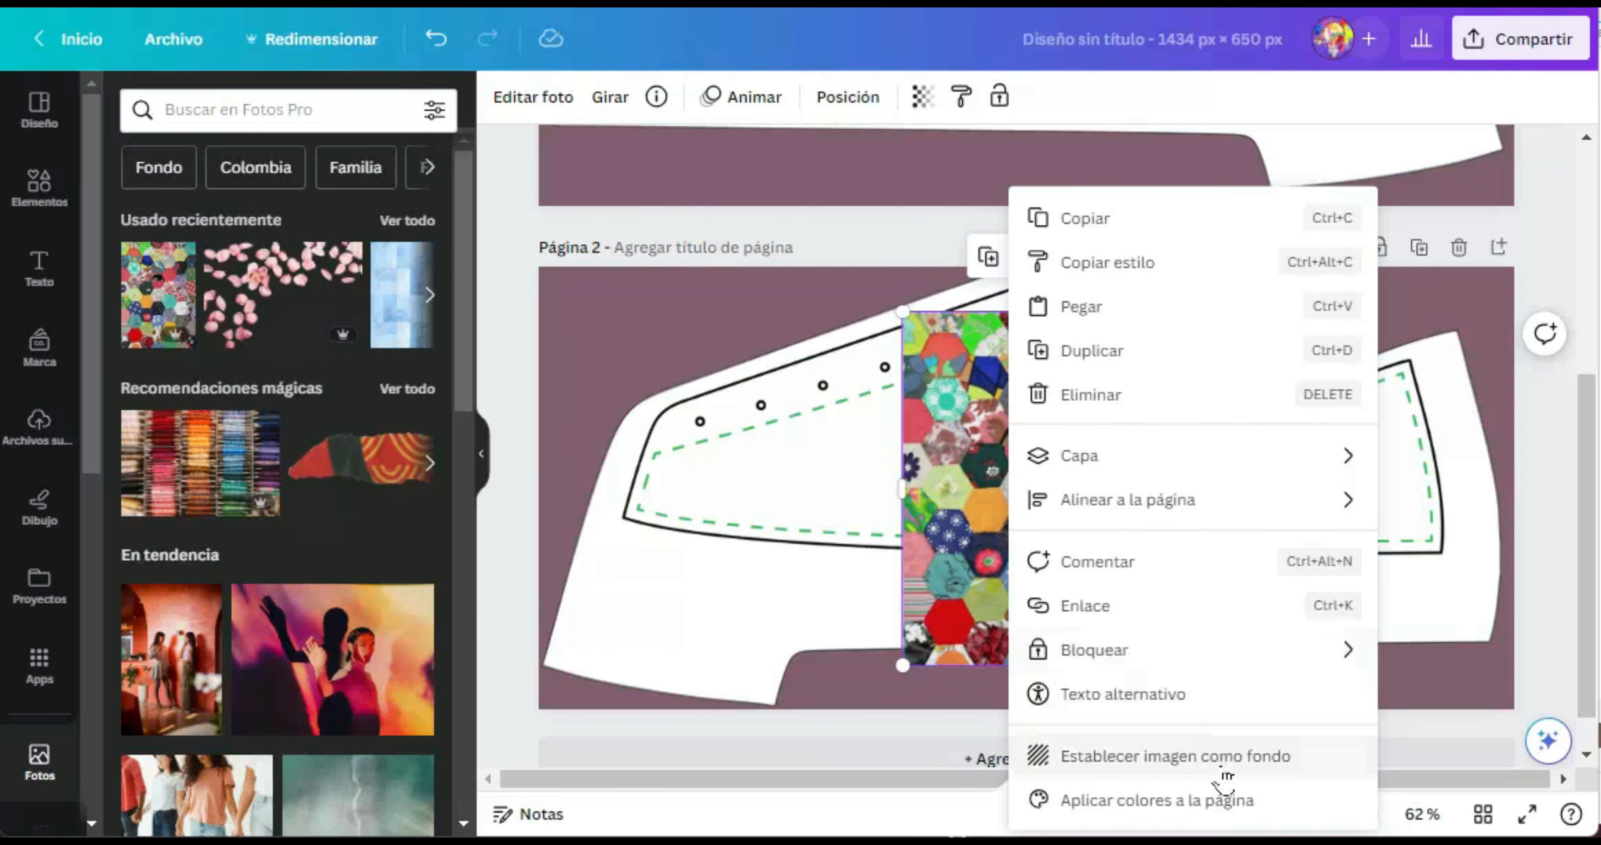
click(1137, 759)
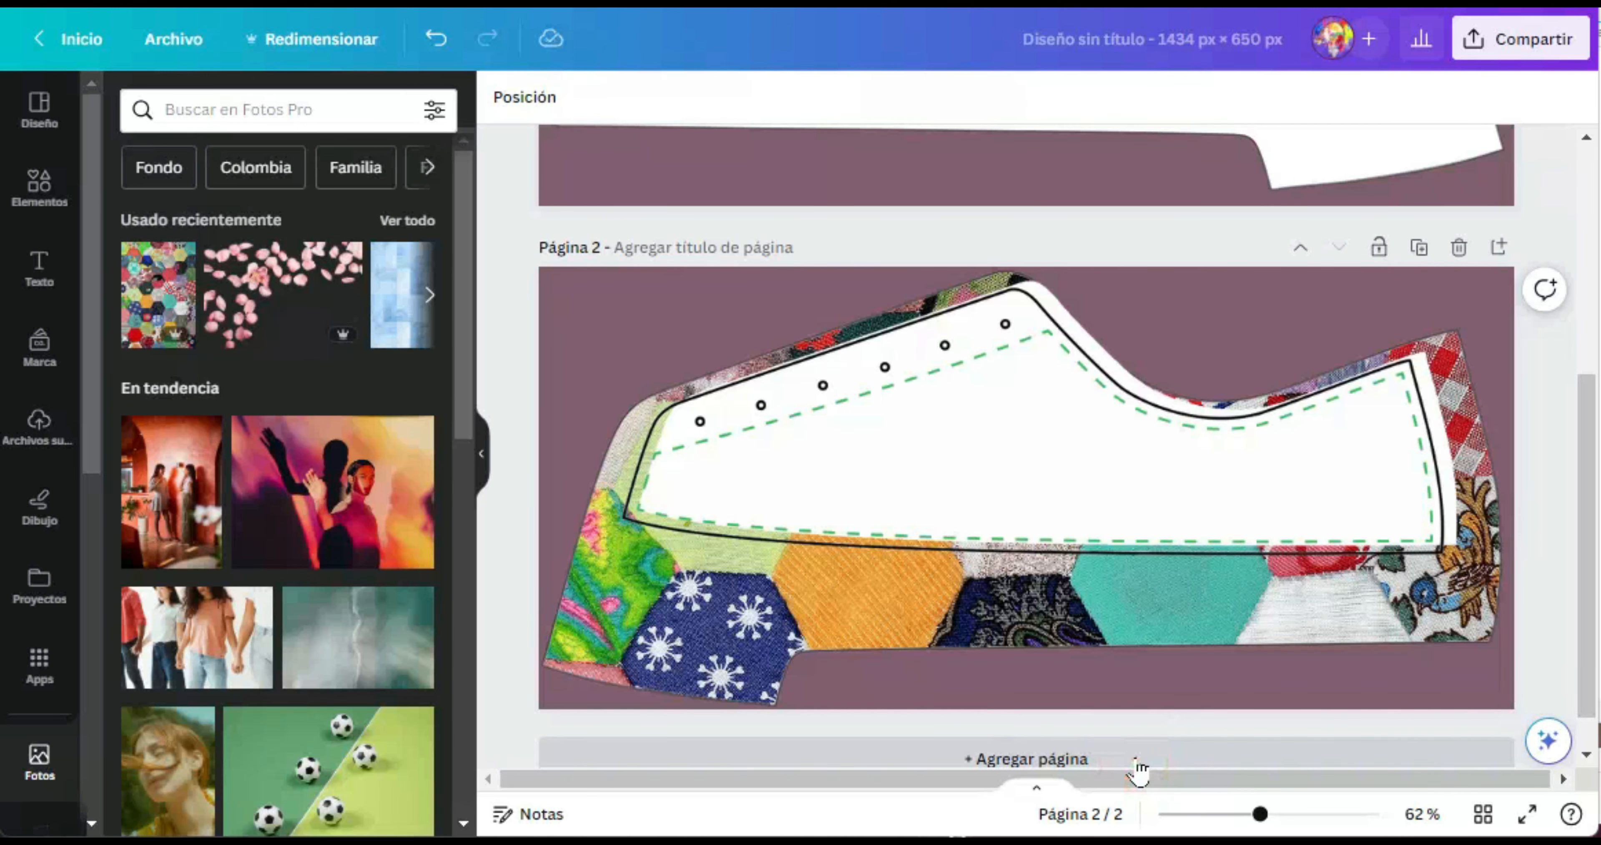
drag(1215, 487, 1207, 488)
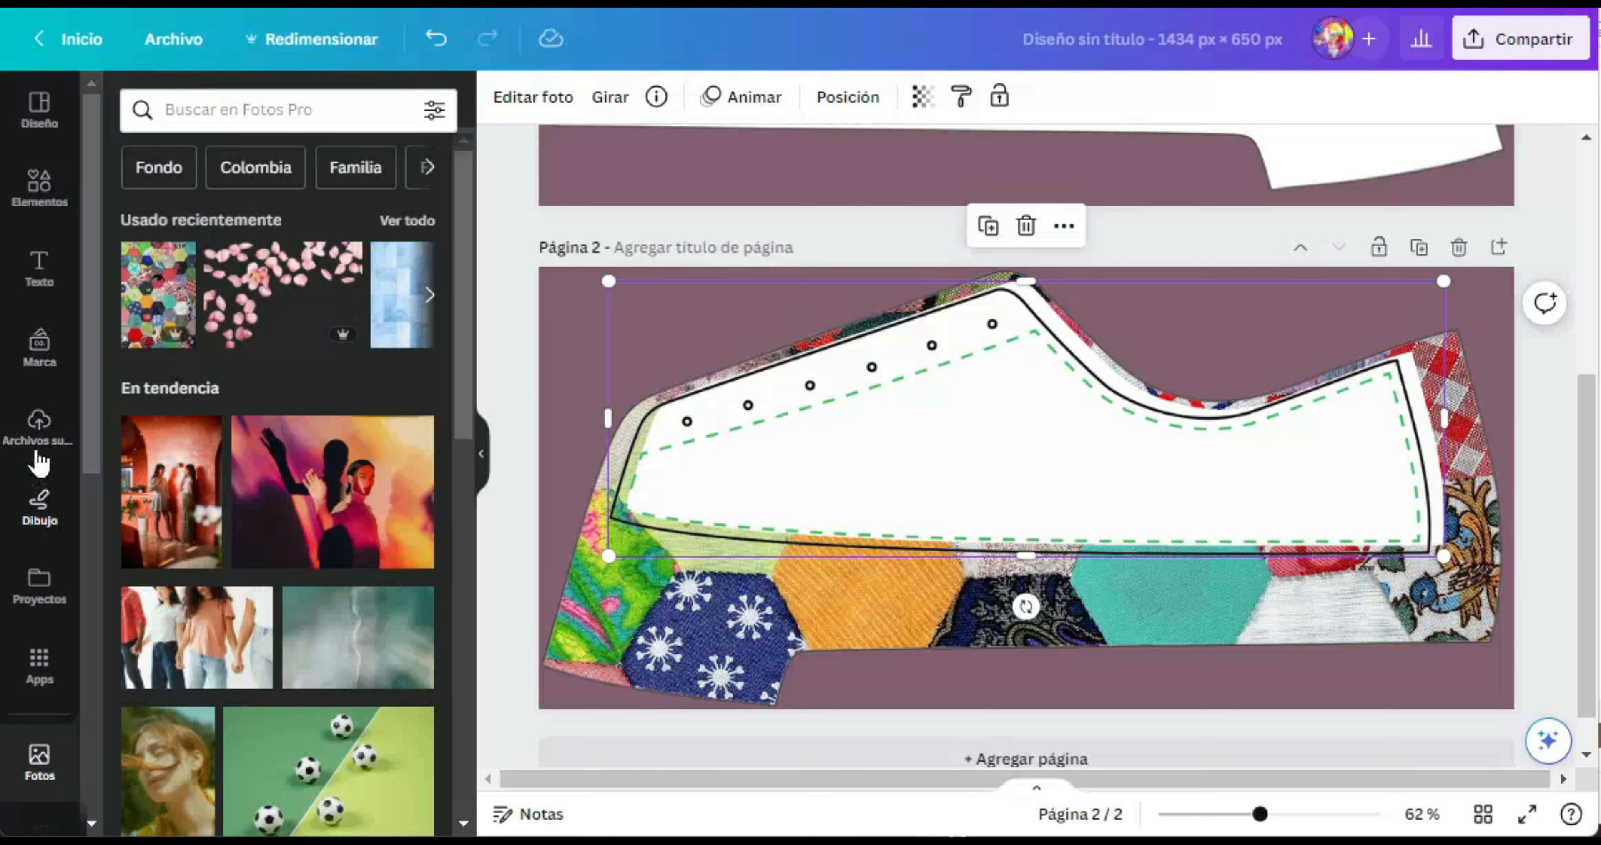
Add a default title text box over the shoe on page 2, plus the Beach Please font combination
click(40, 273)
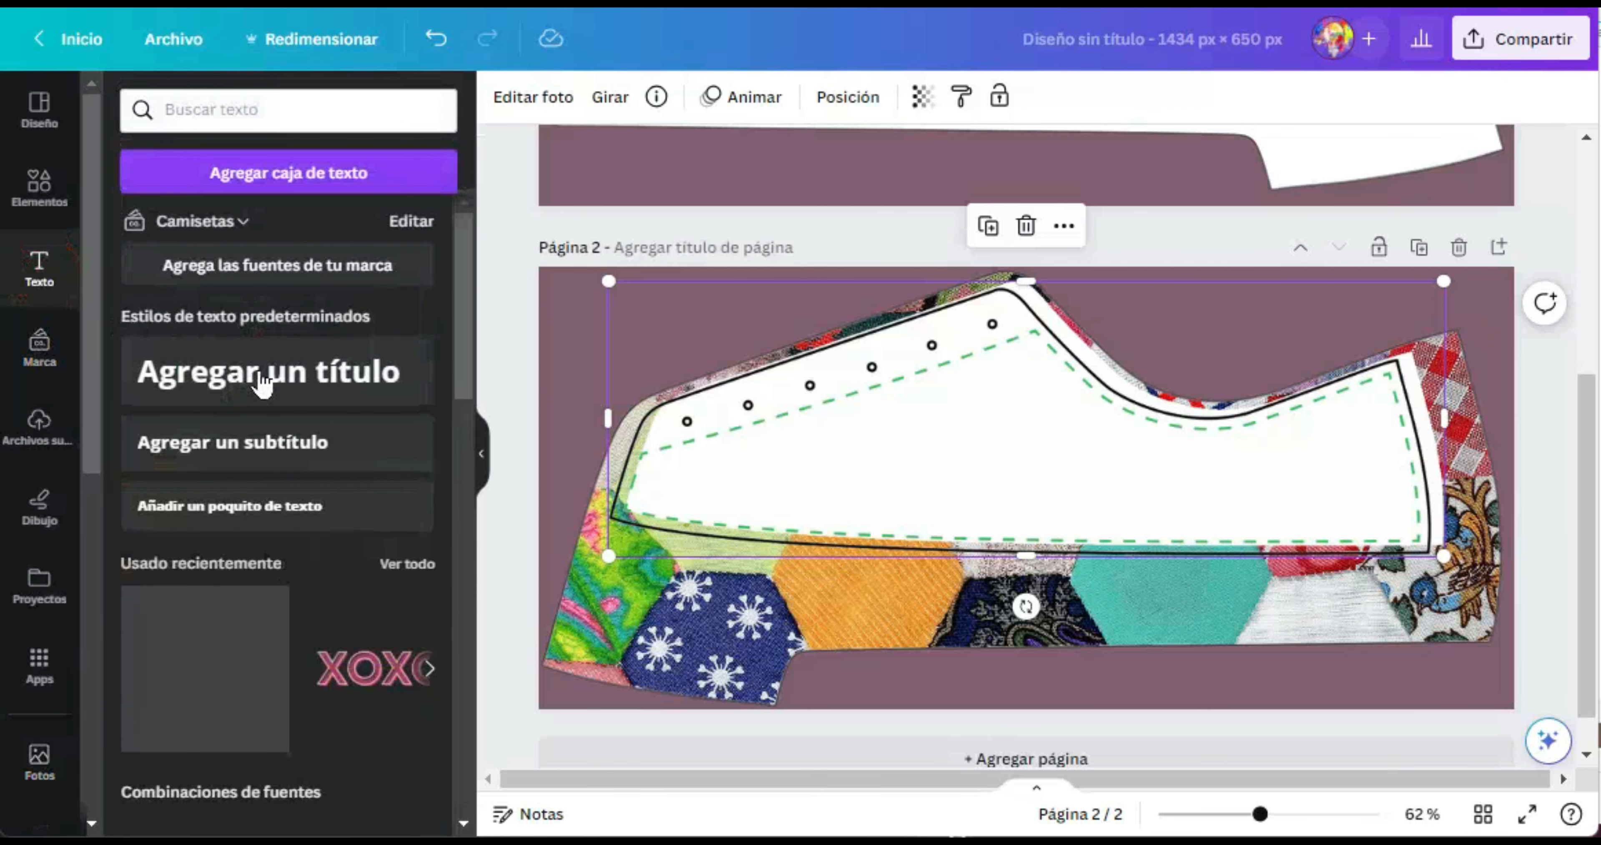
click(206, 369)
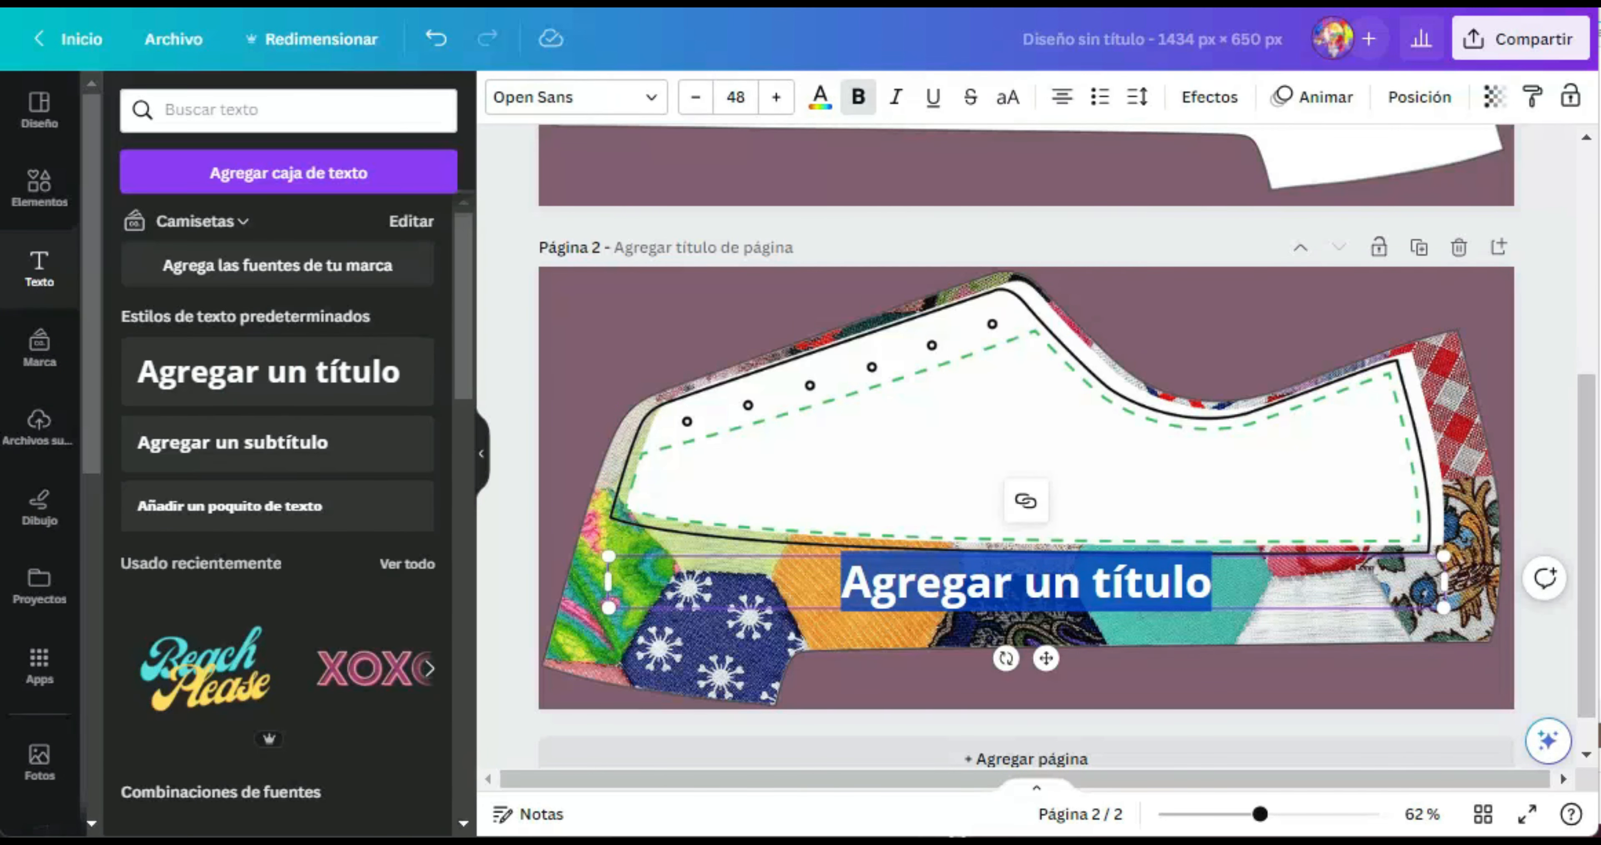
drag(987, 552, 1012, 447)
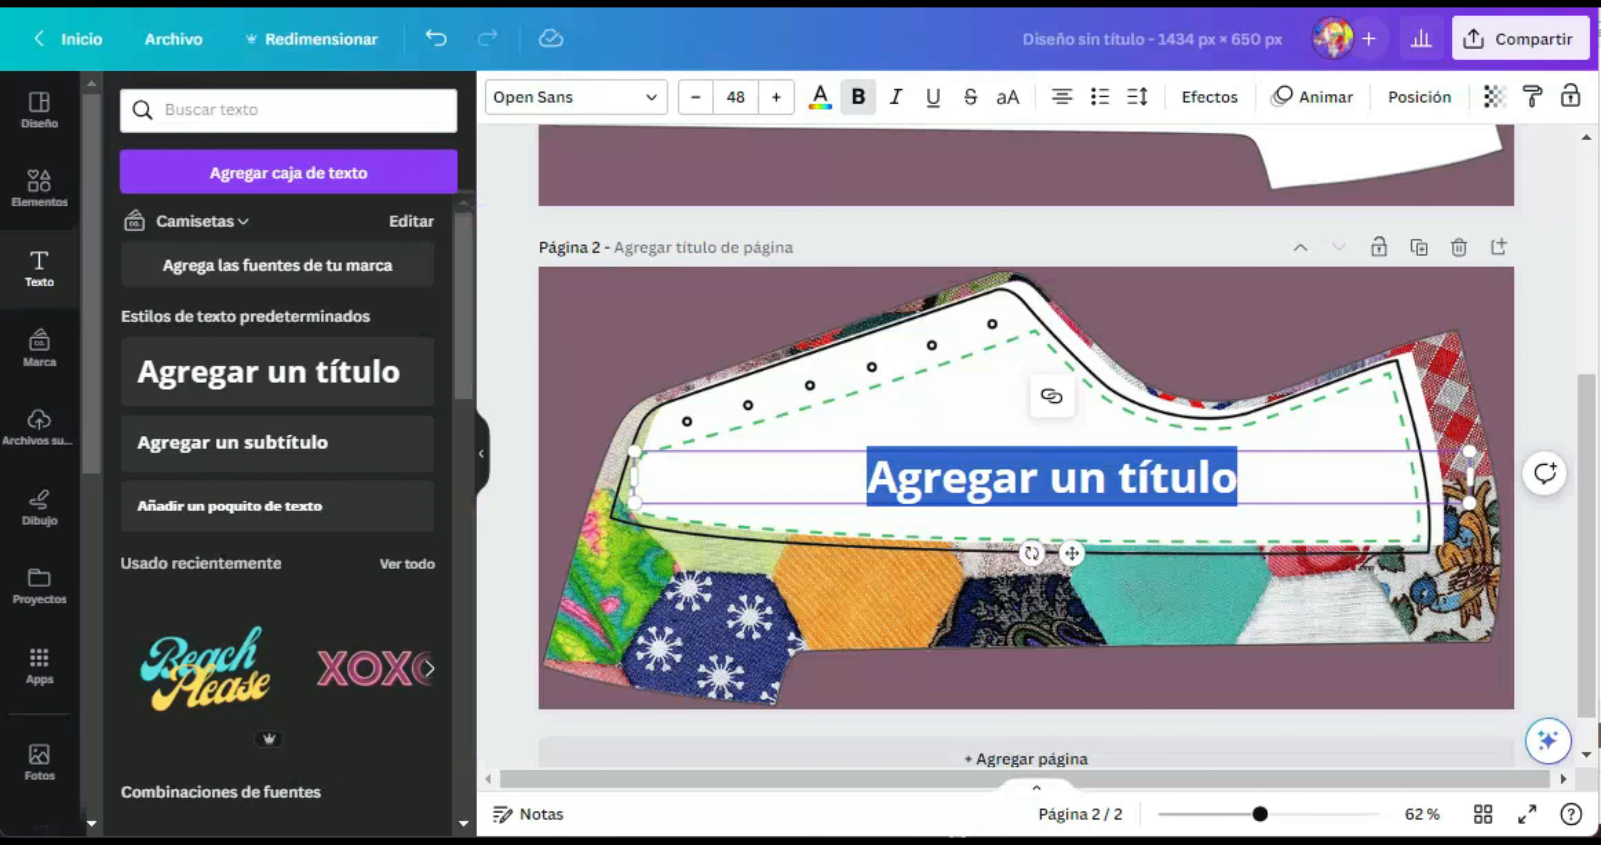
scroll(361, 438, down, 5)
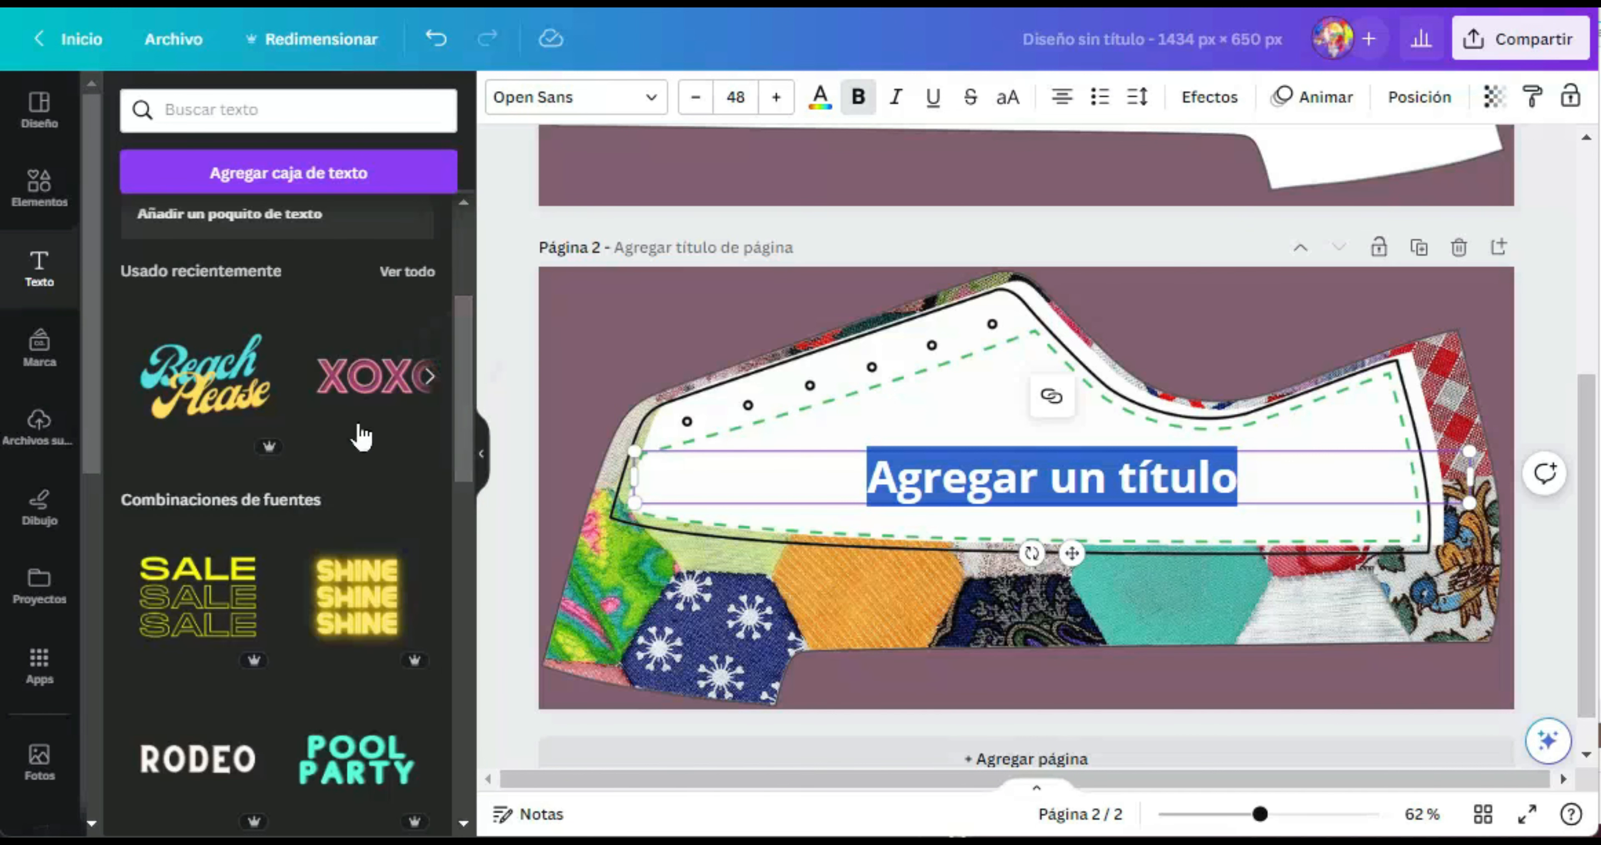
click(193, 397)
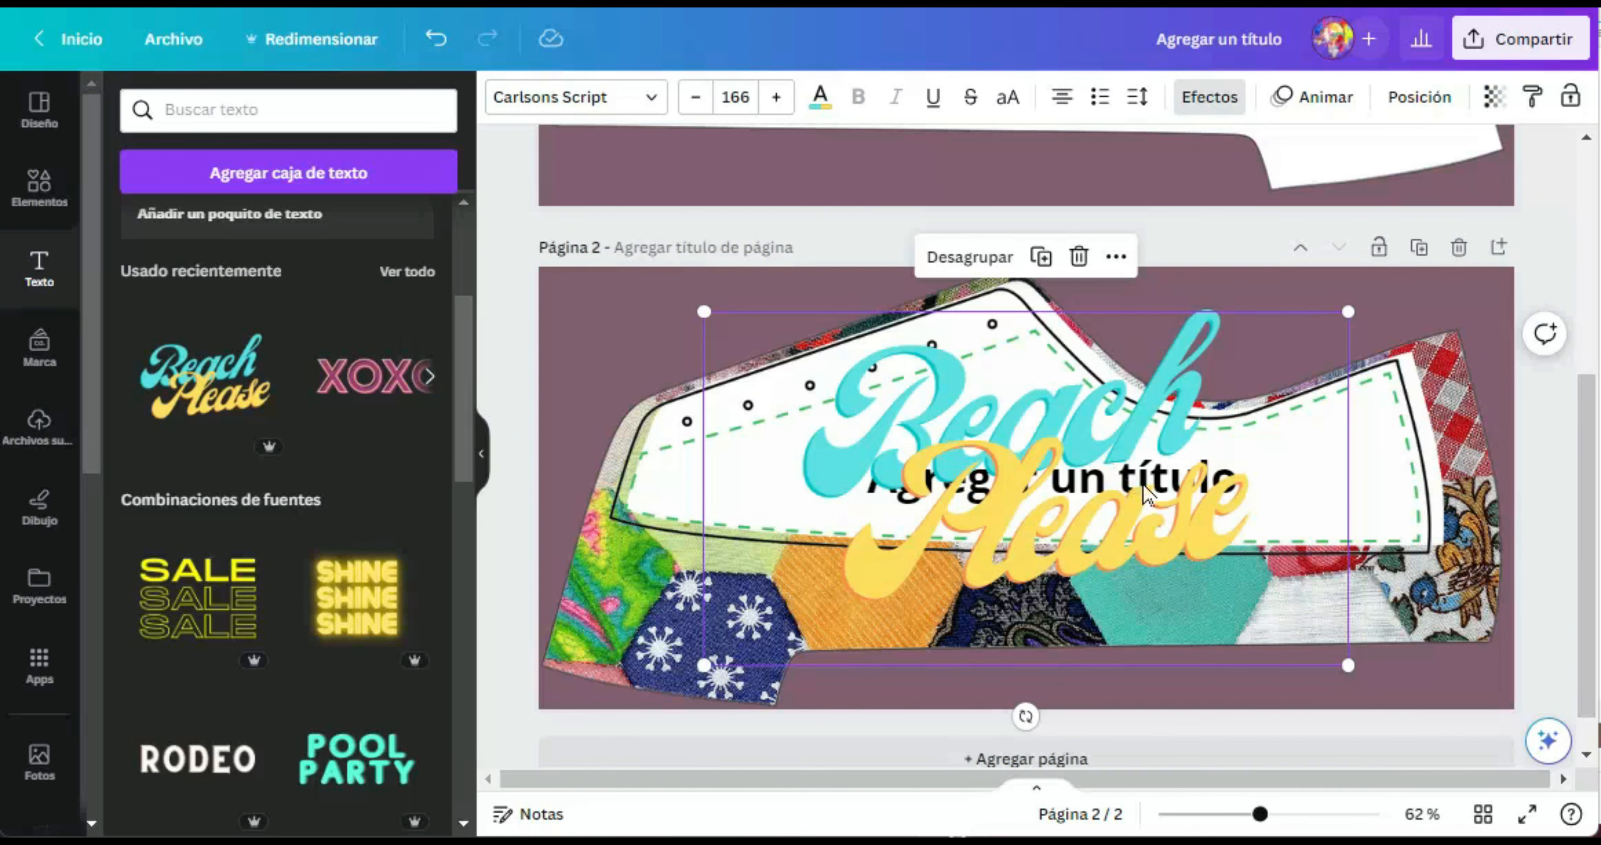
Change the font of the word Please in the Beach Please text group to TAN Mon Cheri
right_click(933, 429)
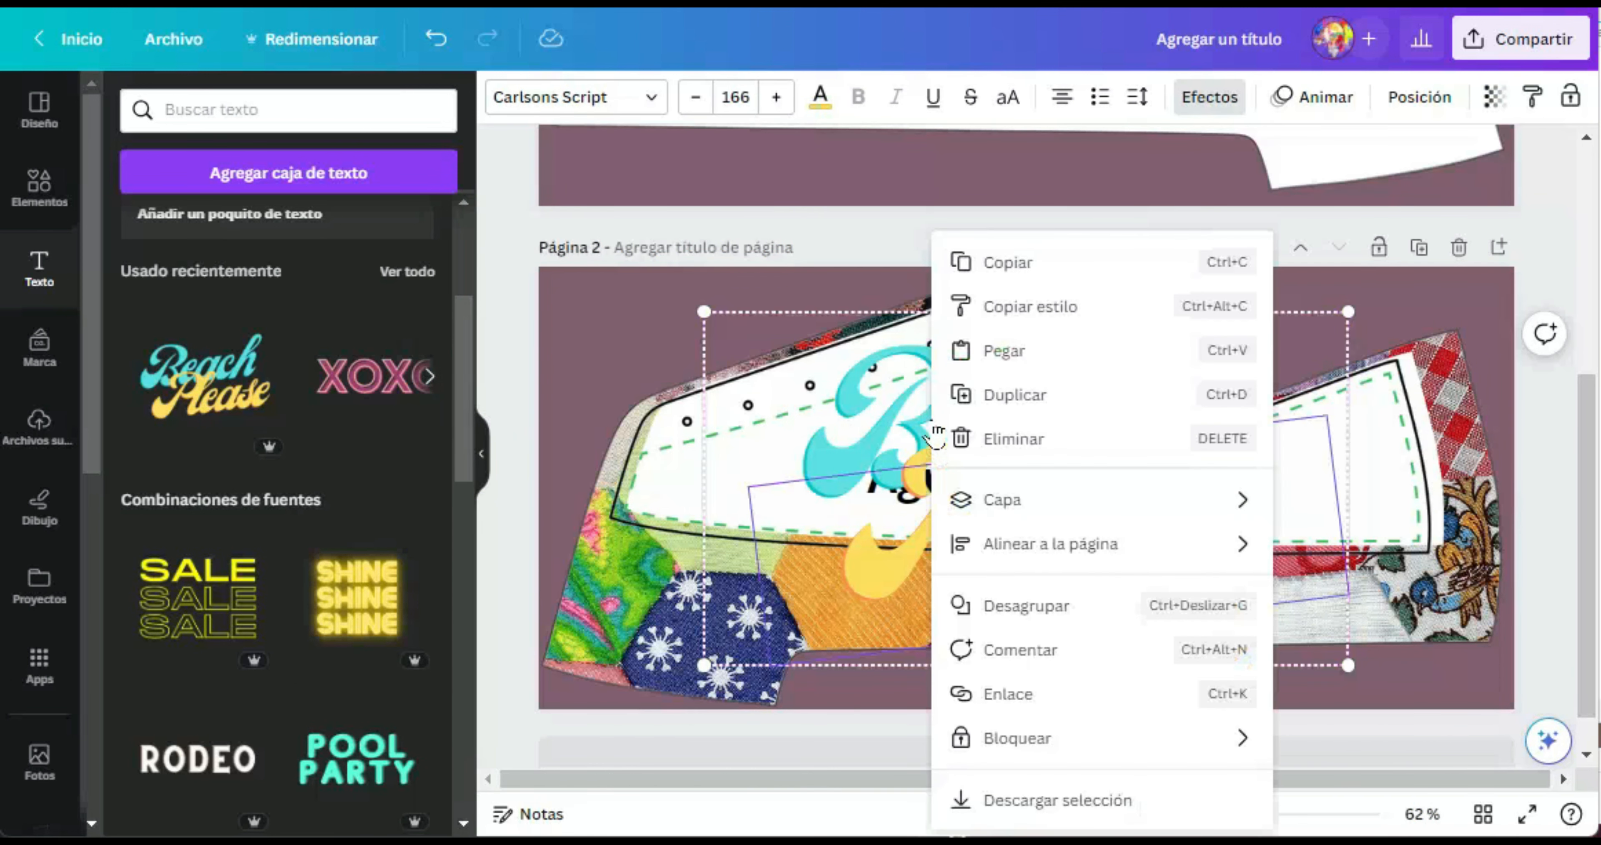
mouse_move(1053, 747)
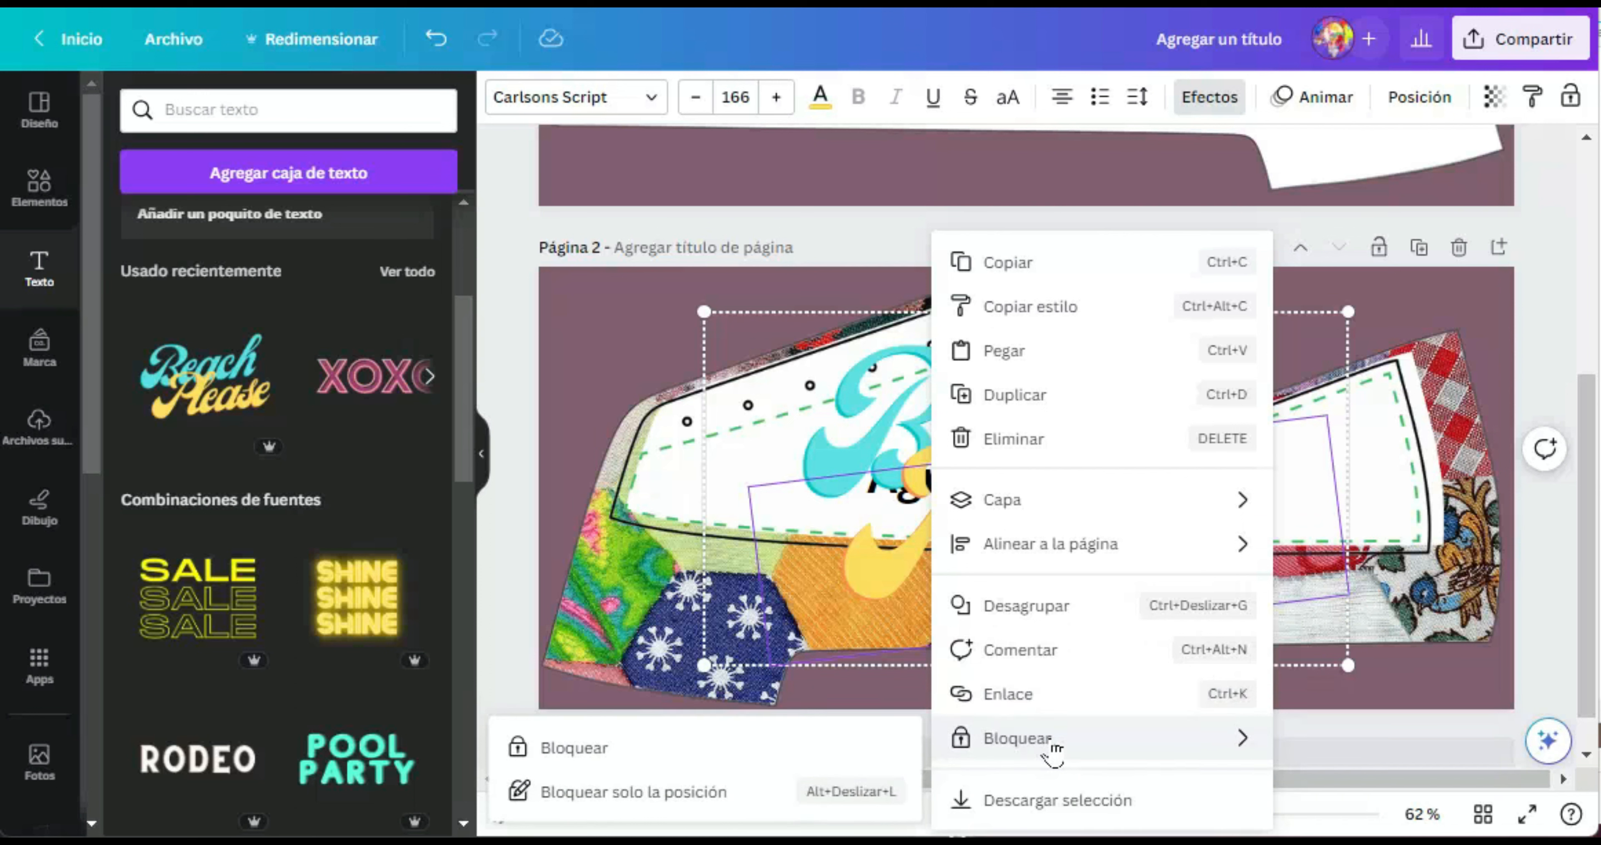
mouse_move(1129, 549)
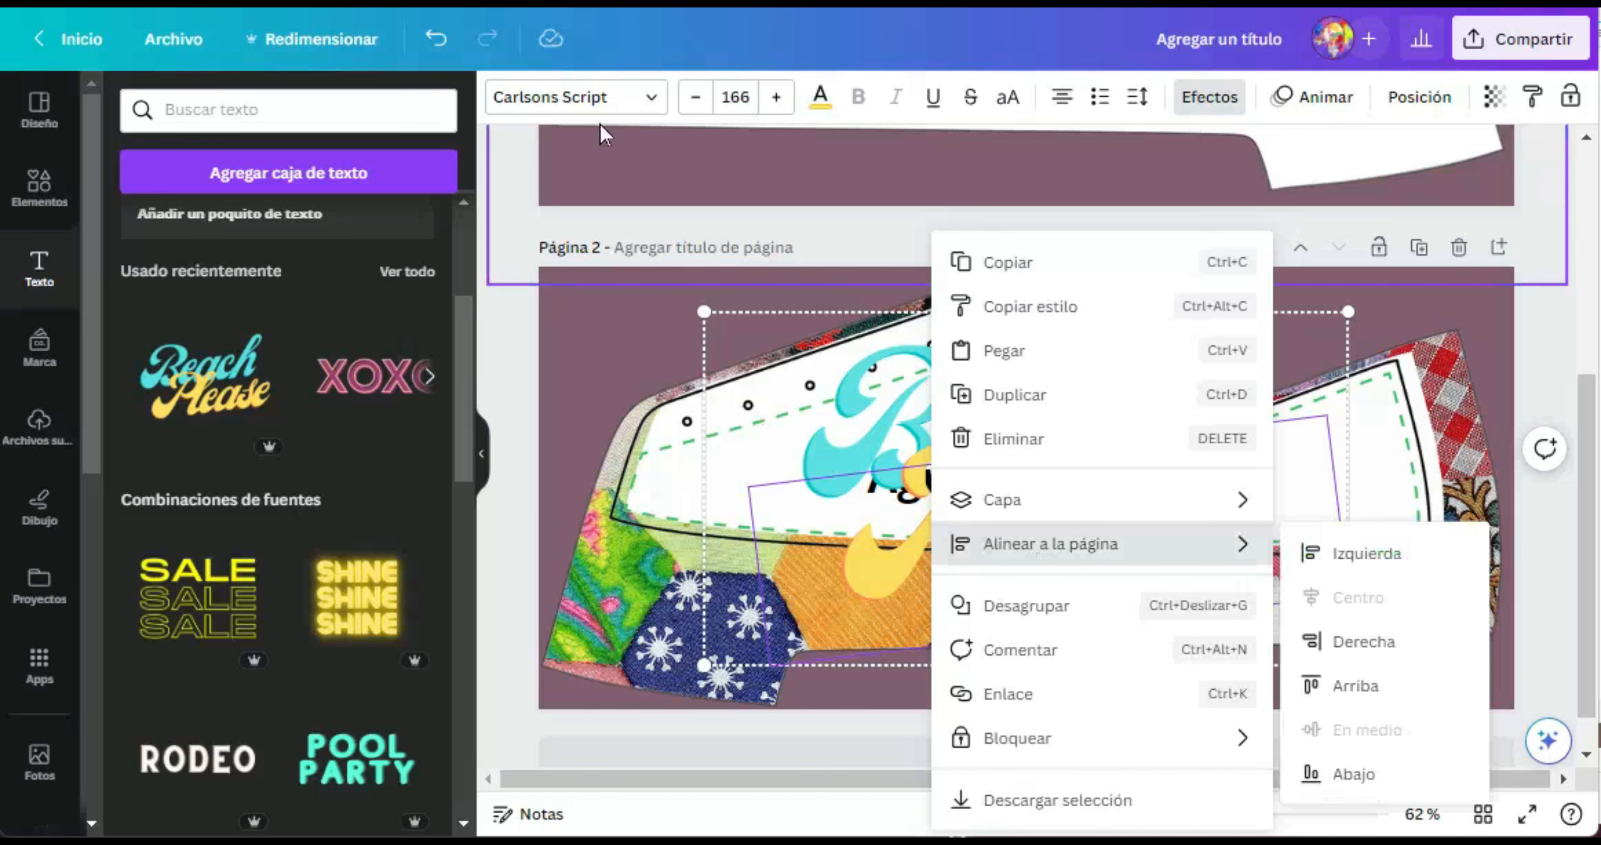
click(607, 96)
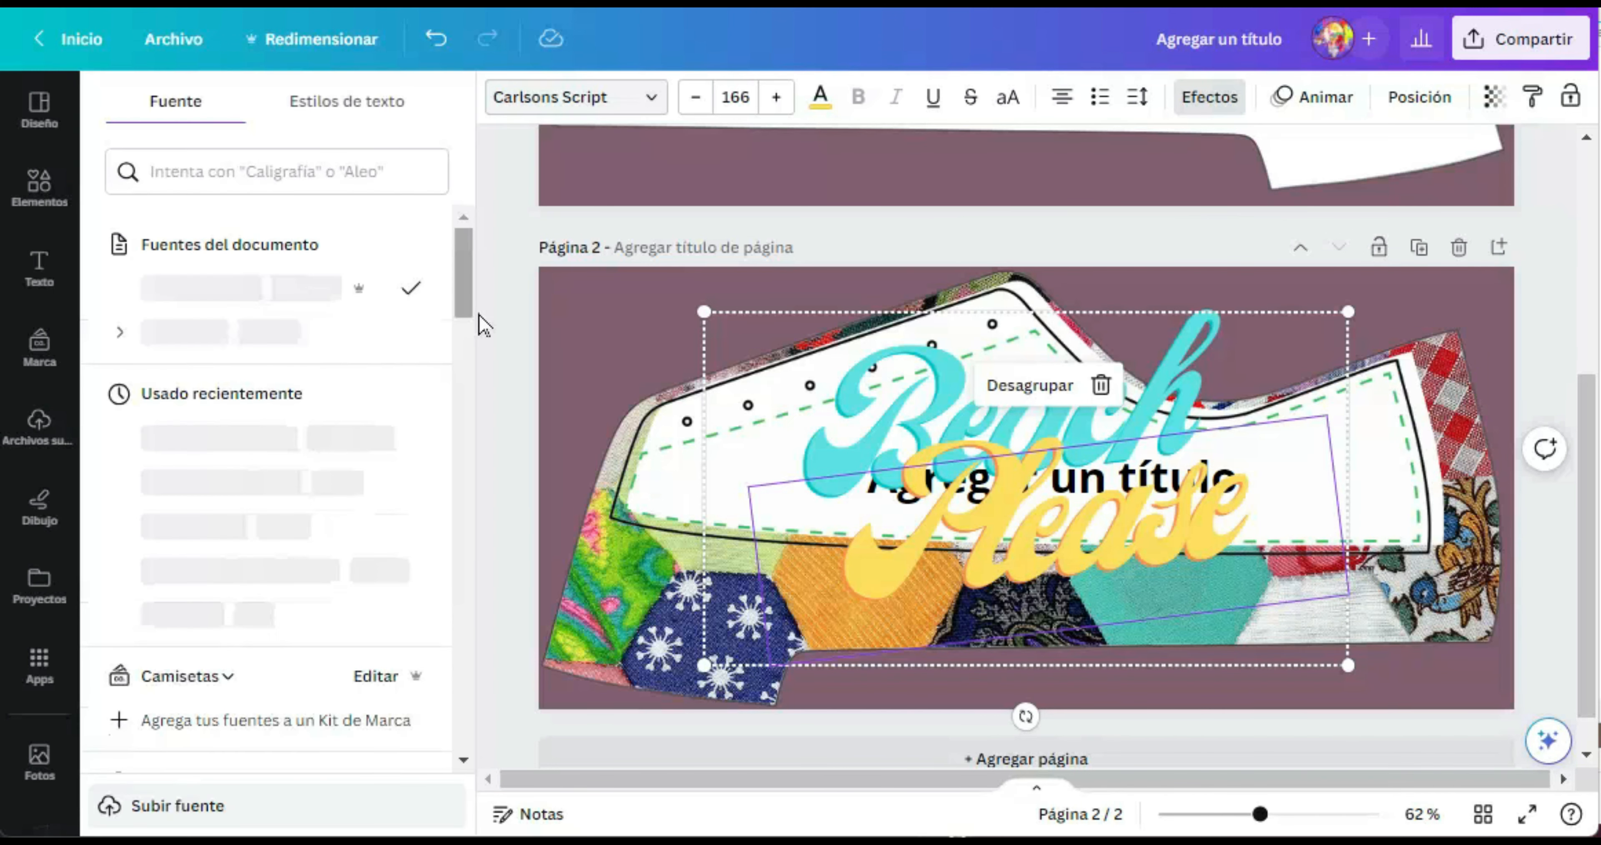
mouse_move(465, 261)
mouse_down()
mouse_move(467, 320)
mouse_move(458, 250)
mouse_up()
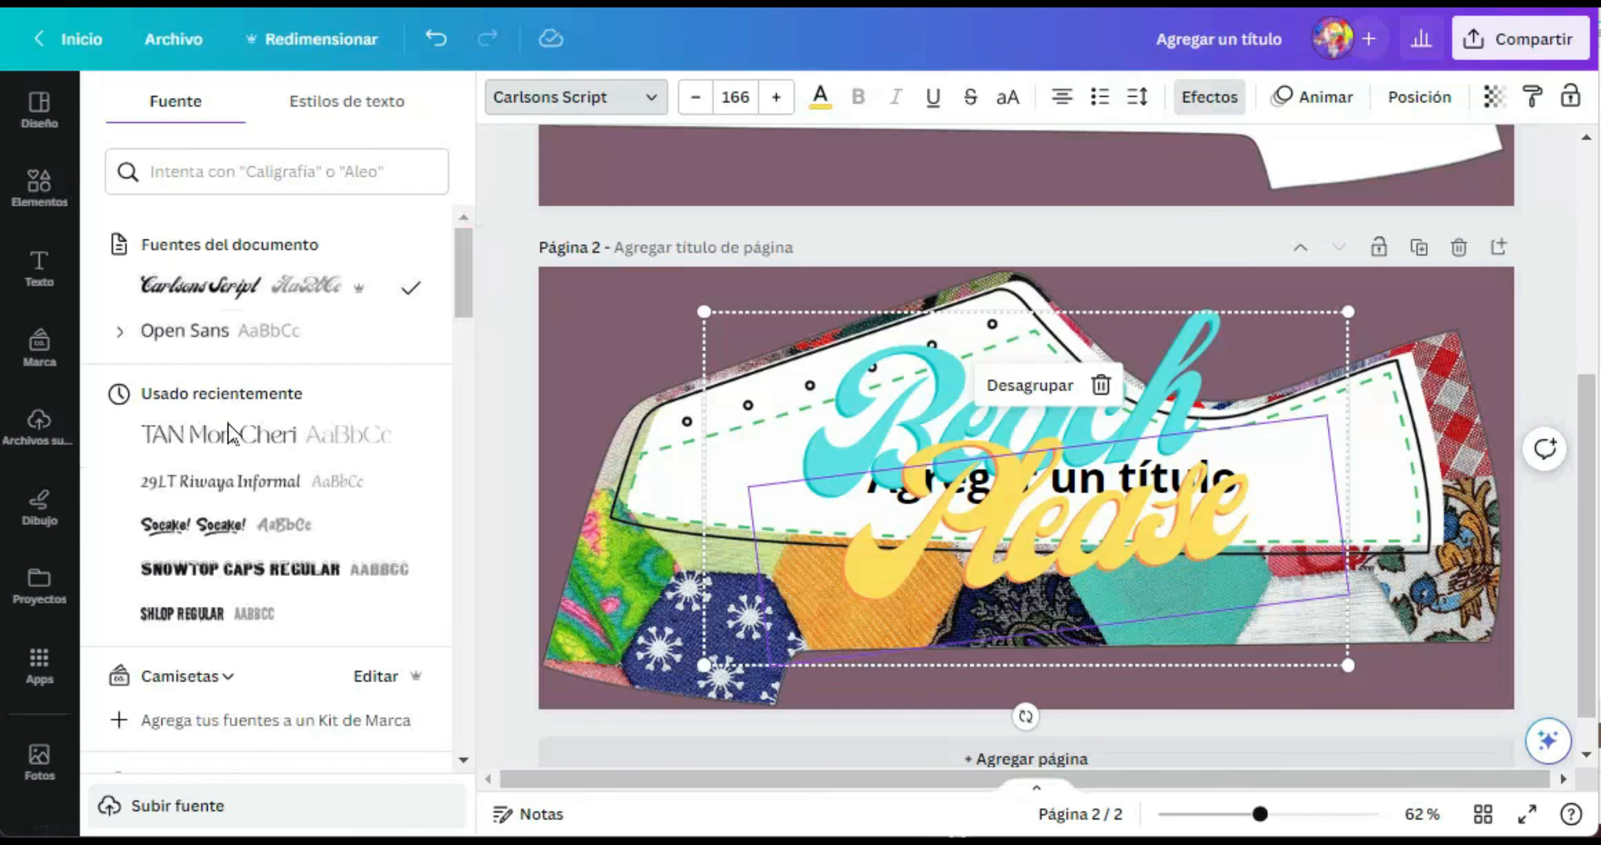
click(205, 434)
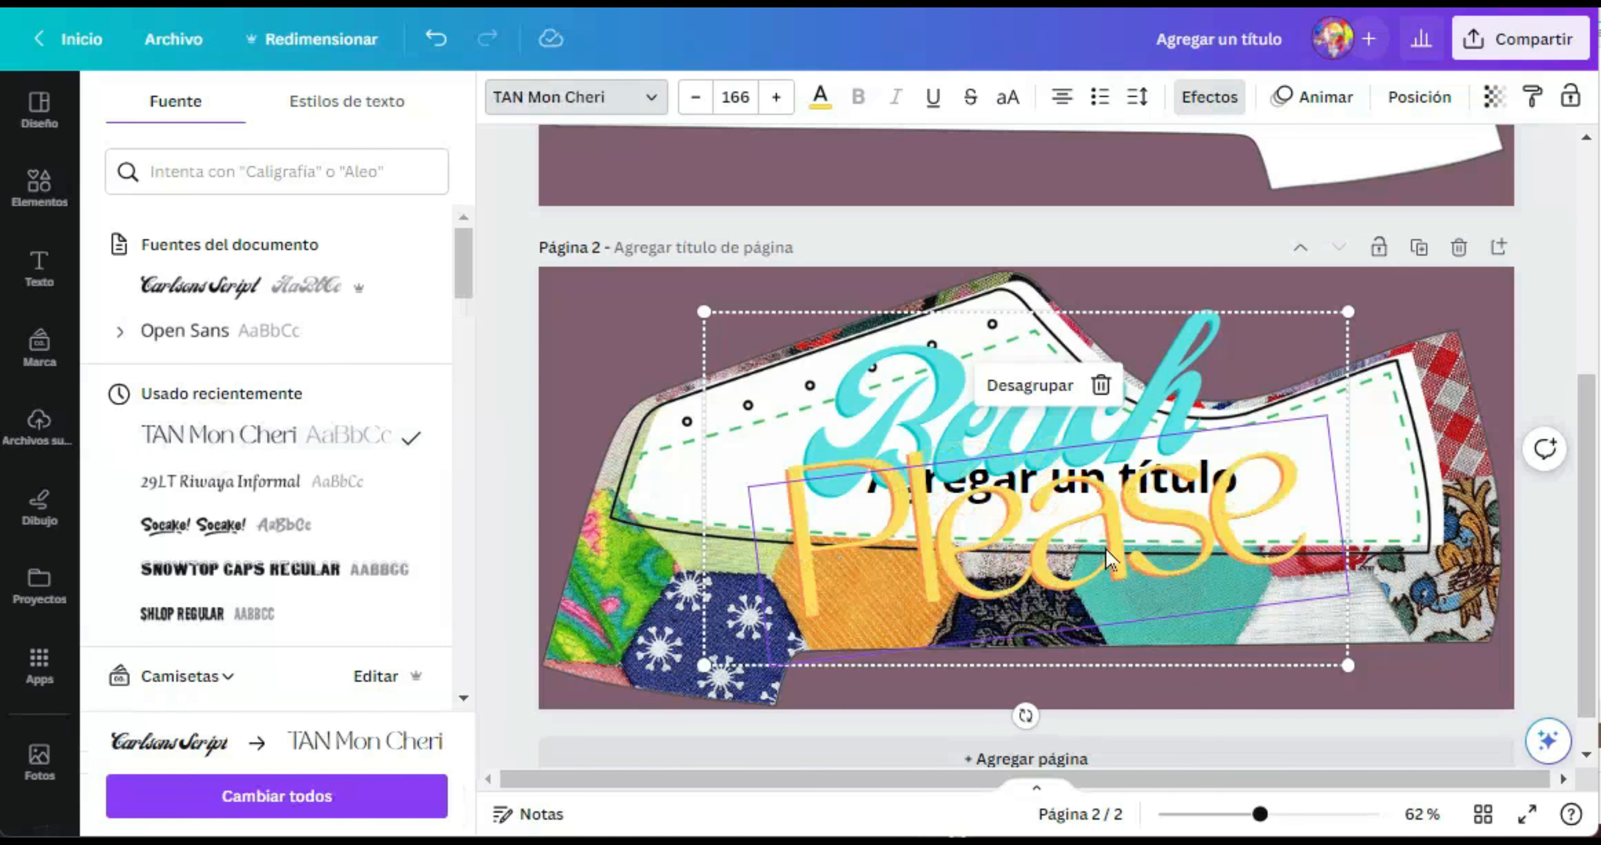
Ungroup the Beach Please text, delete the word Beach, and remove the default title text box from page 2
click(1030, 385)
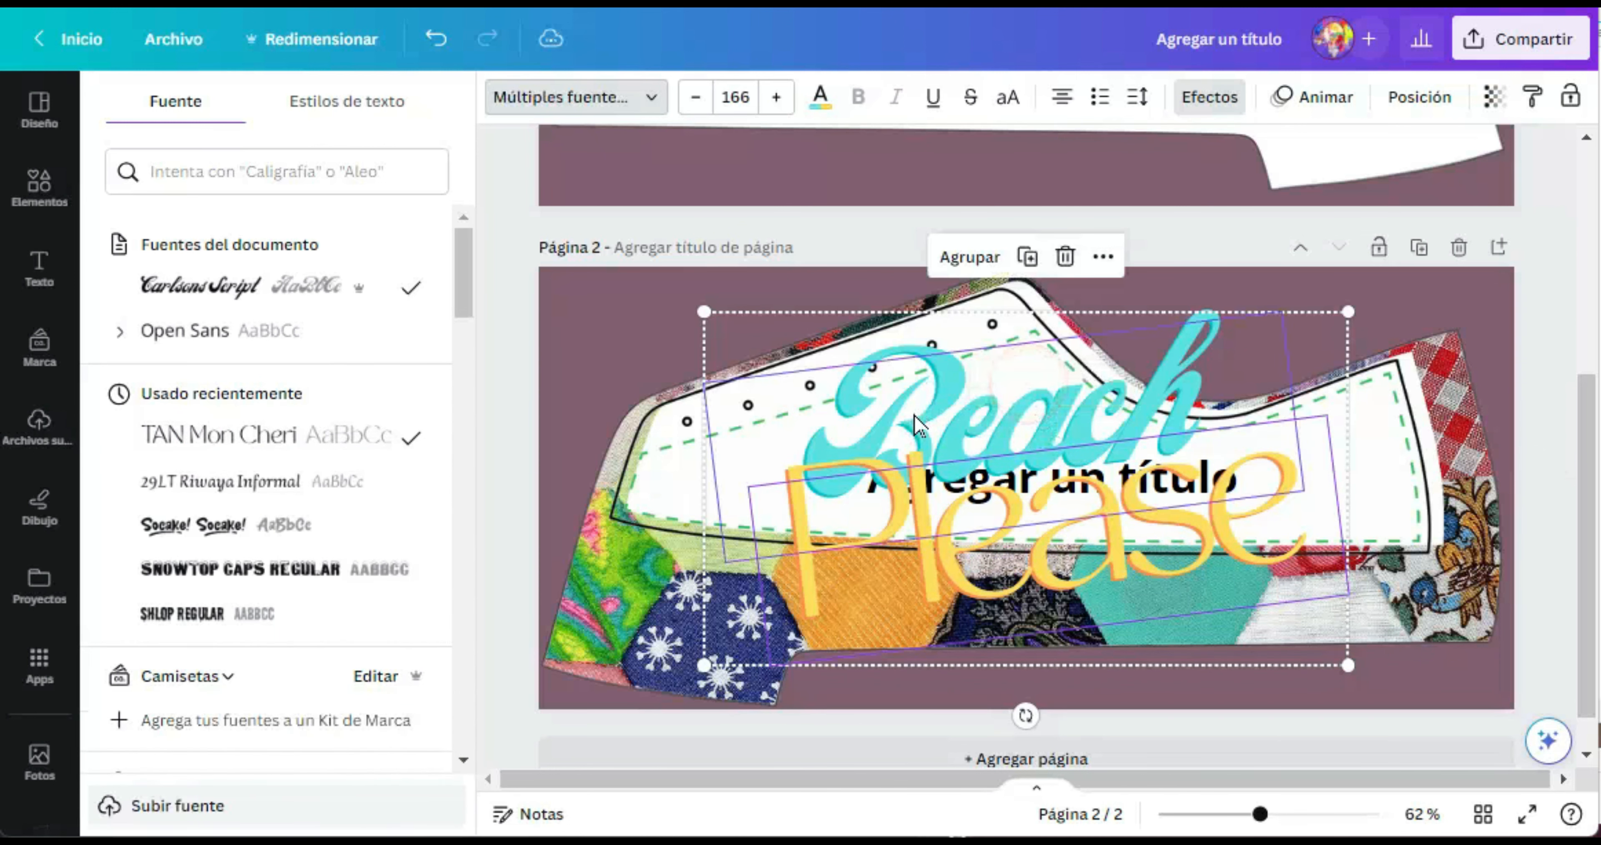
click(914, 415)
key(Delete)
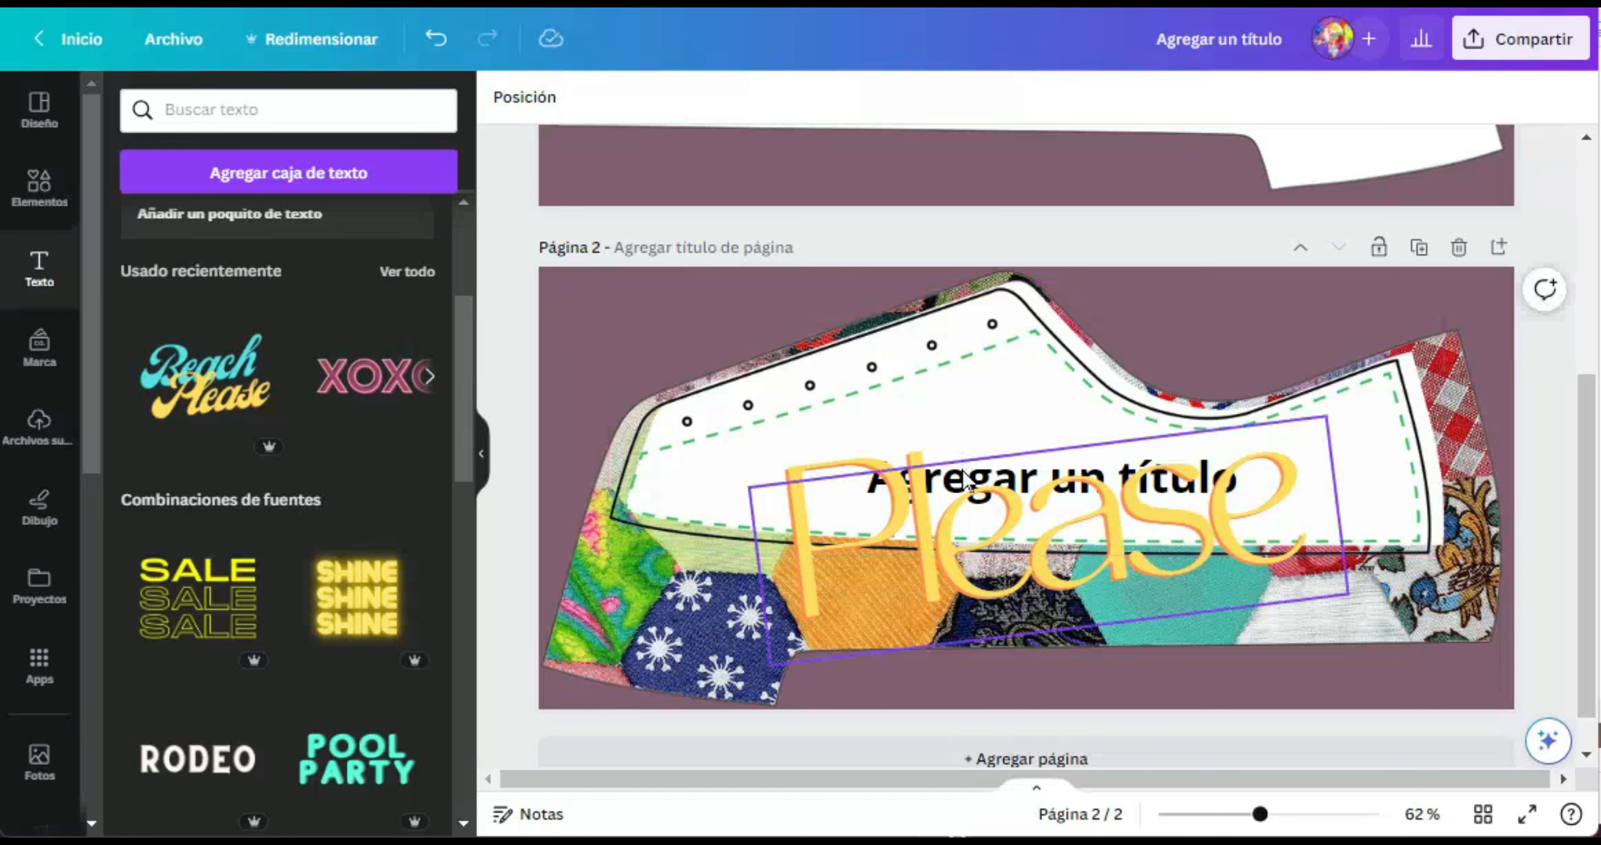
click(963, 467)
drag(973, 542, 781, 328)
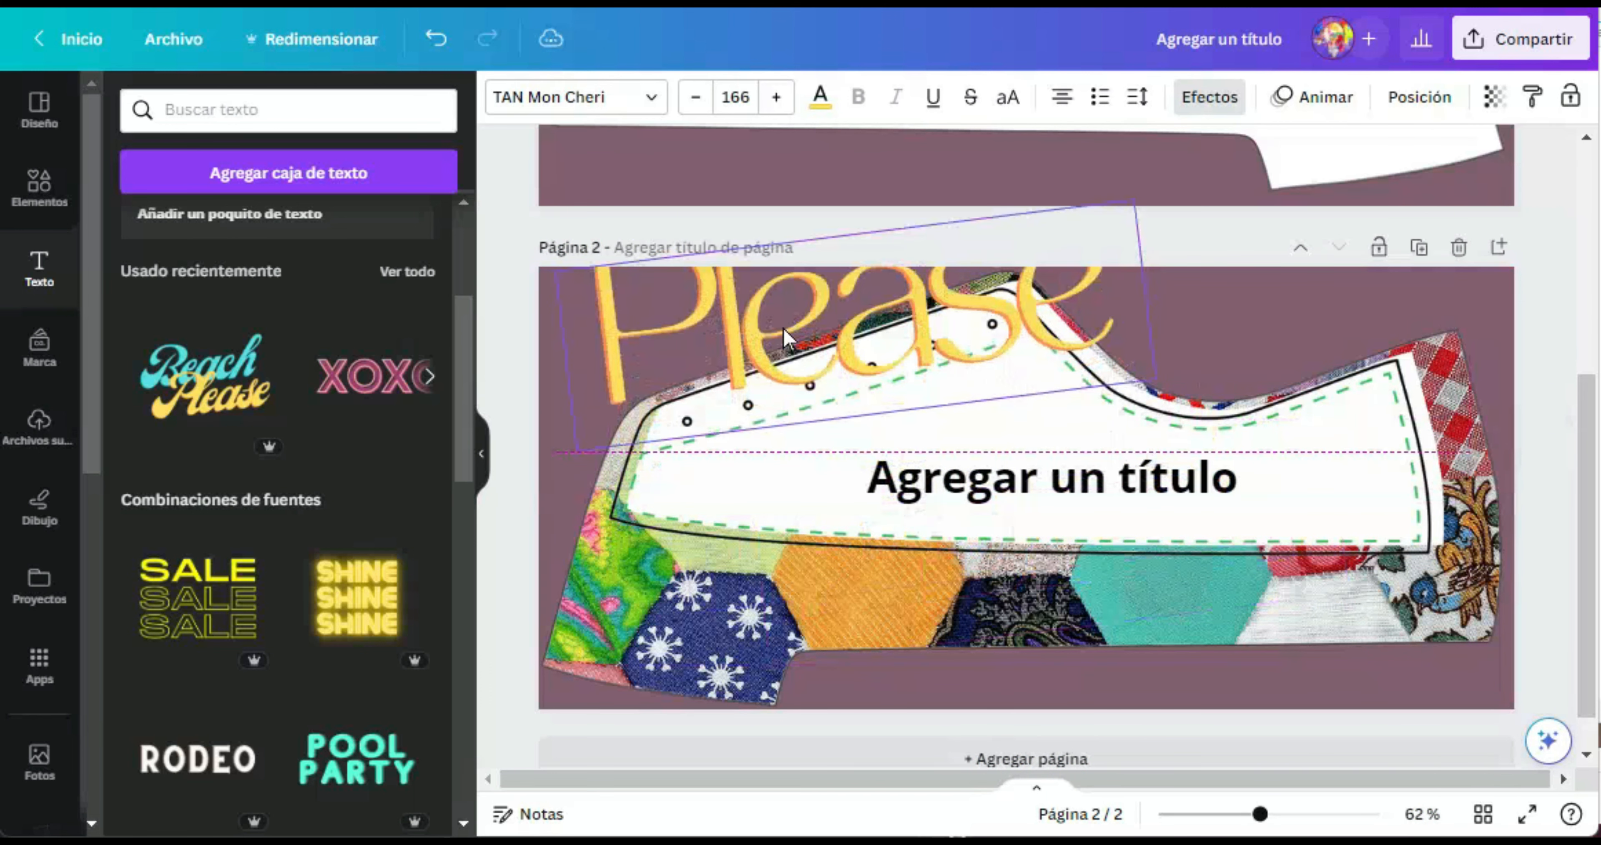
click(969, 481)
key(Delete)
Place the word Please over the shoe with a slight downward tilt and replace it with a first name
click(941, 339)
drag(941, 339, 1079, 479)
mouse_move(1012, 605)
mouse_down()
mouse_move(969, 604)
mouse_move(987, 607)
mouse_up()
double_click(936, 506)
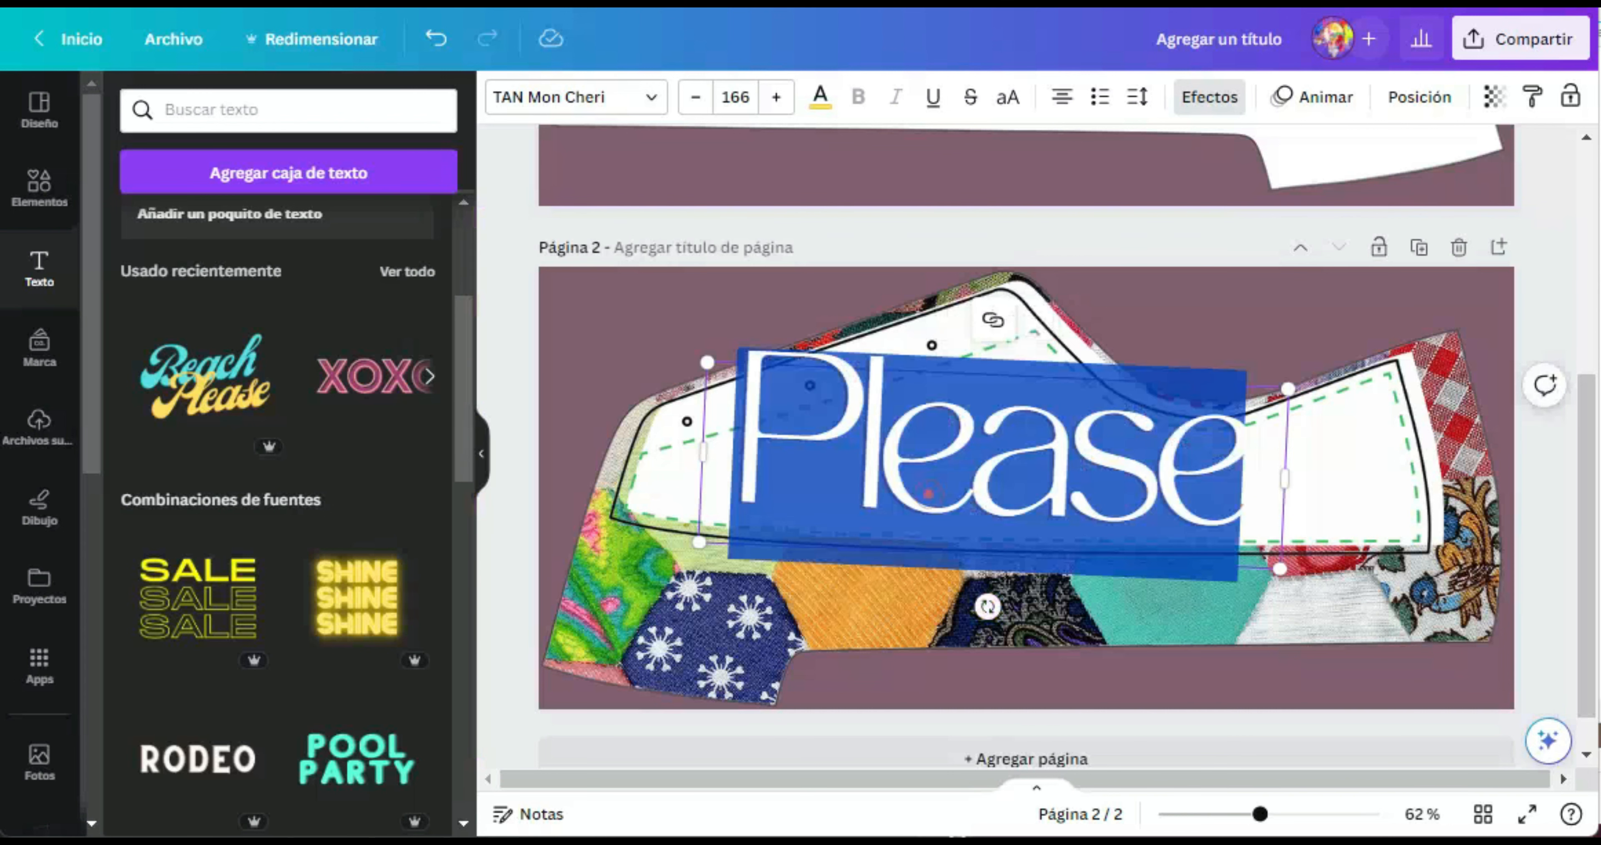
text(Laura)
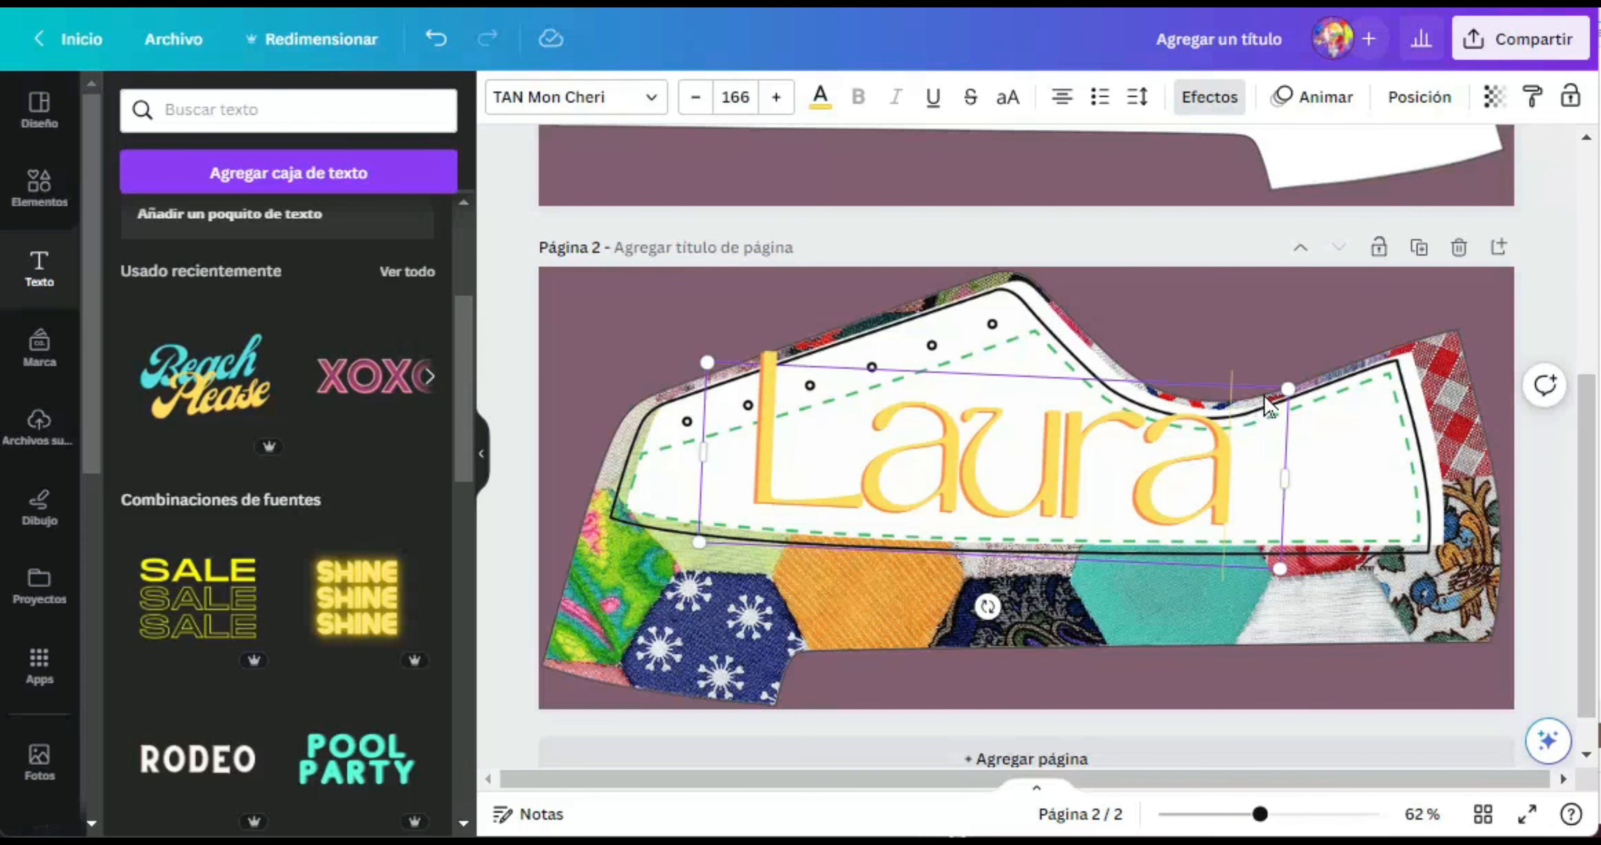
Shrink the name text to size 121 and move it toward the patterned shoe's heel on page 2
drag(1286, 392, 1128, 443)
drag(934, 479, 1088, 491)
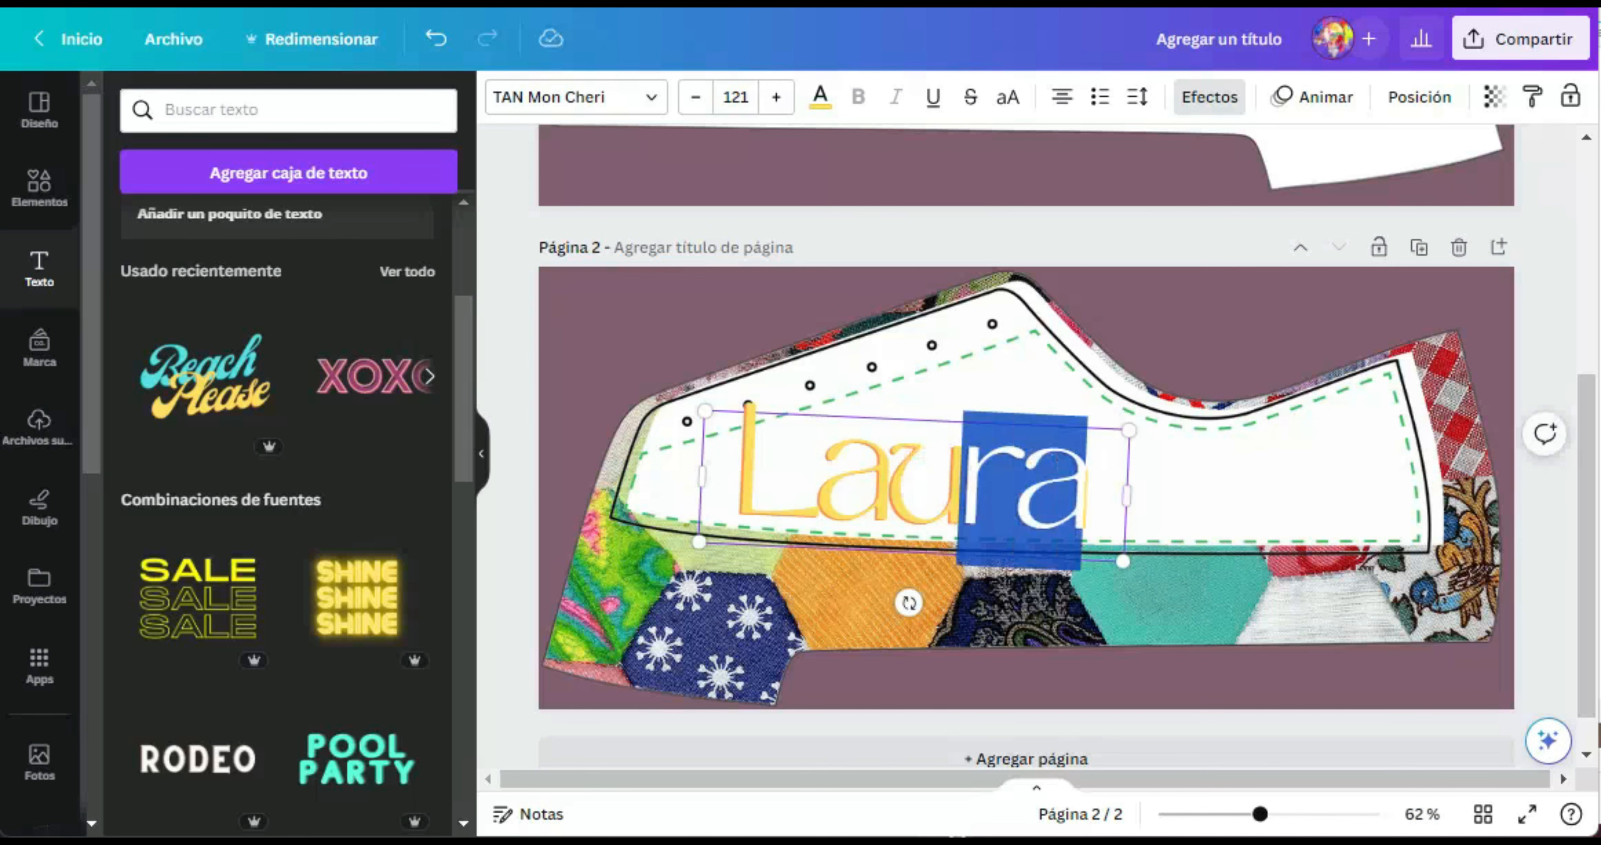
drag(917, 415, 1088, 431)
Delete the stitch outline layer from page 2
click(1186, 335)
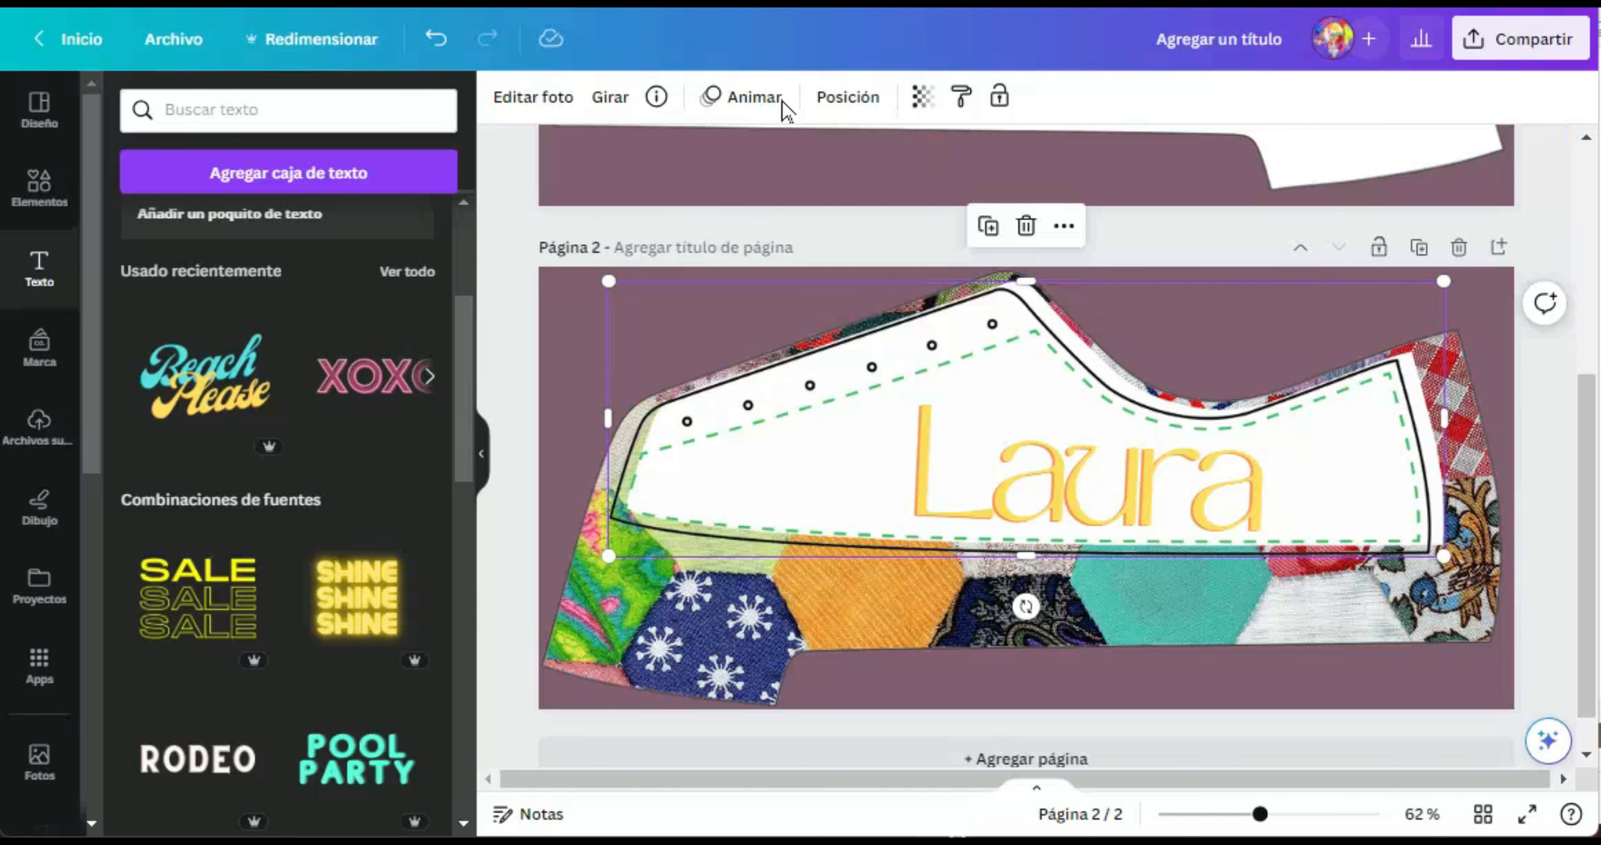
click(849, 98)
click(381, 93)
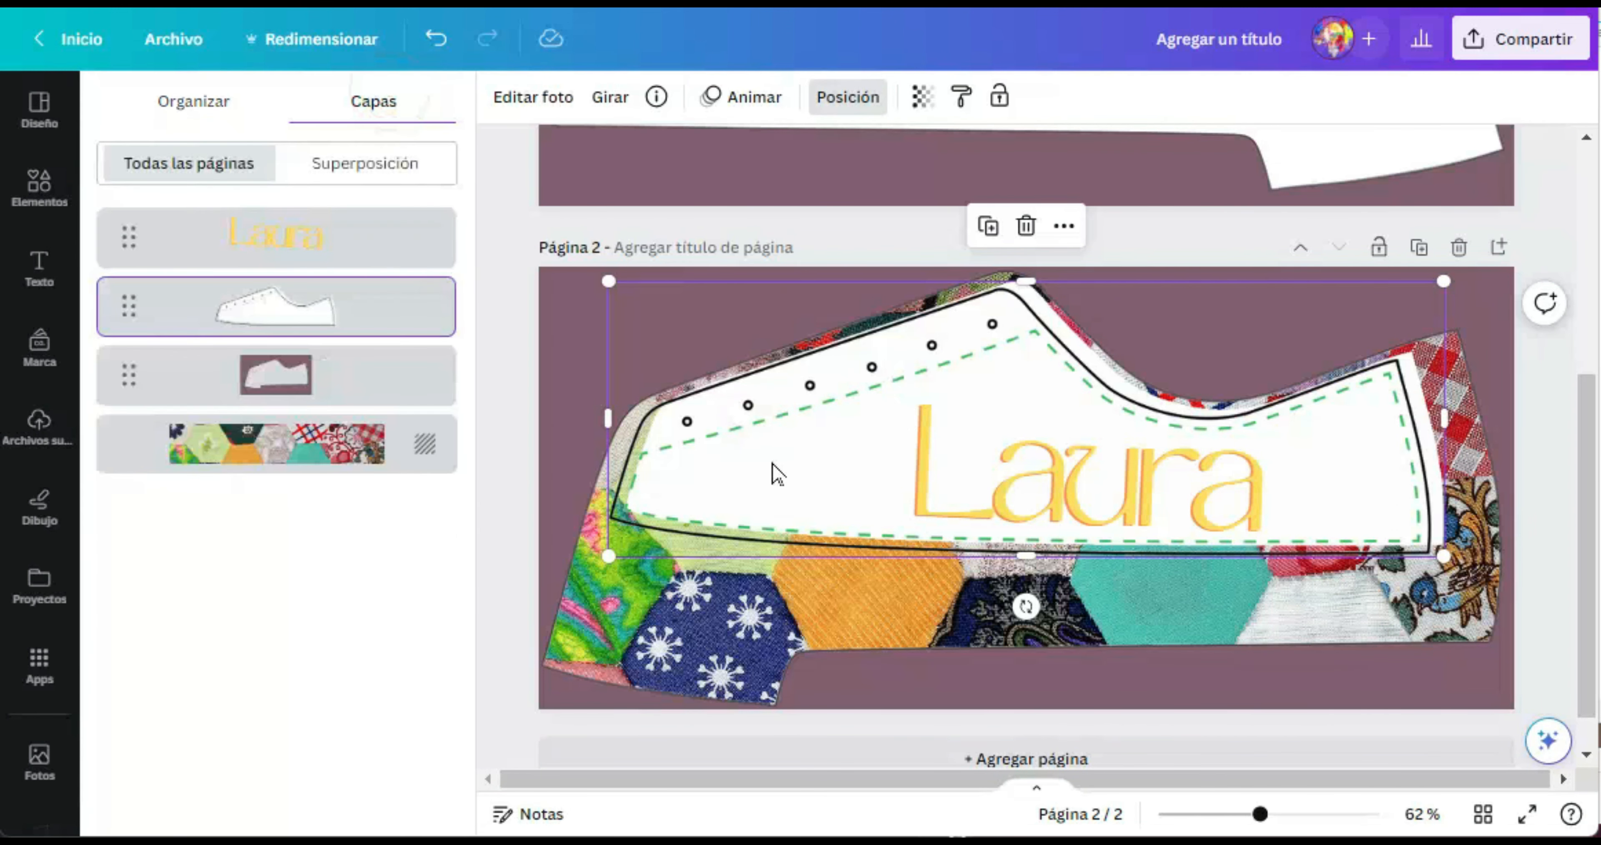
click(241, 312)
key(Delete)
Set the fill color of the name text on page 2 to white
click(1123, 483)
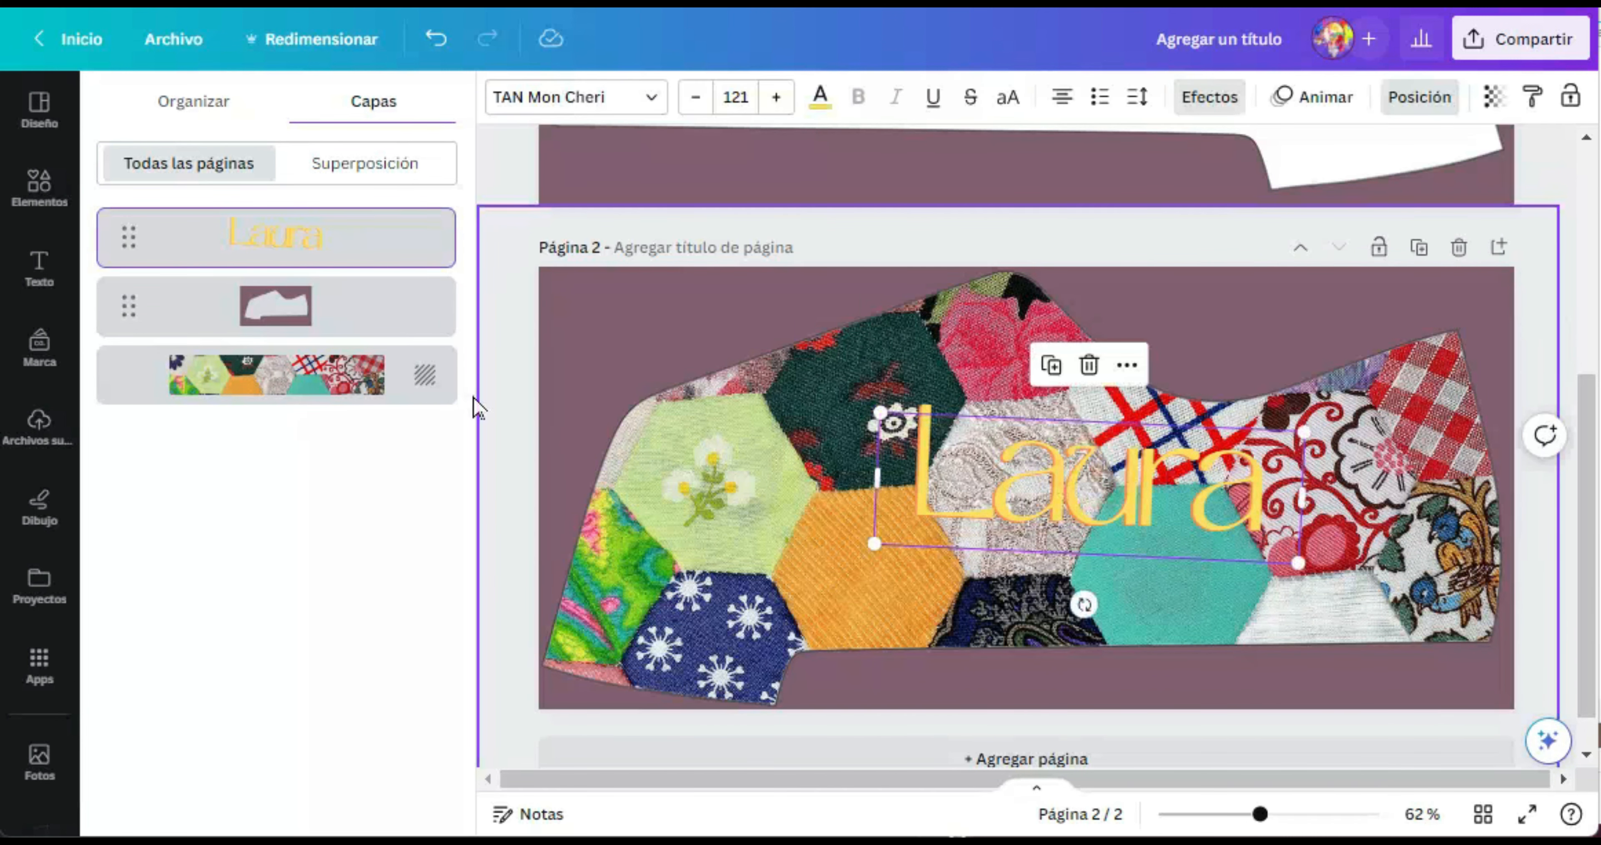
click(821, 97)
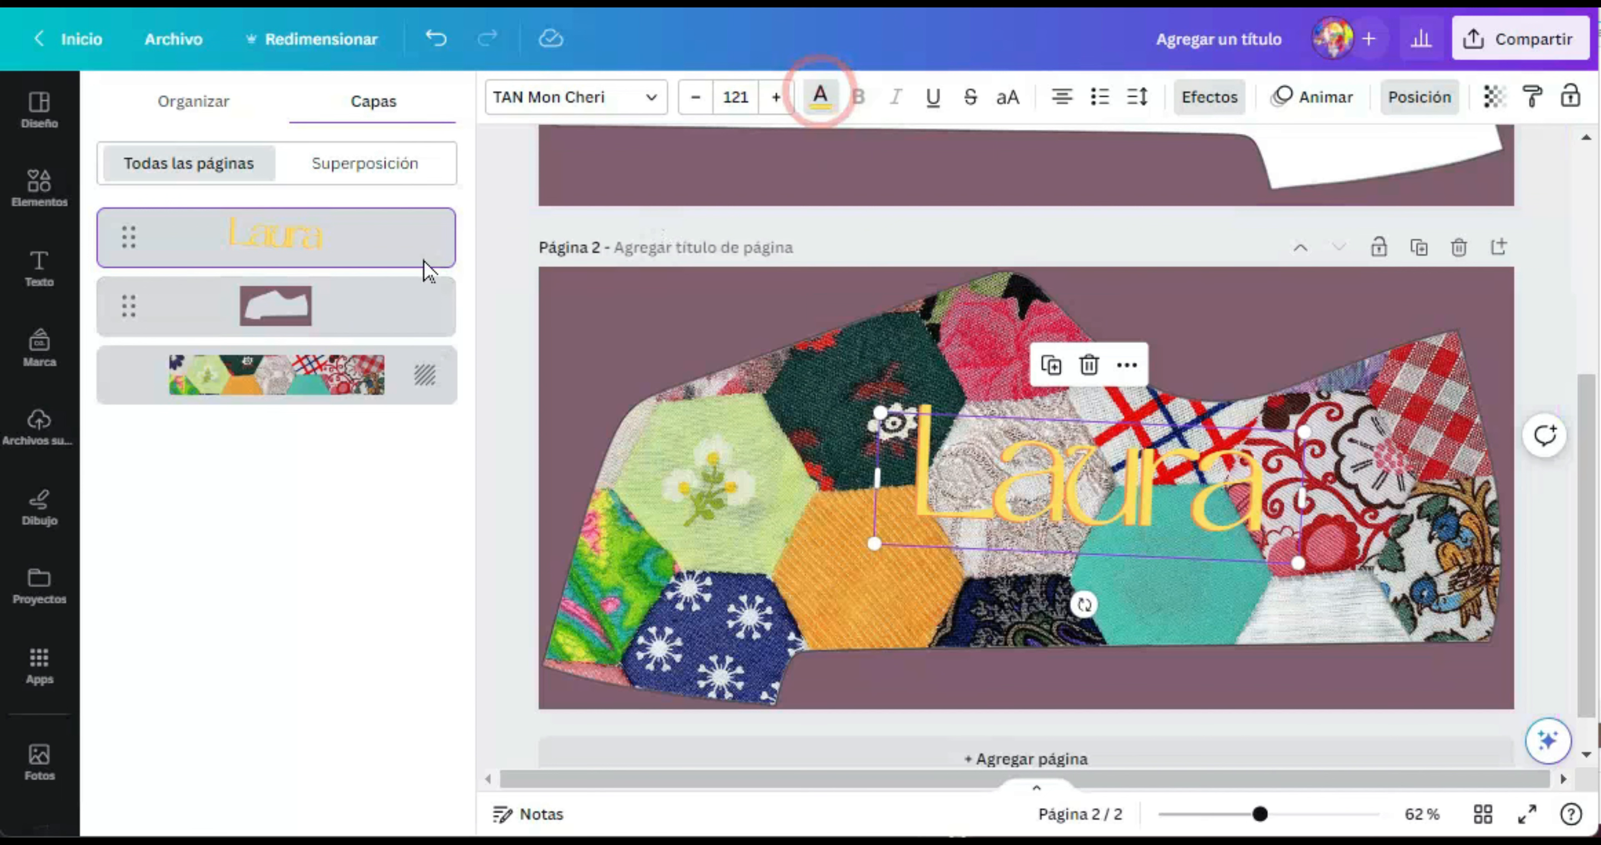
click(425, 730)
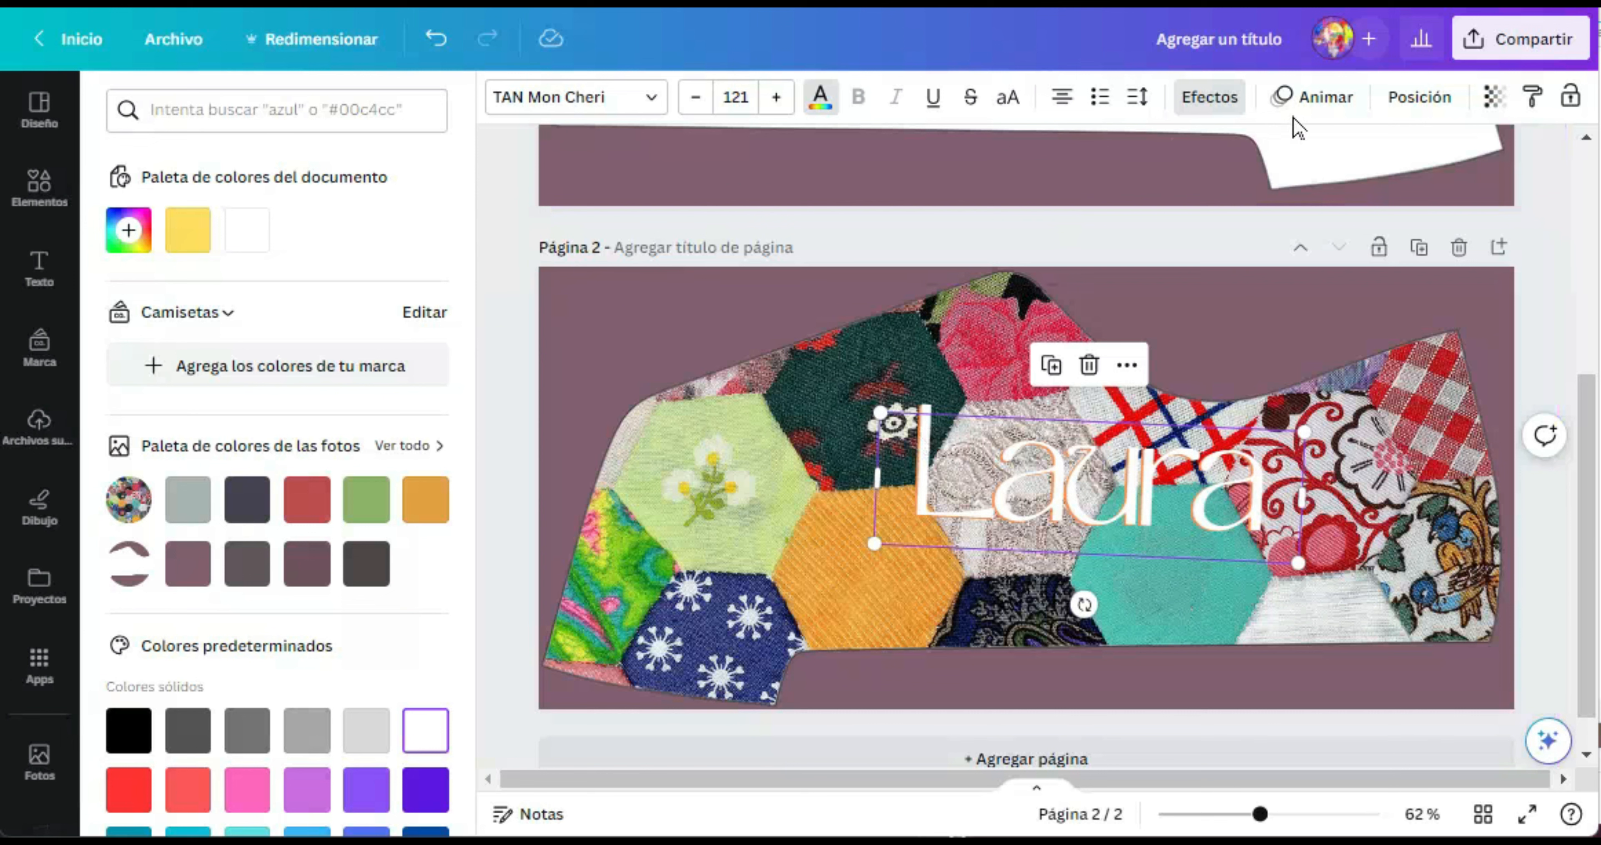
Change the shadow color of the name text on page 2 to a pinkish red
click(1210, 99)
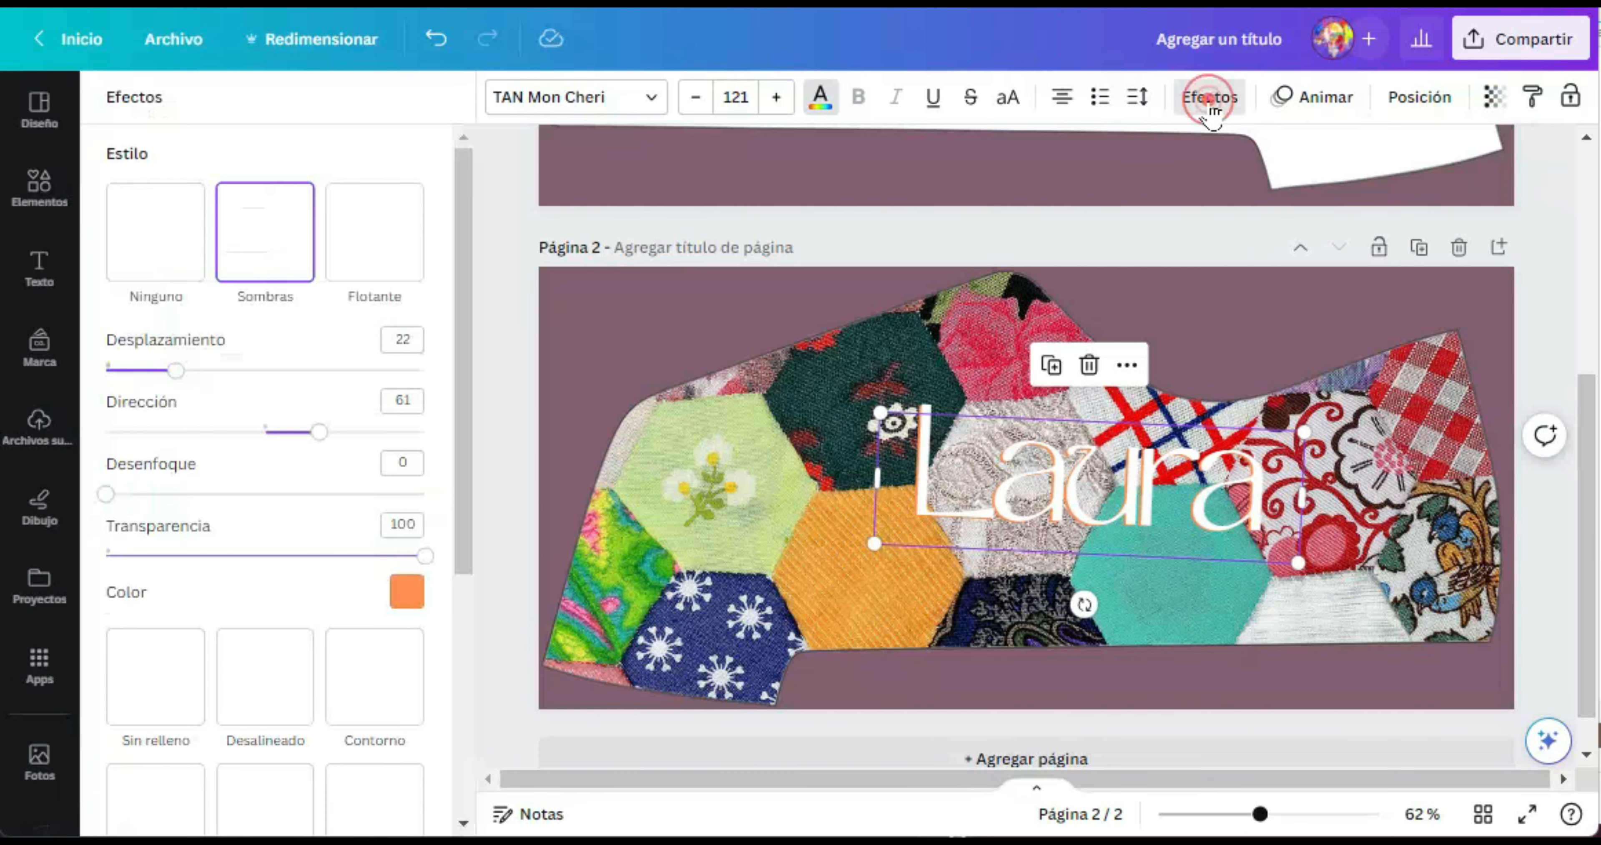
click(407, 589)
click(108, 327)
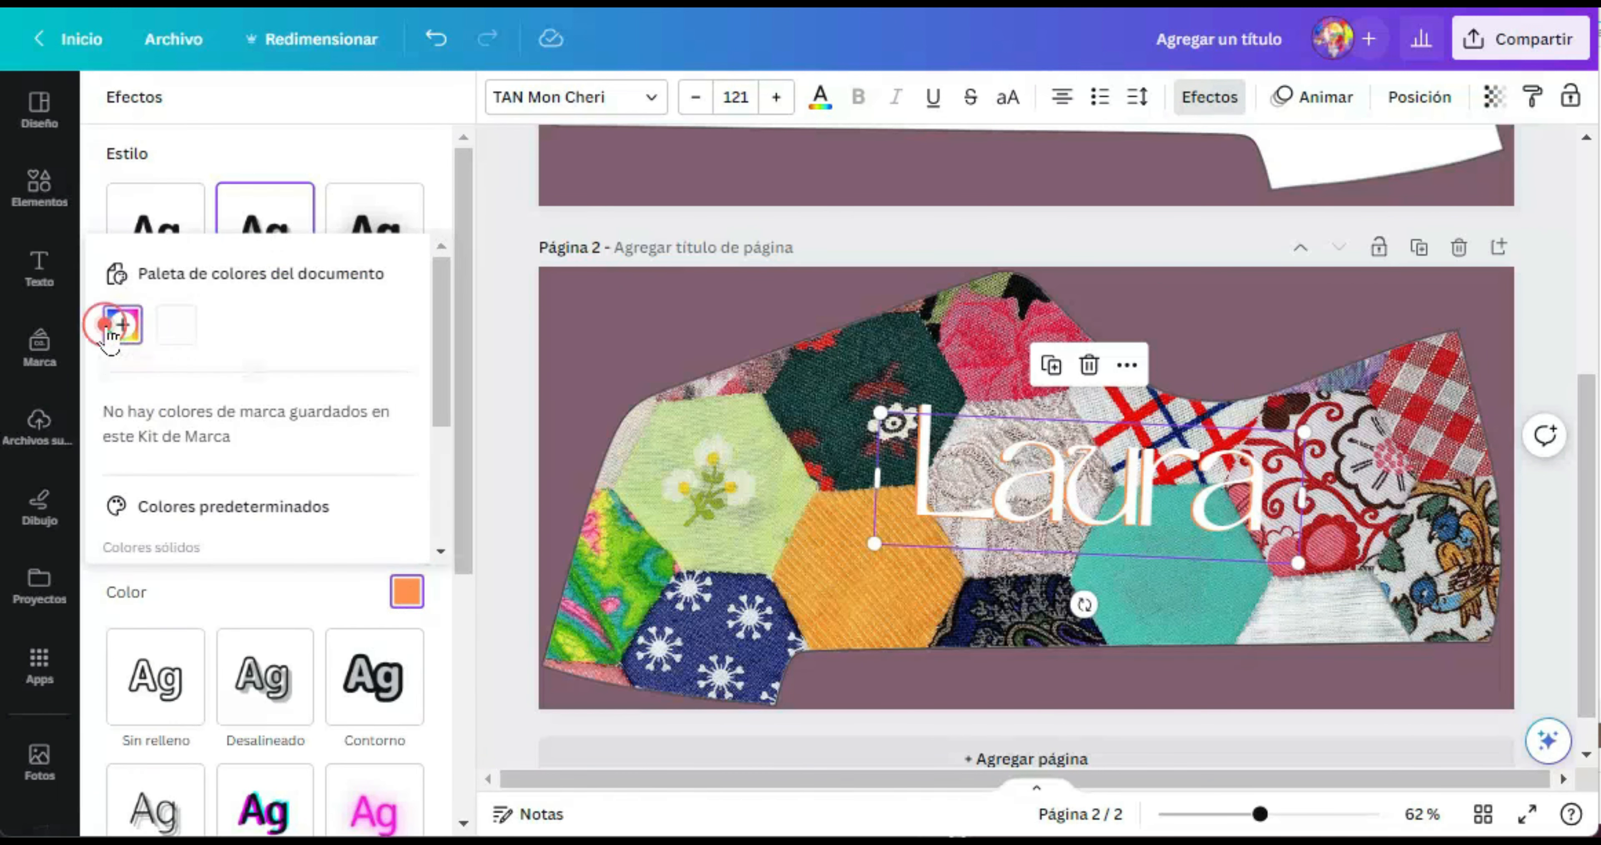
click(392, 511)
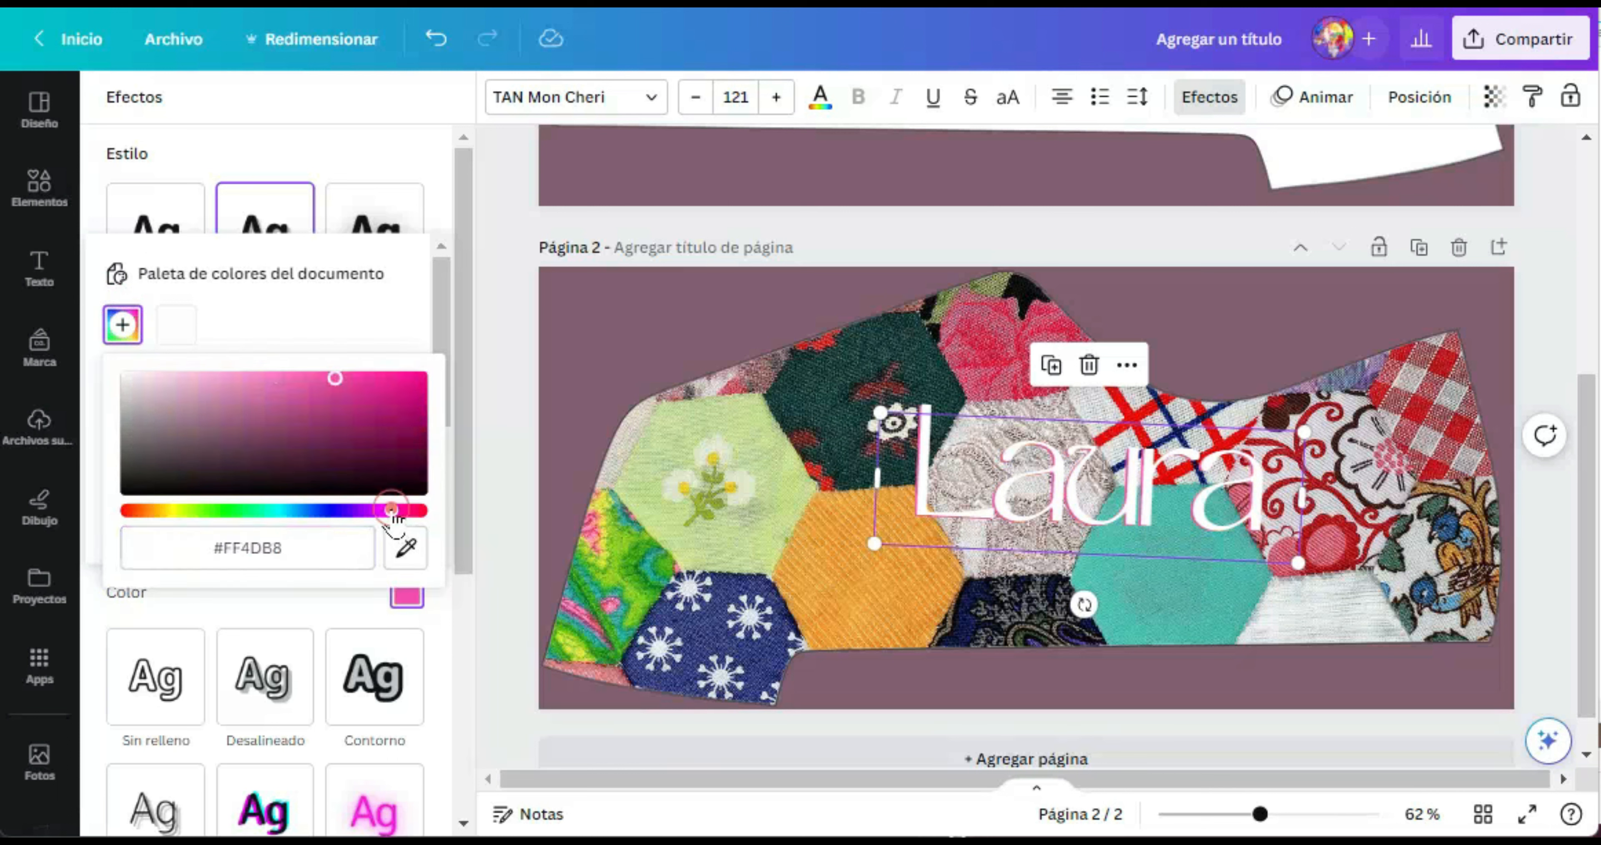
drag(399, 514, 448, 519)
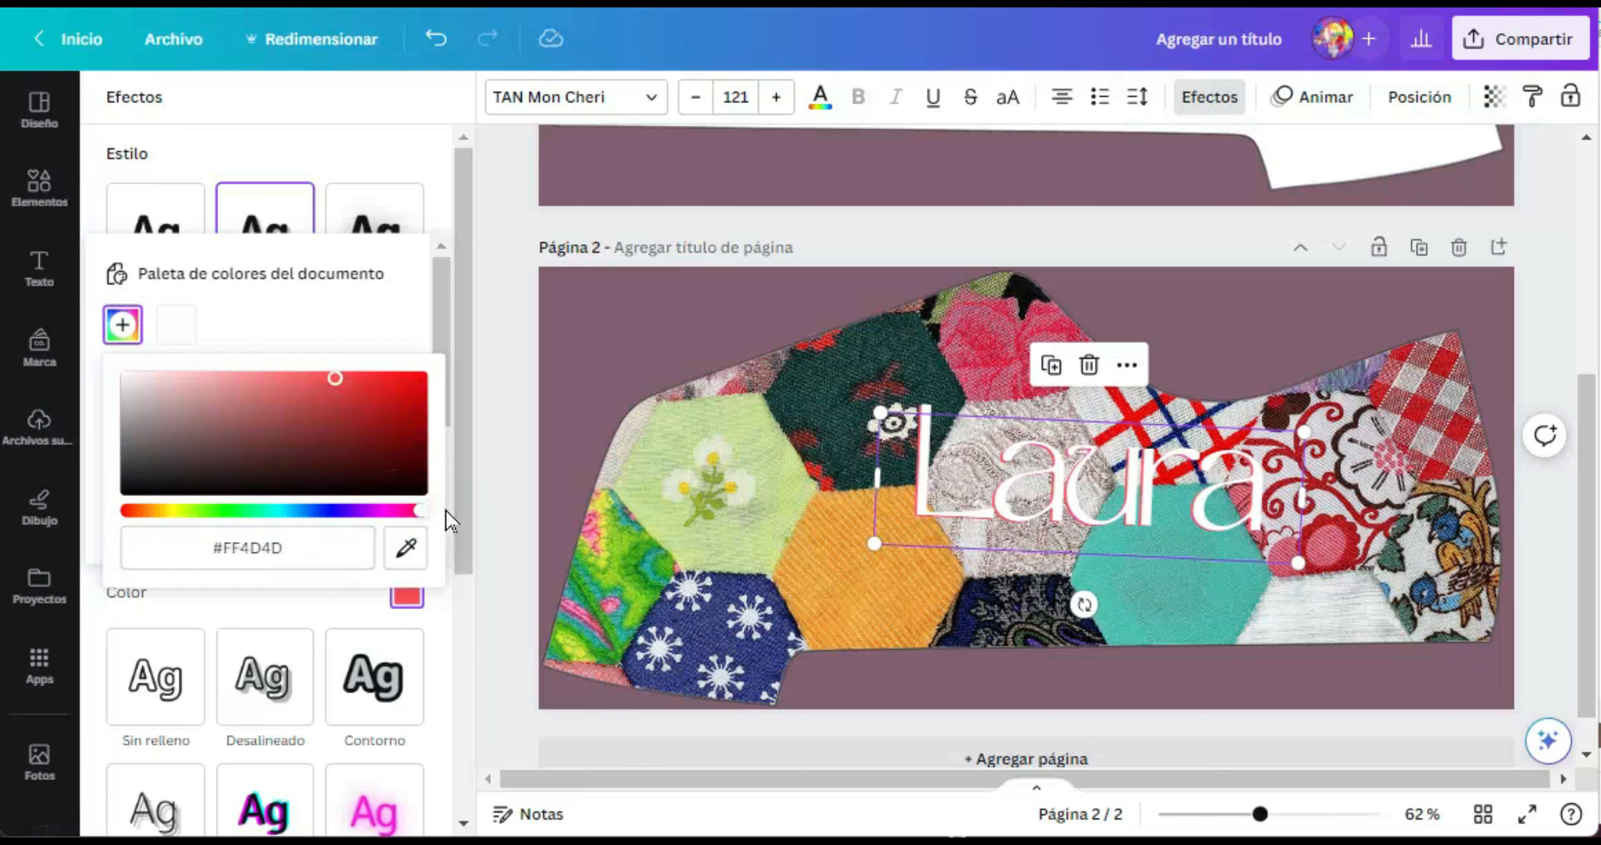
click(416, 514)
click(1576, 418)
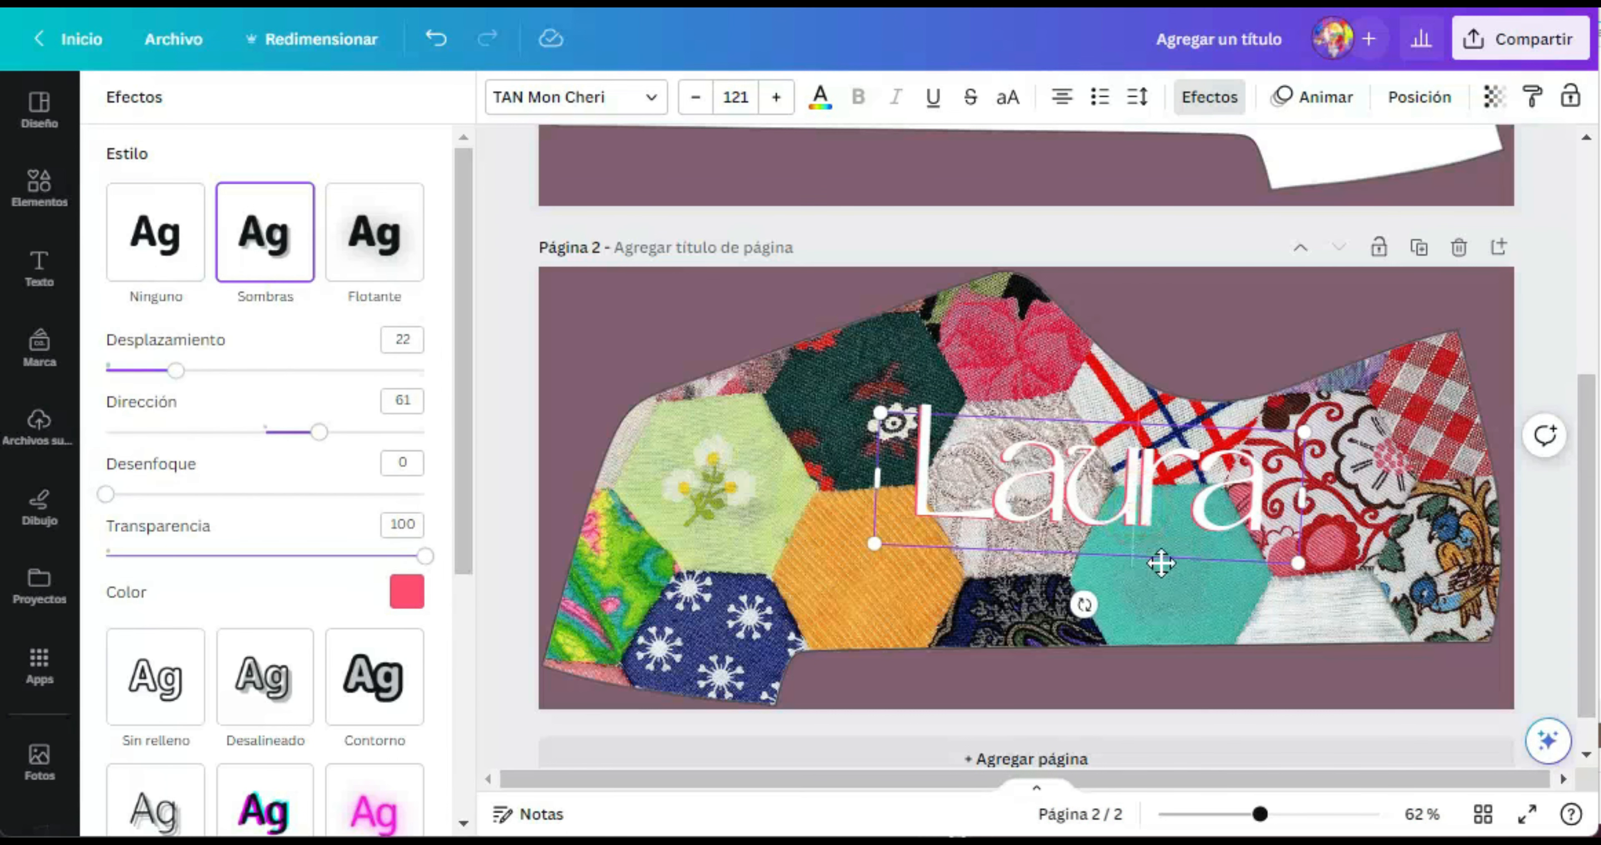
Set the recently used hexagon patchwork photo as the background of page 1
click(1434, 573)
scroll(774, 398, up, 6)
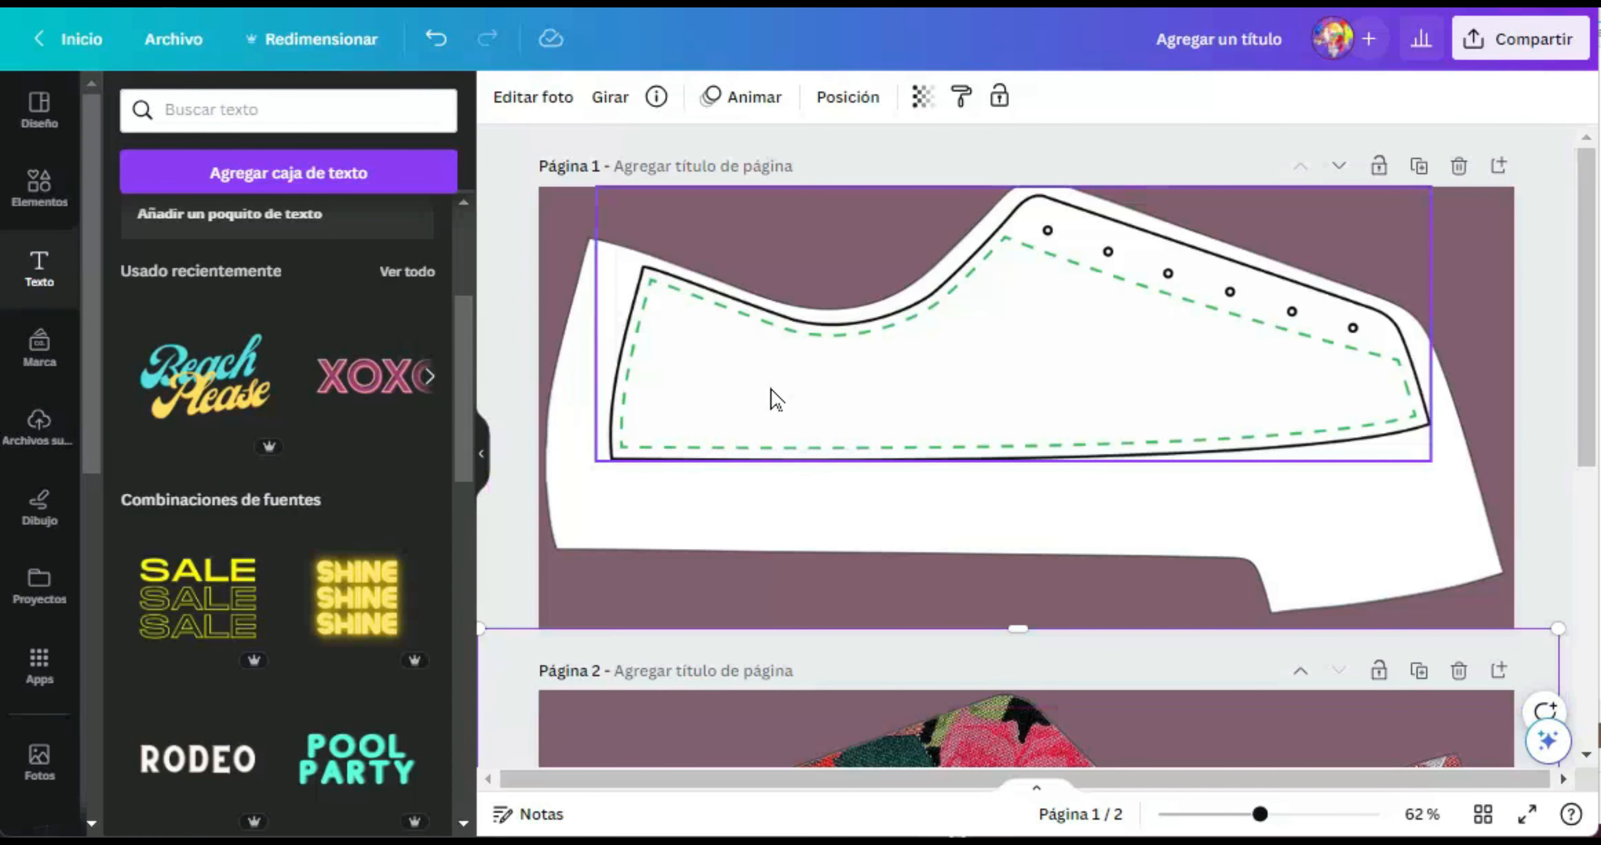
click(833, 442)
click(674, 500)
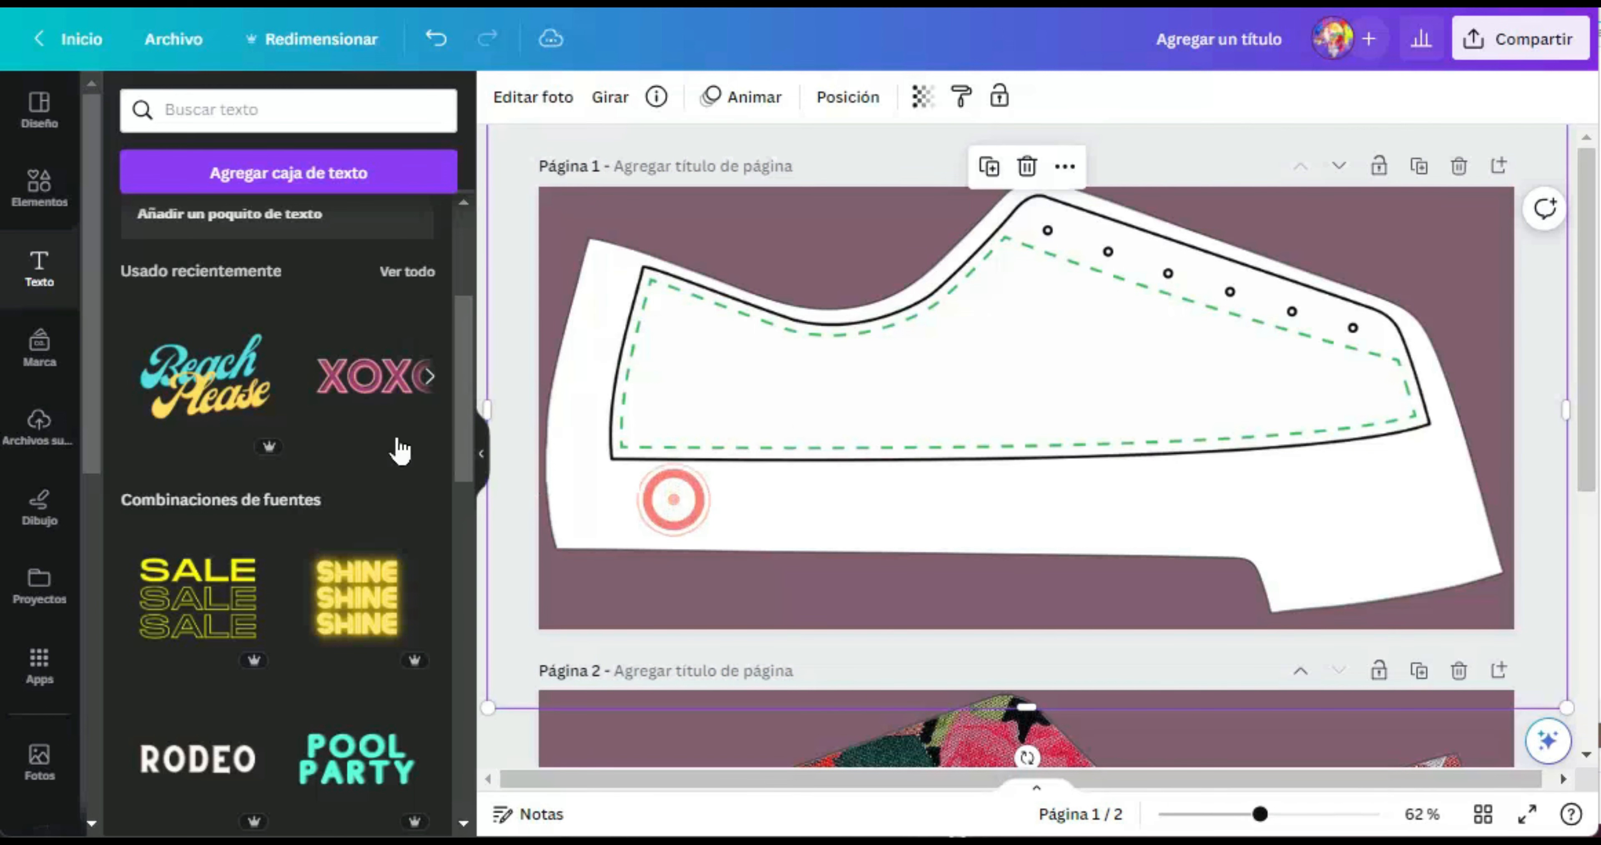
click(39, 428)
click(38, 186)
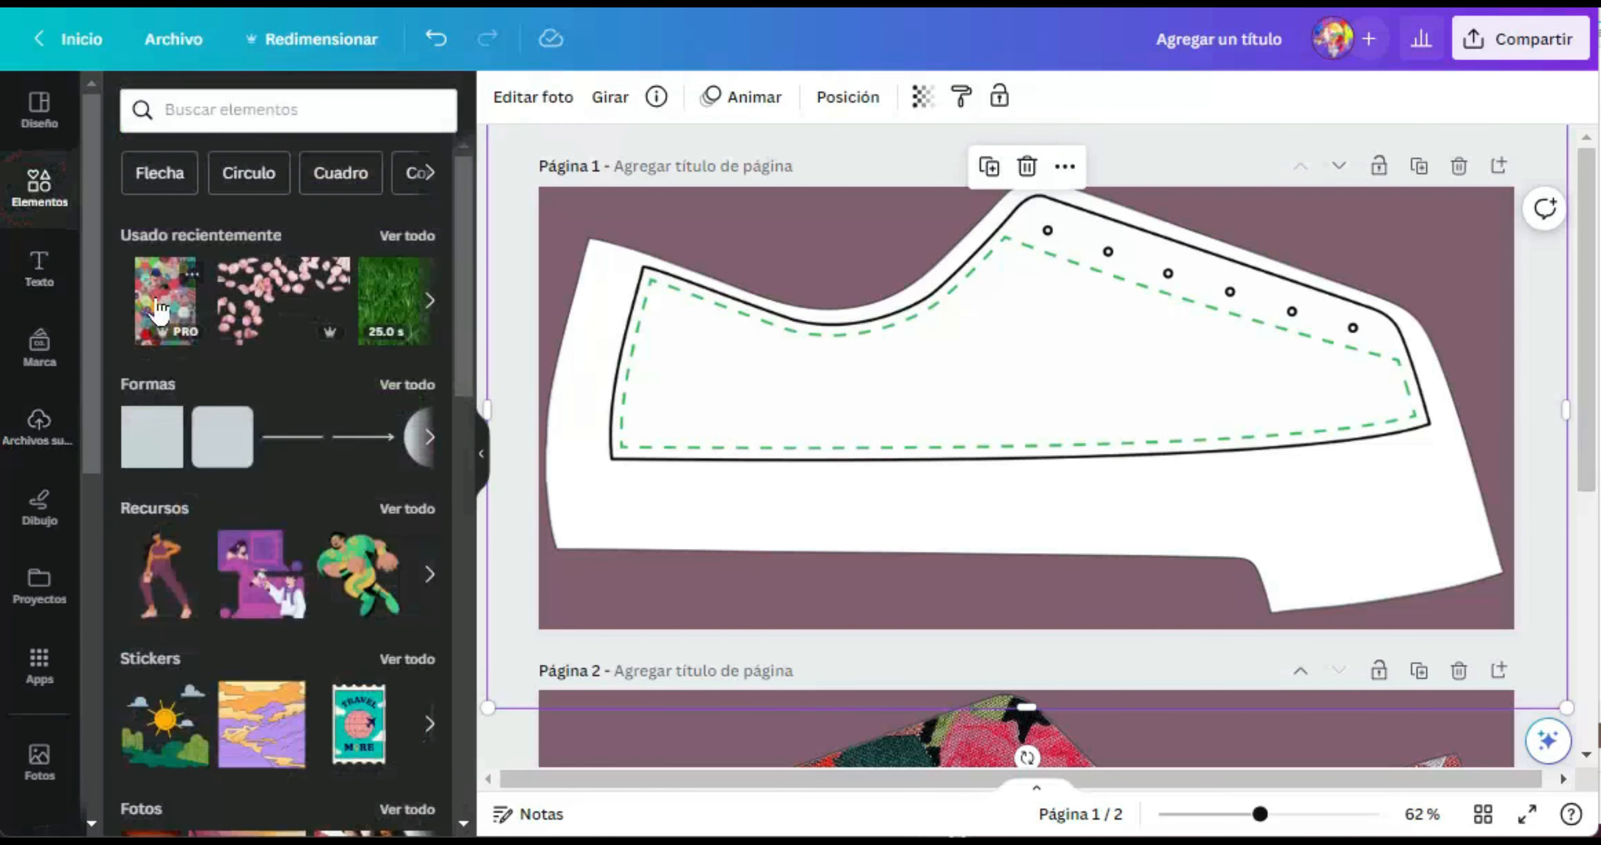
click(165, 302)
right_click(968, 373)
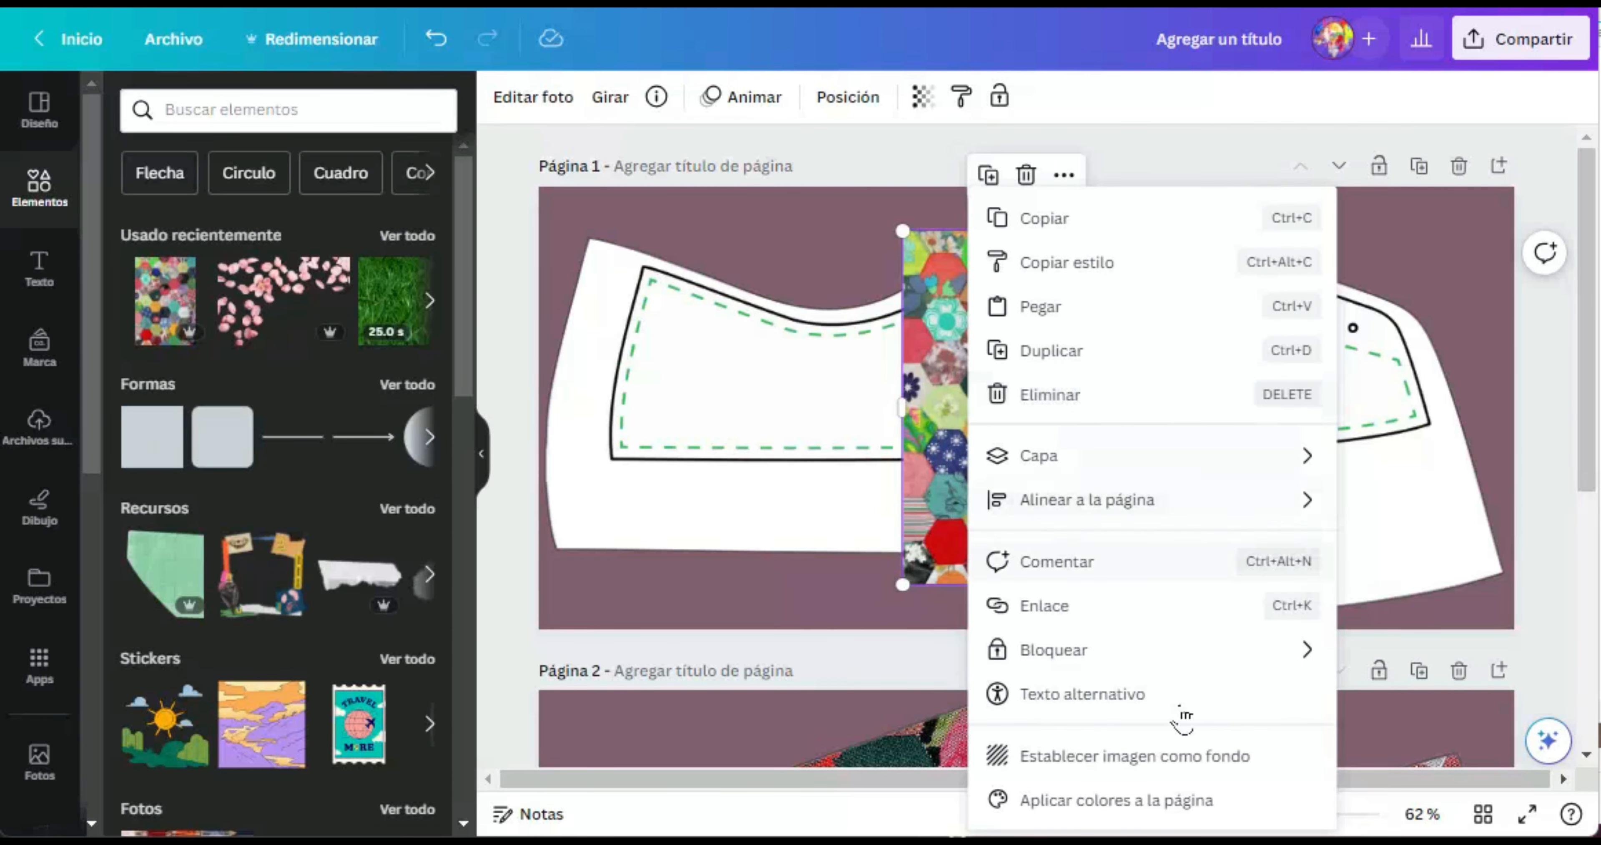
click(1168, 757)
Clear the stitch outline from page 1 and paste the name text over the patchwork with a slight upward tilt
key(ctrl+z)
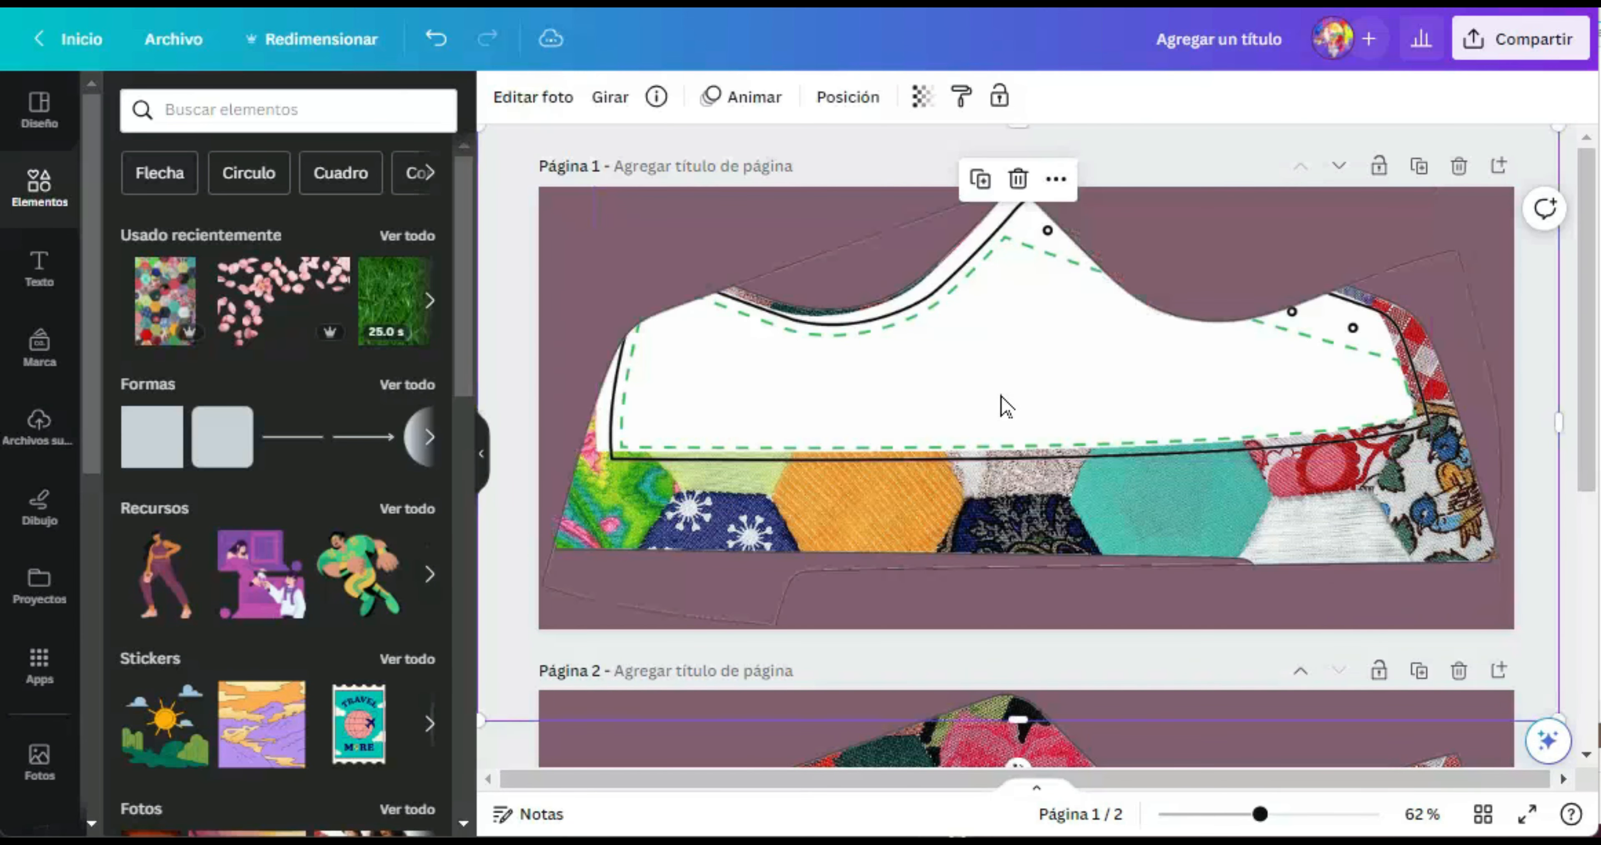
scroll(1020, 435, down, 3)
key(ctrl+v)
drag(1237, 222, 1062, 203)
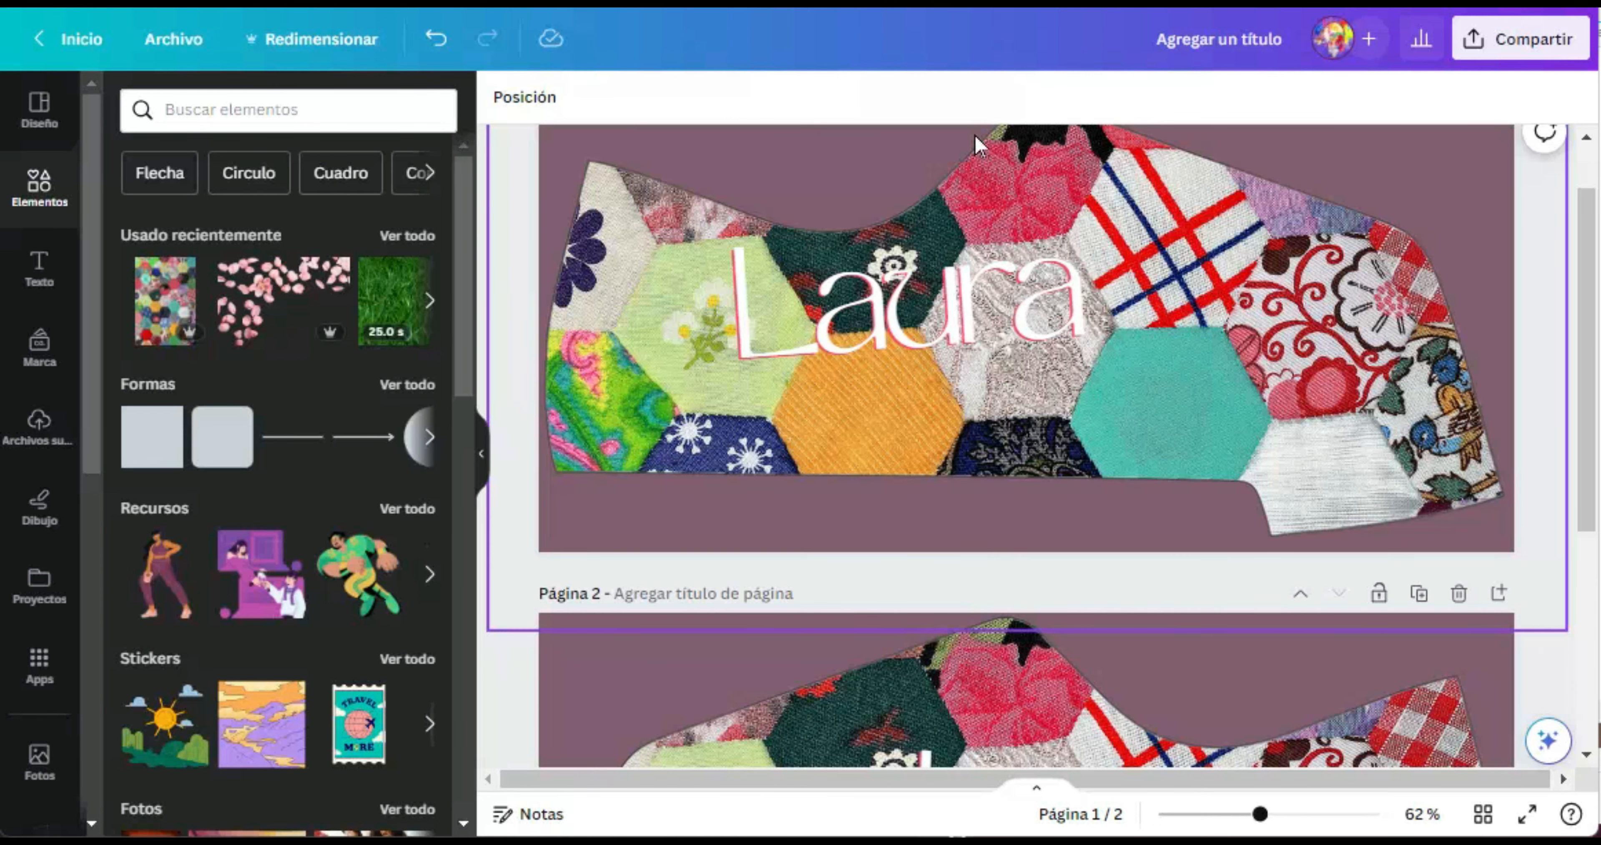
Shift the page 1 cut-out frame slightly down, keeping it horizontally centered on the page
scroll(1585, 348, up, 2)
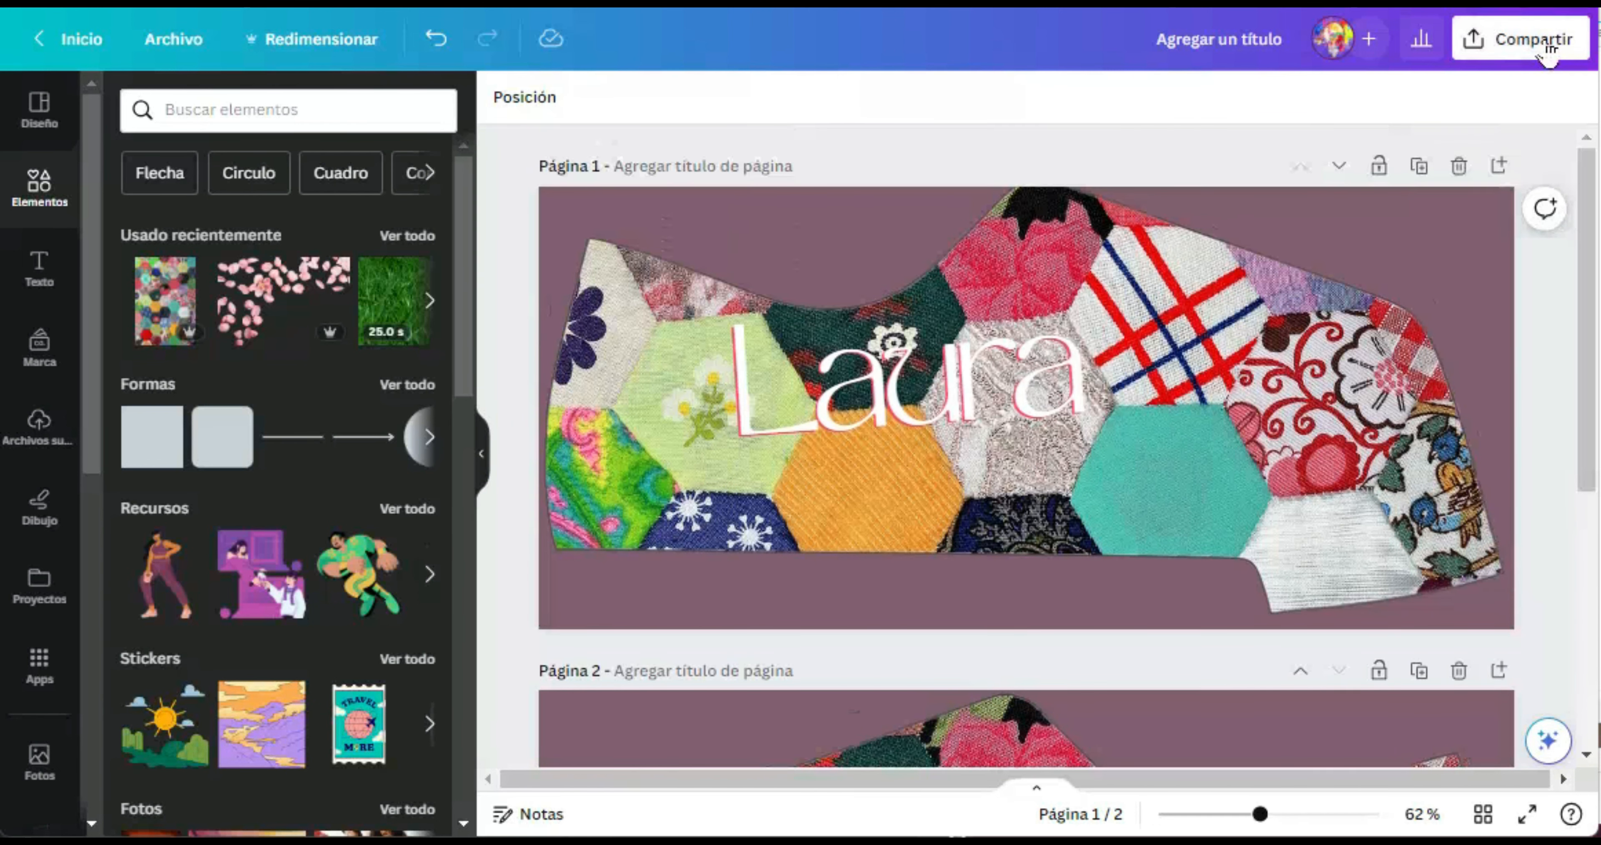
click(1046, 85)
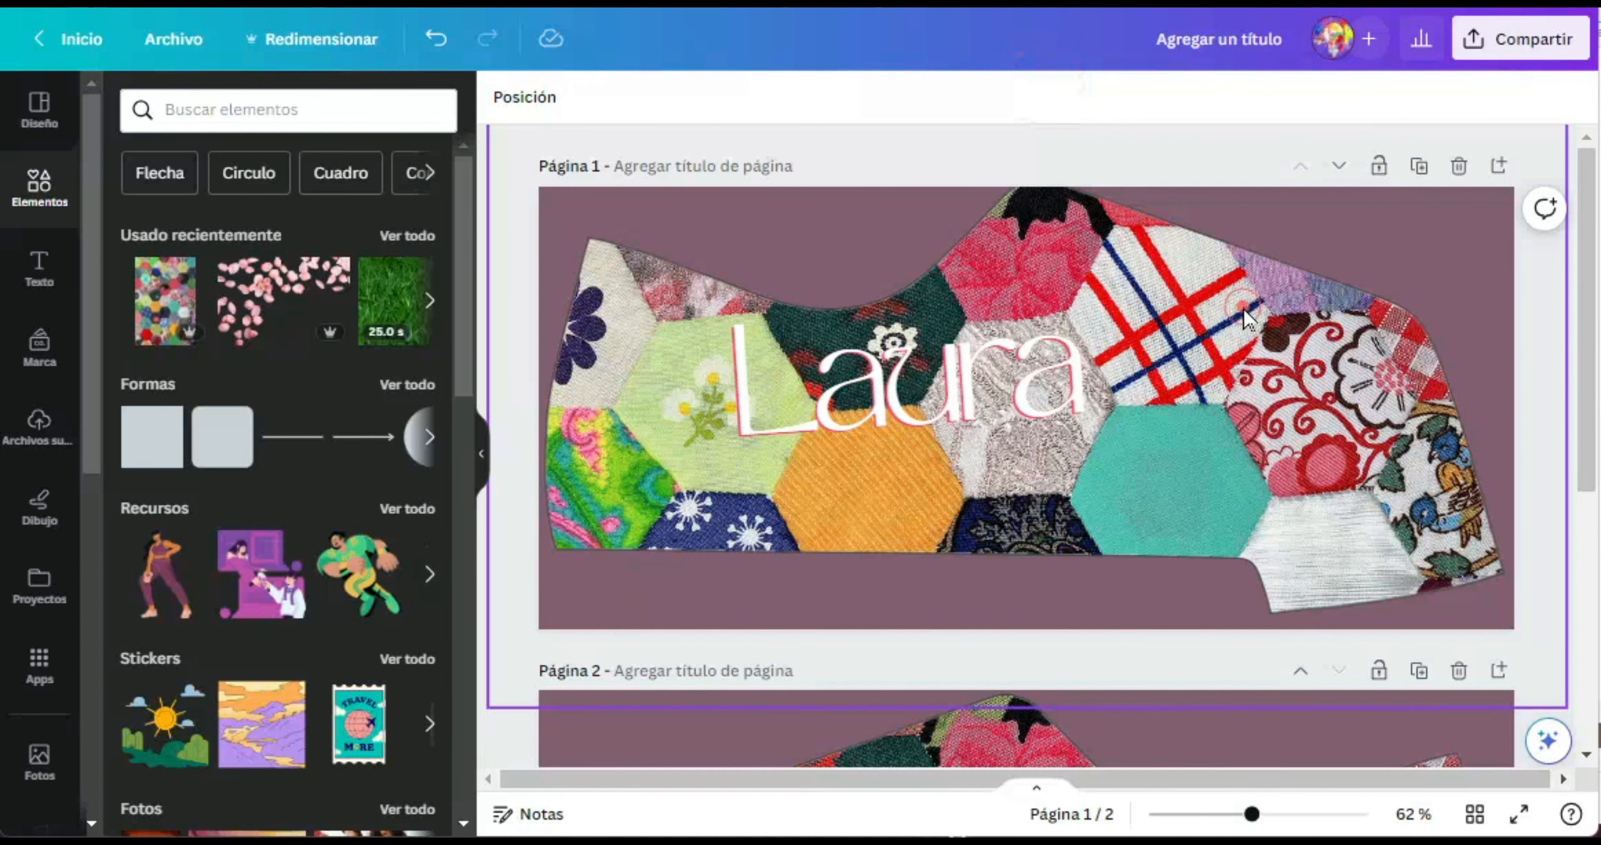
drag(1189, 281, 1181, 278)
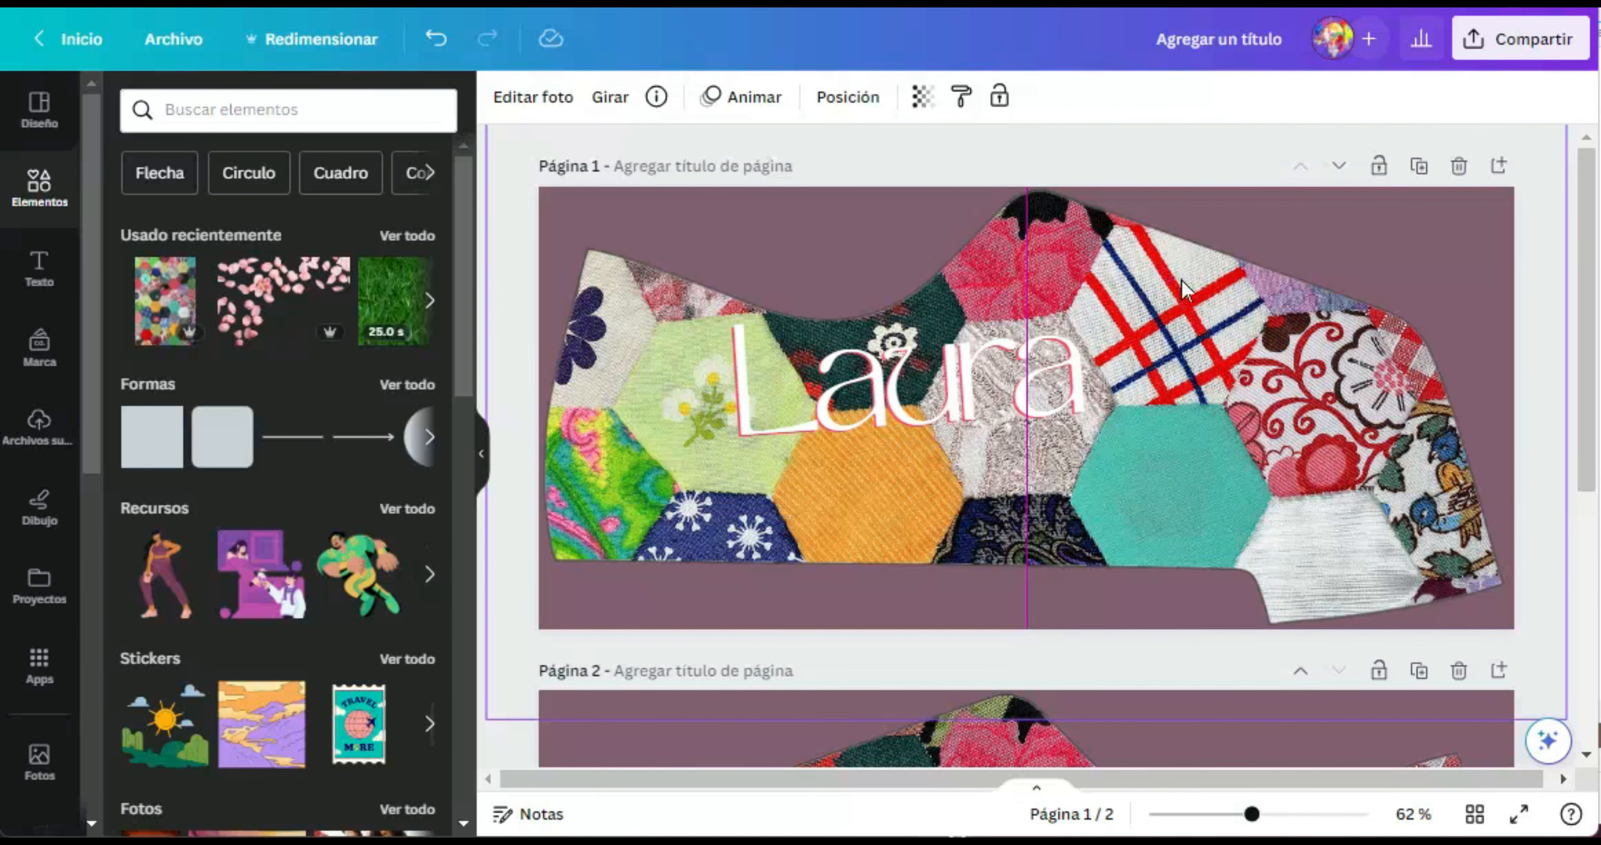
Straighten the name text to horizontal on both pages and place it near the middle of the shoe on page 1
drag(1589, 273, 1597, 451)
click(1094, 593)
drag(1083, 696, 1088, 694)
drag(1111, 570, 1001, 429)
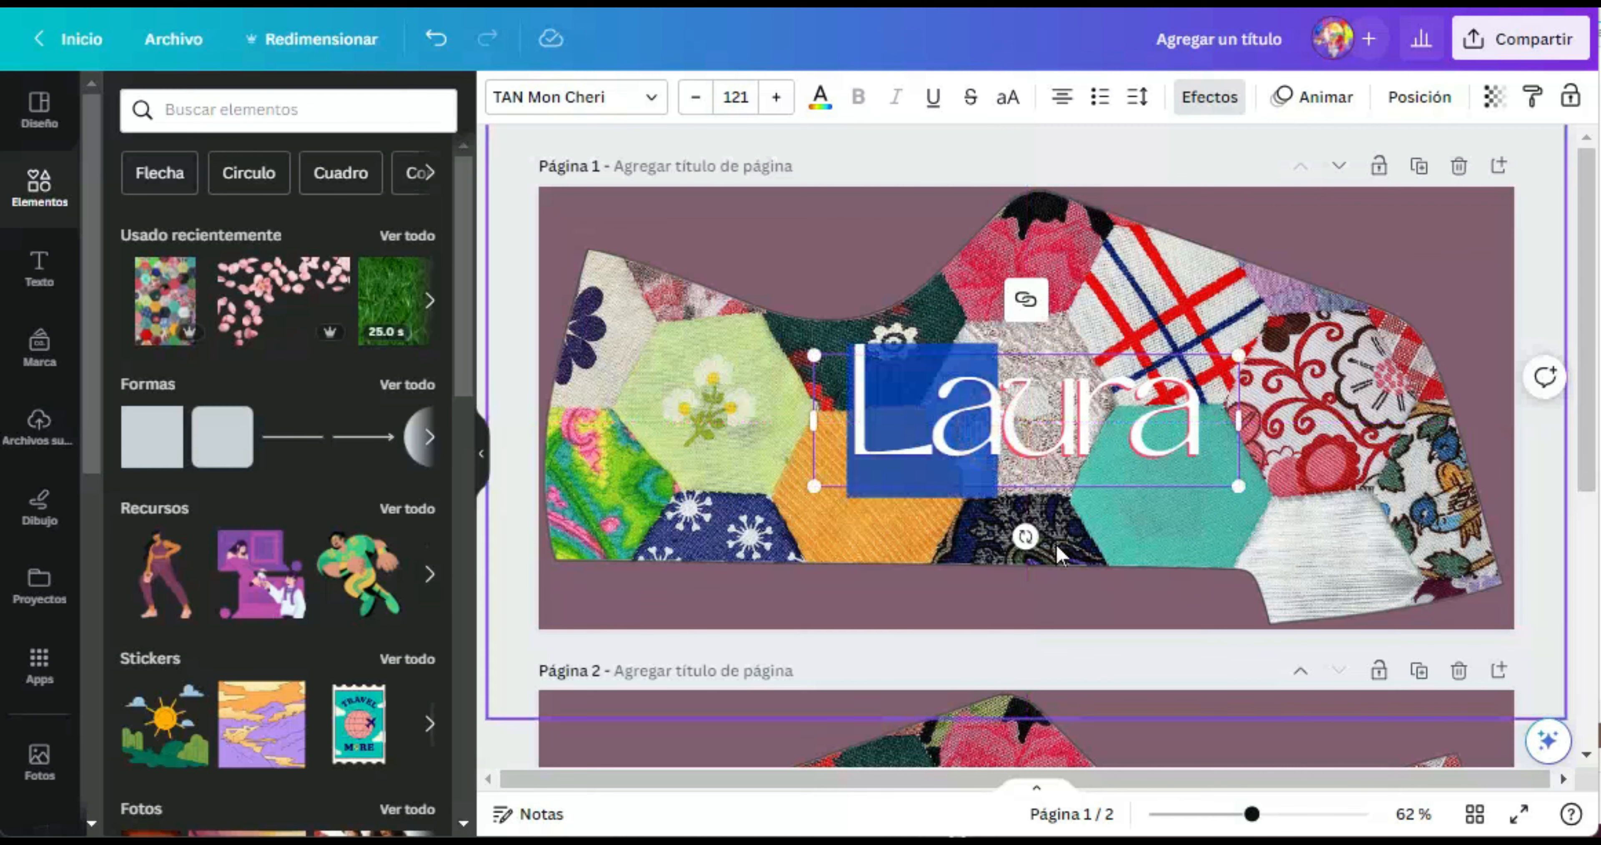
scroll(1560, 287, down, 3)
scroll(1560, 287, up, 3)
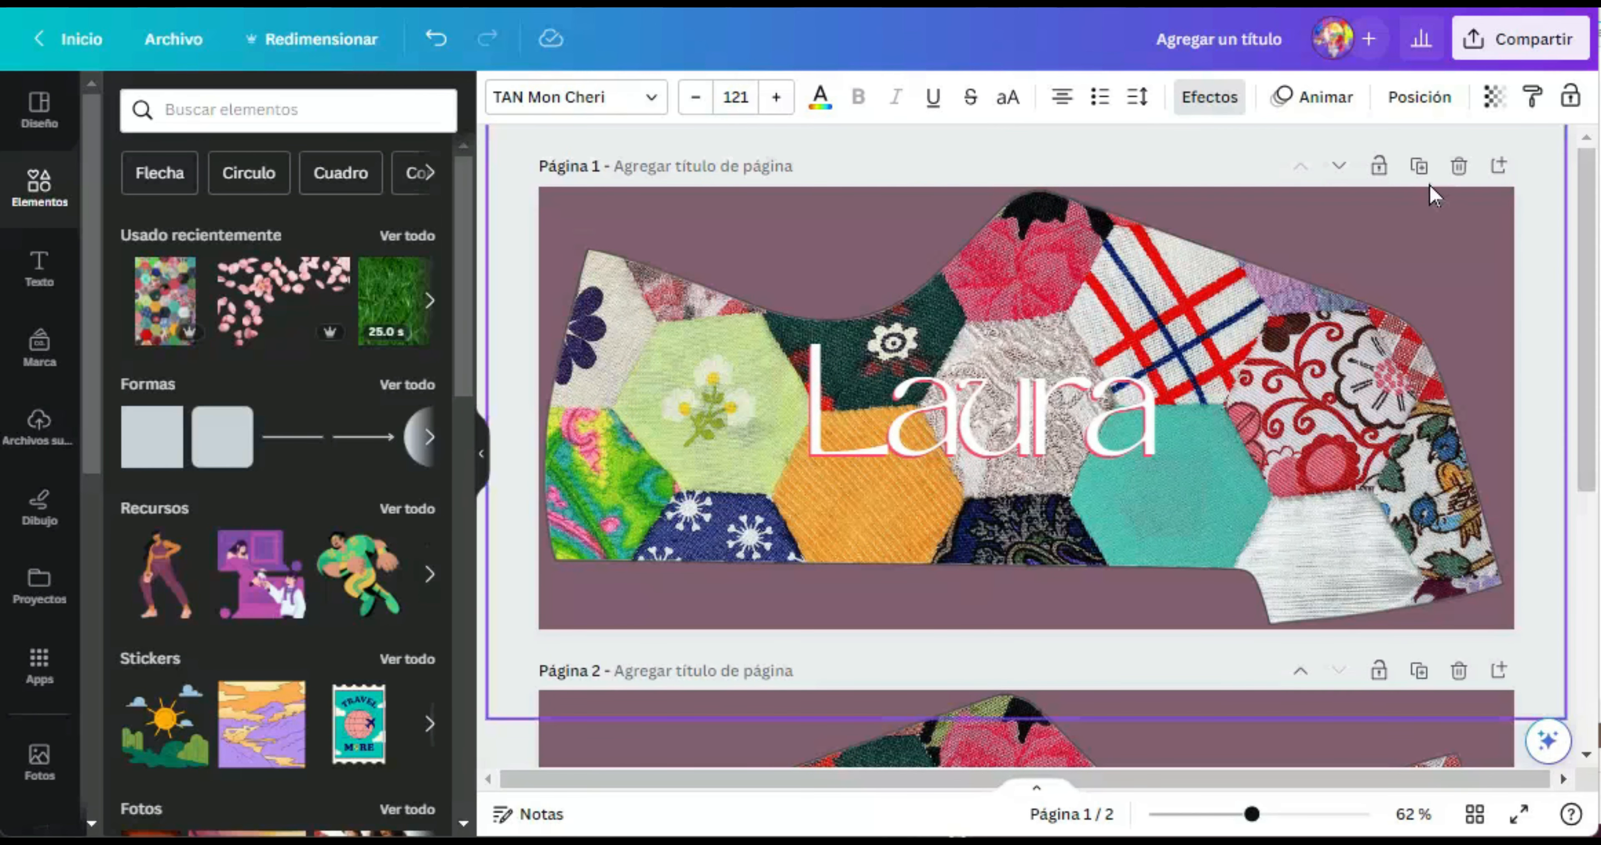
Duplicate page 1 and select the name text on page 3
click(1421, 167)
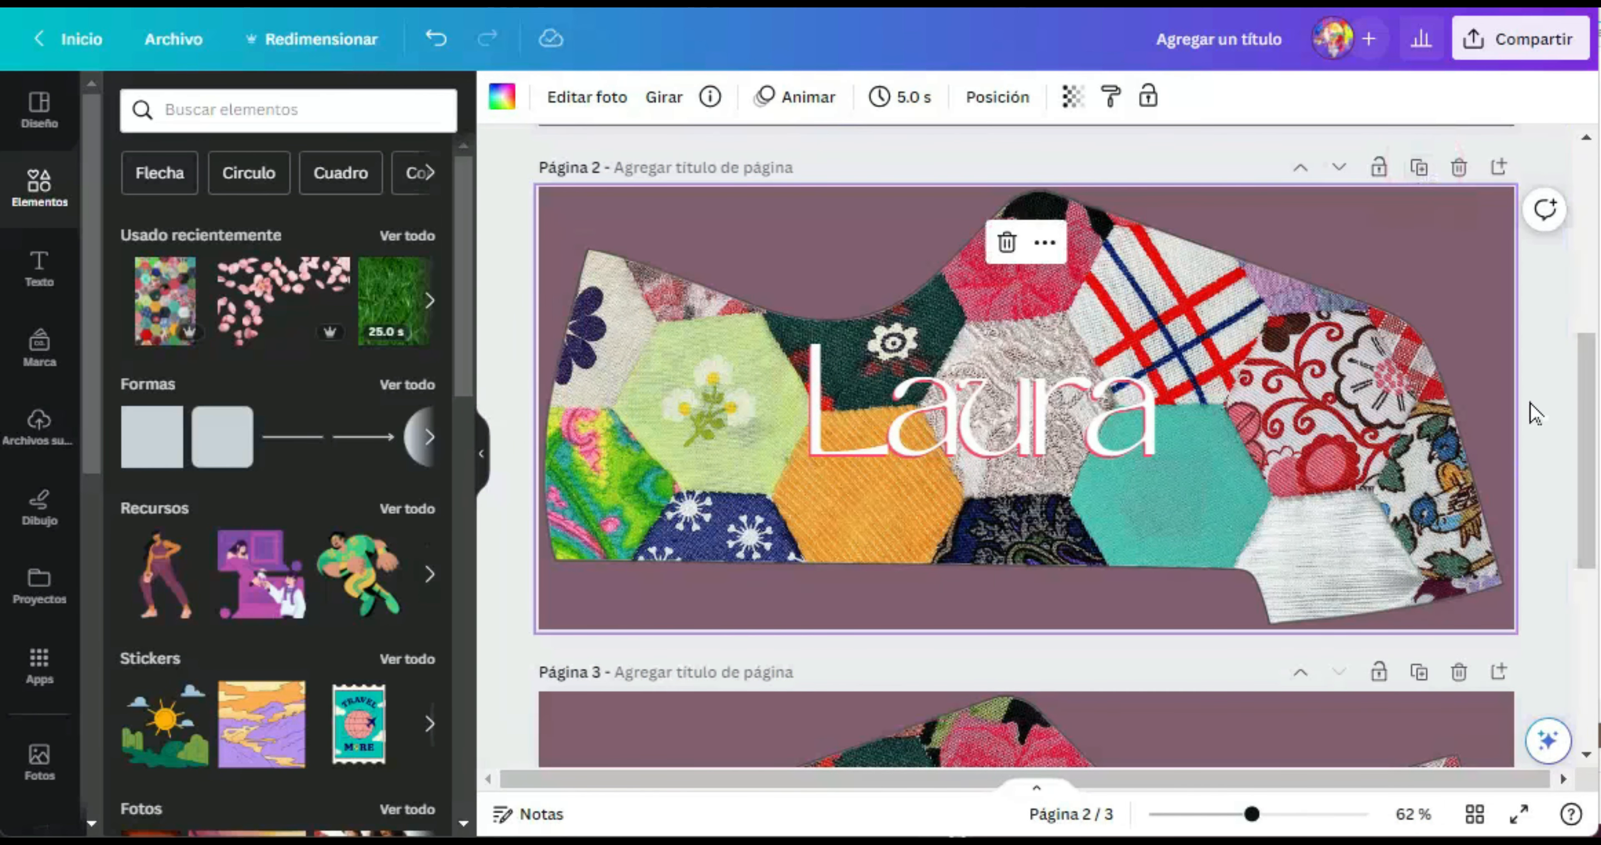
scroll(1530, 411, down, 10)
click(1059, 476)
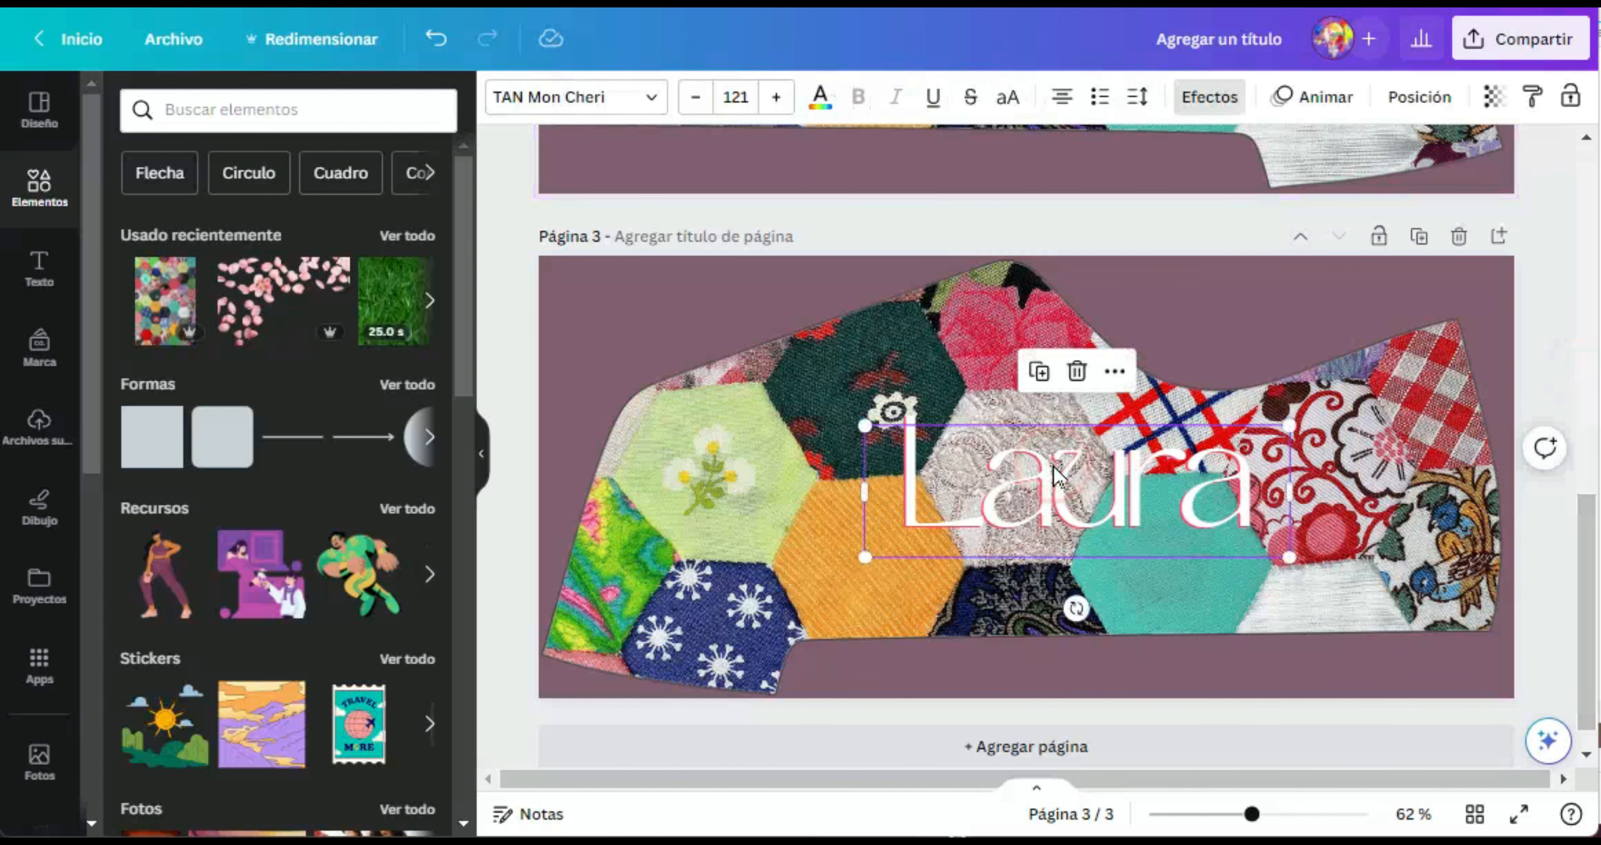
Remove the name text from the copied page 4 and move the name slightly down on page 3
key(Delete)
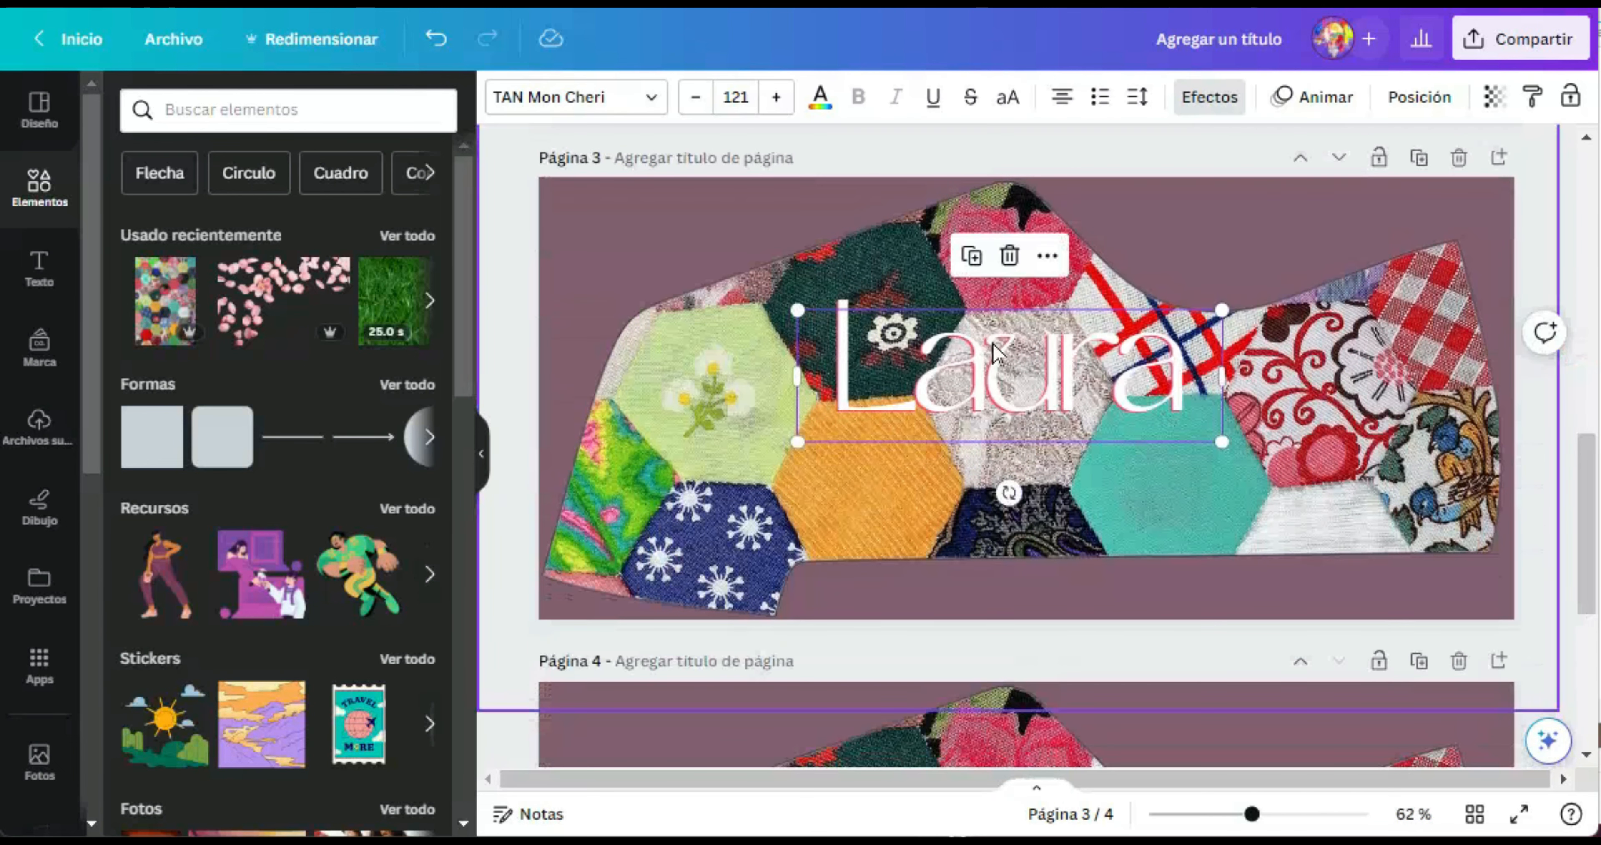
drag(974, 373, 974, 409)
drag(1251, 814, 1148, 814)
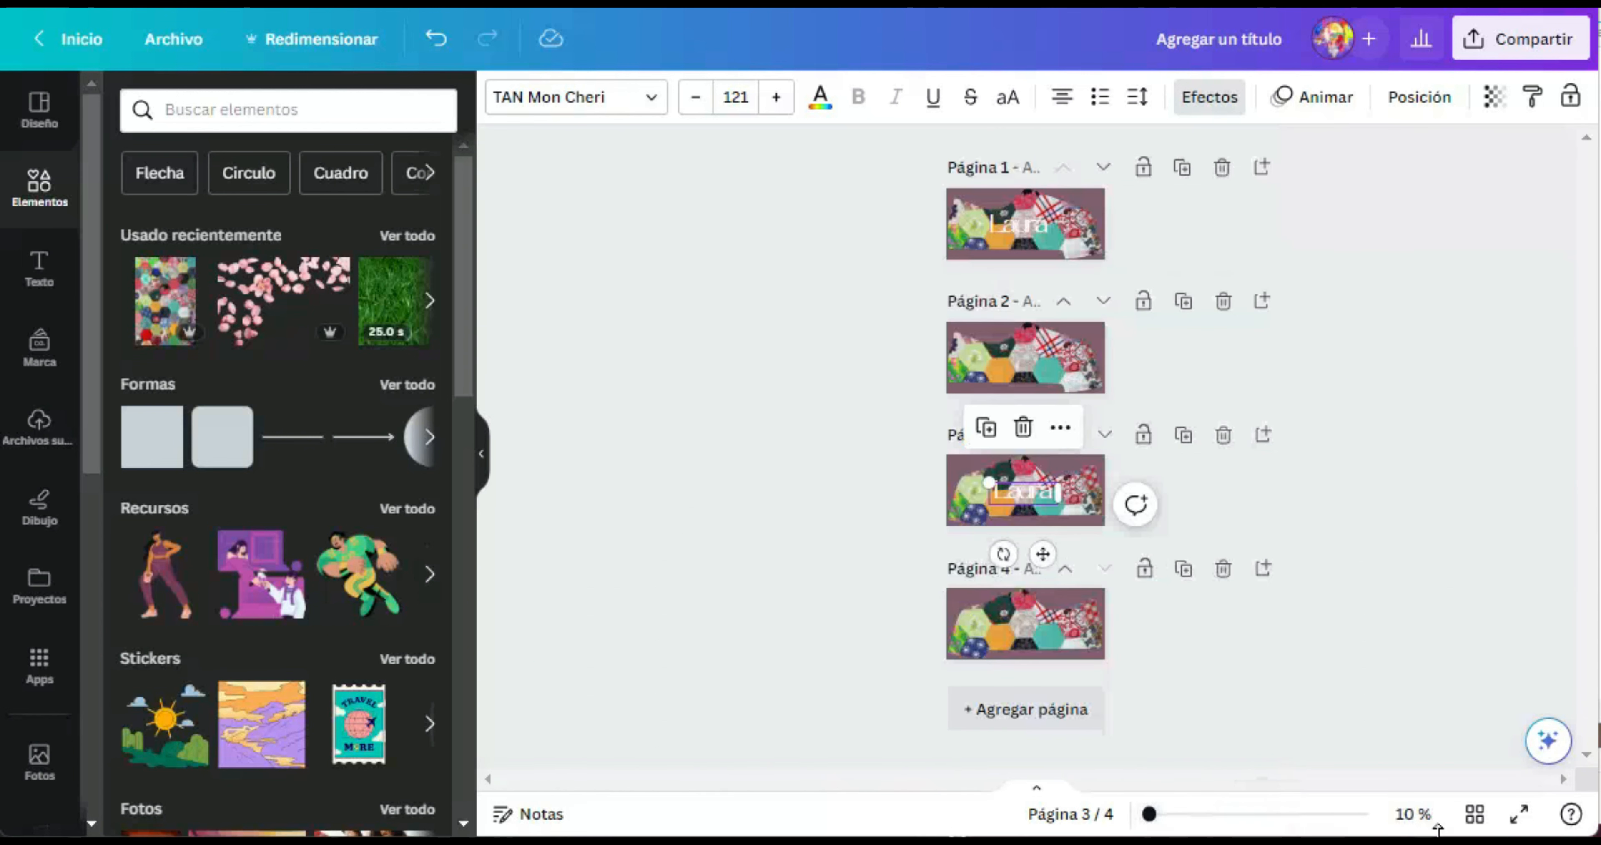
click(1474, 814)
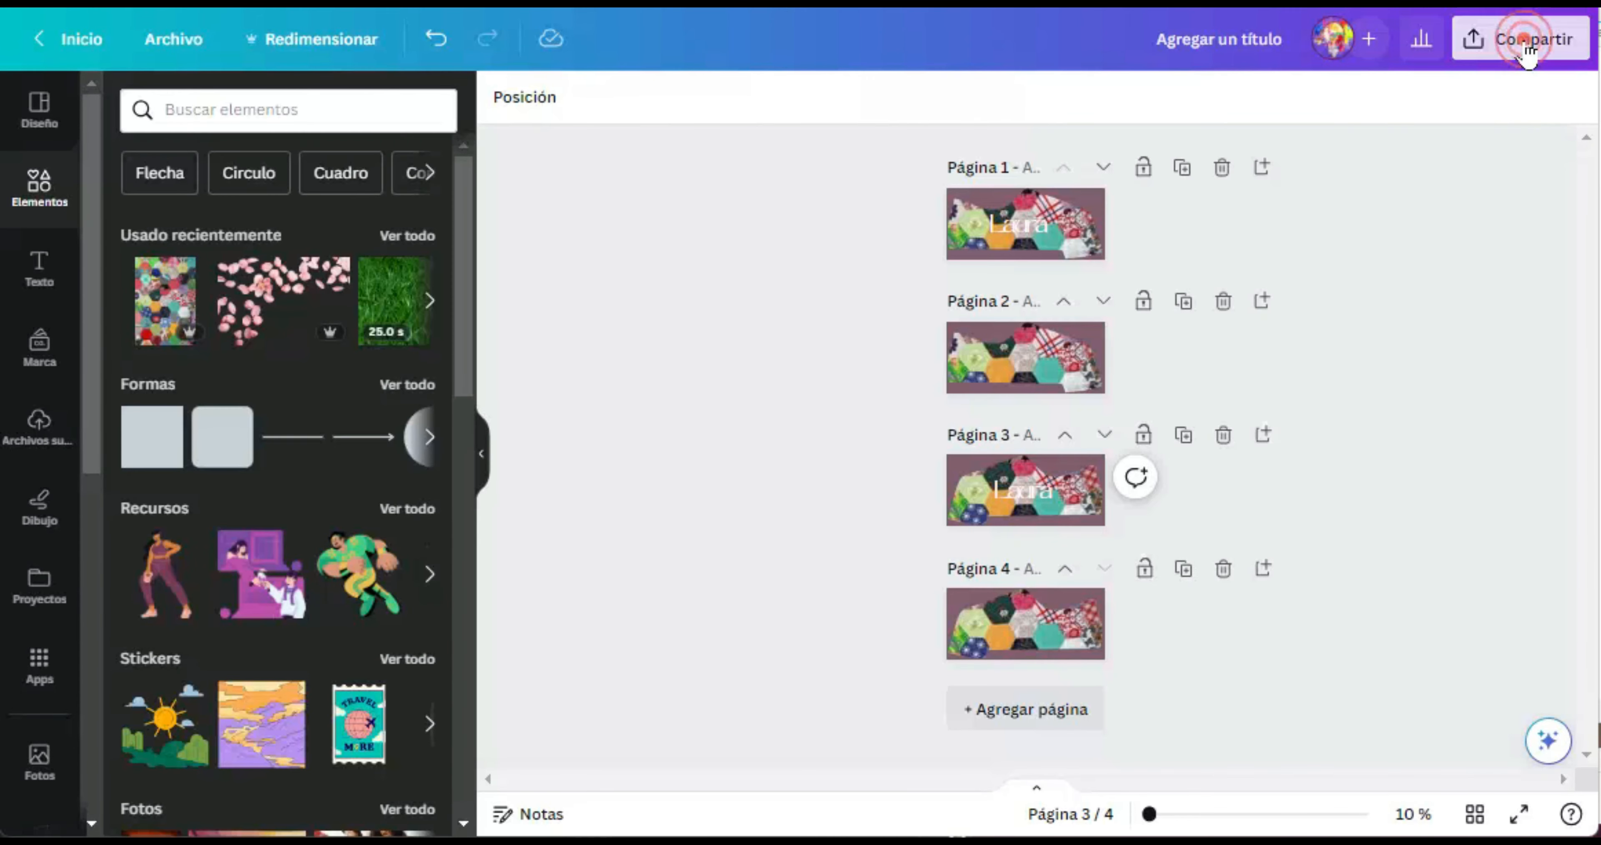
Download all four pages as PNG files with the size enlarged to 1972 × 894 px
click(1521, 39)
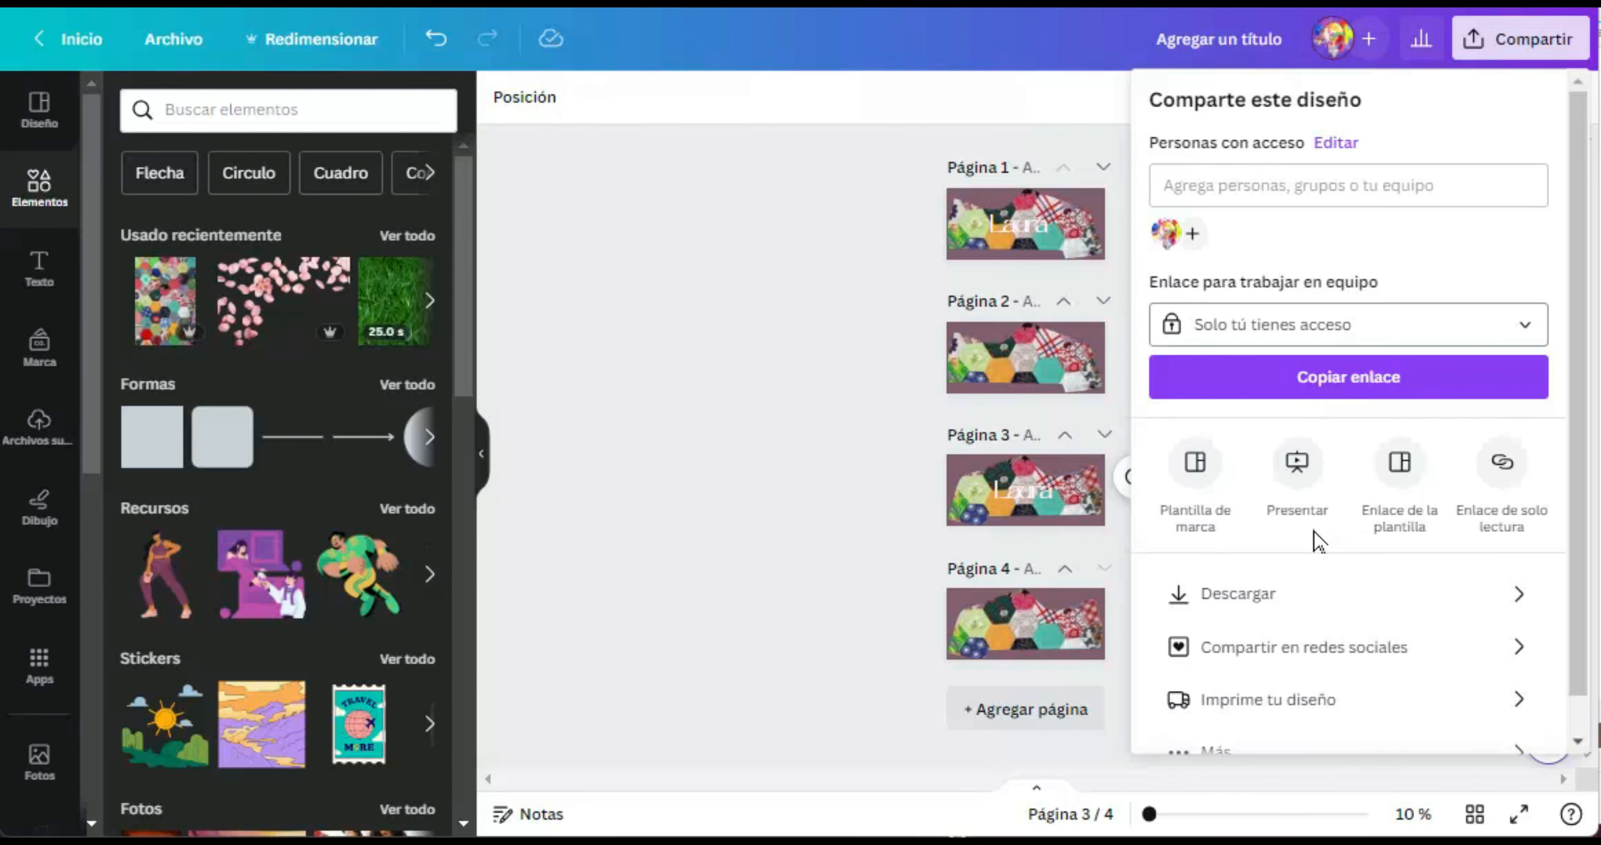
click(1262, 592)
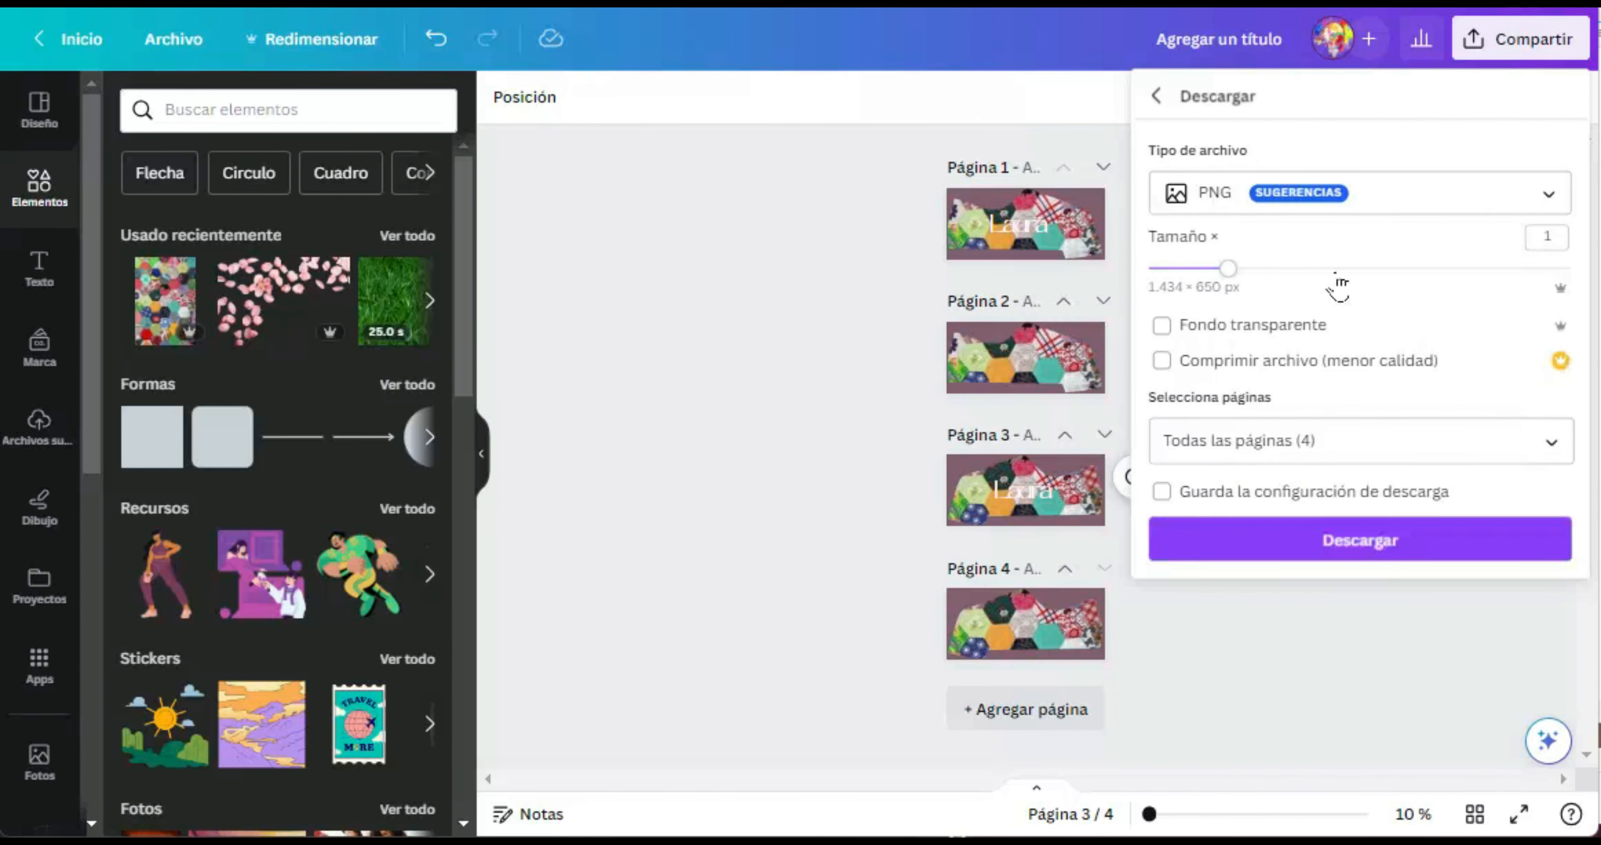
drag(1228, 269, 1290, 269)
click(1430, 542)
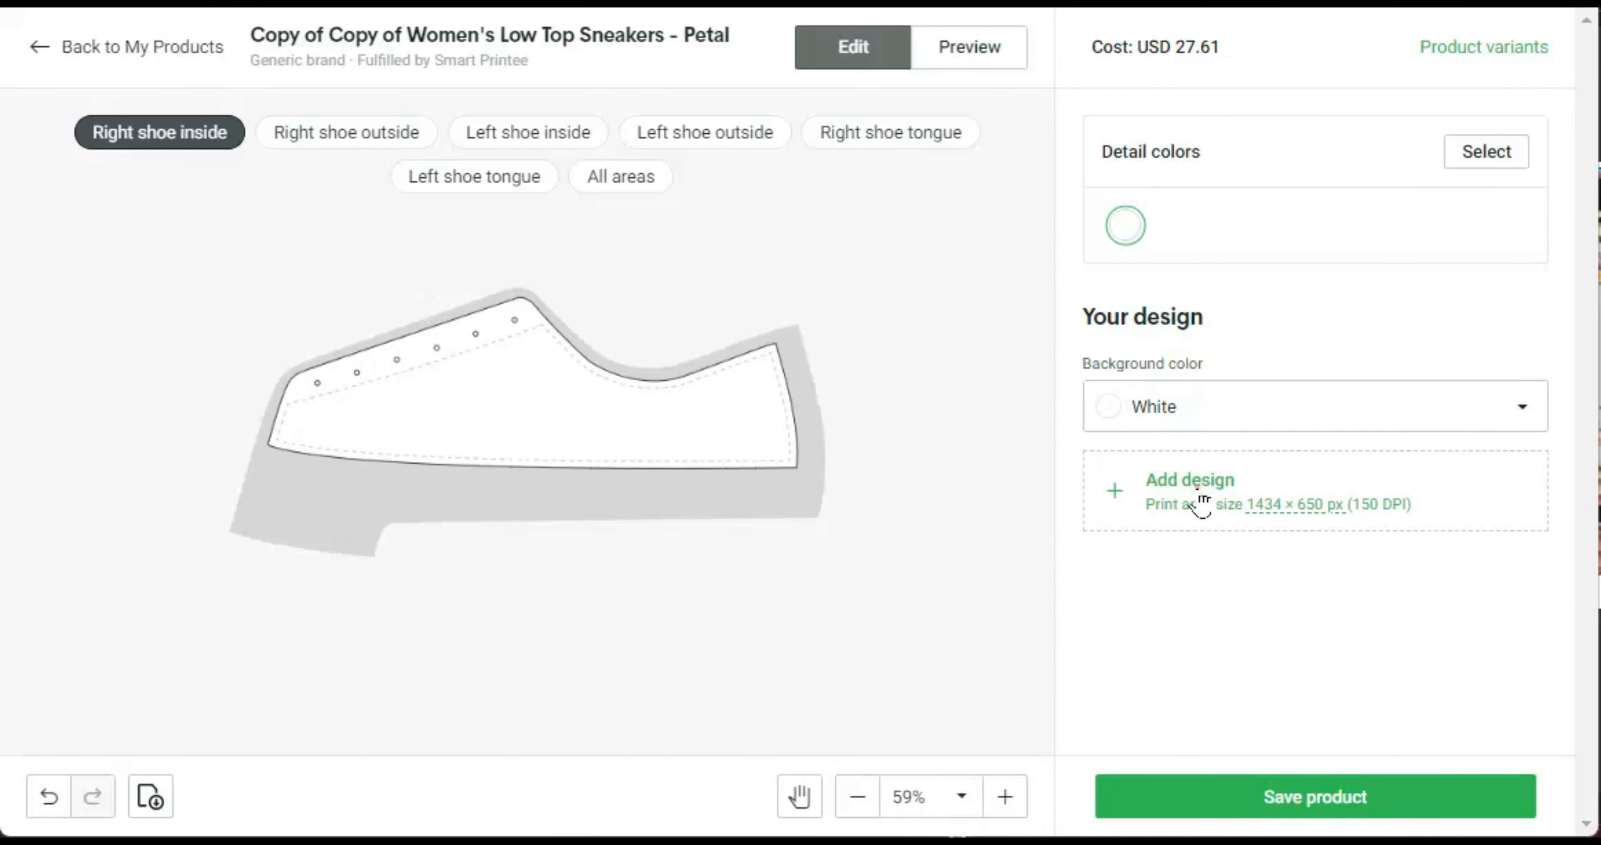
click(1200, 504)
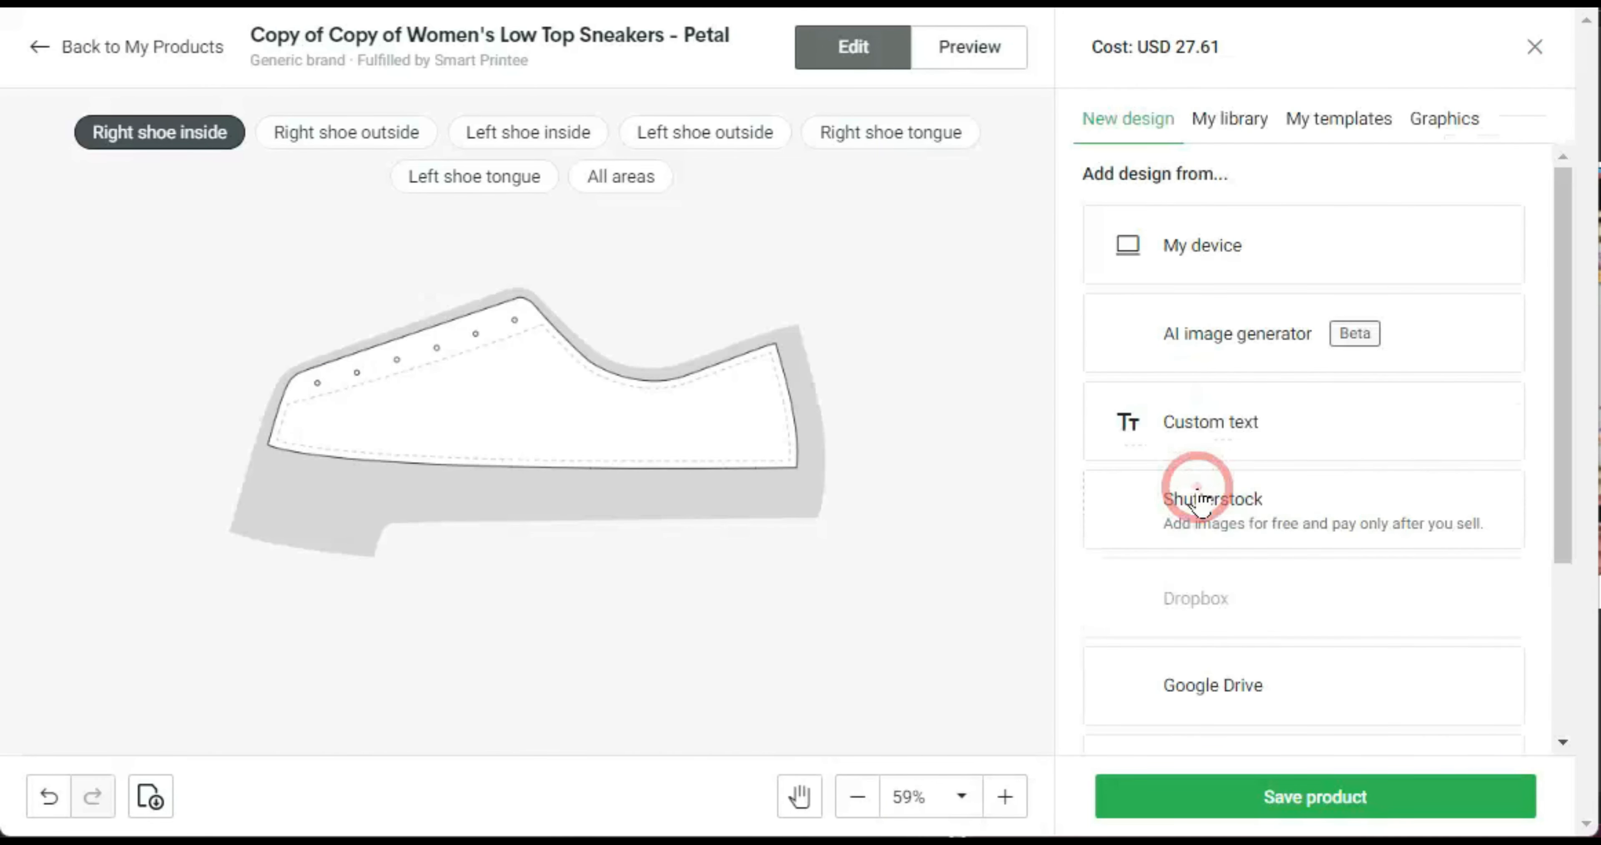
click(1185, 256)
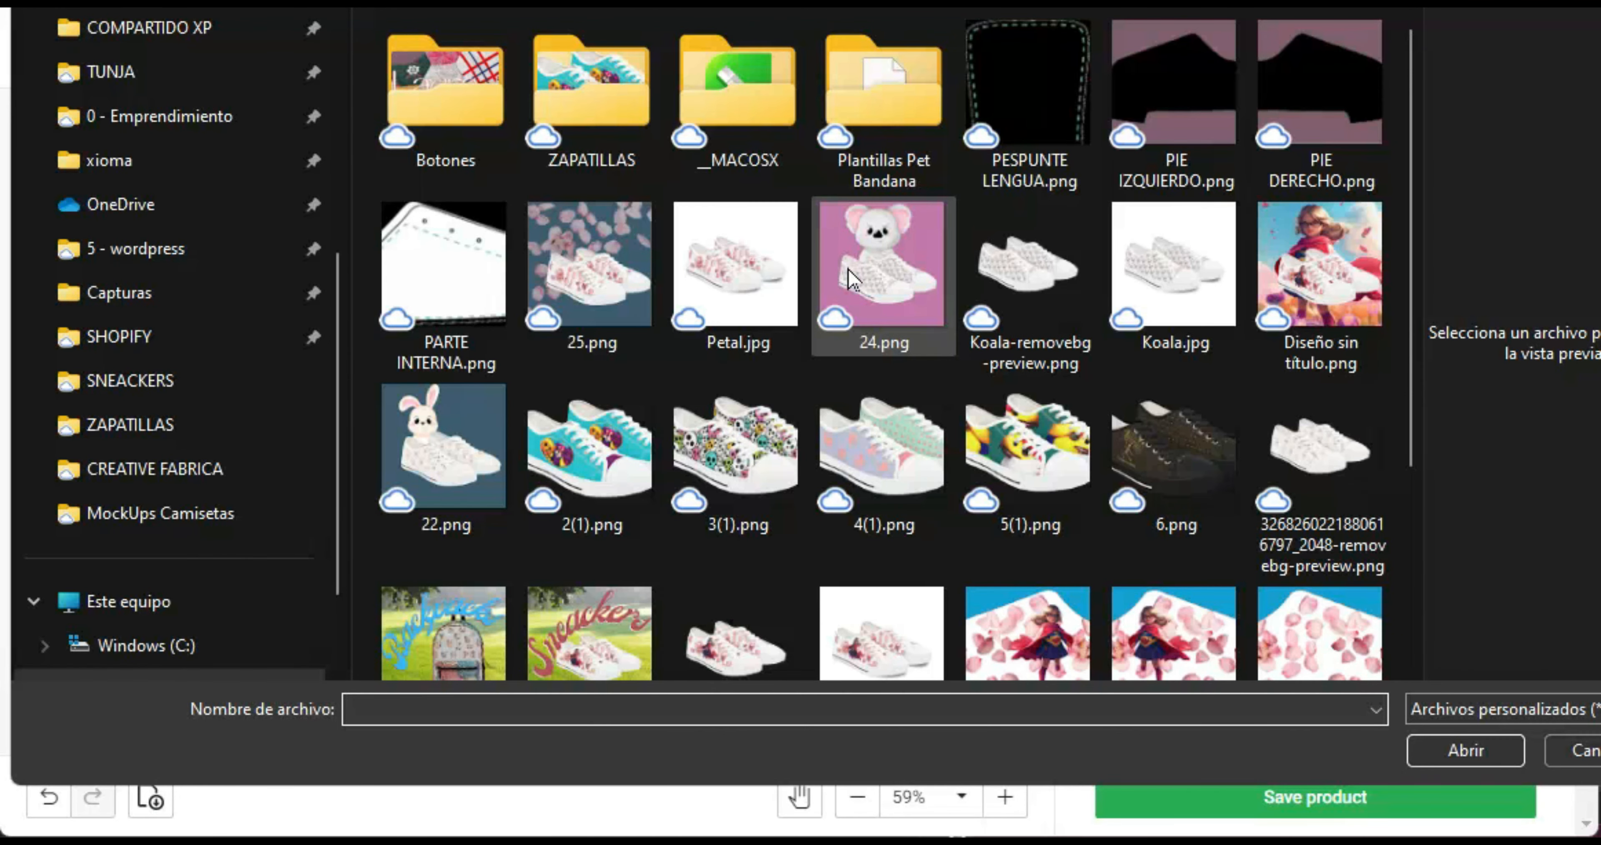
click(408, 93)
double_click(405, 86)
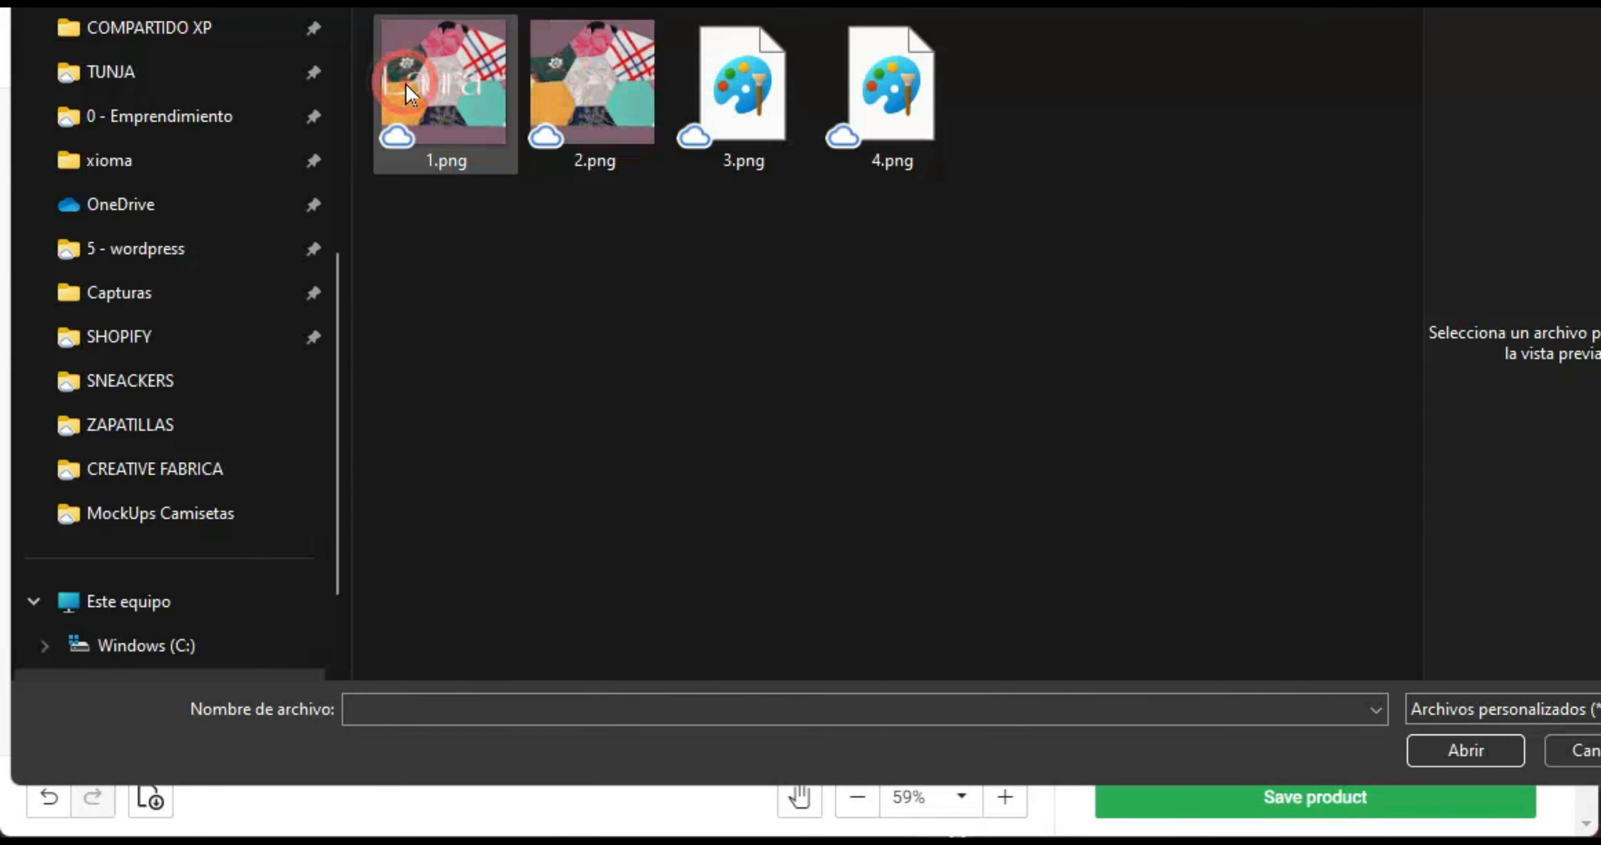
click(1493, 486)
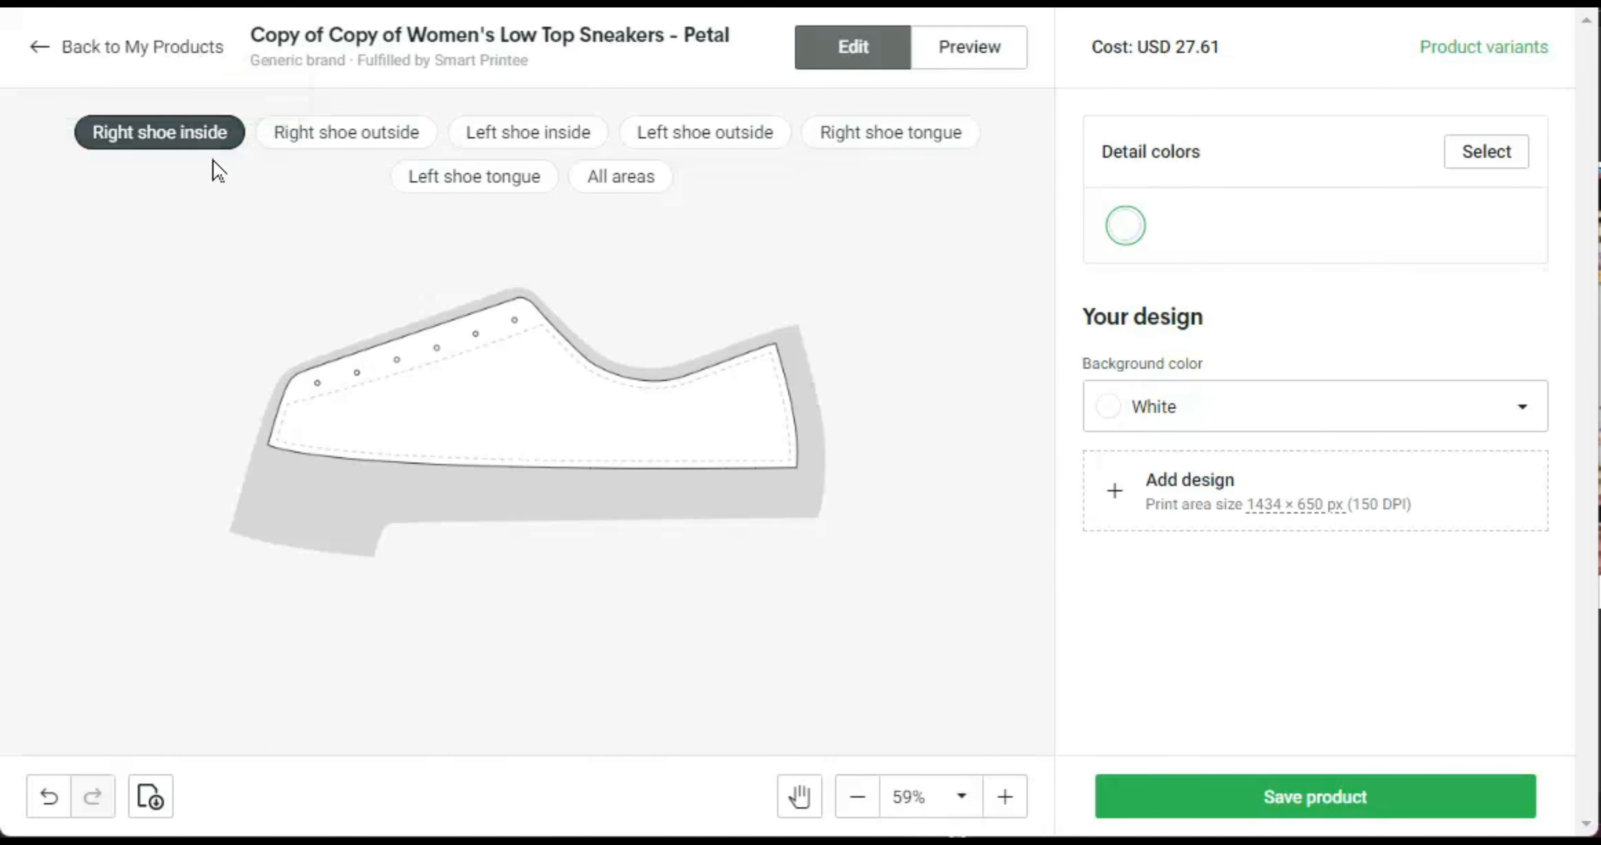
In the Printify sneaker editor, upload 4.png from the computer as the design for the right shoe inside
click(1189, 491)
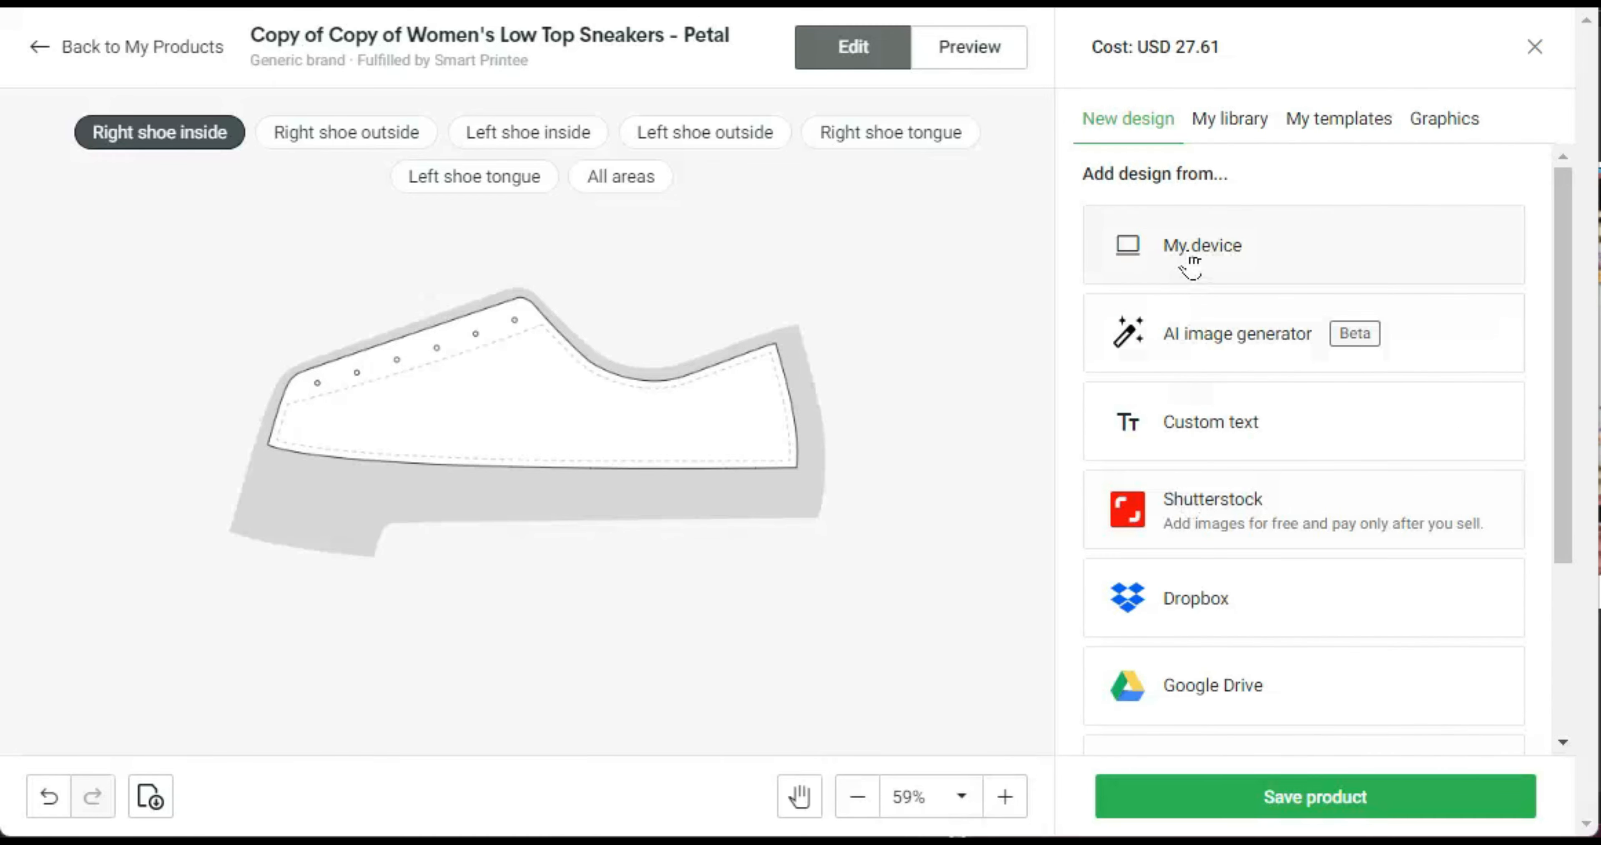
click(1190, 261)
double_click(878, 89)
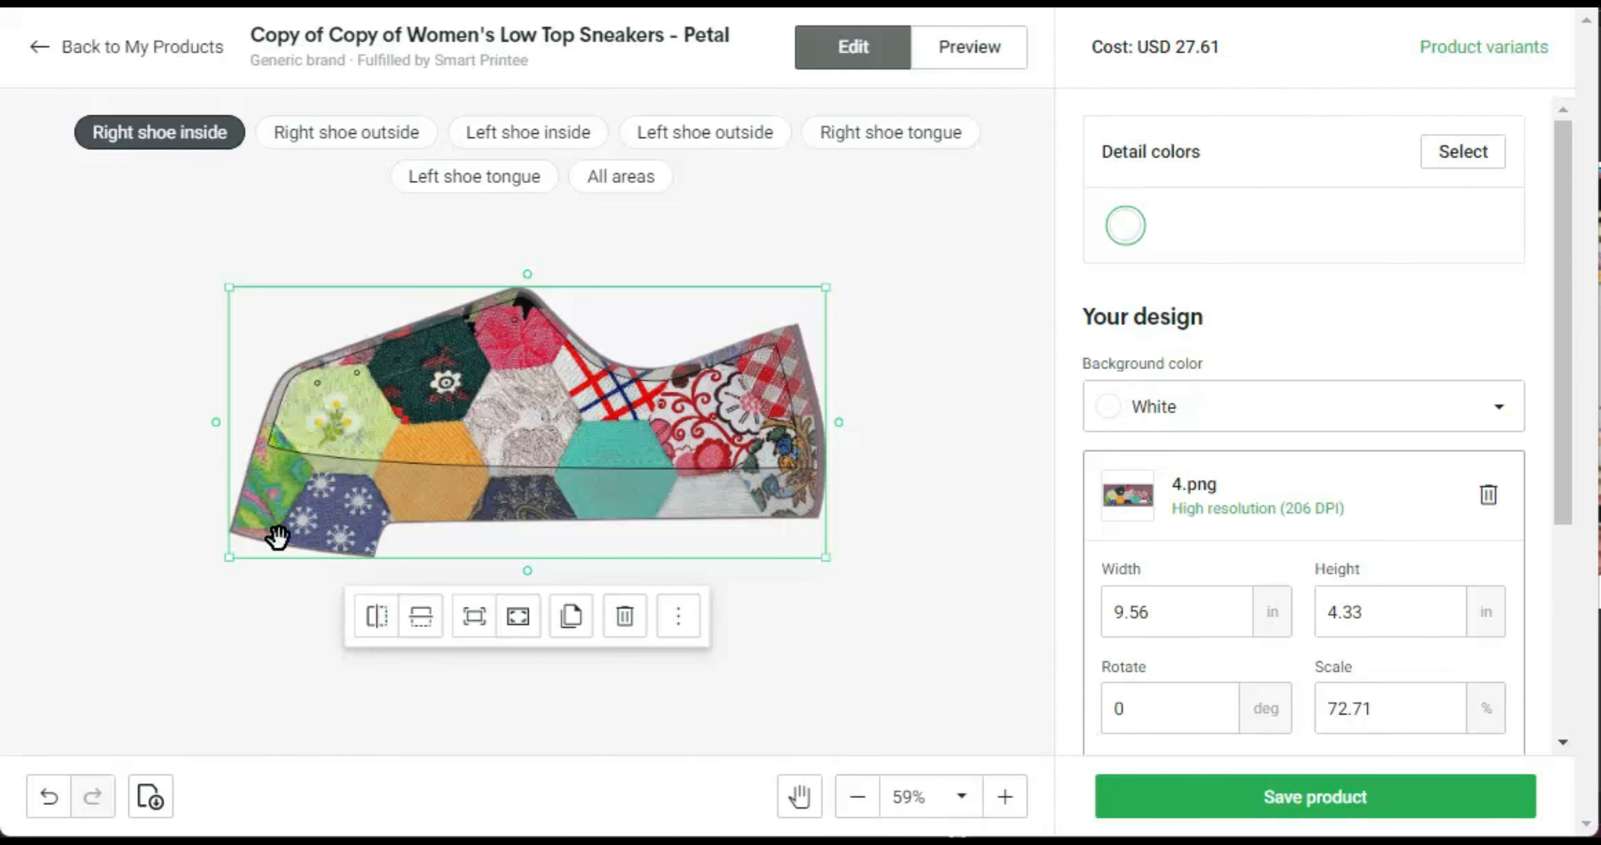
Replace the petal design on the right shoe outside with 1.png and enlarge it to about 9.73 × 4.41 in
click(370, 138)
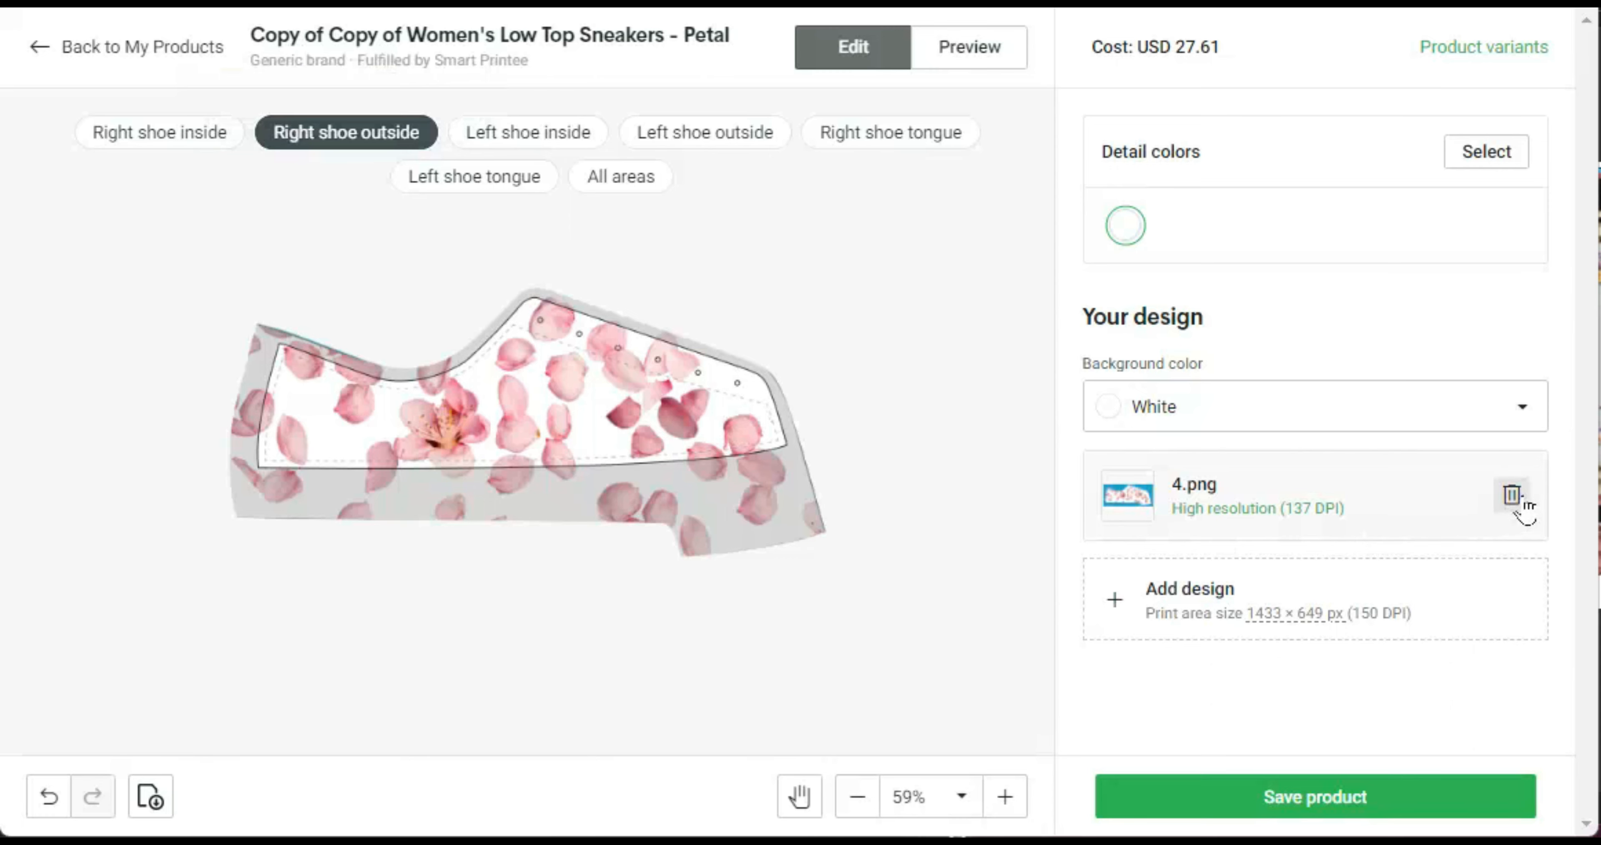
click(1512, 496)
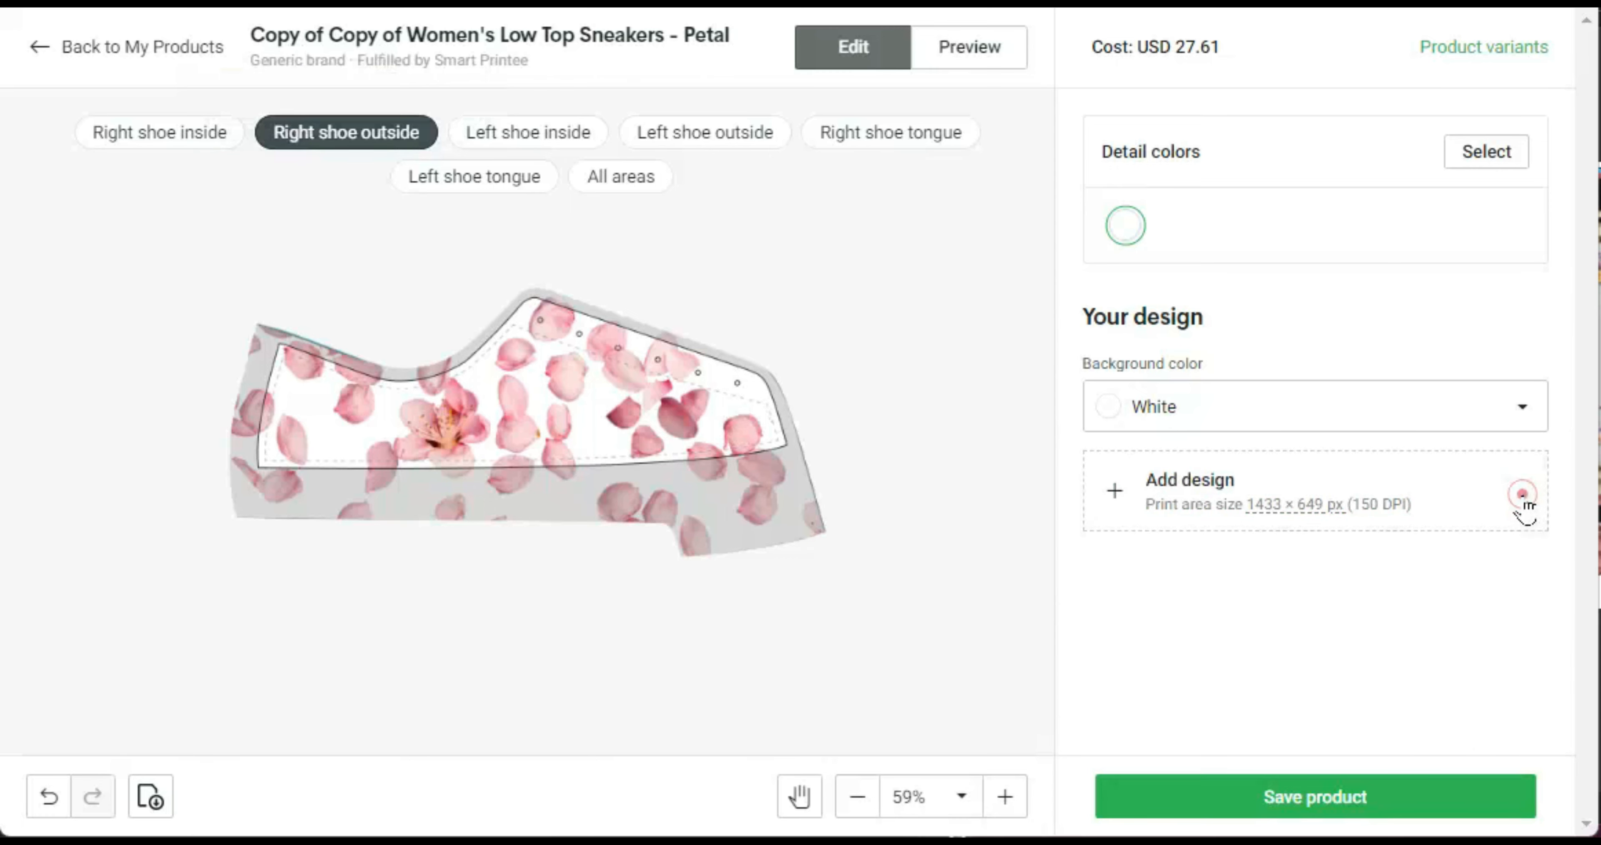
click(1213, 503)
click(1194, 245)
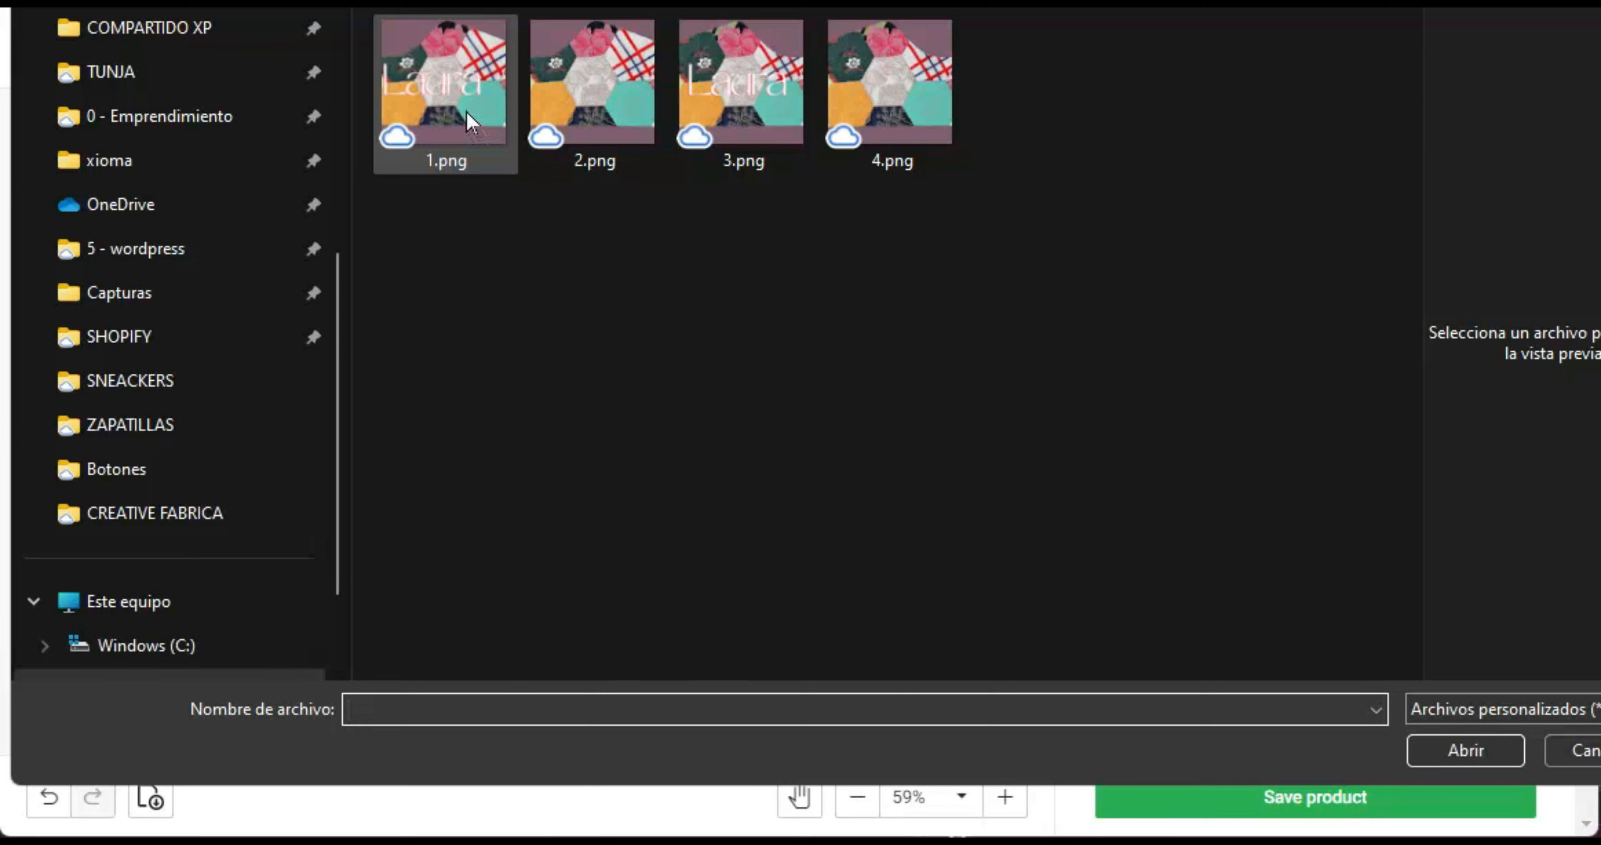
click(448, 94)
double_click(447, 93)
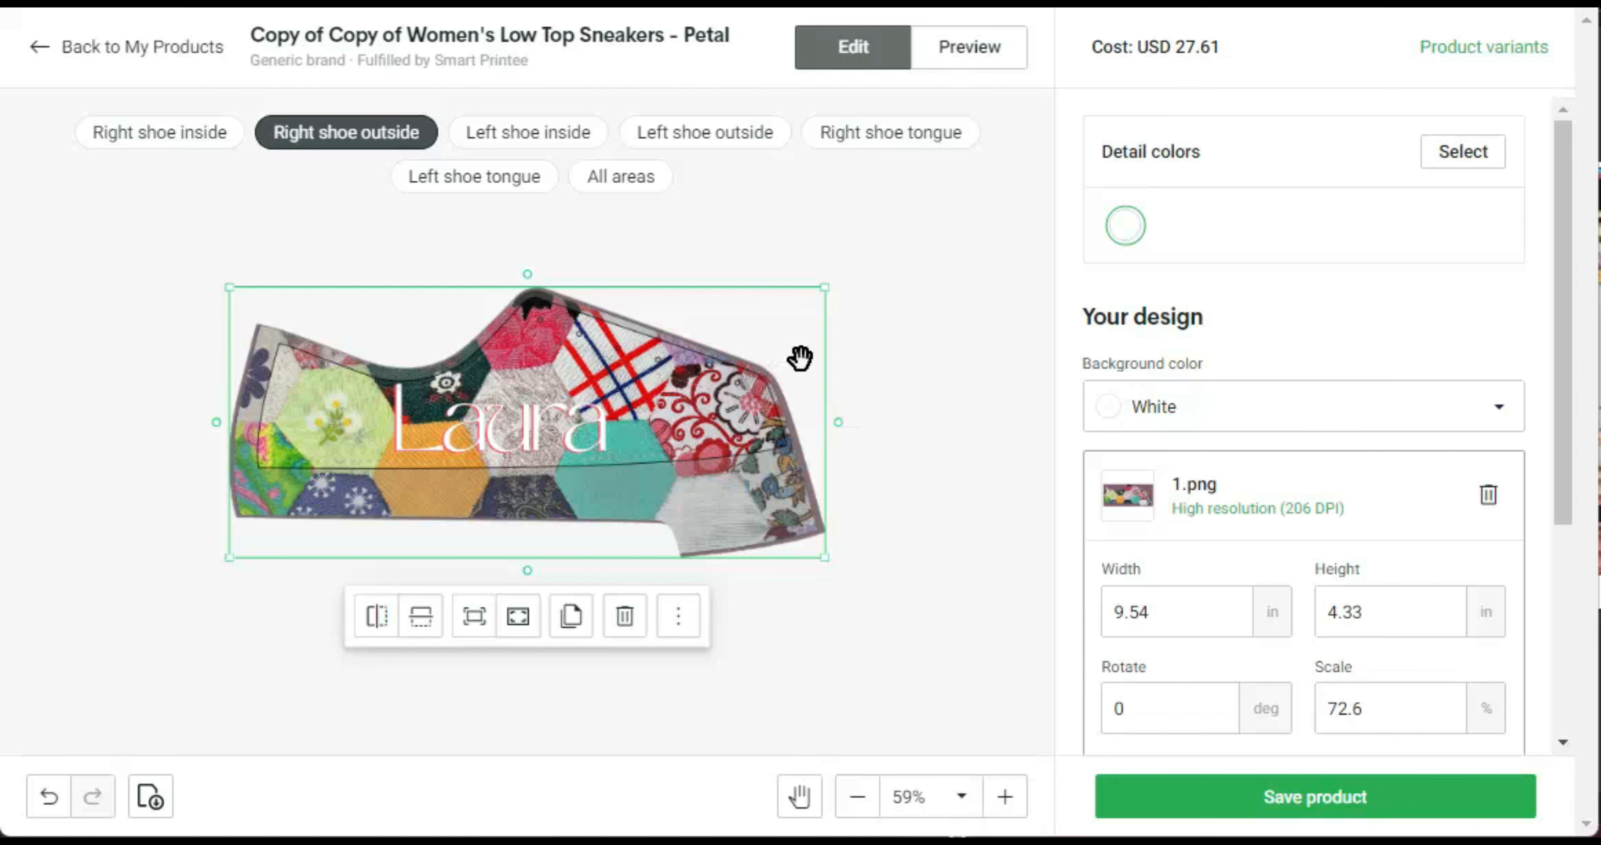
drag(829, 288, 835, 289)
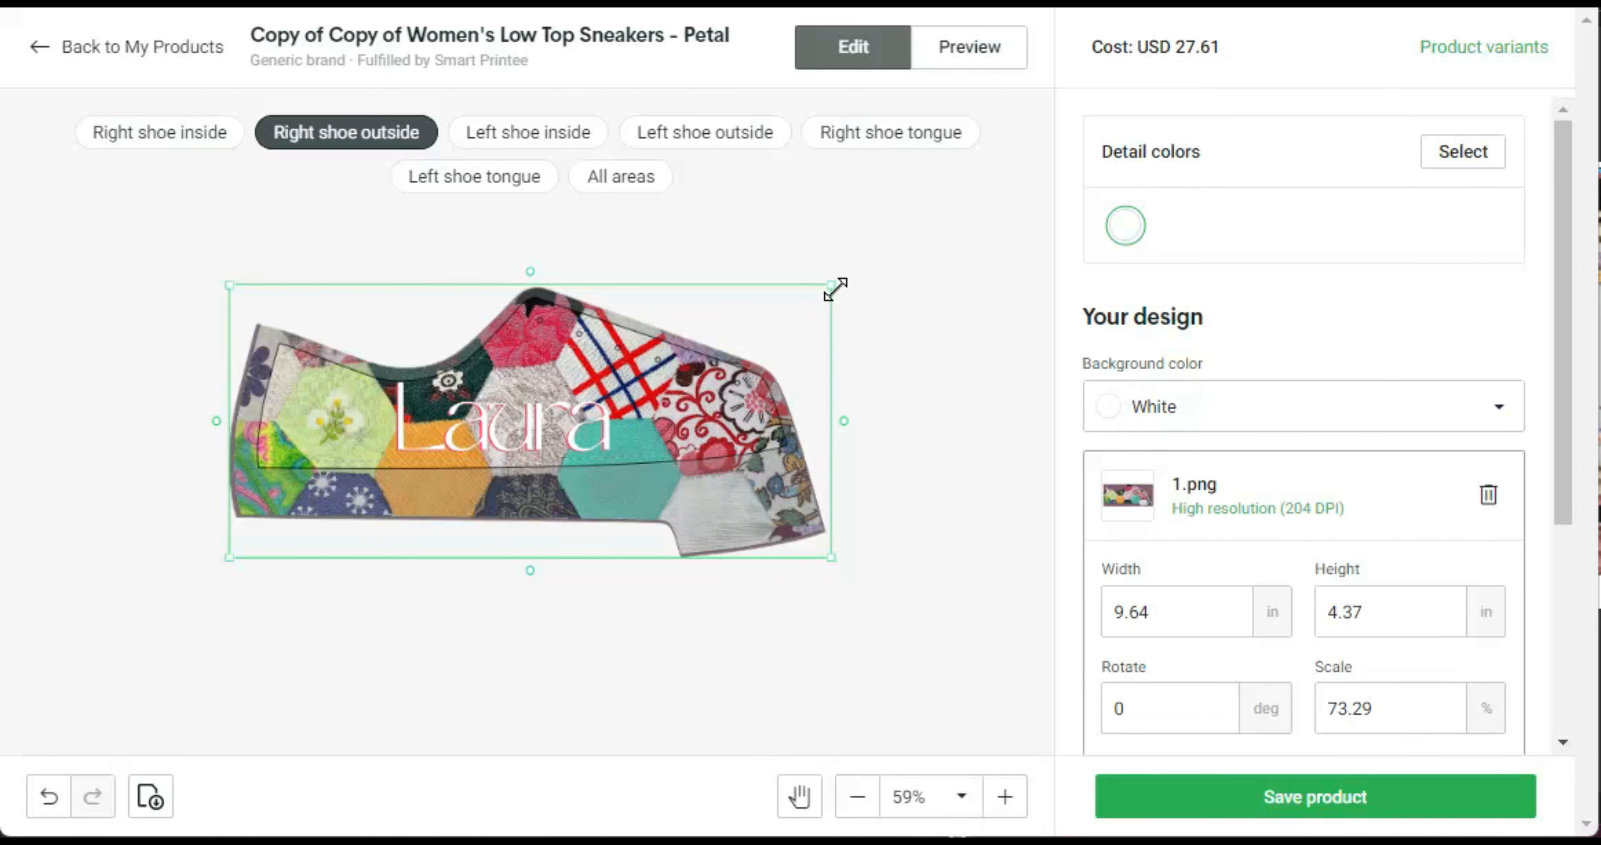
drag(229, 557, 221, 560)
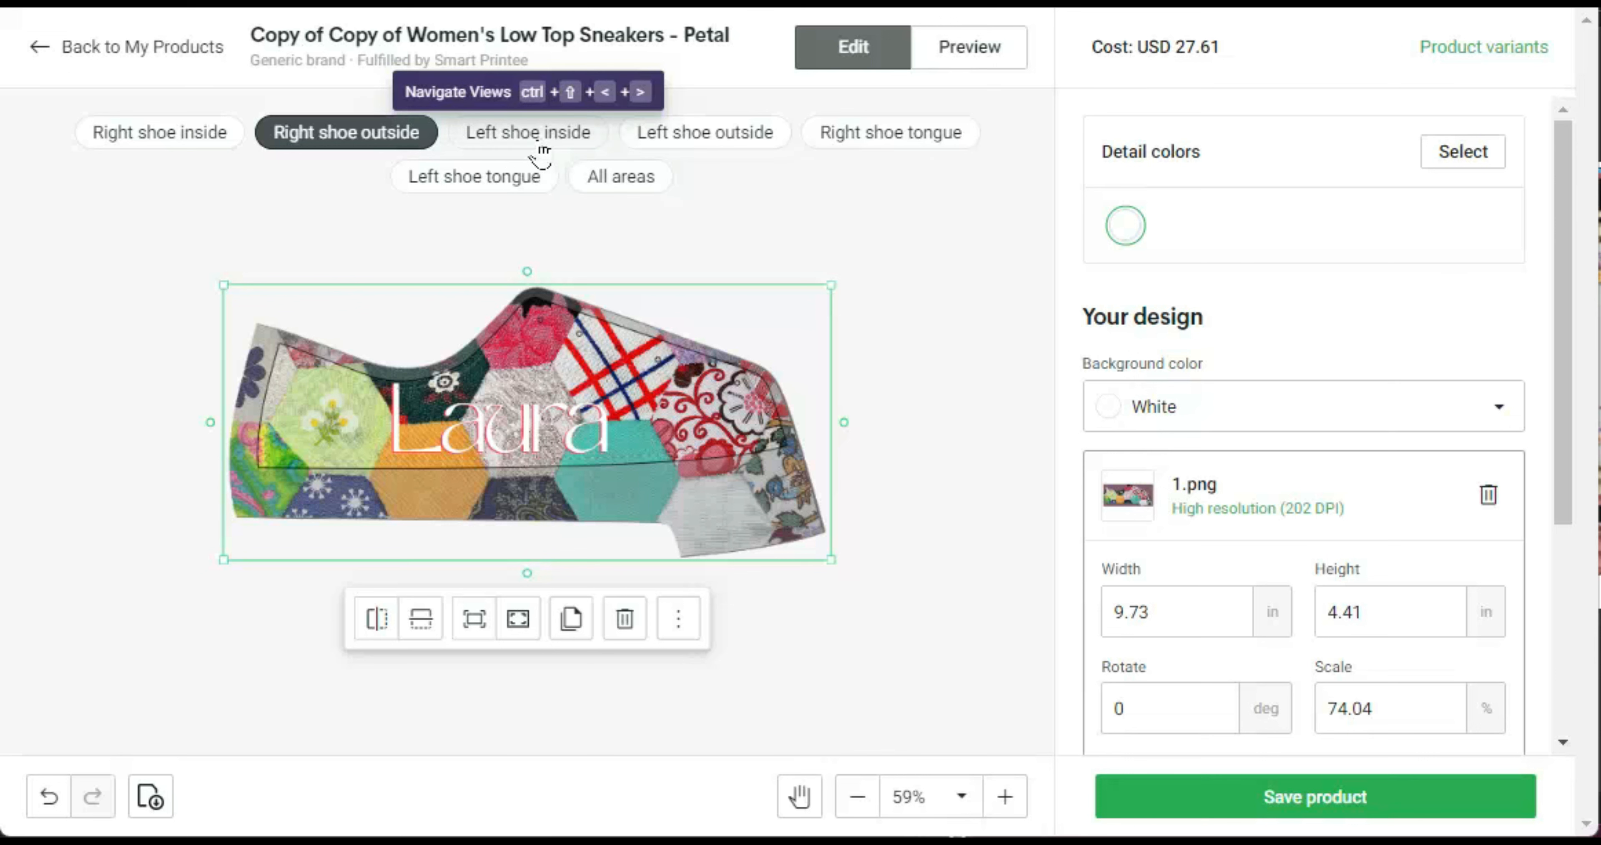
Upload 2.png from the computer as the design for the left shoe inside
click(563, 135)
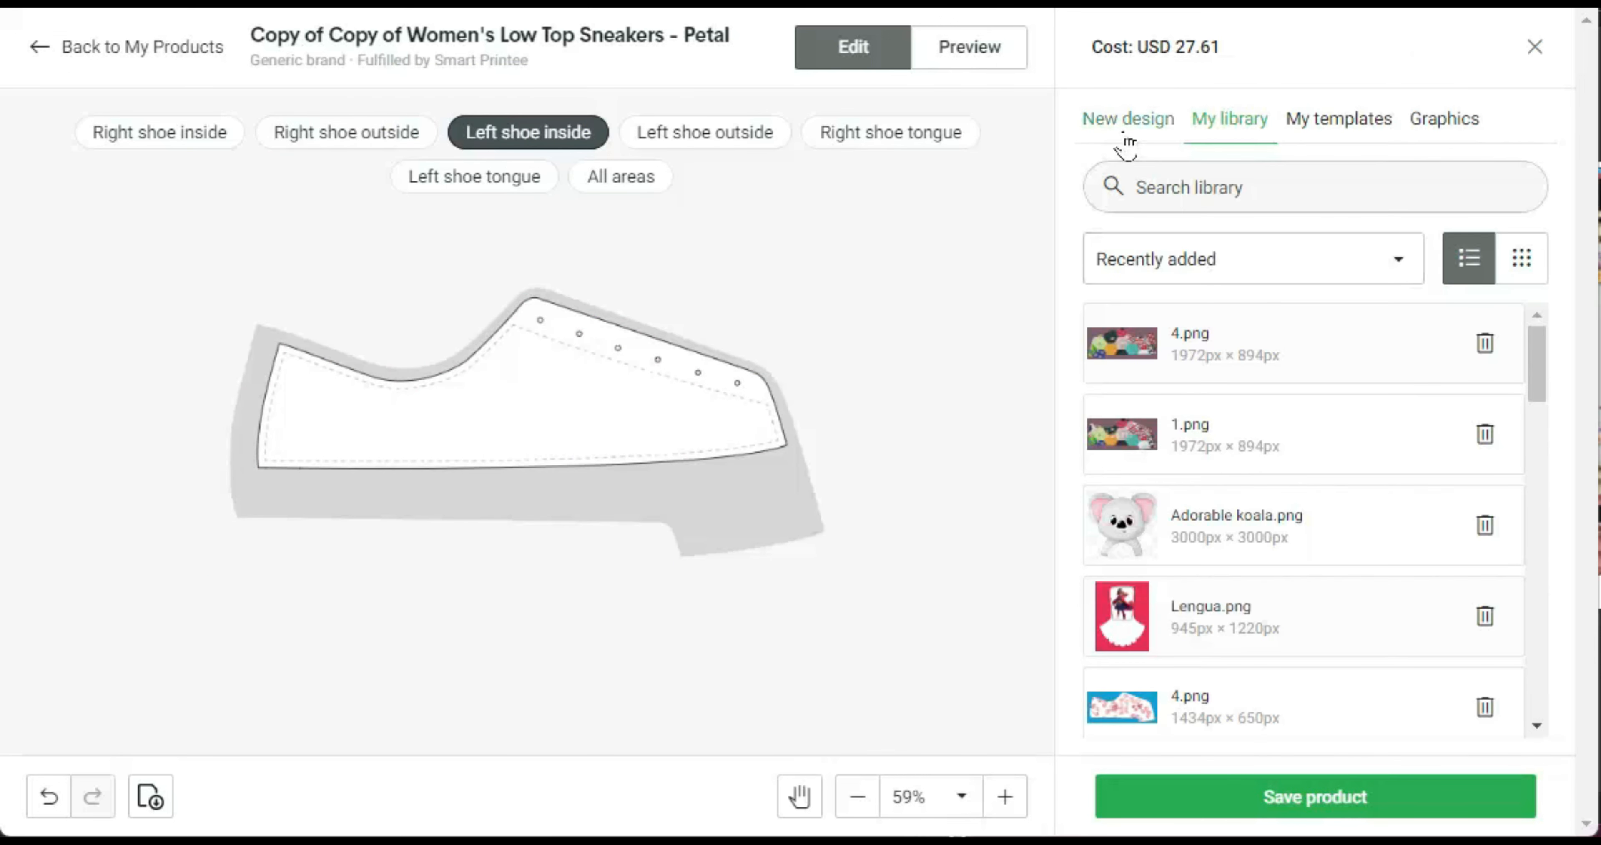
click(1119, 129)
click(1202, 250)
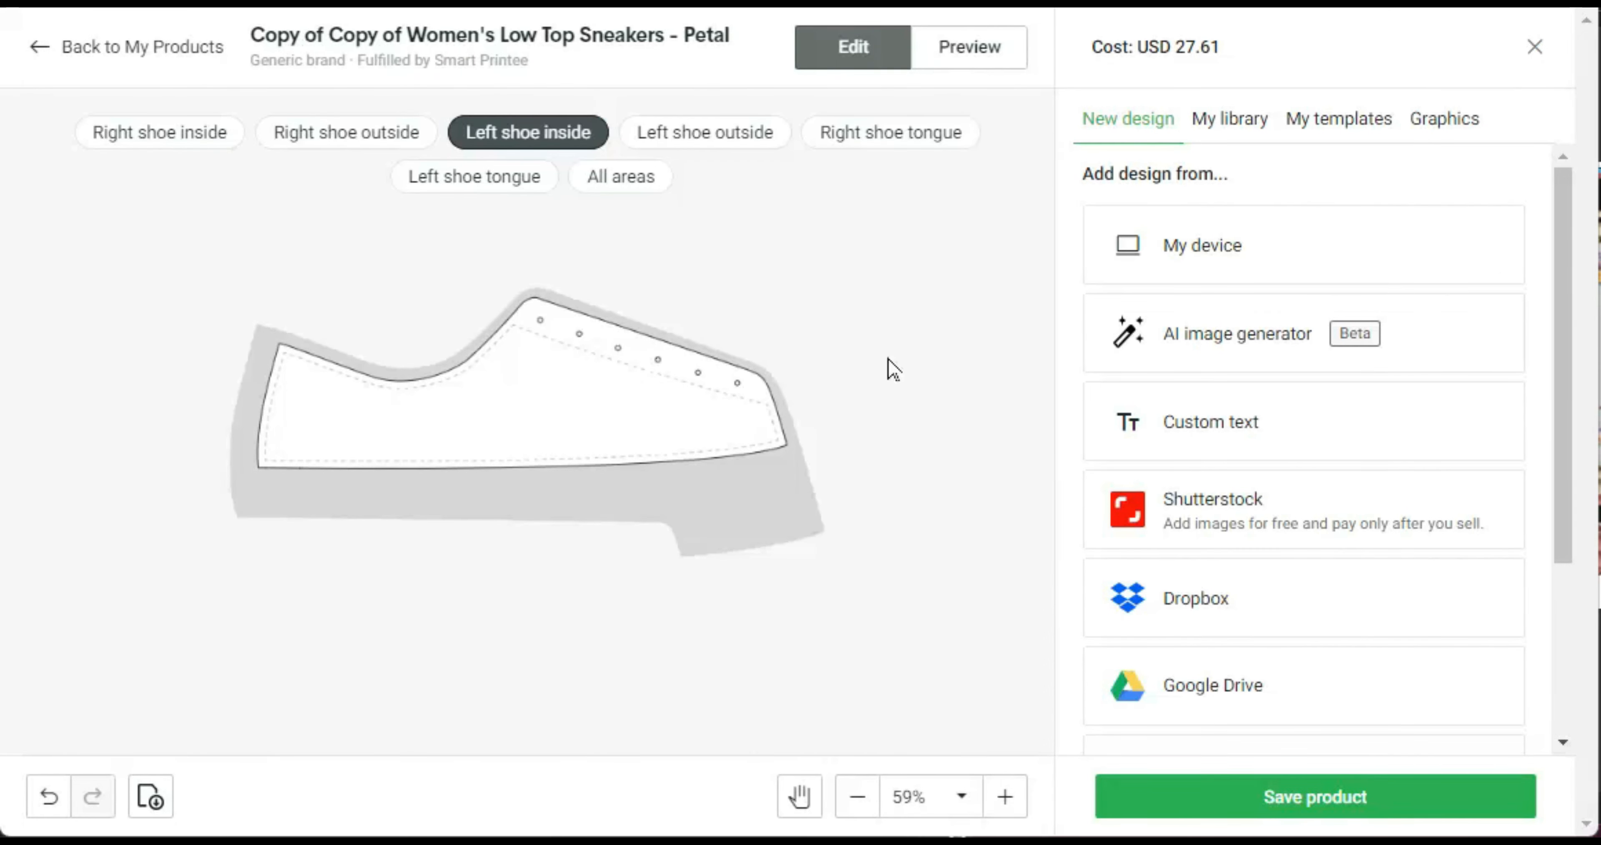
click(1205, 247)
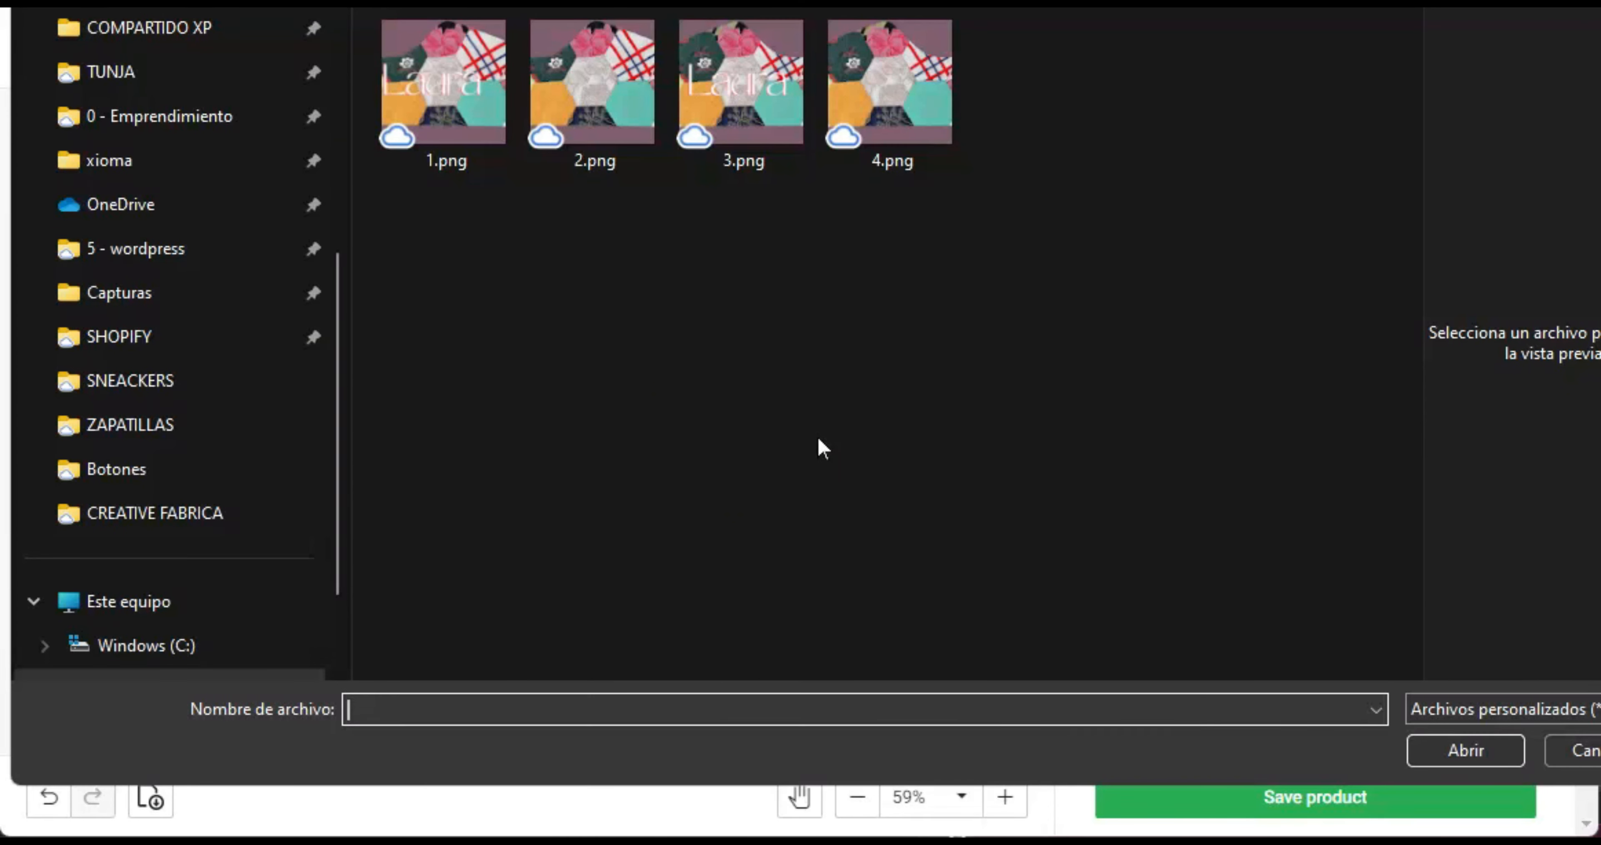
double_click(602, 74)
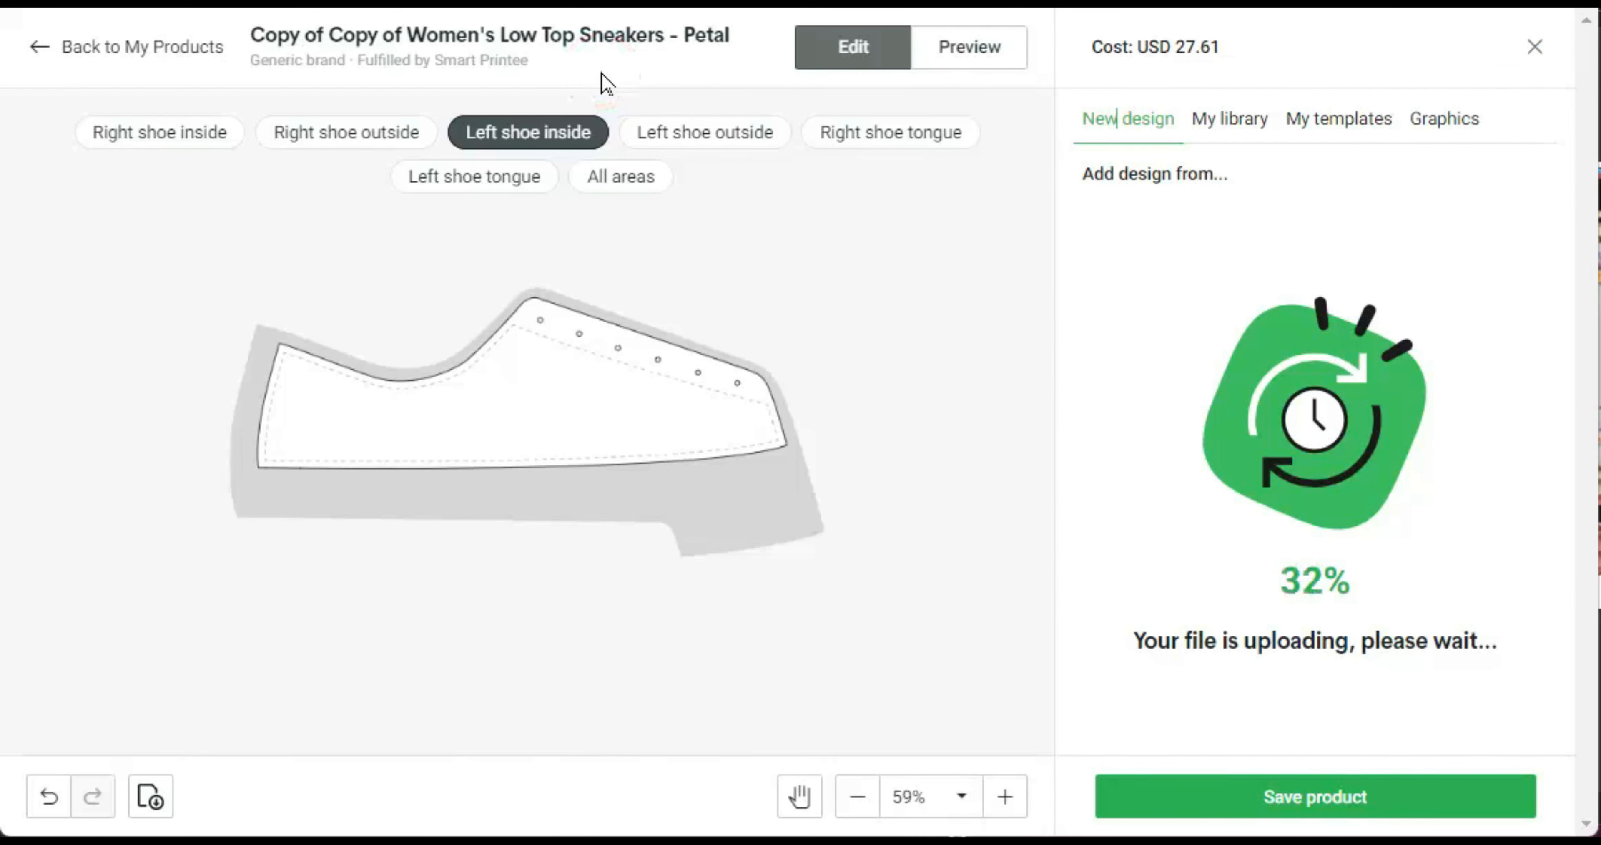
Replace the petal design on the left shoe outside with 3.png and enlarge it to about 9.8 × 4.44 in
click(687, 143)
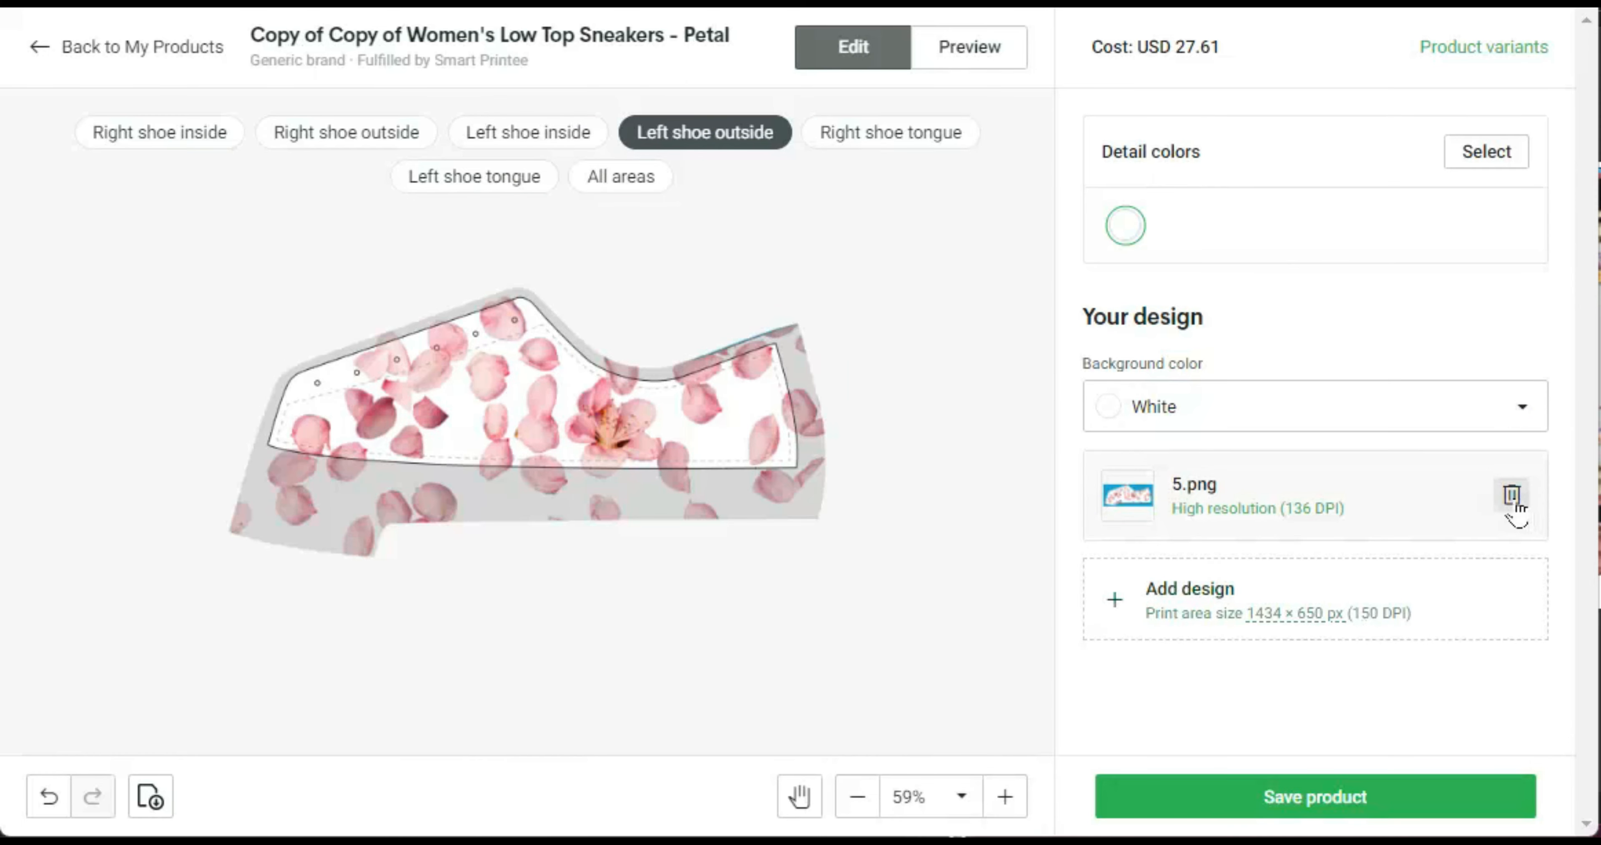
click(1512, 494)
click(1177, 511)
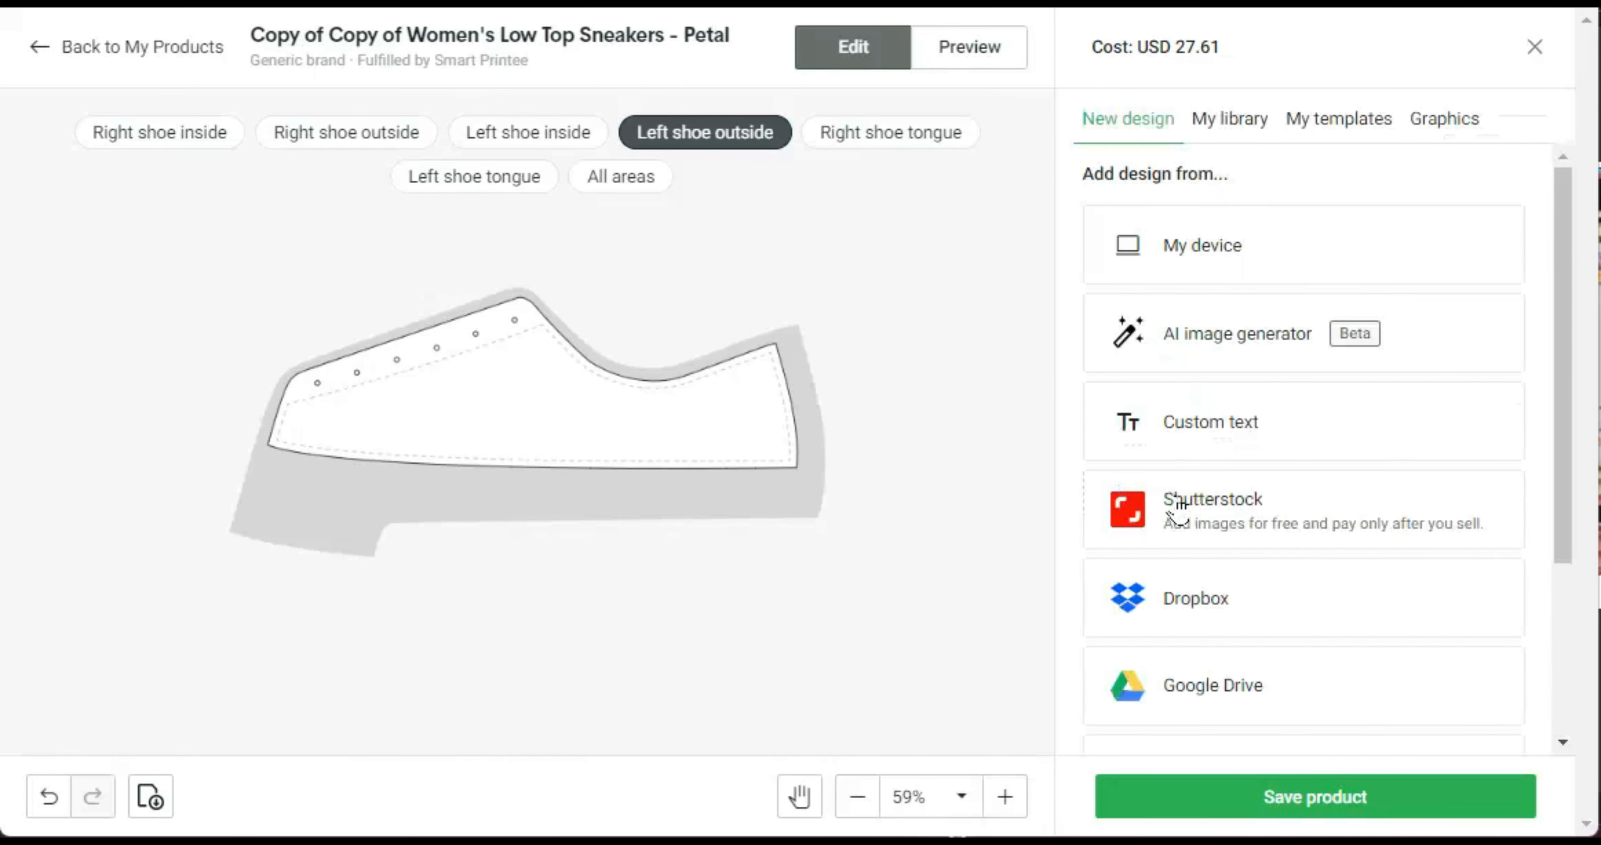
click(1187, 242)
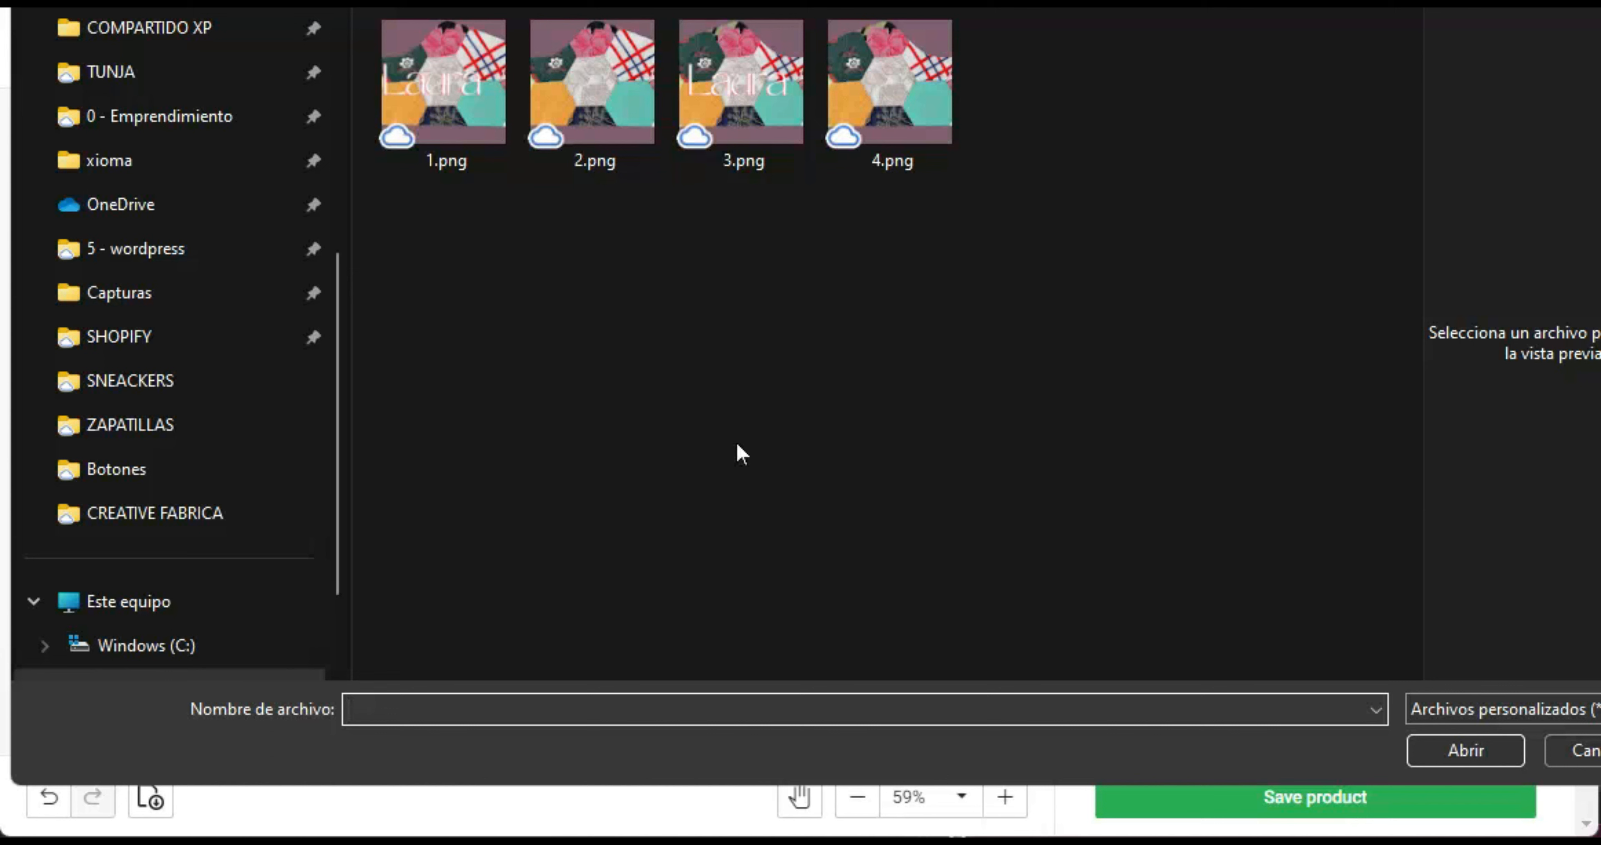
double_click(740, 85)
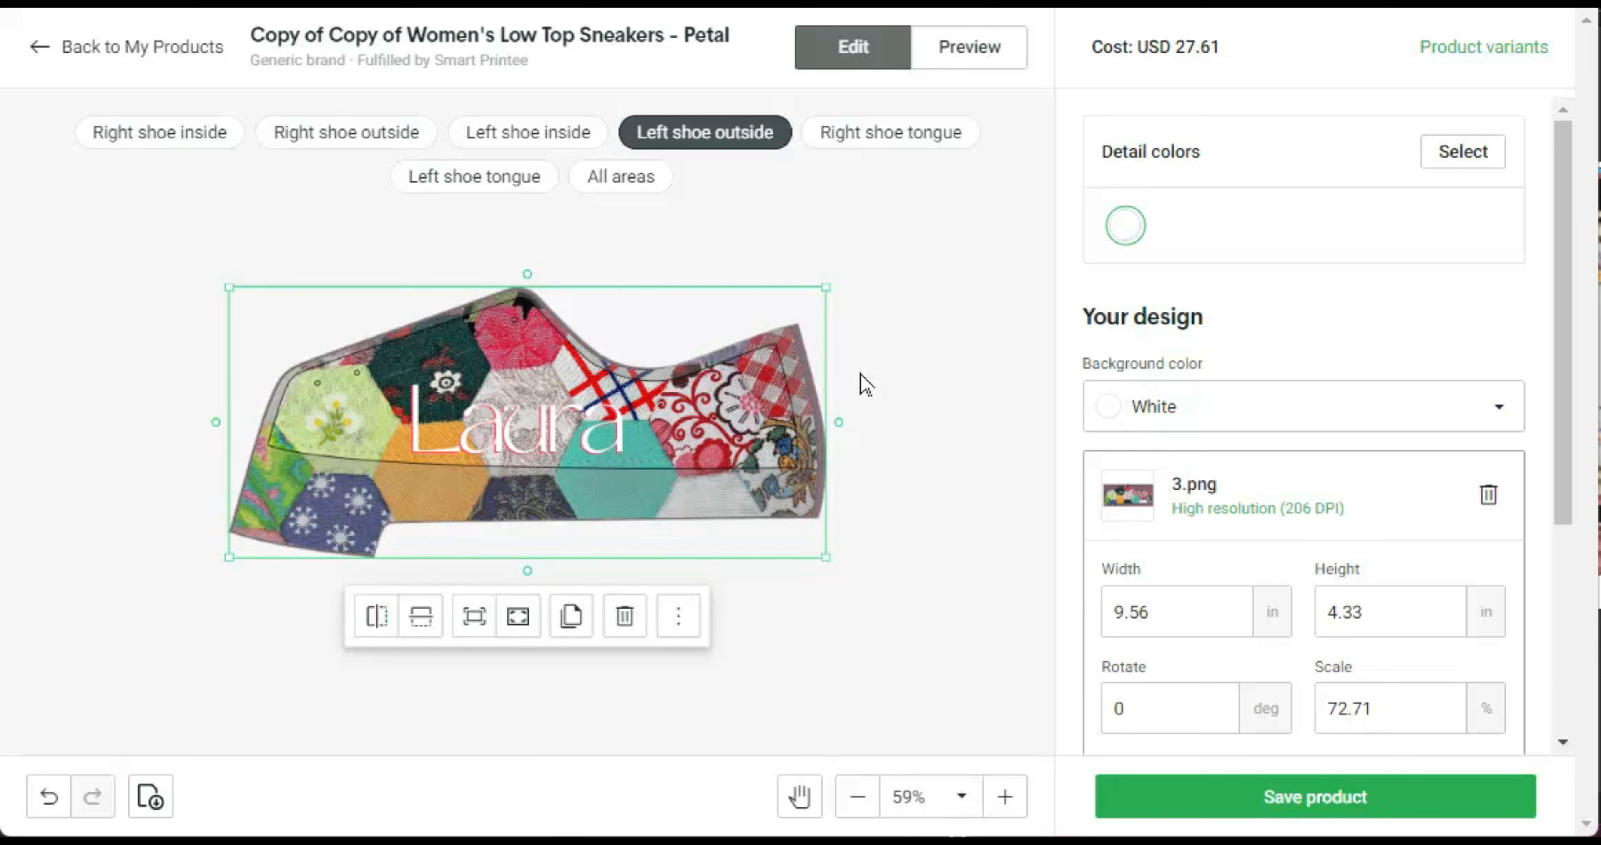
drag(826, 284, 840, 278)
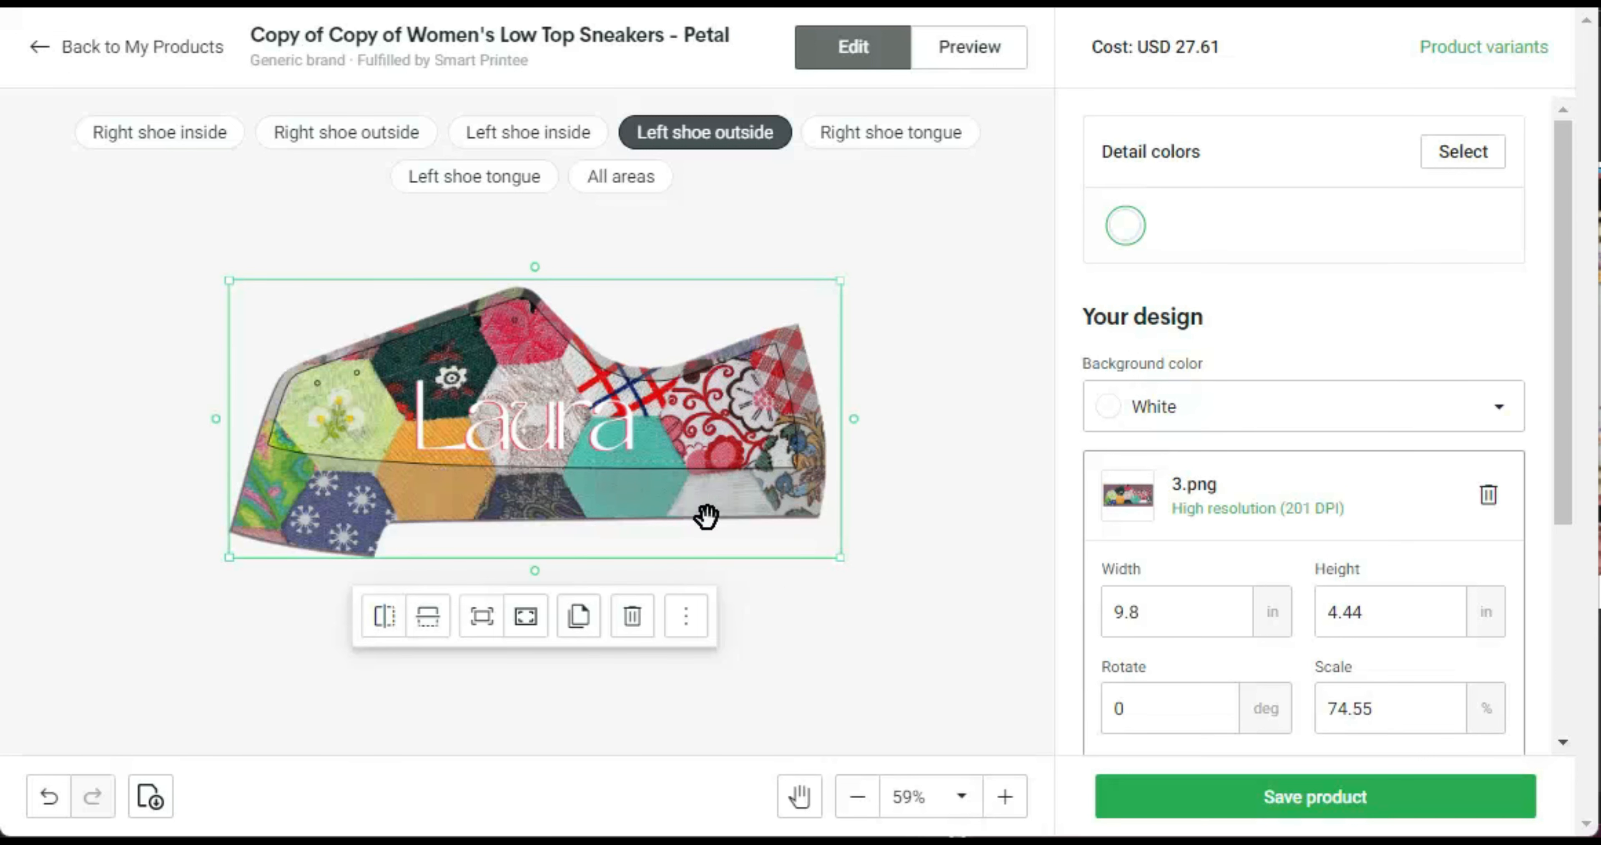
Remove the flower designs from the right and left shoe tongues and set the tongue background color to Purple
click(887, 153)
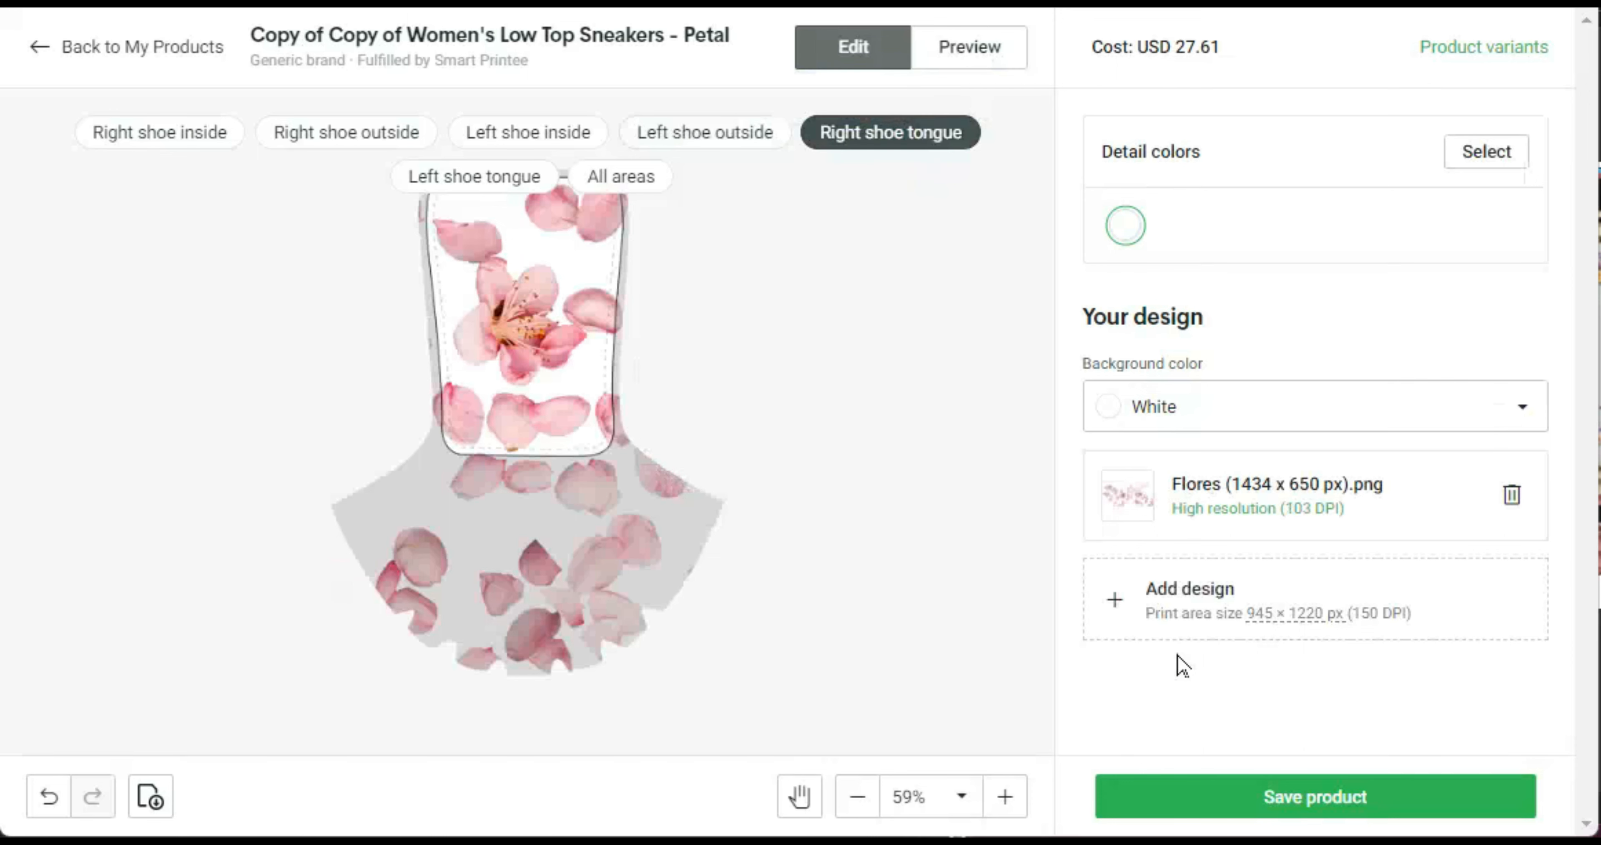
click(1512, 497)
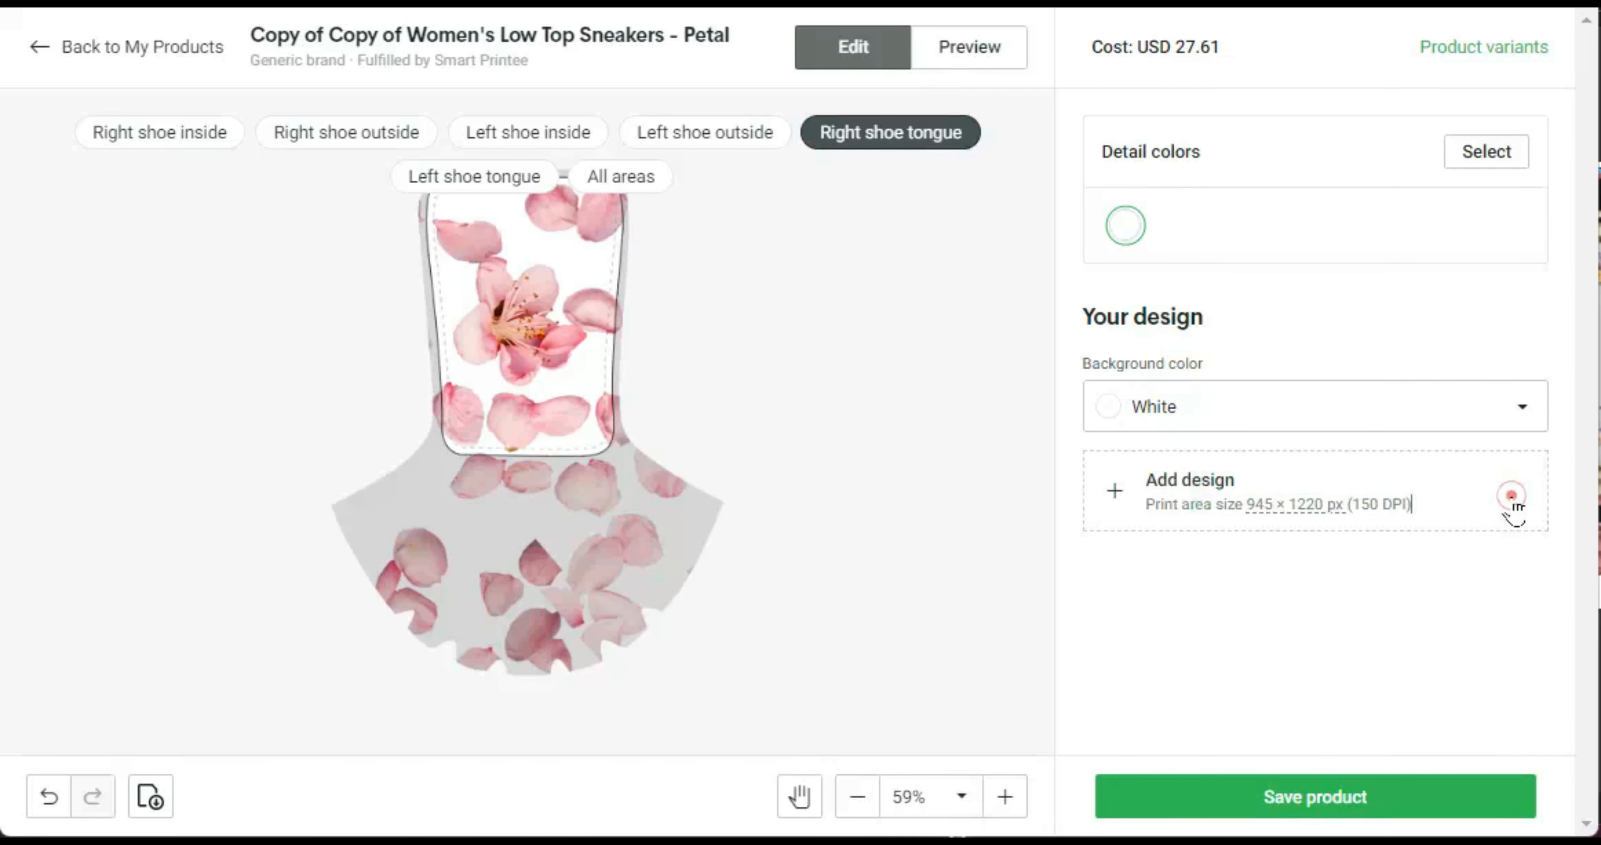
click(1514, 407)
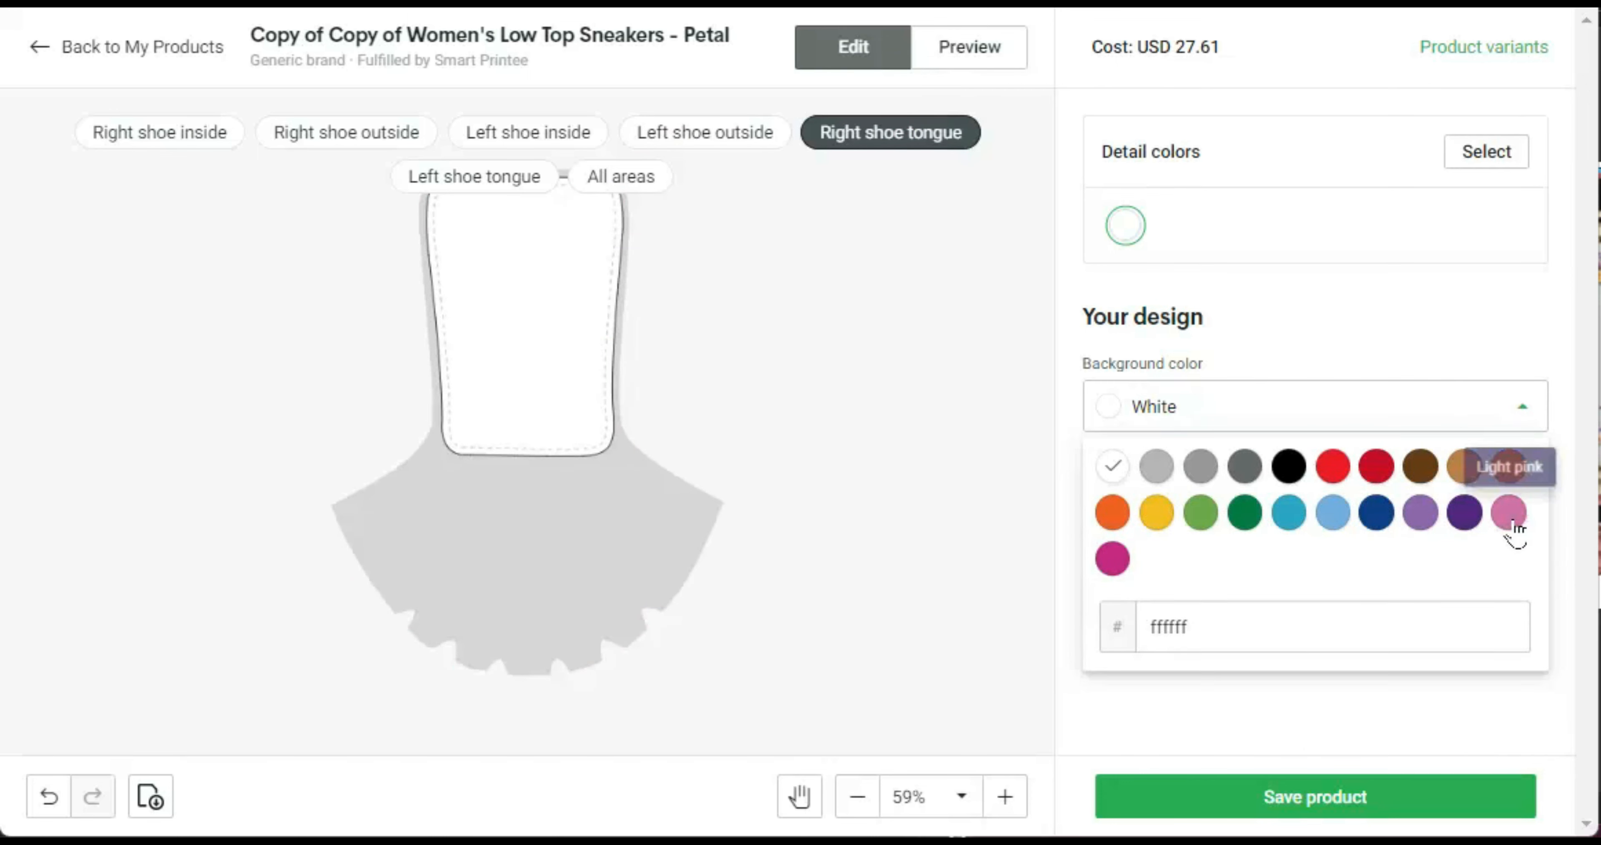
click(1462, 522)
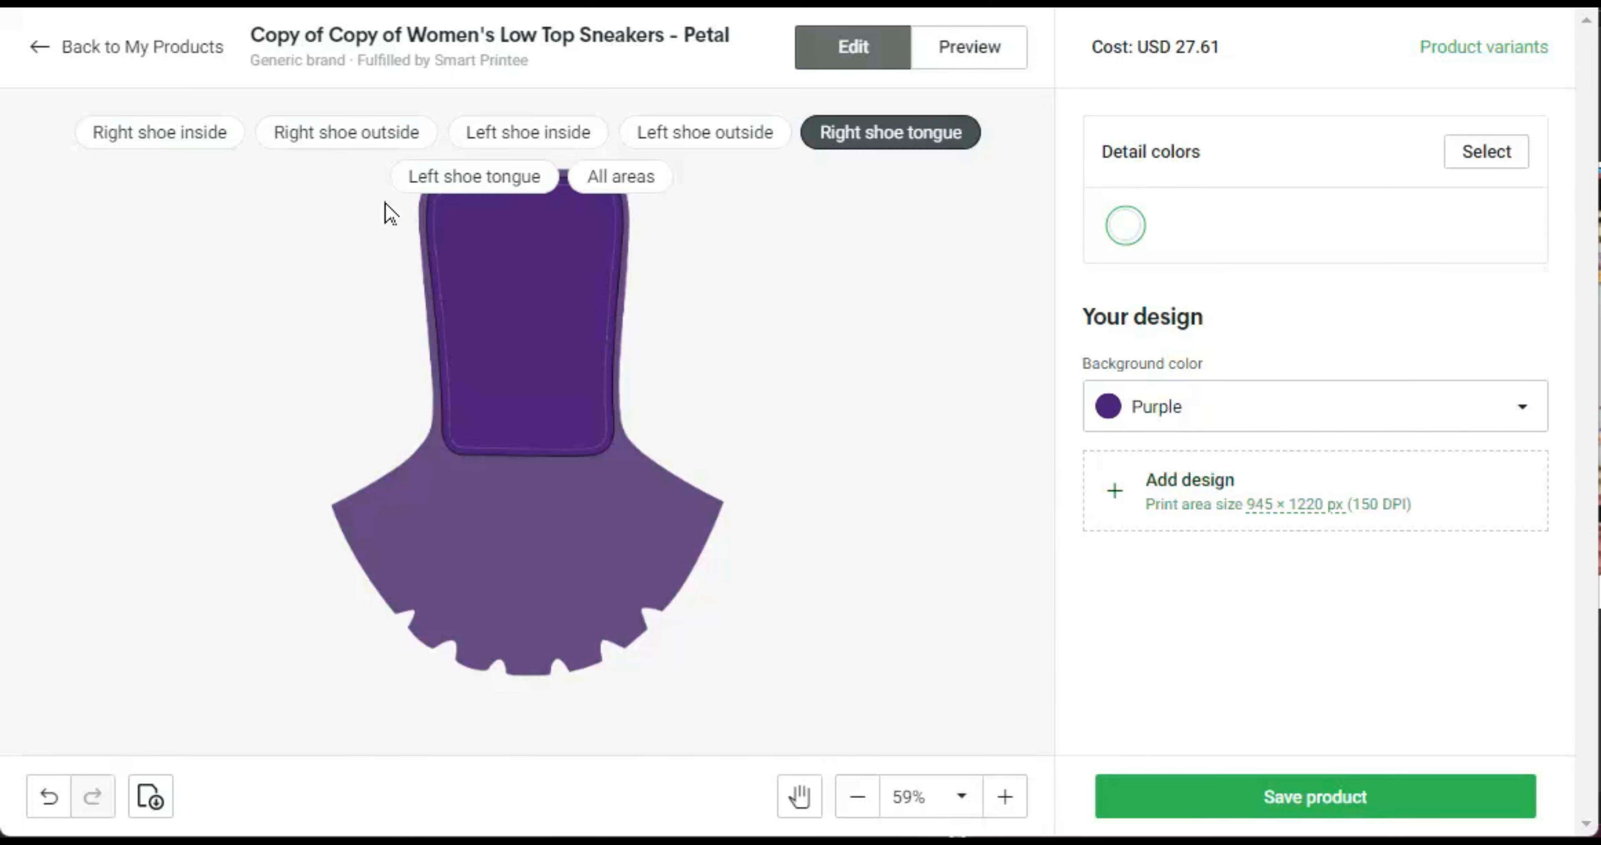
click(443, 174)
click(1513, 495)
Preview the finished sneakers, including the Left and Right Shoe Top view, and save the product
click(969, 47)
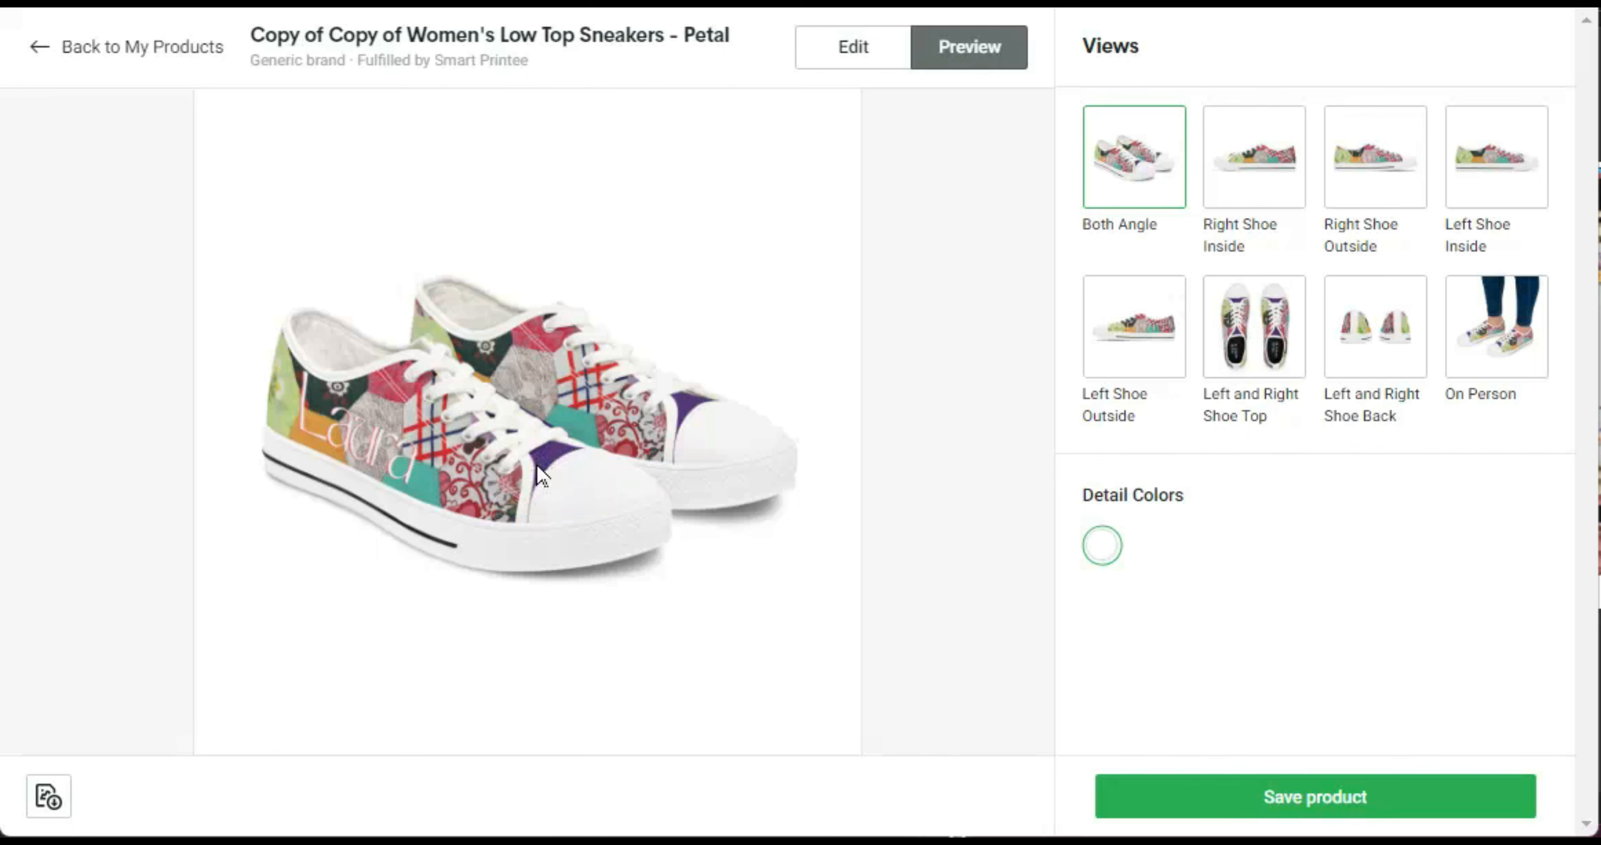
click(1246, 342)
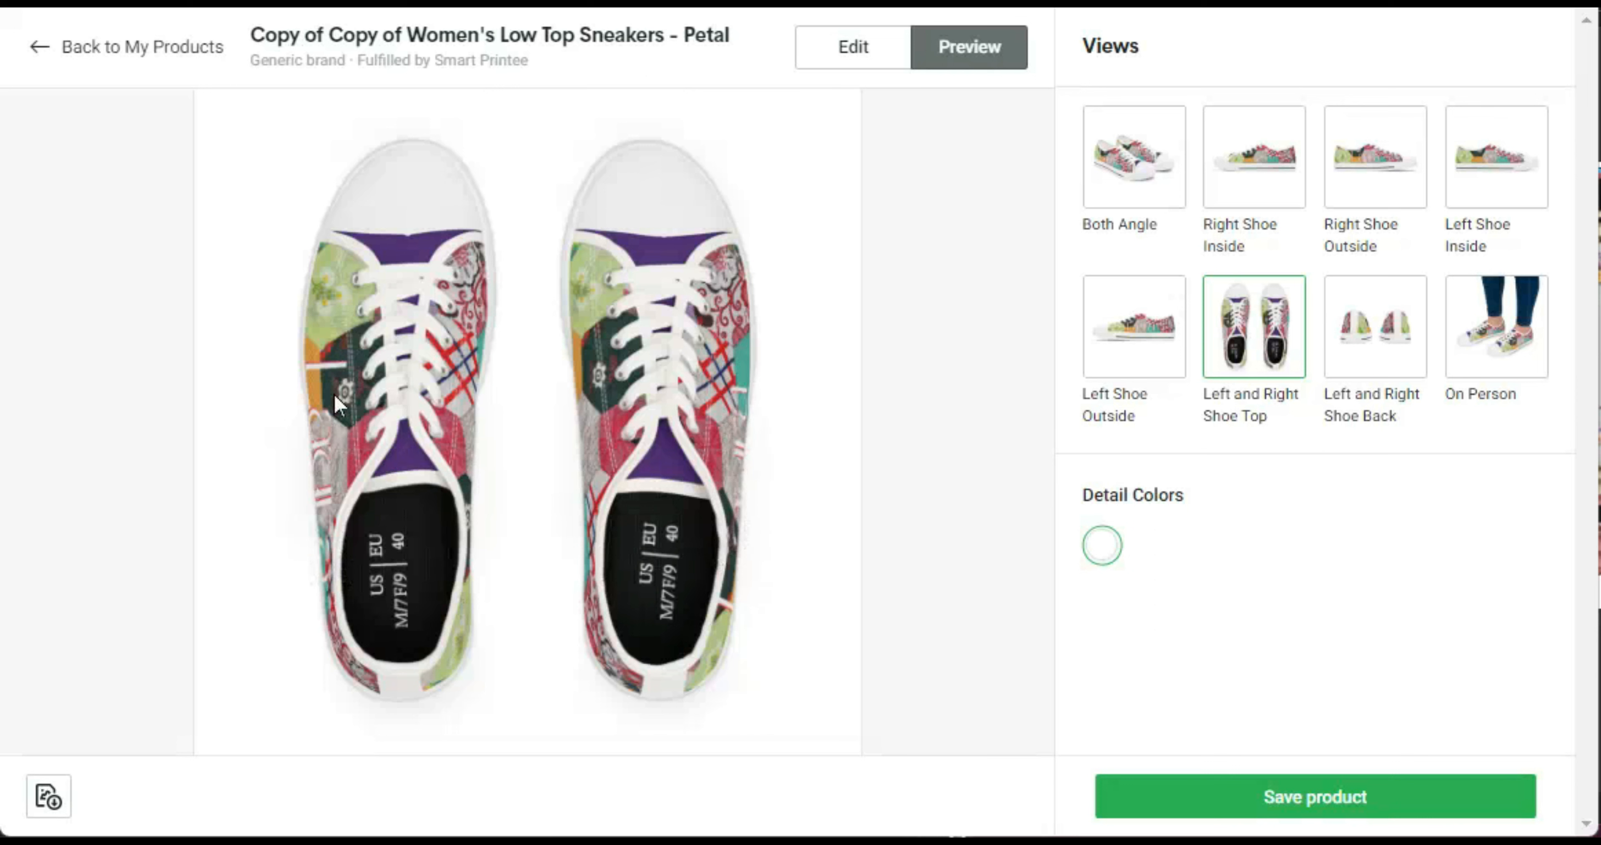
click(1349, 807)
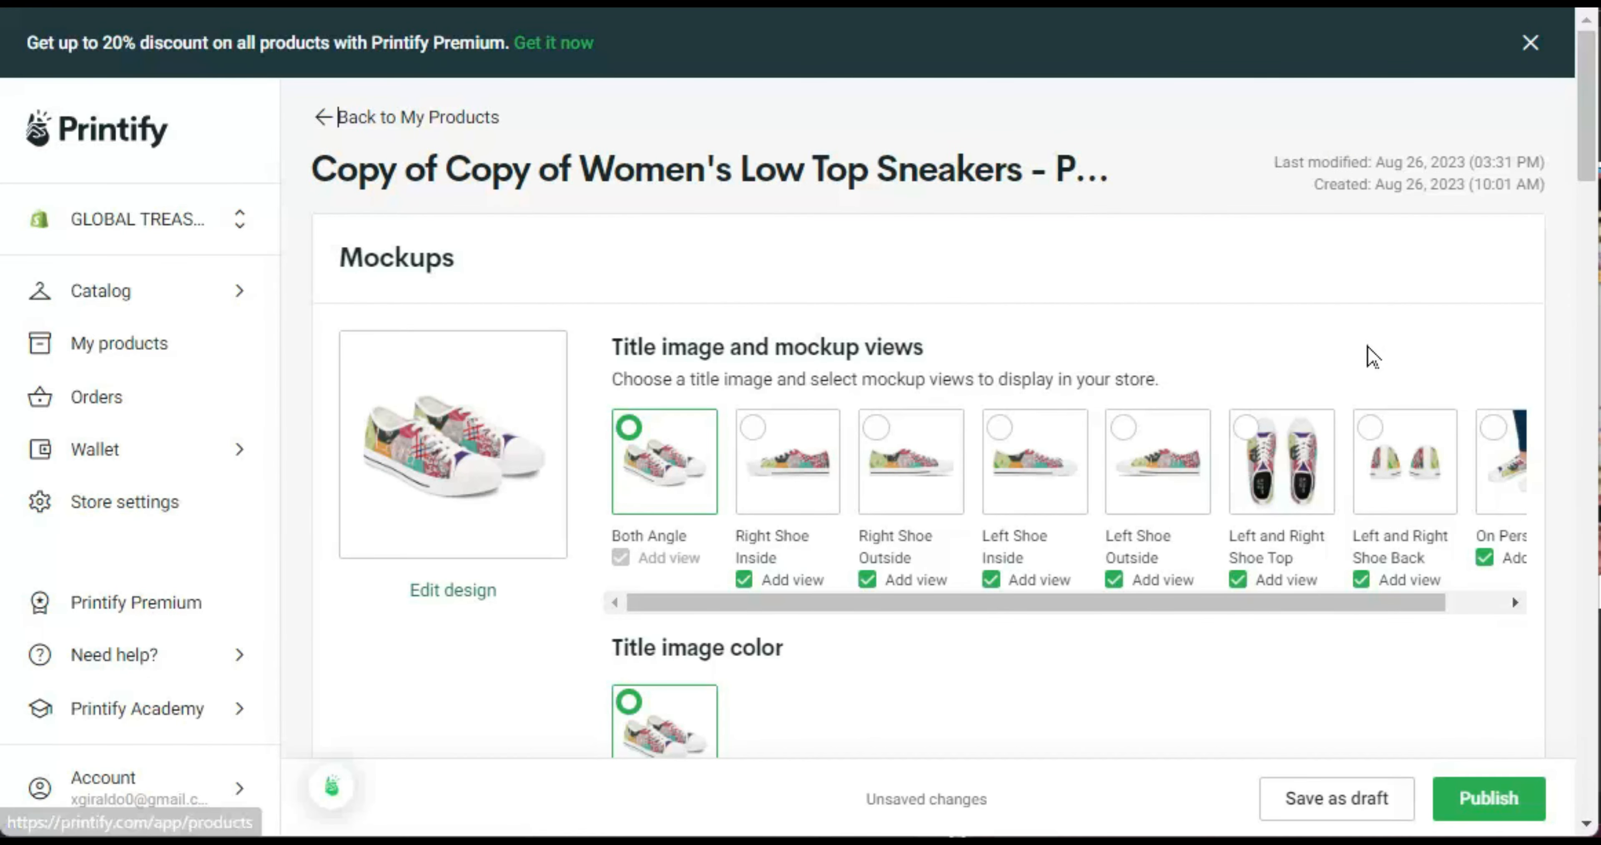
scroll(714, 439, down, 7)
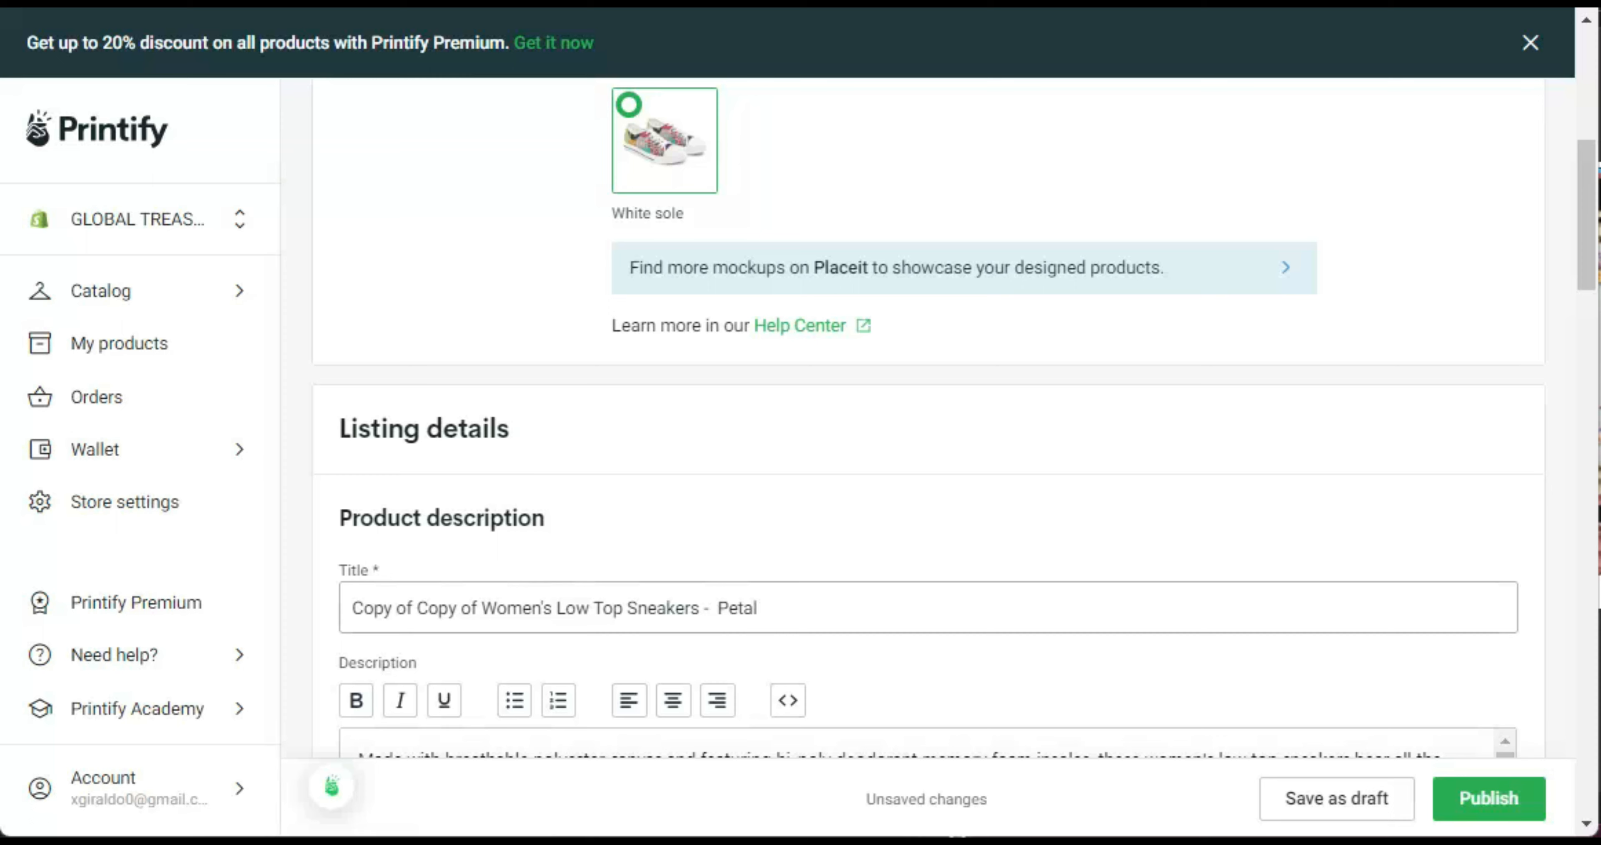
Change the listing title to "Women's Low Top Sneakers - Buton"
drag(482, 608, 257, 625)
key(BackSpace)
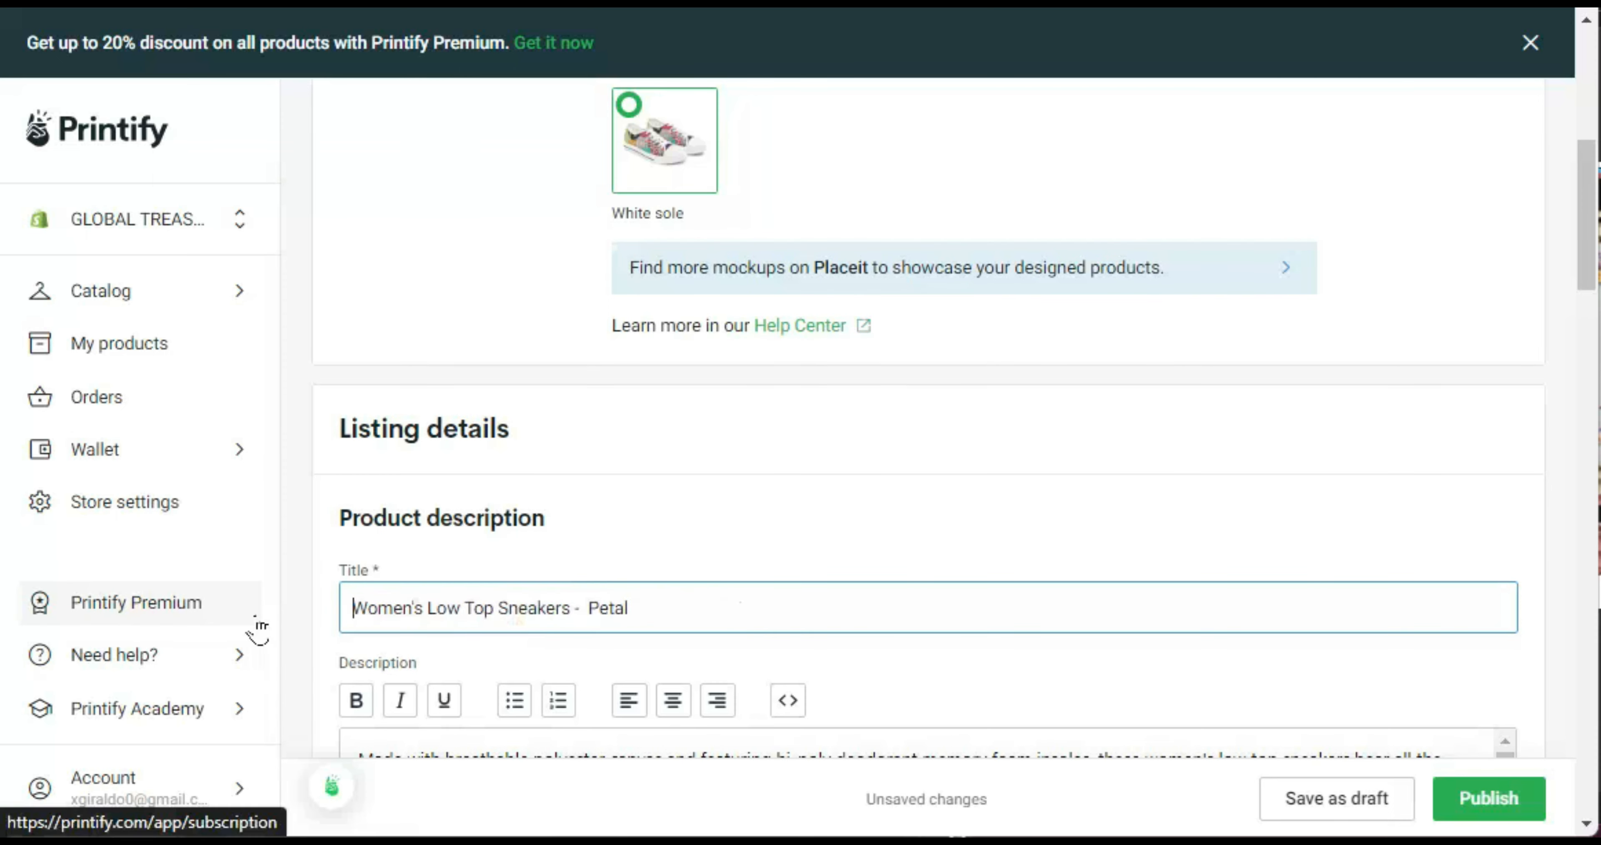
double_click(608, 608)
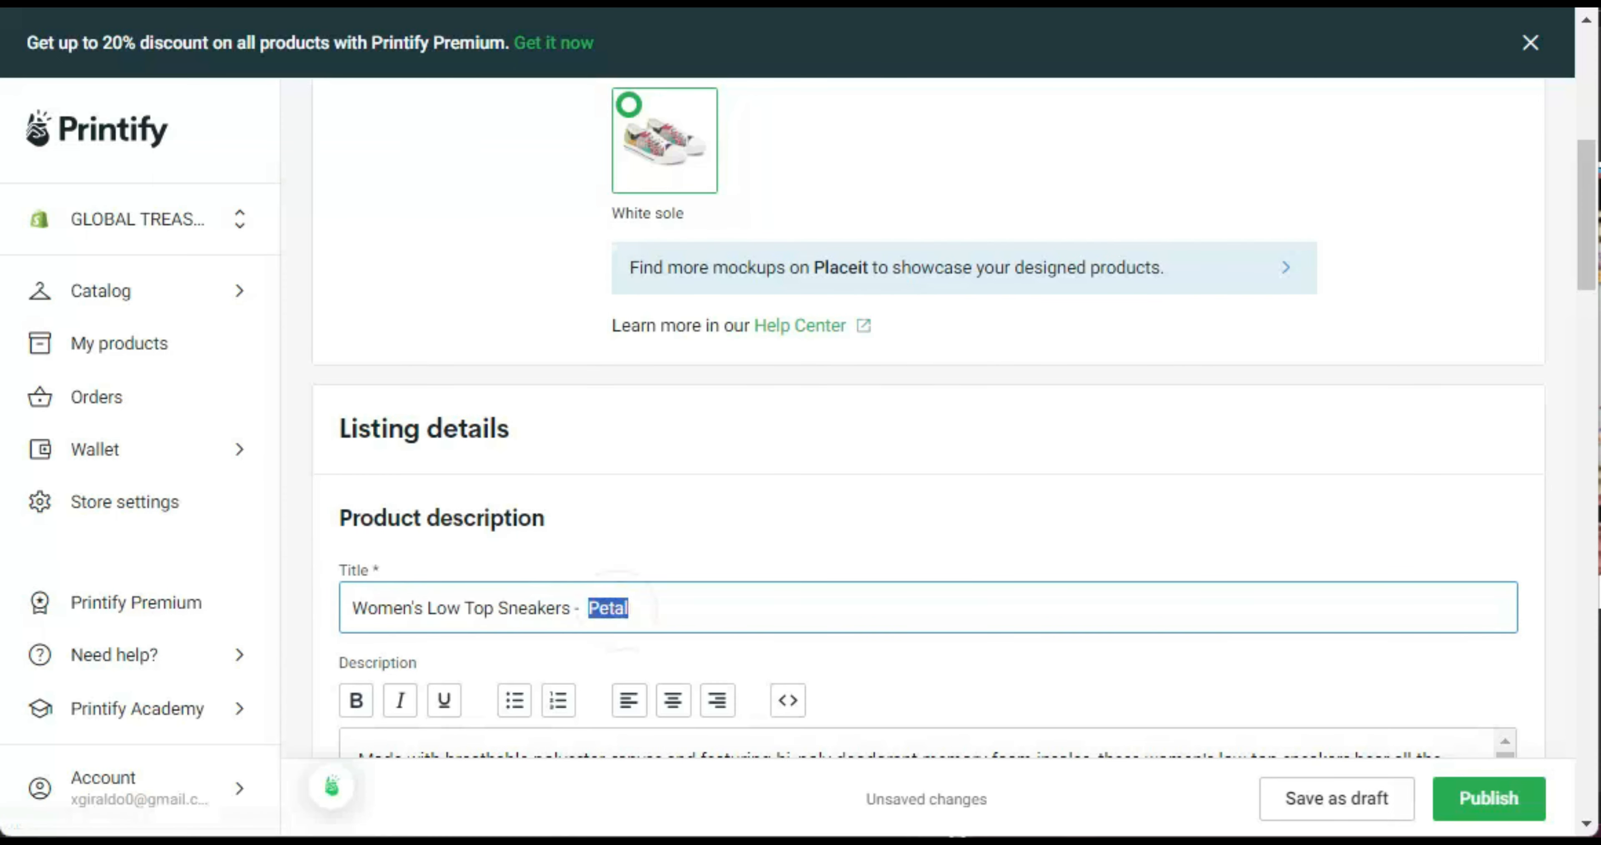
text(Buton)
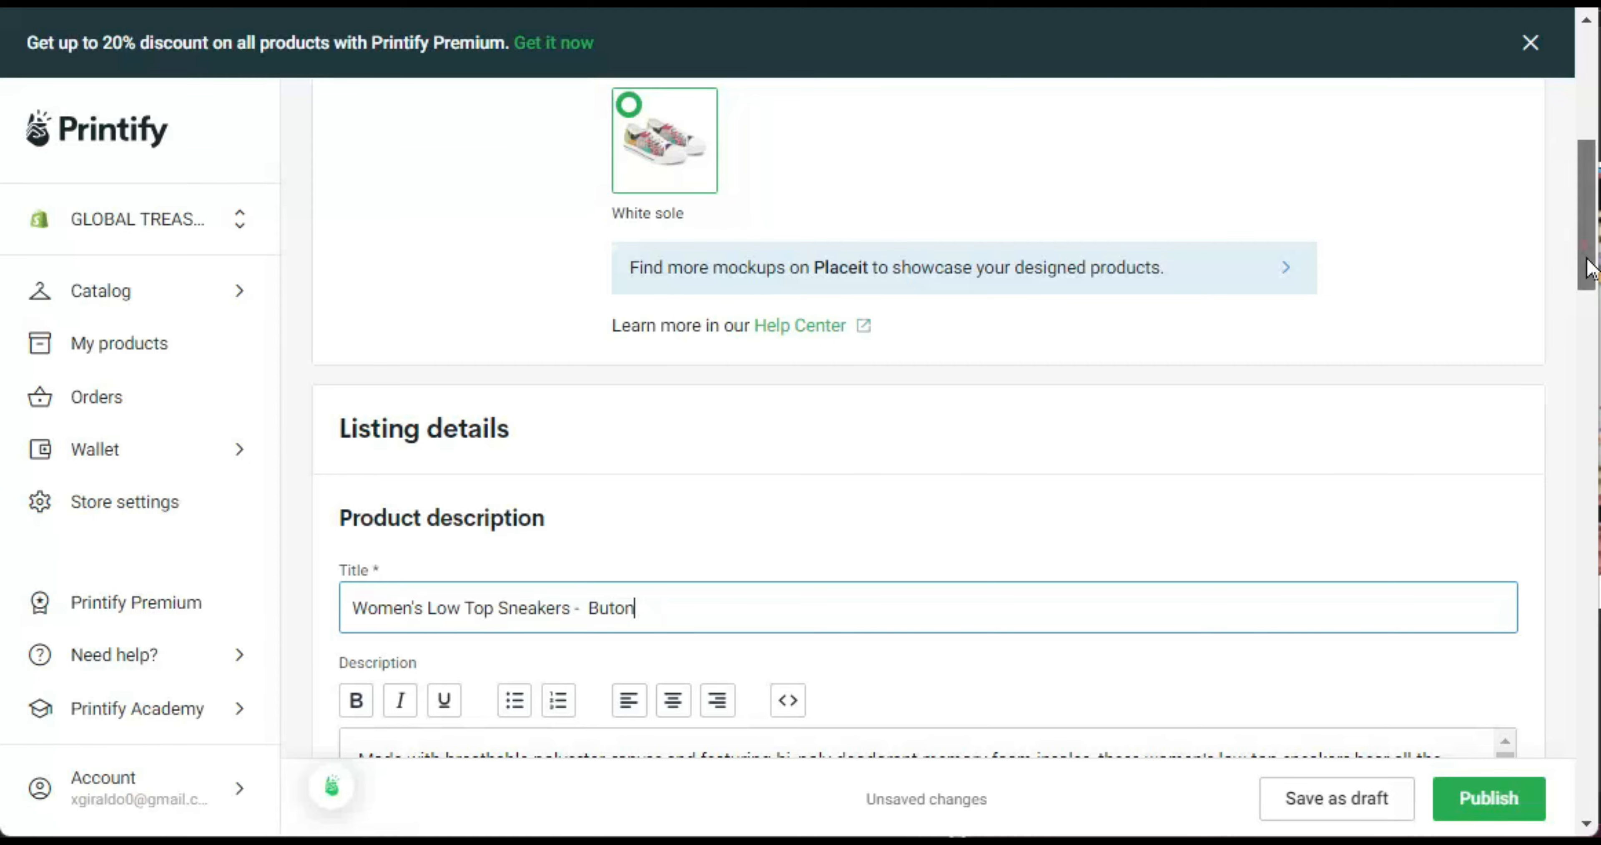
Review the variant prices and store sync settings, and publish the sneakers to the Shopify store
drag(1583, 257, 1585, 565)
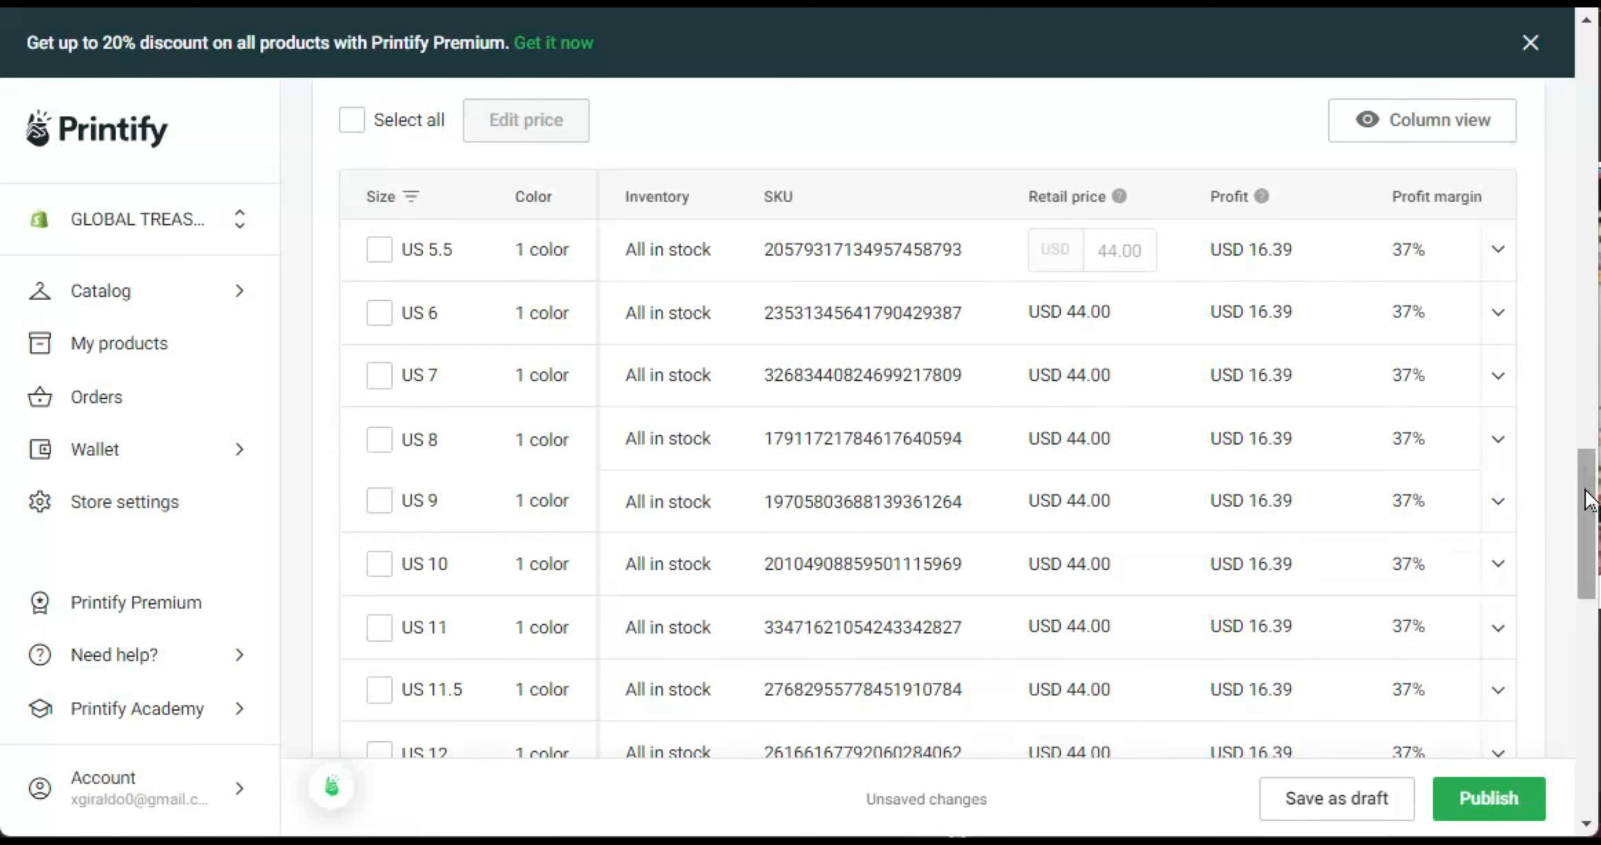
drag(1583, 490, 1585, 696)
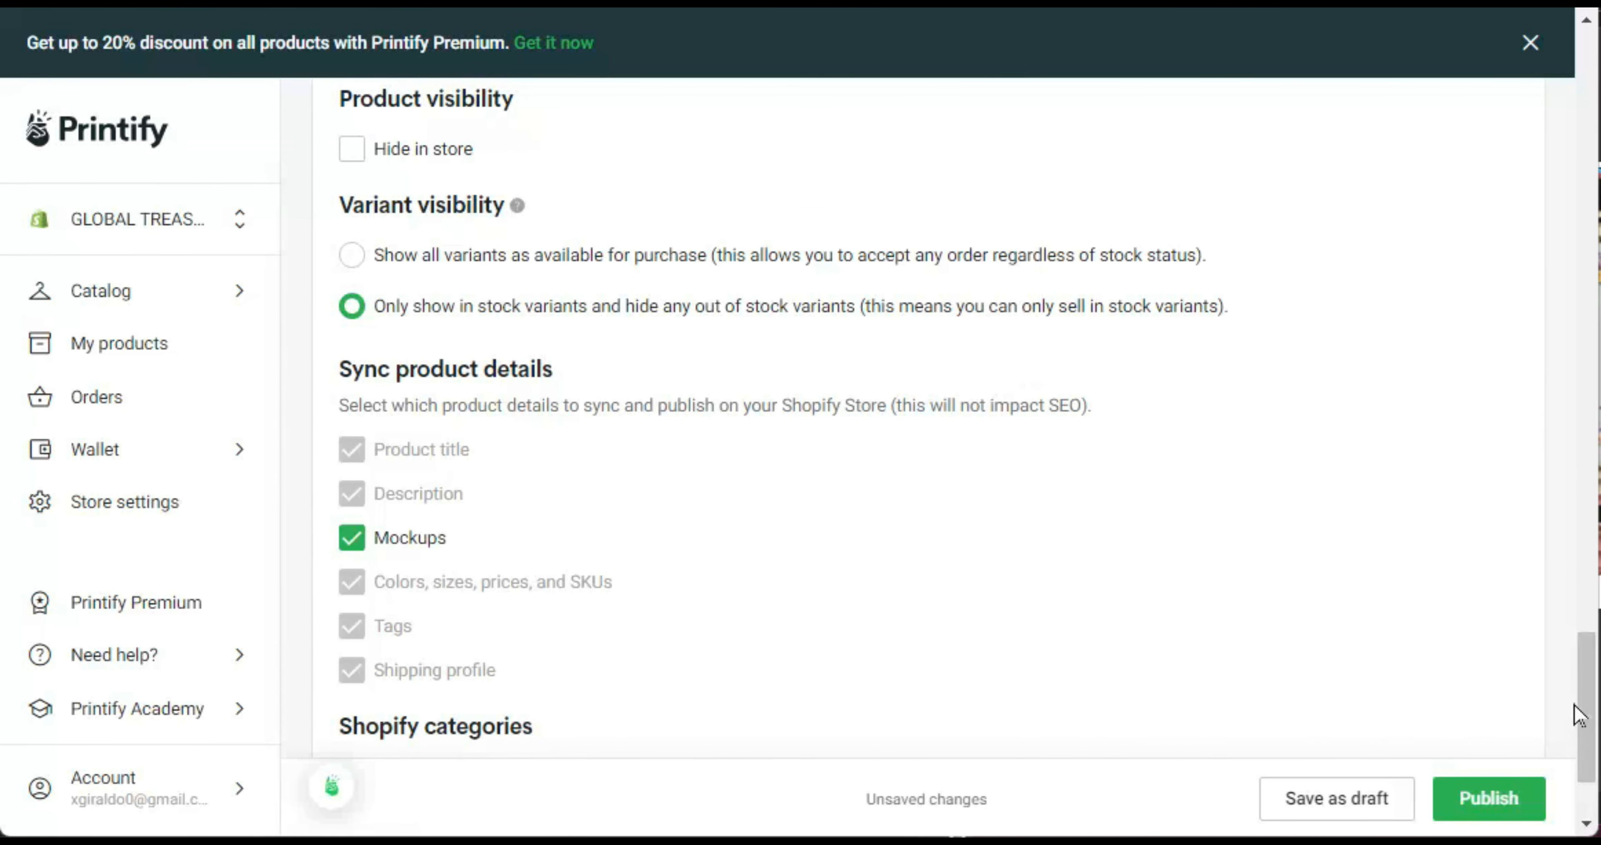
click(1486, 797)
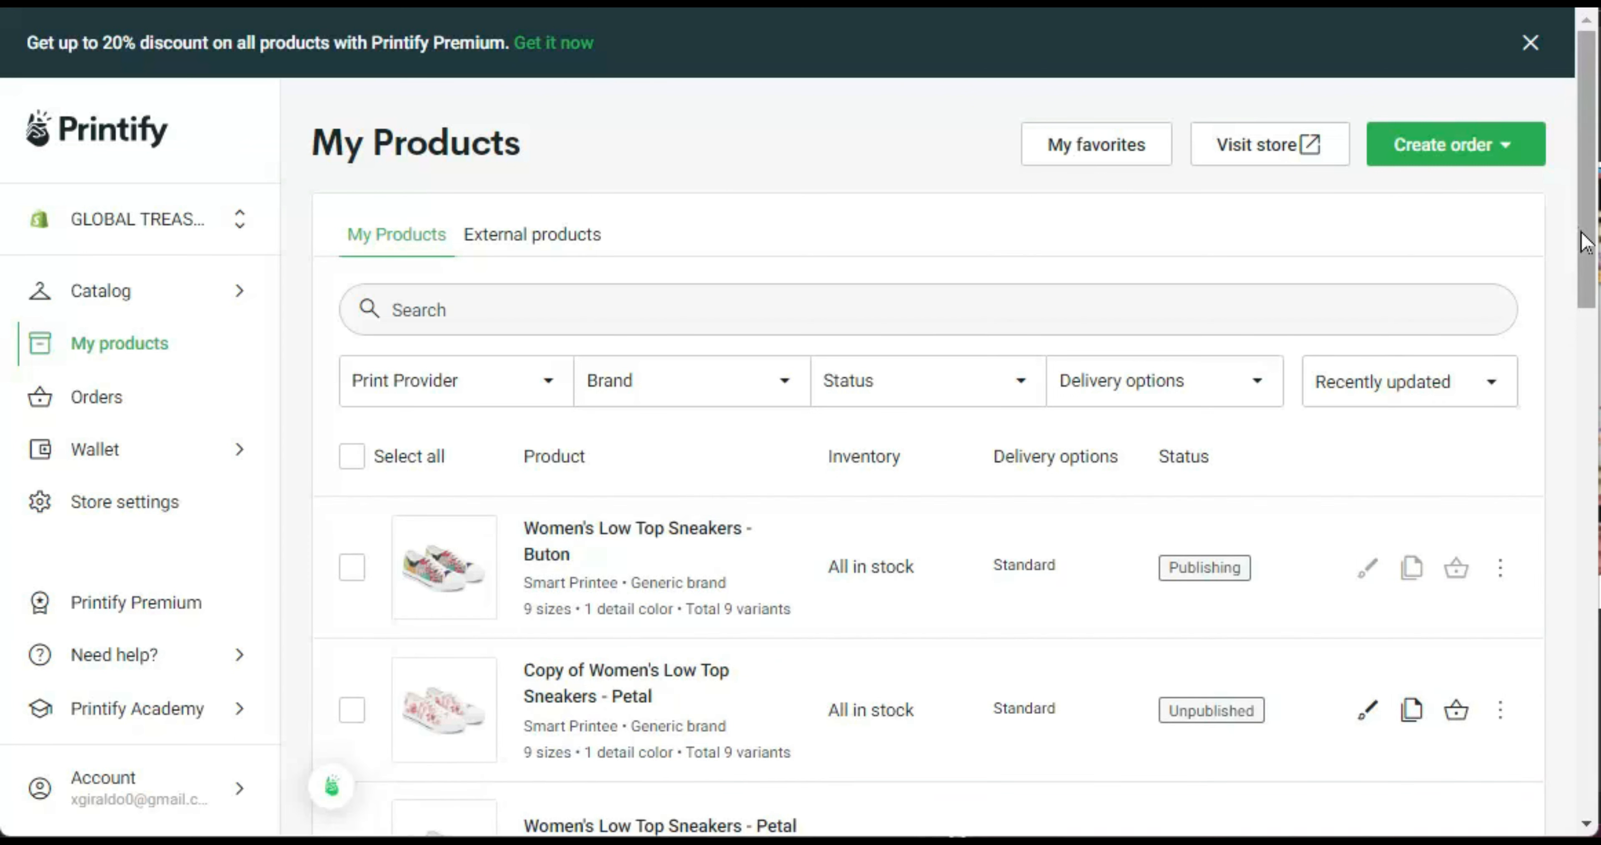
mouse_move(1586, 243)
mouse_down()
mouse_move(1587, 339)
mouse_move(1587, 311)
mouse_up()
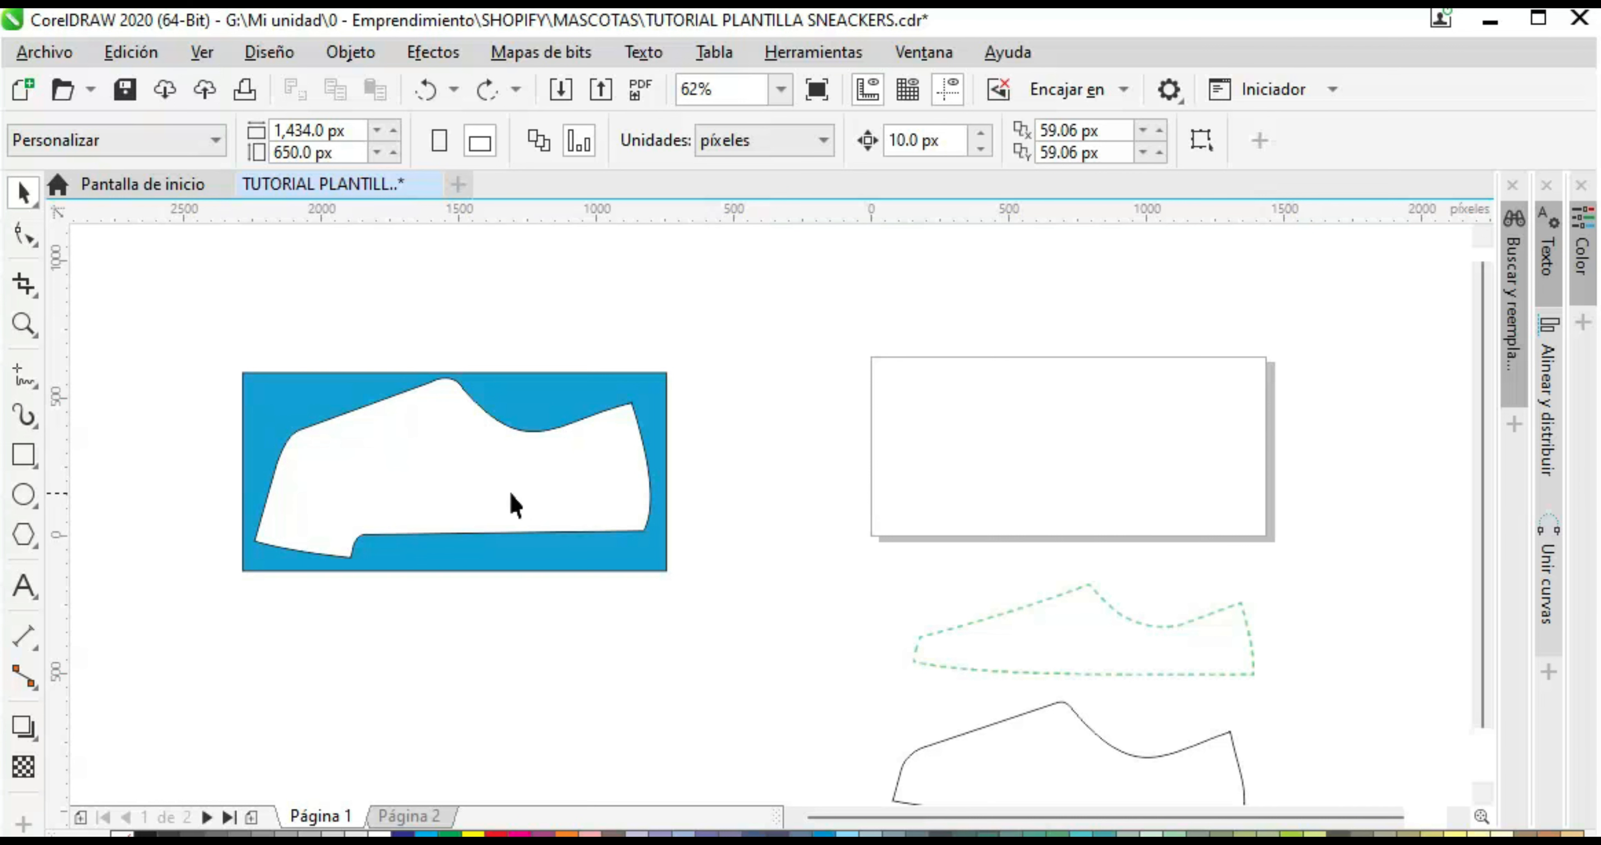
Switch to CorelDRAW, break apart the blue sneaker template, and separate the sneaker silhouette from the rectangle
click(462, 490)
drag(284, 402, 346, 382)
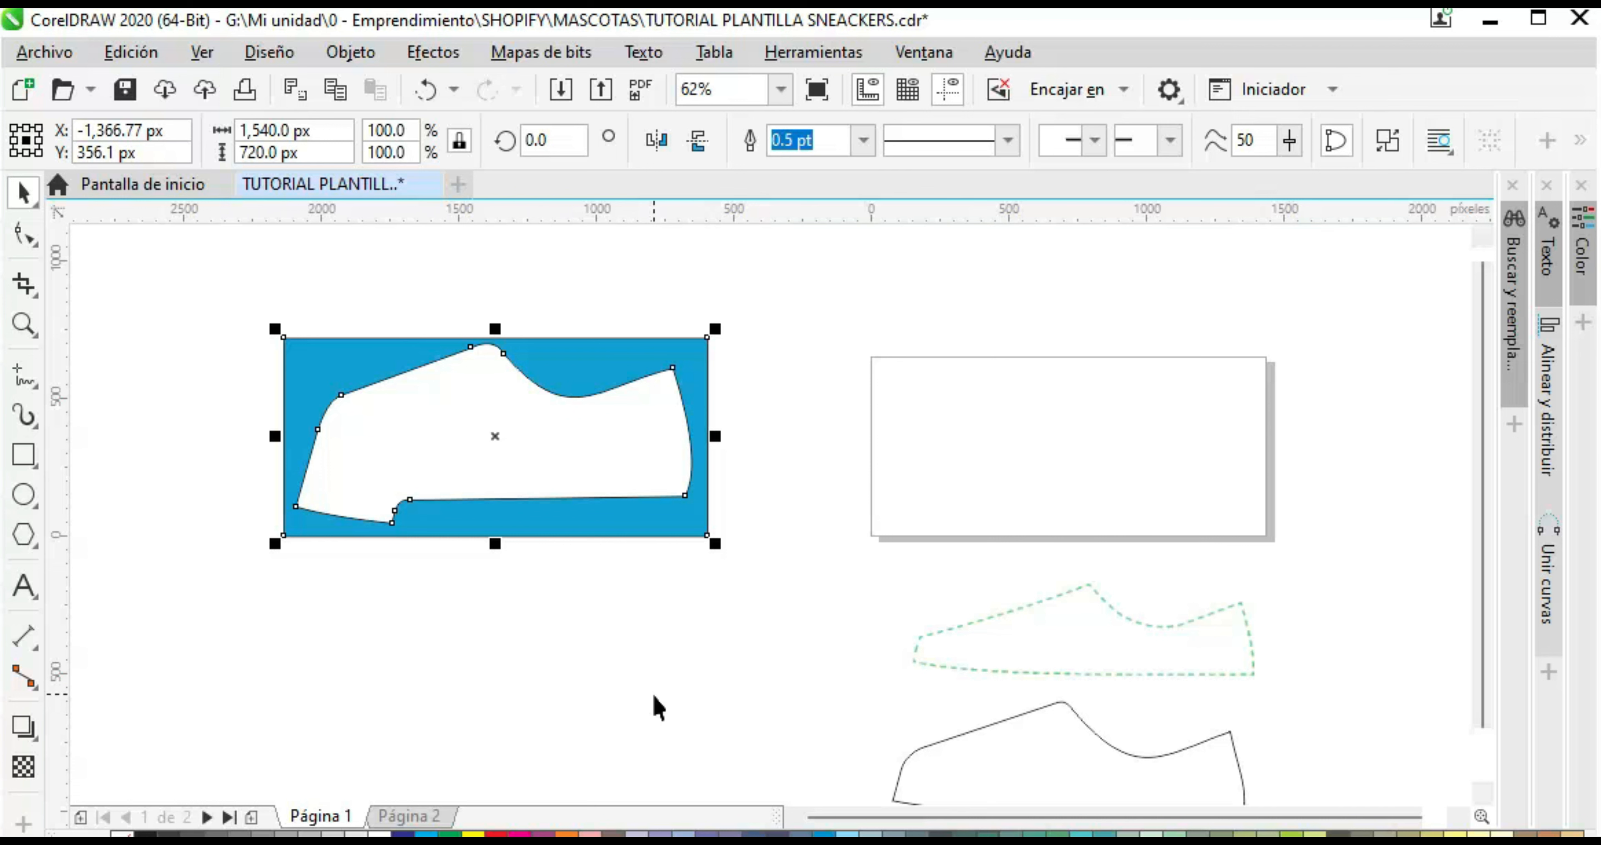
key(ctrl+k)
drag(508, 453, 514, 632)
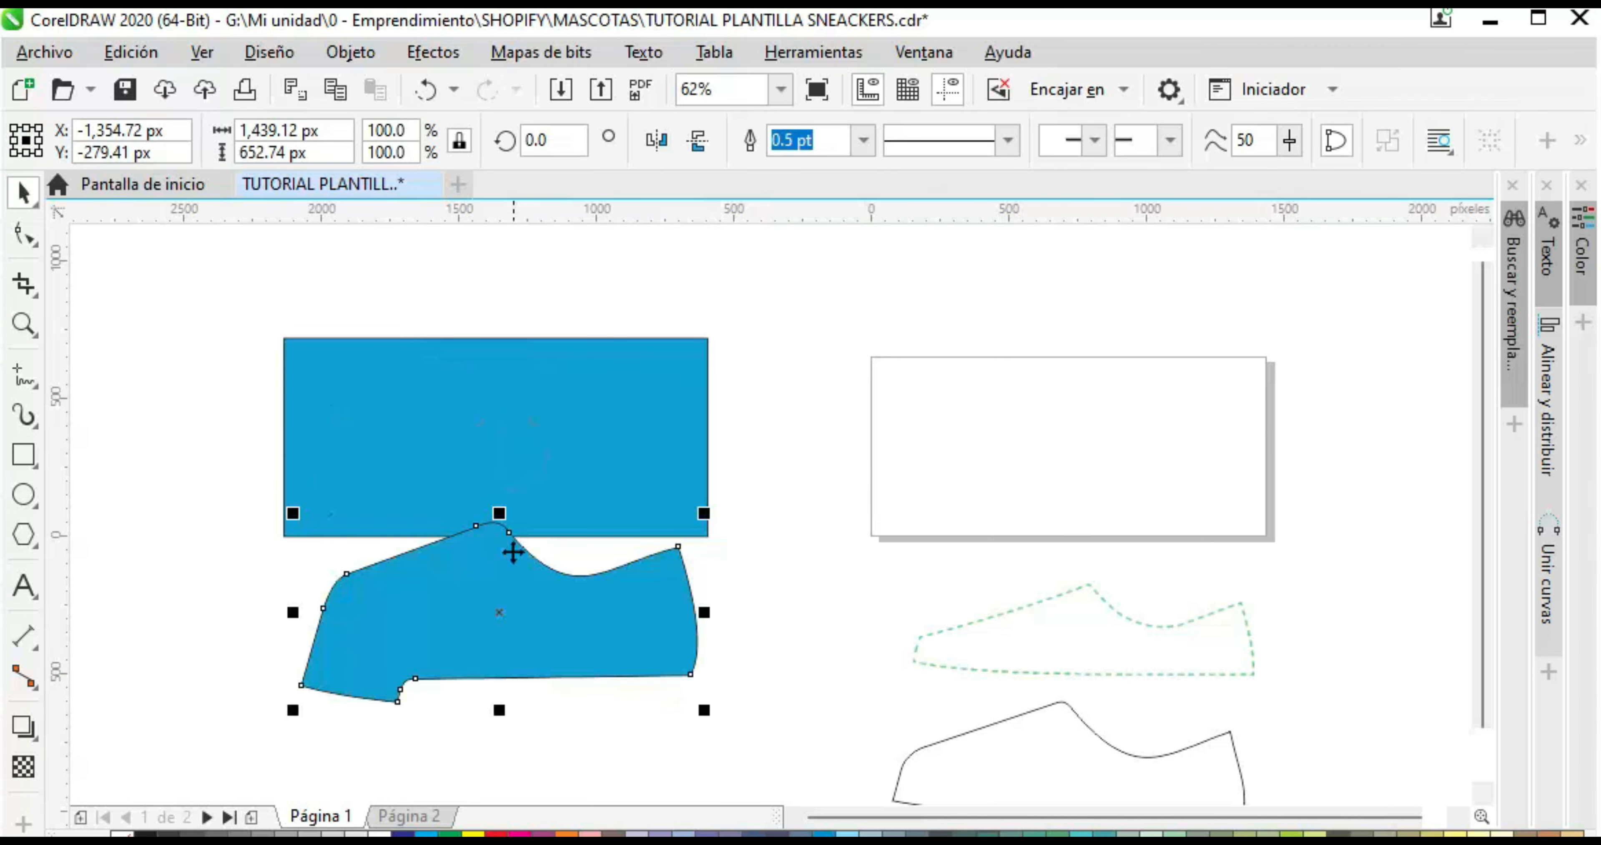
drag(567, 449, 564, 280)
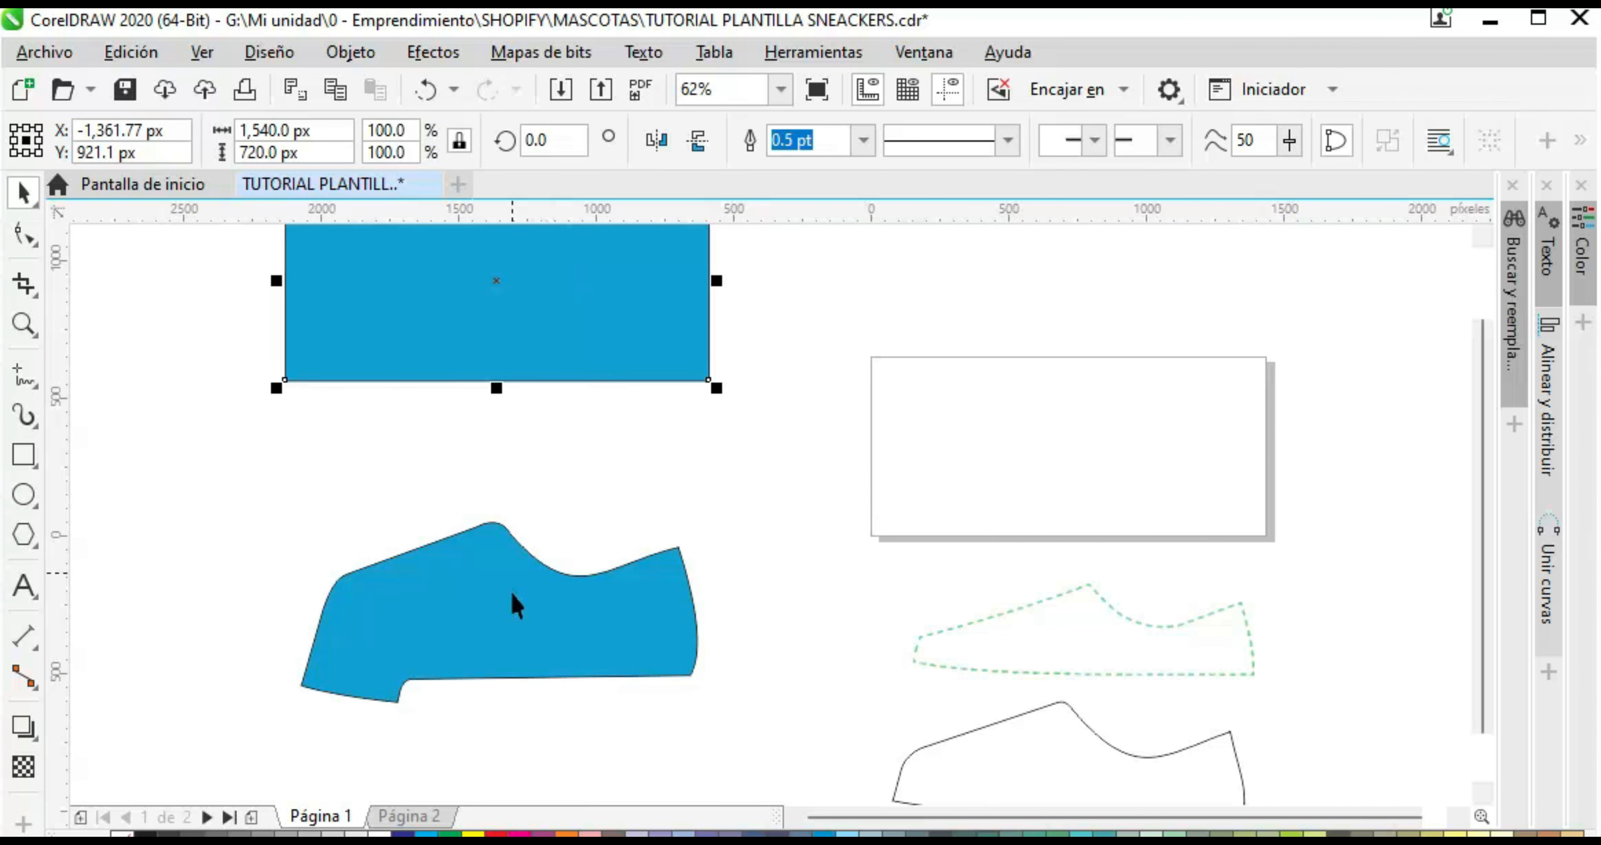
drag(504, 622, 497, 538)
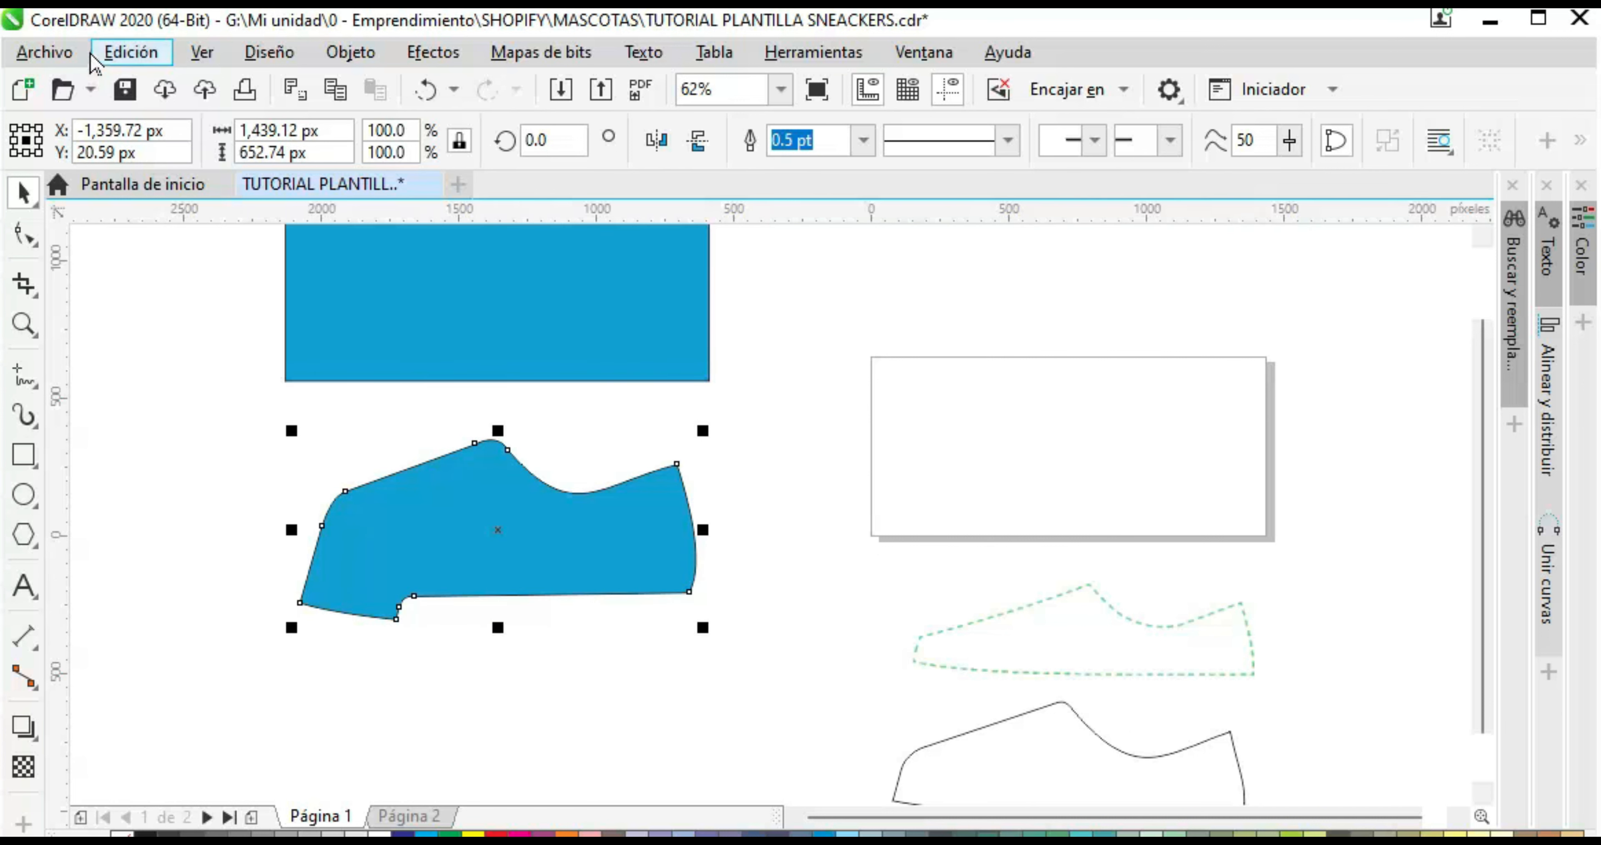
Import Backpacs.png and place it at its original size beside the sneaker silhouette
click(55, 53)
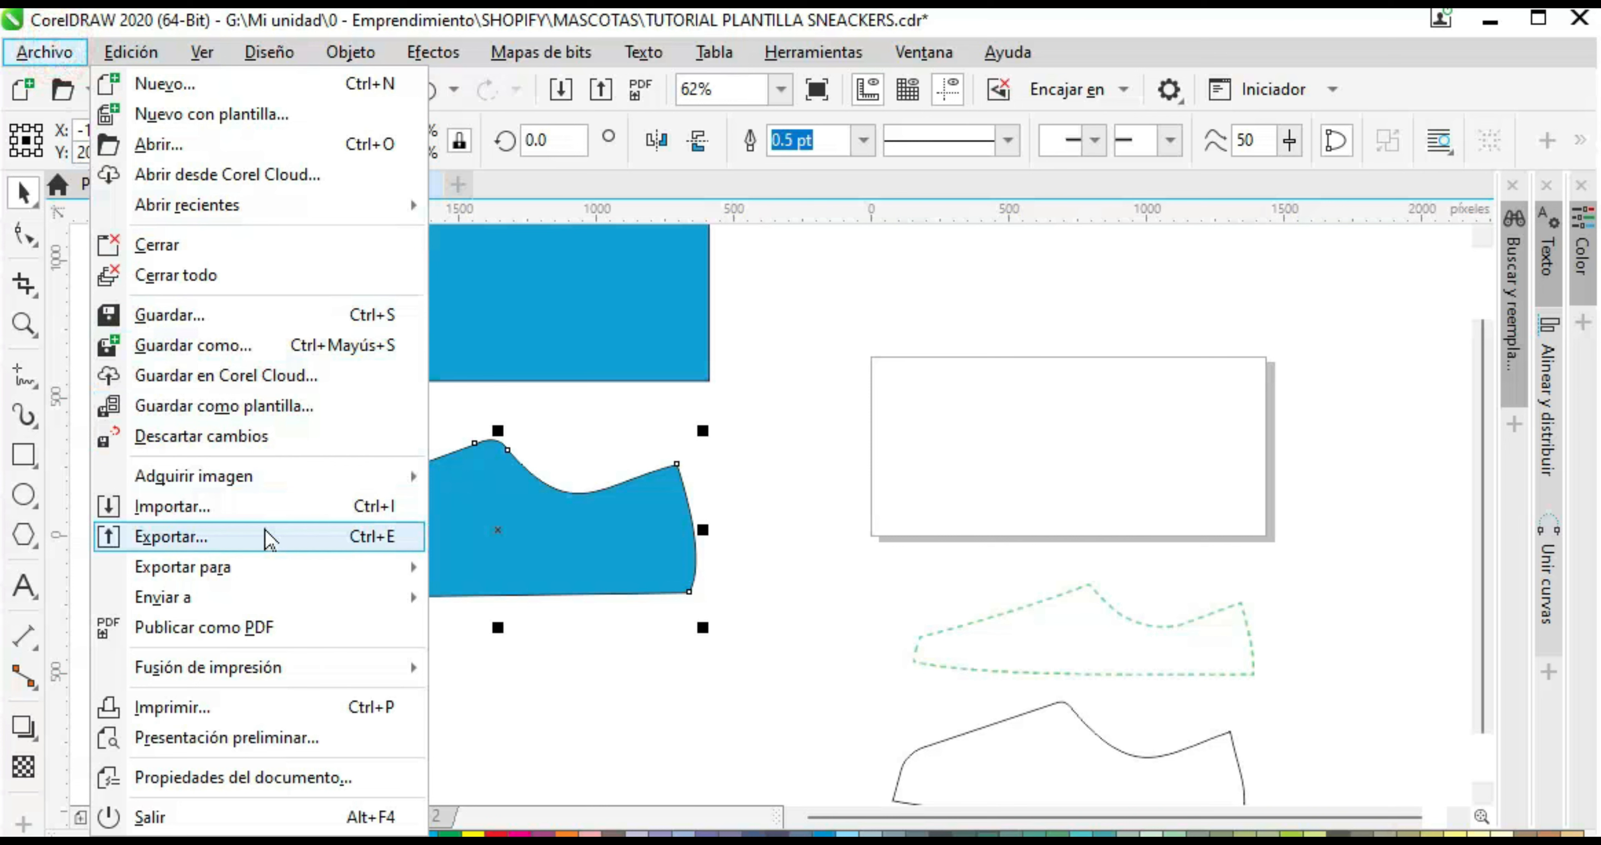
click(196, 510)
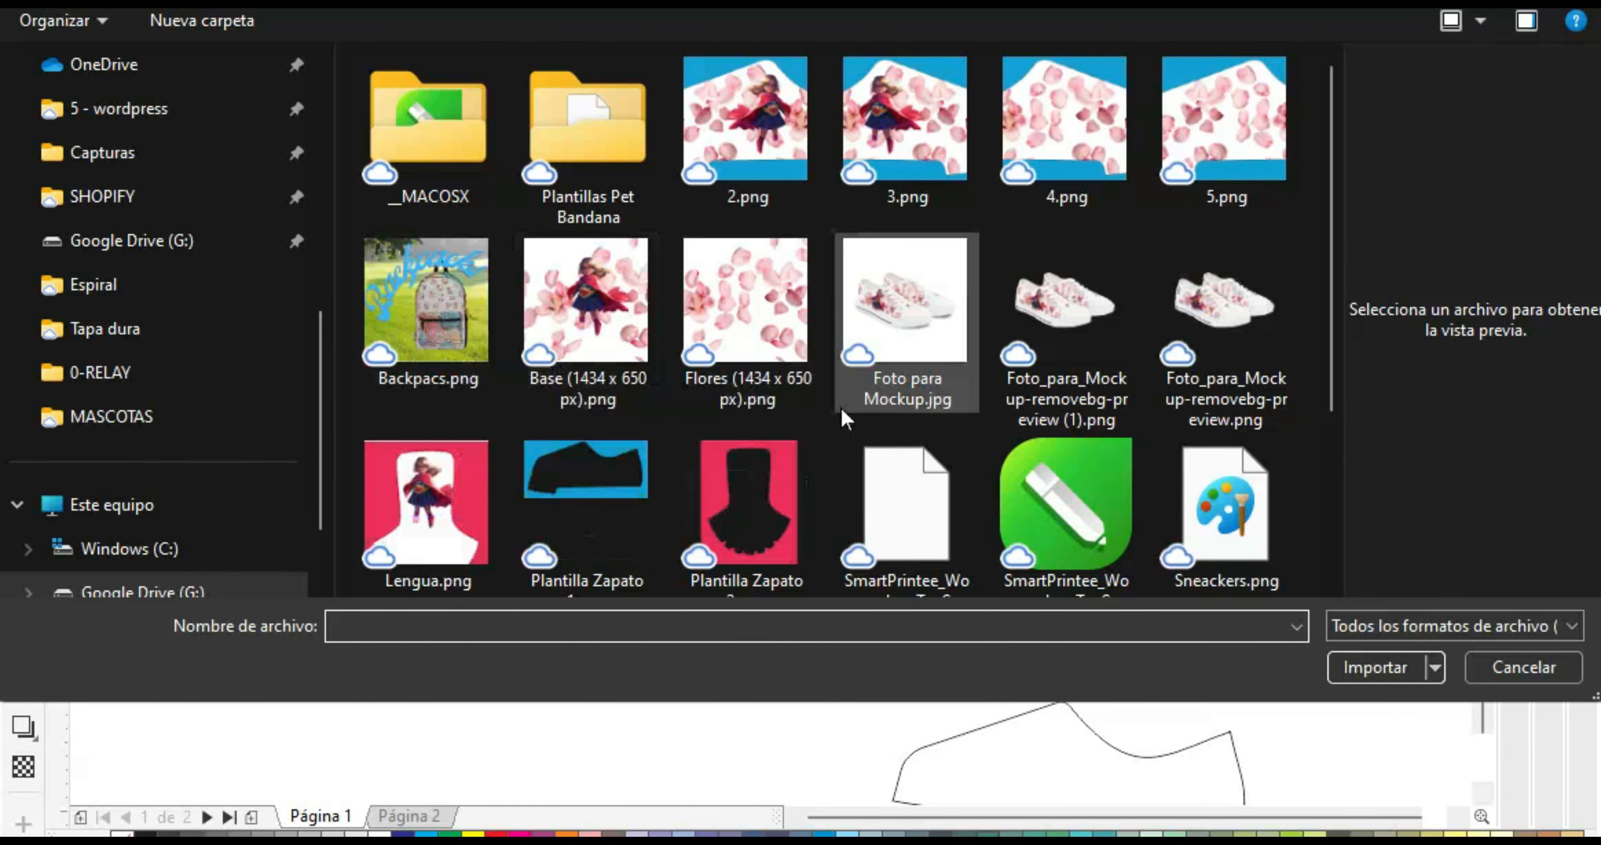
double_click(401, 340)
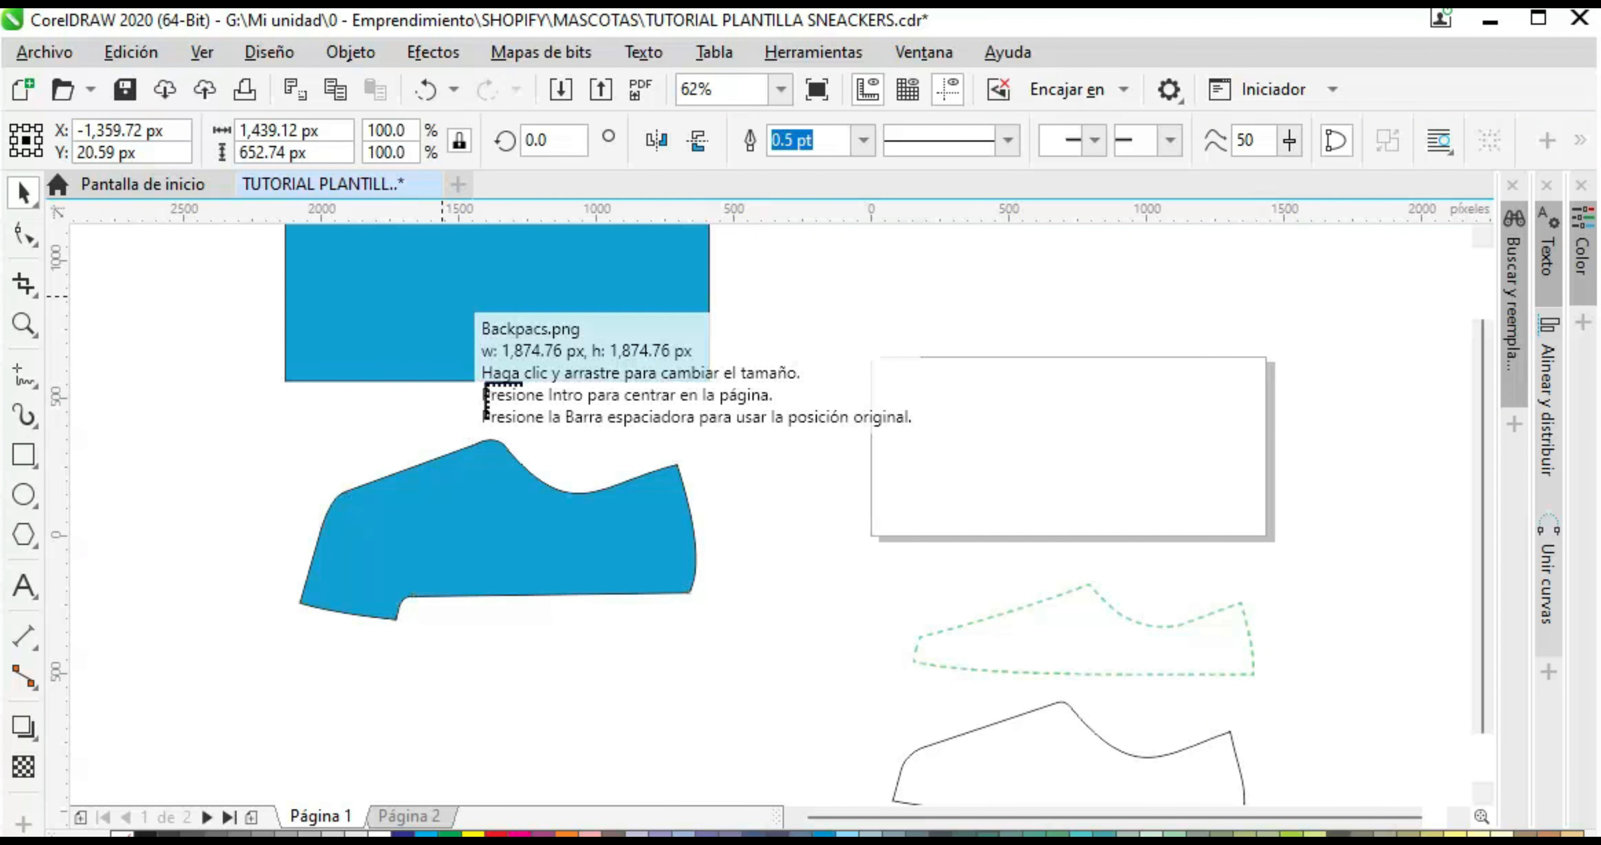
click(754, 292)
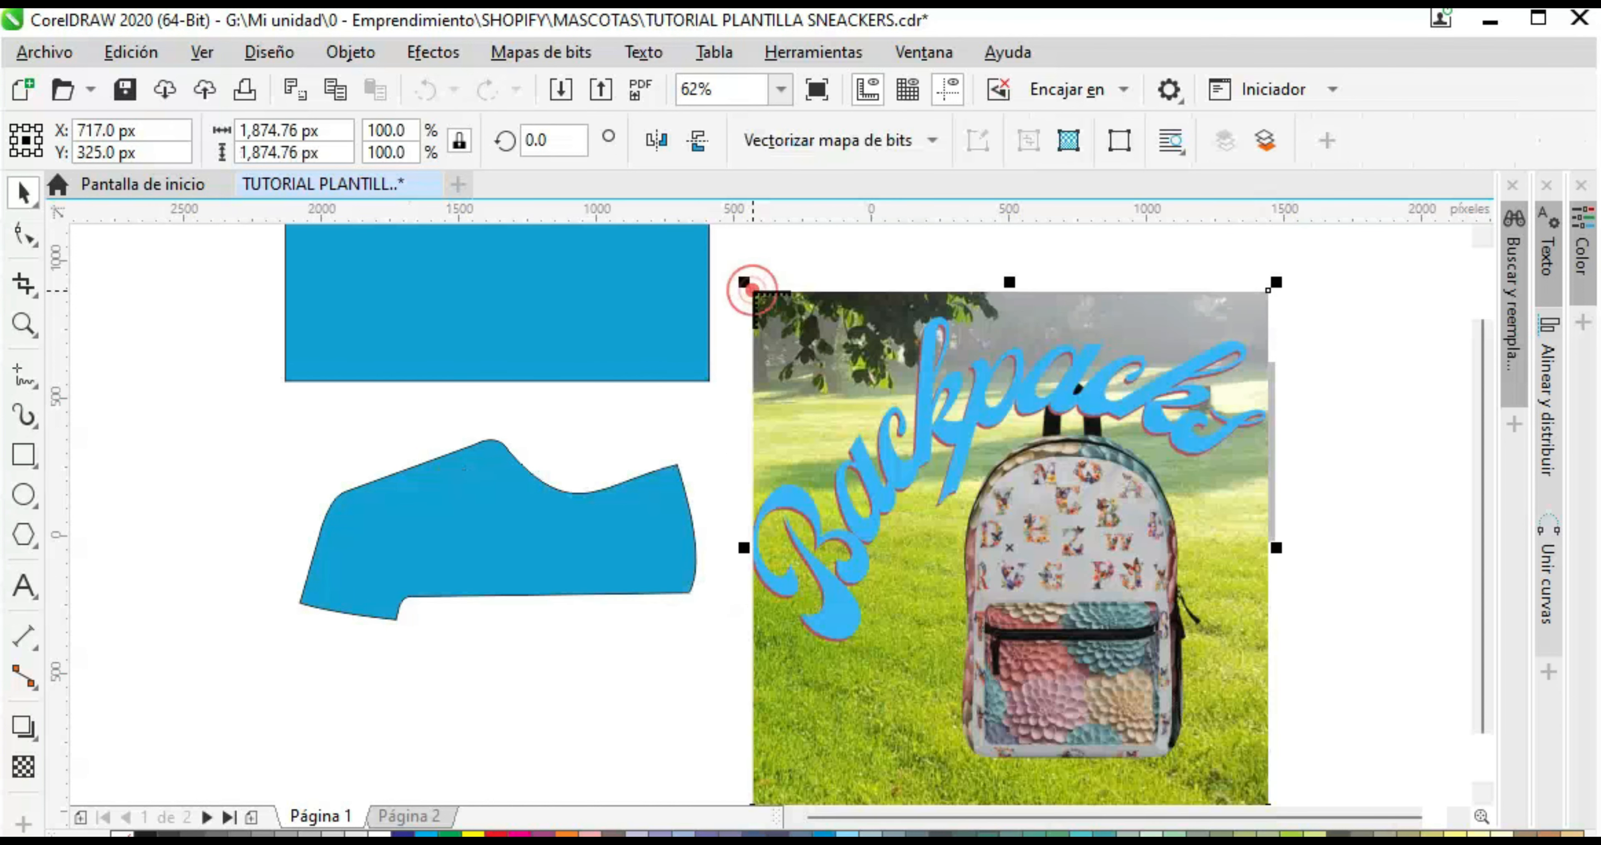
PowerClip the backpack image inside the blue sneaker silhouette
right_click(861, 339)
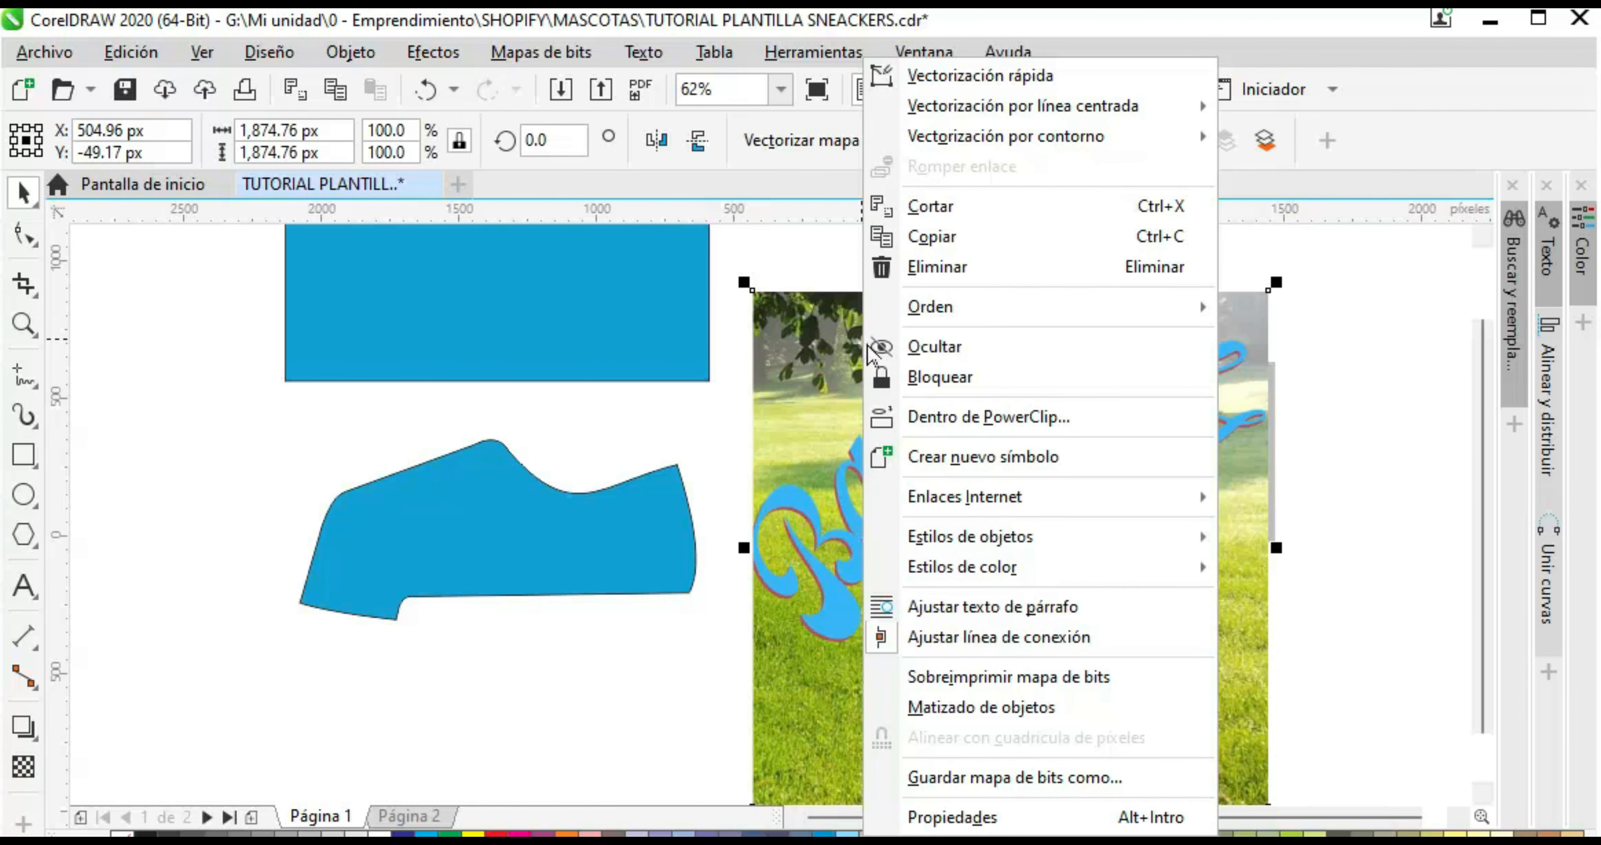
click(1030, 425)
click(426, 552)
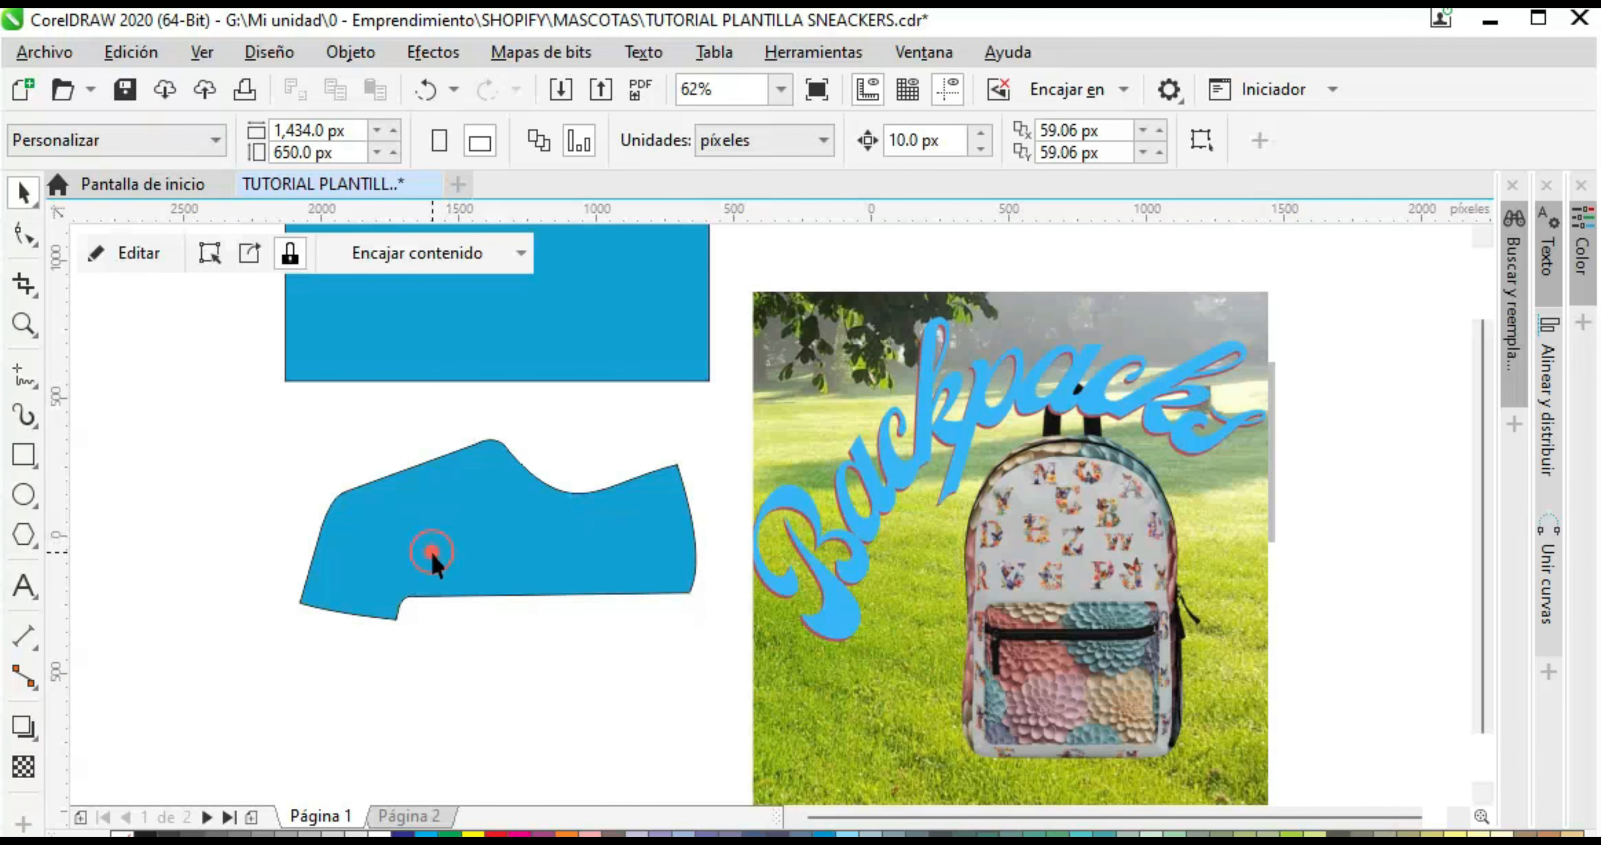
click(439, 761)
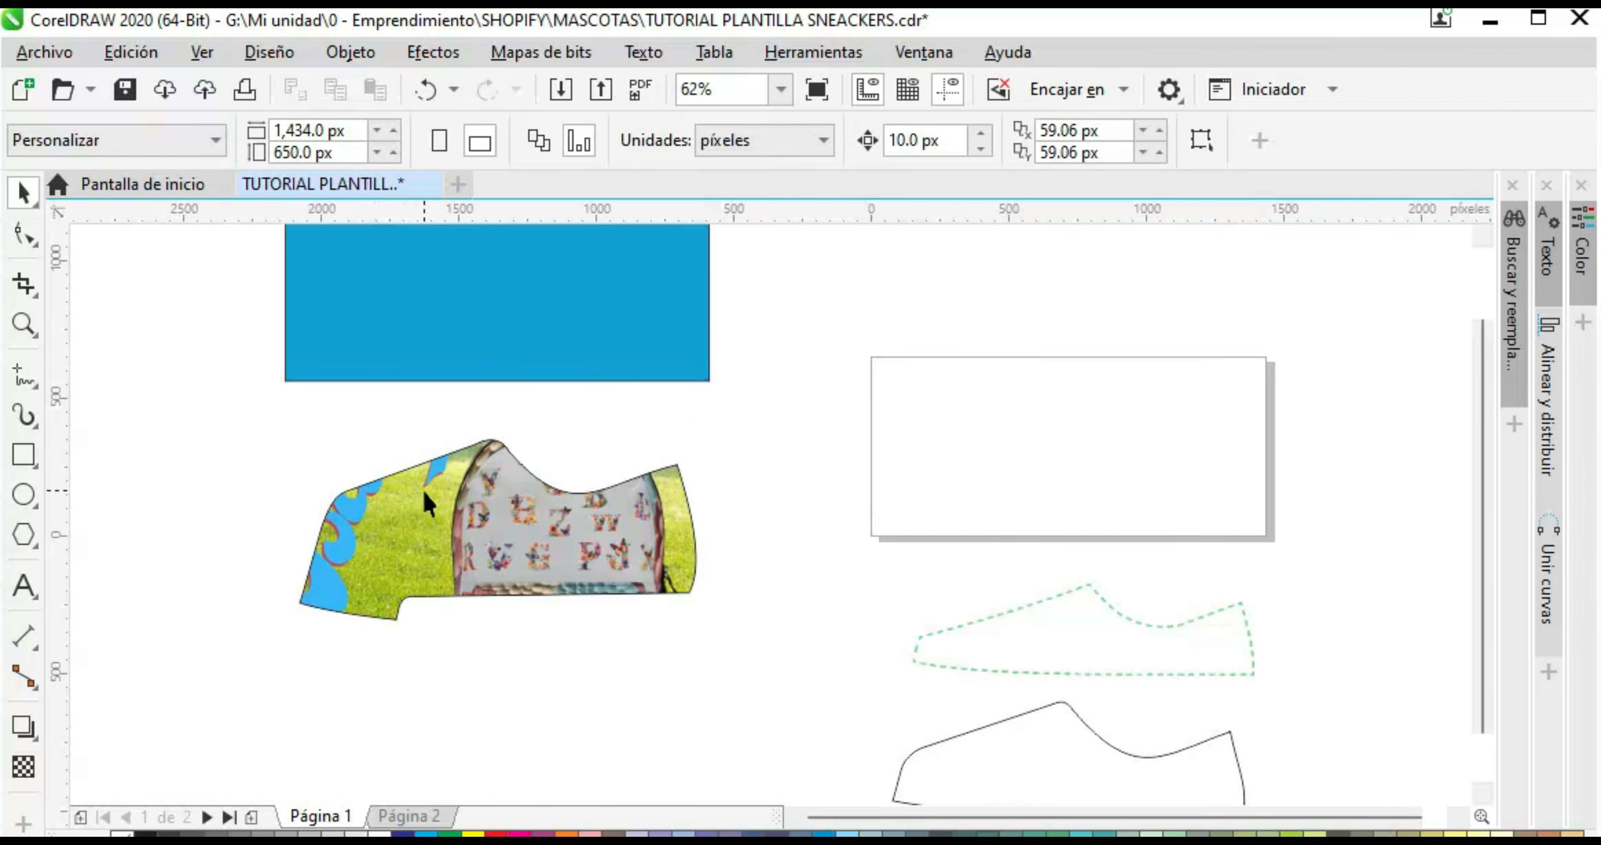
Export only the image-filled sneaker shape as a PDF named MARCO PARA SNEACKERS
click(423, 490)
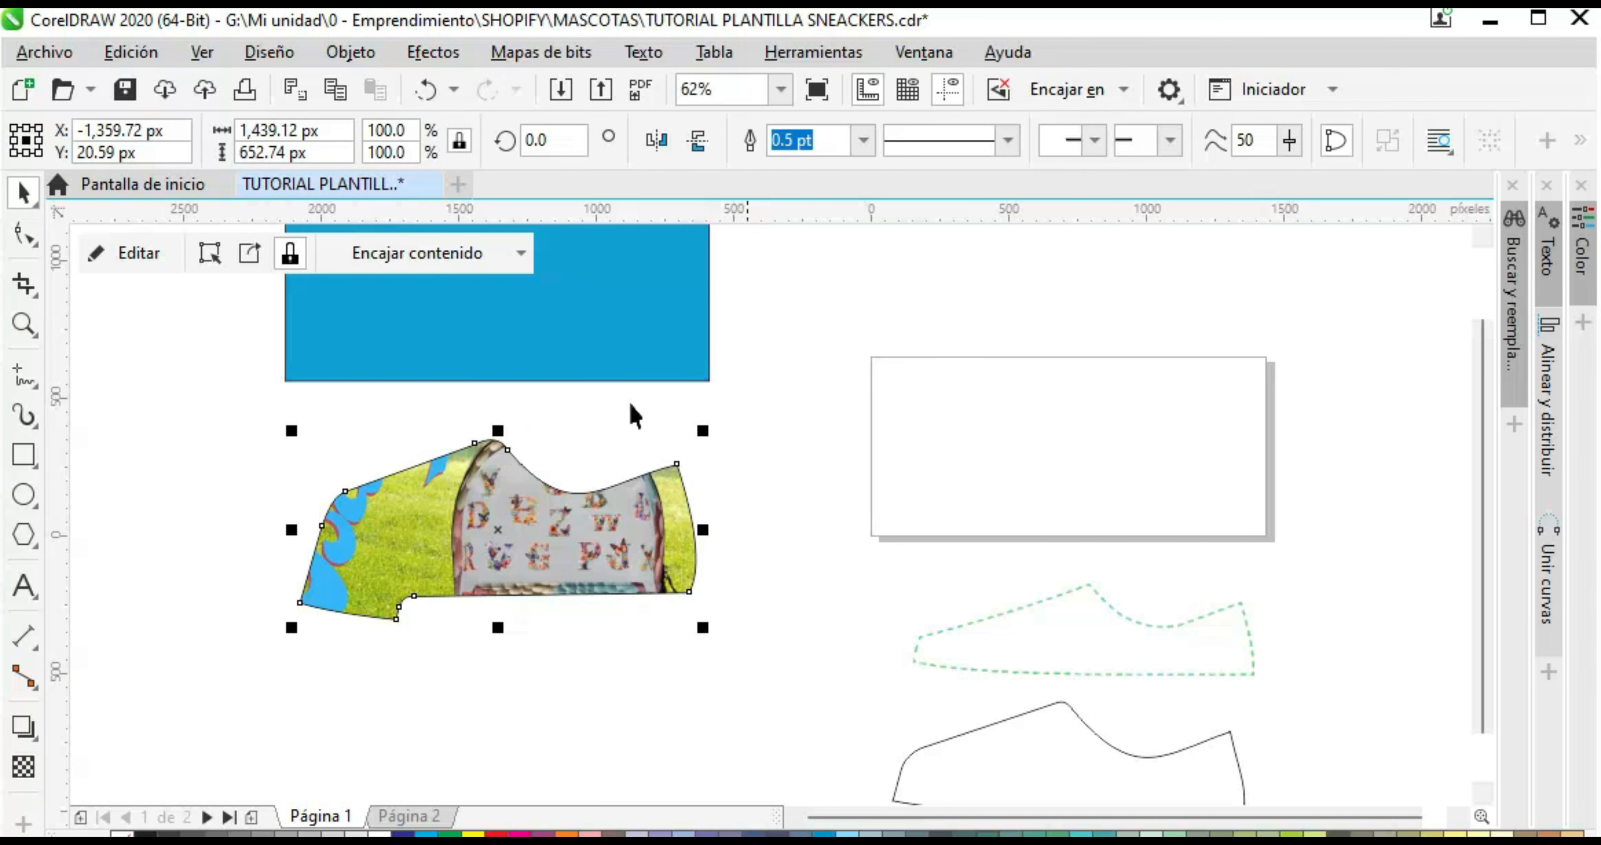
click(43, 52)
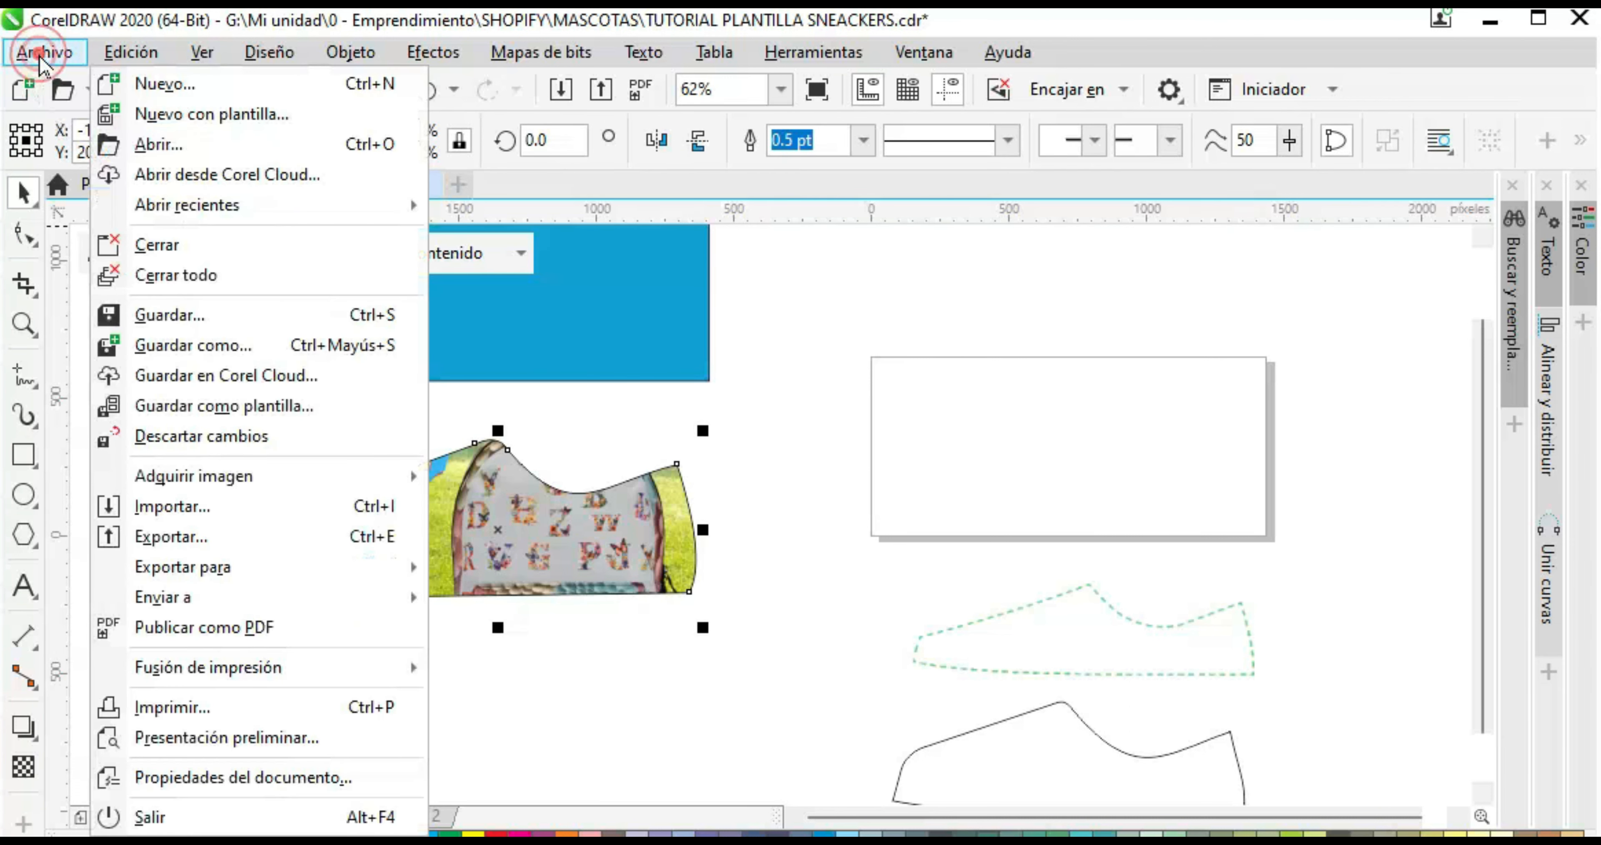
click(232, 538)
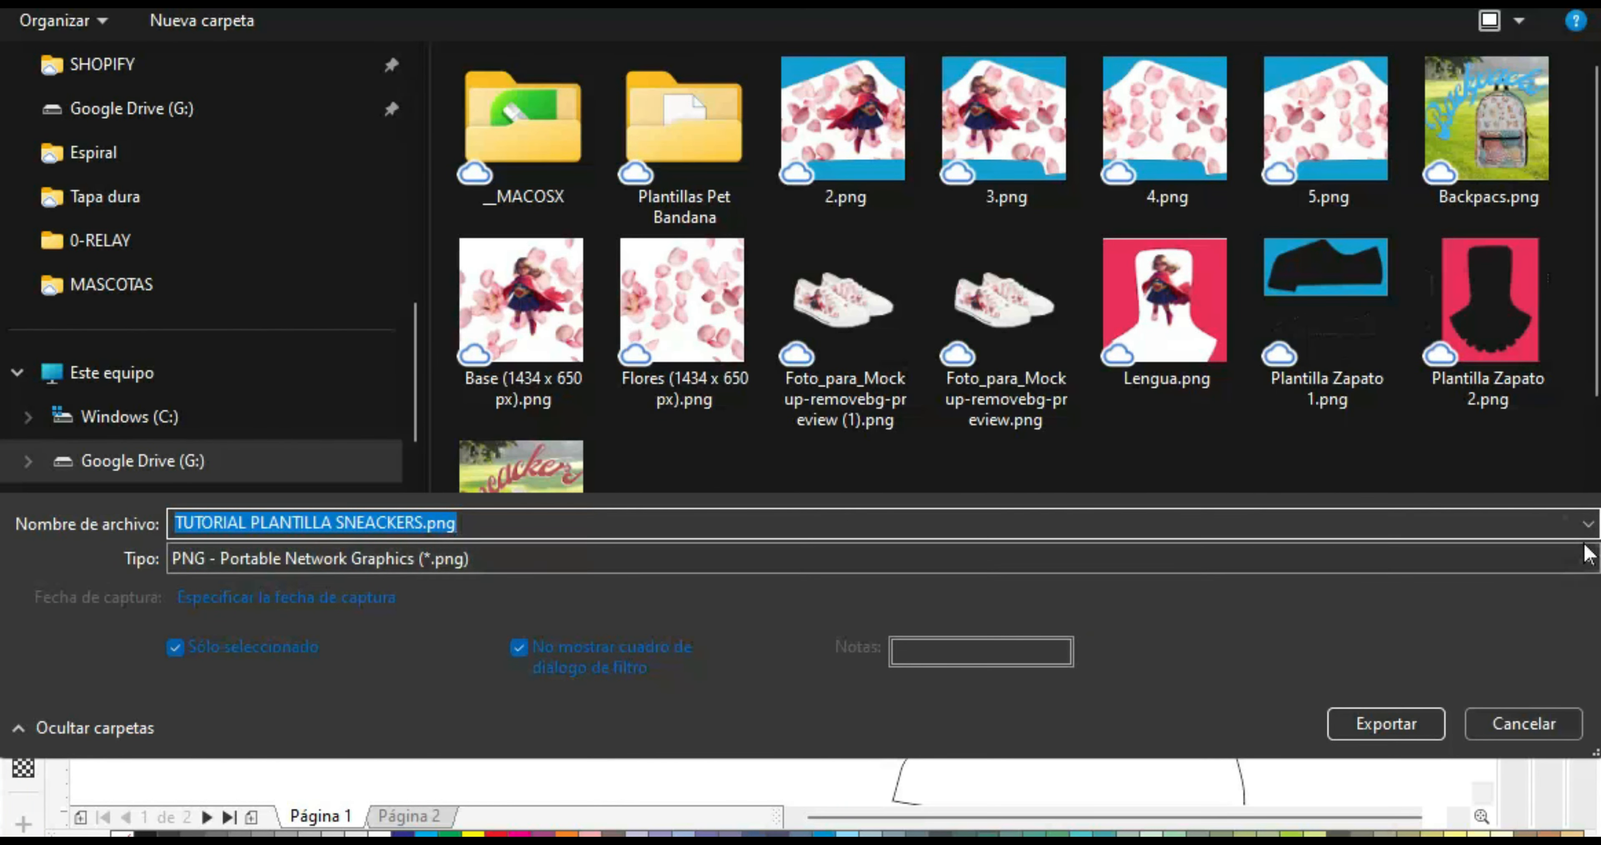
click(1587, 558)
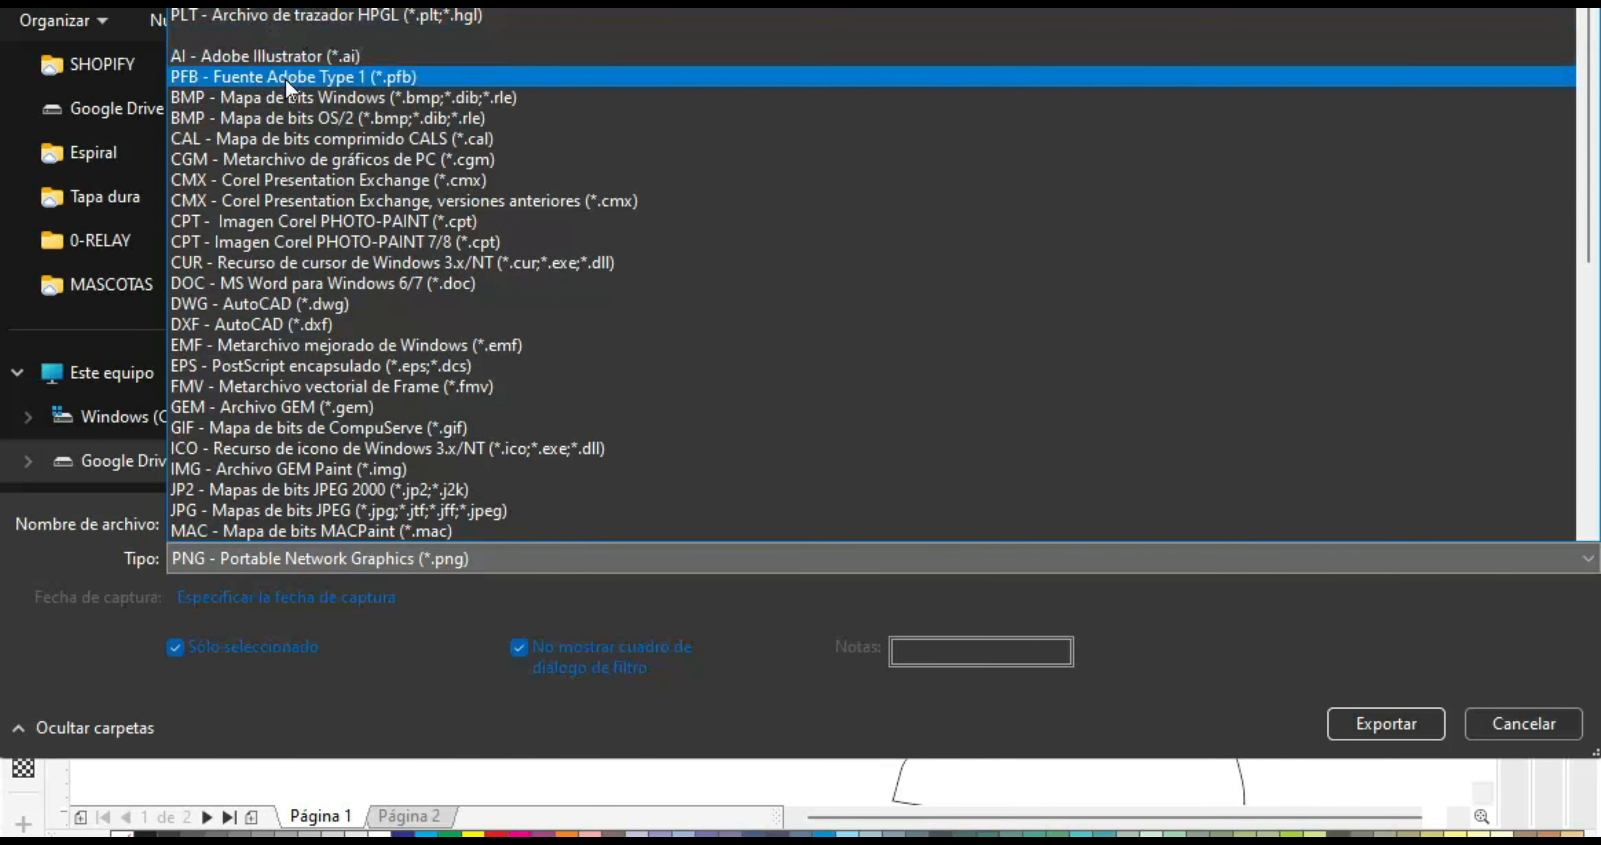
scroll(296, 352, down, 8)
click(341, 77)
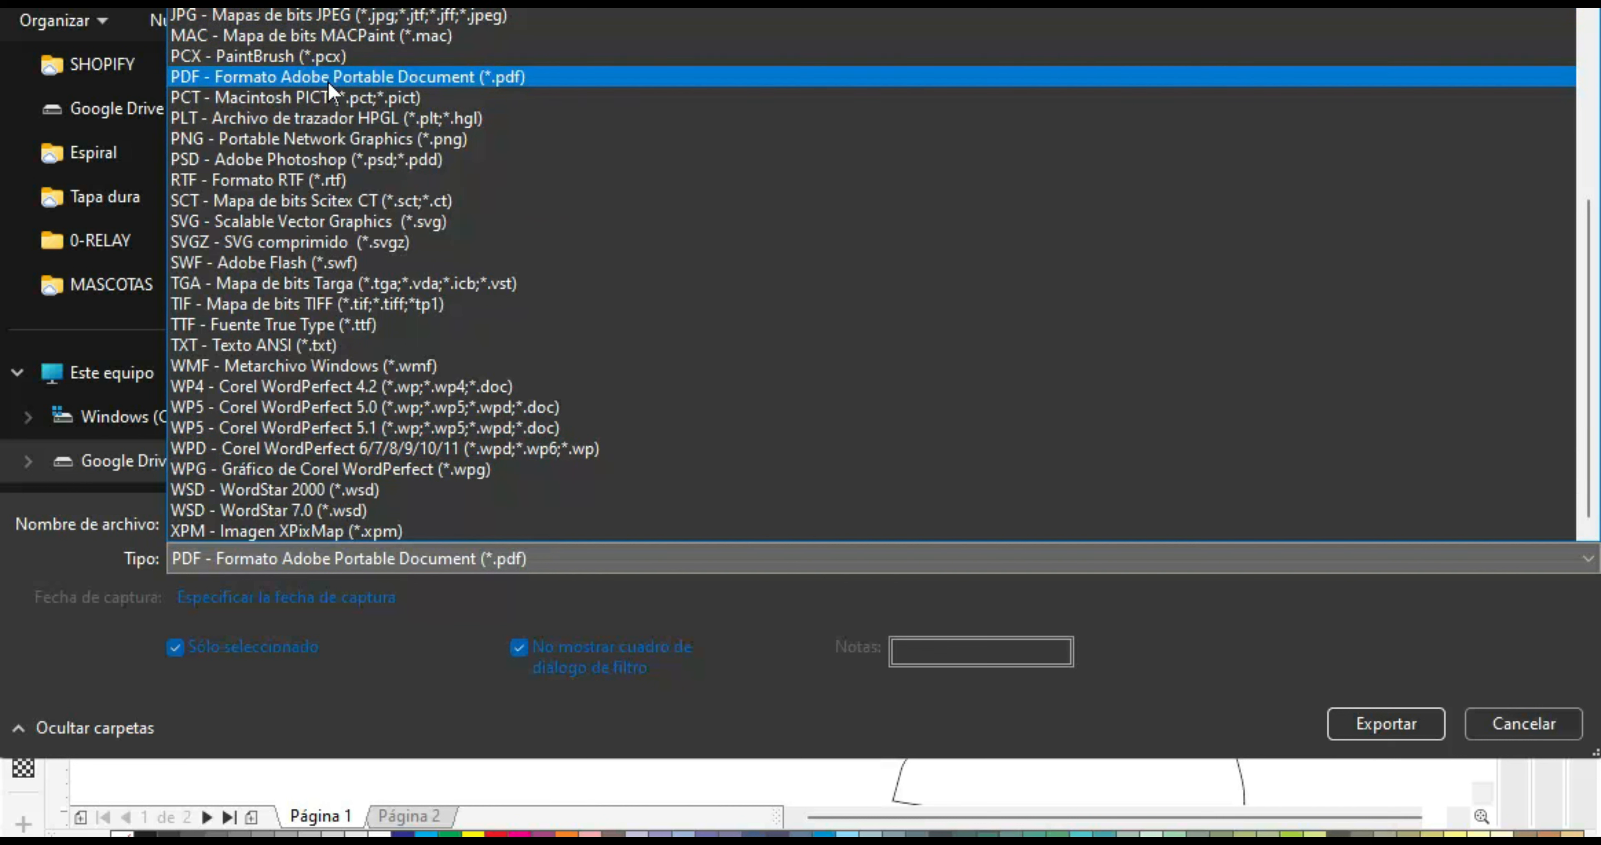
click(328, 79)
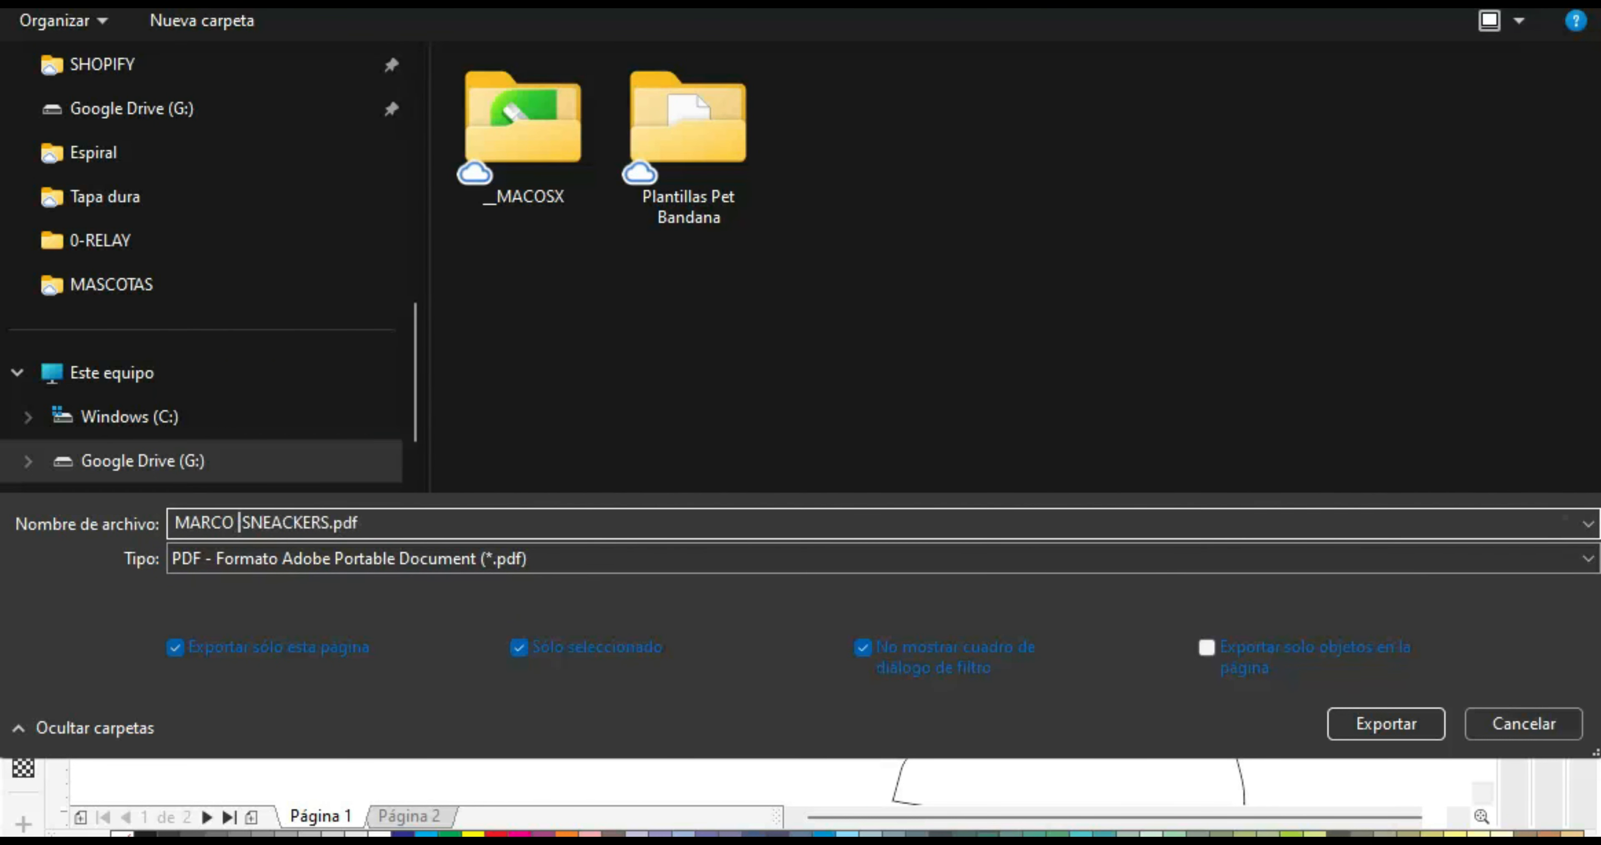
text(PA)
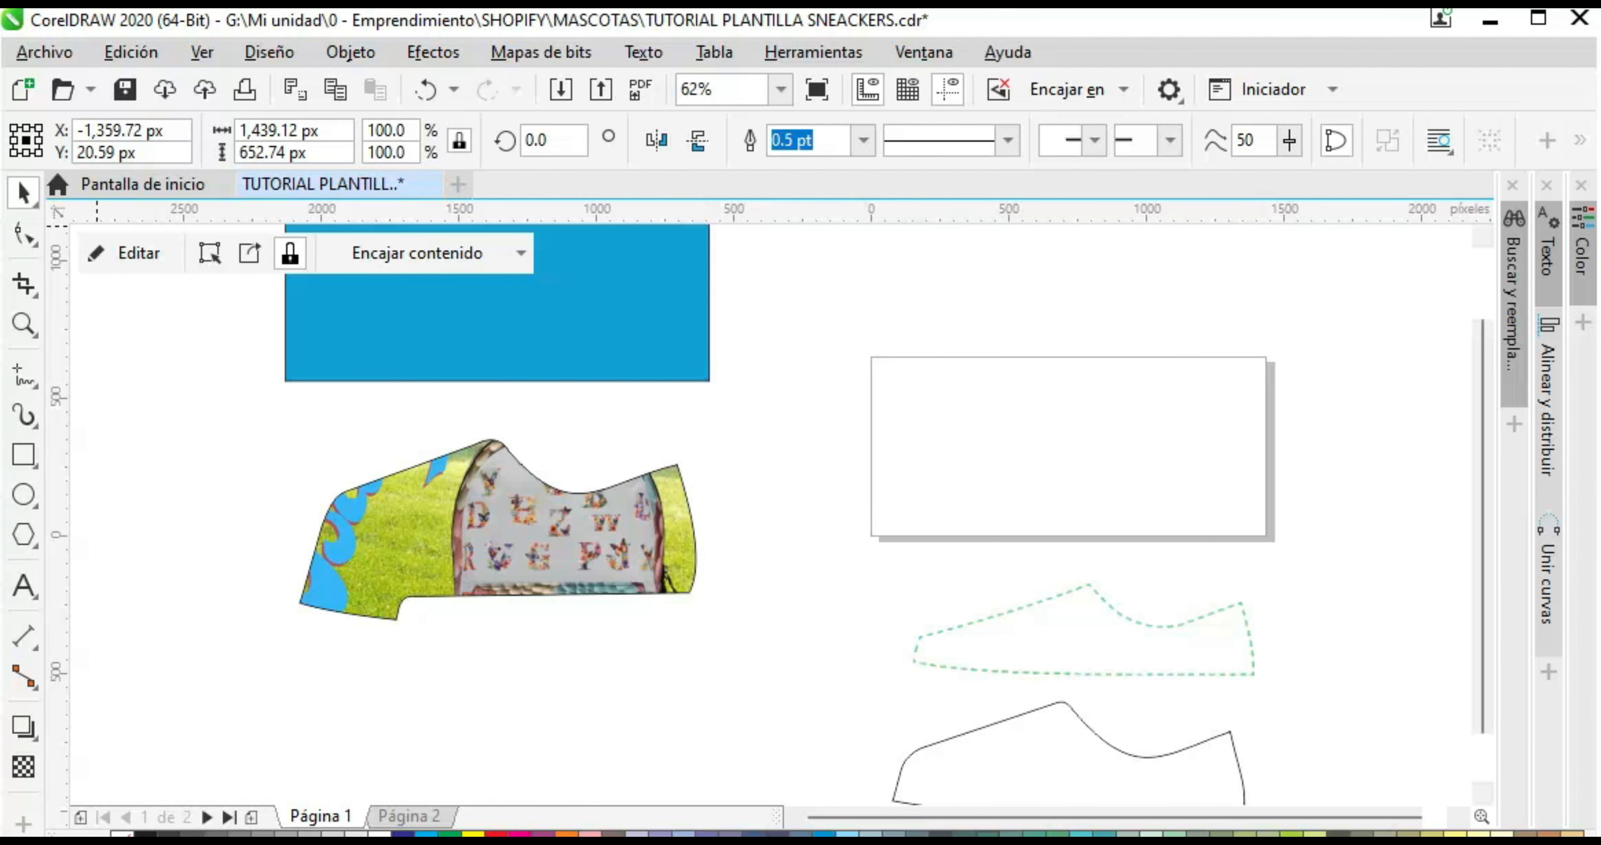
Switch to Canva and import MARCO PARA SNEACKERS.pdf from the computer for use on page 6
click(577, 494)
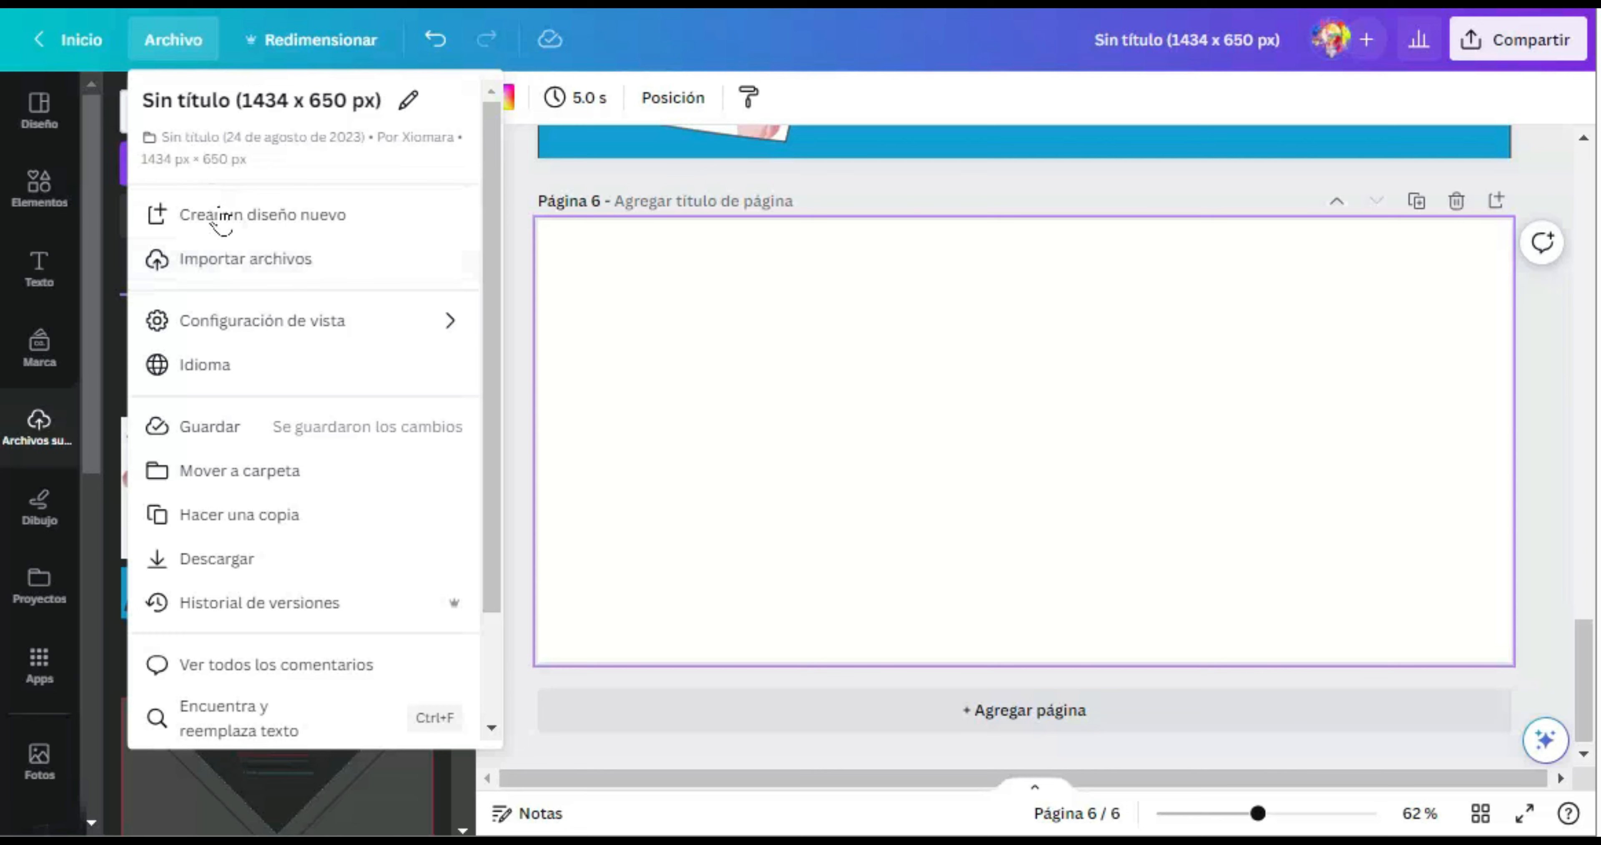
click(229, 257)
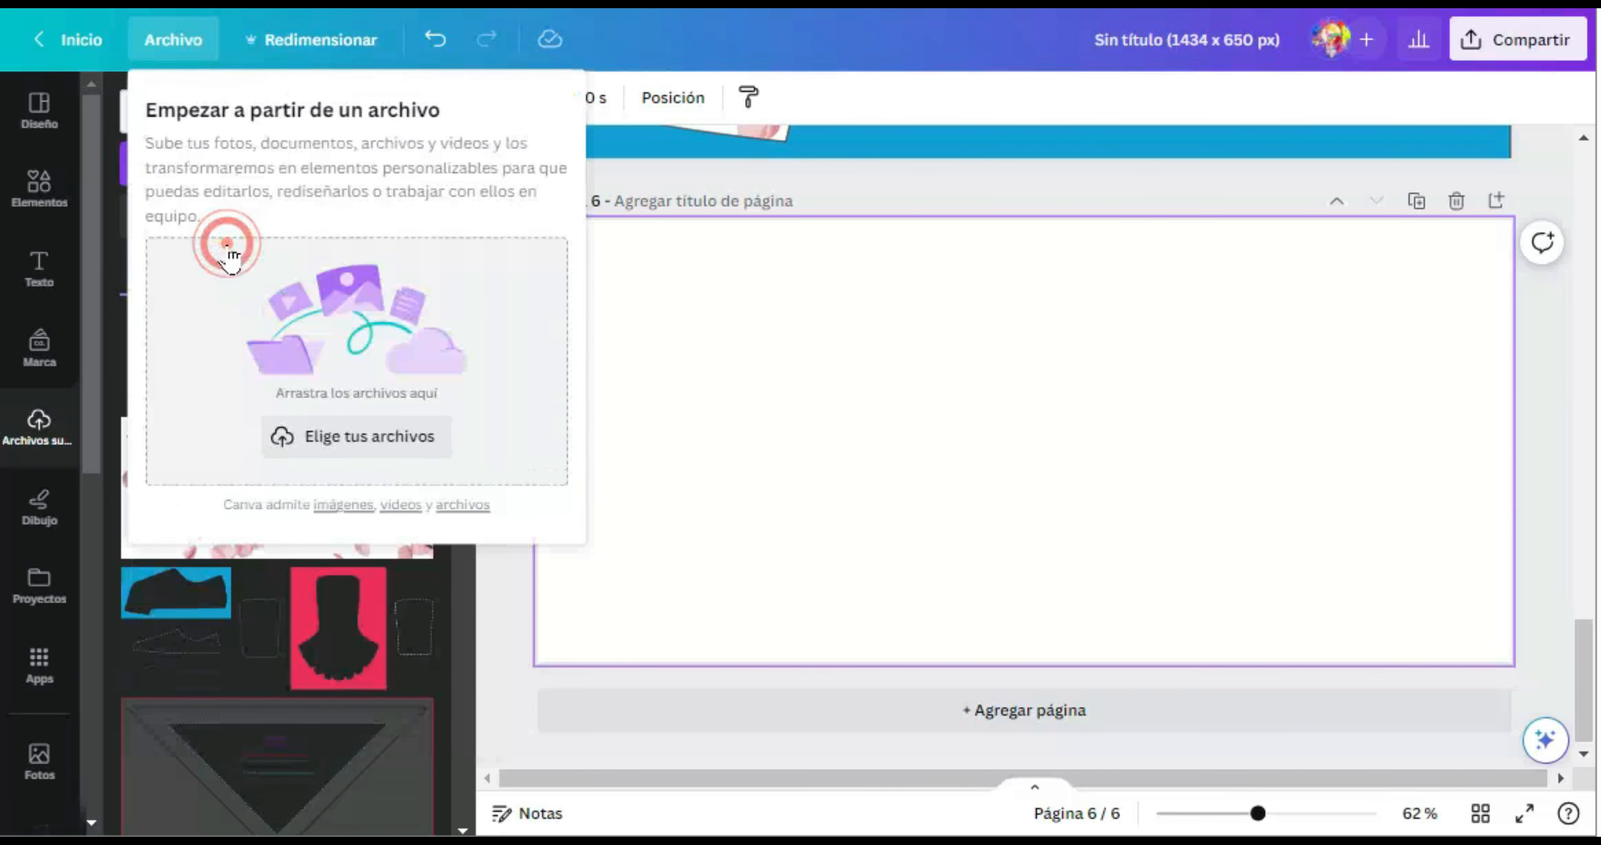
click(364, 438)
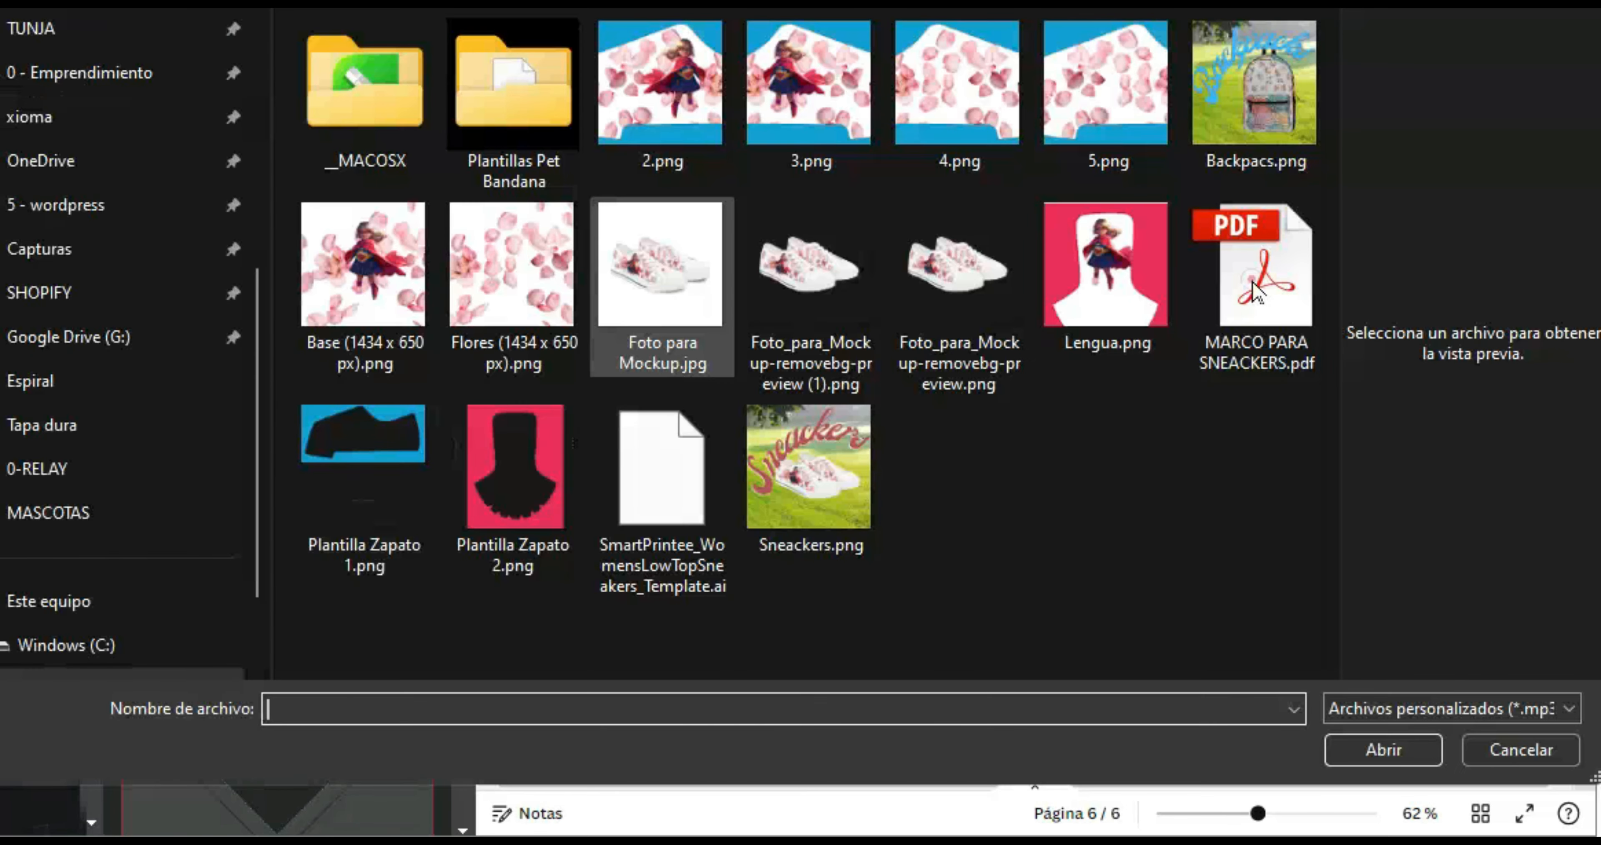
double_click(1252, 281)
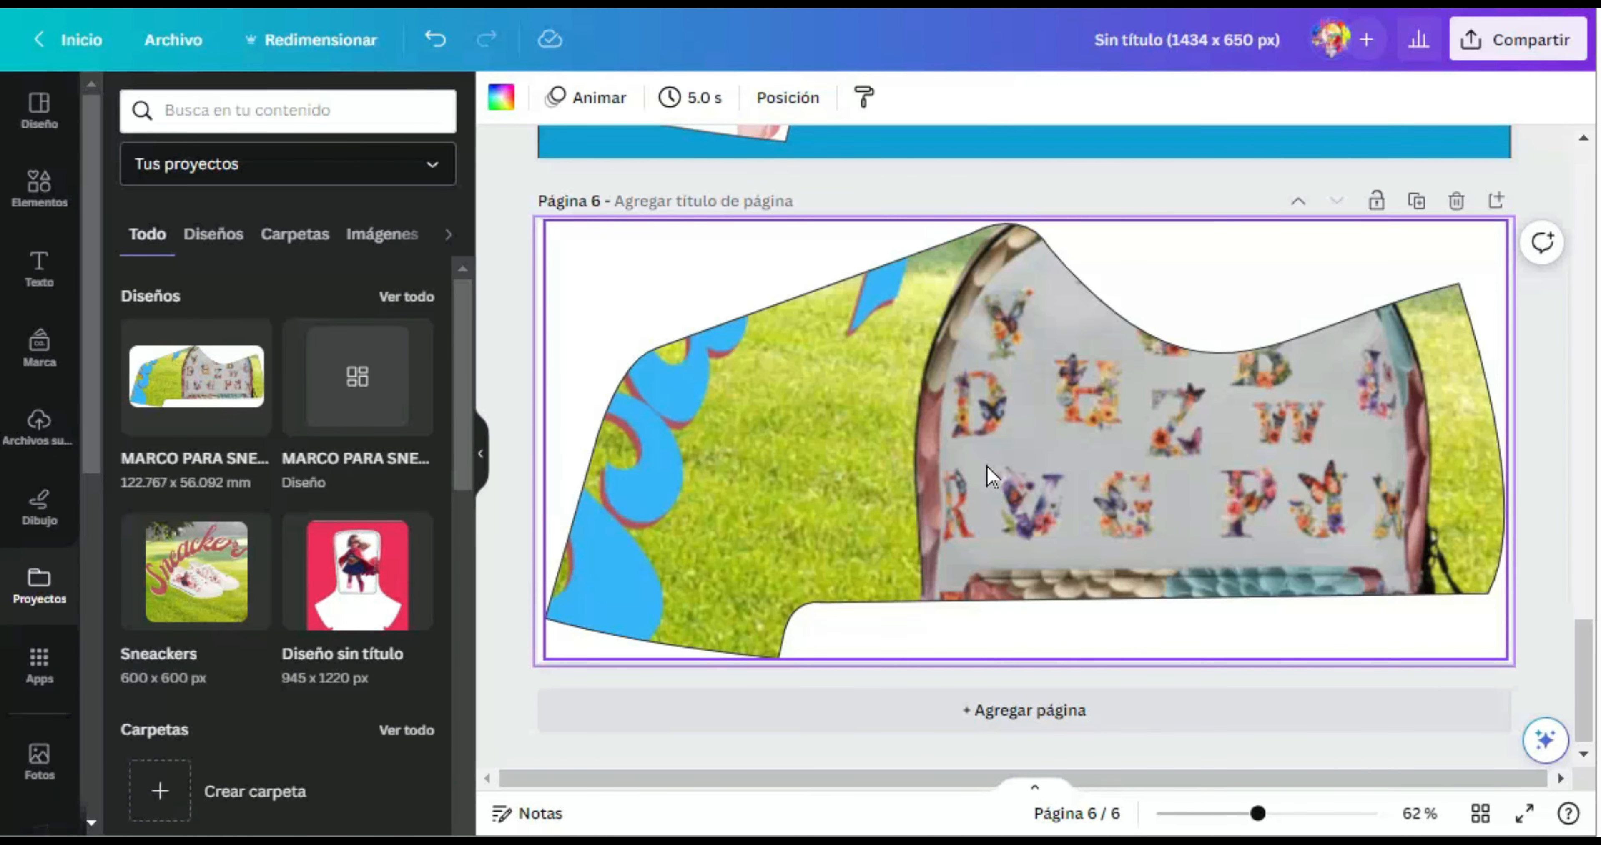
Delete the backpack image from the sneaker shape on page 6, leaving an empty frame
click(760, 422)
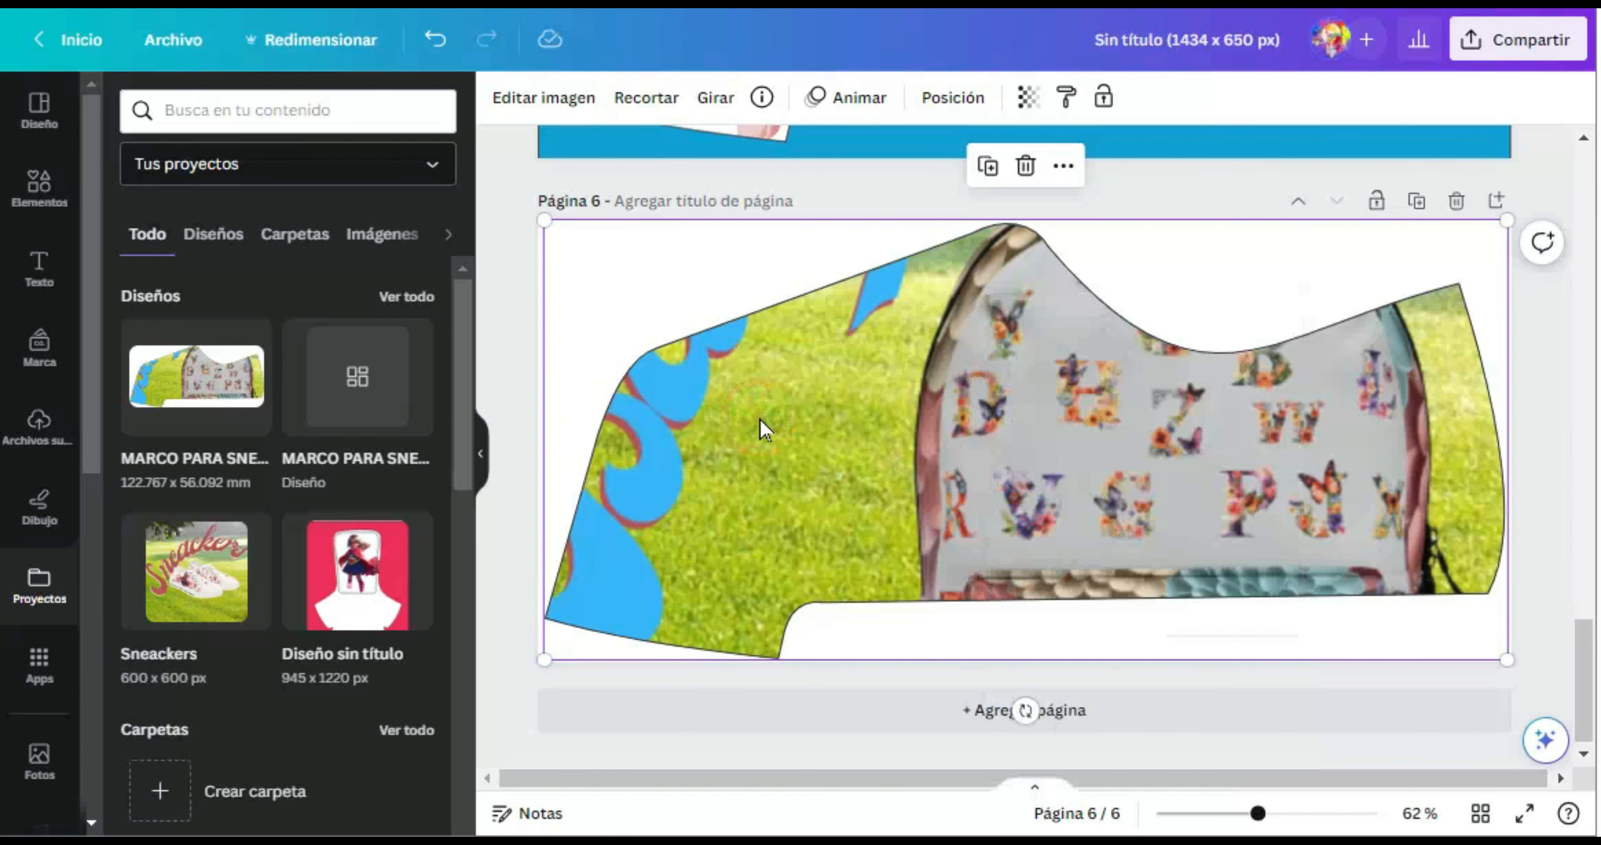
click(810, 474)
key(Delete)
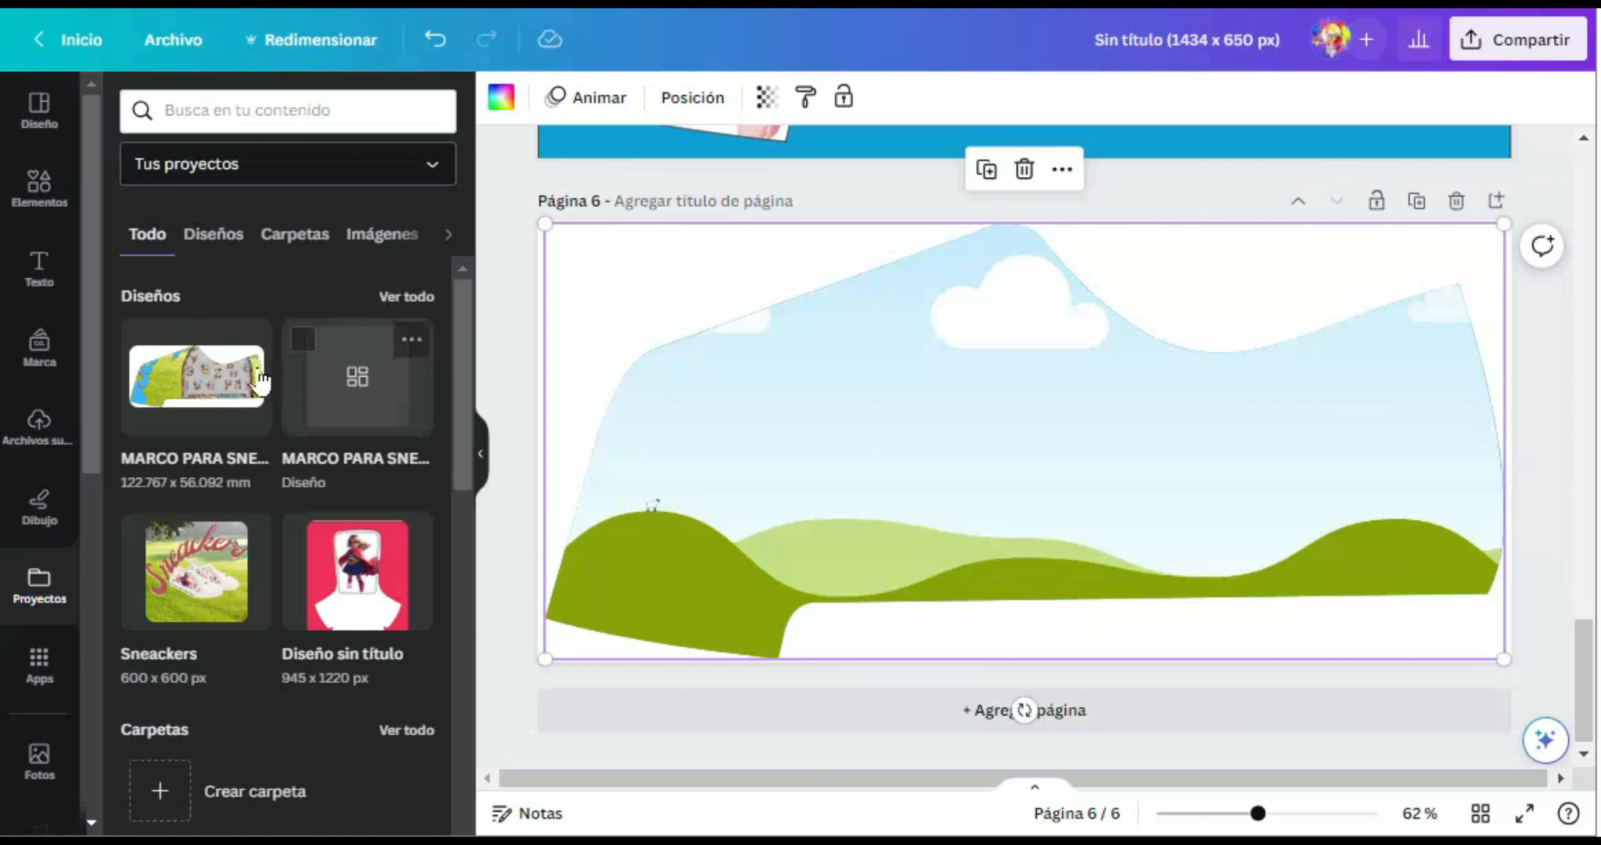
Fill the sneaker frame with the uploaded superheroine petal image and replace it with the petals-only image
click(43, 426)
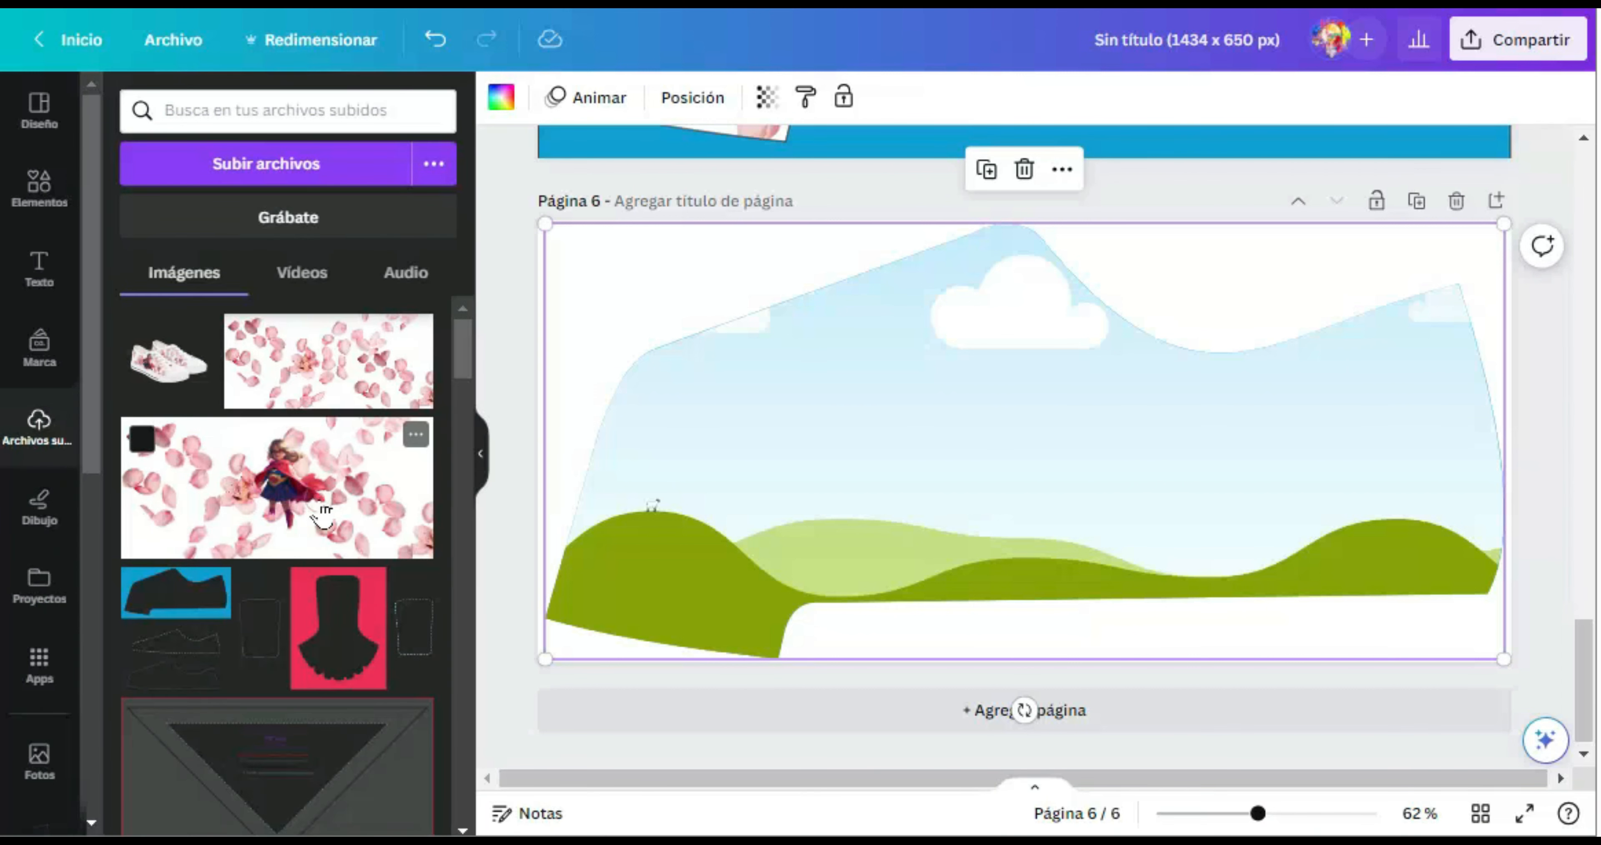
click(311, 491)
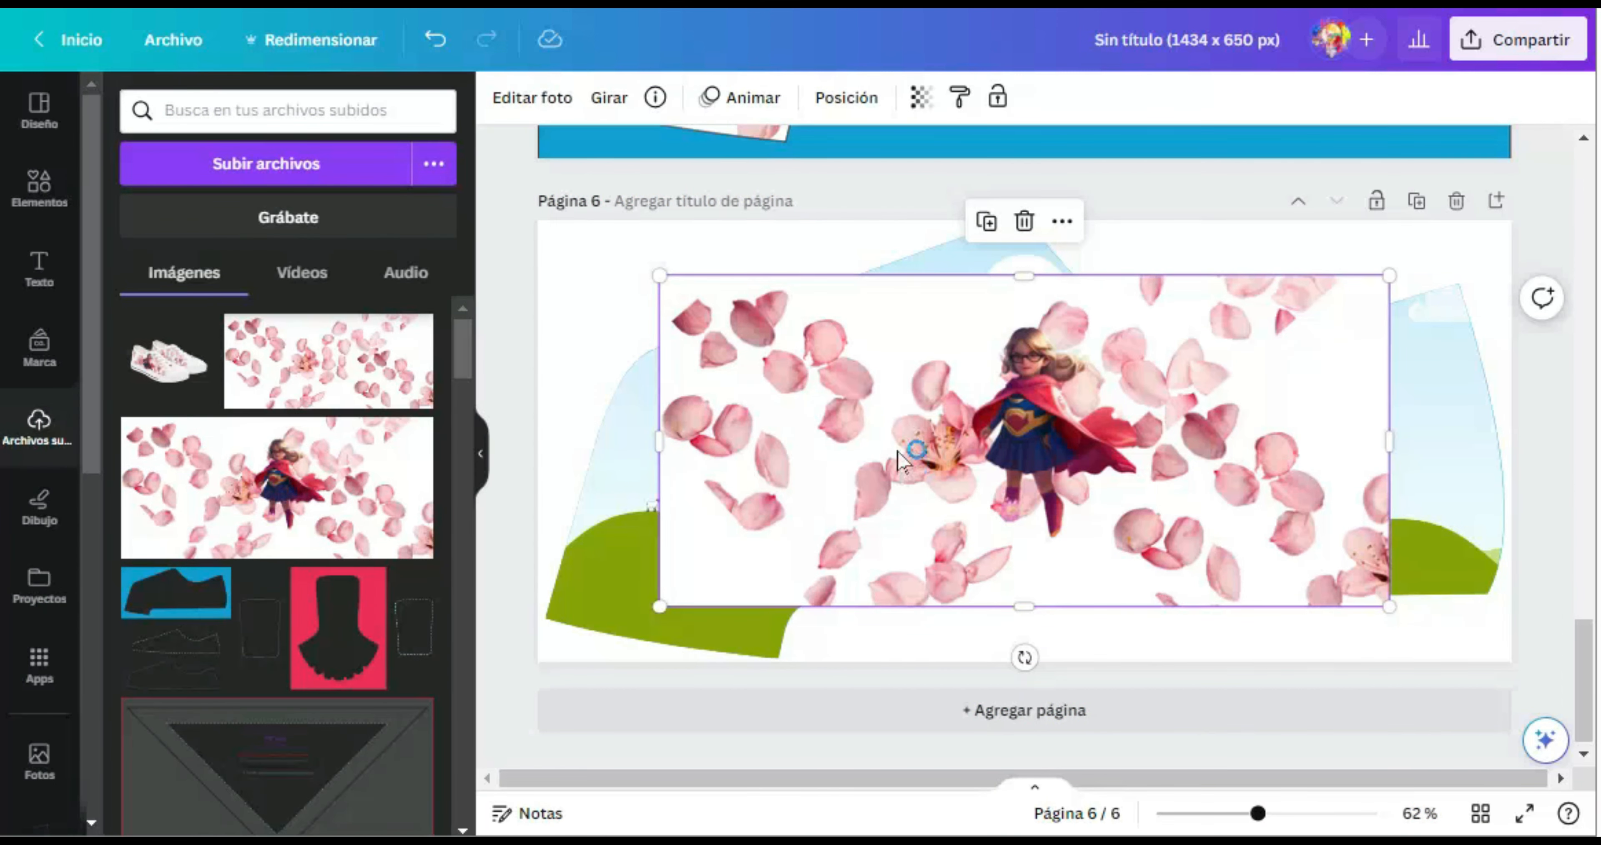
drag(898, 450, 993, 420)
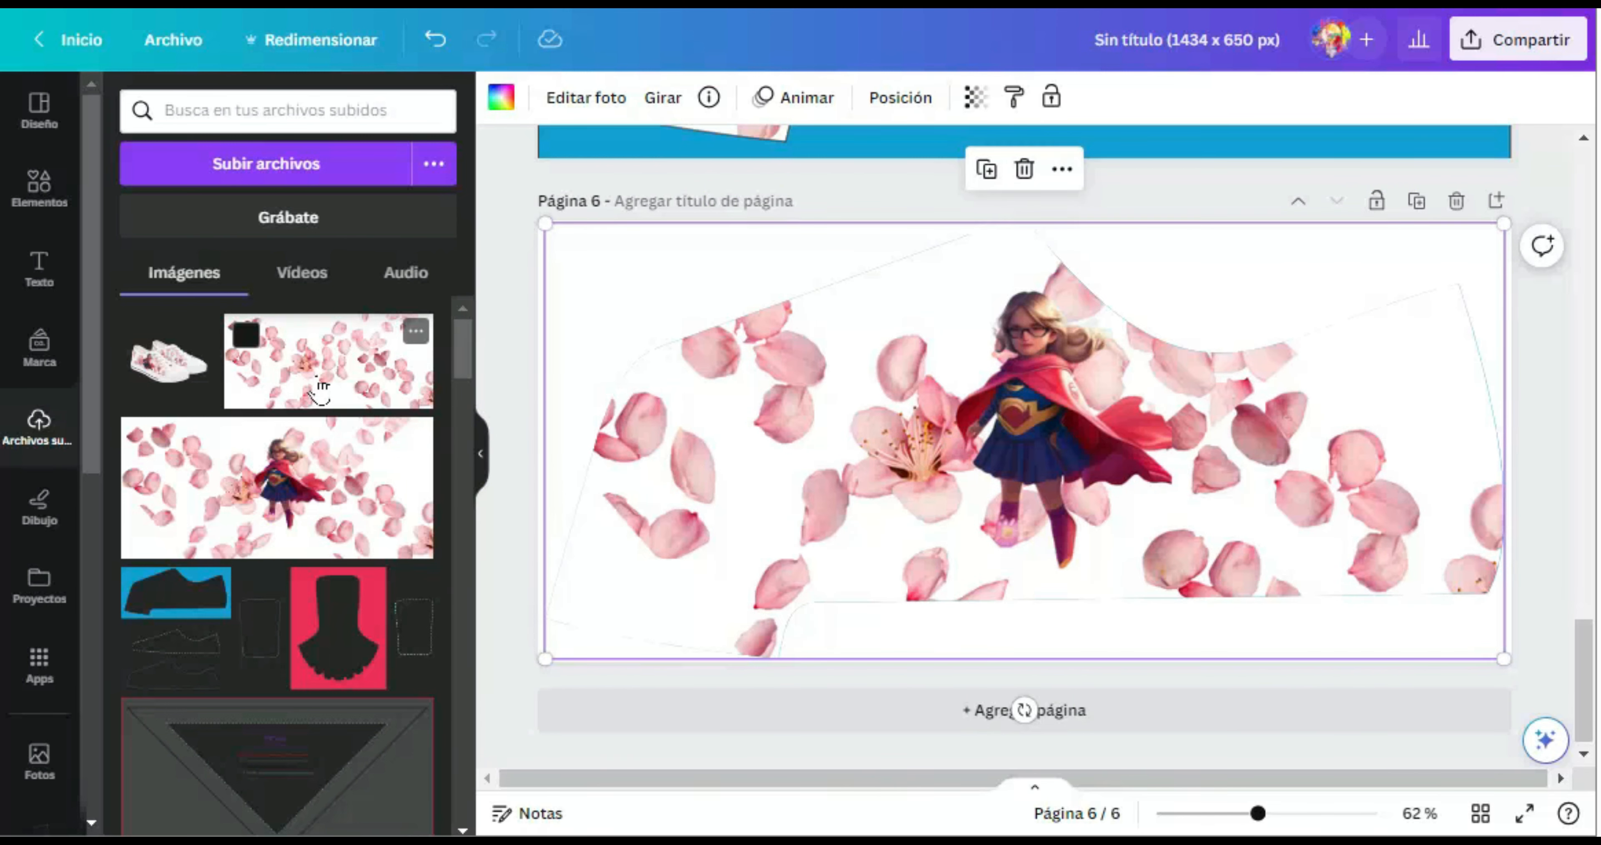
drag(327, 388, 922, 525)
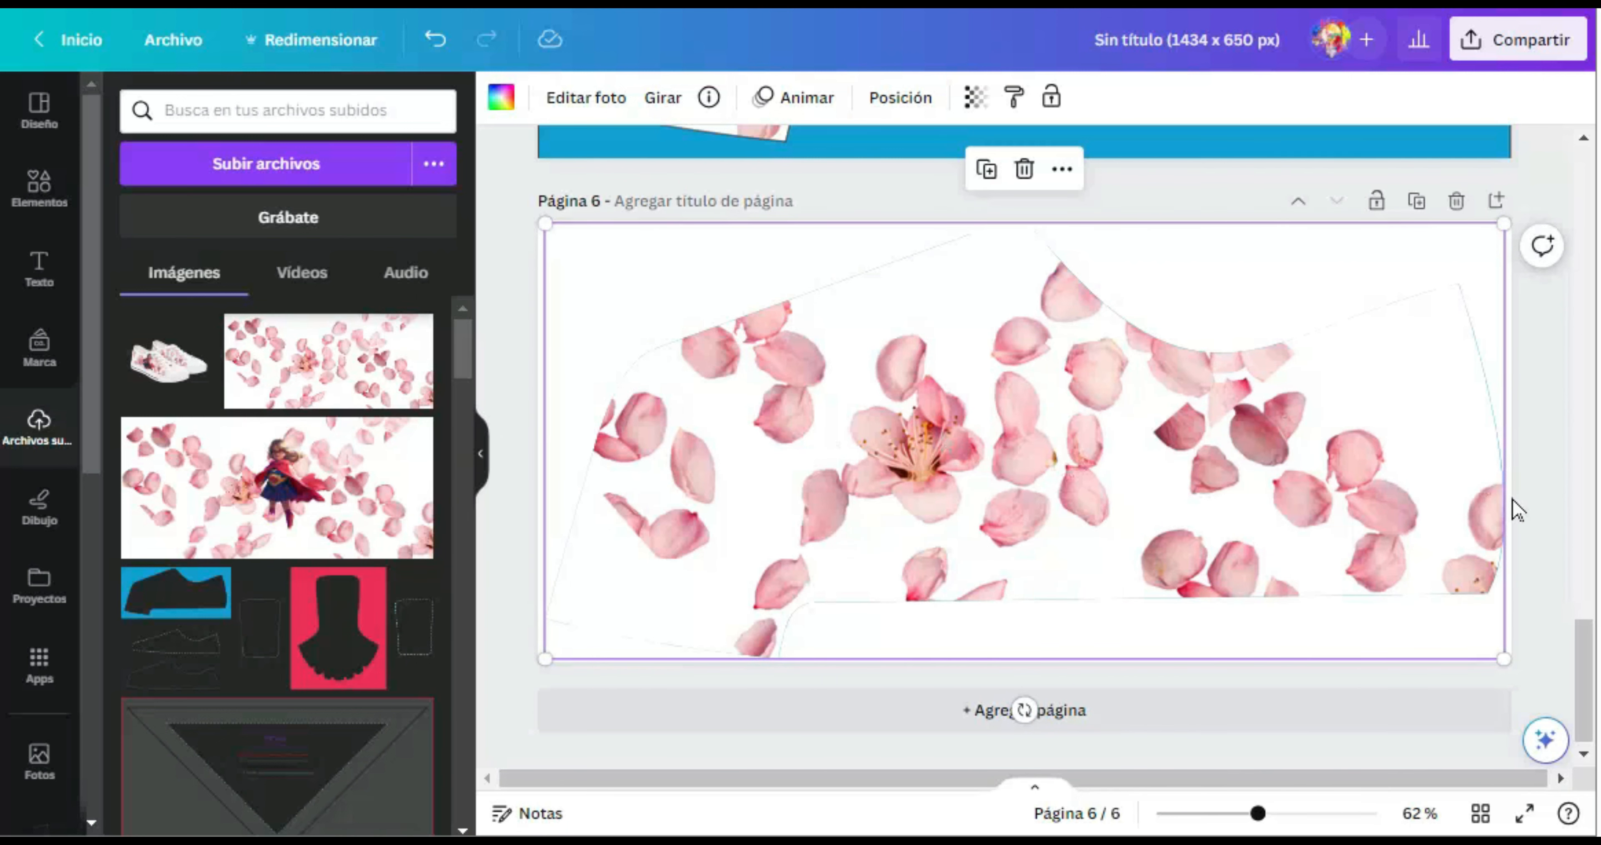
Add the uploaded photo of the superheroine with glasses in a flower field to page 6, over the petal-filled sneaker
mouse_move(1583, 665)
mouse_down()
mouse_move(1582, 642)
mouse_move(1582, 662)
mouse_up()
click(1228, 506)
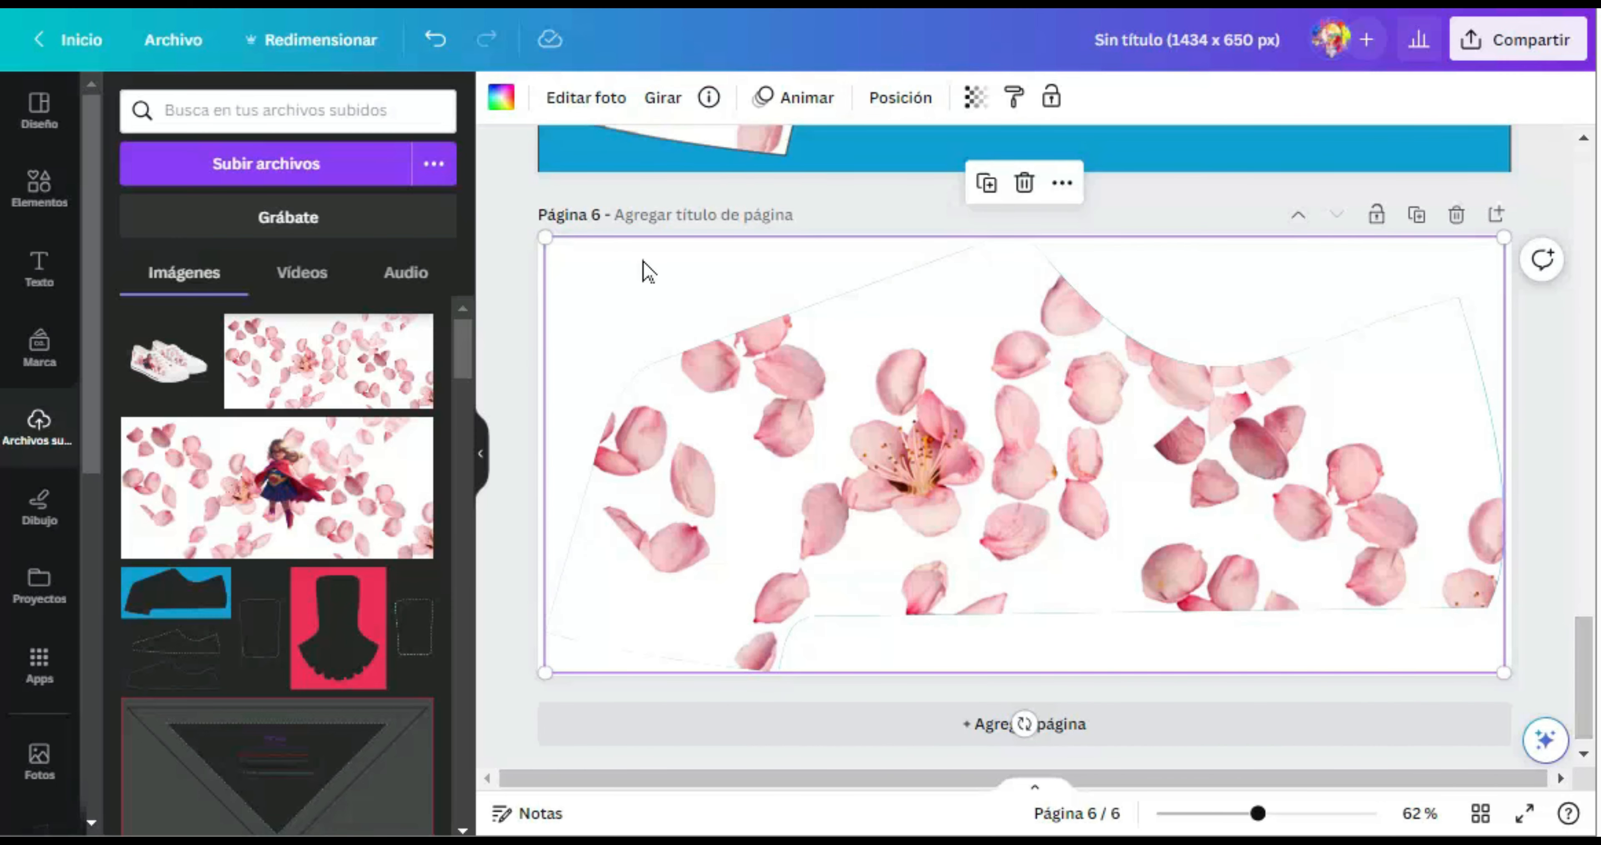
mouse_move(465, 338)
mouse_down()
mouse_move(465, 461)
mouse_move(464, 367)
mouse_up()
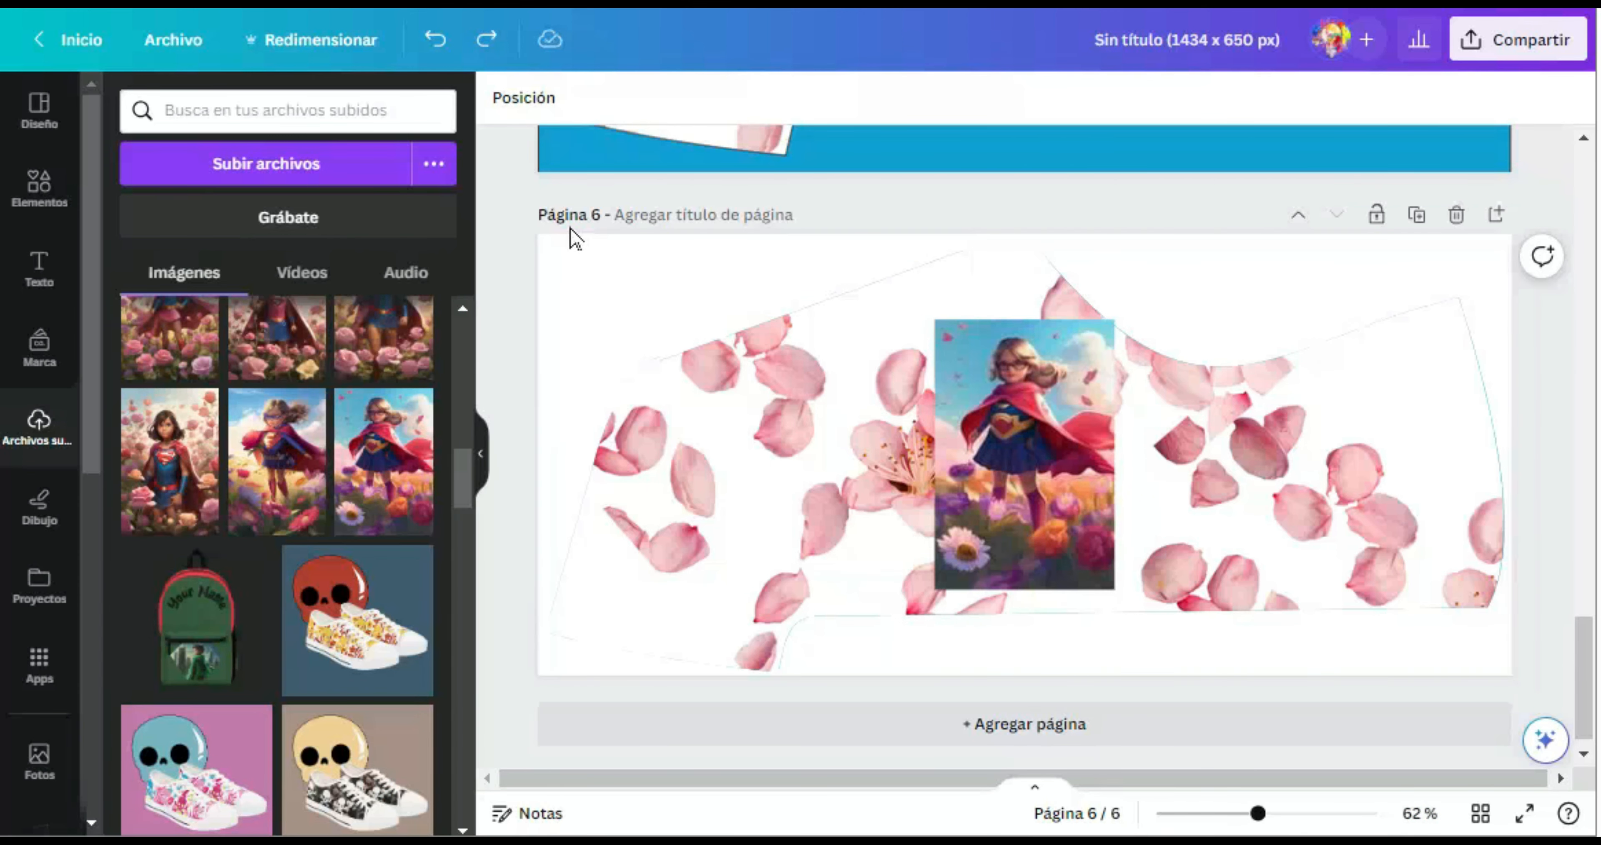
Set the page 6 background to the dark rose colour from the petal photo's palette
click(576, 266)
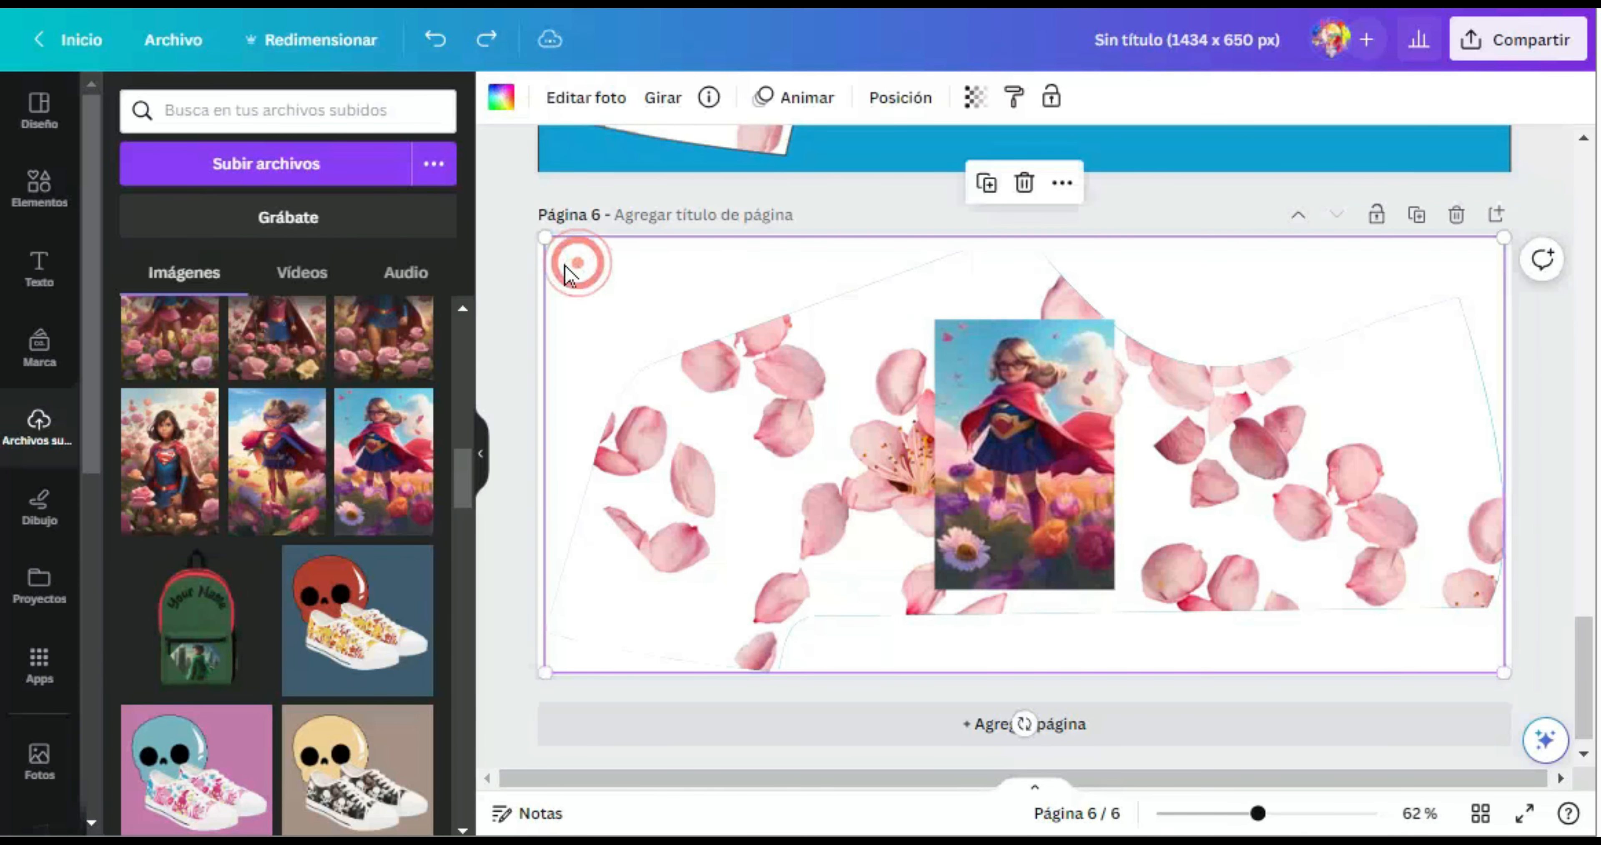
click(539, 269)
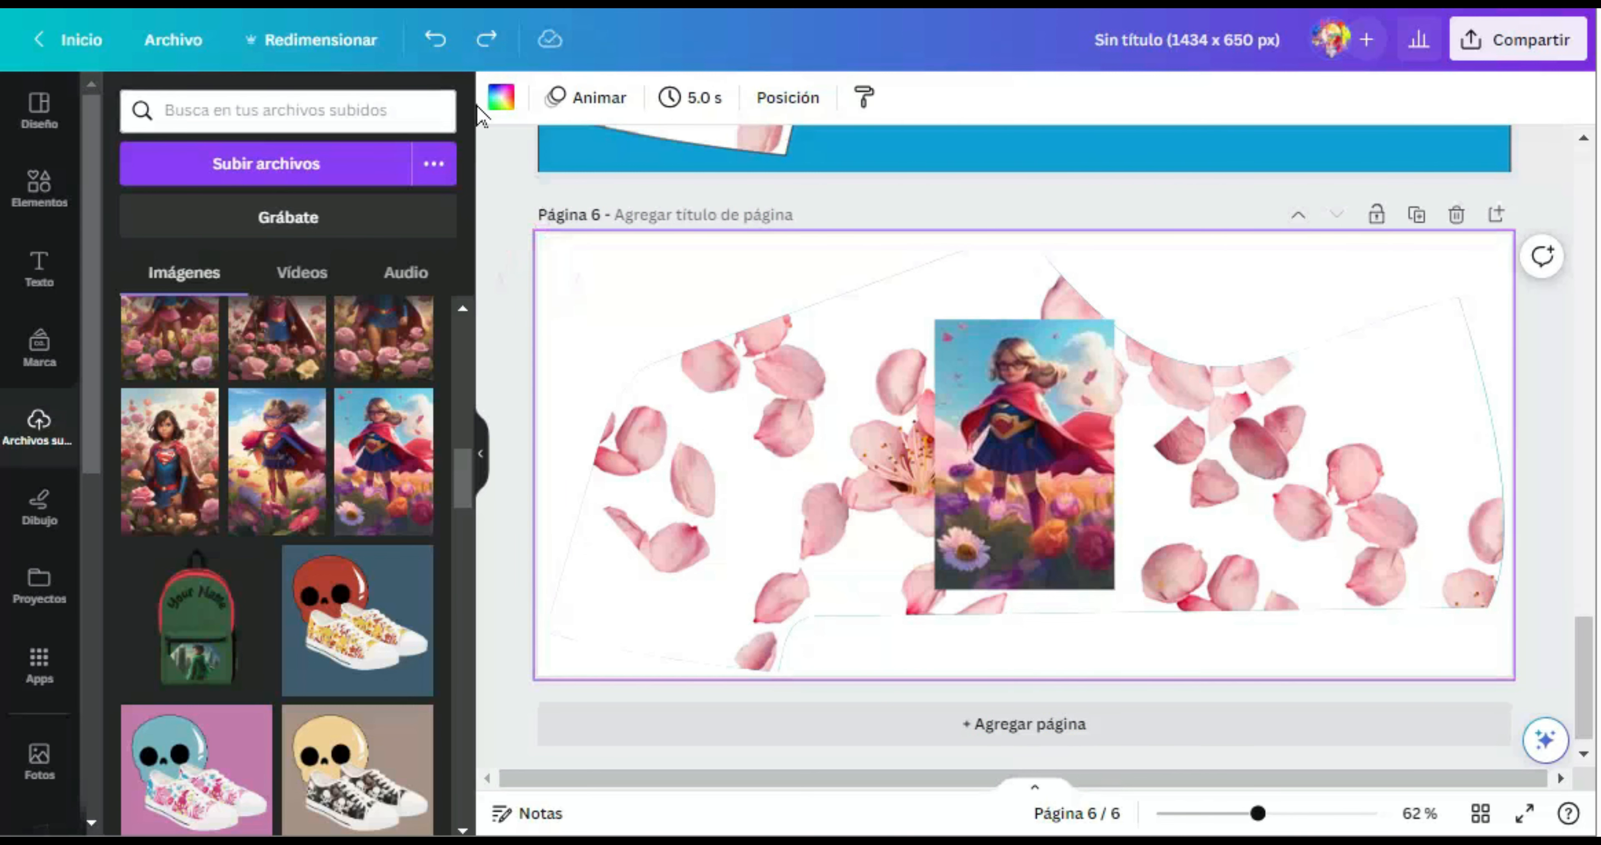
click(497, 102)
click(425, 499)
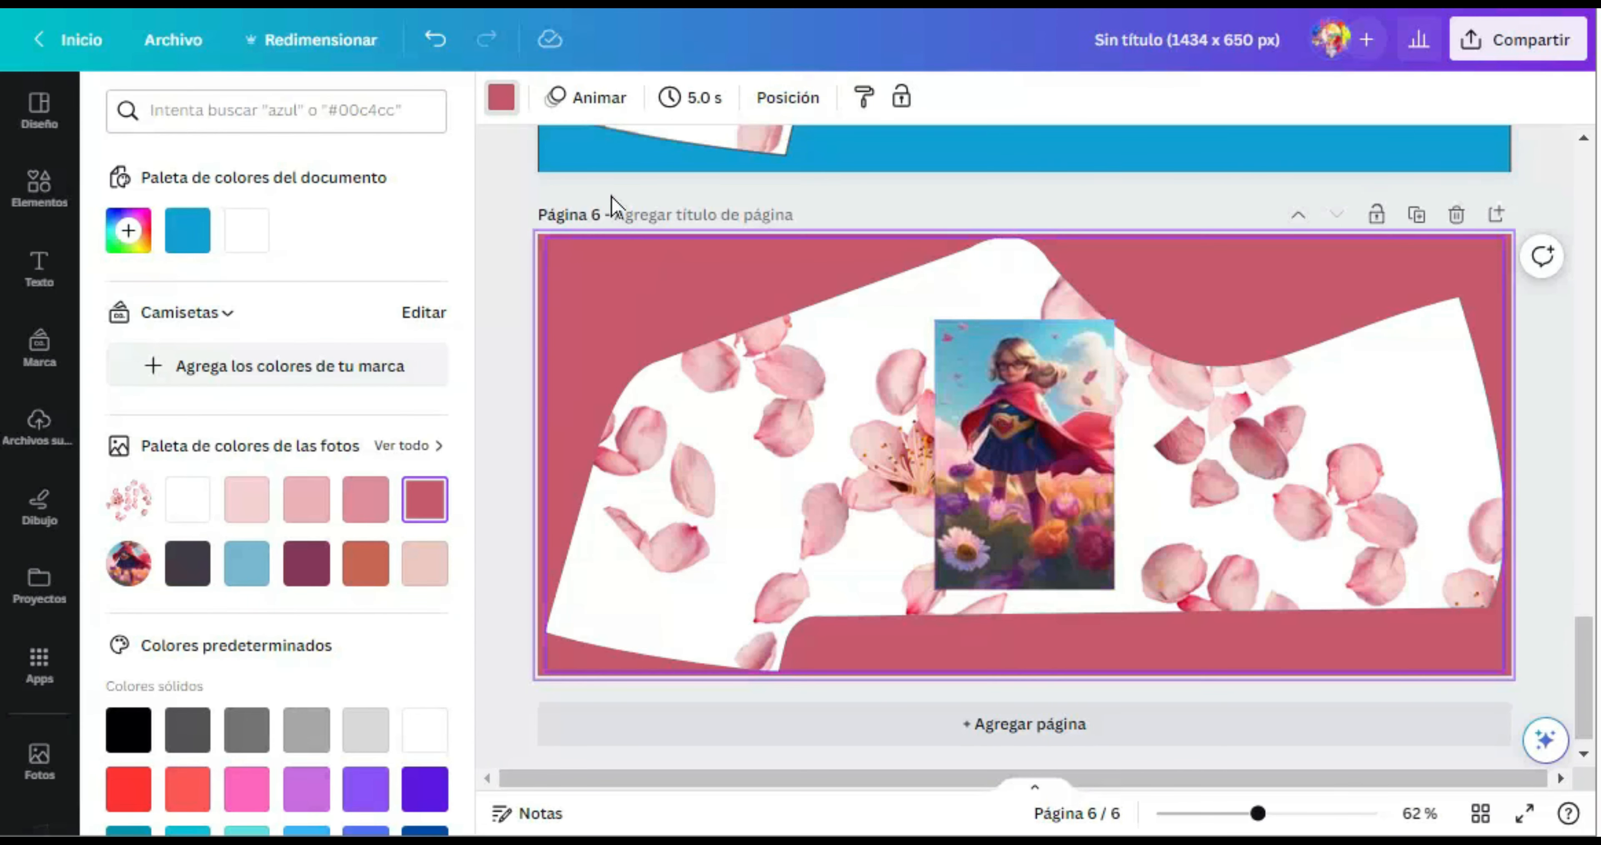
Remove the background of the superheroine photo on page 6, enlarge it and shift it slightly on the sneaker
click(1015, 438)
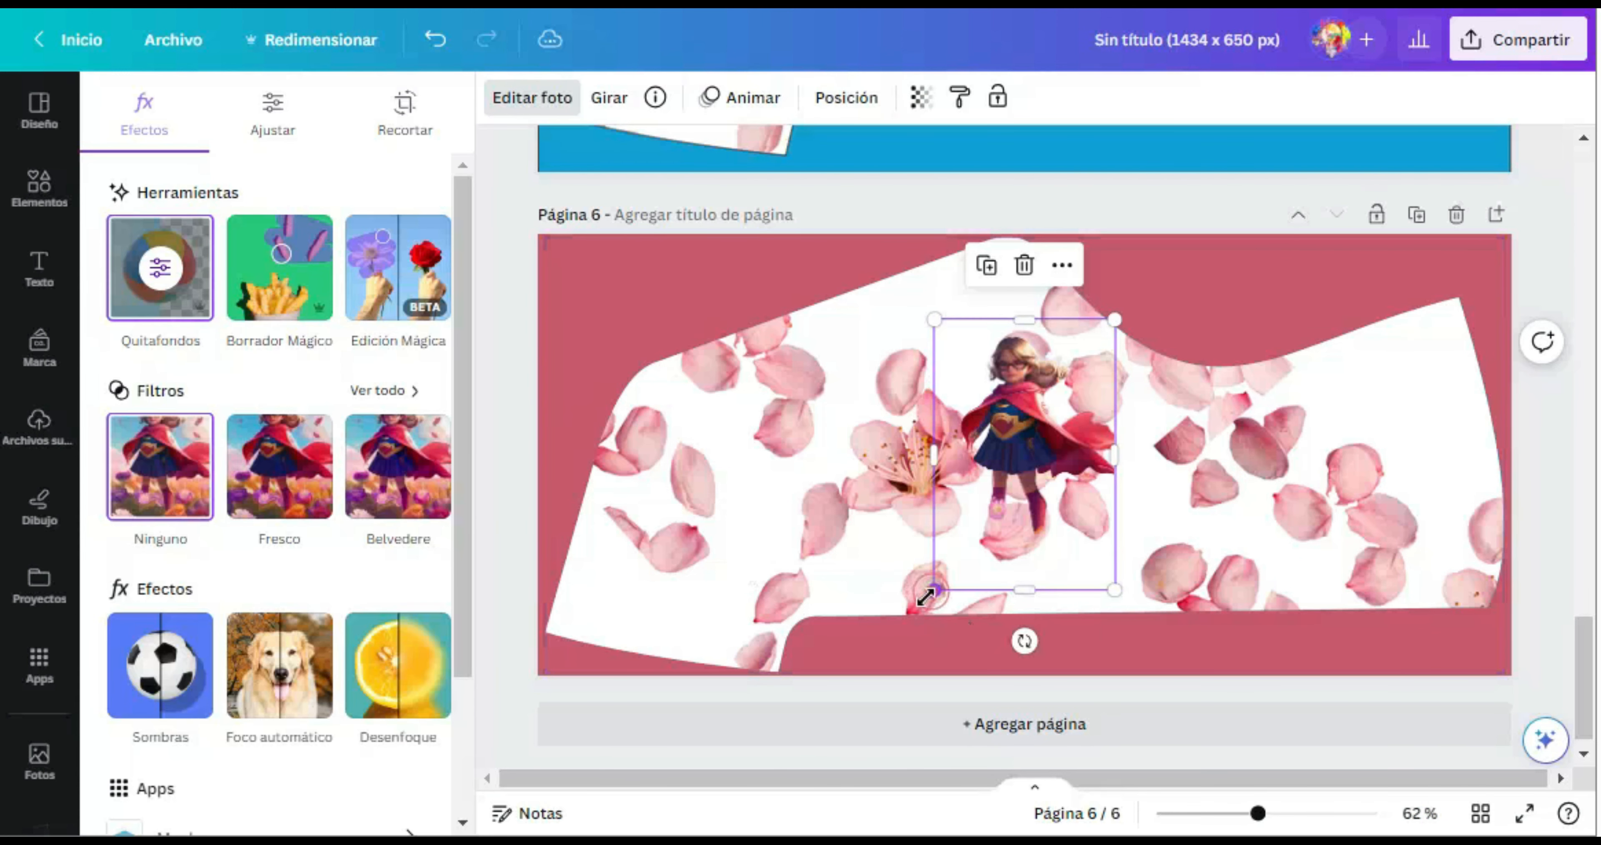
drag(932, 591, 820, 759)
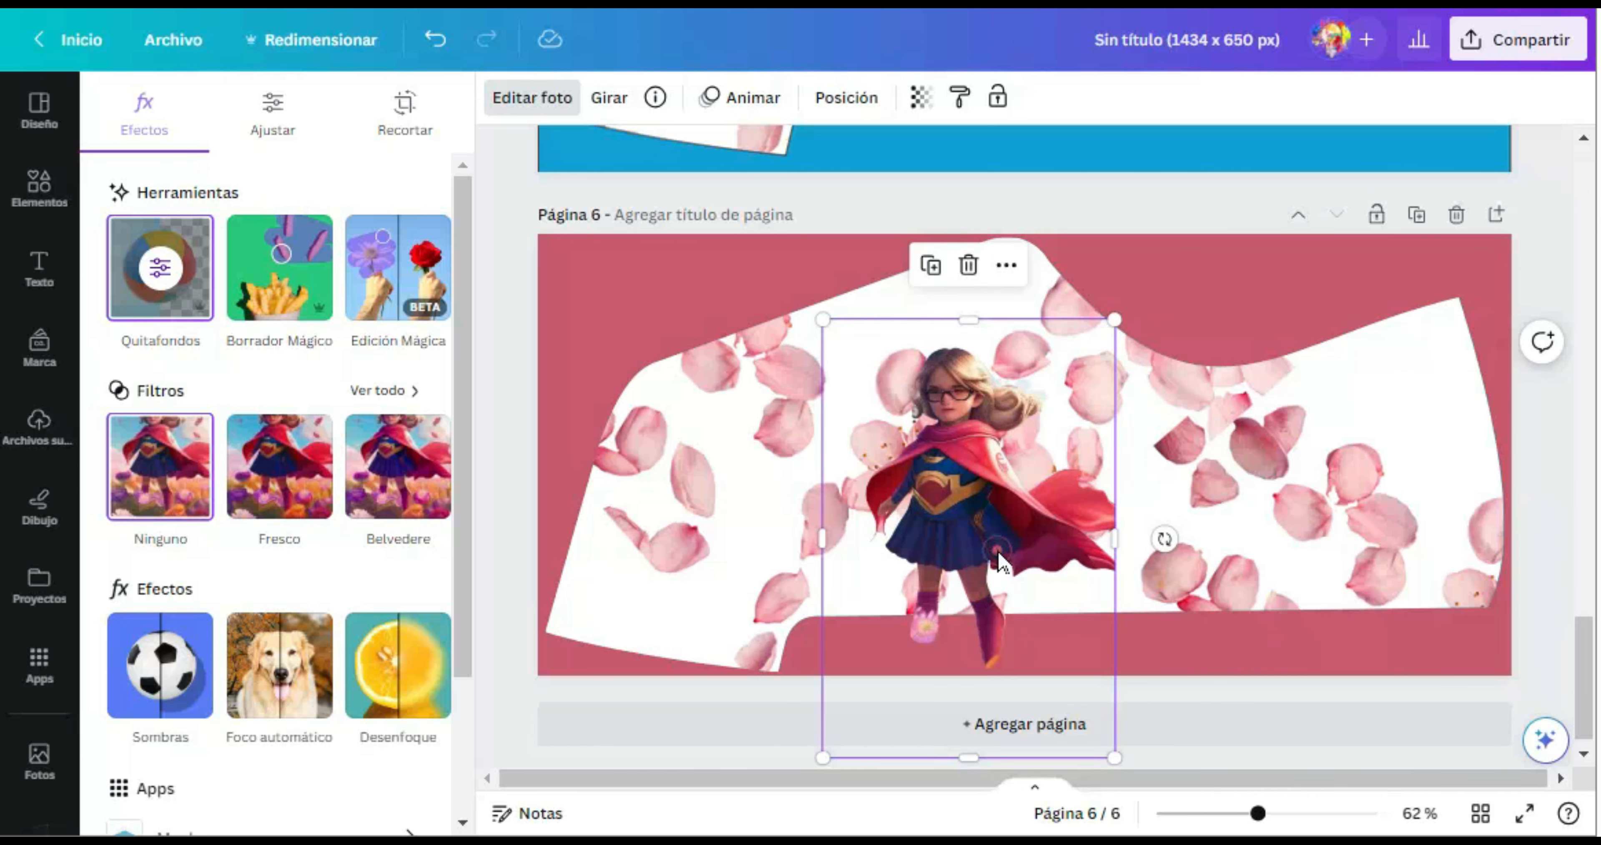
drag(998, 553, 1013, 587)
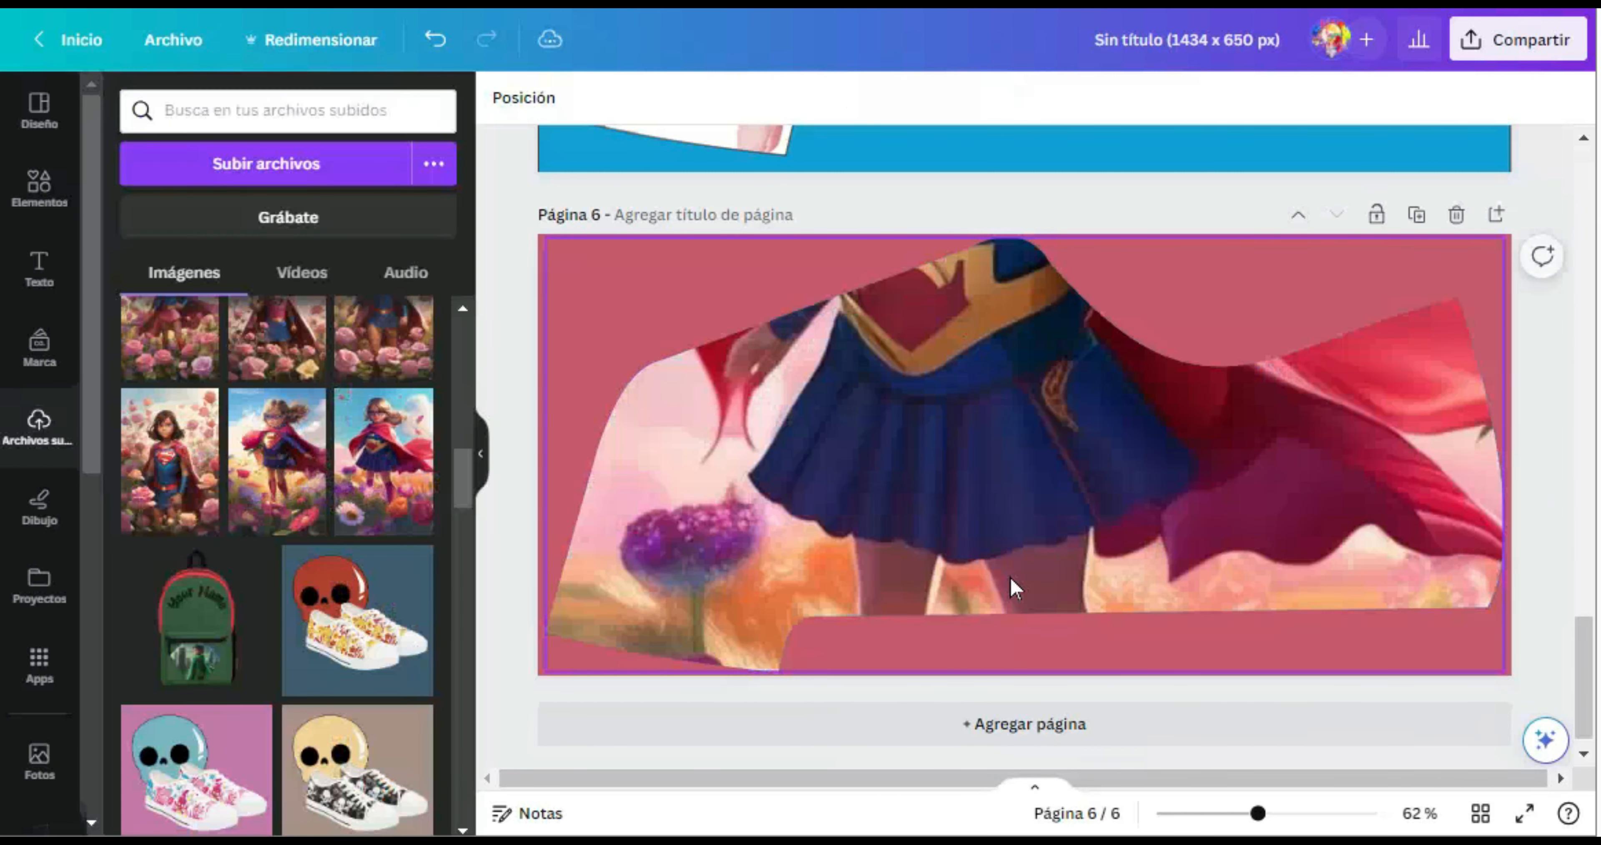
Undo the superheroine photo's placement inside the sneaker frame and remove its background with Quitafondos
key(ctrl+z)
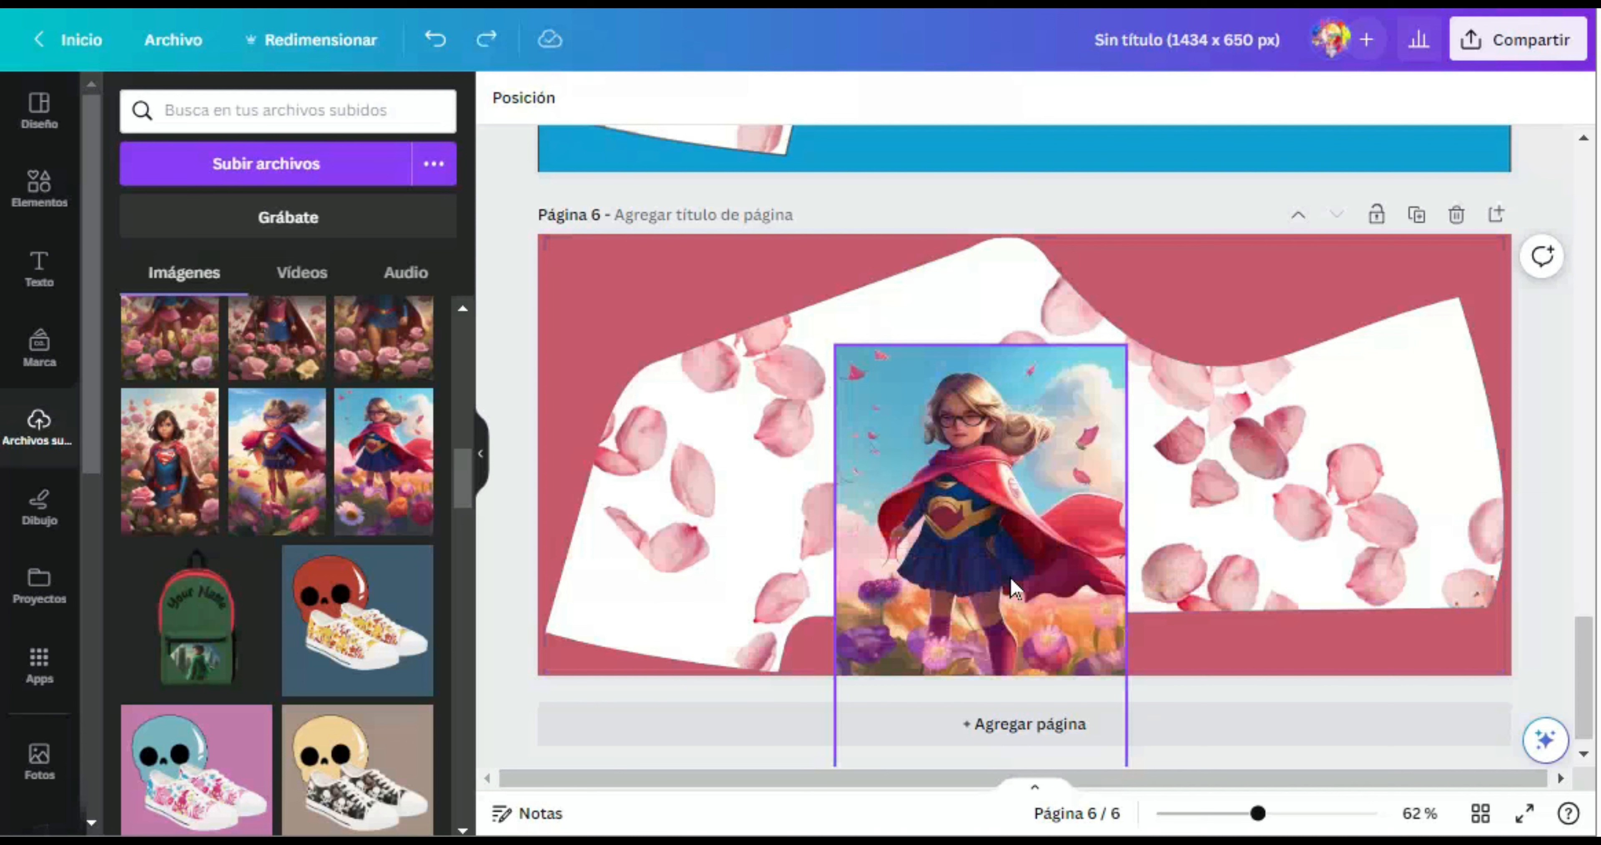
click(914, 497)
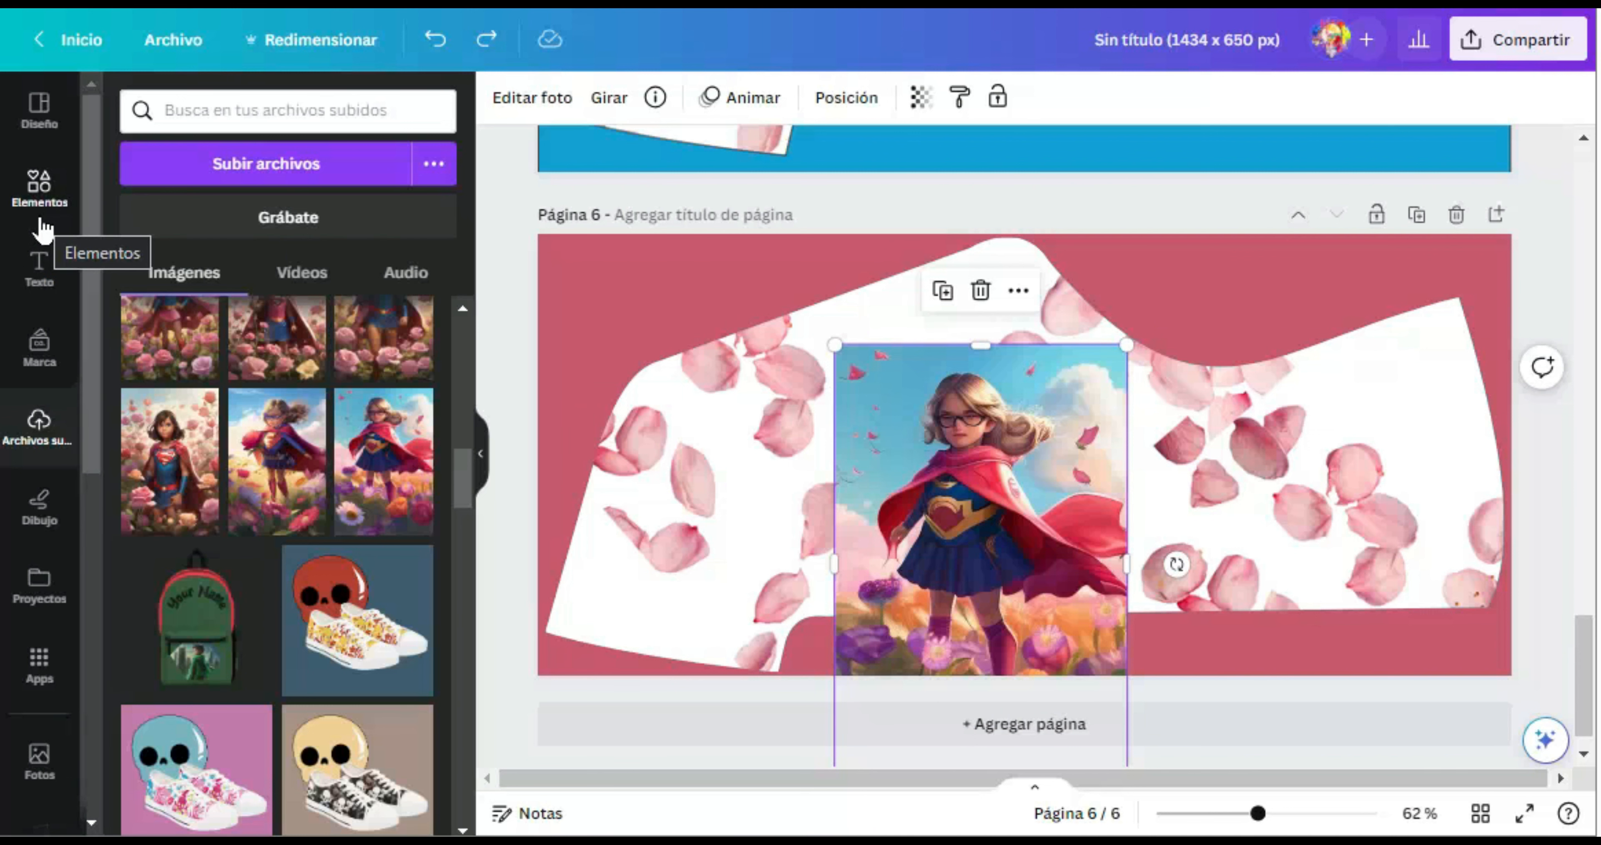
click(494, 97)
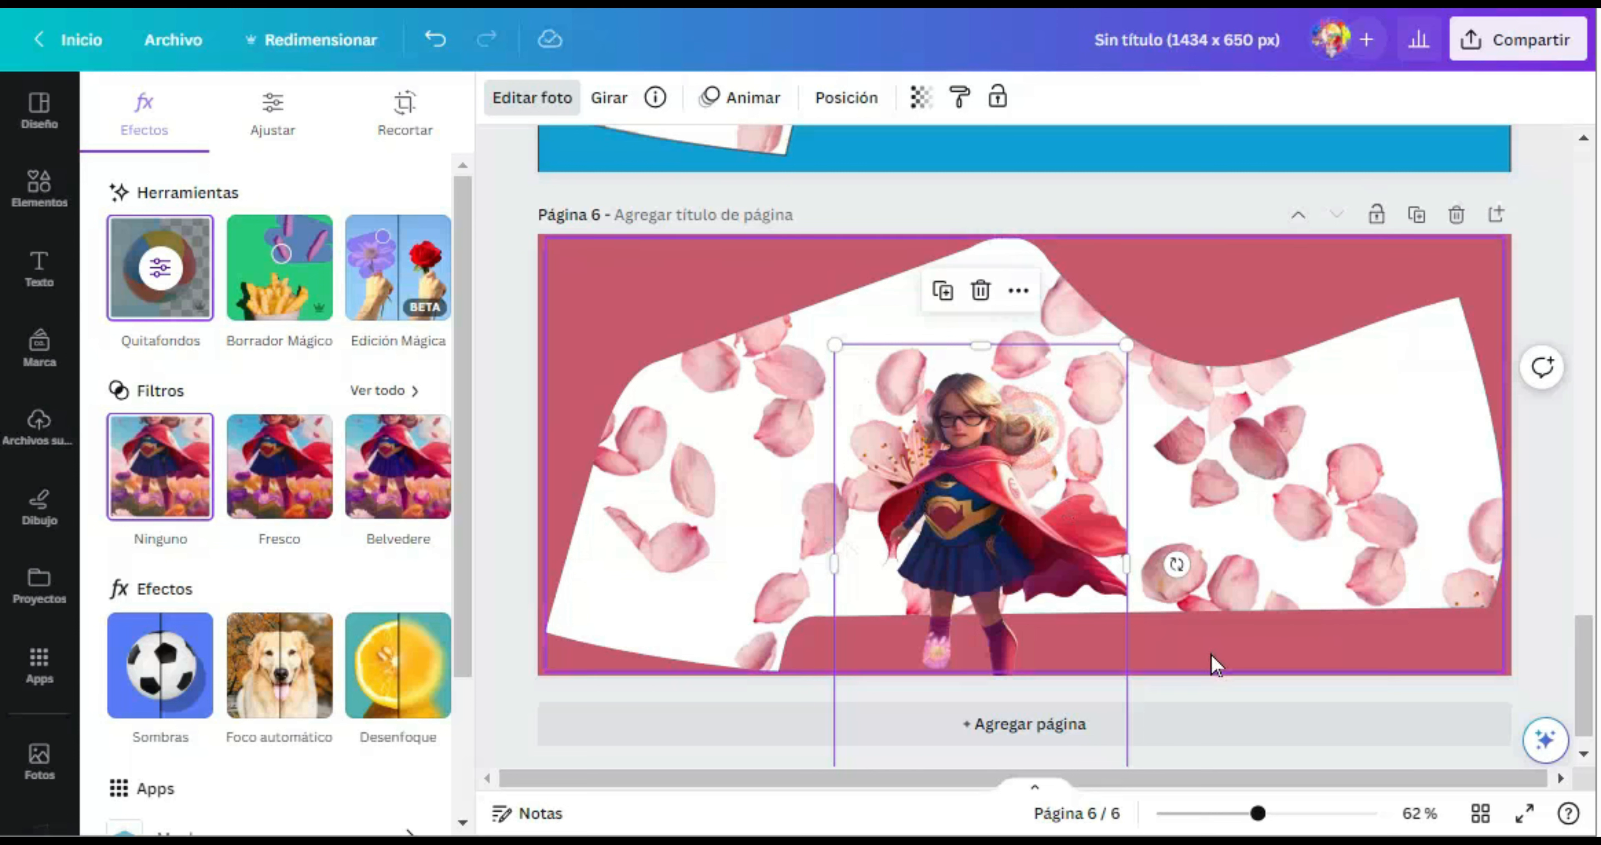
Nudge the superheroine cutout a little to the left and upward on the sneaker shape
key(Left)
key(Left)
key(Left)
key(Left)
key(Left)
key(Left)
key(Left)
key(Left)
key(Left)
key(Left)
key(Left)
key(Left)
key(Left)
key(Left)
key(Left)
key(Left)
key(Left)
key(Left)
key(Left)
key(Left)
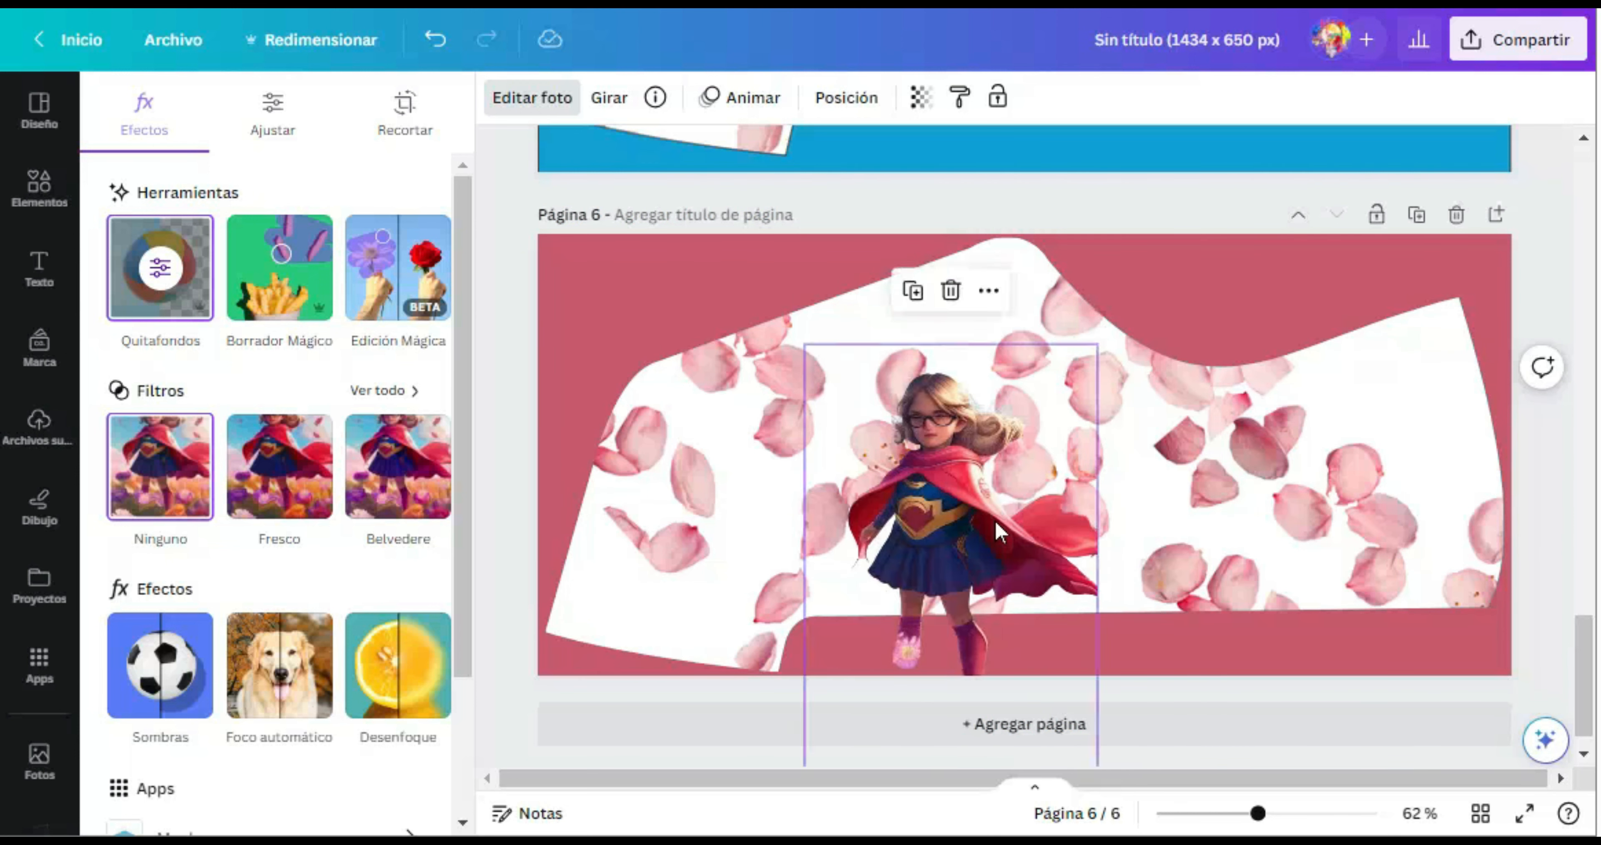
key(Up)
key(Up)
key(Up)
key(Up)
key(Up)
key(Up)
key(Up)
key(Up)
key(Up)
key(Up)
key(Up)
key(Up)
key(Up)
key(Up)
key(Up)
key(Up)
key(Up)
key(Up)
key(Up)
key(Up)
key(Up)
key(Up)
key(Up)
key(Up)
key(Up)
key(Up)
key(Up)
key(Up)
key(Up)
key(Up)
key(Up)
key(Up)
key(Up)
key(Up)
key(Up)
key(Up)
key(Up)
key(Up)
key(Up)
key(Up)
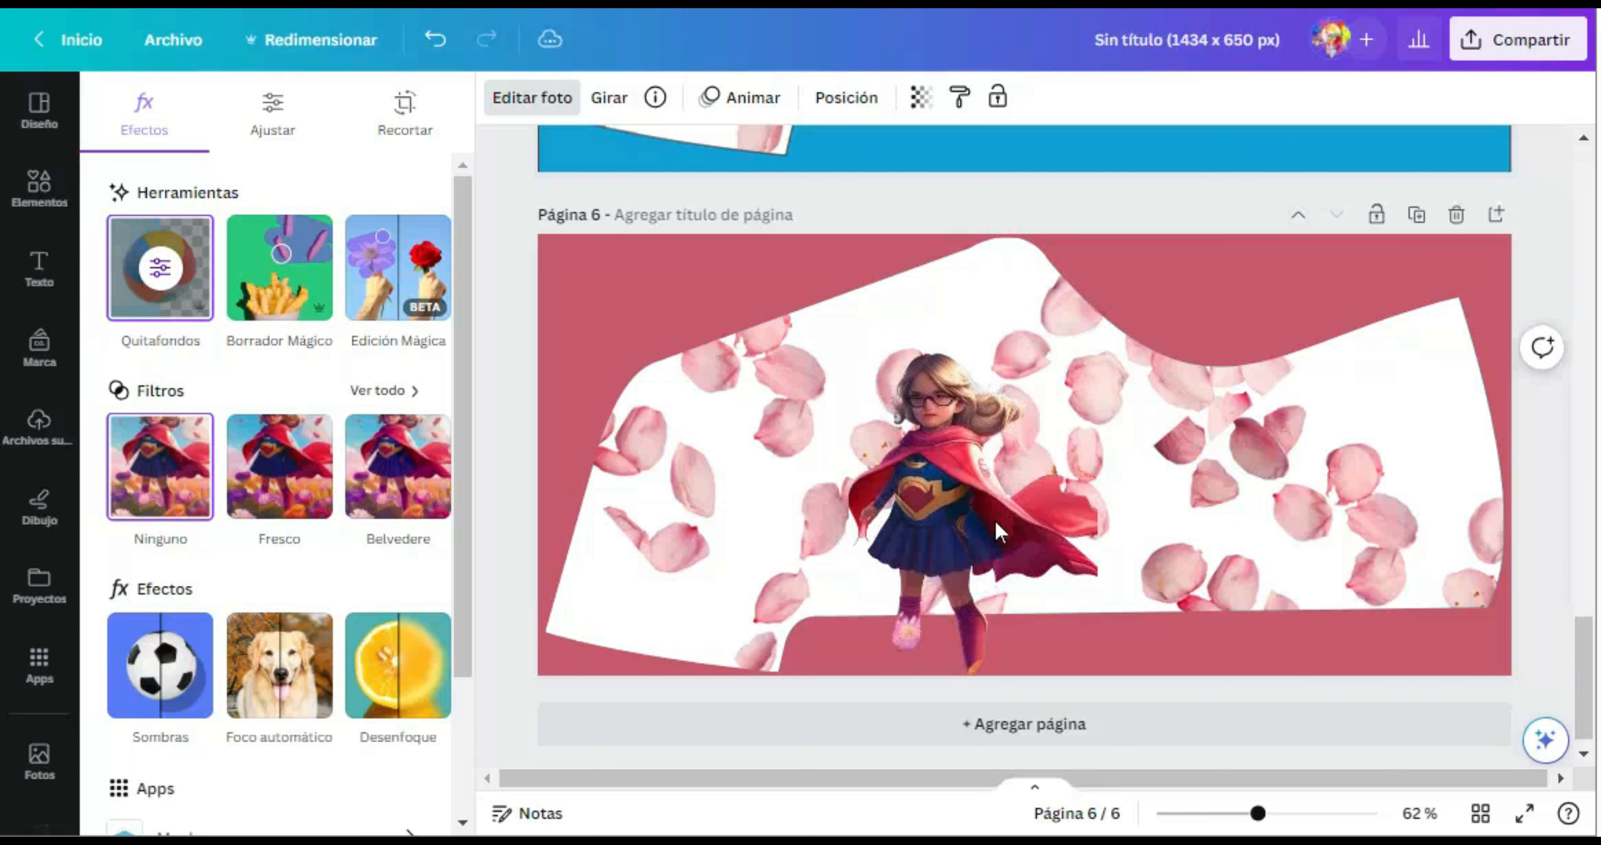
key(Up)
key(Up)
key(Up)
key(Up)
key(Up)
key(Up)
key(Up)
key(Up)
key(Up)
key(Up)
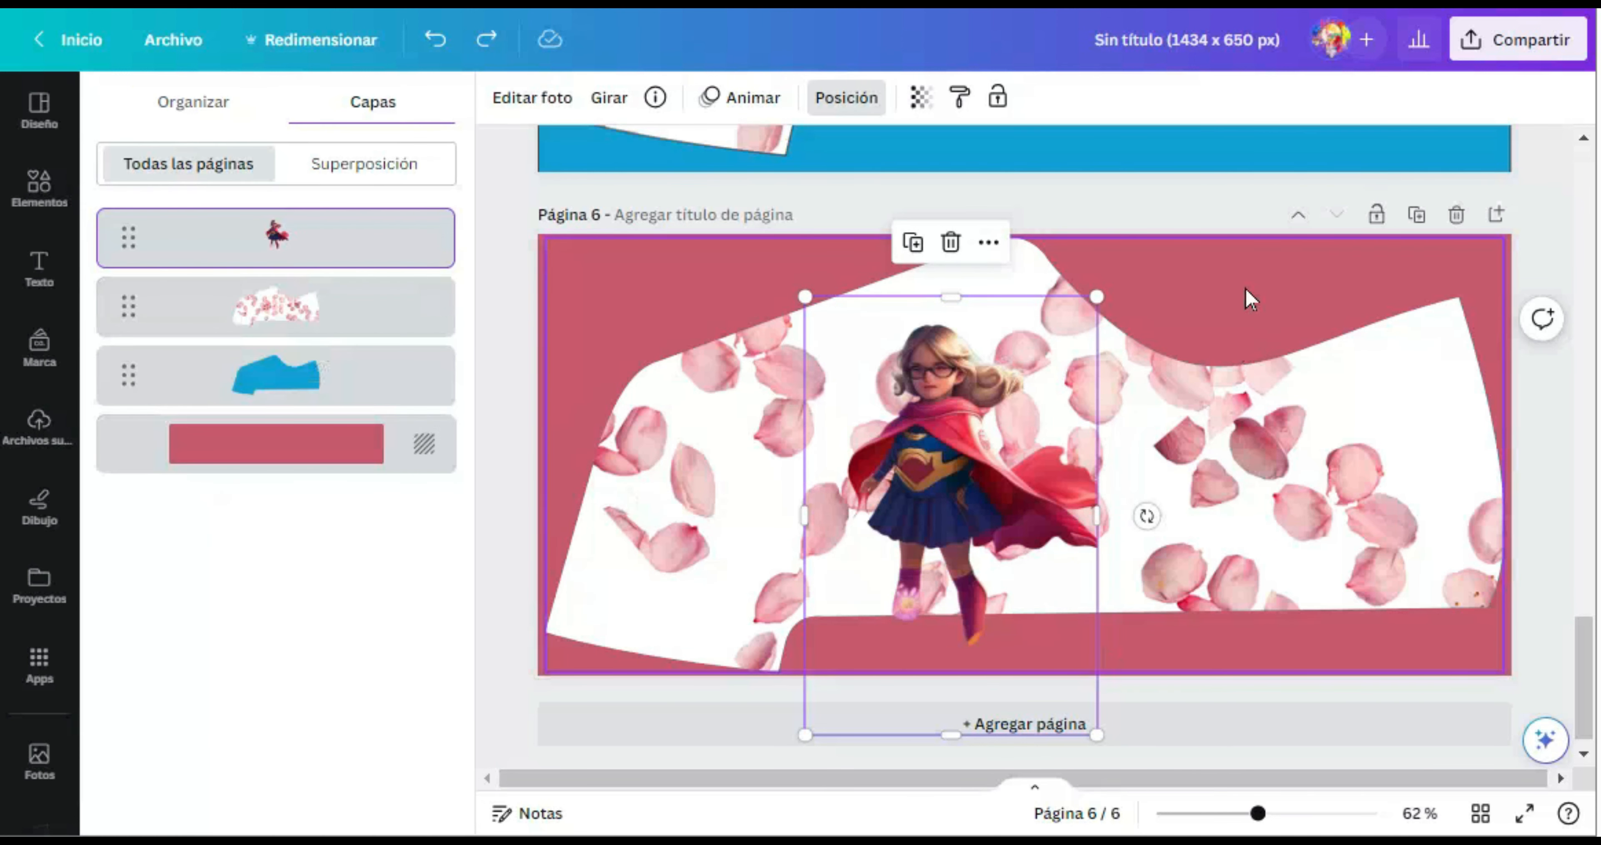
Search the Canva elements for PATRONES
click(1250, 300)
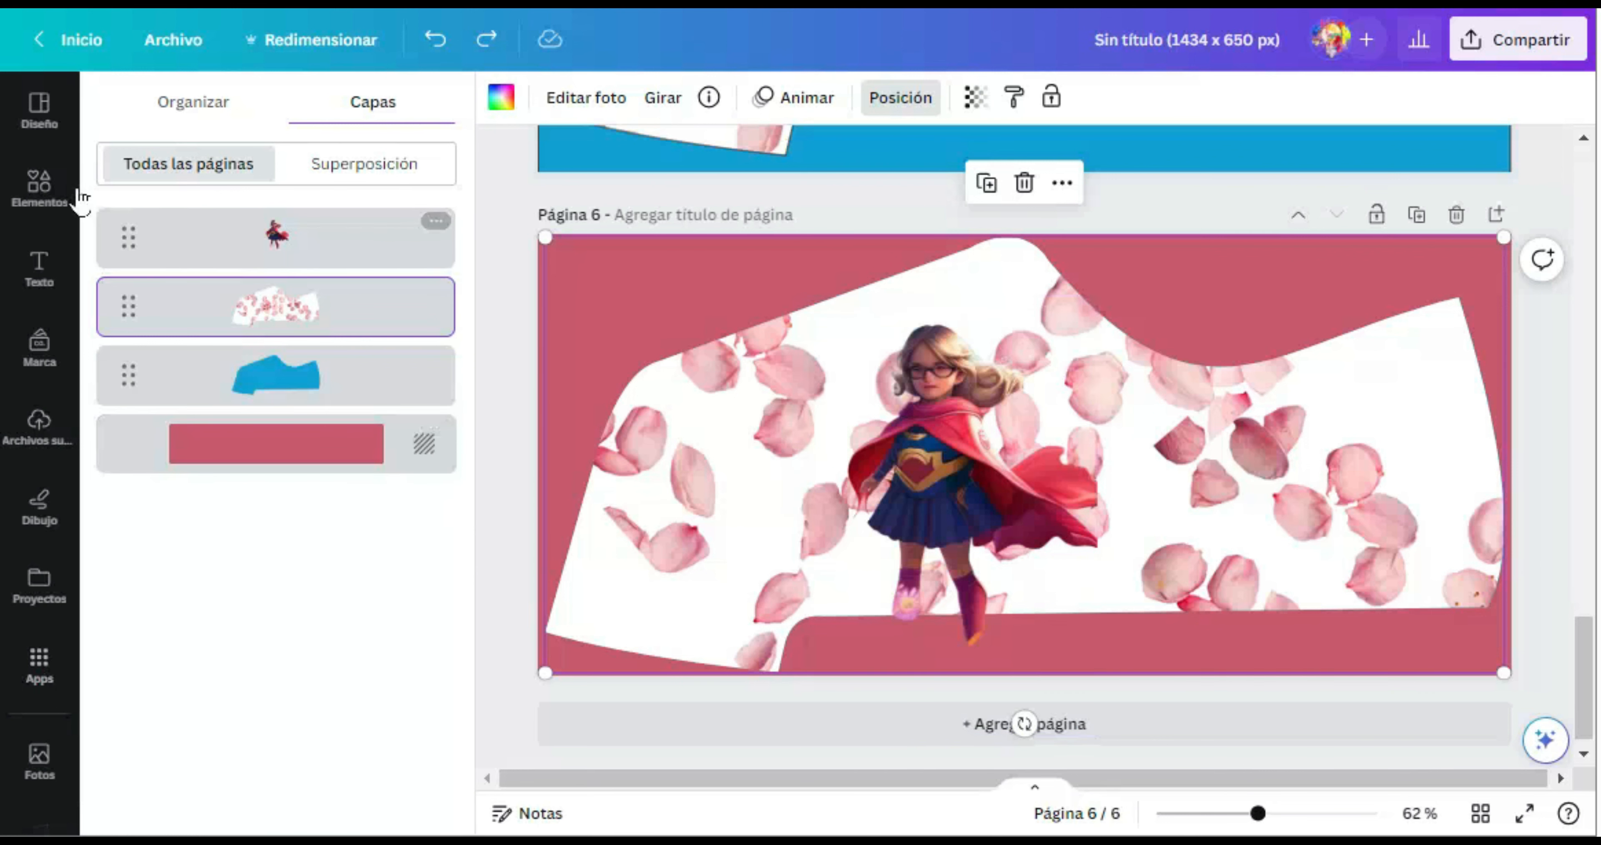
click(41, 186)
click(209, 119)
text(PATRONES)
key(Return)
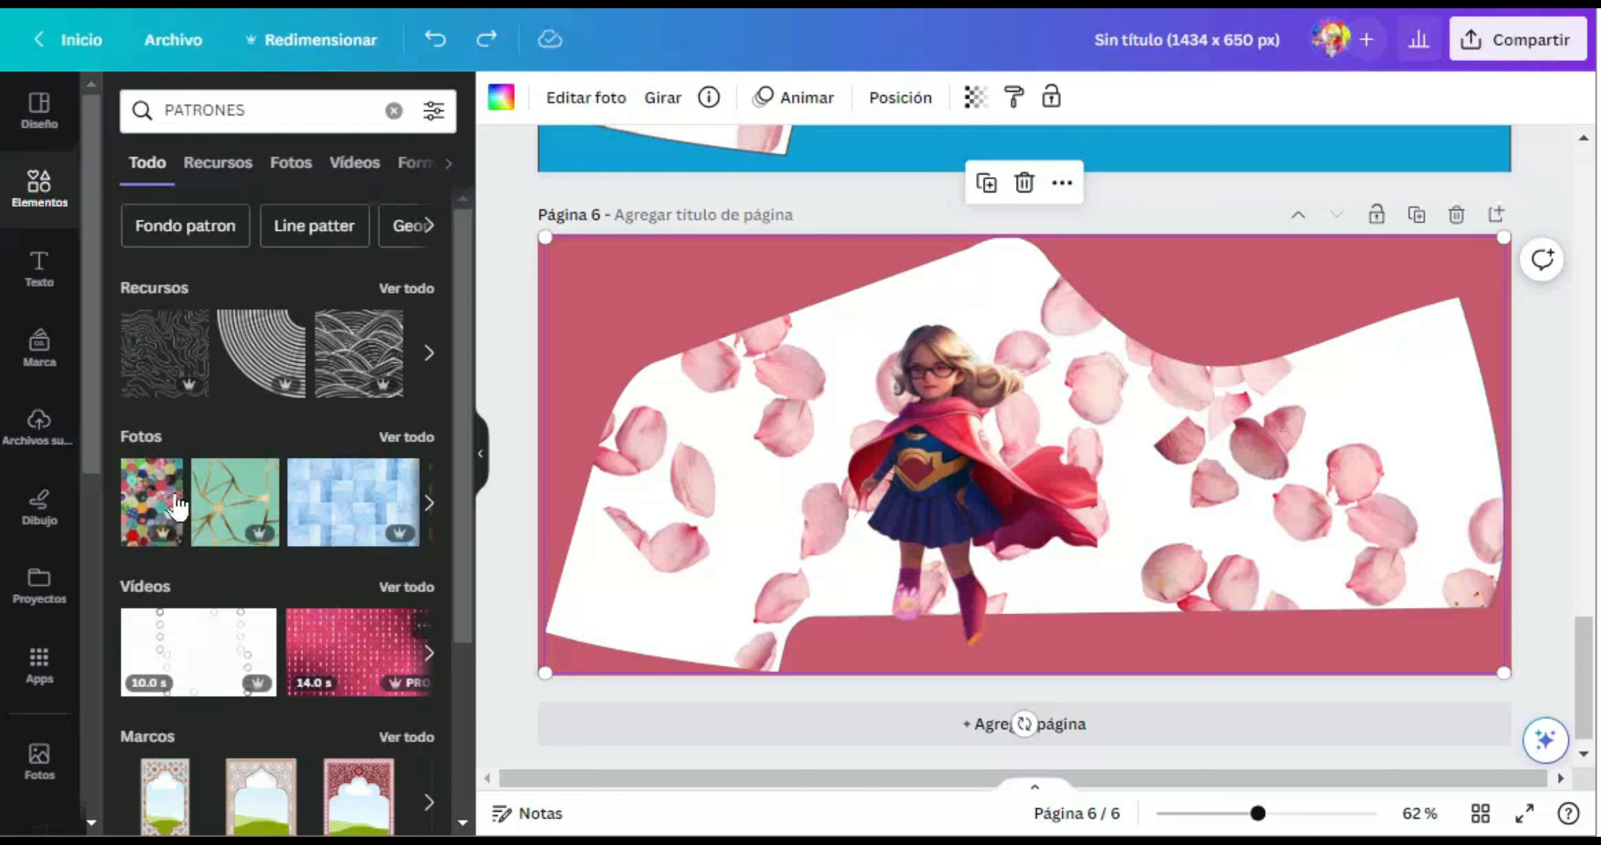
Add the multicoloured hexagon patchwork photo and fill the sneaker frame on page 6 with it
click(152, 503)
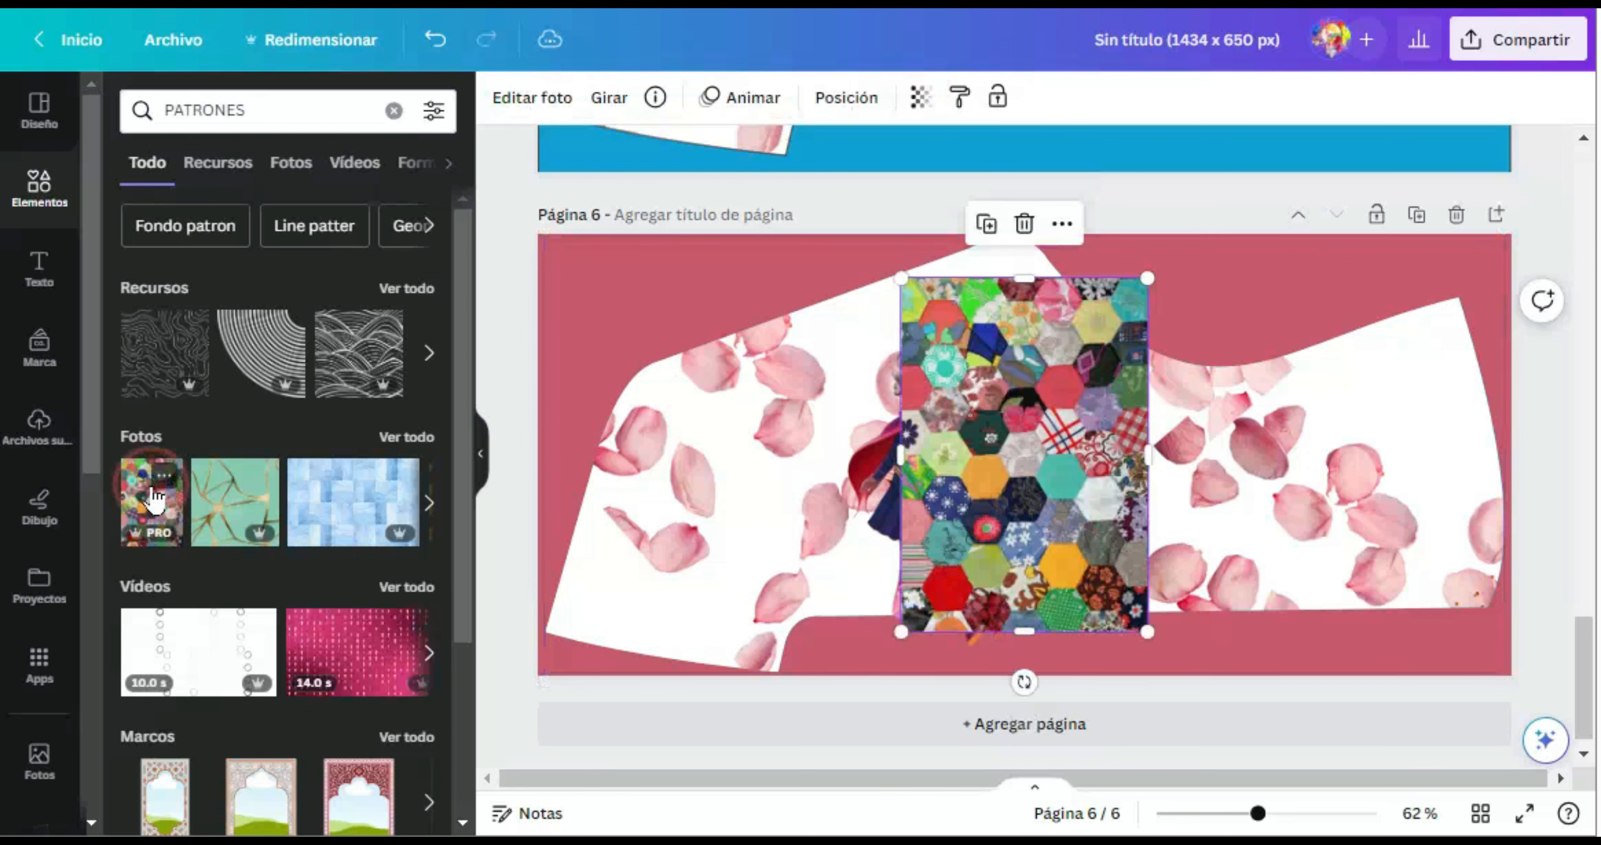
right_click(983, 449)
click(935, 330)
drag(935, 331, 860, 346)
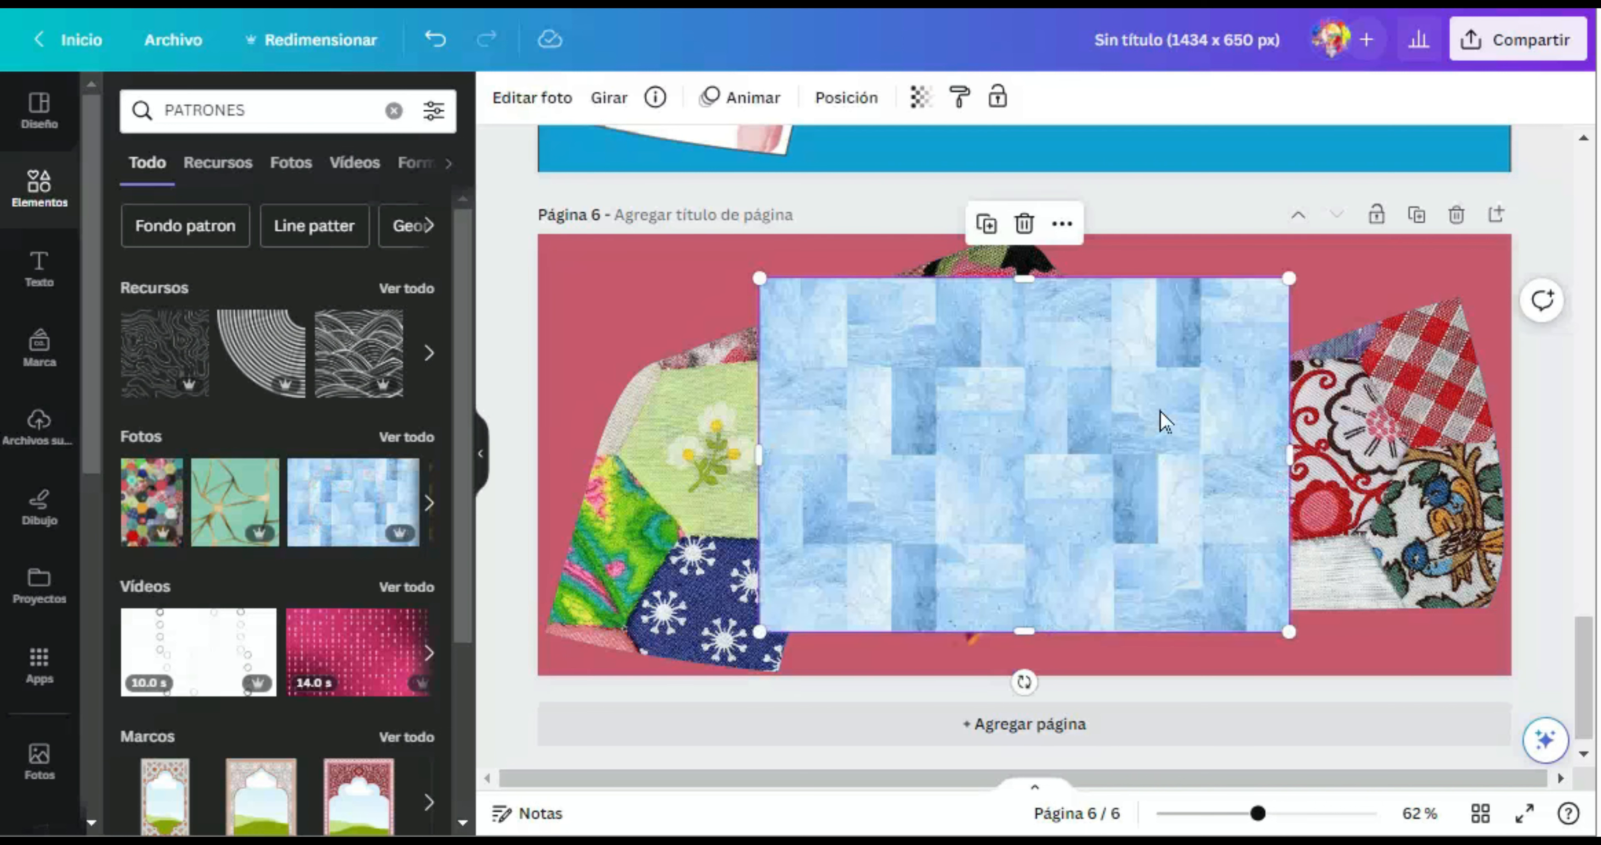
Fill the sneaker frame with the light blue marble tile photo behind the superheroine
drag(1164, 422, 1372, 415)
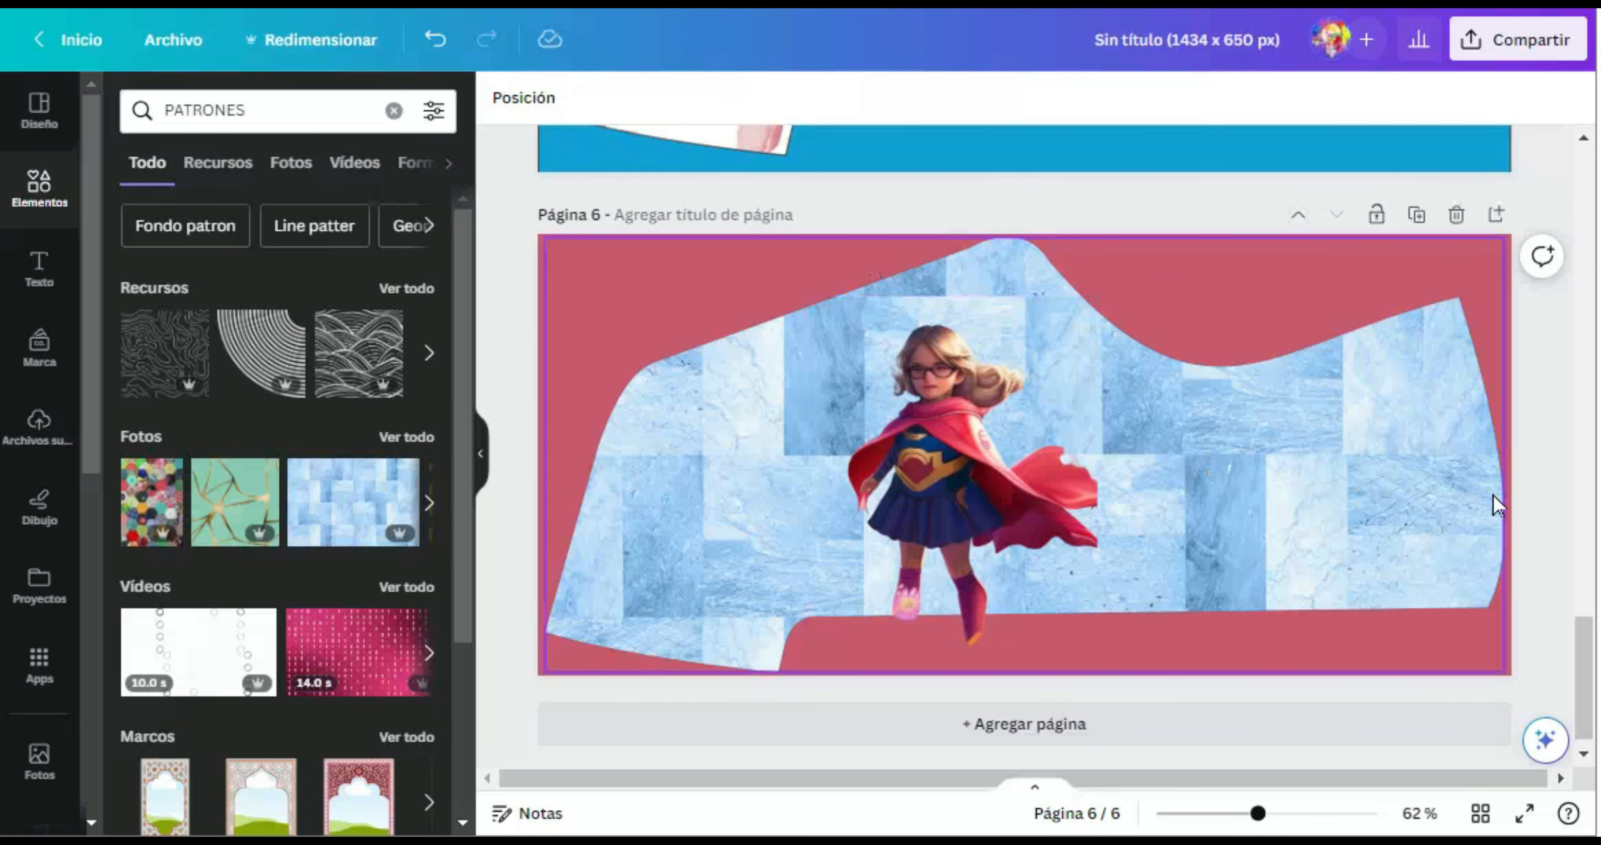
scroll(1497, 504, up, 2)
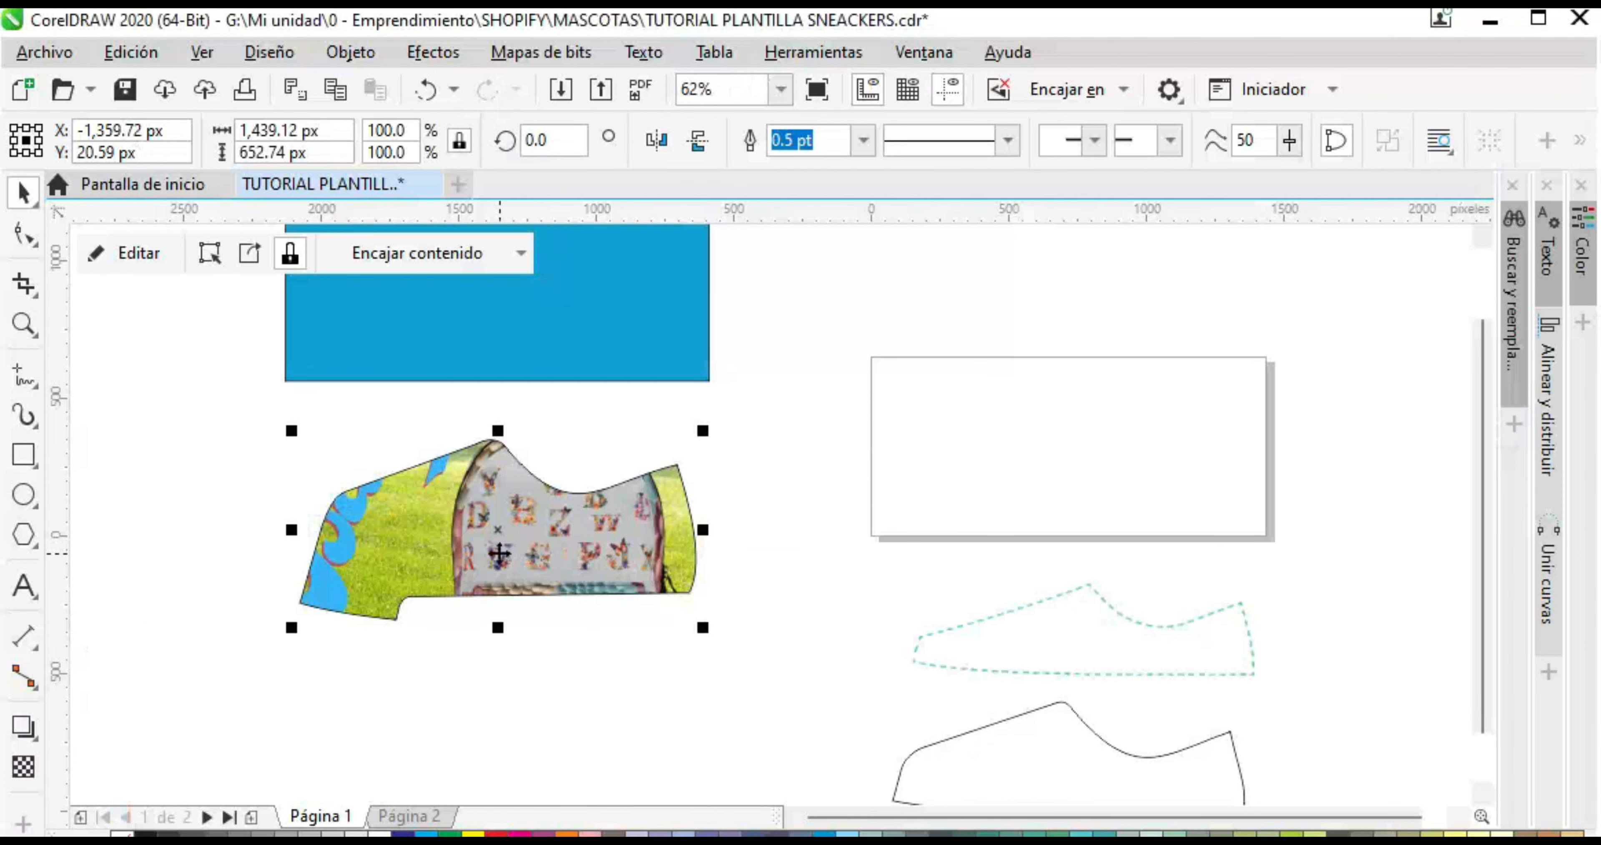
Switch to CorelDRAW and place a horizontally mirrored copy of the image-filled sneaker shape below the original
click(499, 553)
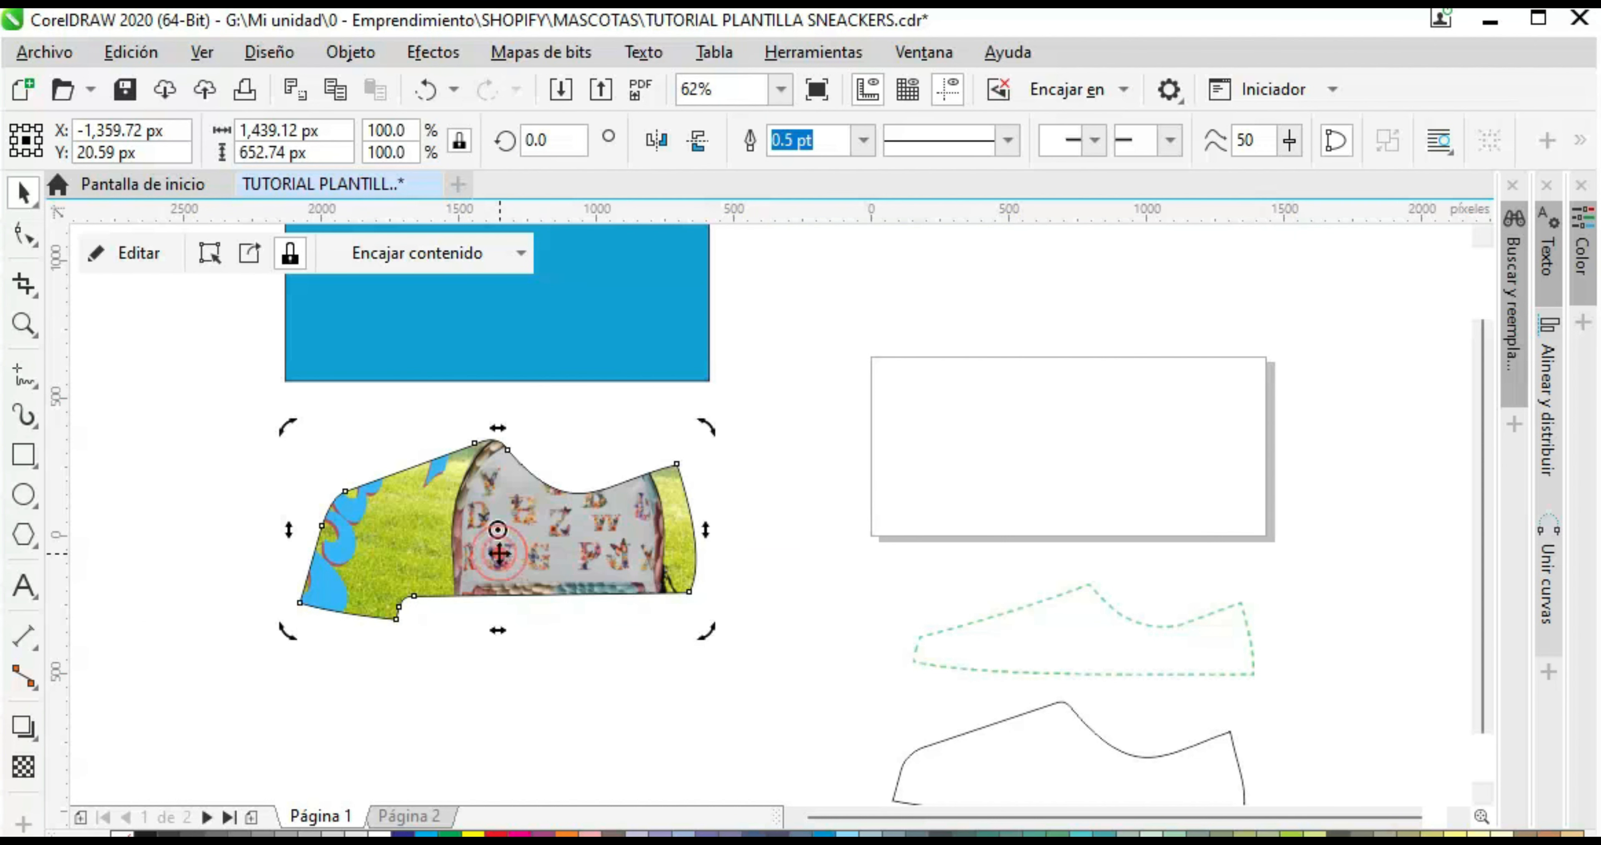
click(376, 506)
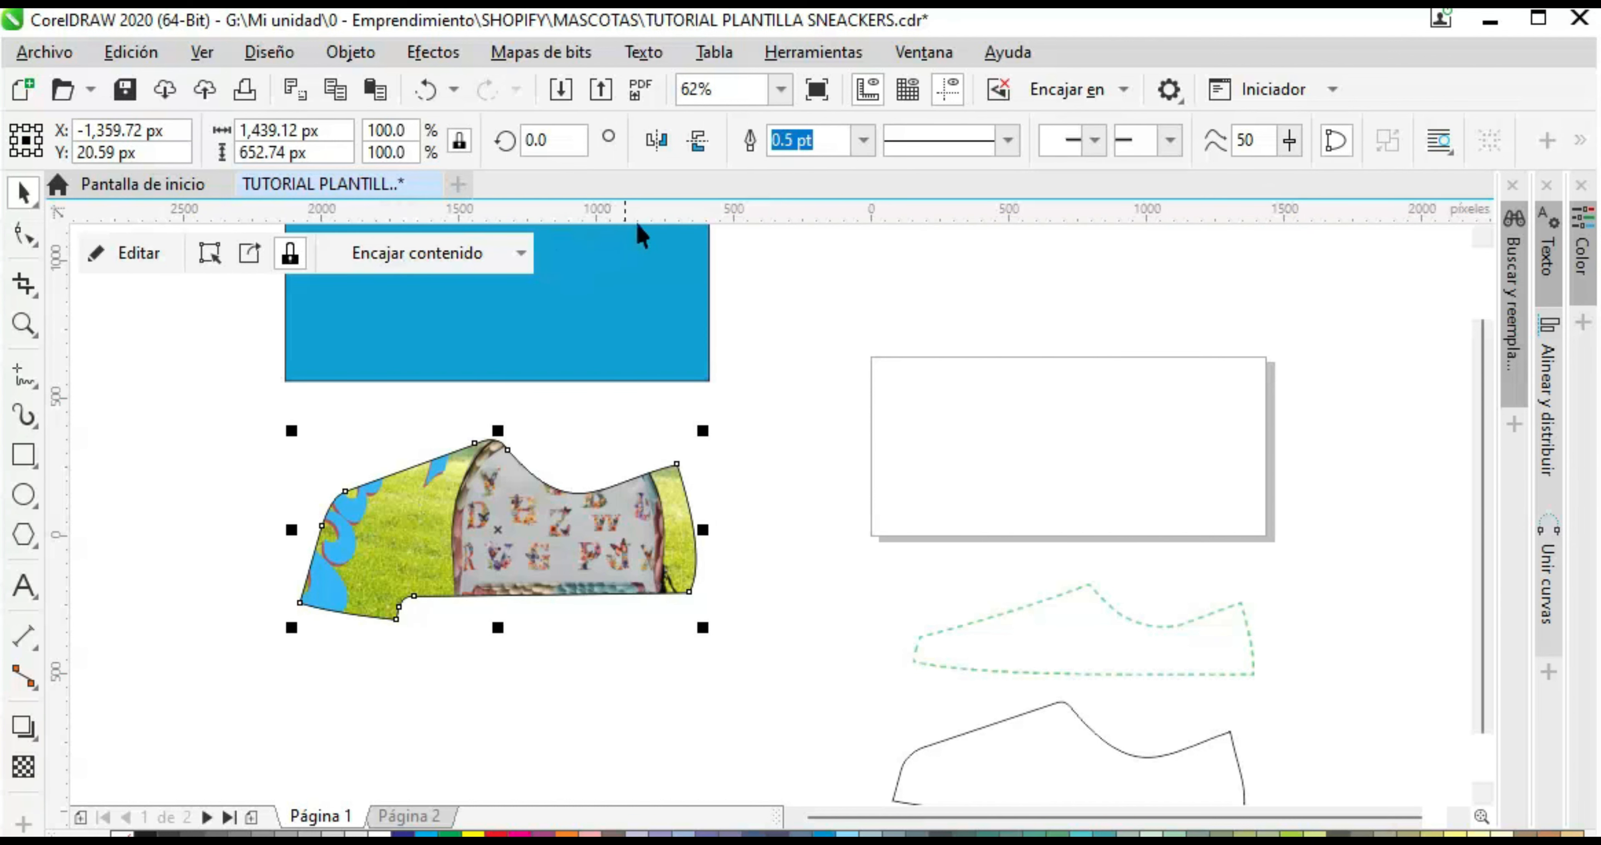
click(657, 157)
drag(484, 518, 467, 687)
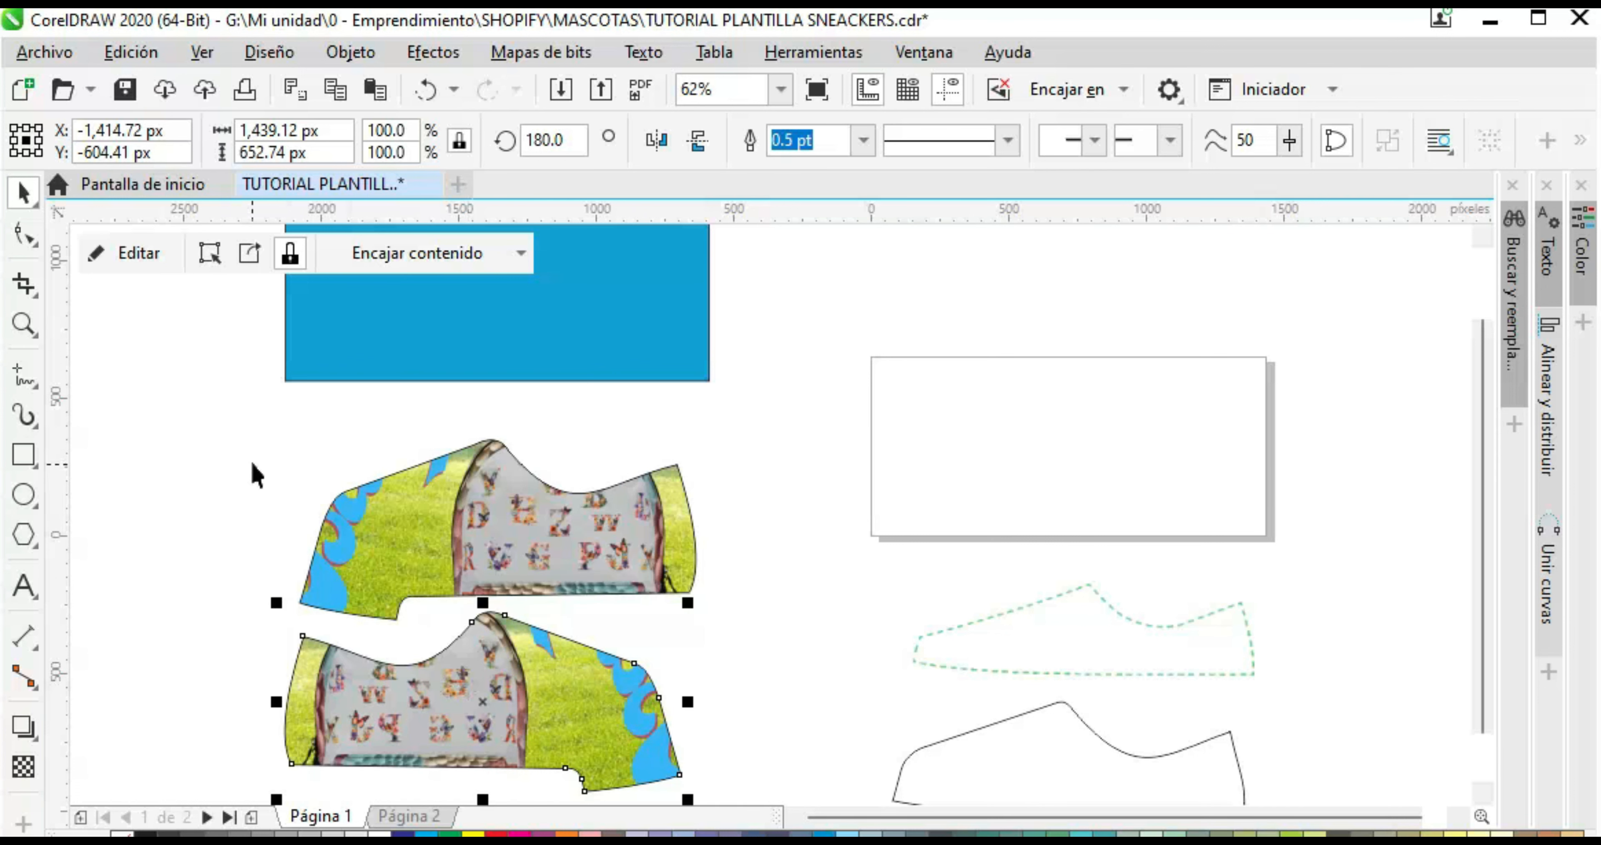
On Página 2, place the backpack image inside the red tongue shape as a PowerClip
click(419, 814)
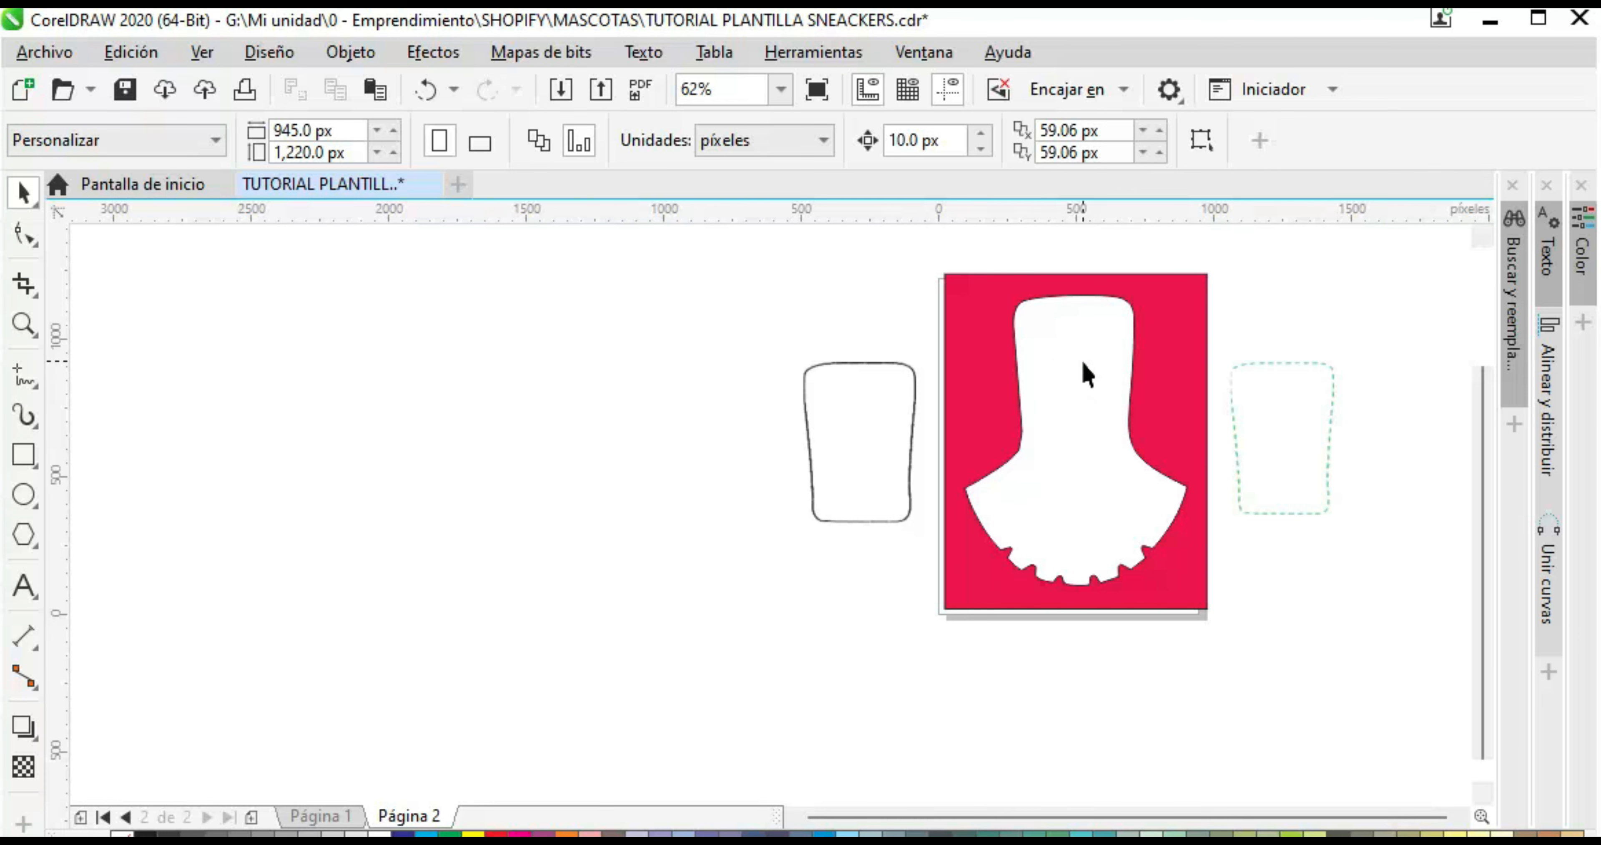
drag(1140, 325, 1071, 389)
click(225, 331)
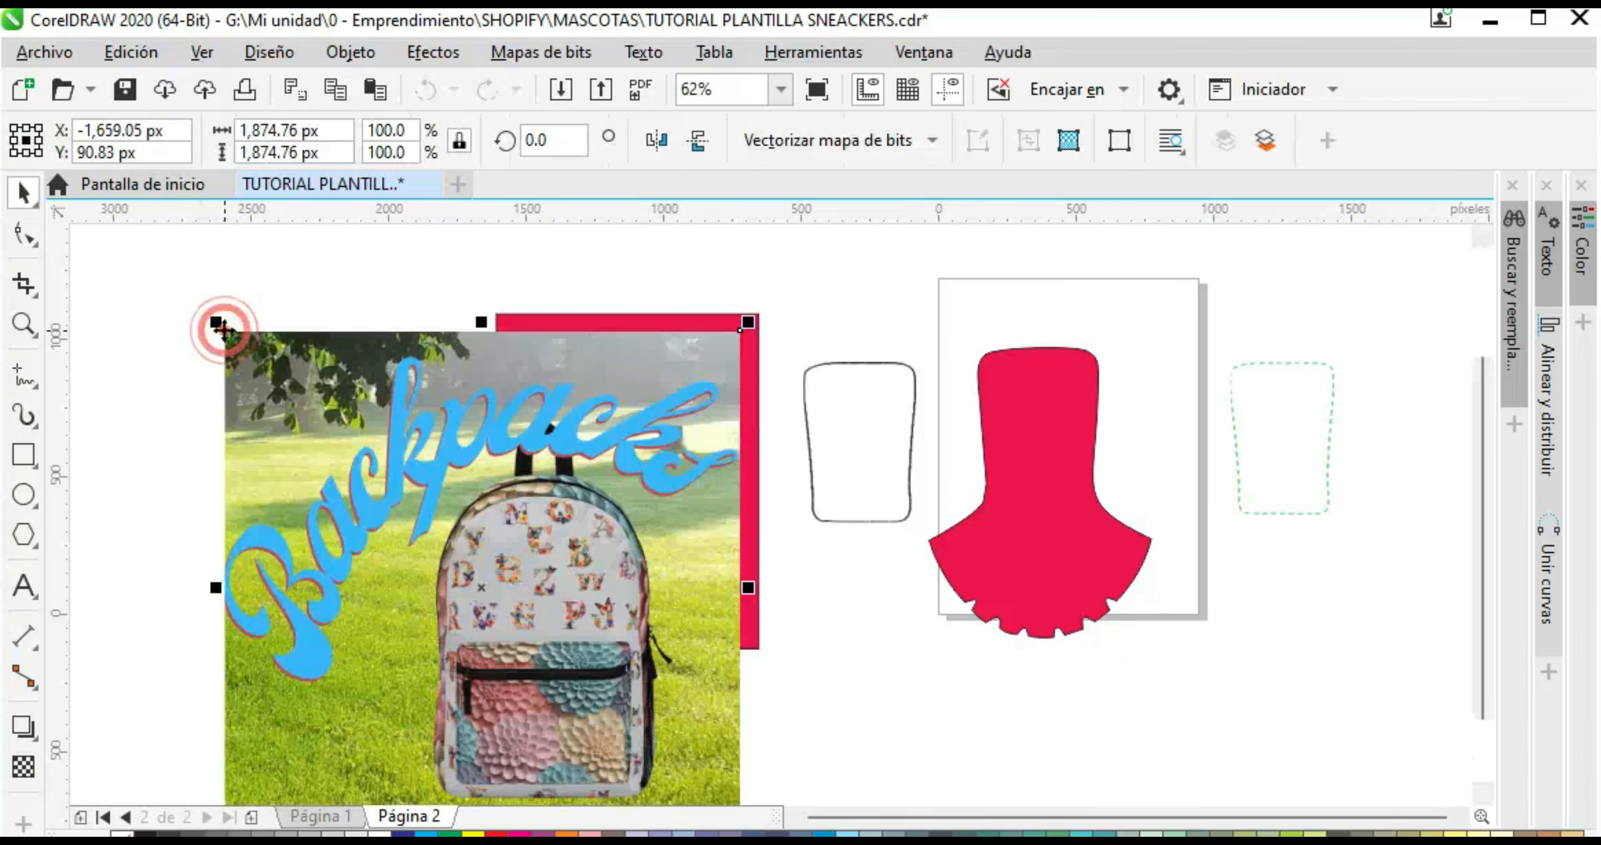
right_click(291, 487)
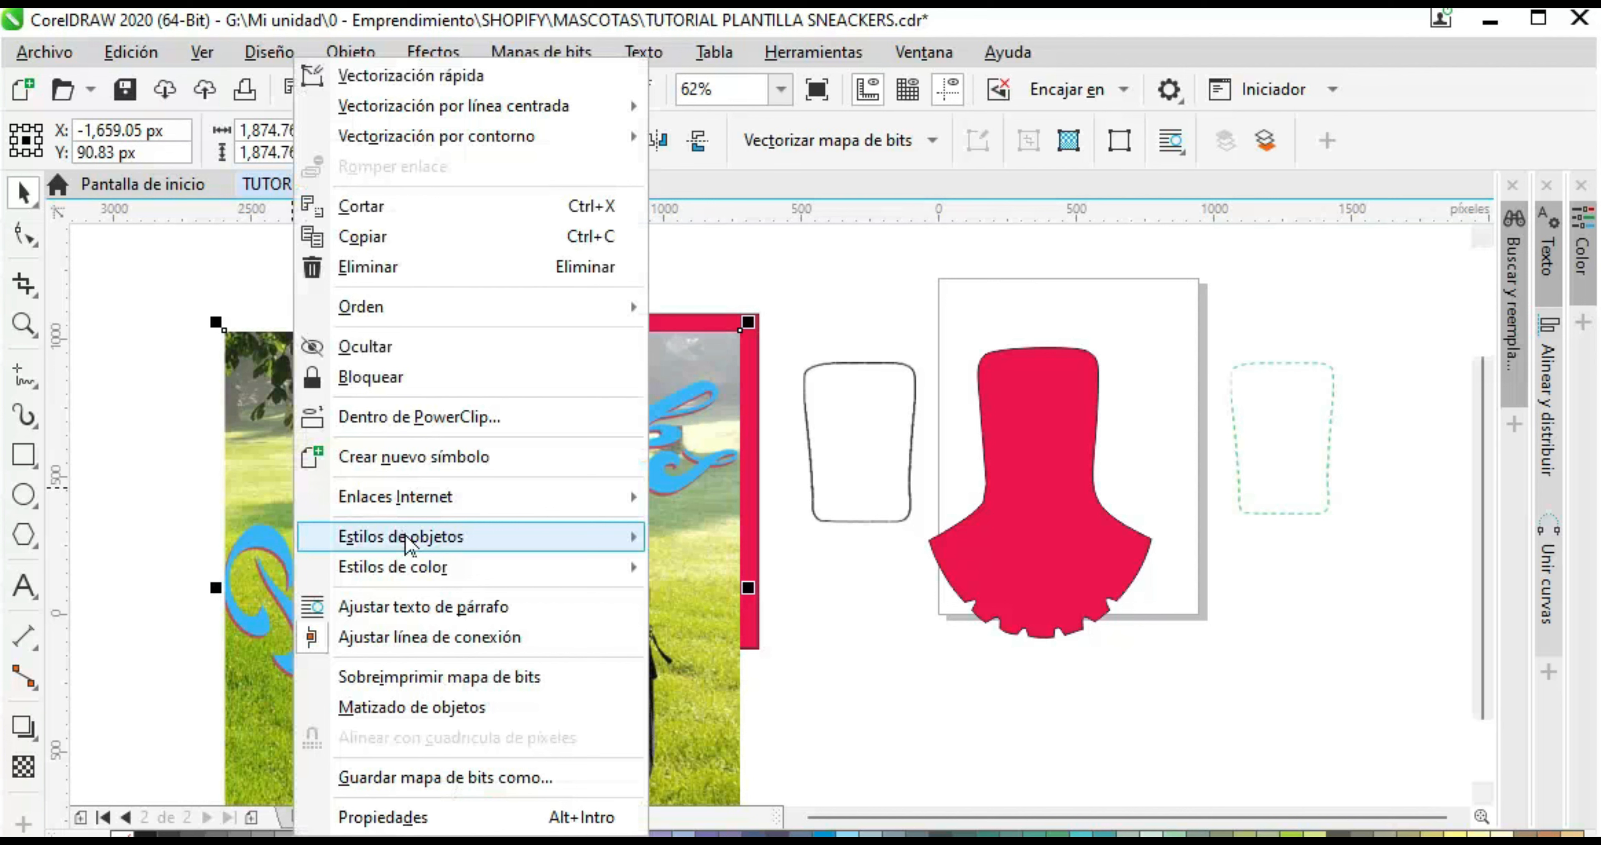
click(479, 415)
click(1019, 434)
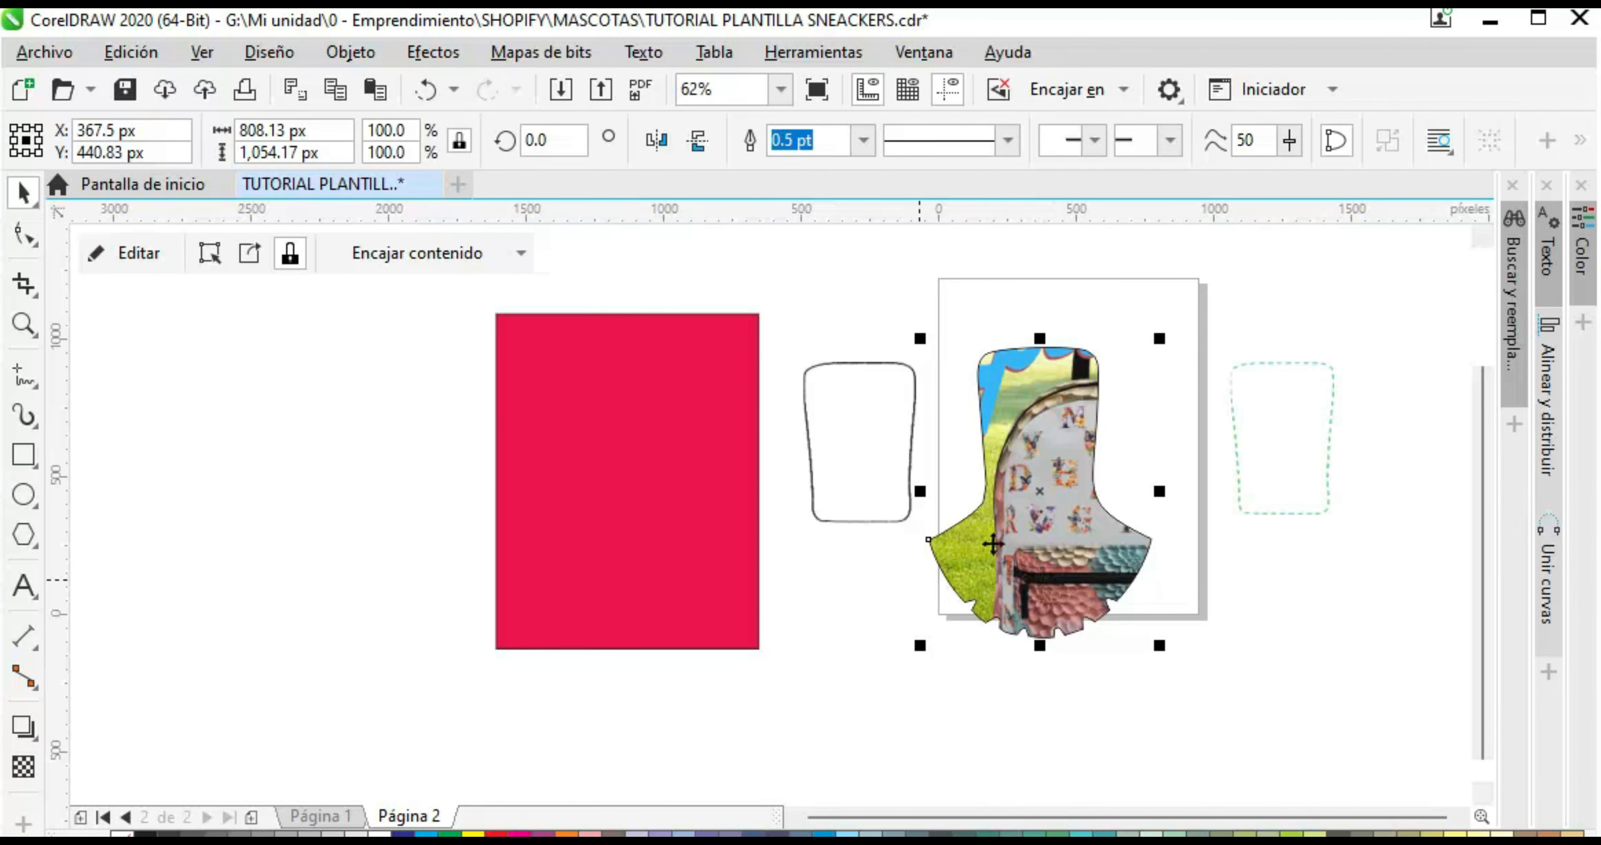
Move the backpack-filled tongue shape off the page, to the far side of the red rectangle
drag(993, 543, 267, 481)
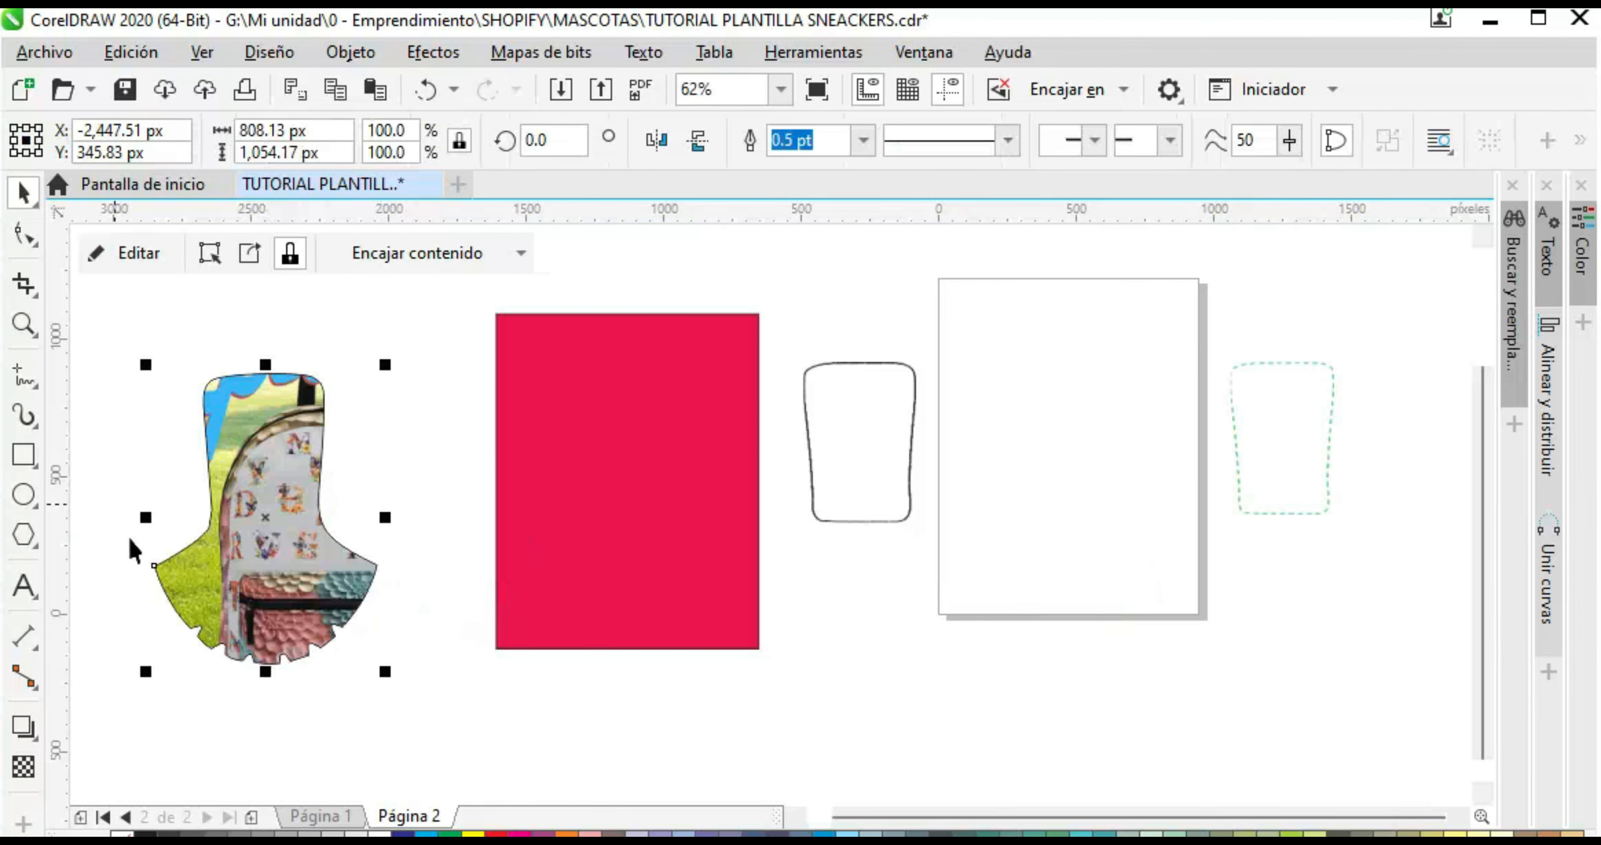
click(46, 52)
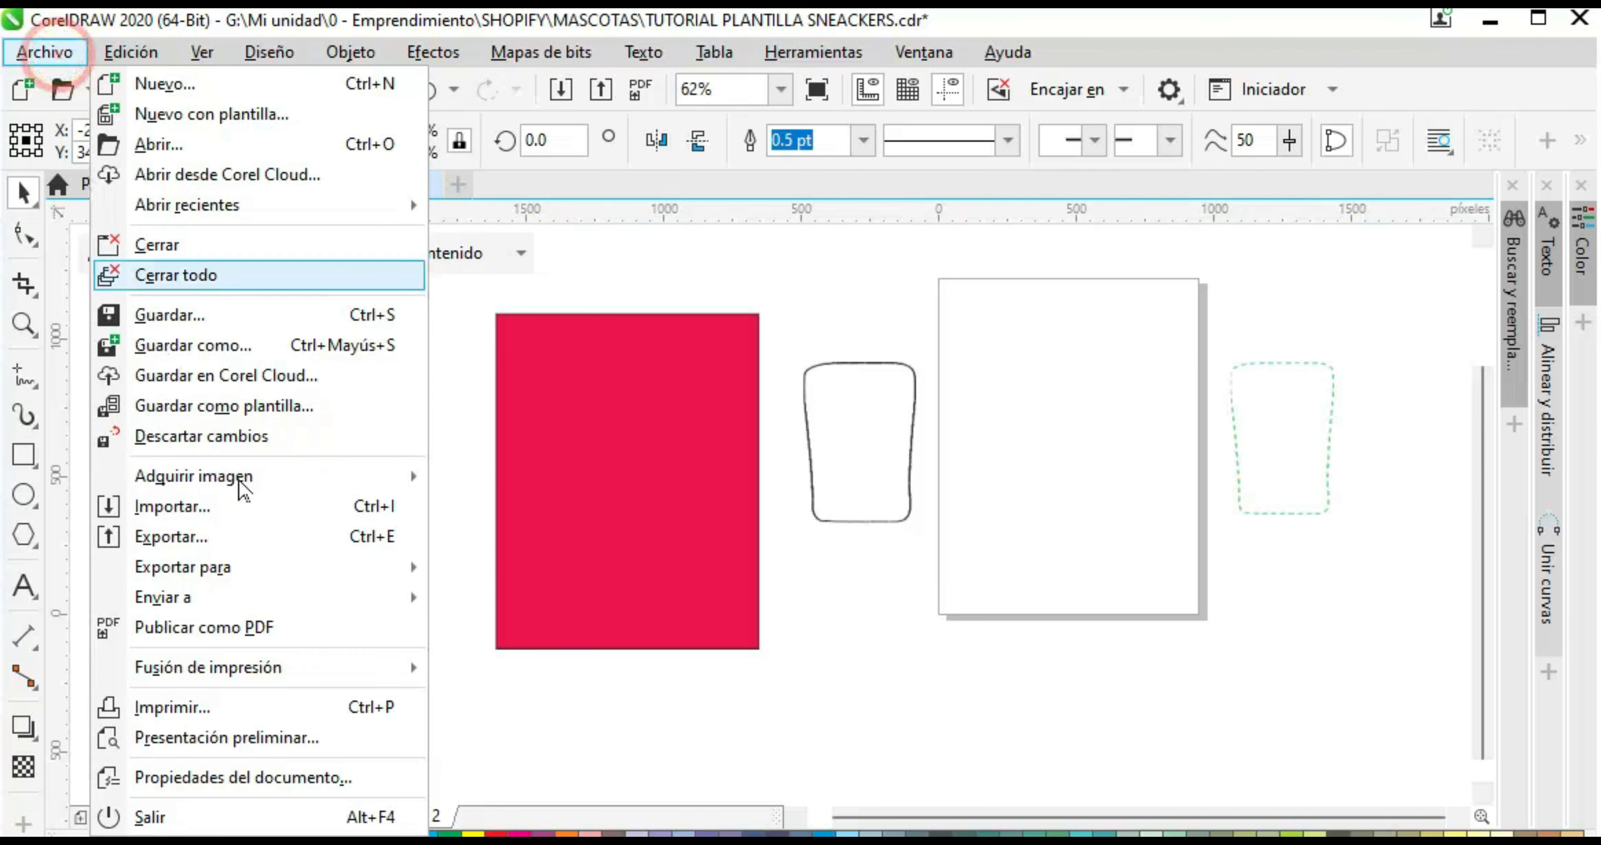
key(Escape)
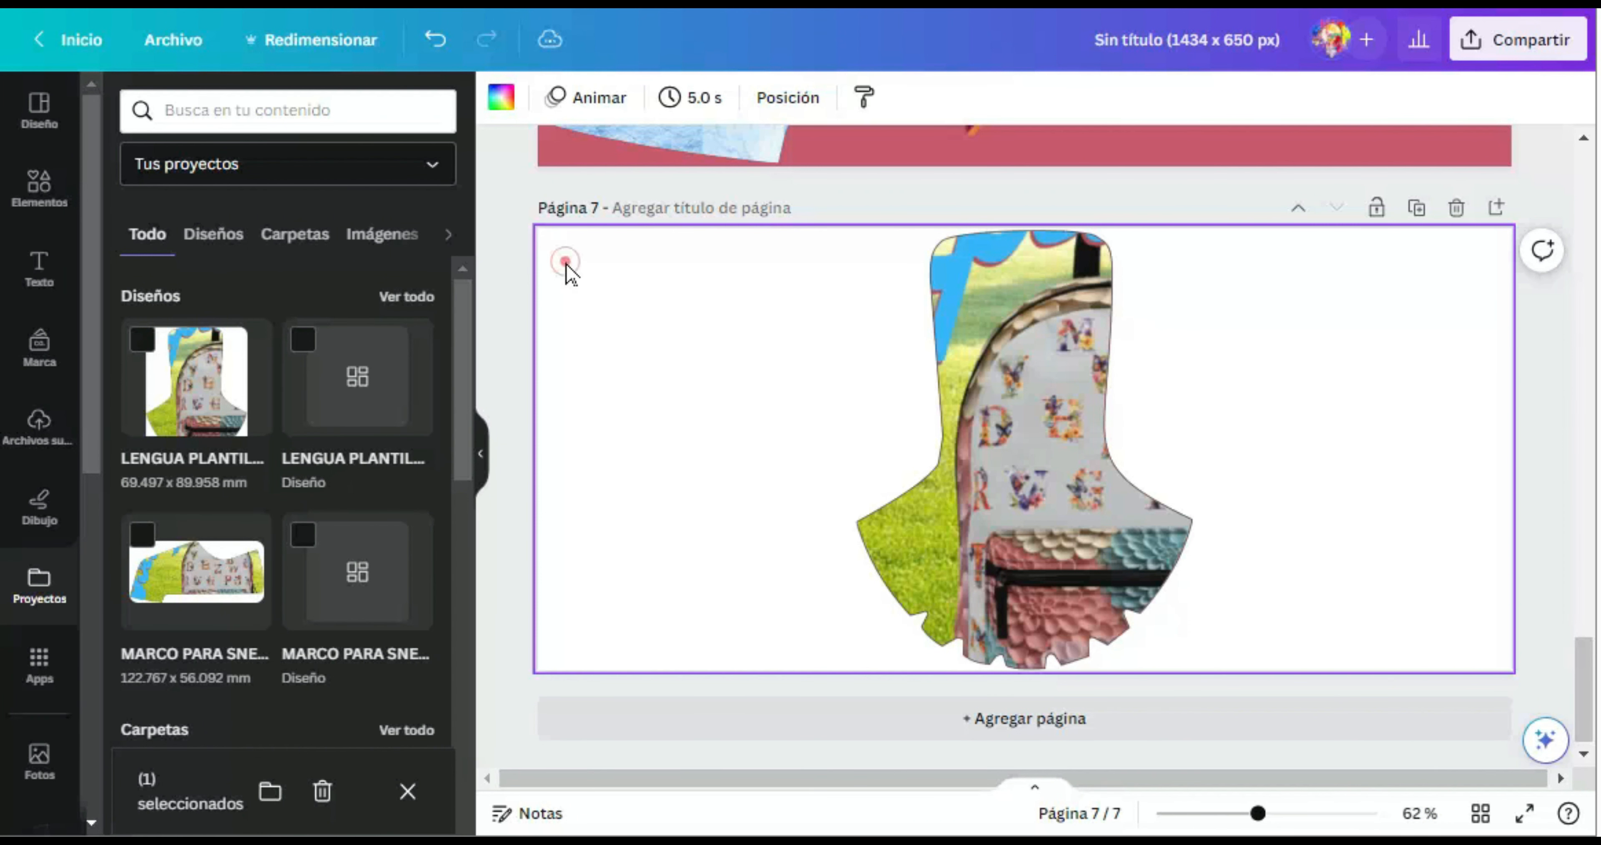
In Canva, set the page 7 background to the document's dark rose and delete the backpack image from the tongue frame
click(501, 97)
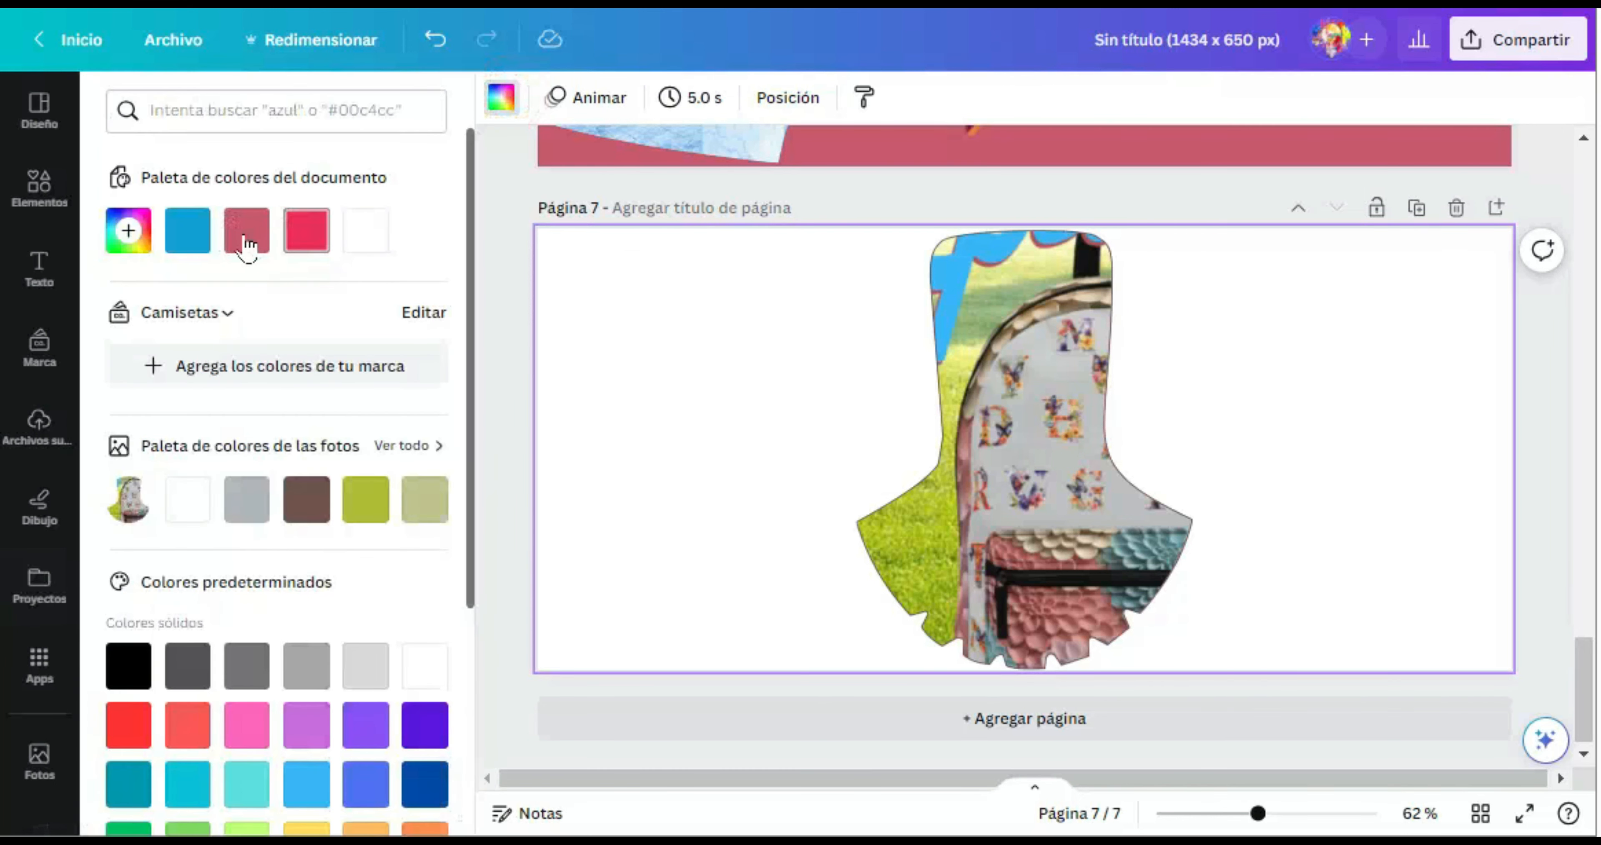
click(248, 233)
click(1037, 541)
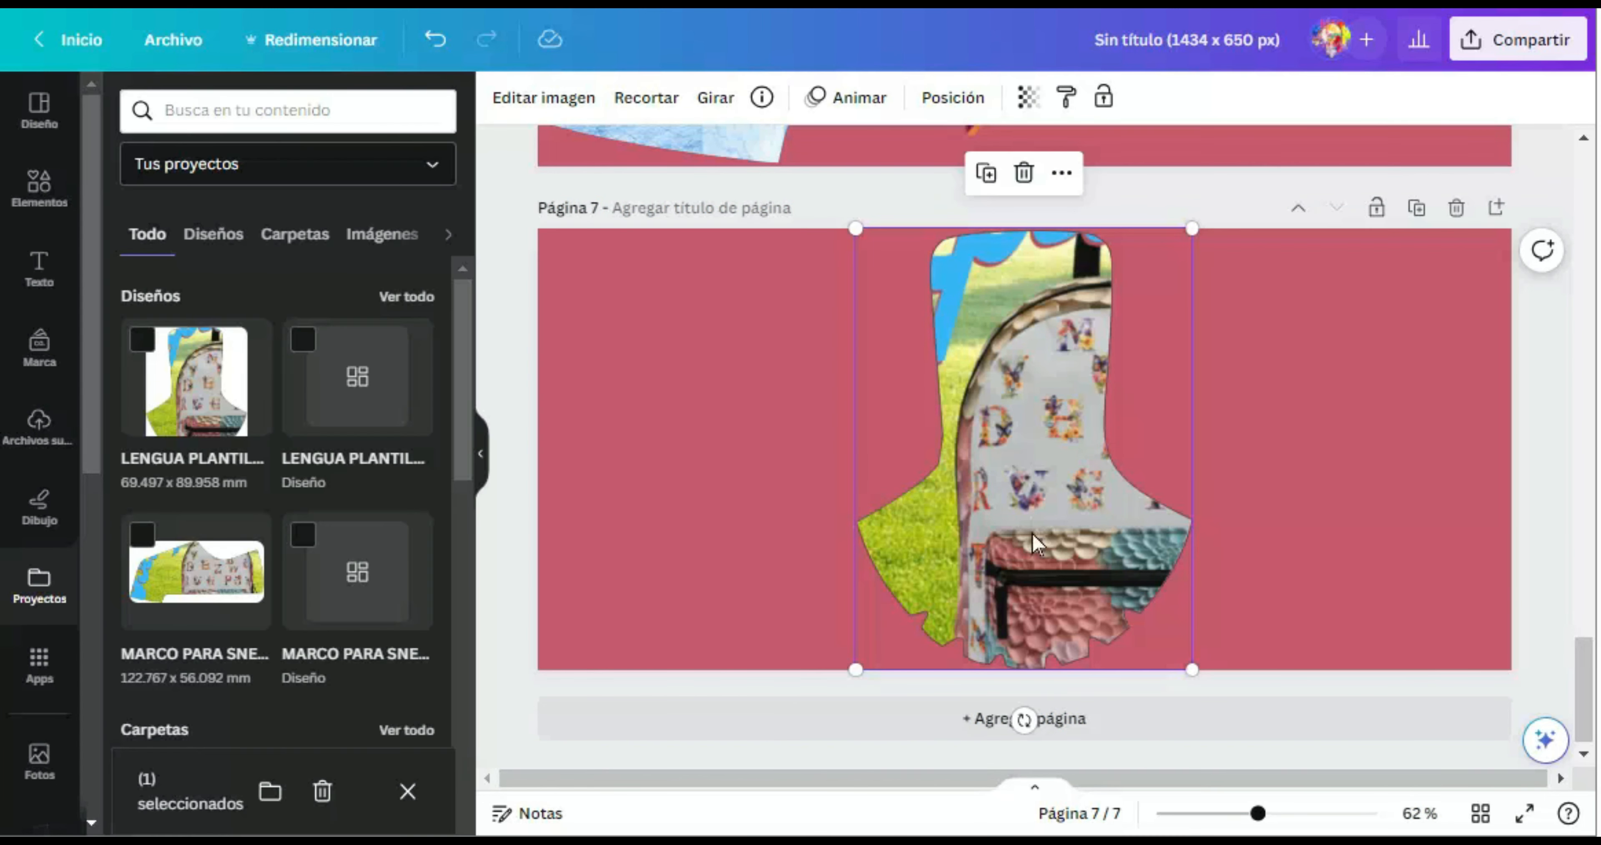
key(Delete)
click(1037, 542)
key(Delete)
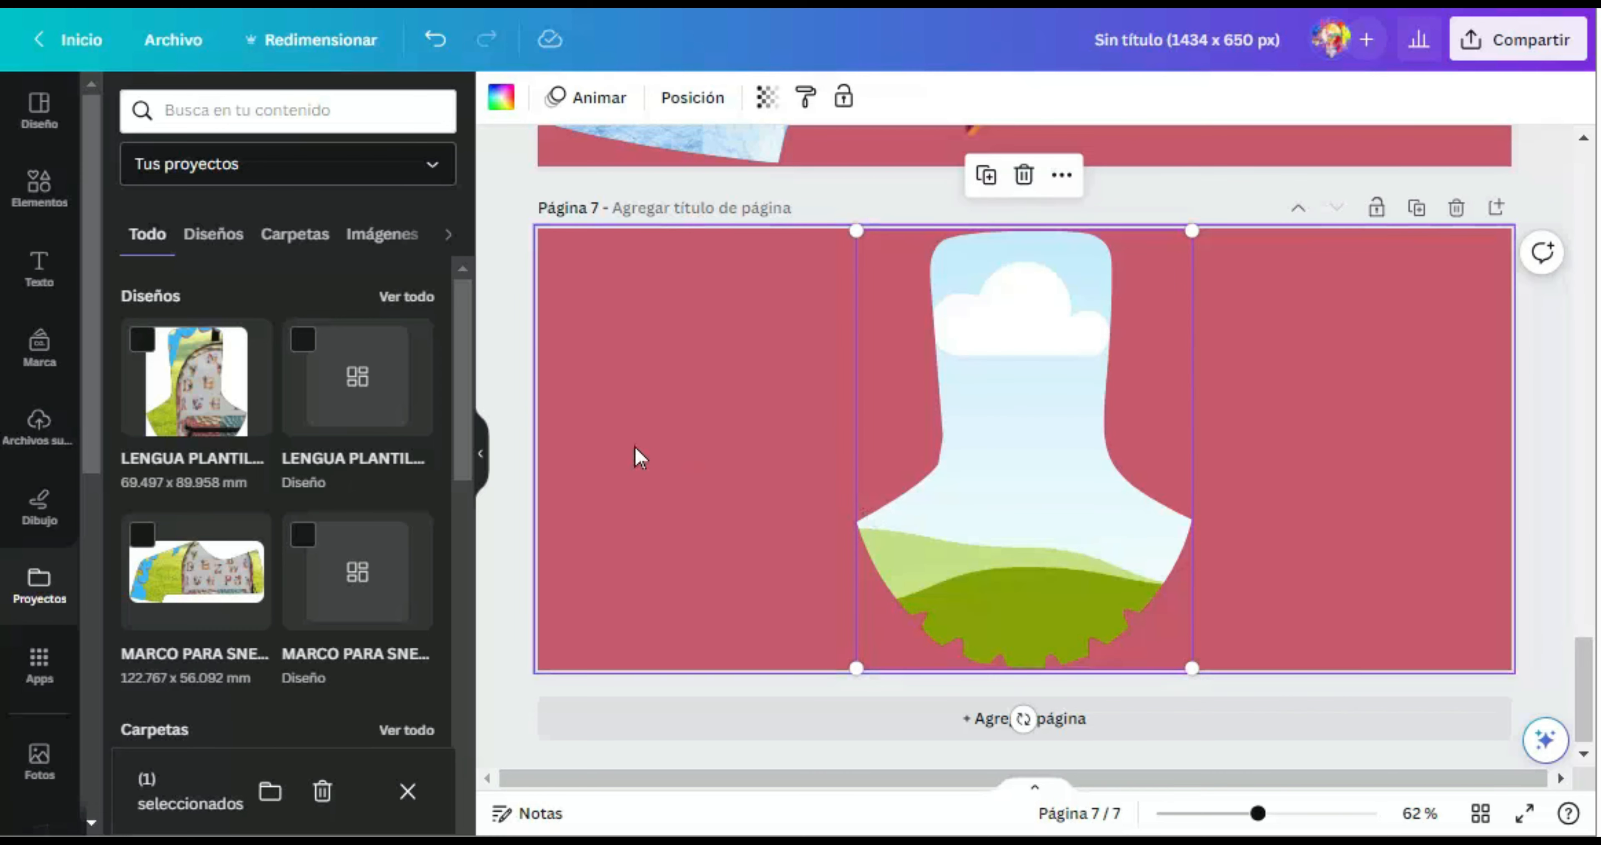
Add the multicoloured hexagon patchwork photo from the PATRONES results to page 7, over the empty tongue frame
click(640, 453)
mouse_move(1588, 694)
mouse_down()
mouse_move(1589, 601)
mouse_move(1588, 690)
mouse_up()
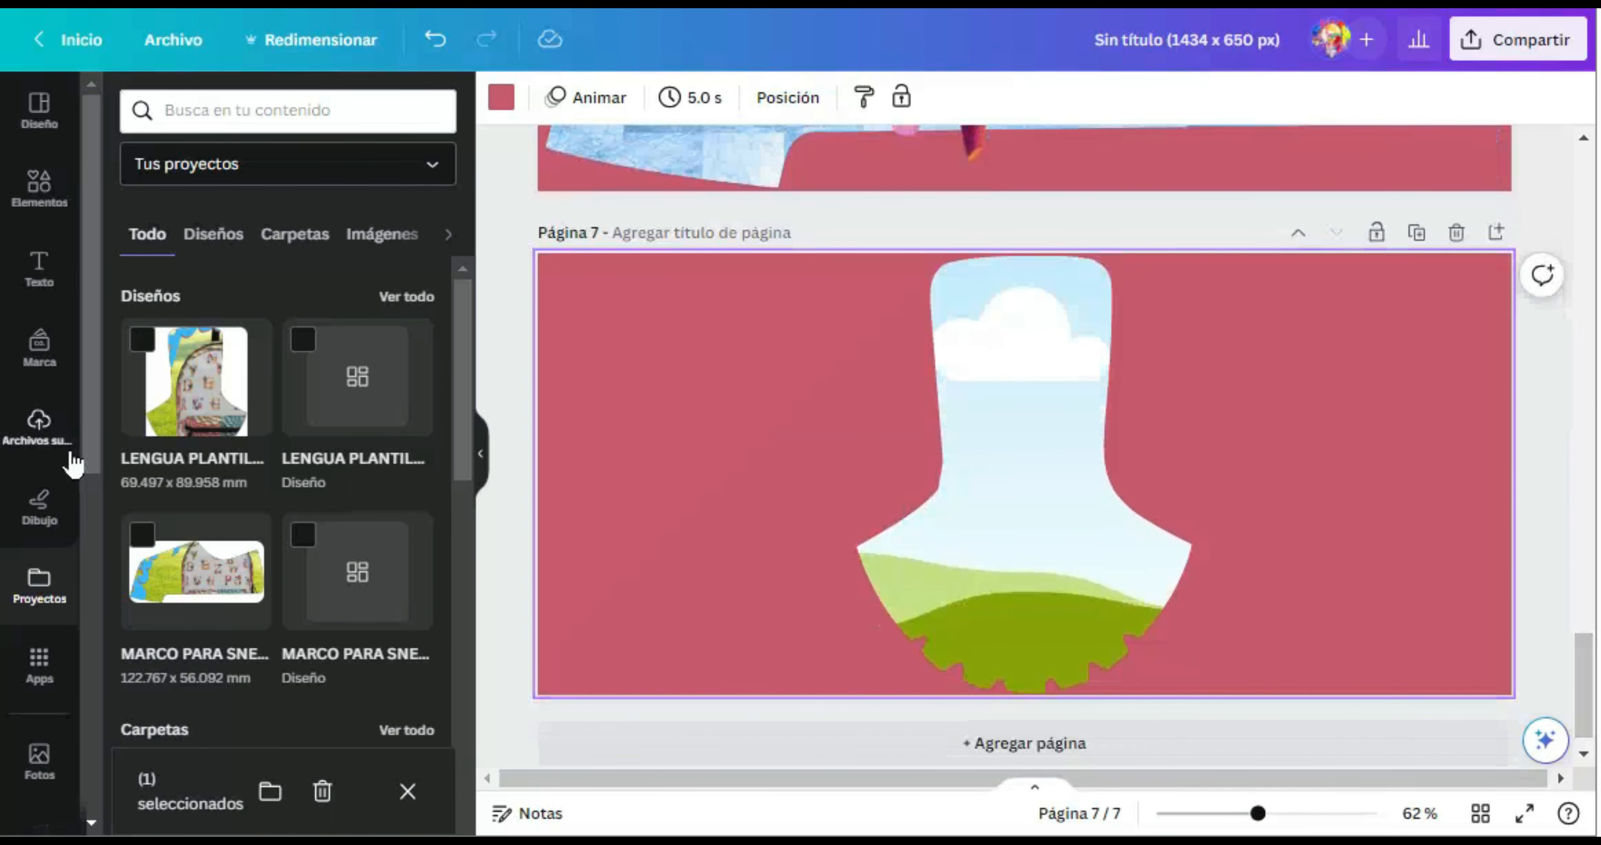
click(45, 199)
click(134, 513)
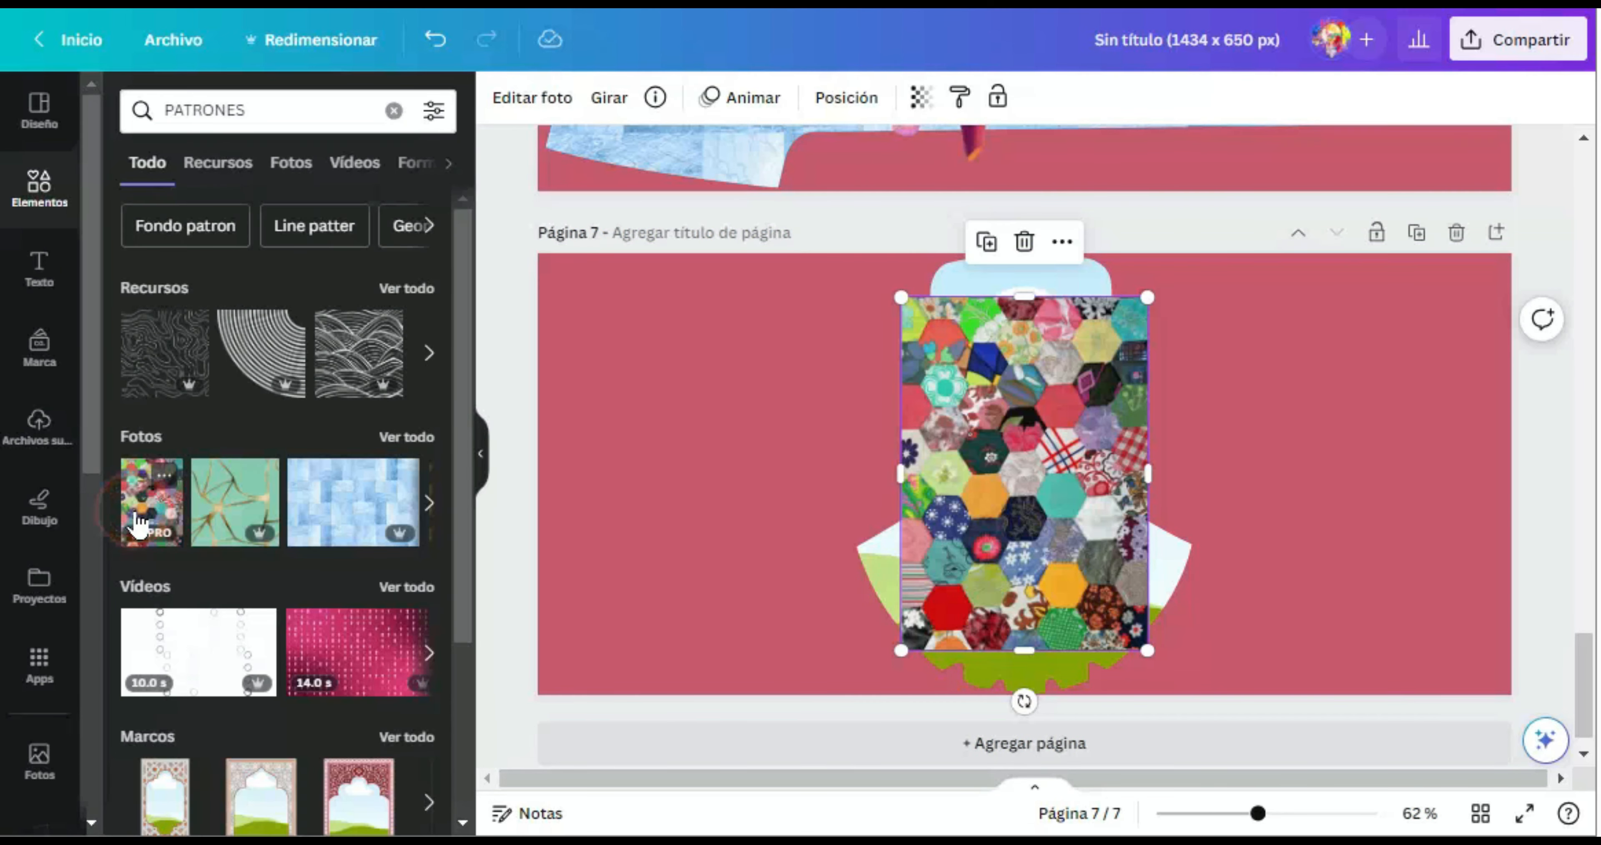
Place the hexagon patchwork photo inside the tongue frame on page 7 so that it fills the shape
drag(935, 460, 979, 403)
click(1375, 525)
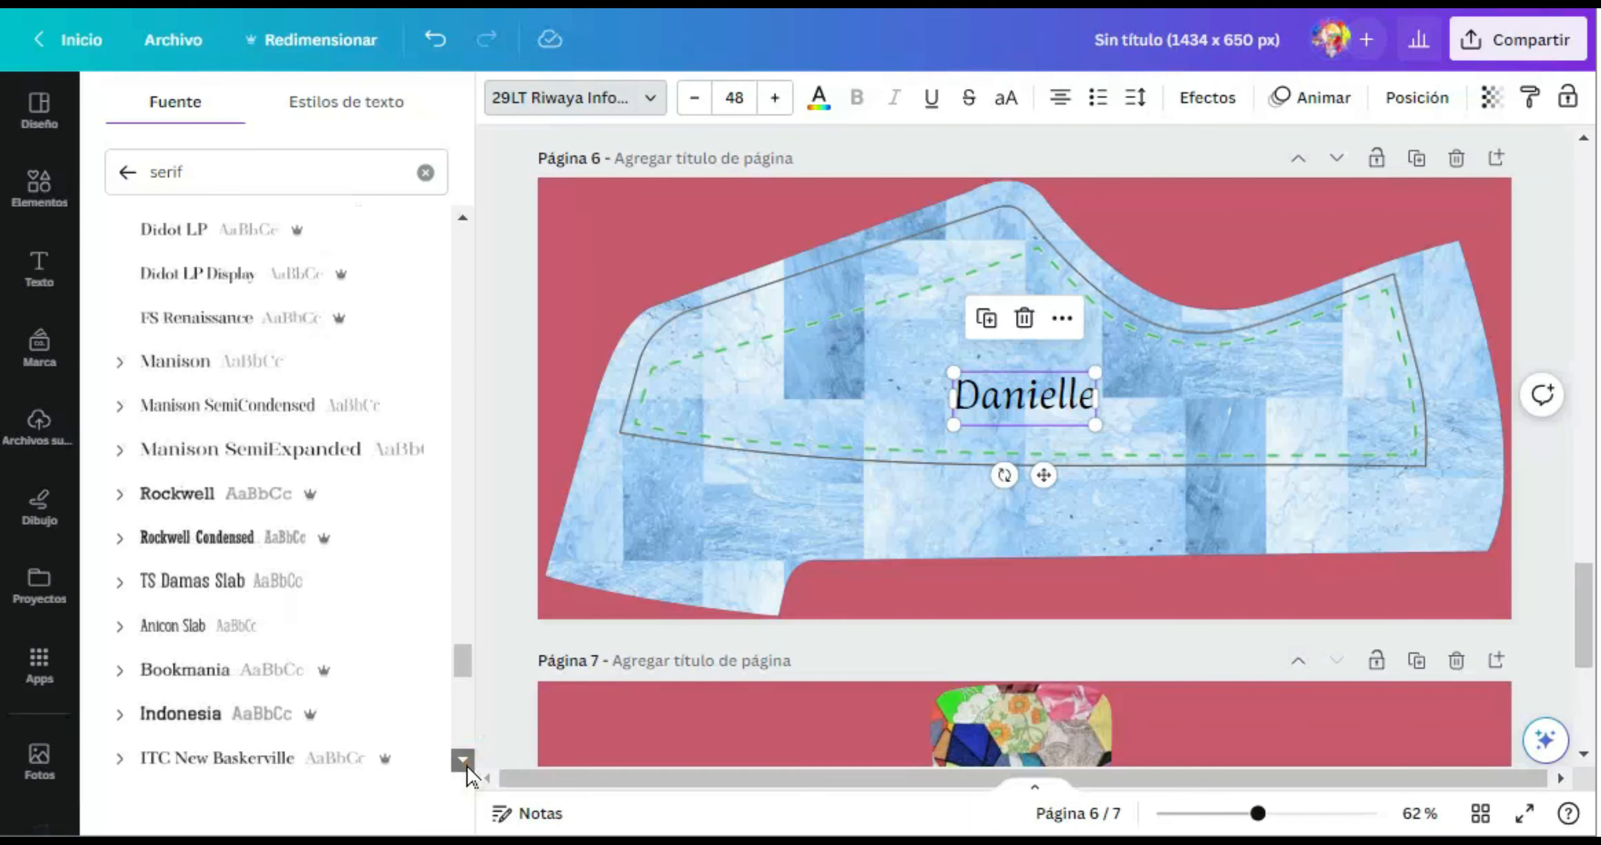
Browse the serif fonts and apply TAN Mon Cheri to the name text on the page 6 sneaker
click(464, 761)
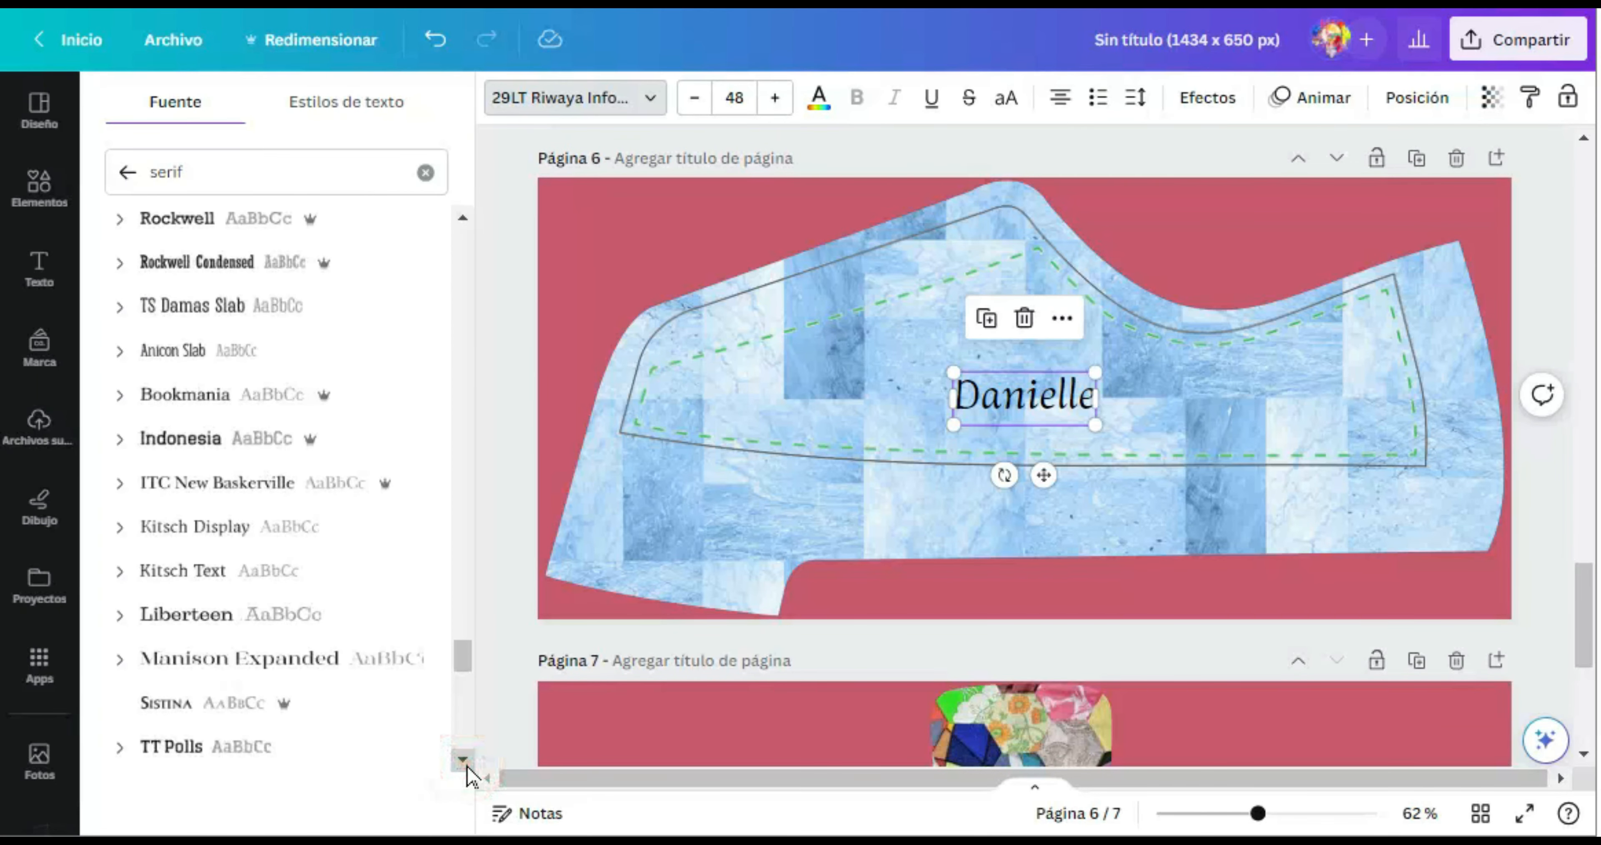
click(464, 761)
click(464, 761)
click(464, 761)
click(464, 761)
click(464, 761)
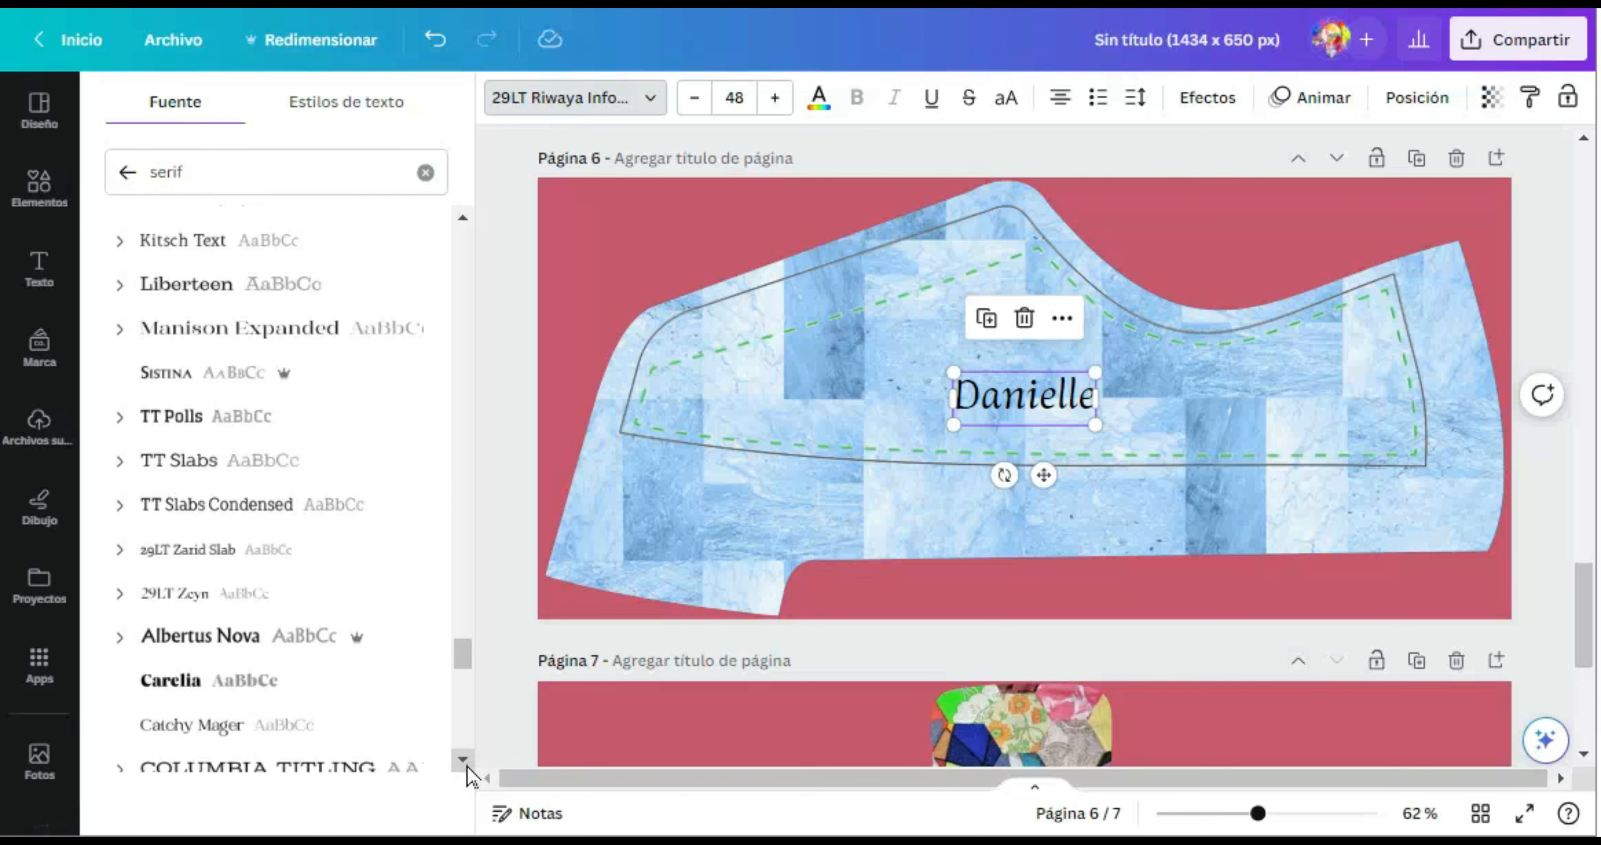
click(464, 760)
click(464, 761)
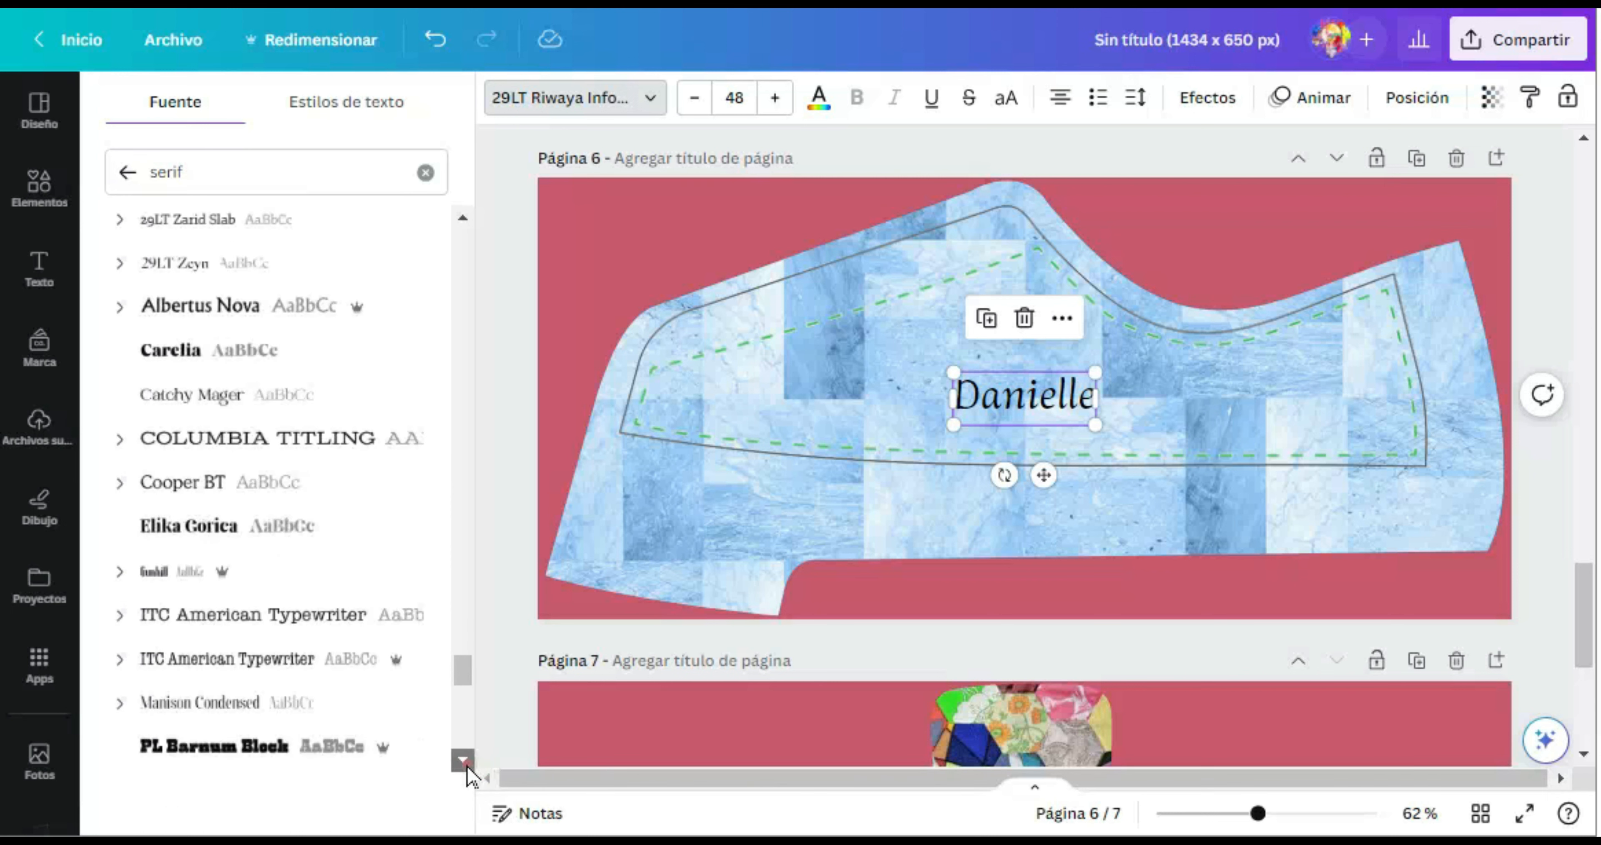
click(463, 761)
click(463, 761)
click(463, 761)
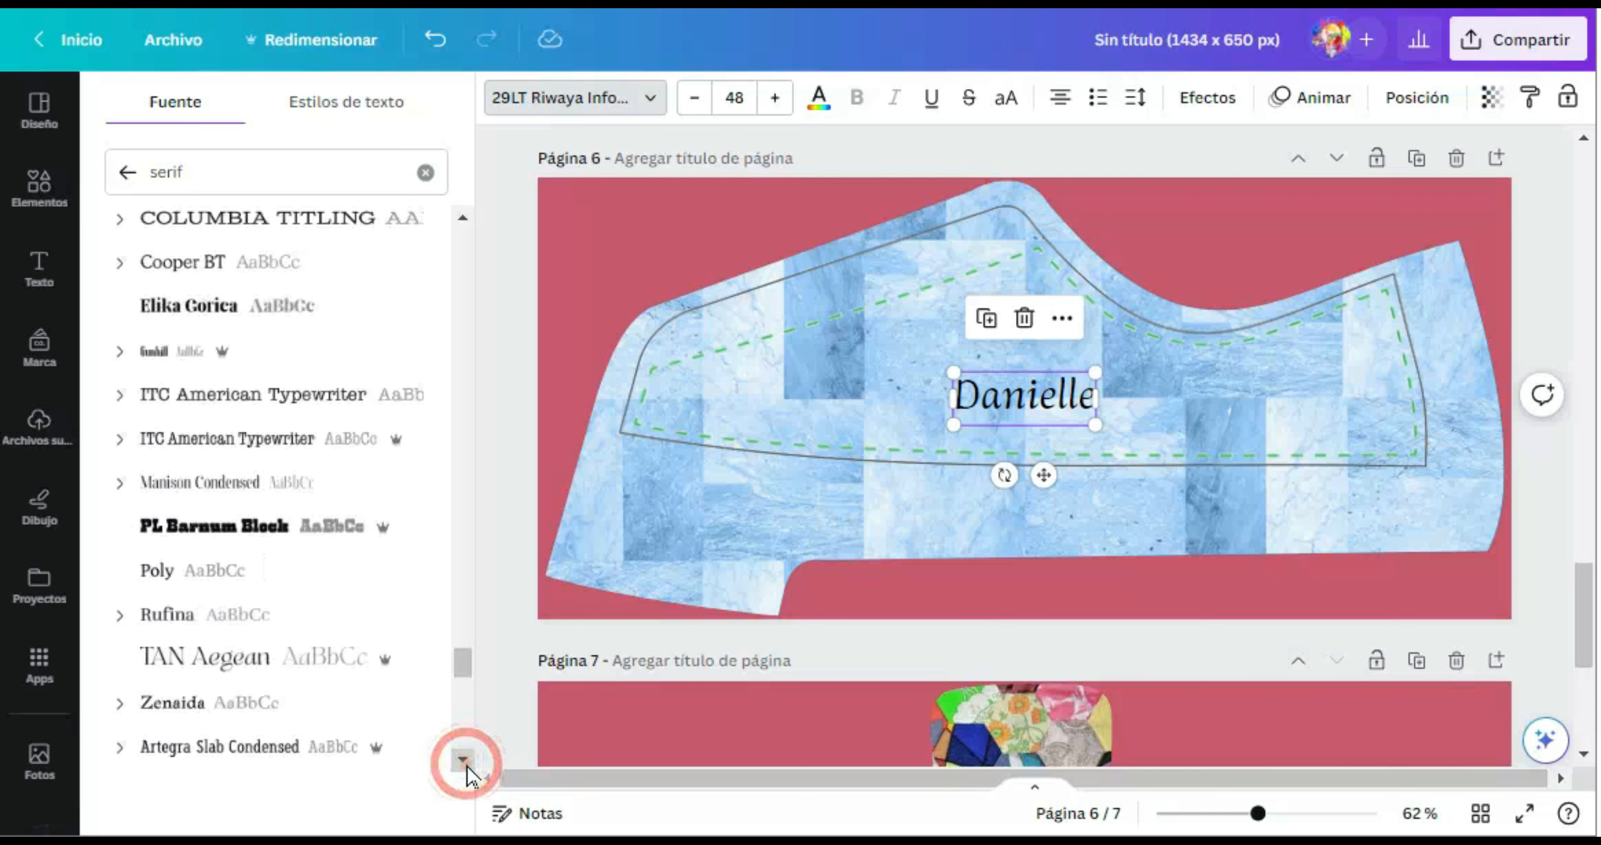
click(463, 761)
click(463, 761)
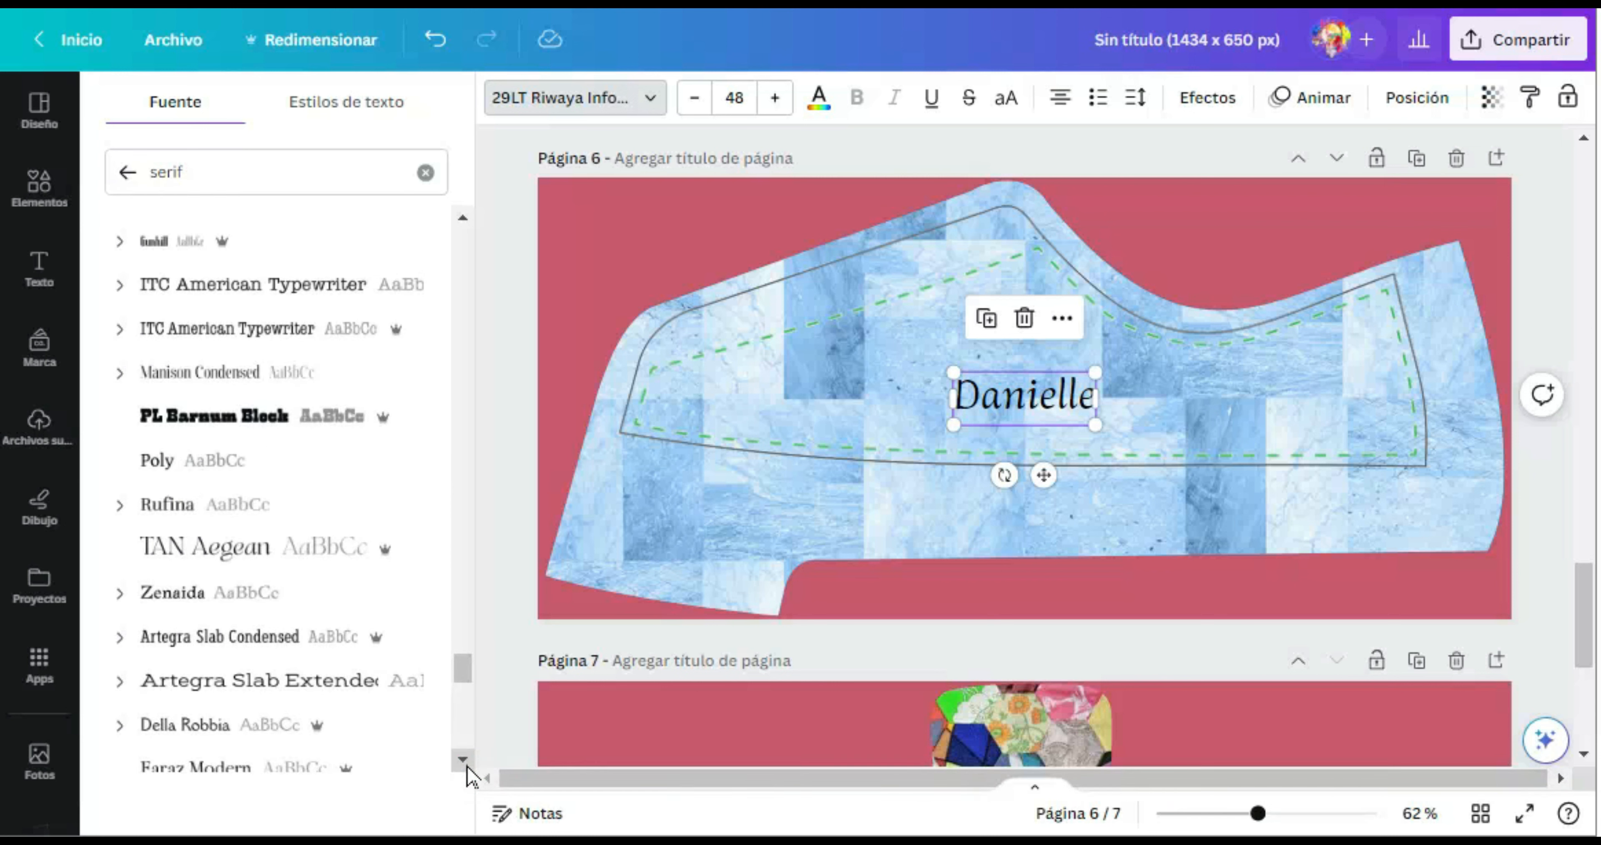
click(464, 761)
click(463, 761)
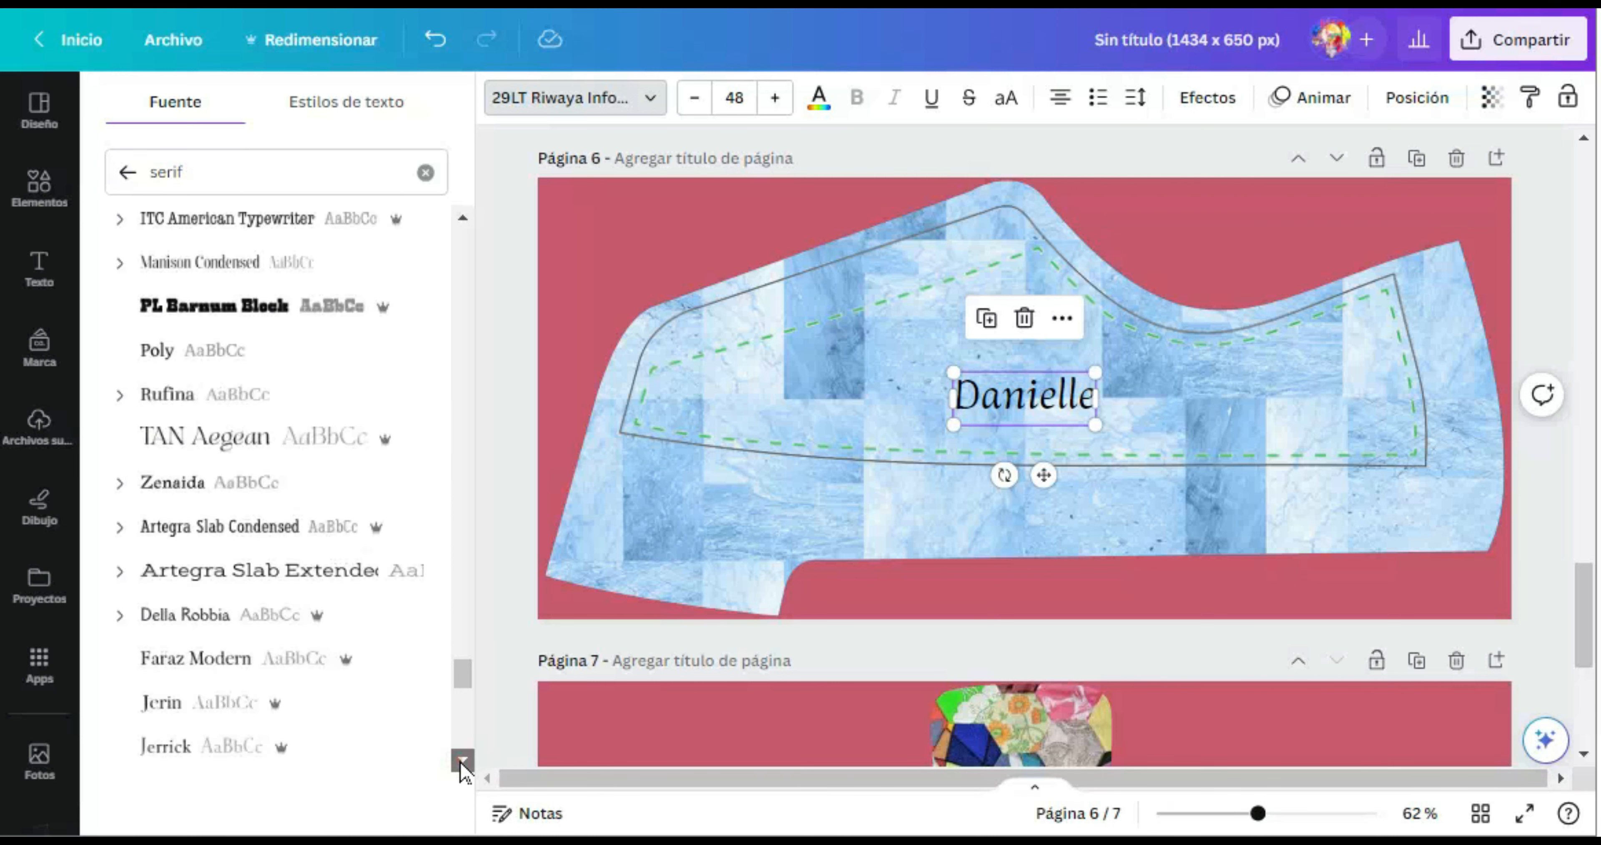
click(464, 760)
click(463, 761)
click(464, 761)
click(463, 761)
click(464, 761)
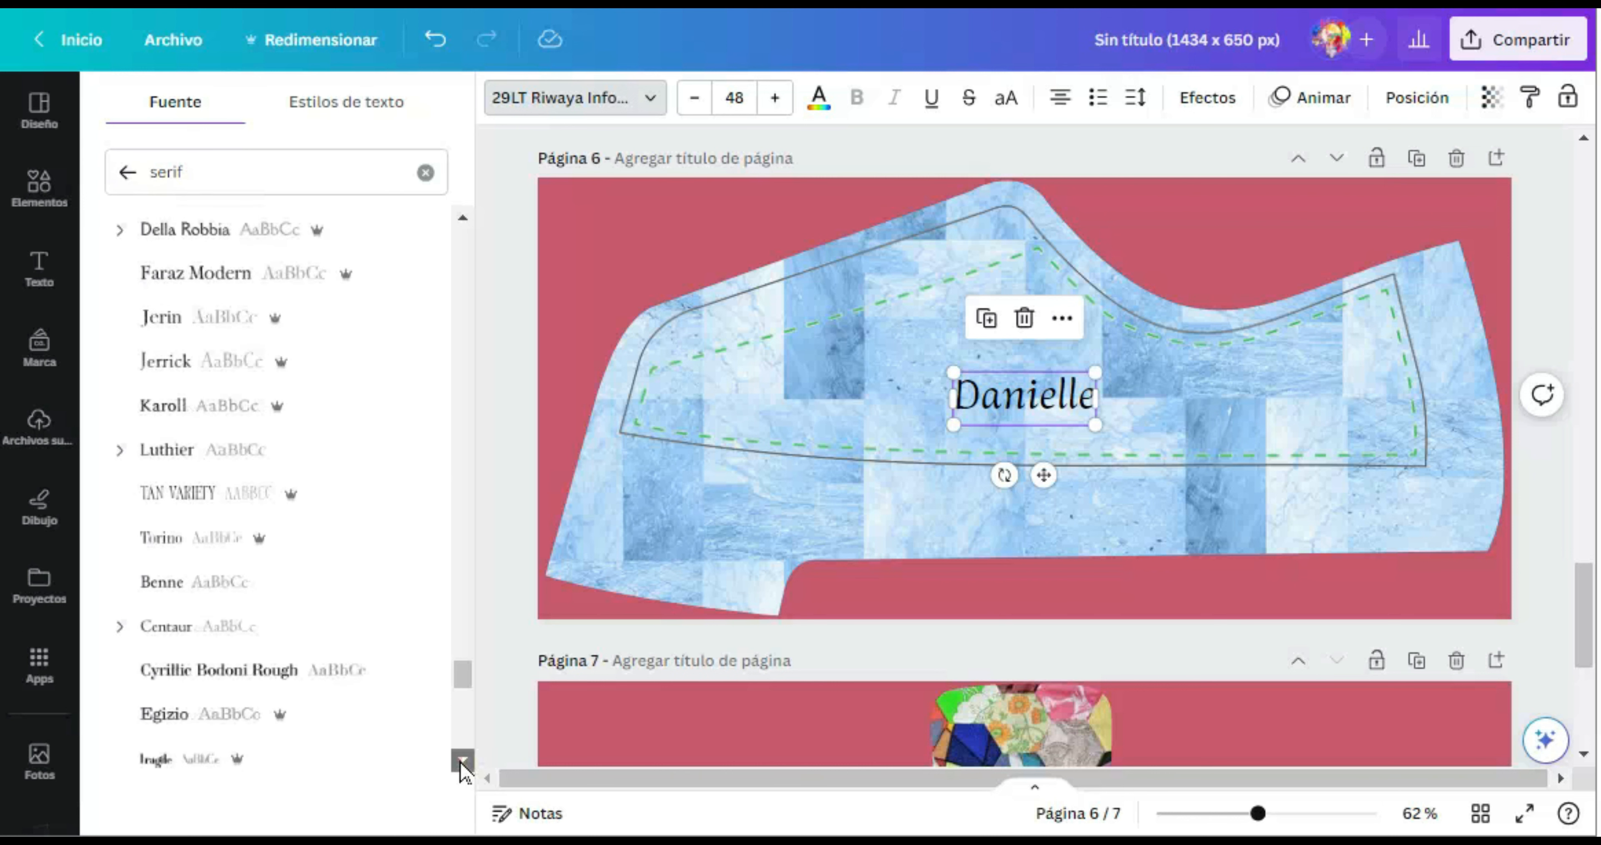
click(463, 761)
click(462, 759)
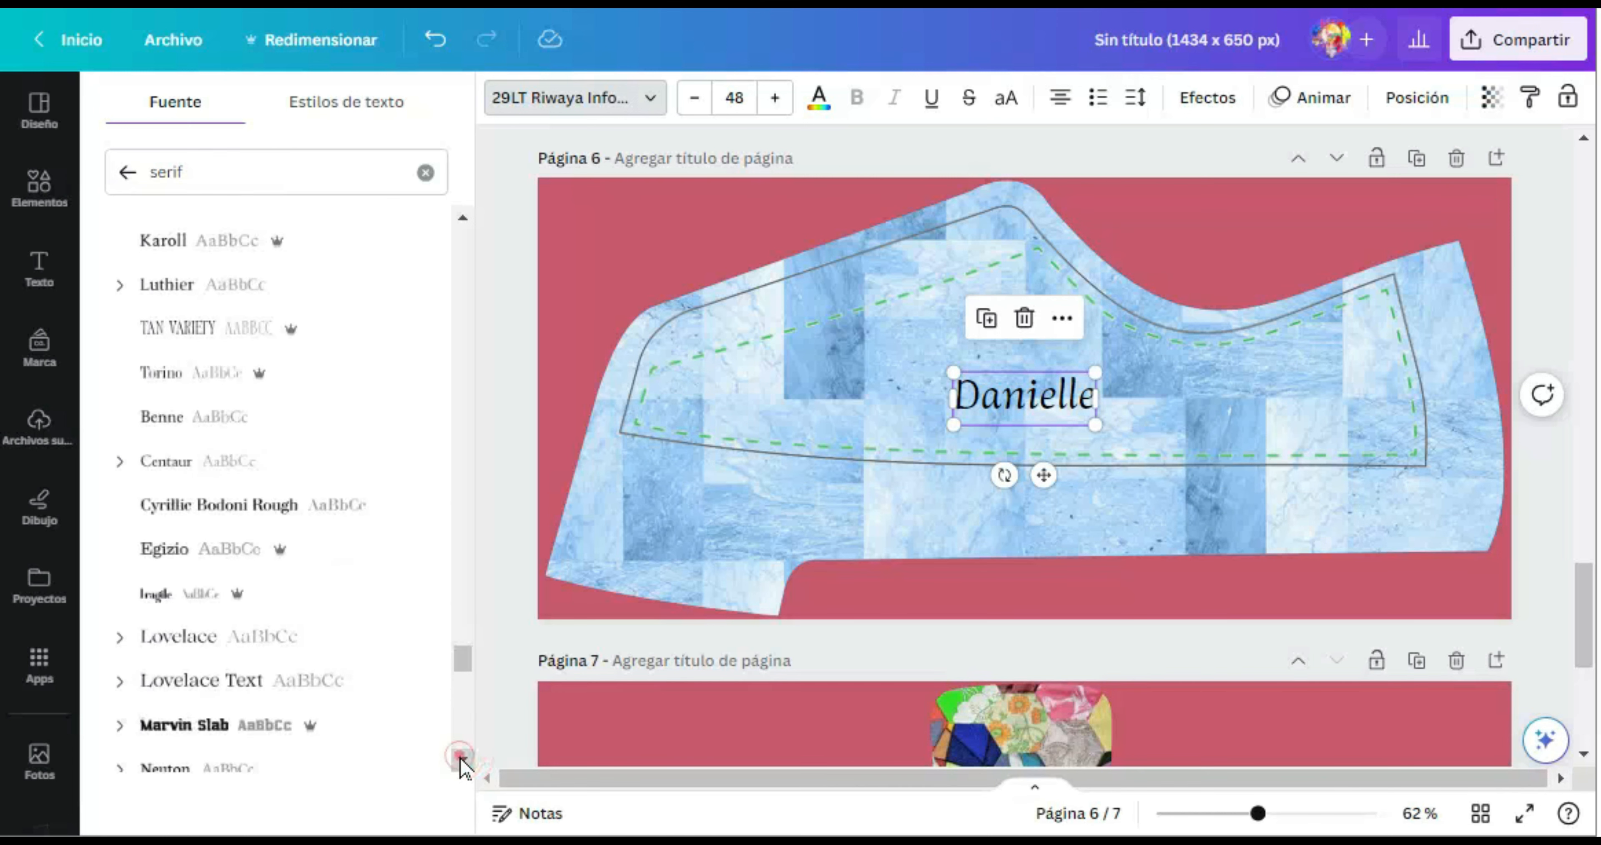
click(463, 758)
click(462, 759)
click(462, 759)
click(462, 759)
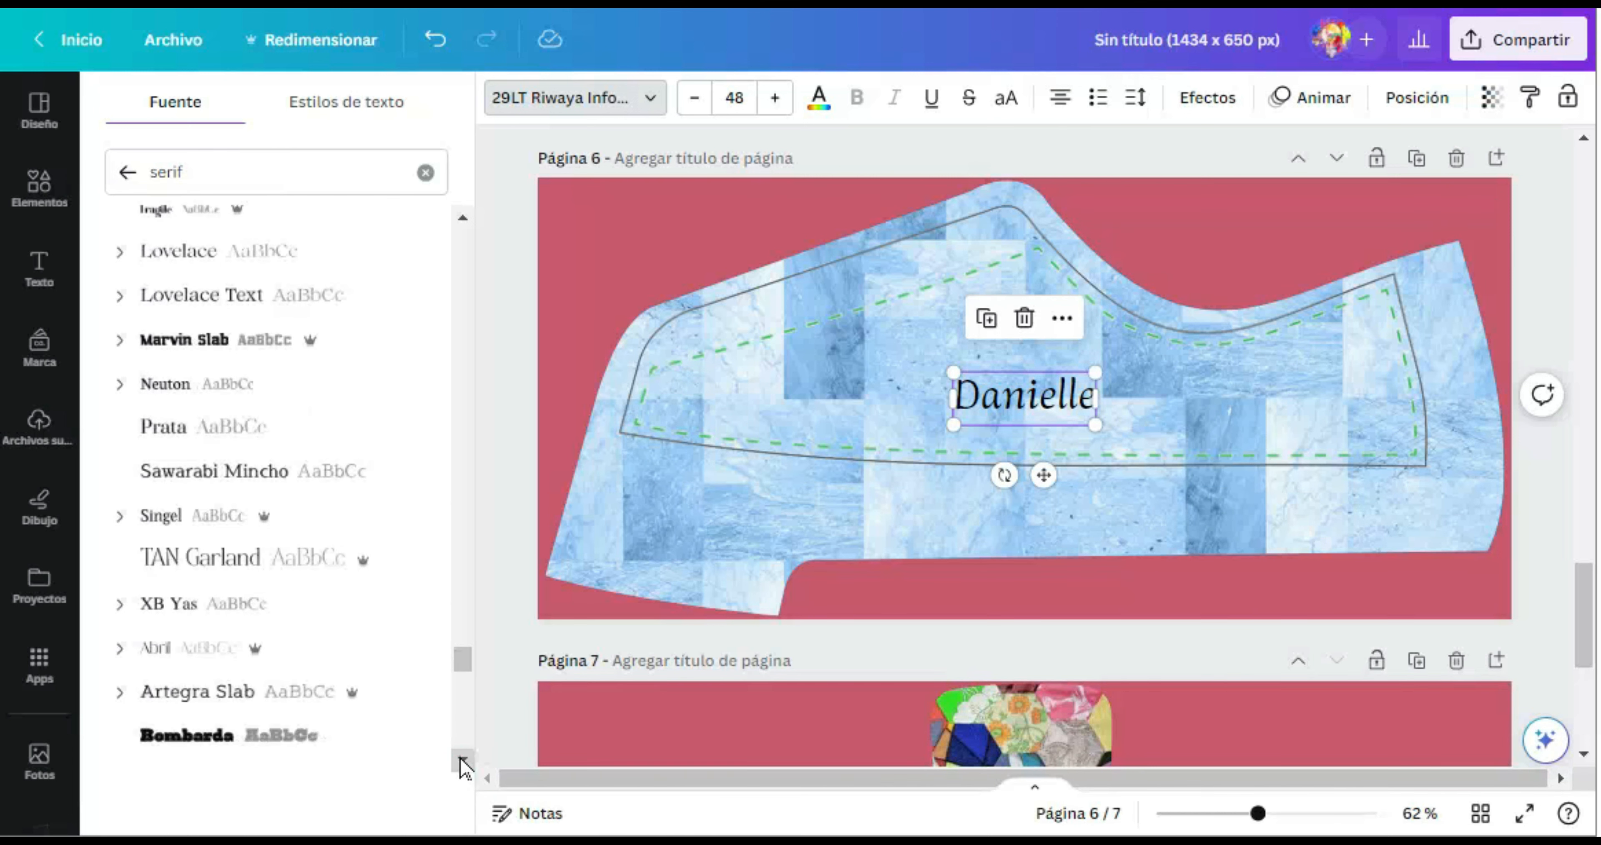
click(462, 759)
click(462, 759)
click(463, 759)
click(463, 759)
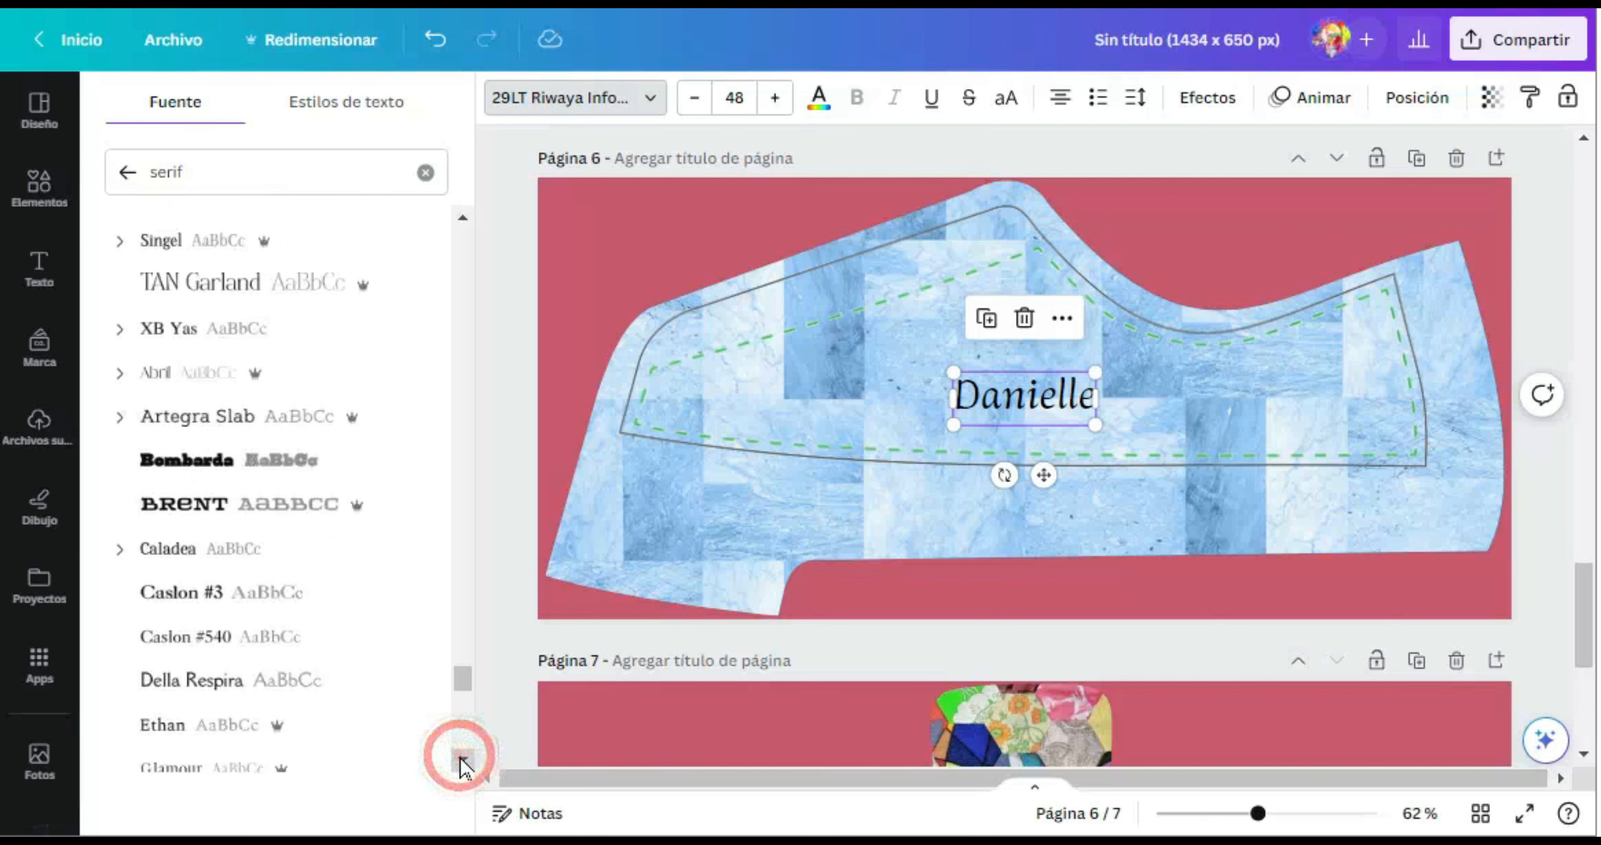
click(462, 758)
click(463, 759)
click(463, 759)
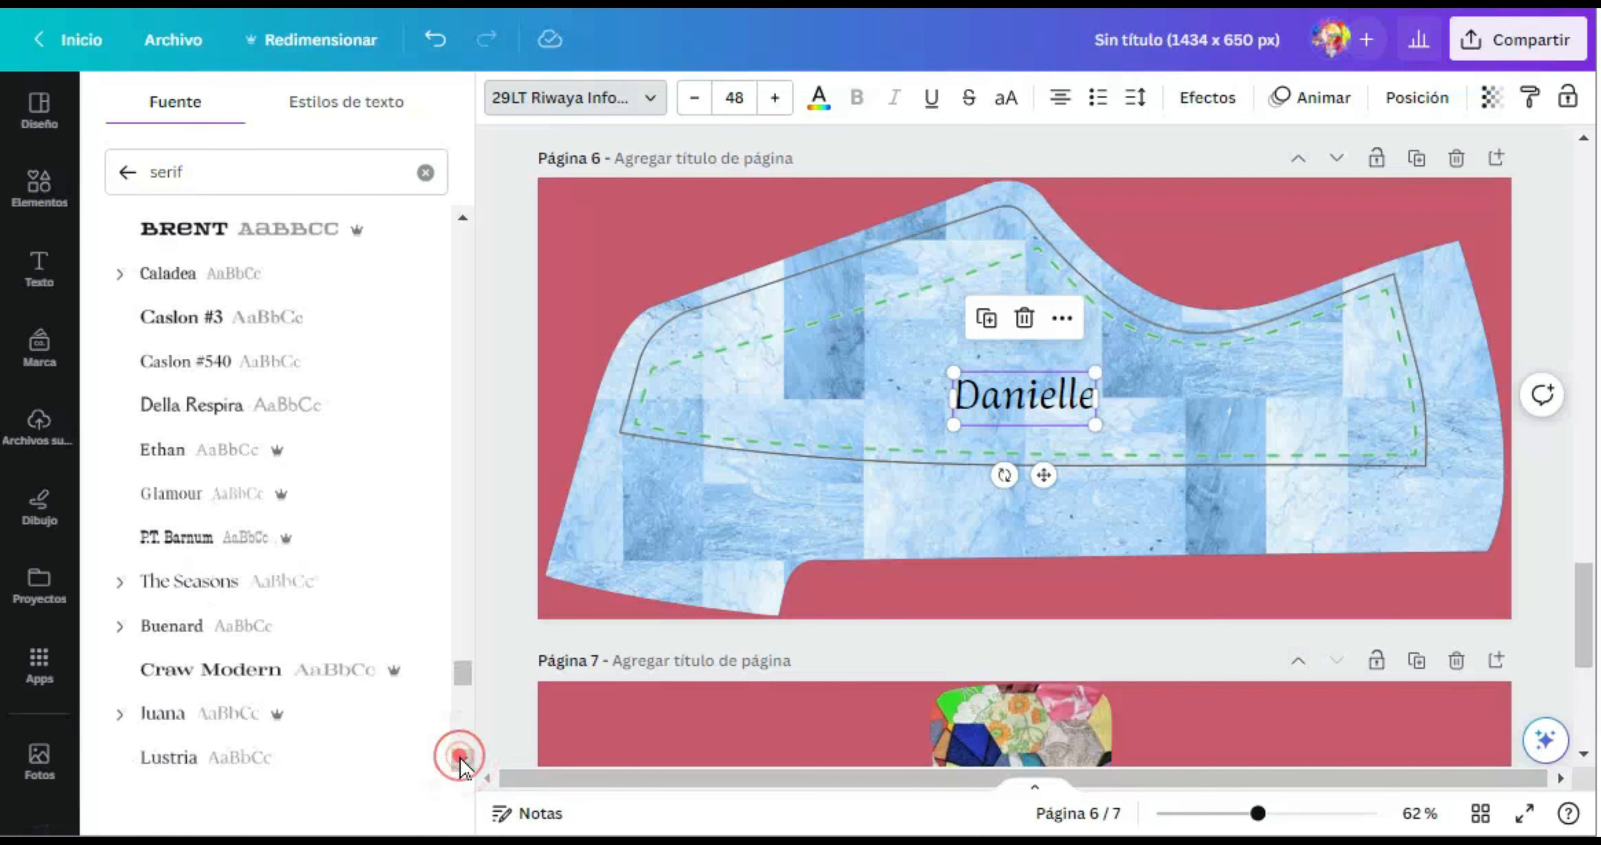
click(467, 715)
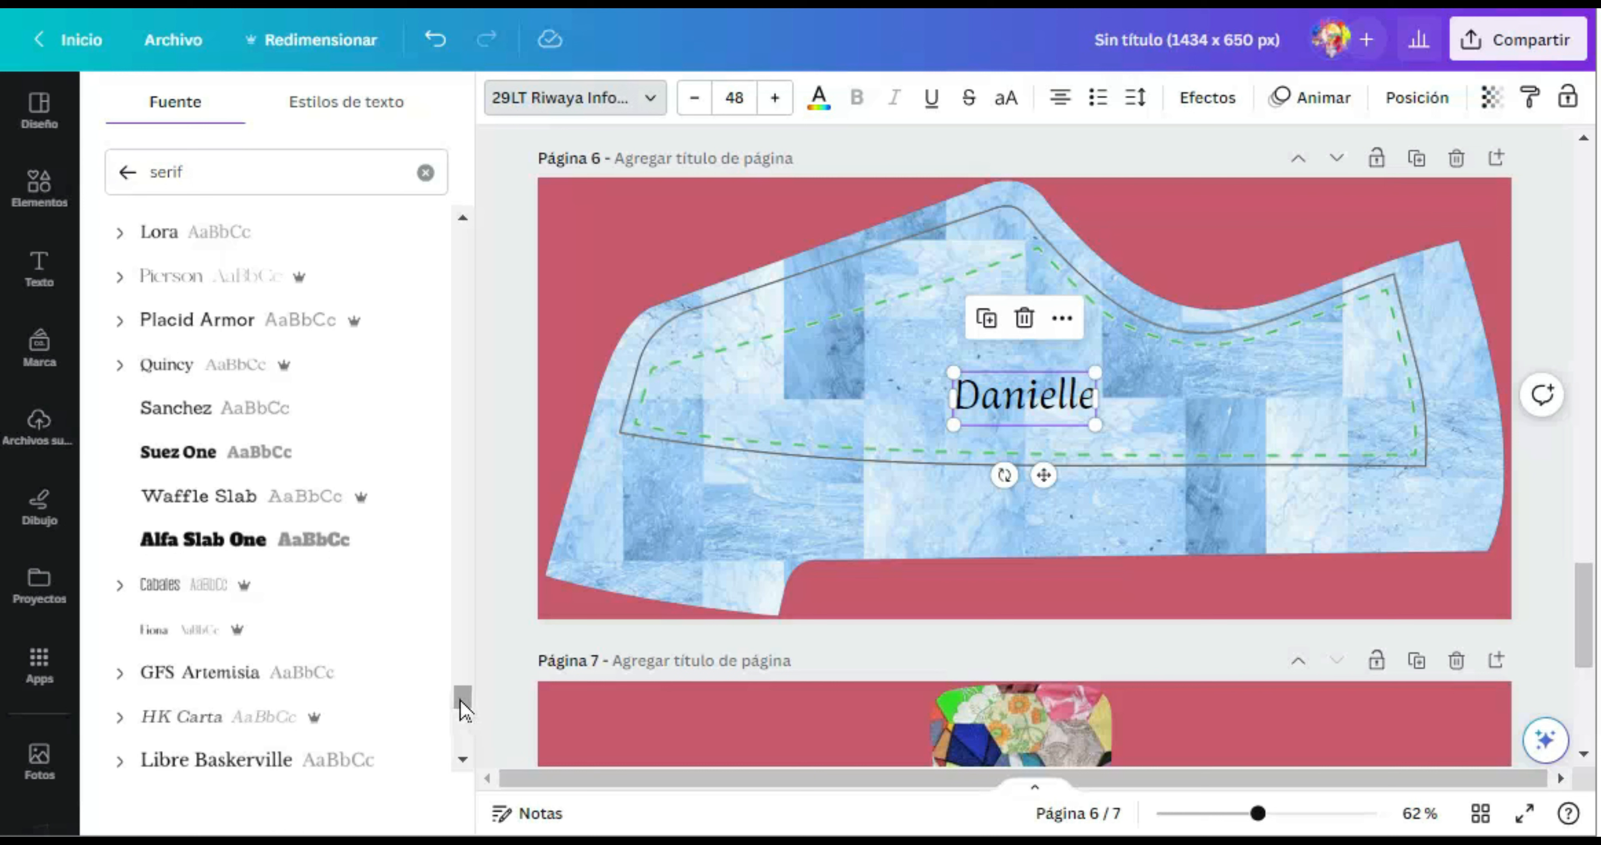
drag(463, 708, 460, 746)
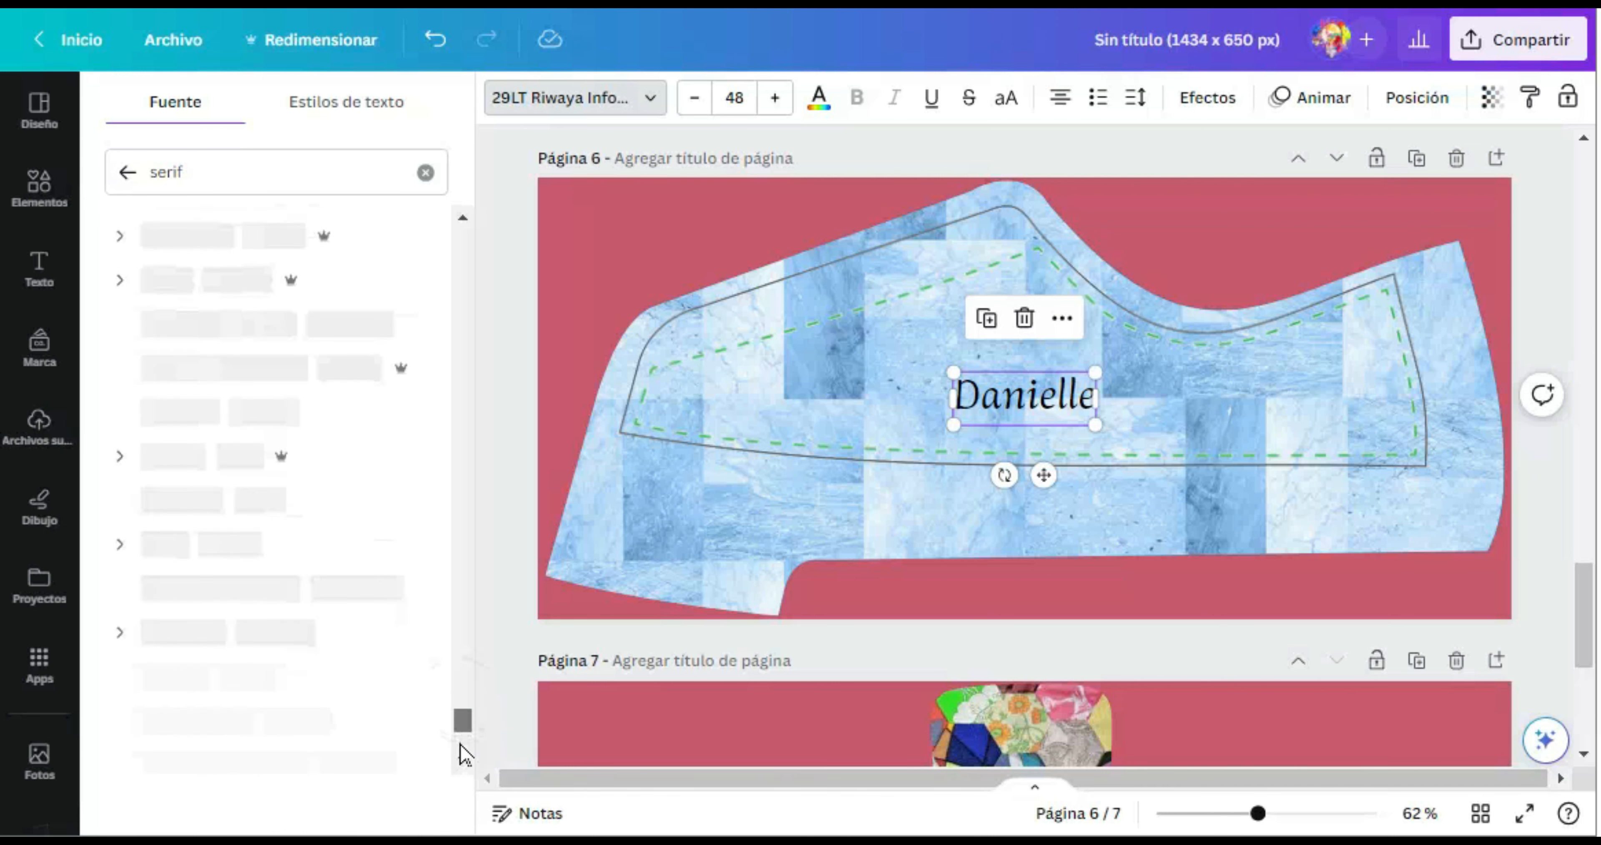
click(250, 318)
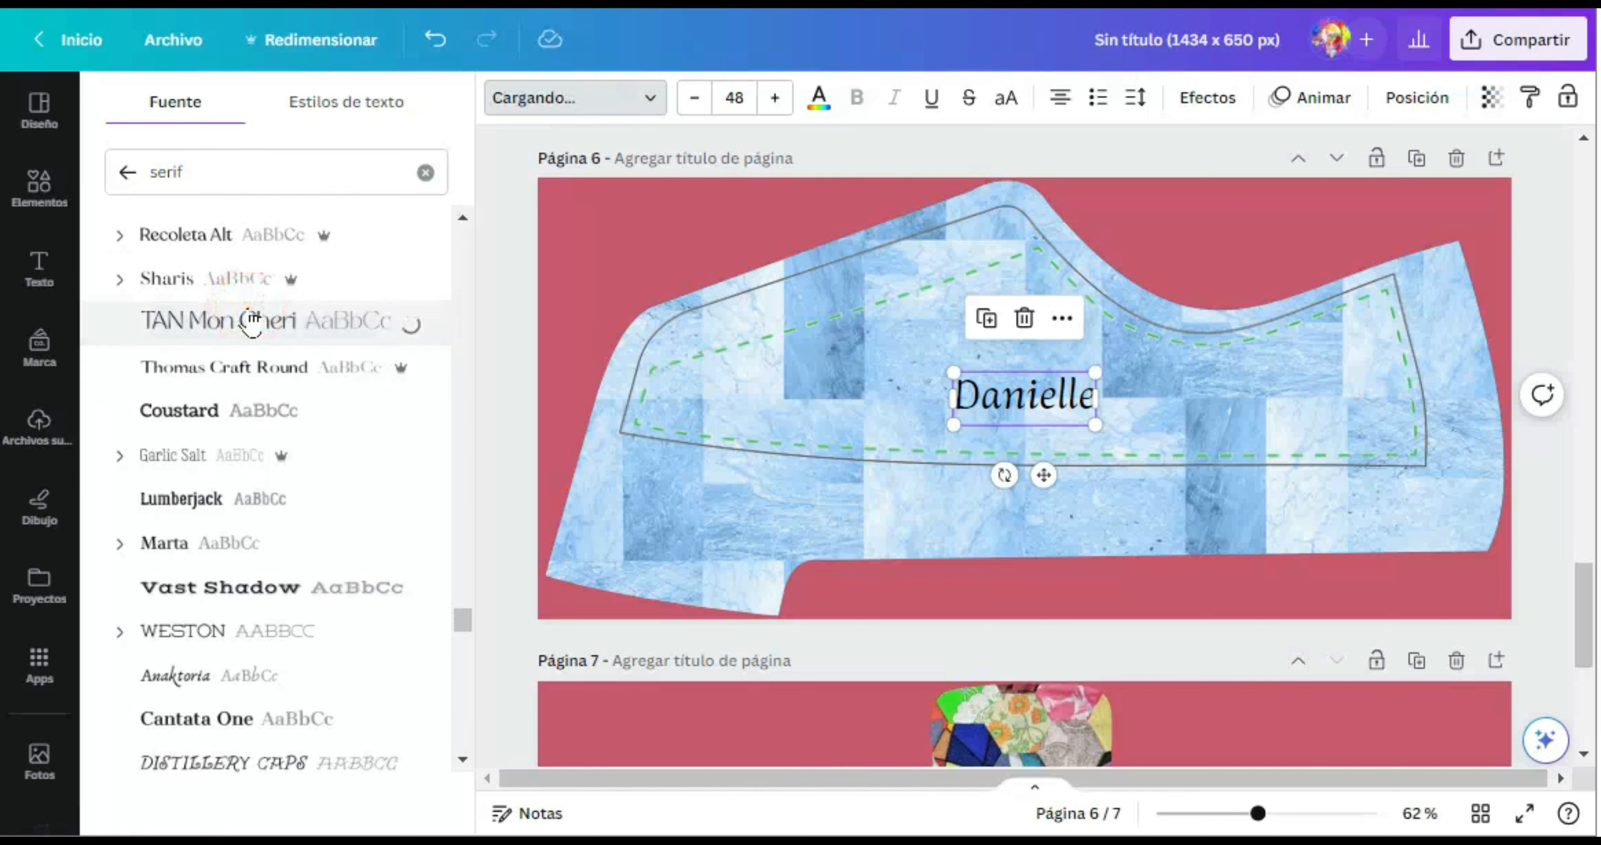
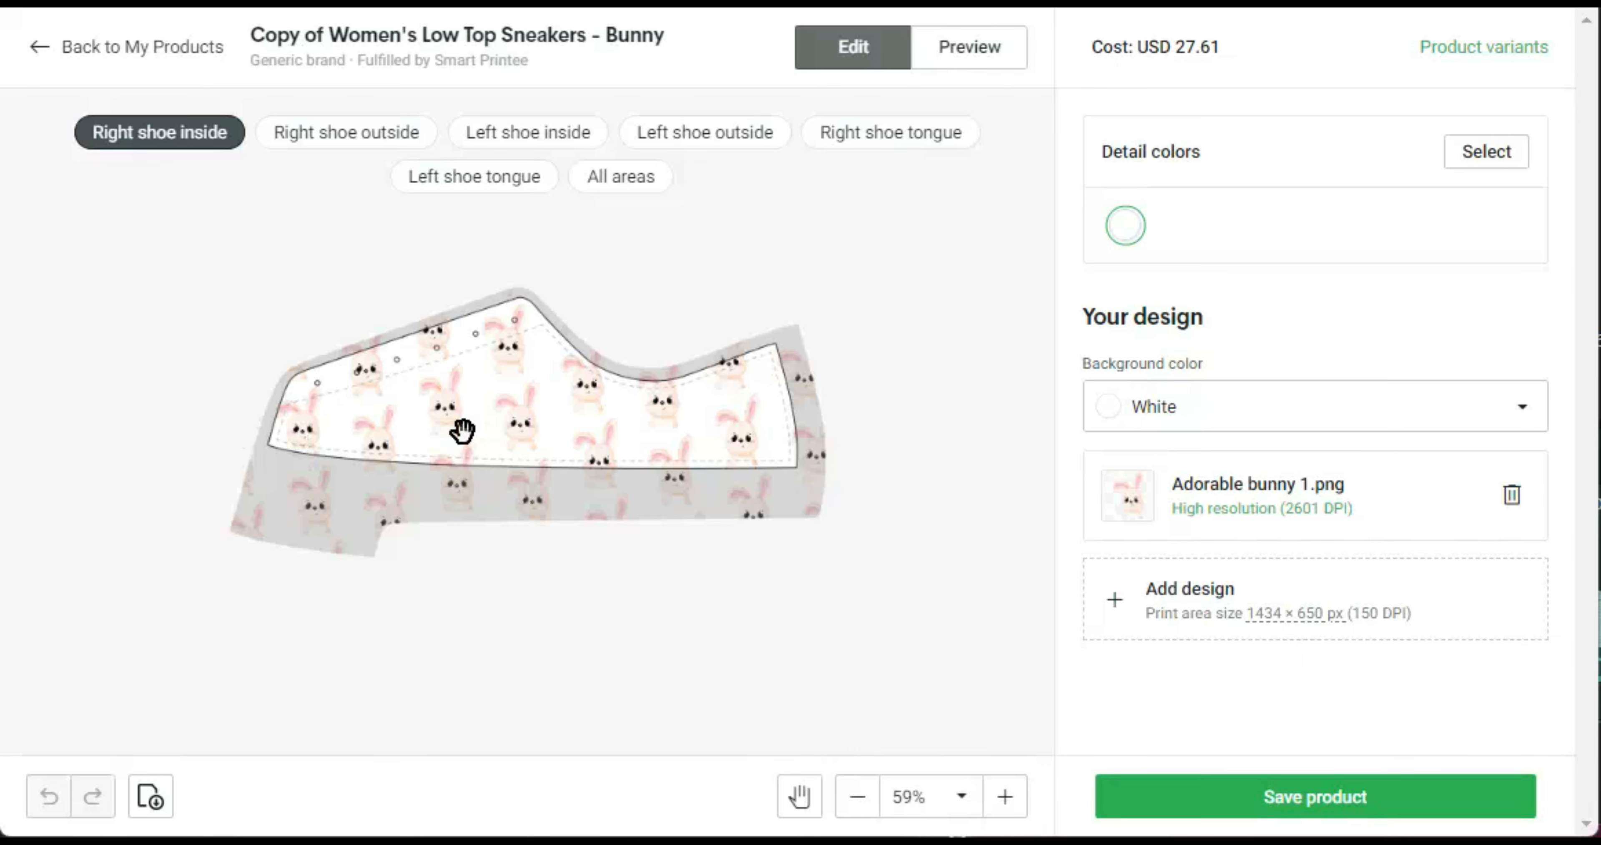
In Printify, replace the bunny design on the right shoe inside with Adorable koala.png from the device's SNEACKERS folder
click(1510, 494)
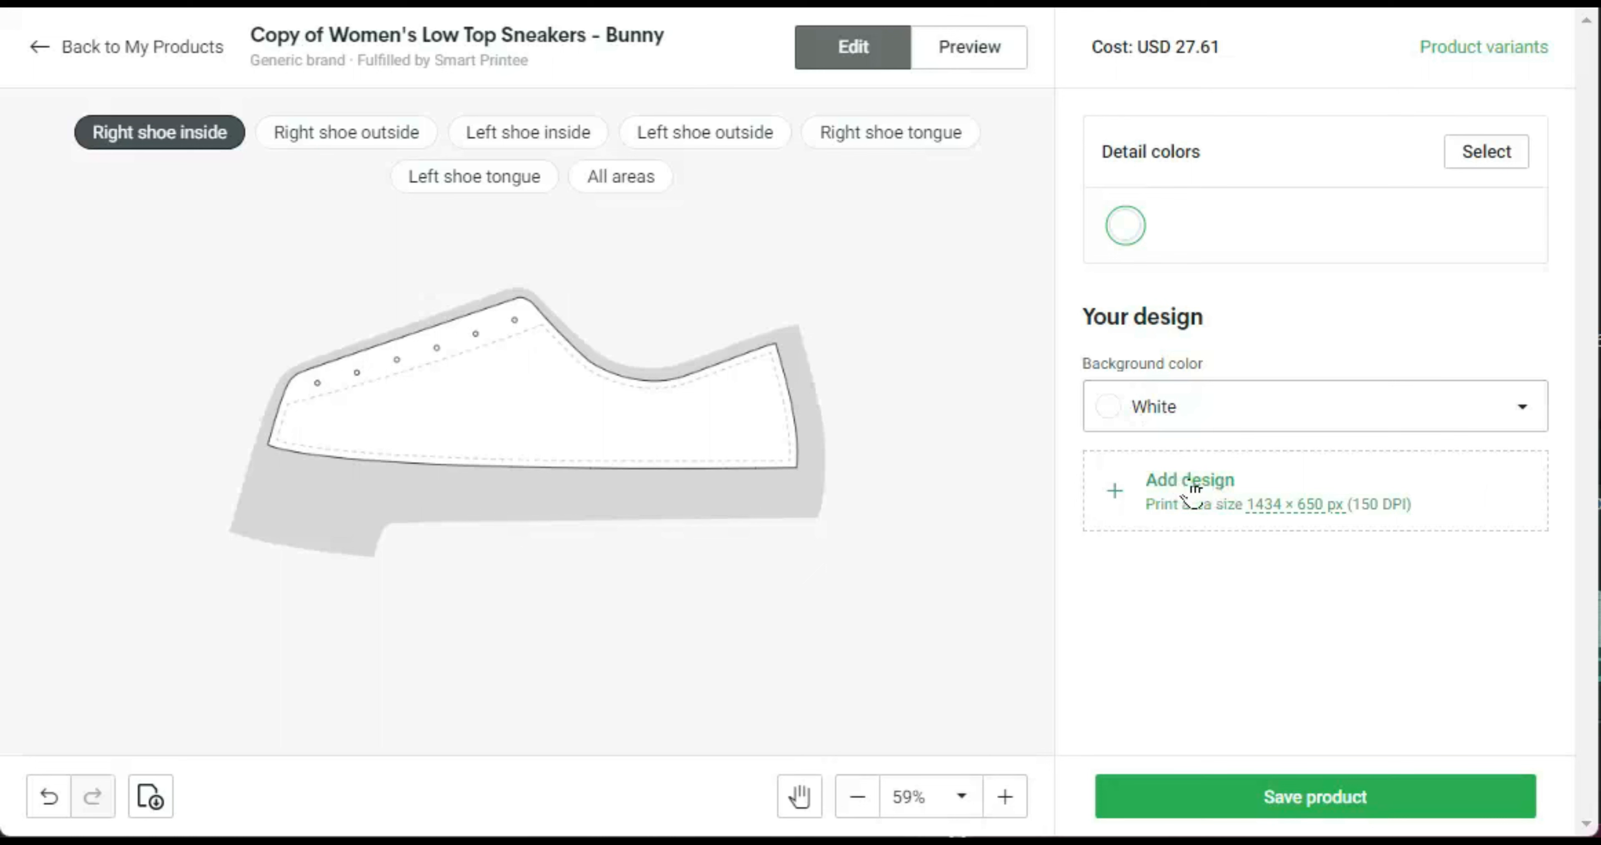
click(1200, 482)
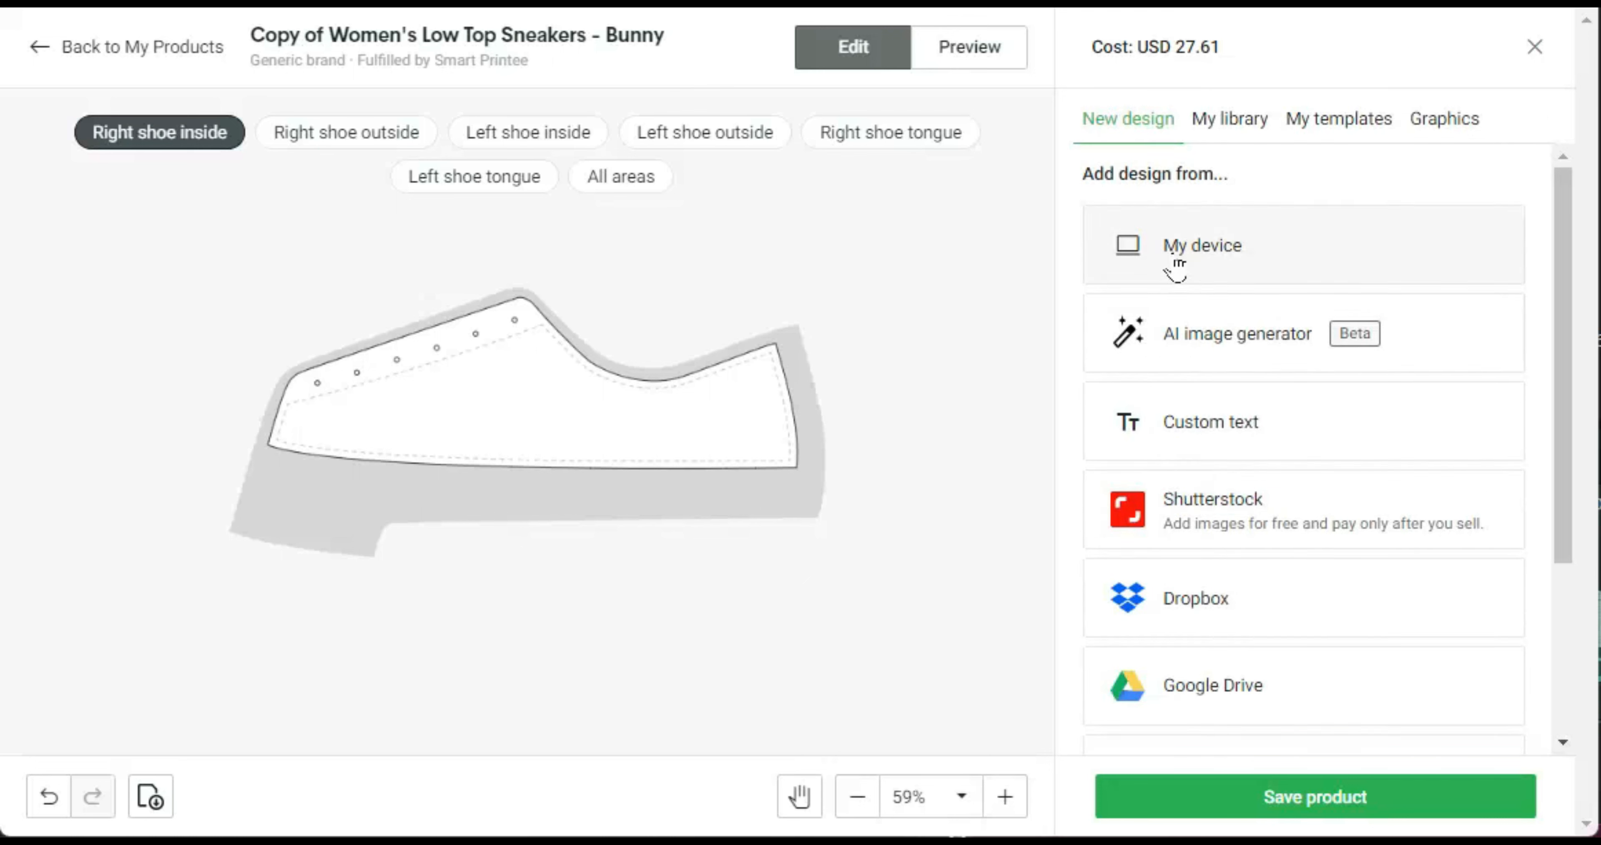
click(1174, 249)
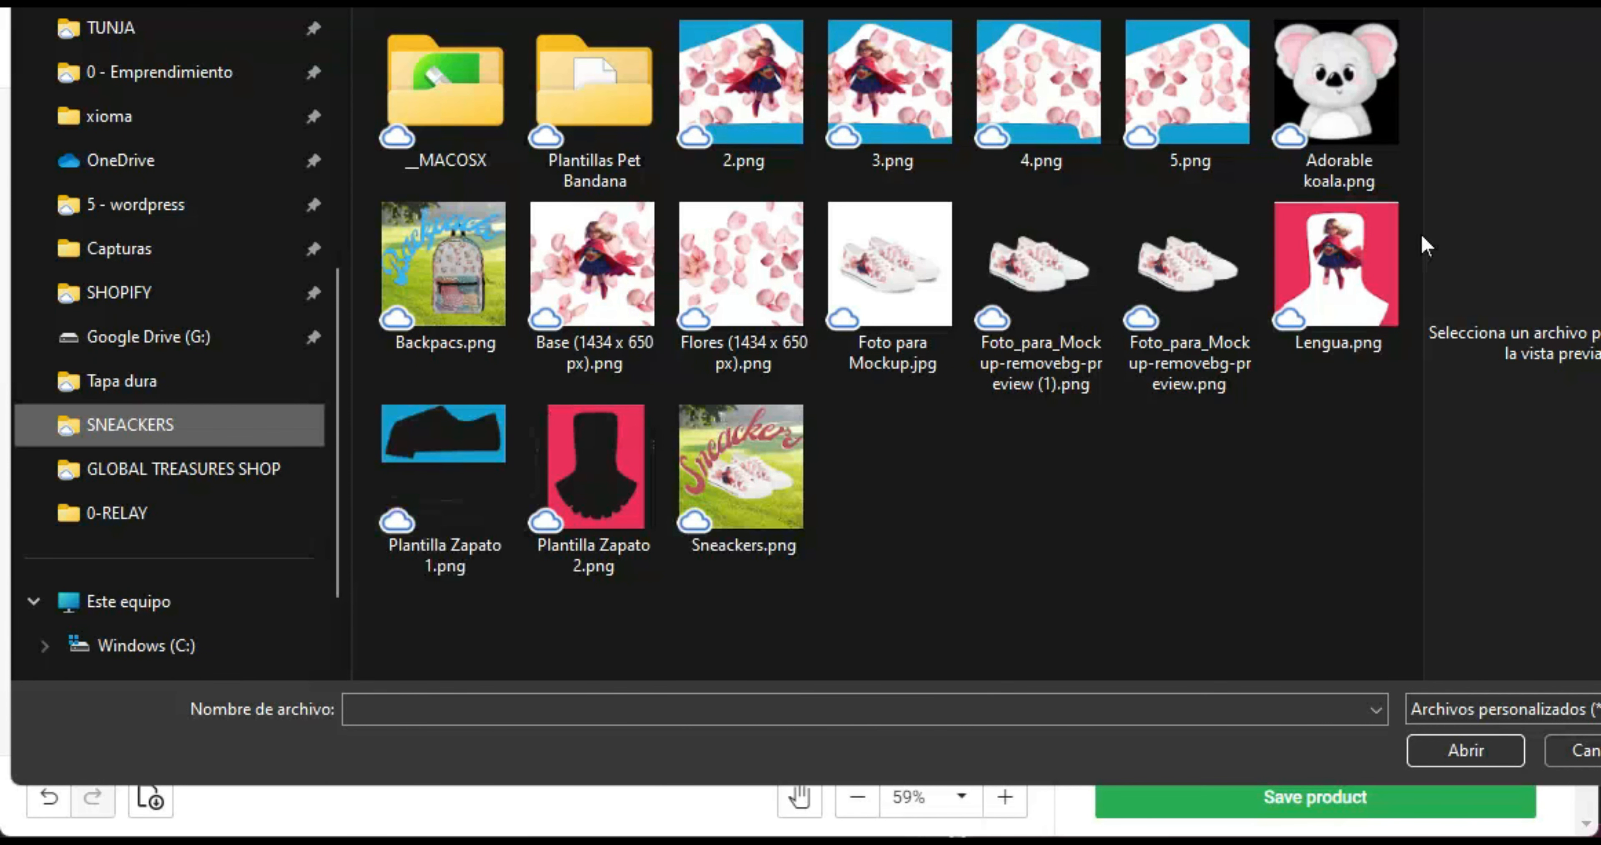
double_click(1338, 101)
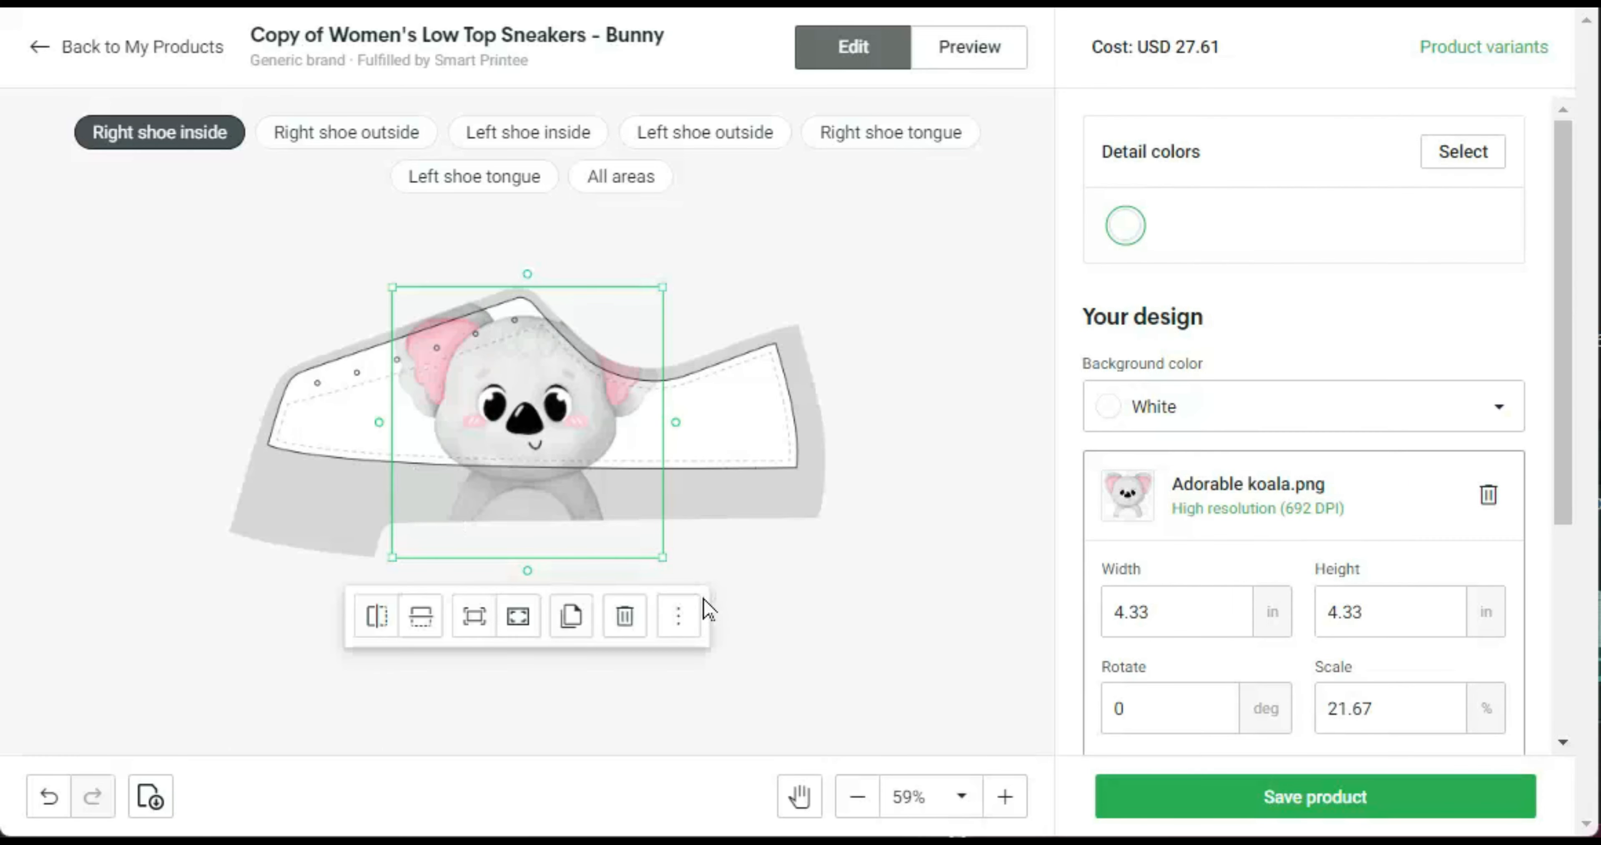
Shrink the koala image on the right shoe inside and set its scale to 6.5%
drag(665, 562, 474, 368)
drag(1562, 400, 1530, 518)
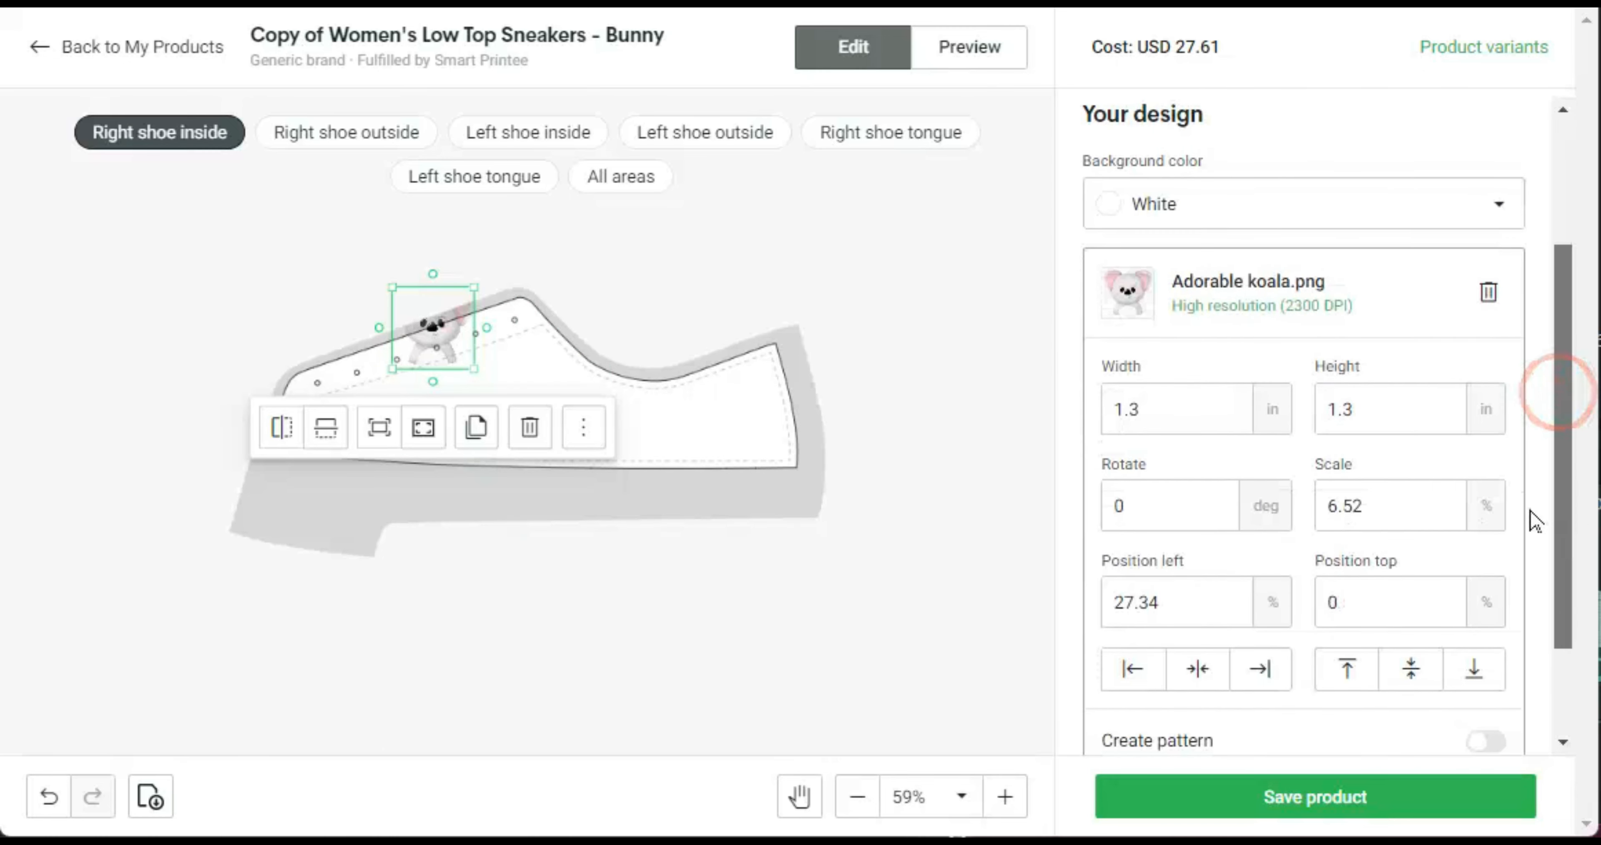
double_click(1387, 510)
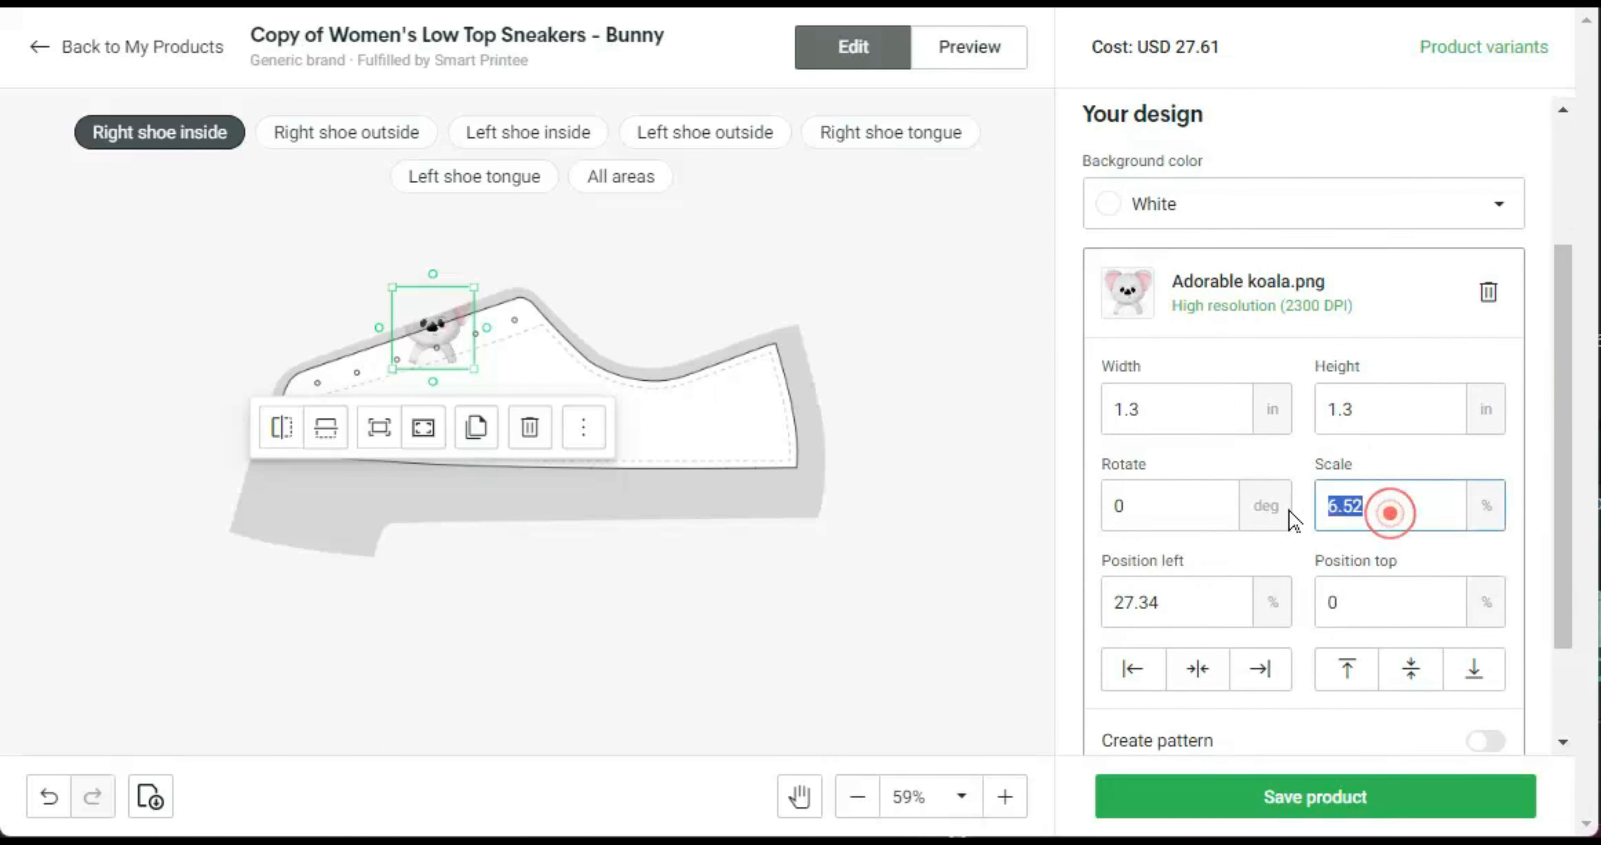
text(5)
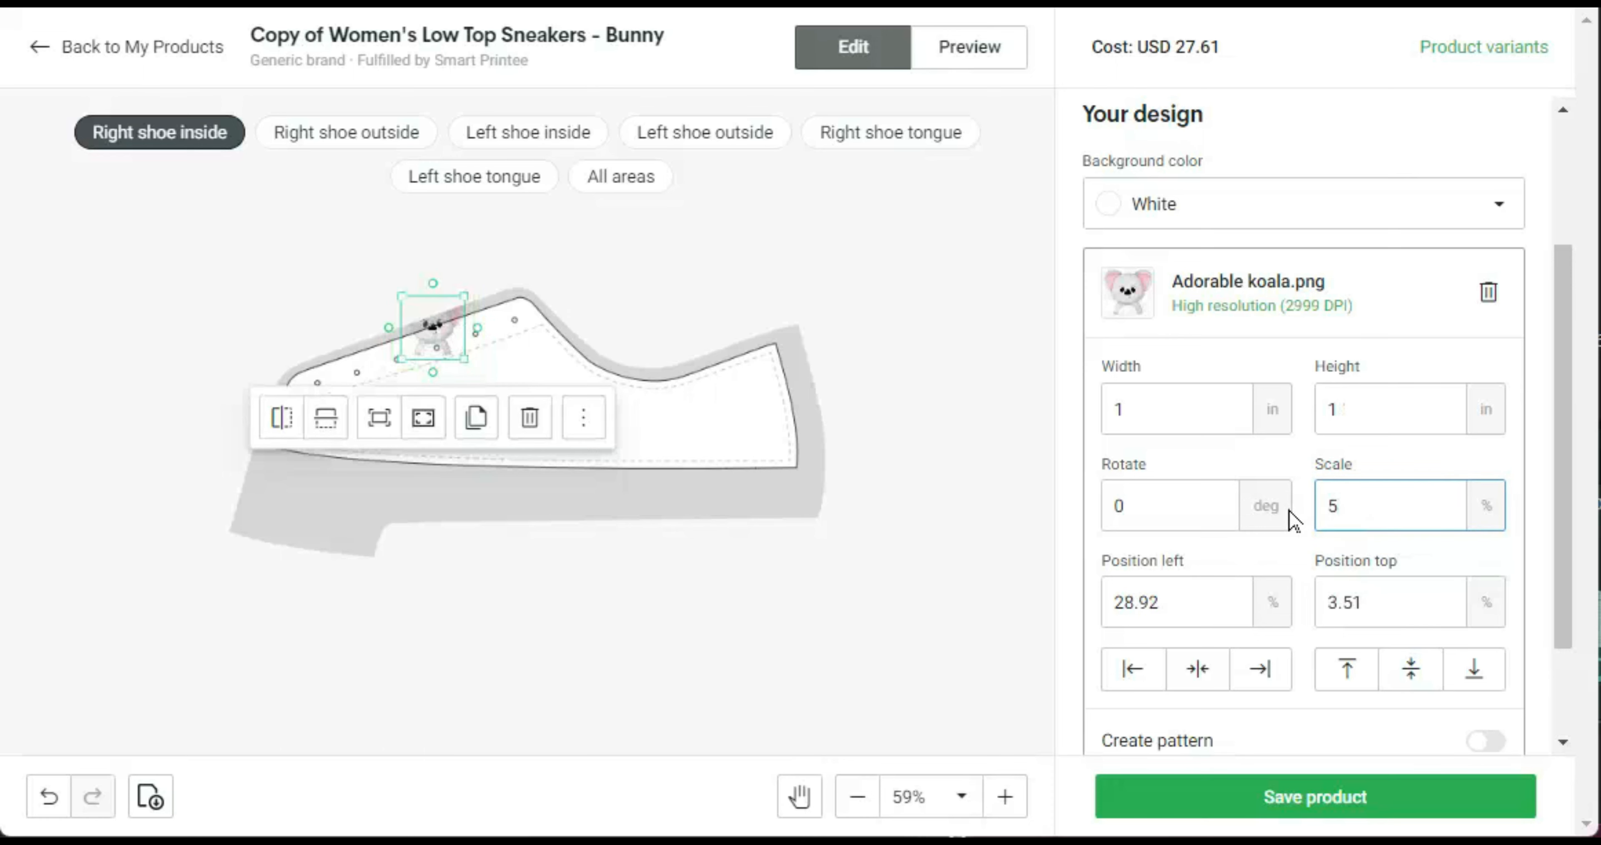
key(BackSpace)
text(6.5)
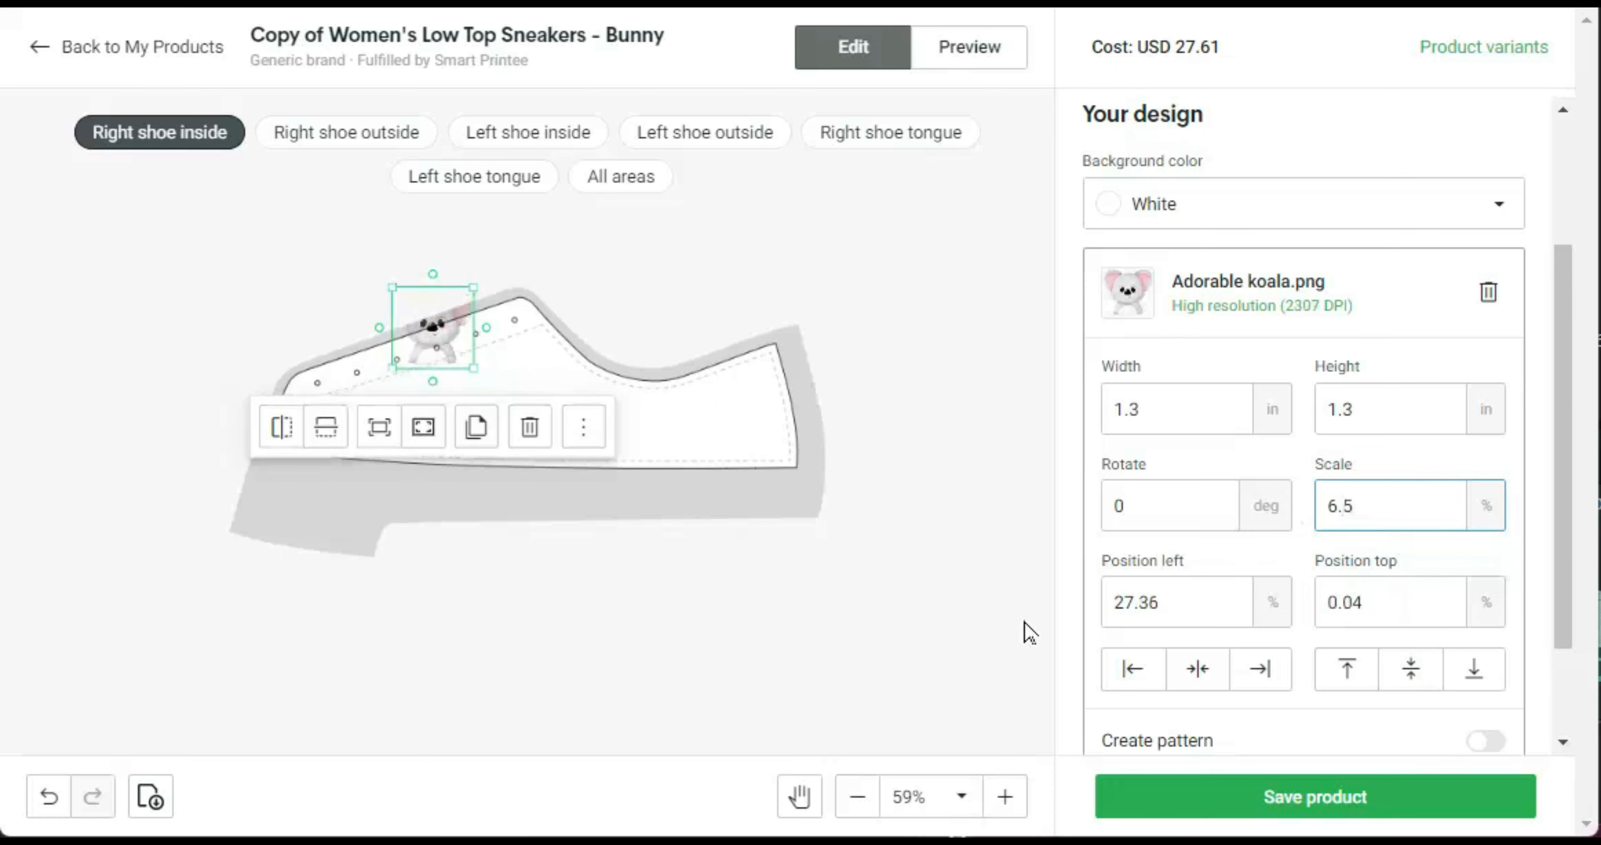
Turn the koala into a repeating pattern with a 45° angle and a 50% horizontal offset
scroll(1561, 465, down, 3)
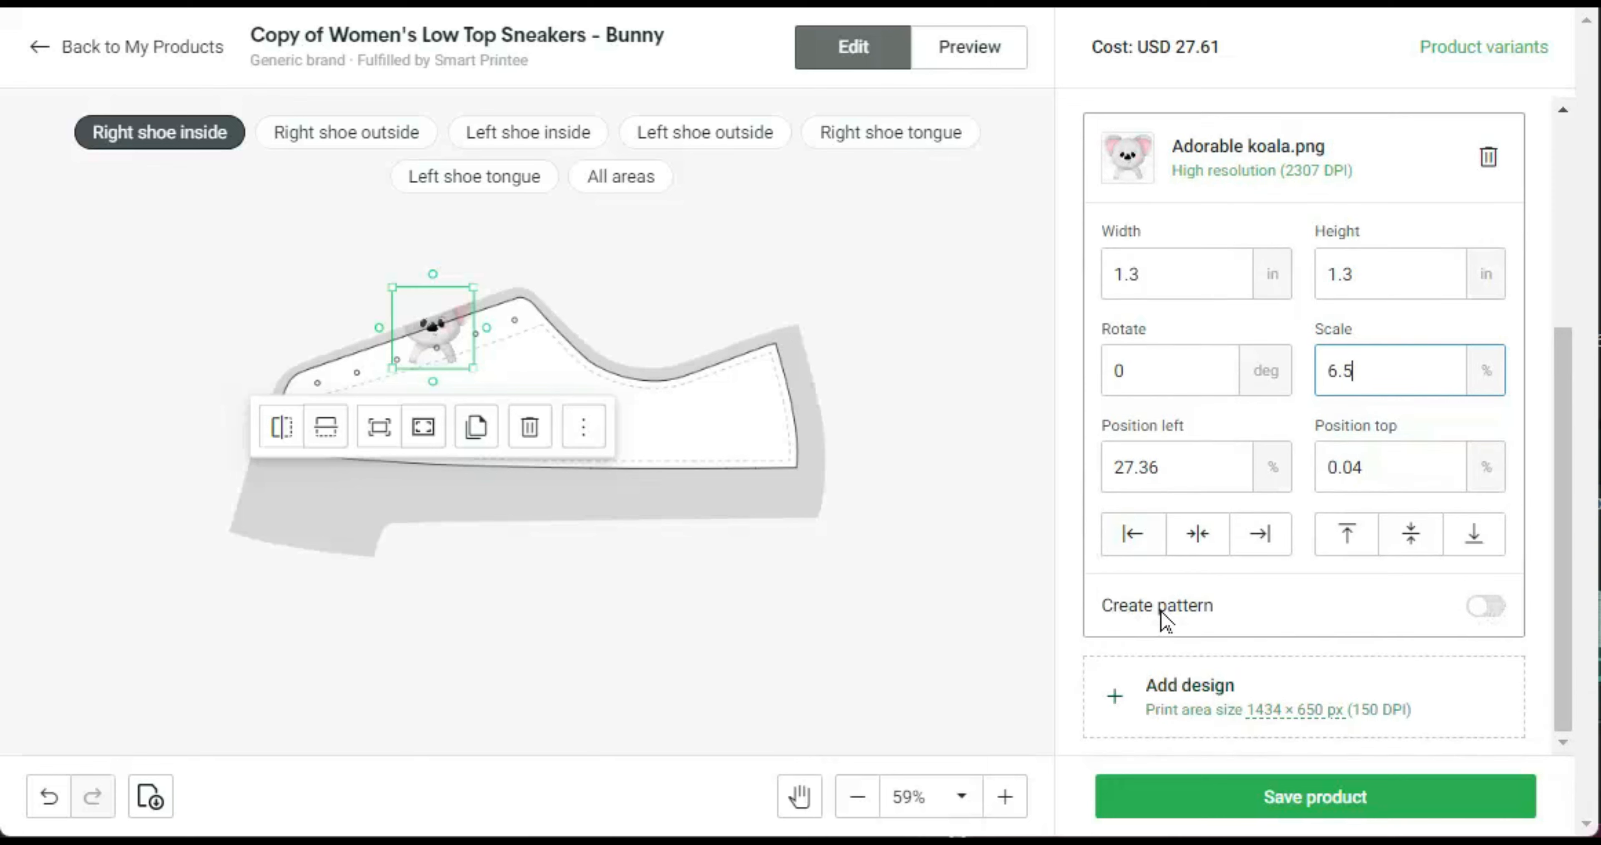
click(1486, 606)
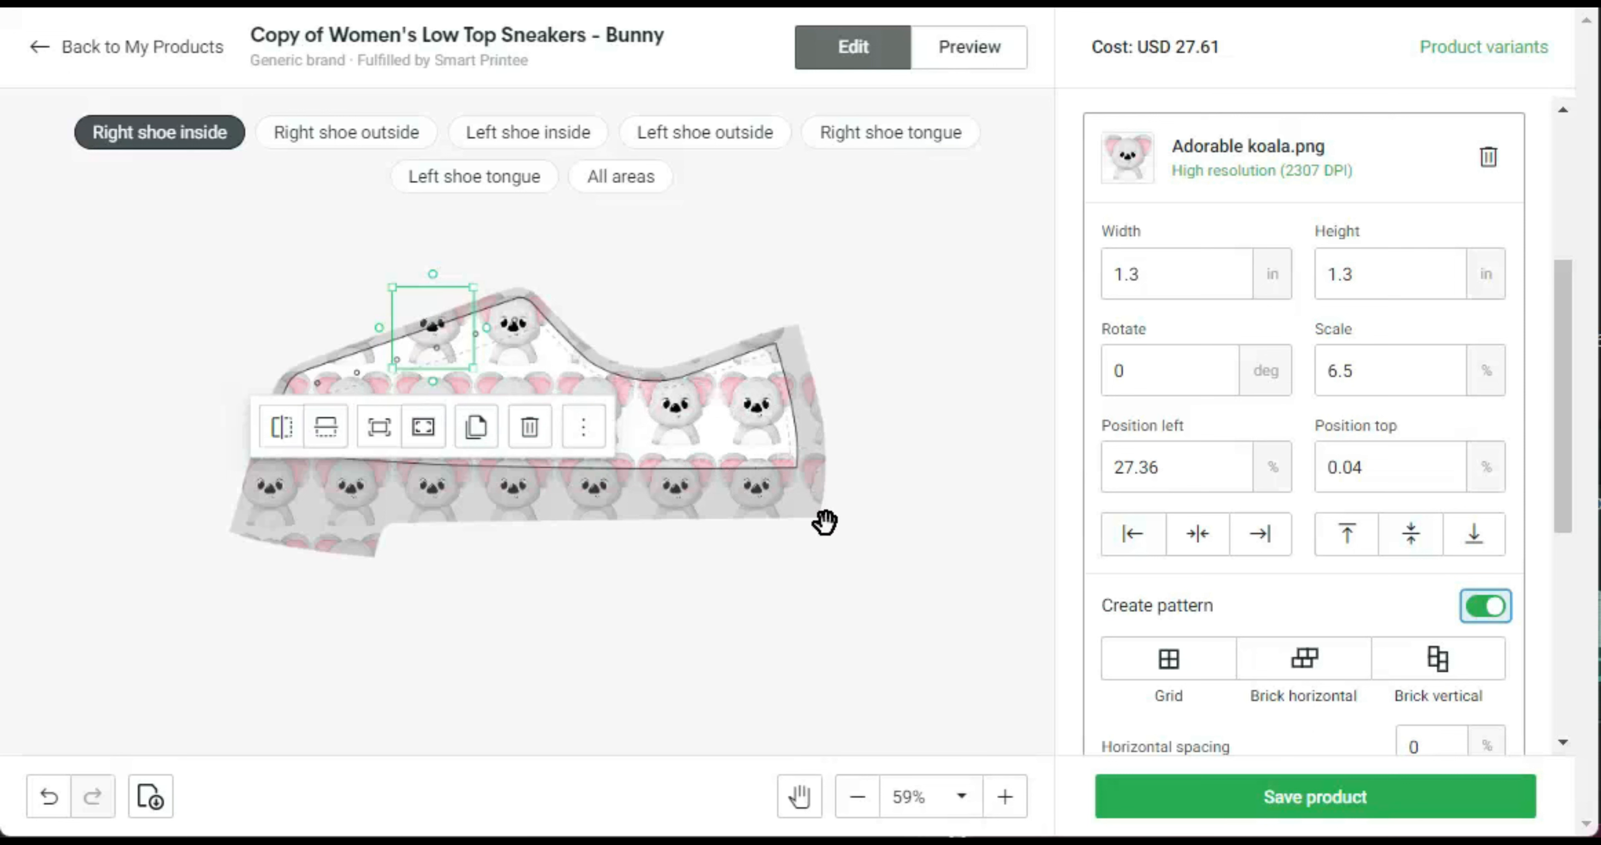
scroll(1559, 506, down, 8)
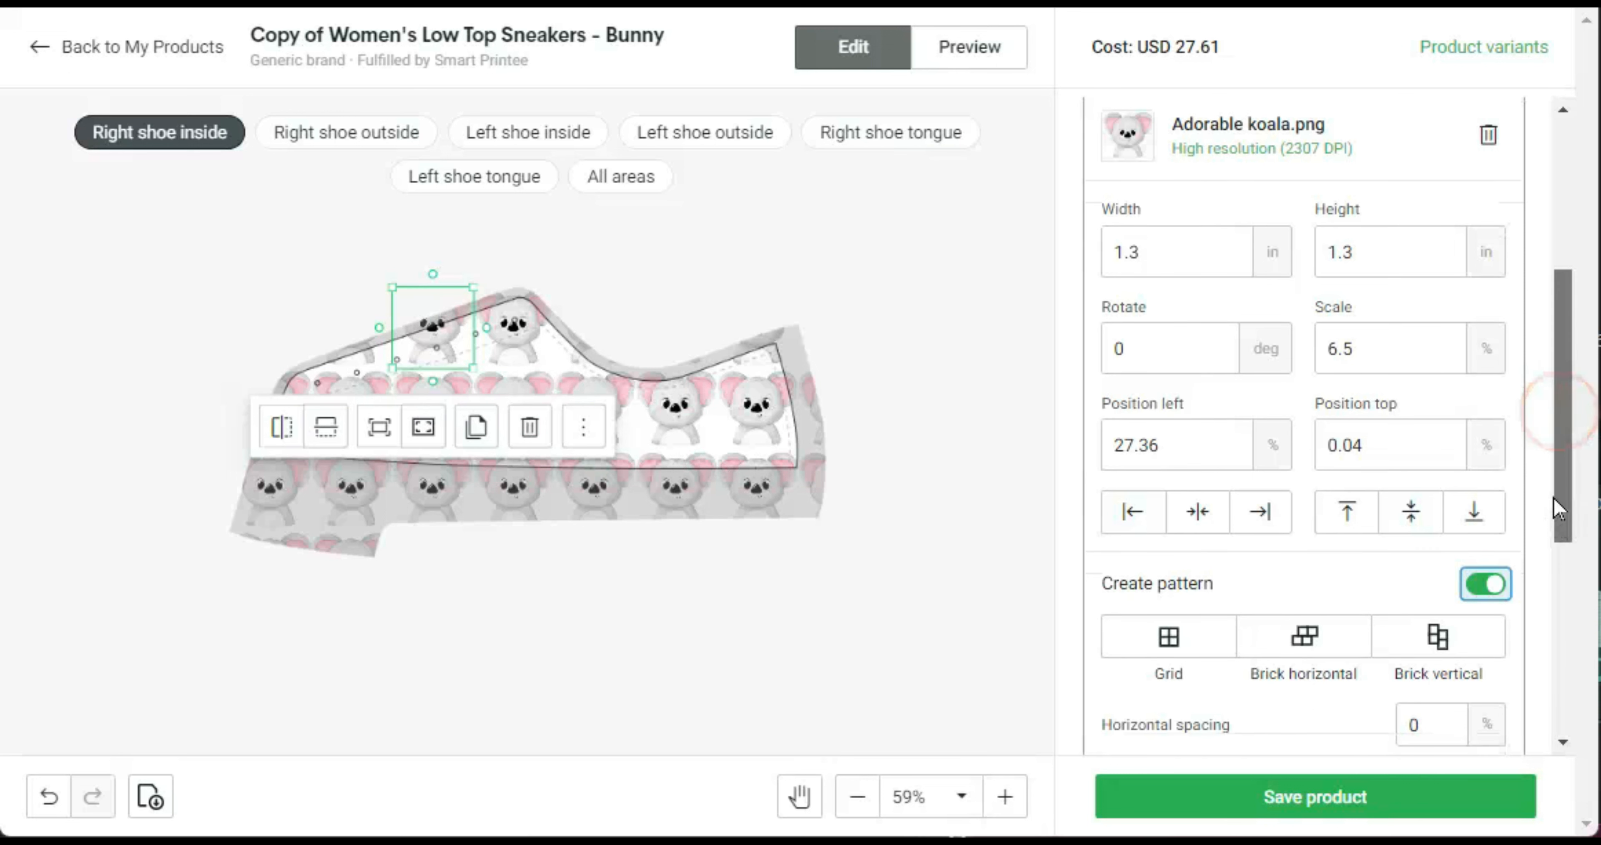
drag(1119, 514, 1160, 521)
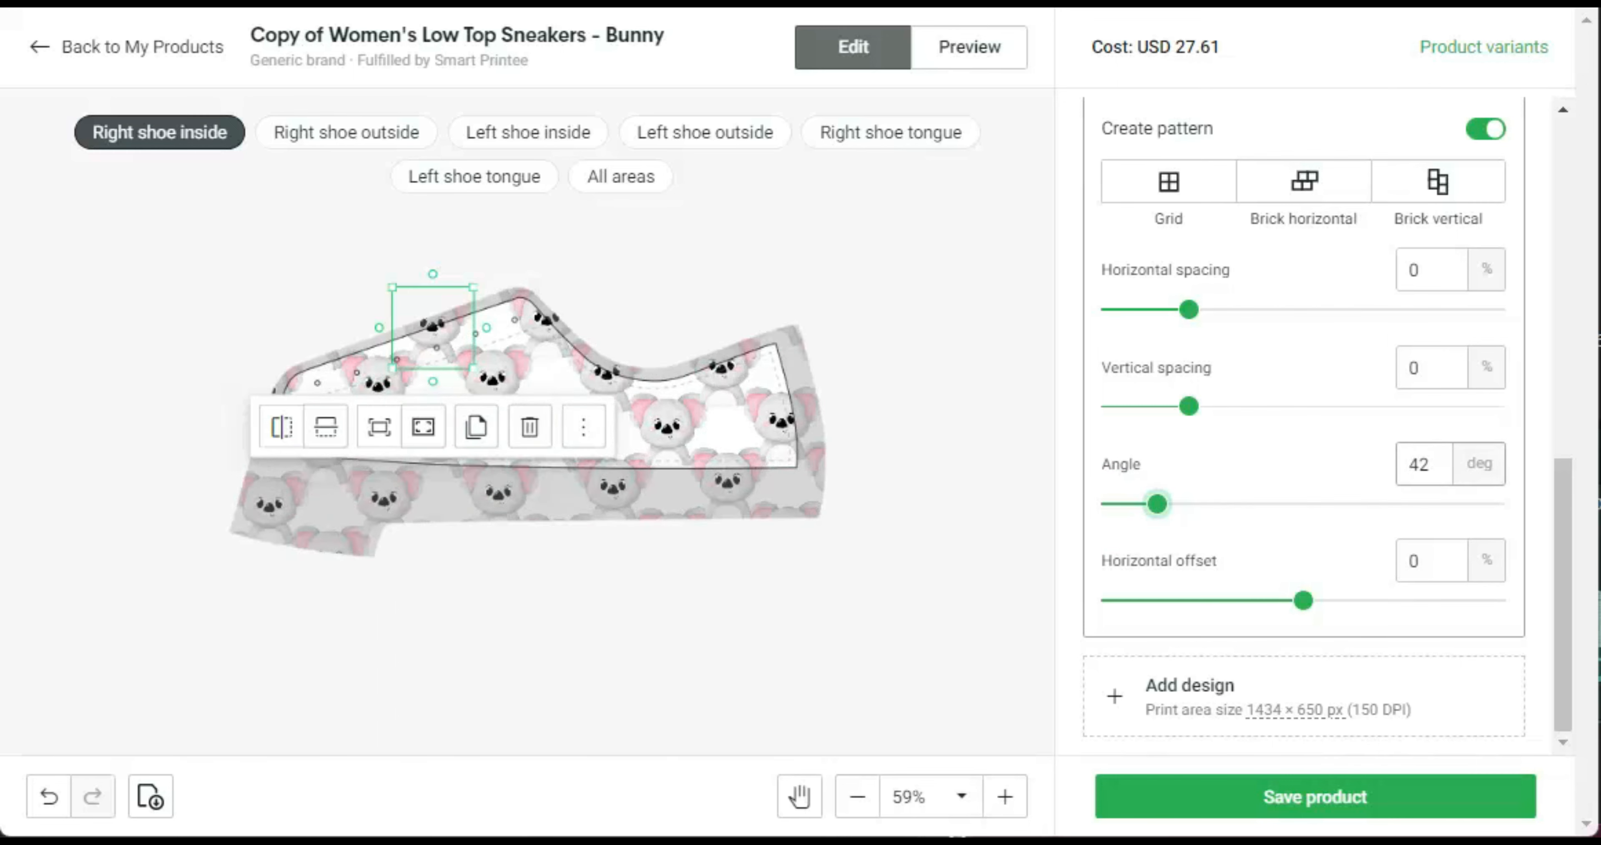
double_click(1424, 464)
text(45)
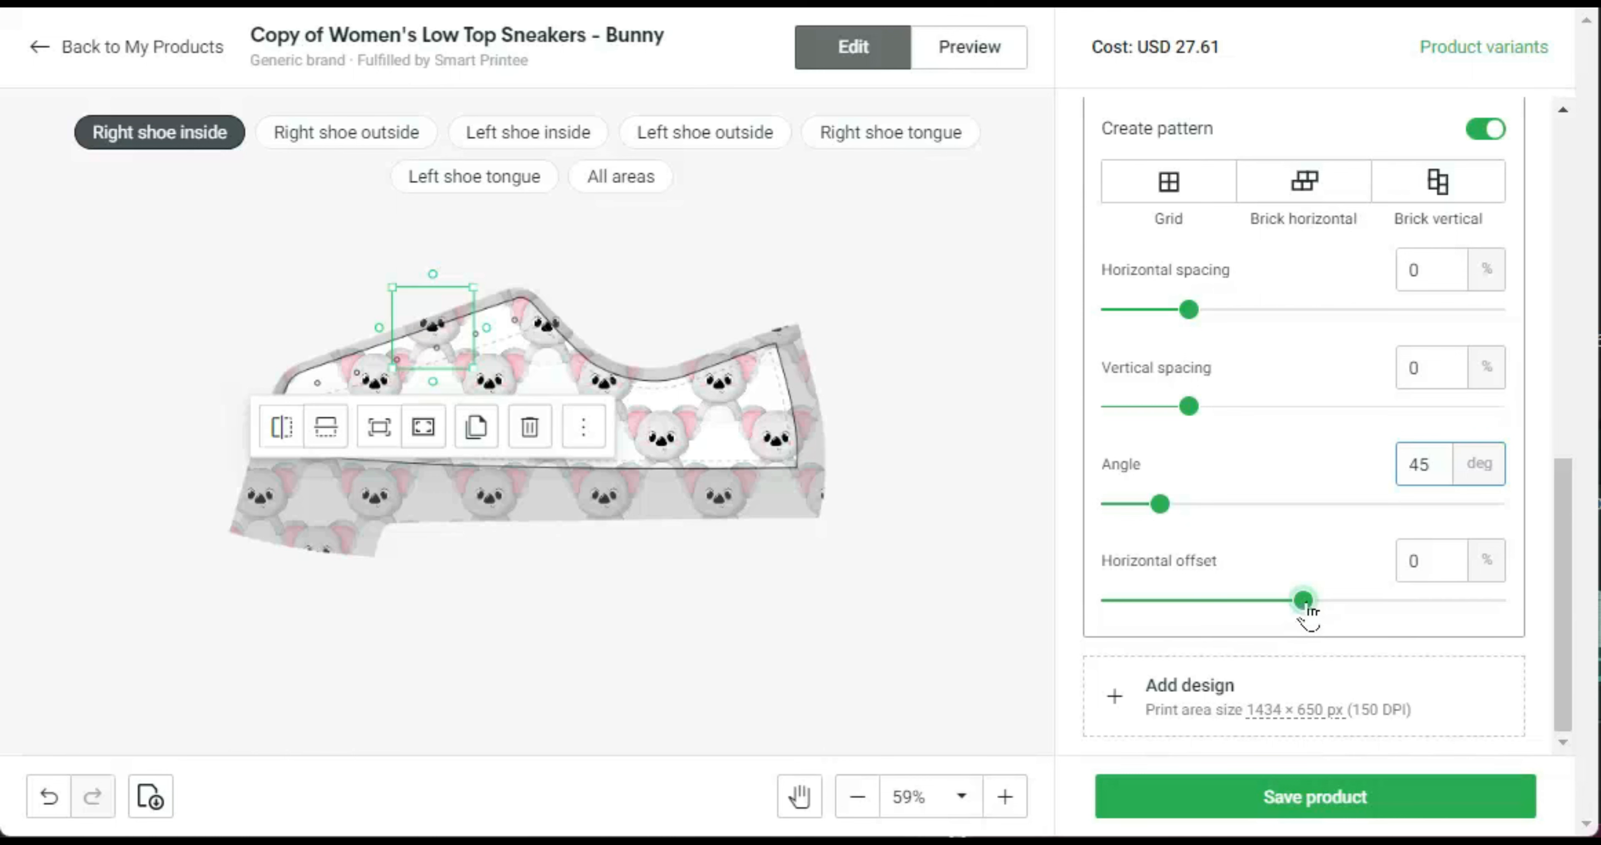
drag(1304, 600, 1563, 605)
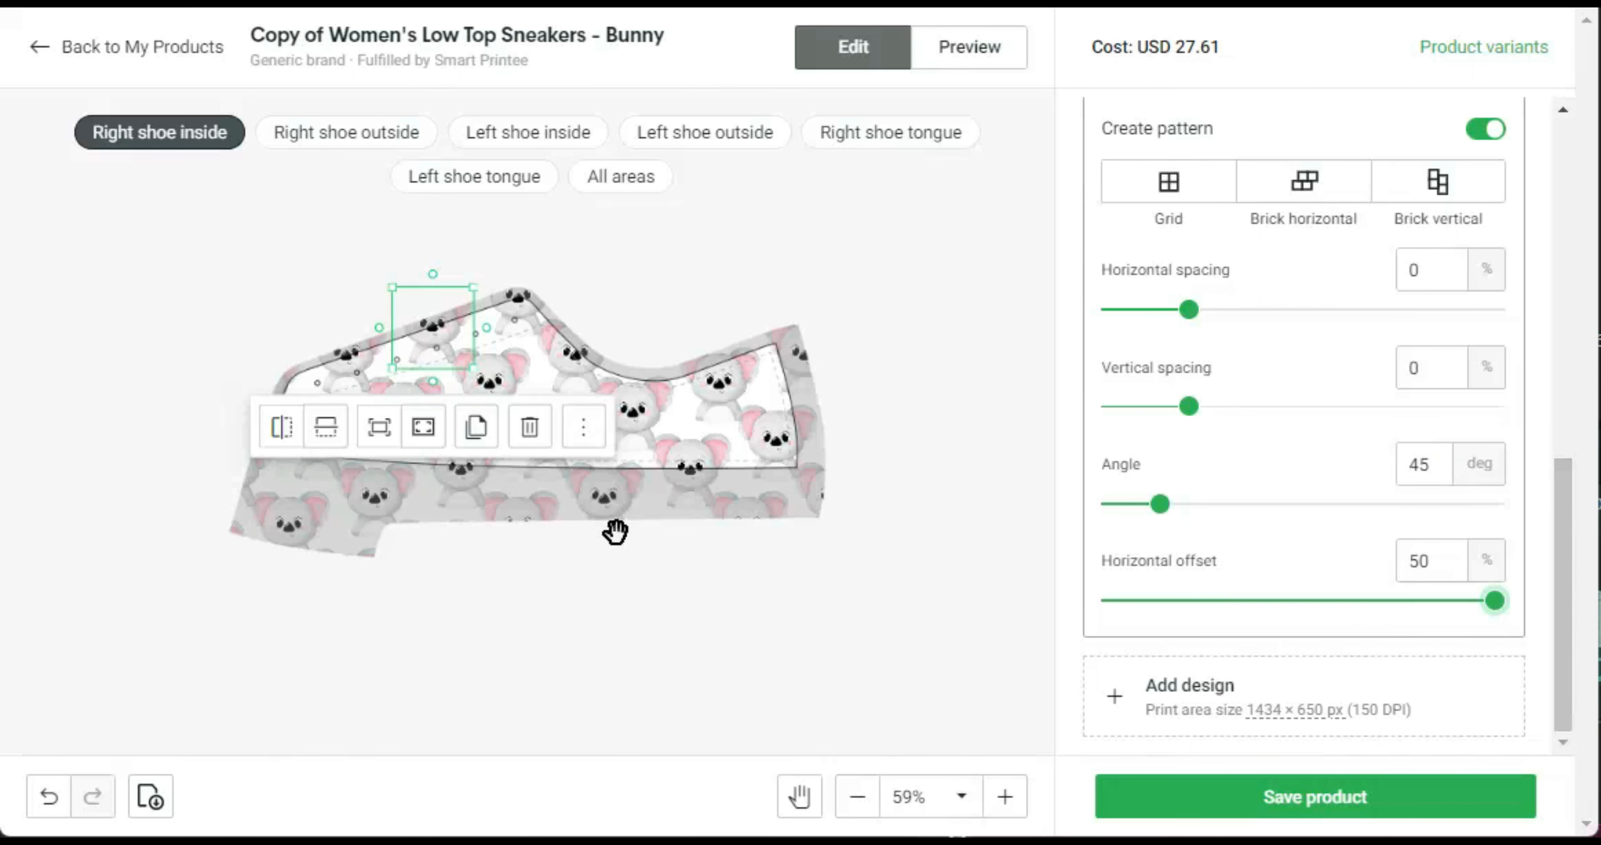
click(560, 614)
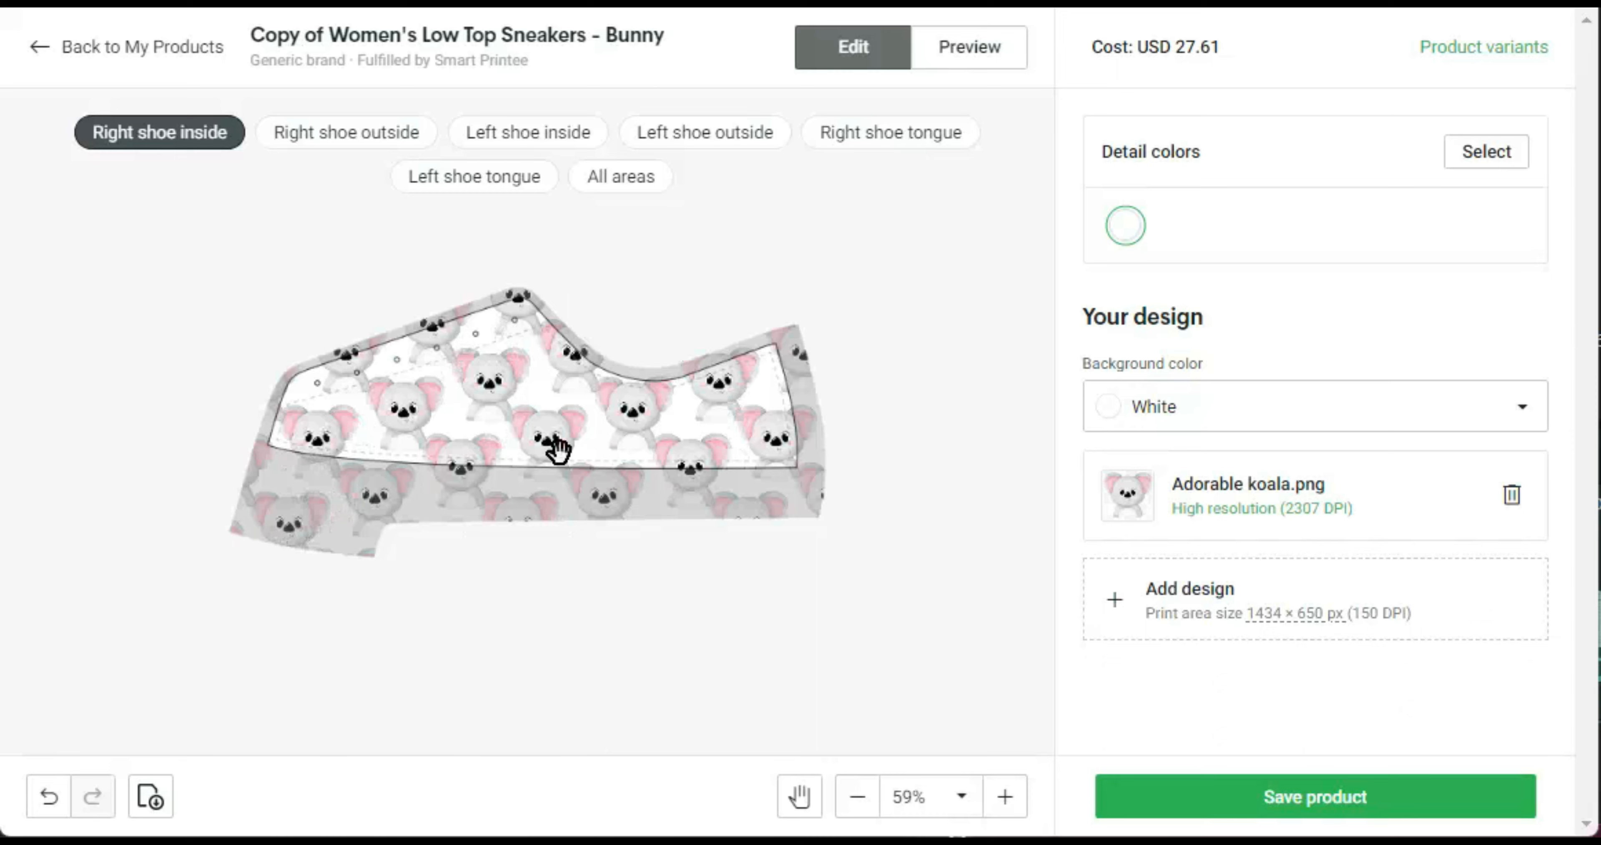
Reduce the size of the koala pattern's tile, setting its scale to 3.5%
click(509, 382)
drag(494, 369, 437, 329)
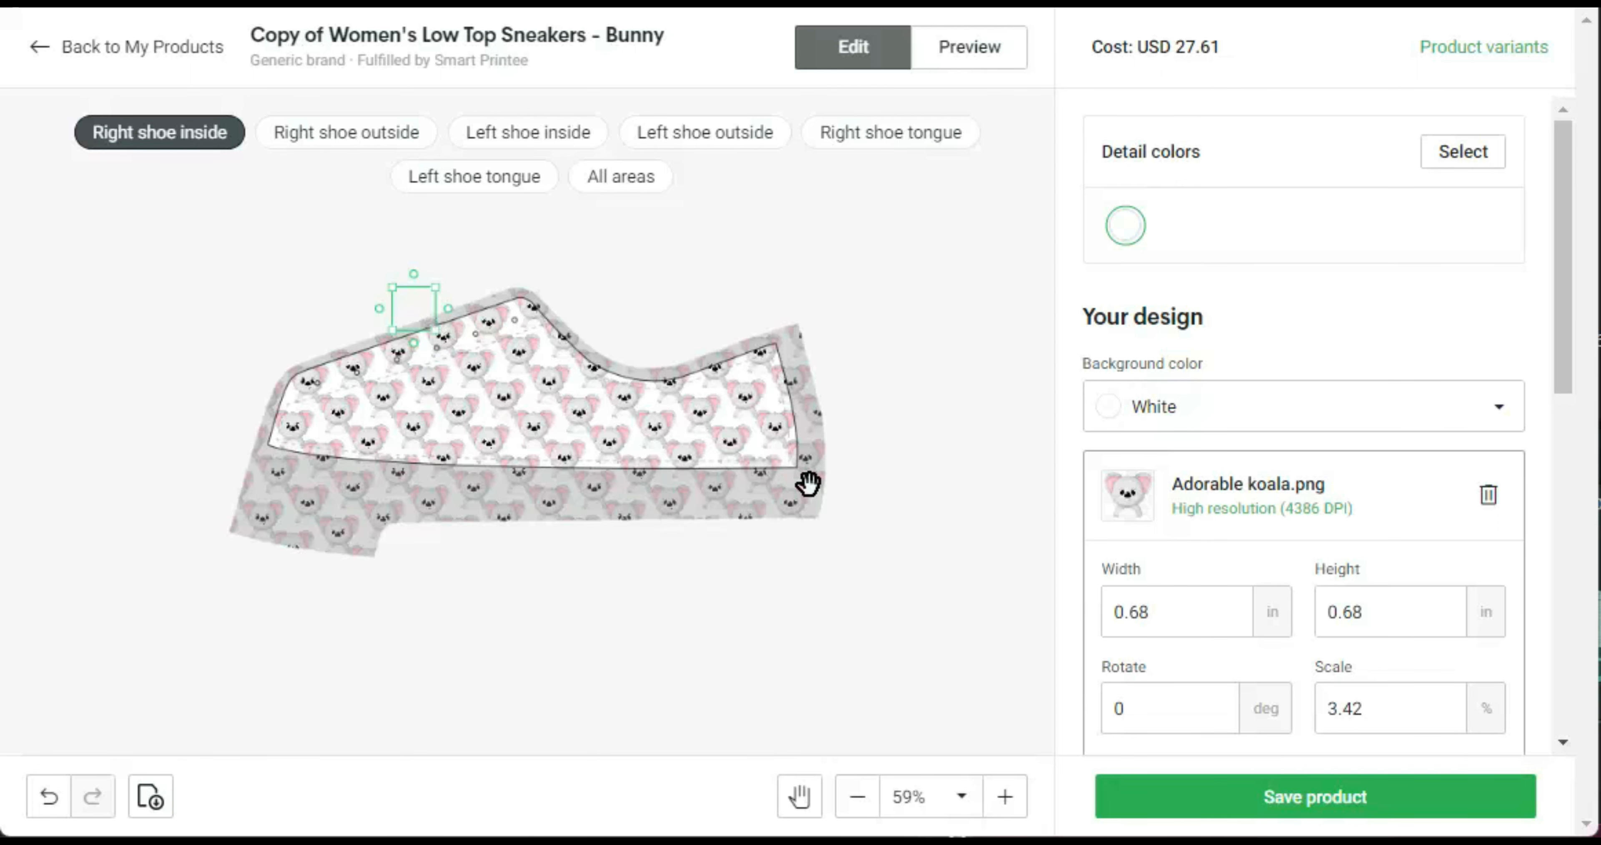
double_click(1410, 699)
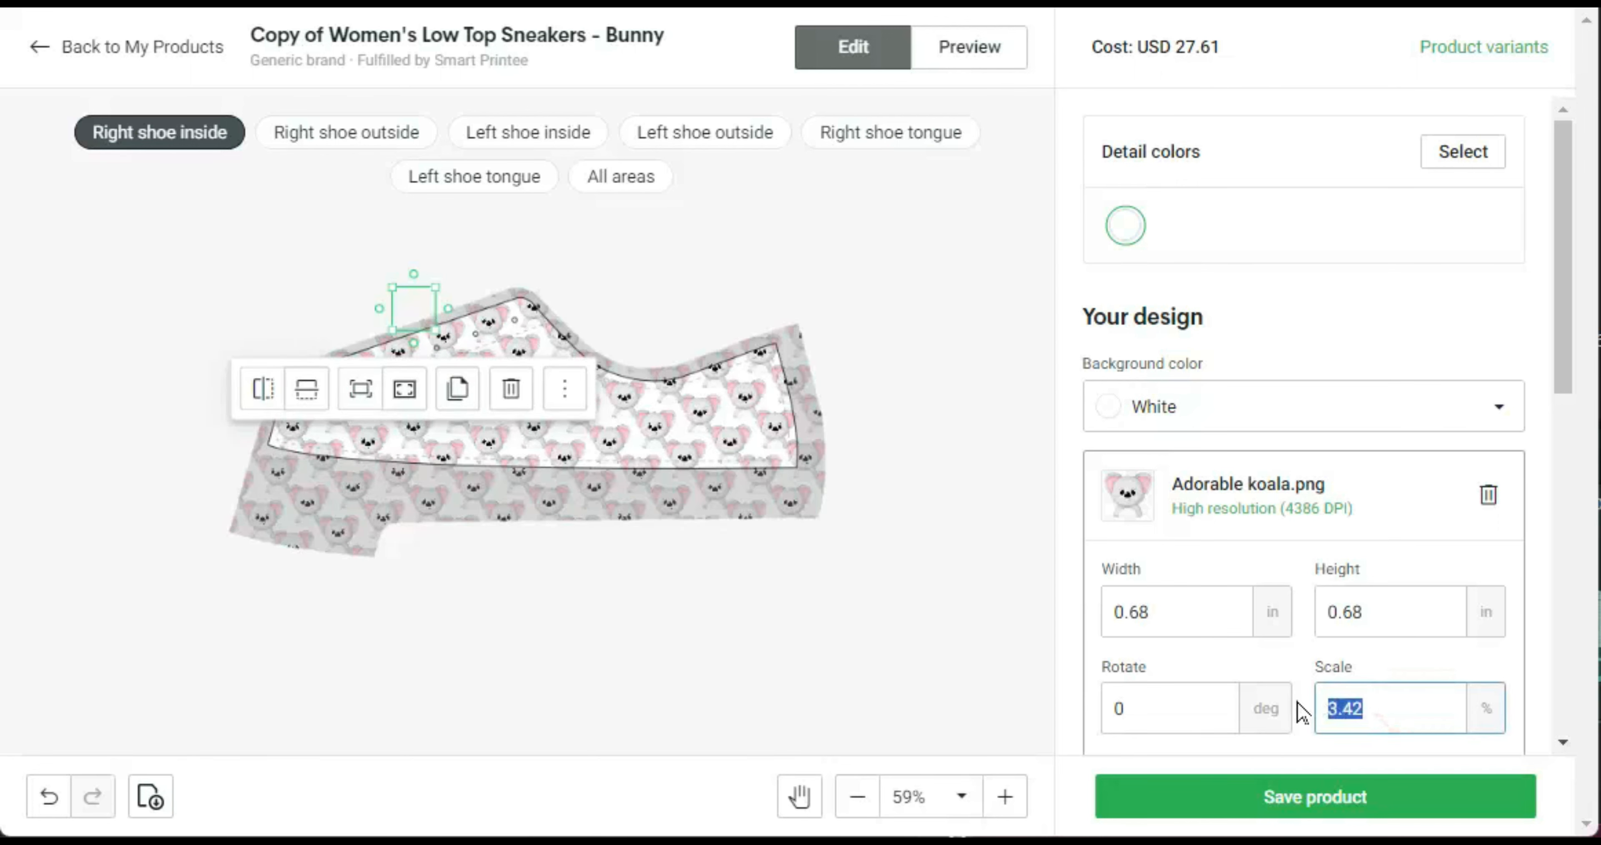
text(3.5)
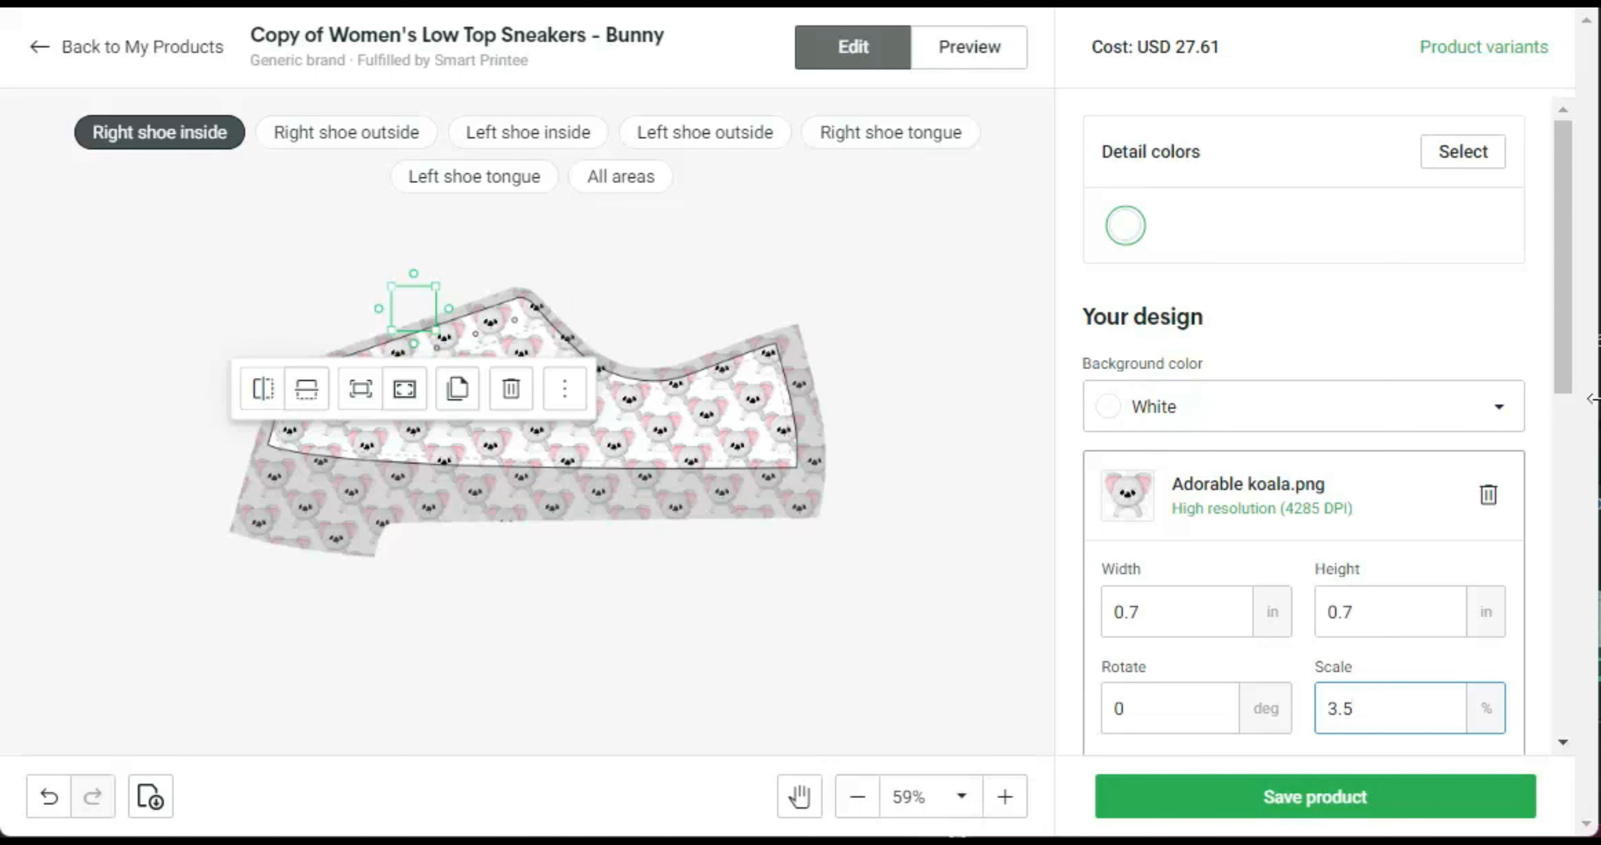
drag(1560, 380, 1568, 676)
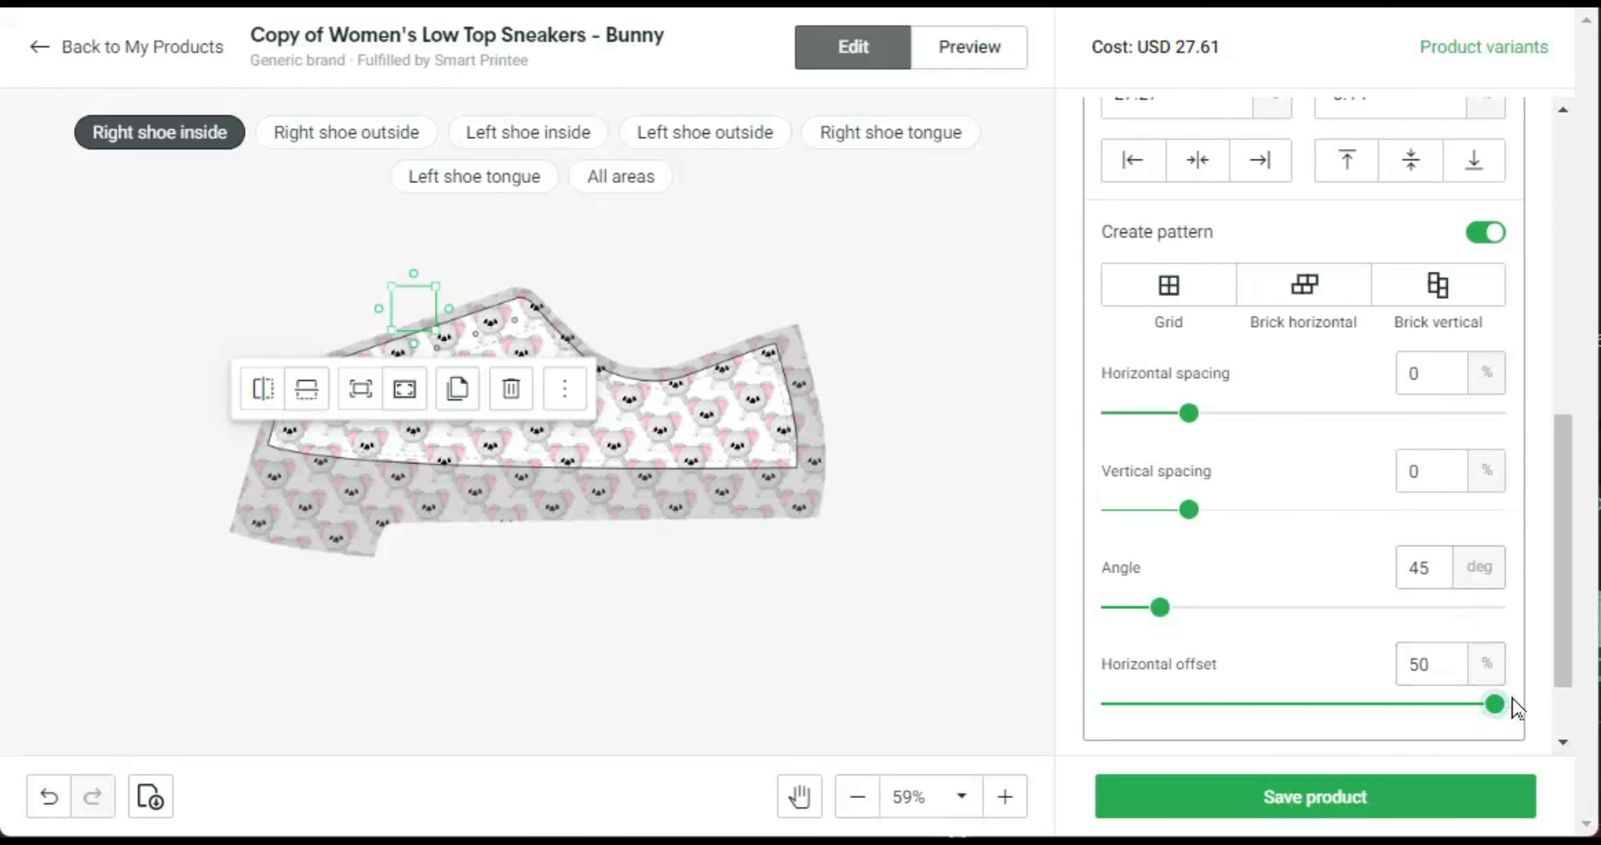
Add Adorable koala.png from the library to the right shoe outside and set its scale to 3.5%
click(310, 136)
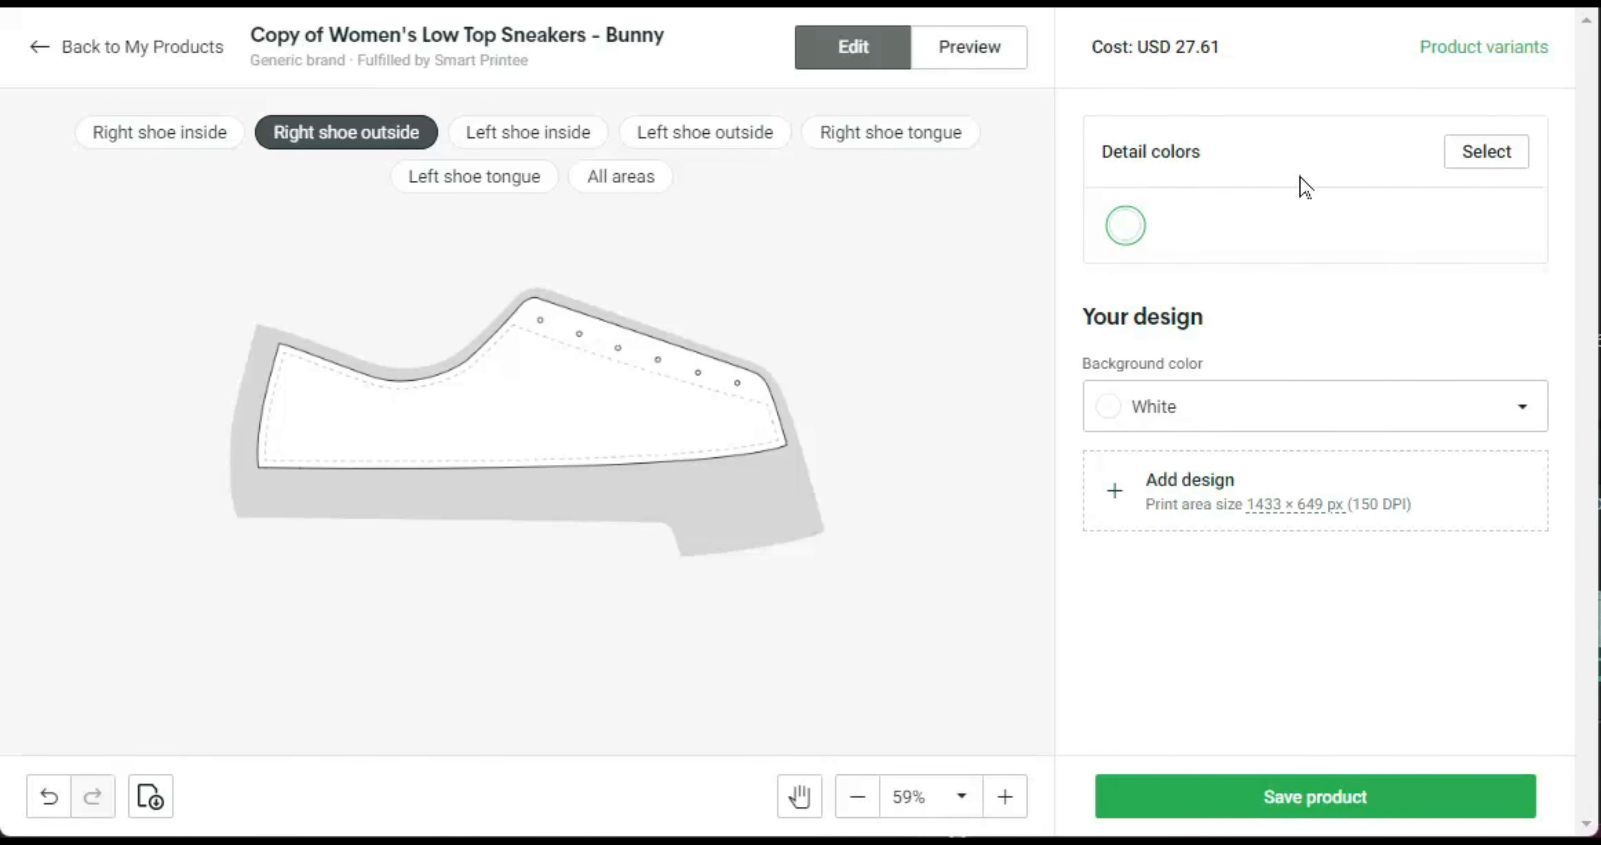
click(1202, 481)
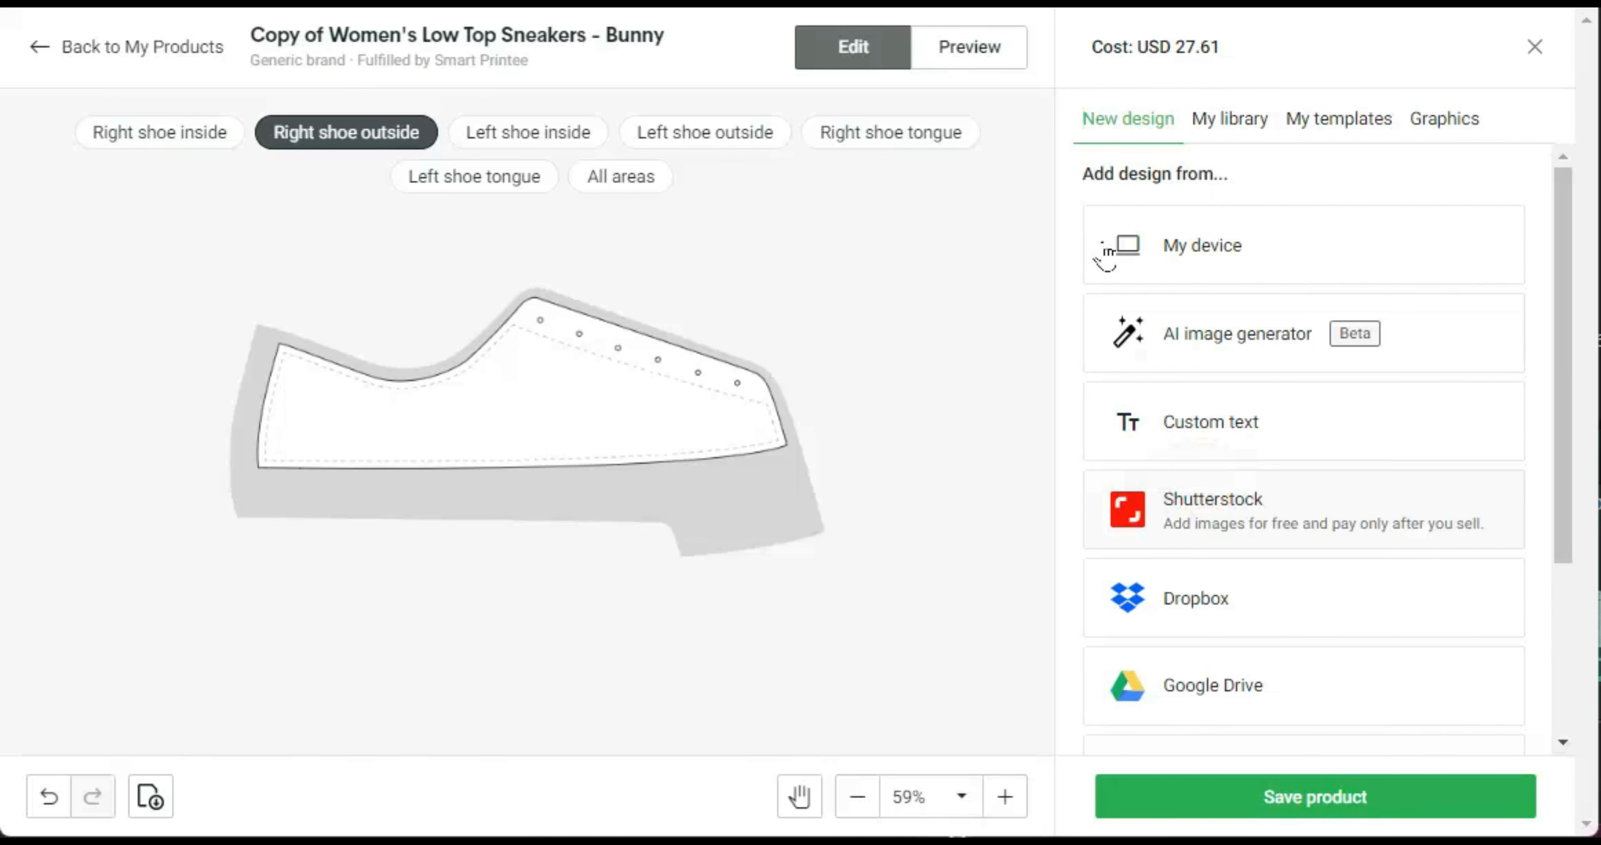
click(1246, 127)
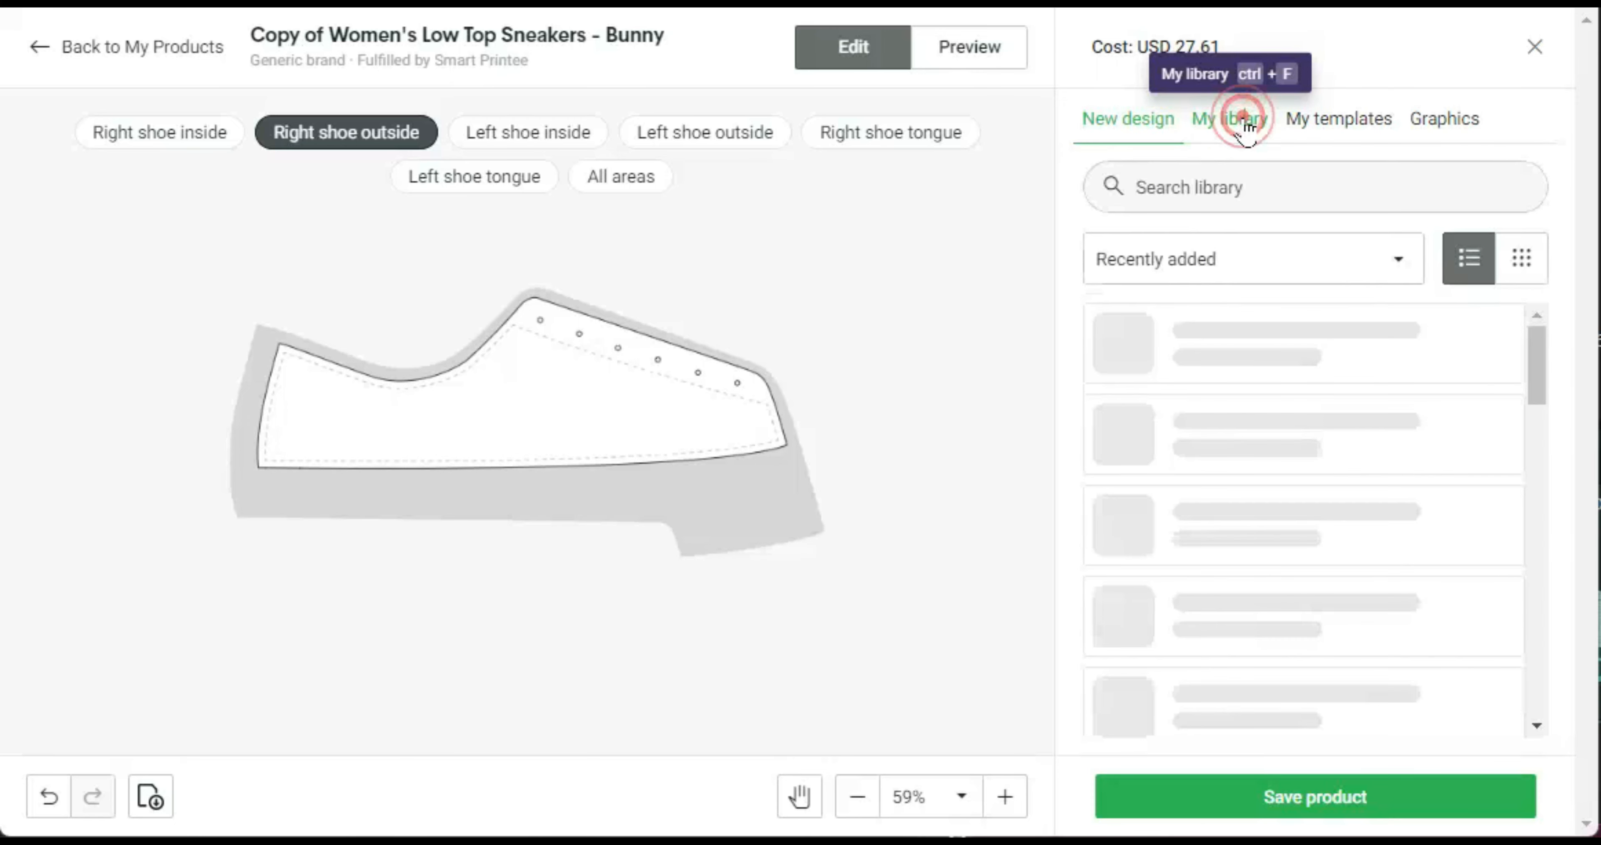
click(1122, 347)
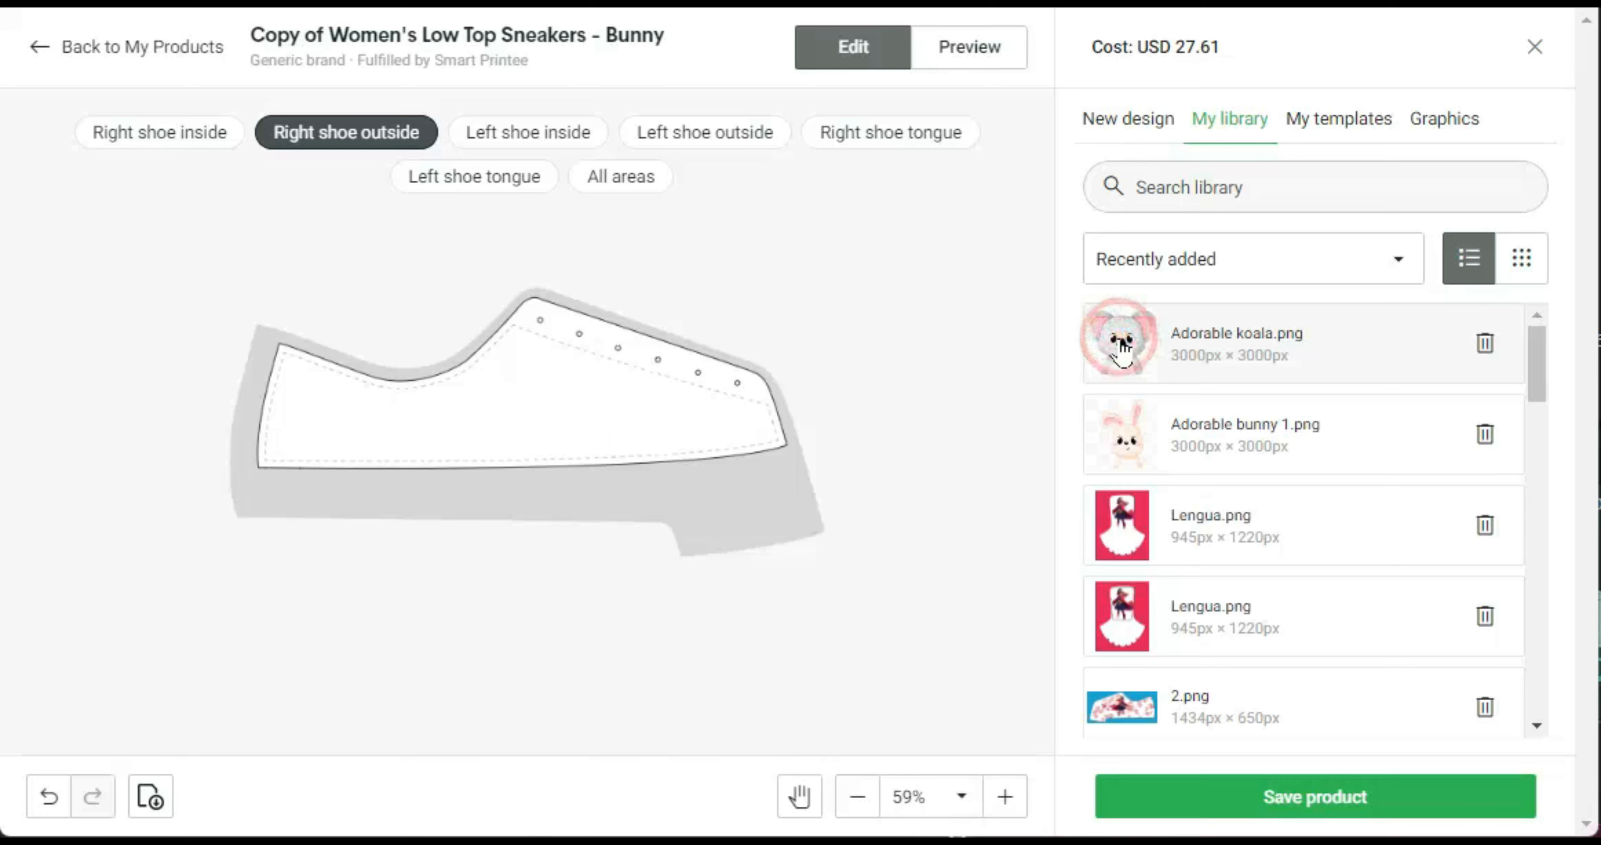
double_click(1403, 708)
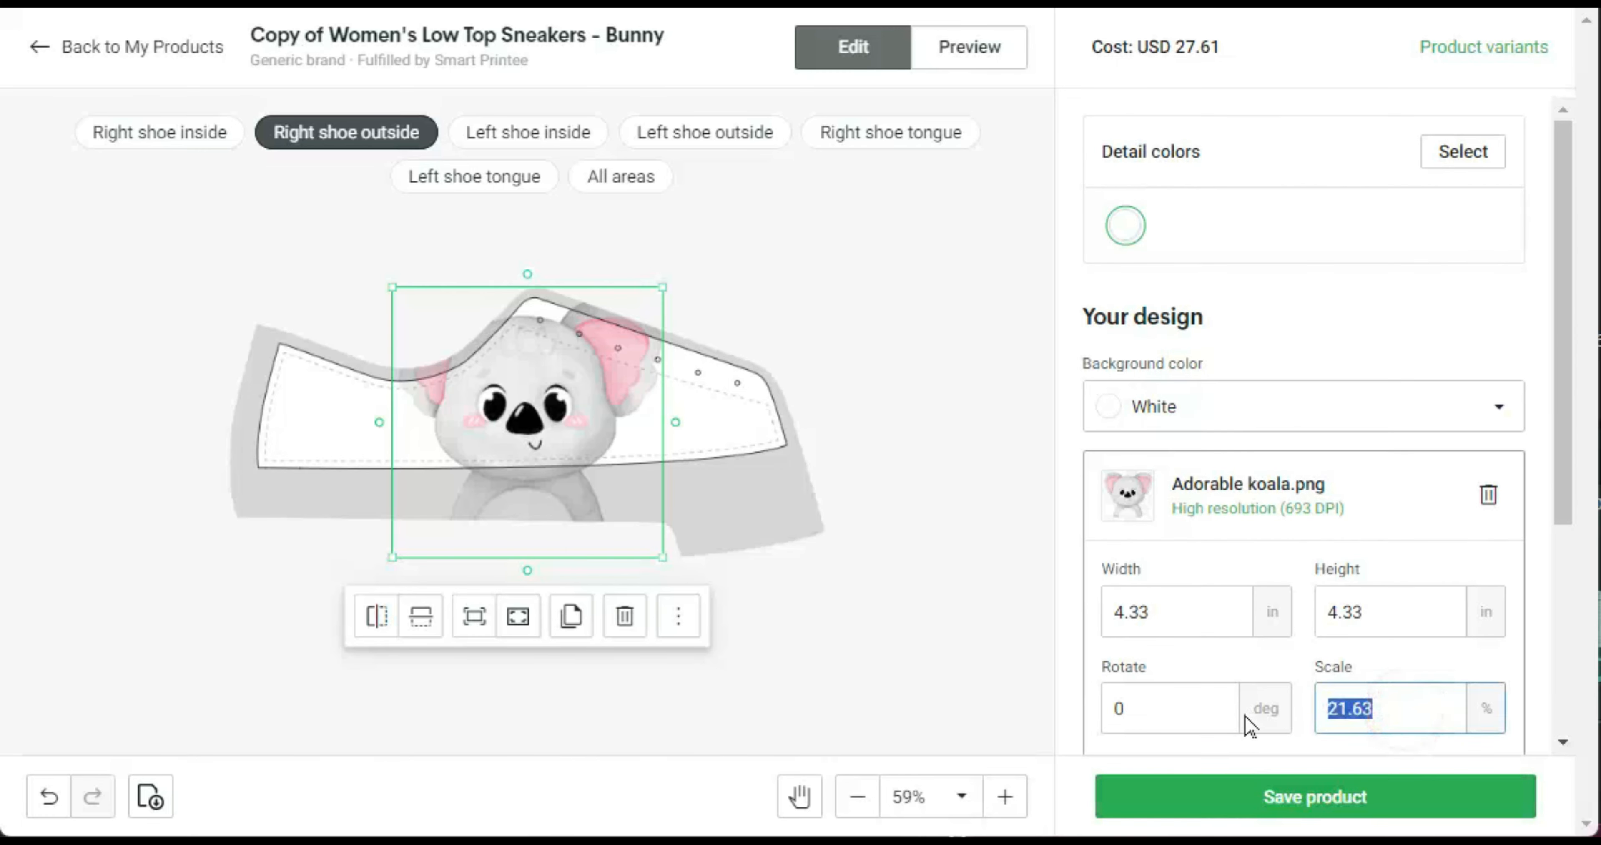
text(3.5)
Turn the koala on the right shoe outside into a repeating pattern with a 45° angle and a 50% horizontal offset
drag(1562, 457, 1584, 674)
click(1486, 608)
scroll(1551, 488, down, 8)
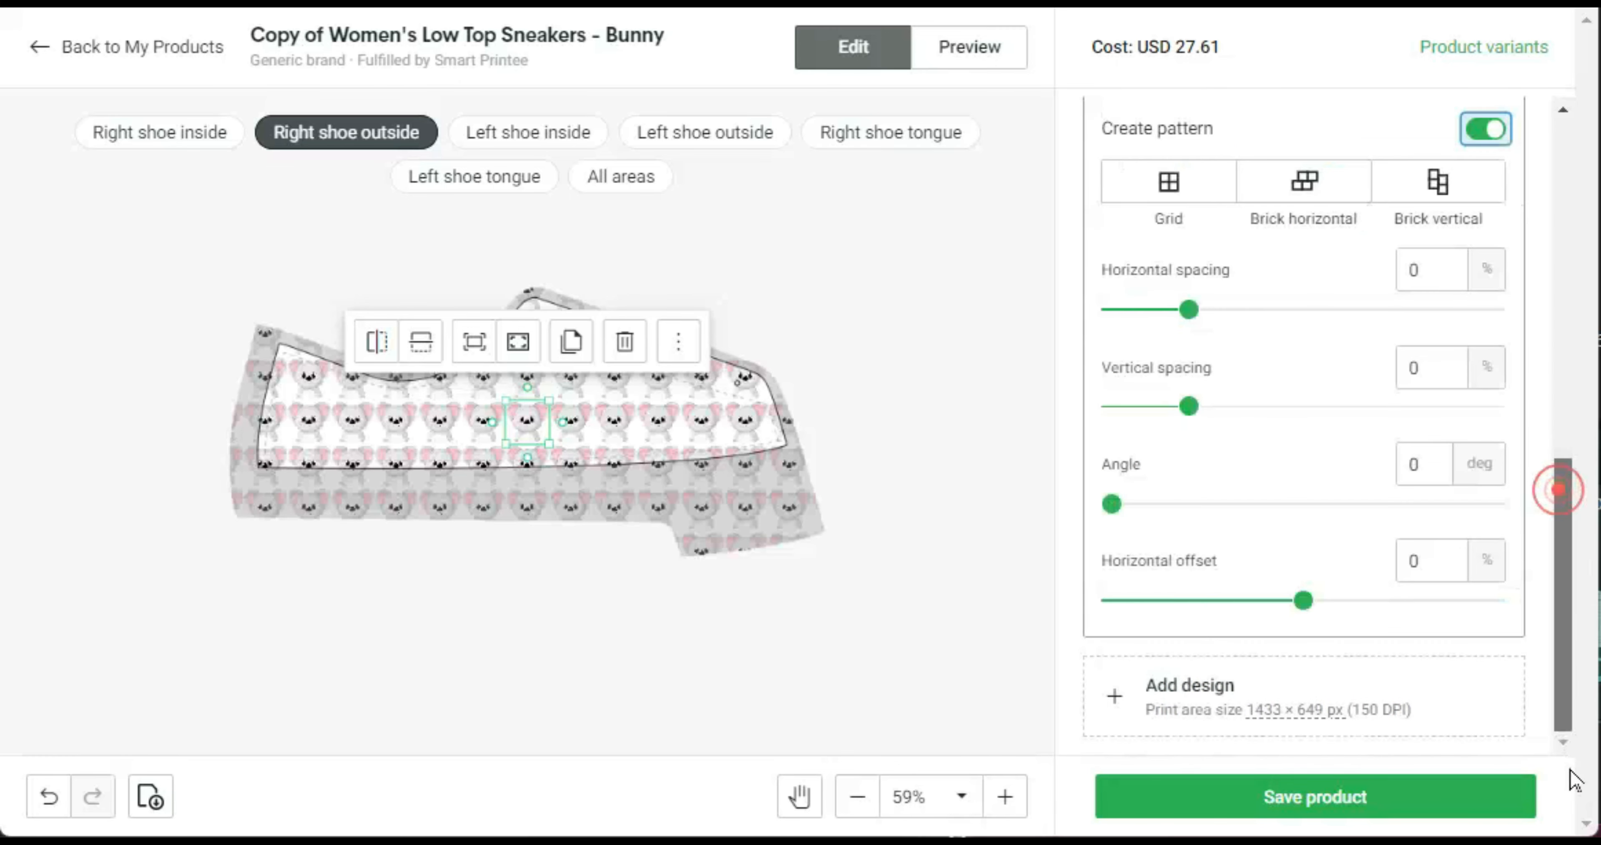
double_click(1423, 464)
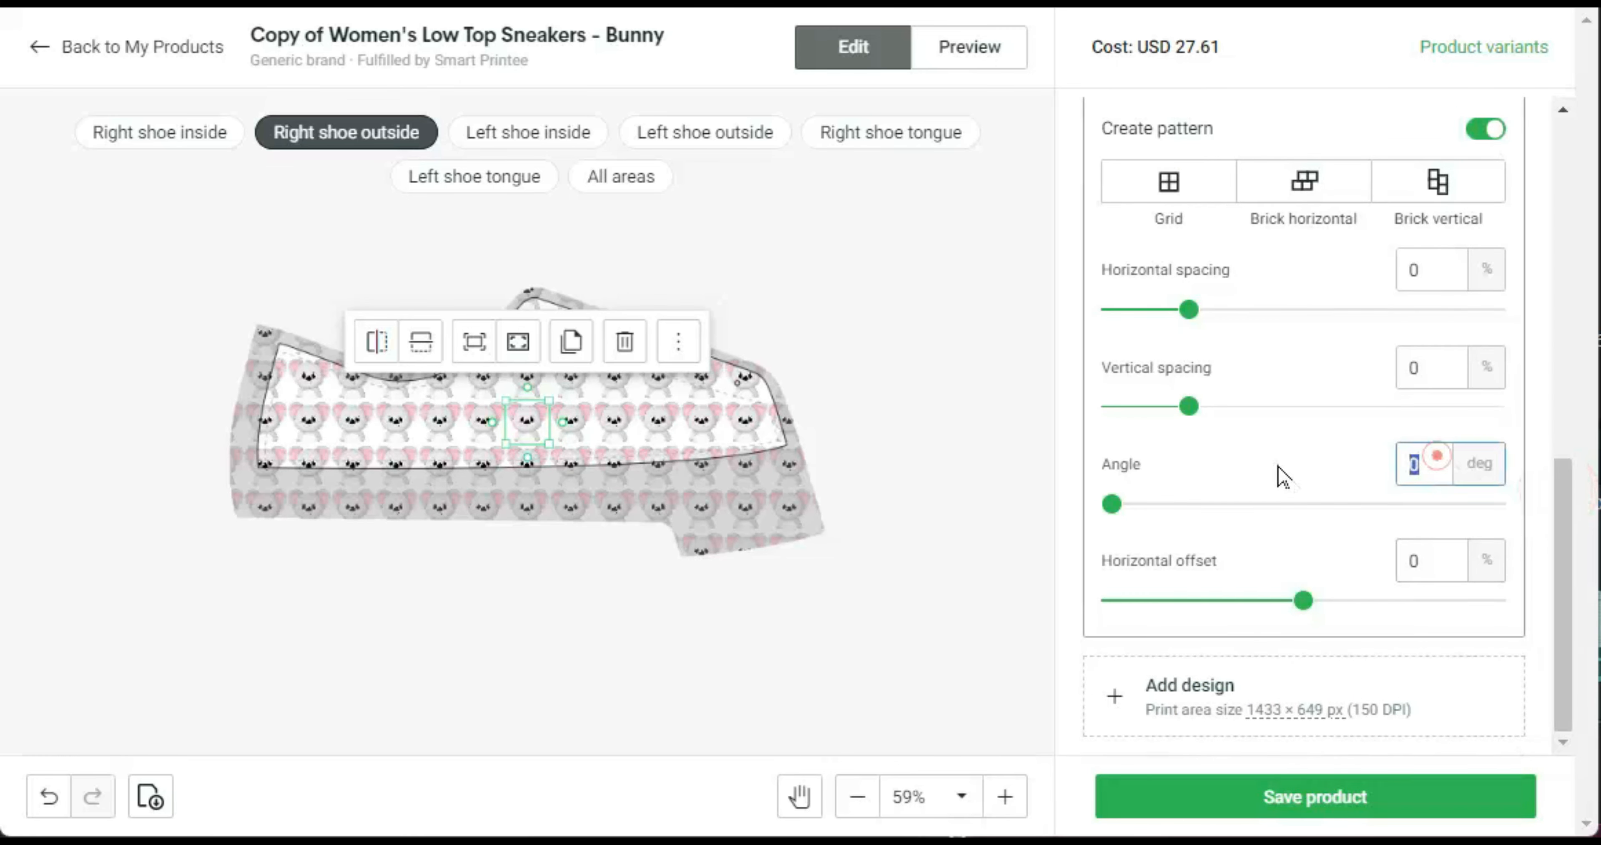
text(45)
click(1430, 562)
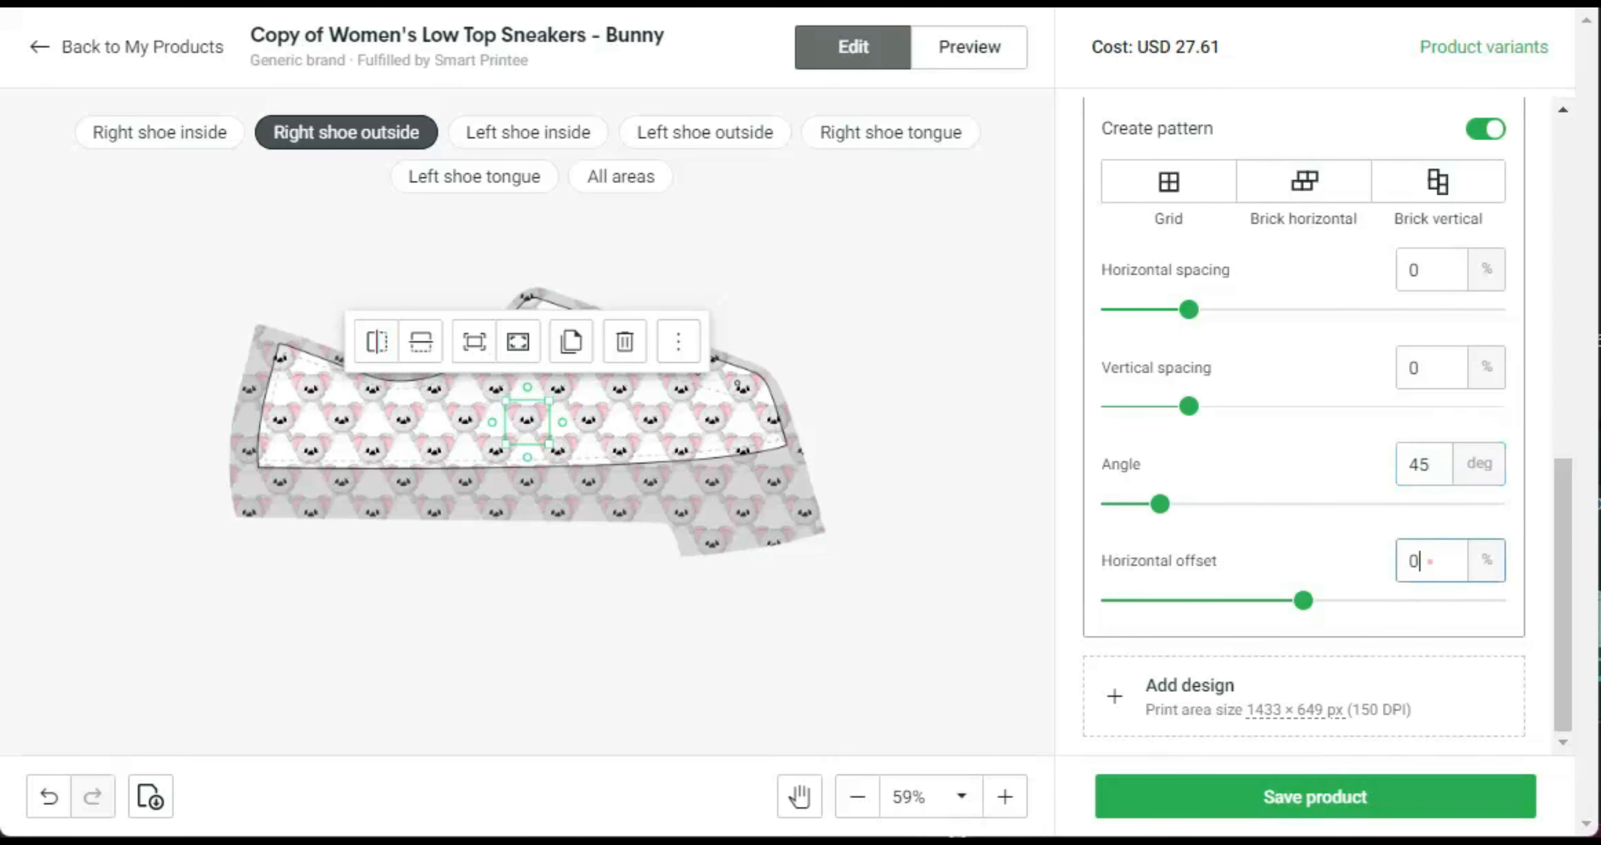
drag(1307, 606, 1570, 605)
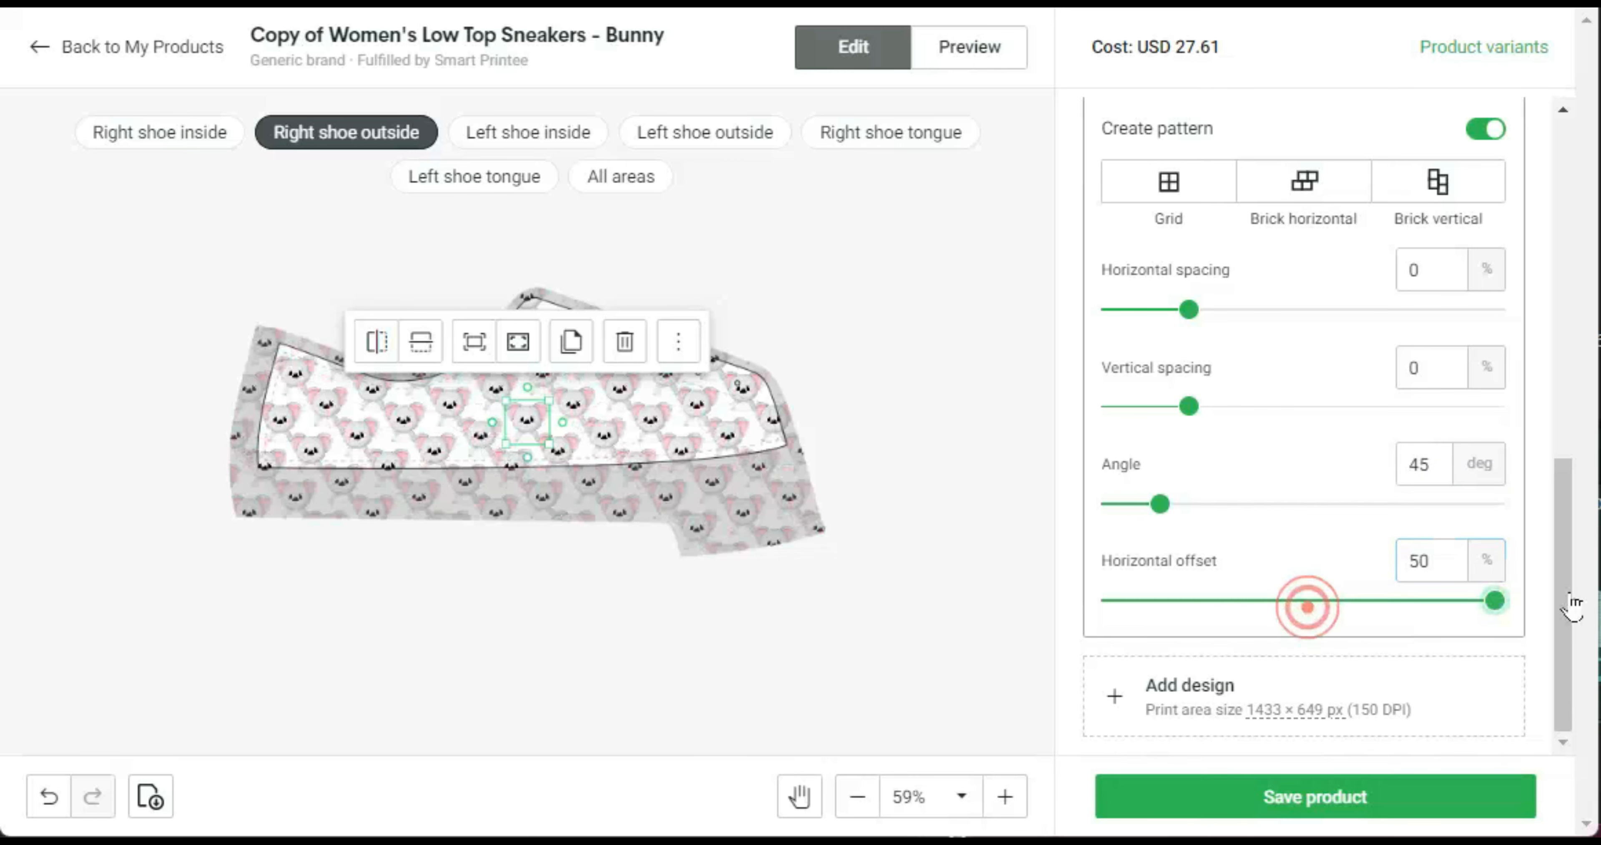
Replace the bunny design on the left shoe inside with Adorable koala.png from the library, scaled to 3.5%
click(524, 134)
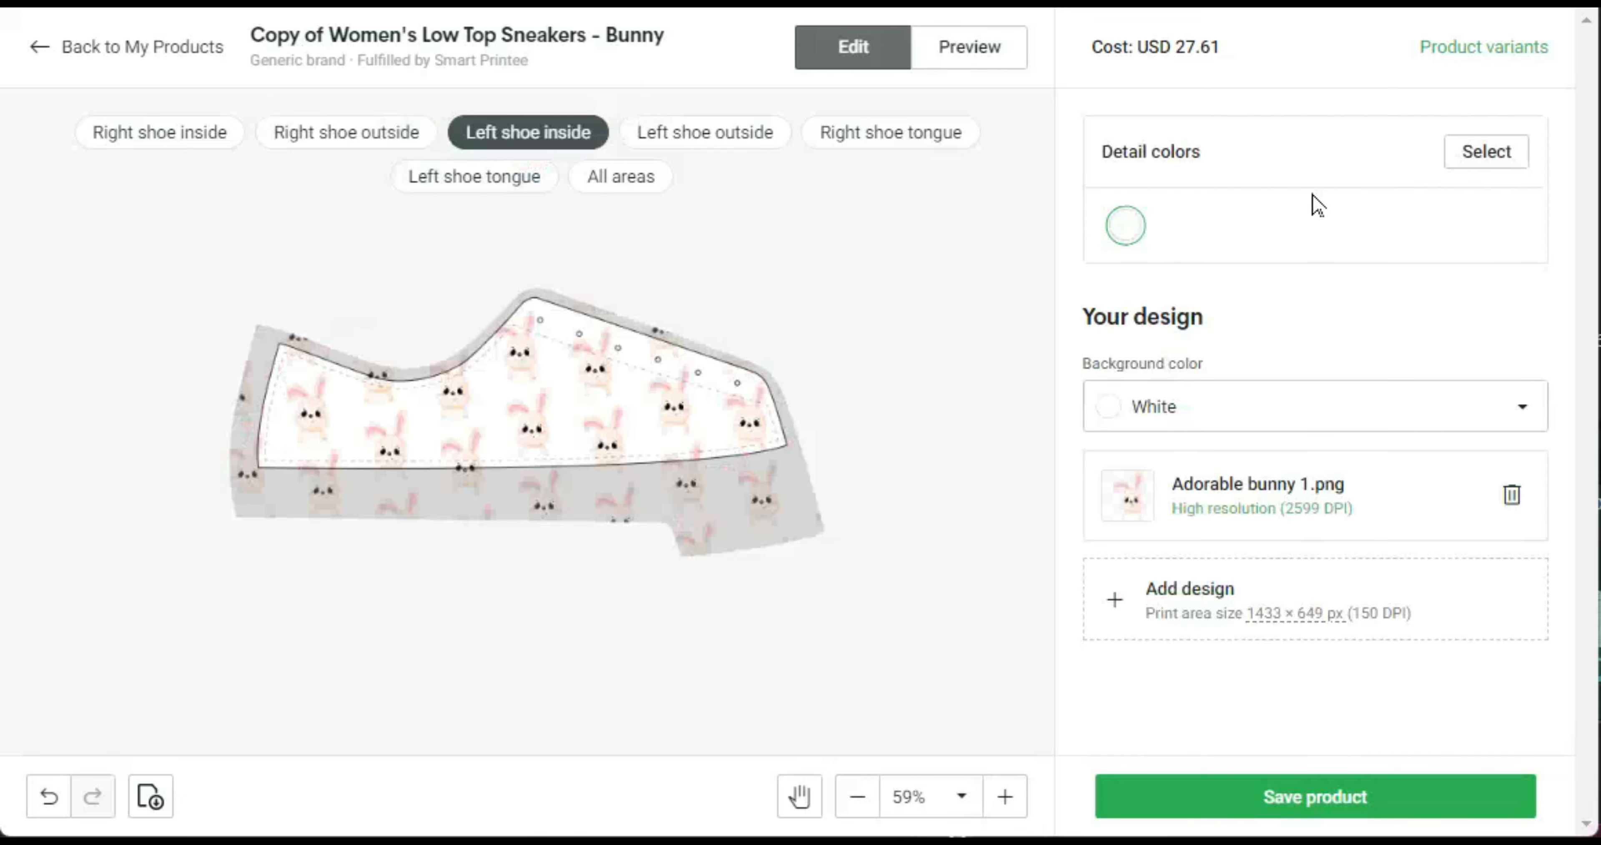
click(1512, 495)
click(1207, 503)
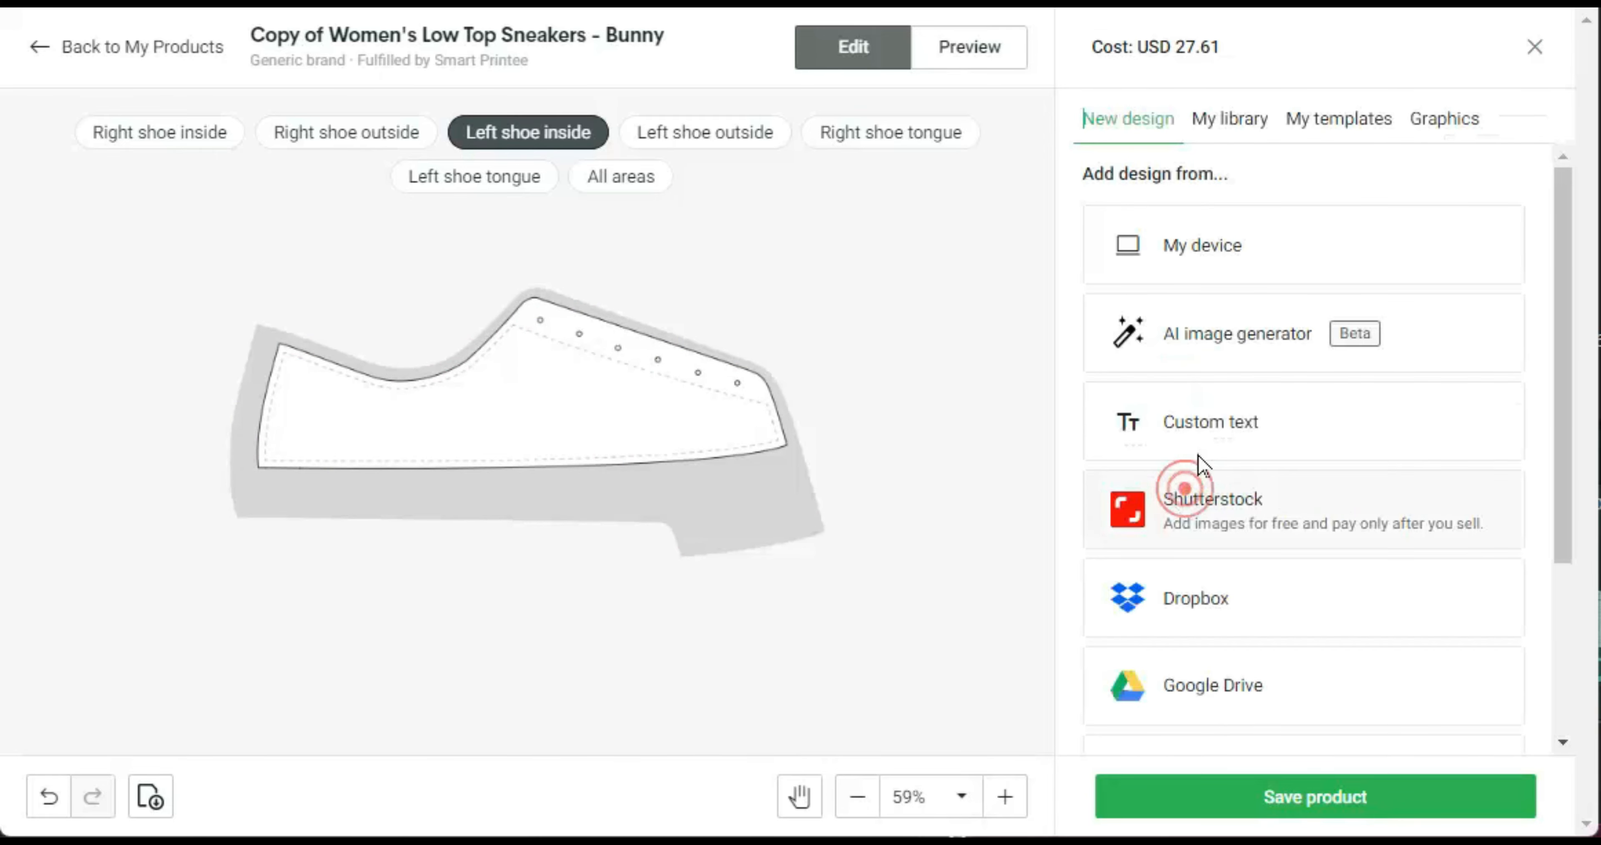
click(1226, 118)
click(1128, 334)
double_click(1391, 703)
text(3.5)
Turn the koala on the left shoe inside into a repeating pattern and increase the pattern's angle
drag(1564, 379, 1567, 596)
click(1485, 606)
drag(1565, 430, 1582, 676)
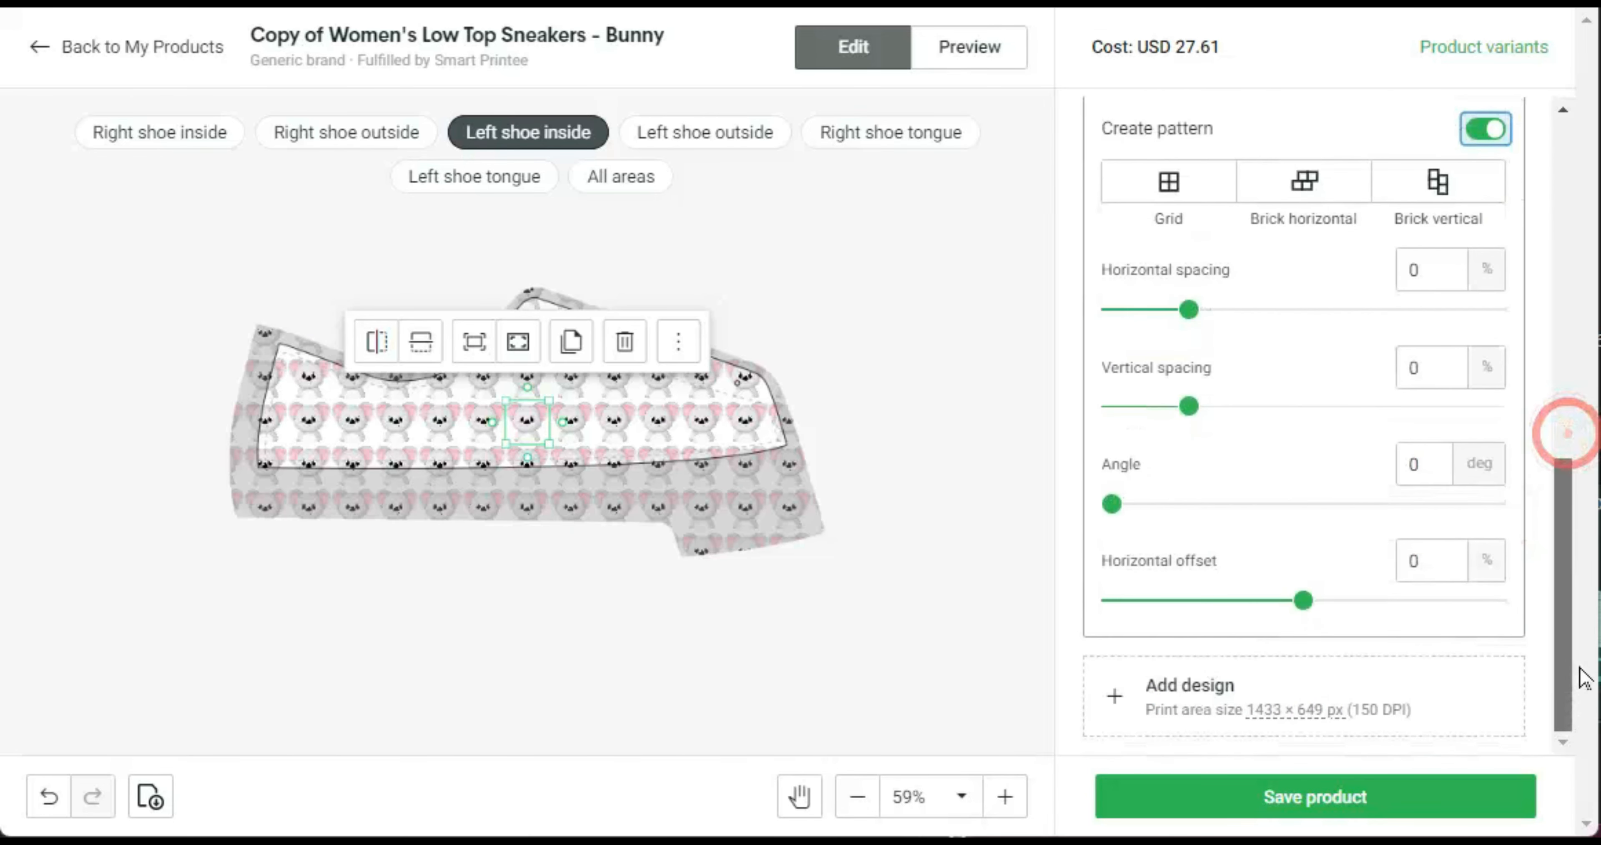
drag(1133, 525, 1160, 525)
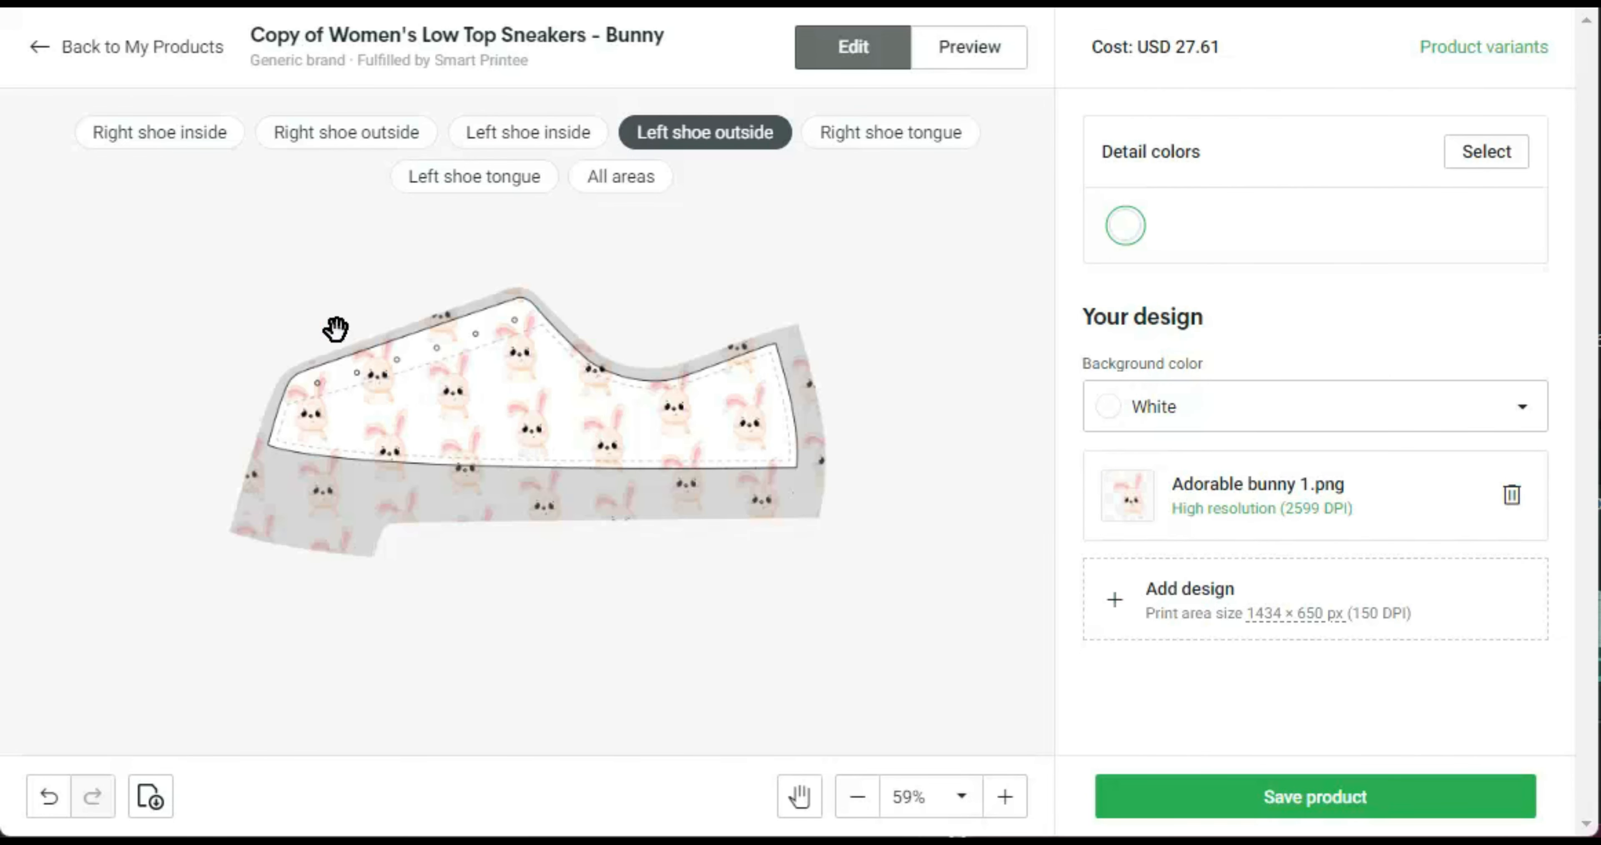
Replace the bunny design on the left shoe outside with Adorable koala.png and set its scale to 3.5%
click(1511, 495)
drag(1361, 711, 1248, 719)
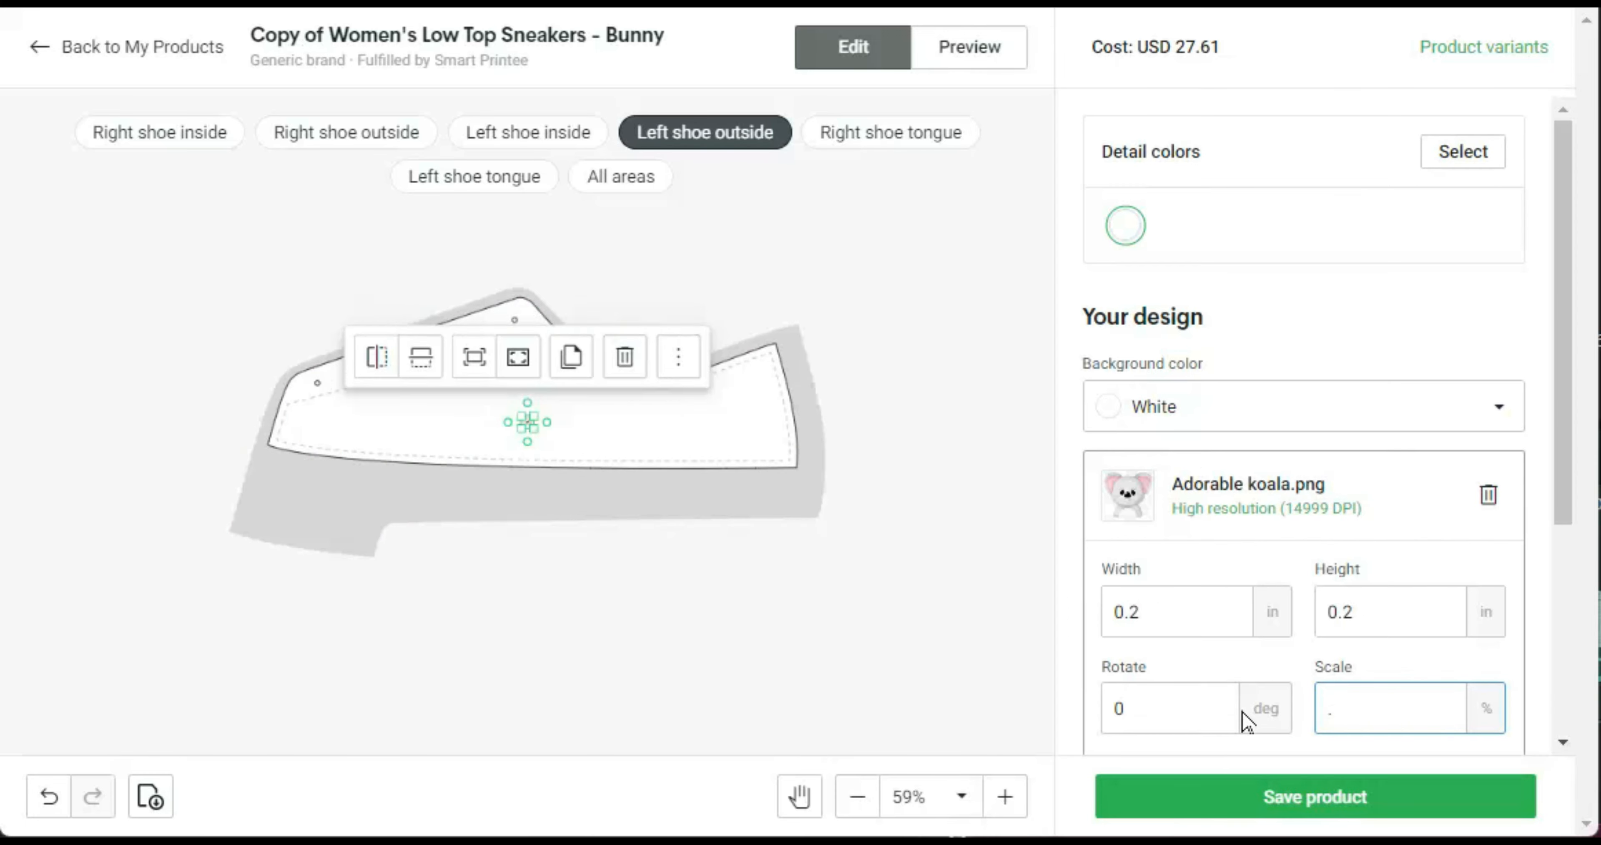
text(3.5)
Turn the koala on the left shoe outside into a repeating pattern with a 45° angle and the maximum horizontal offset
drag(1564, 379, 1567, 596)
click(1484, 609)
drag(1565, 429, 1582, 676)
drag(1424, 478, 1380, 477)
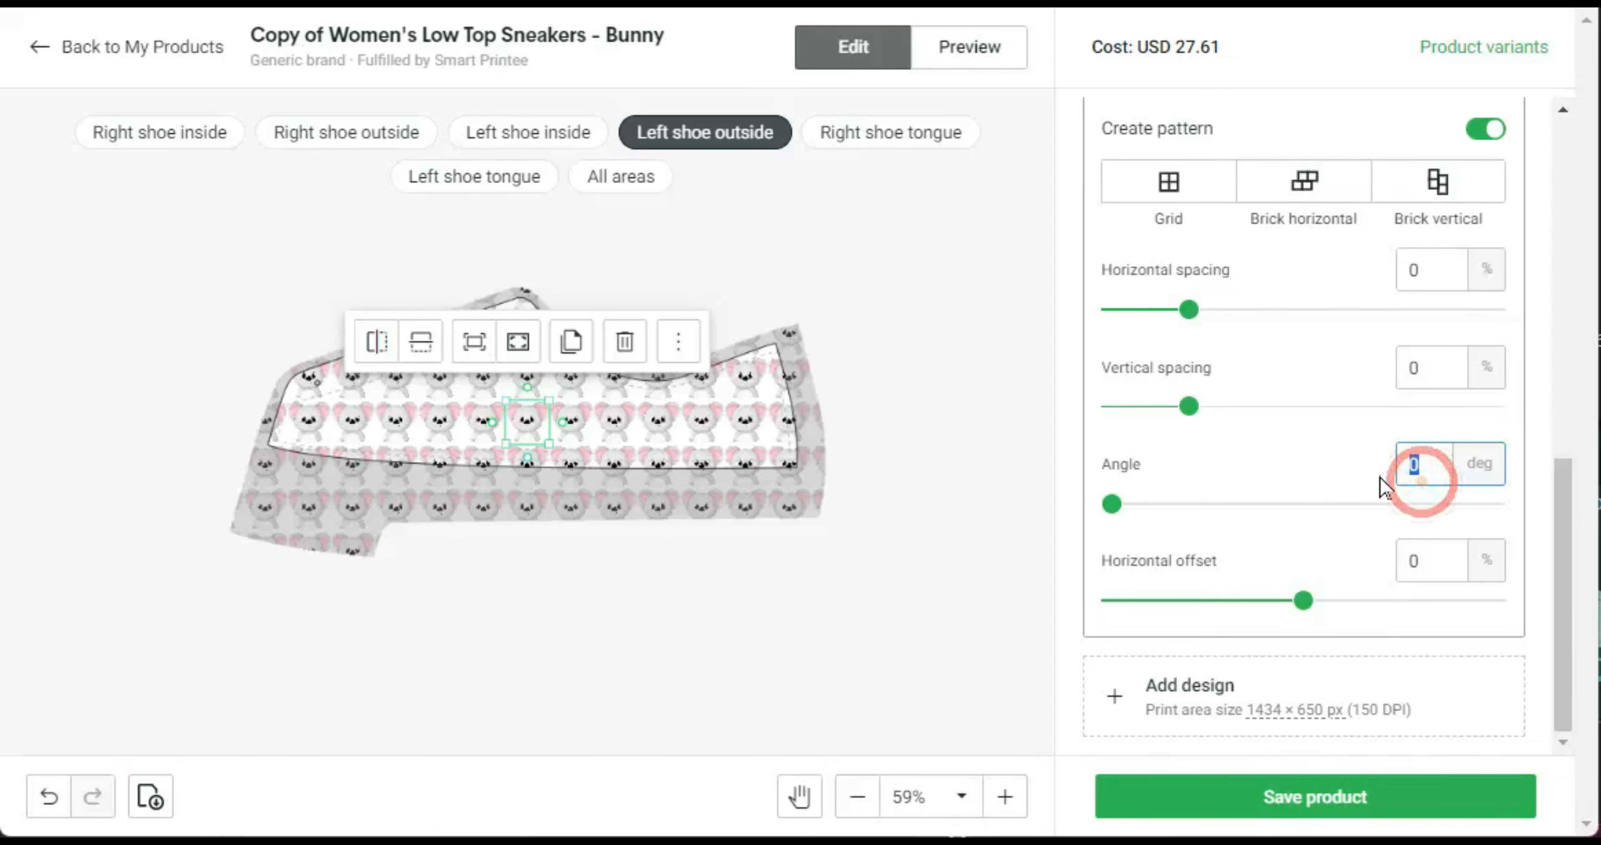
text(45)
drag(1305, 599, 1501, 600)
Replace the bunny design on the right shoe tongue with Adorable koala.png from the library
click(864, 132)
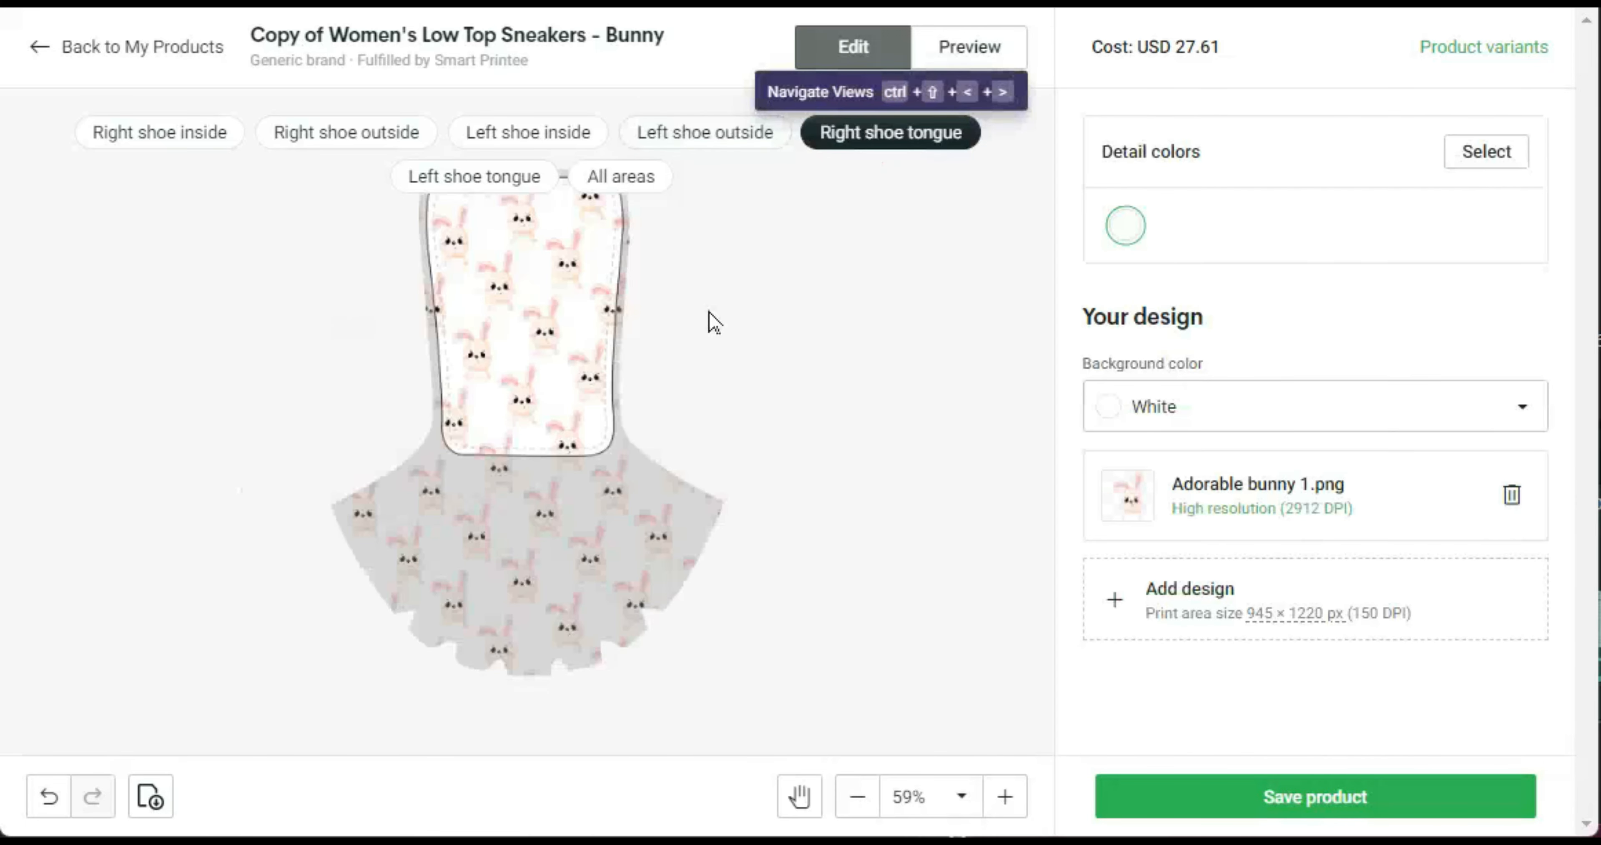
click(1429, 500)
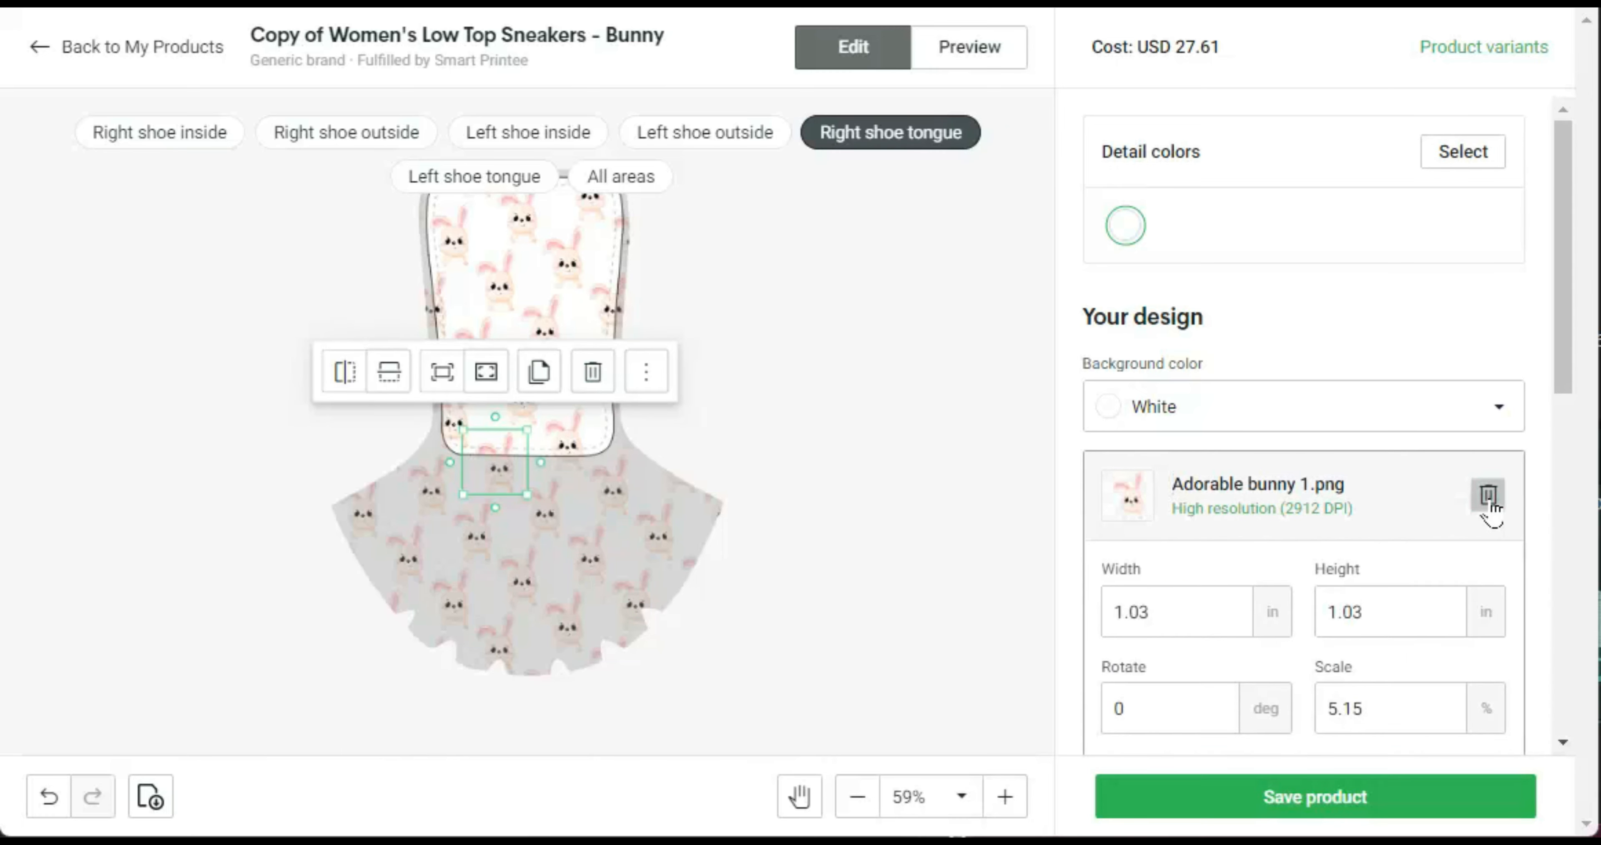
click(1512, 495)
click(1215, 485)
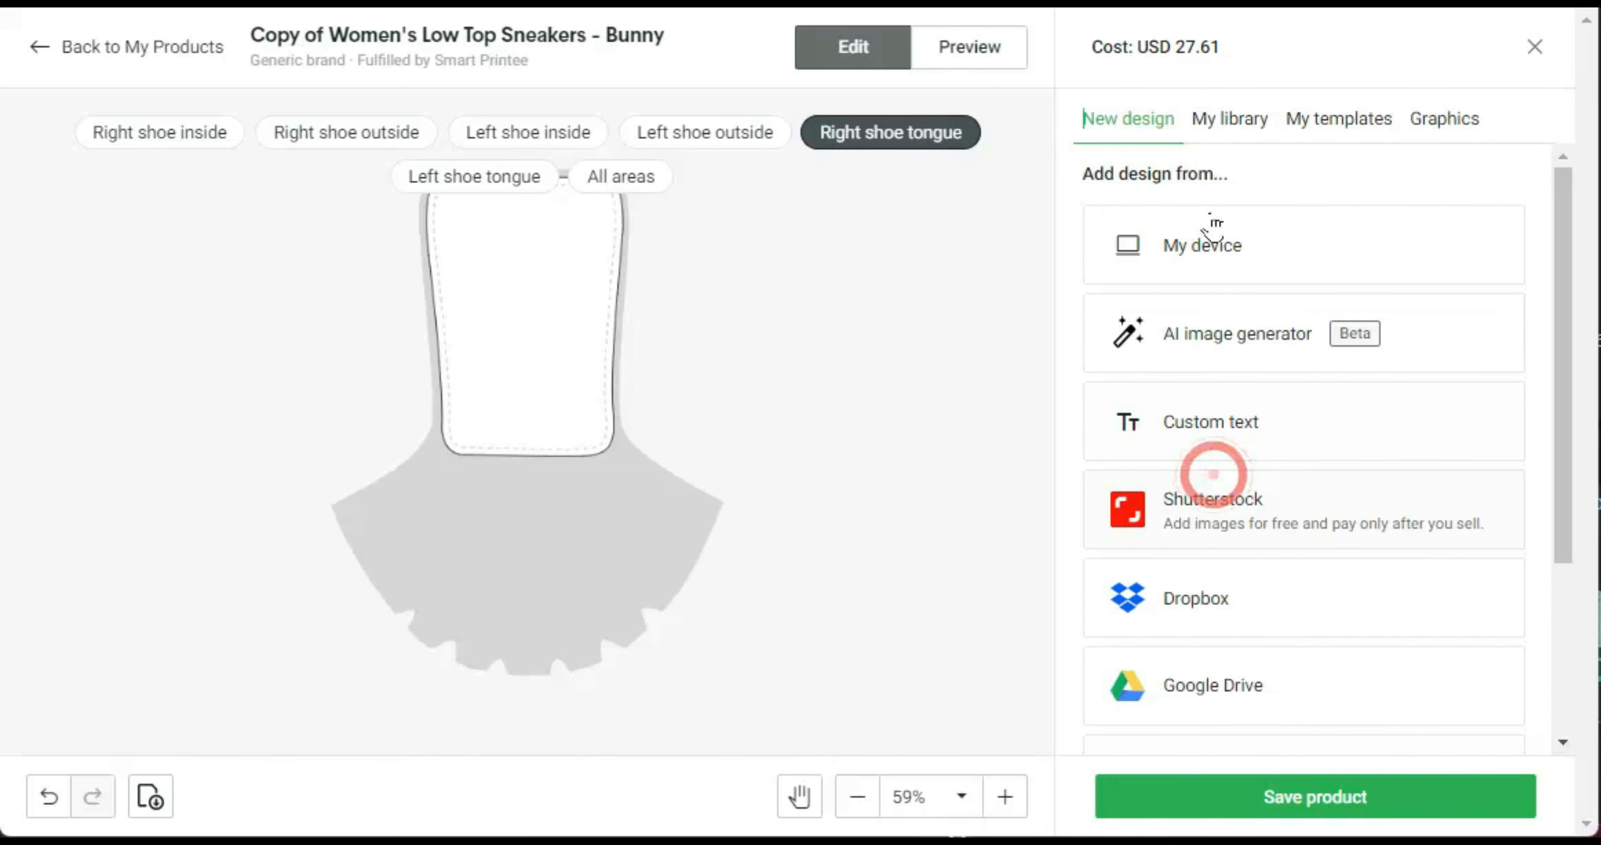
click(1228, 127)
click(803, 805)
drag(561, 321, 561, 380)
click(799, 810)
click(1293, 343)
Set the koala's scale on the right shoe tongue to 3% and turn it into a repeating pattern
double_click(1388, 698)
text(3)
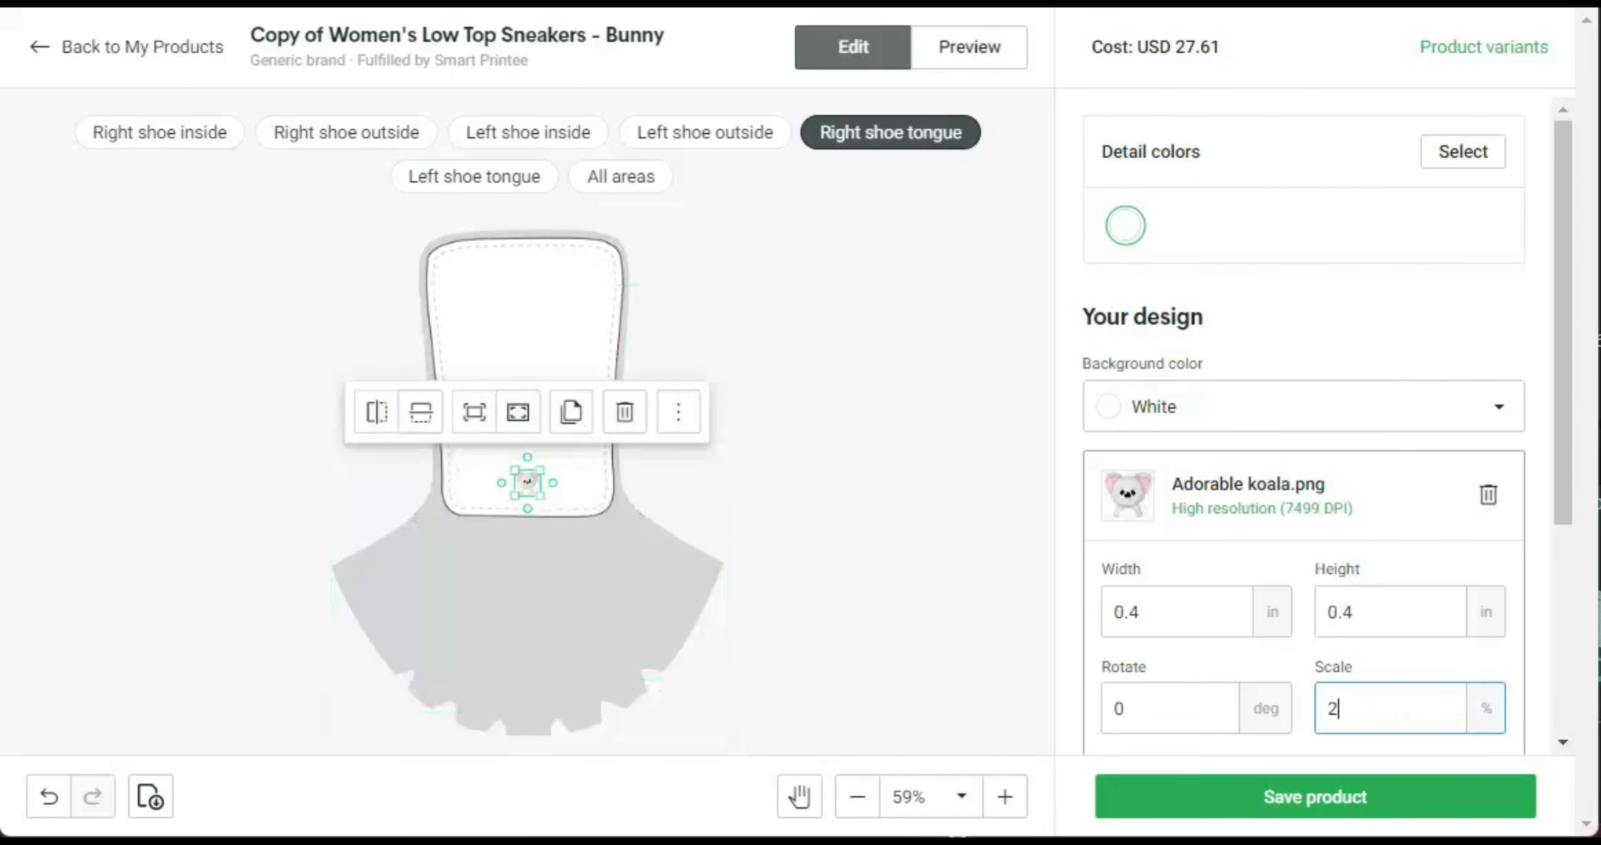
scroll(1397, 614, down, 5)
click(1486, 605)
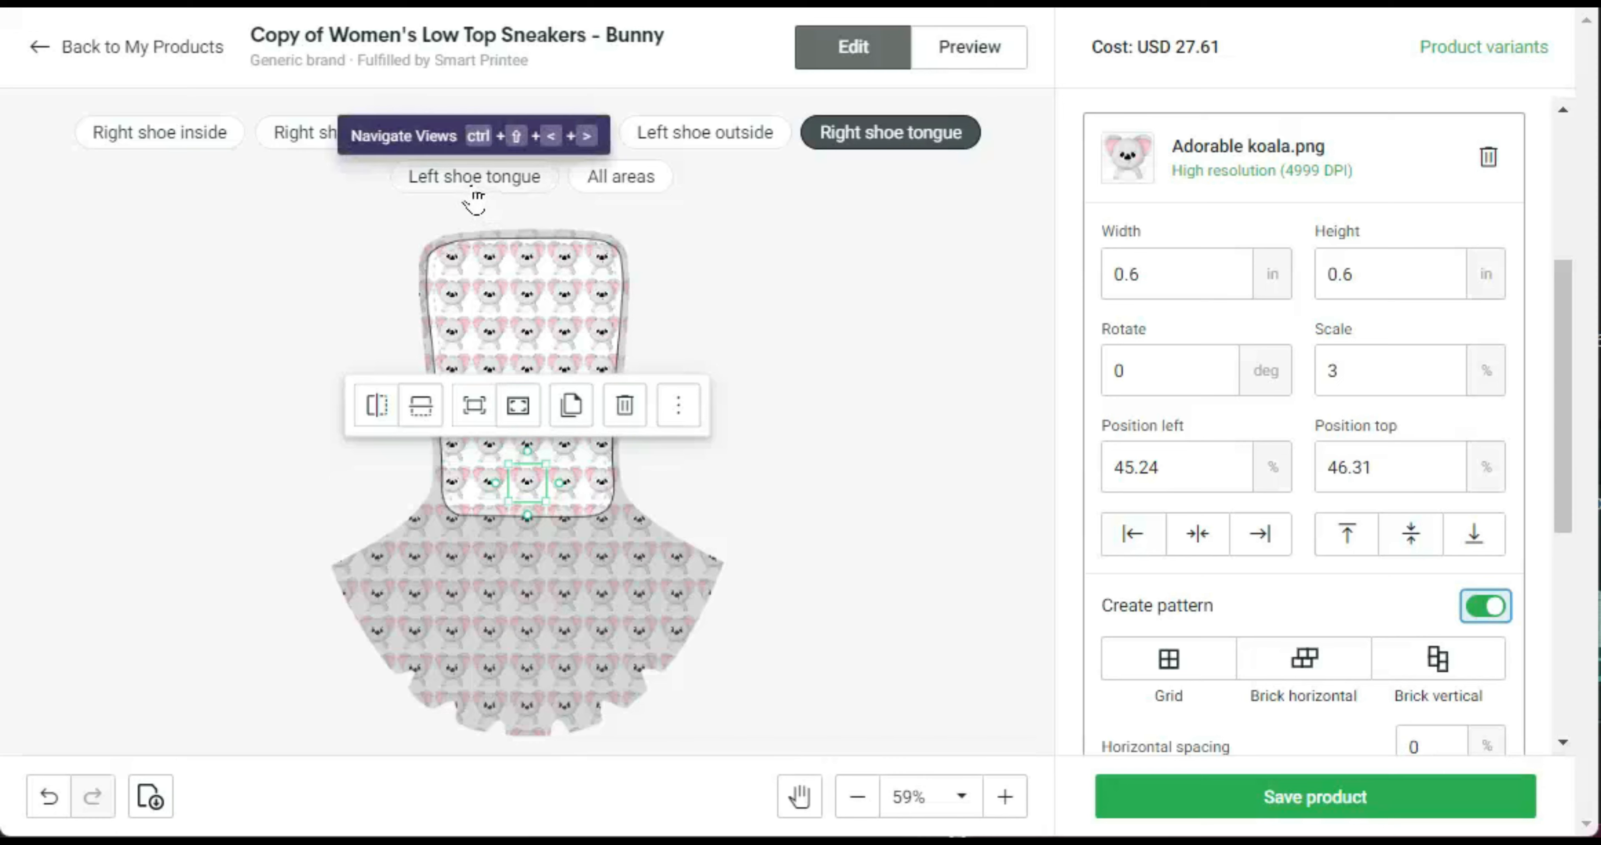
On the left shoe tongue, turn the koala at 2% scale into a repeating pattern with a 45° angle
click(474, 176)
scroll(1558, 512, down, 3)
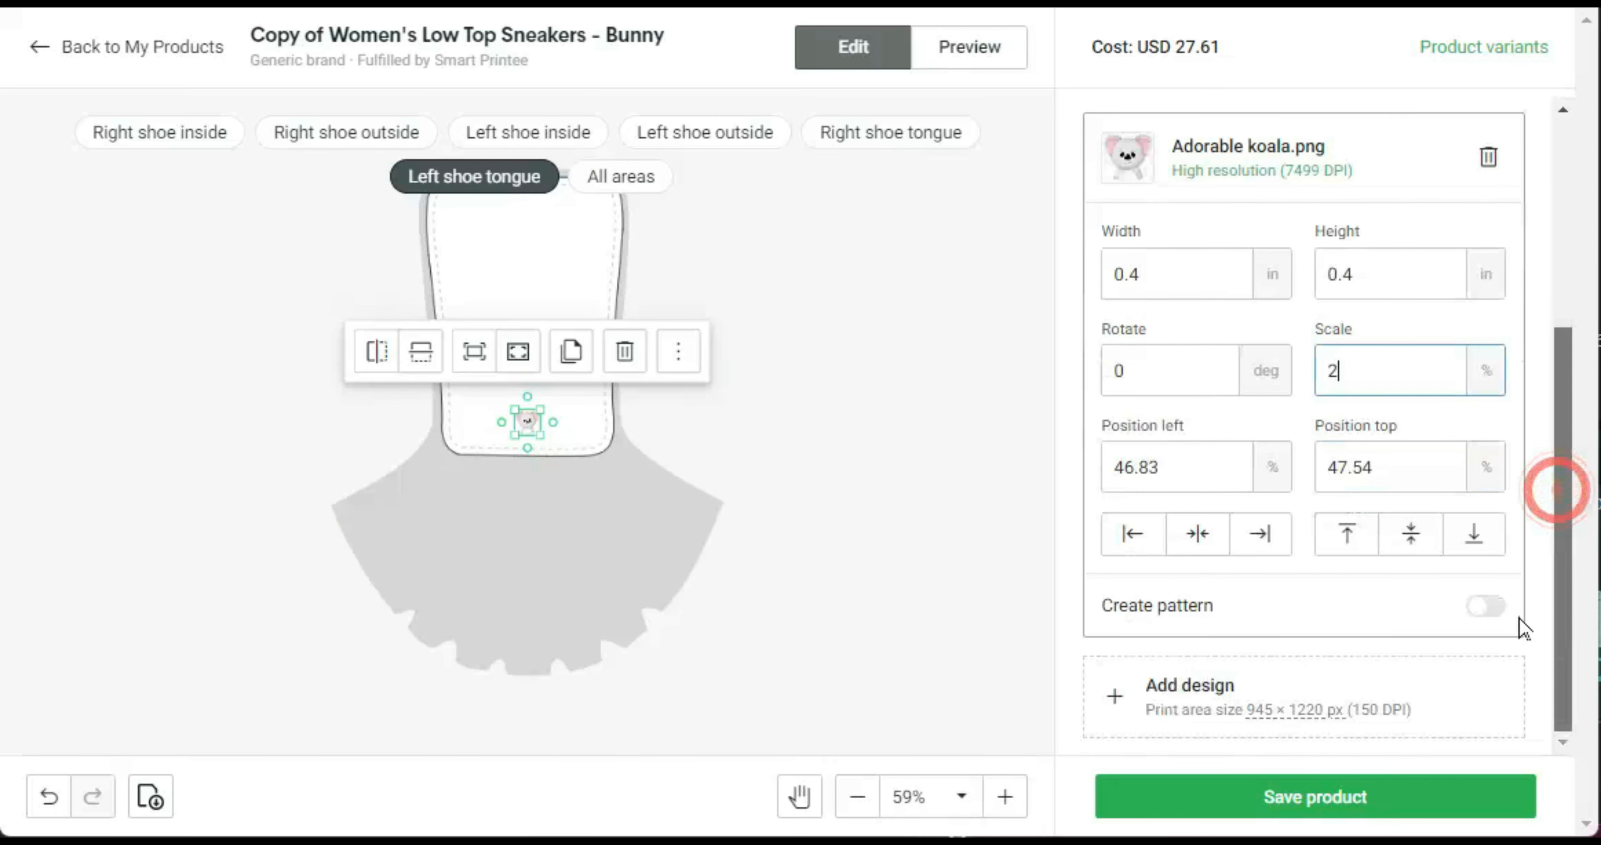
click(1485, 605)
drag(1569, 487, 1563, 630)
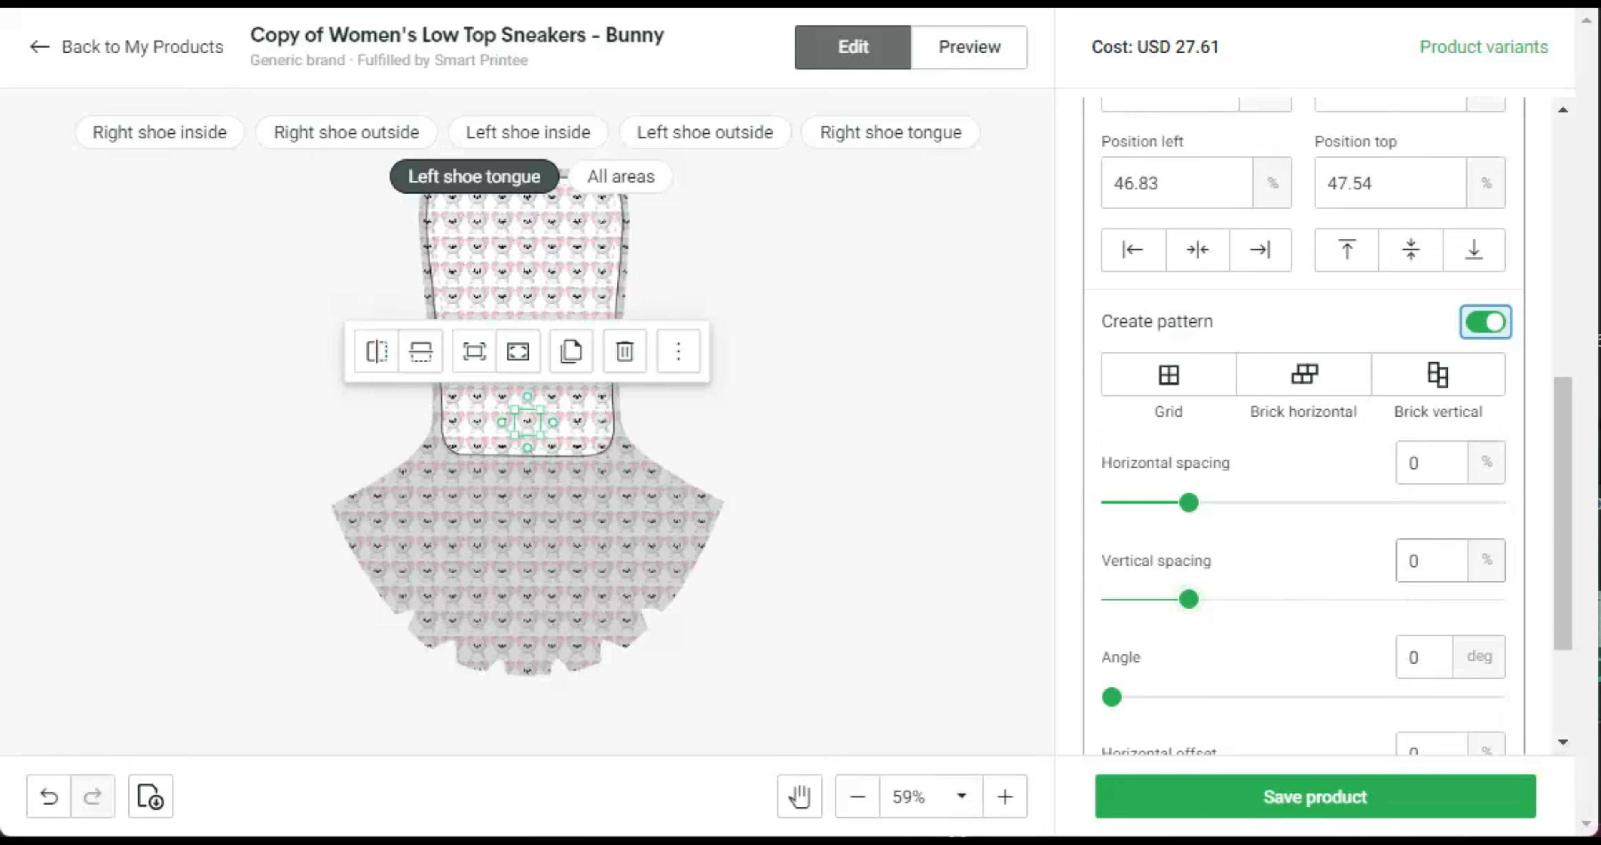
click(1425, 658)
key(BackSpace)
text(45)
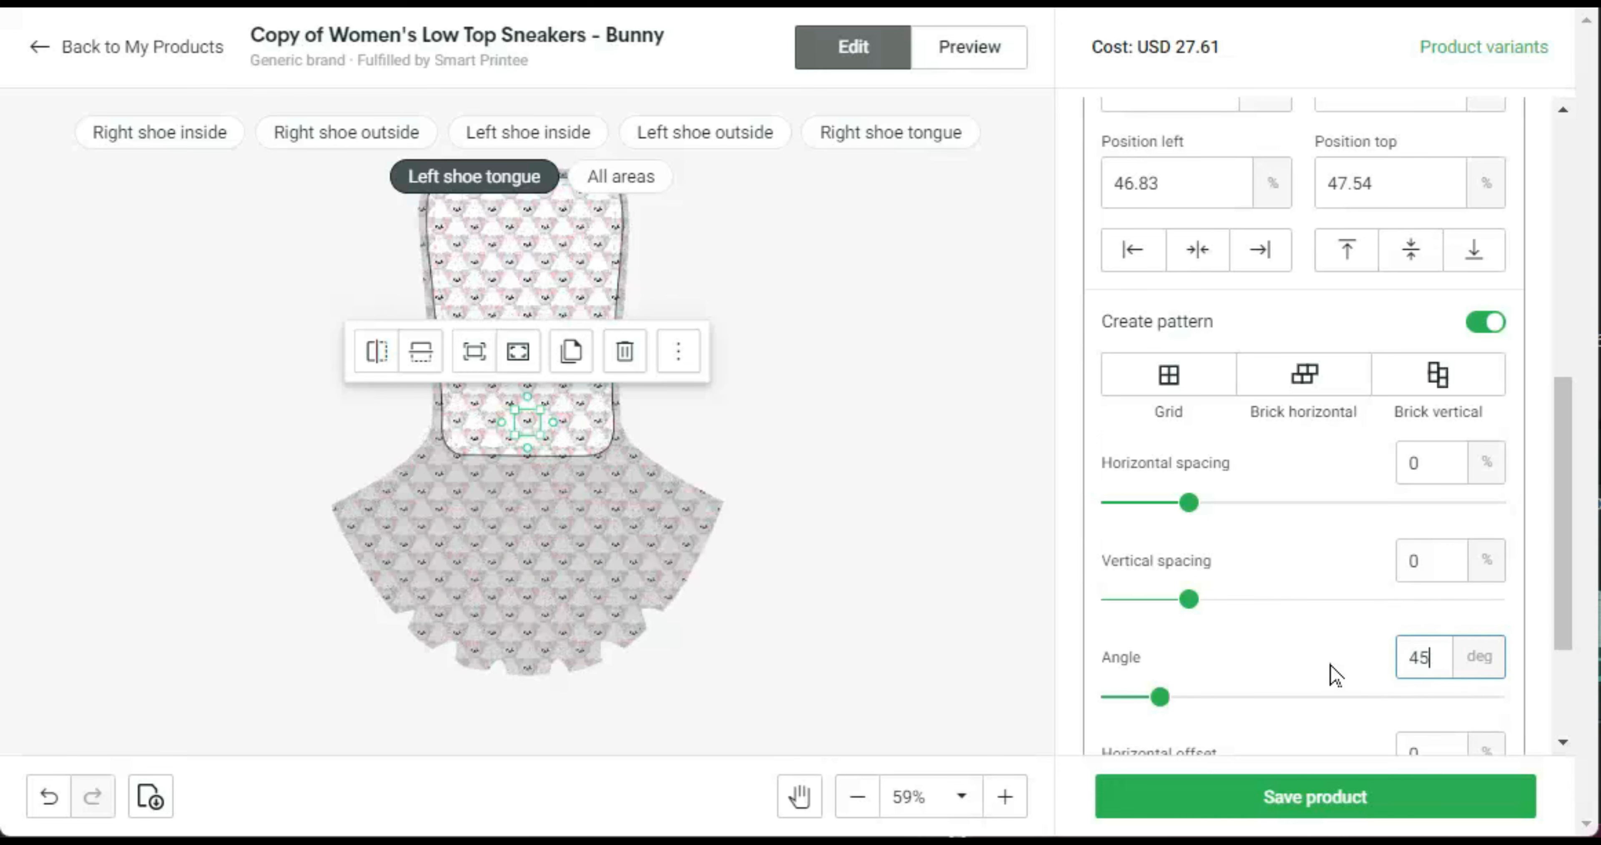
Preview the finished sneakers in the Left and Right Shoe Top view and save the product
click(957, 64)
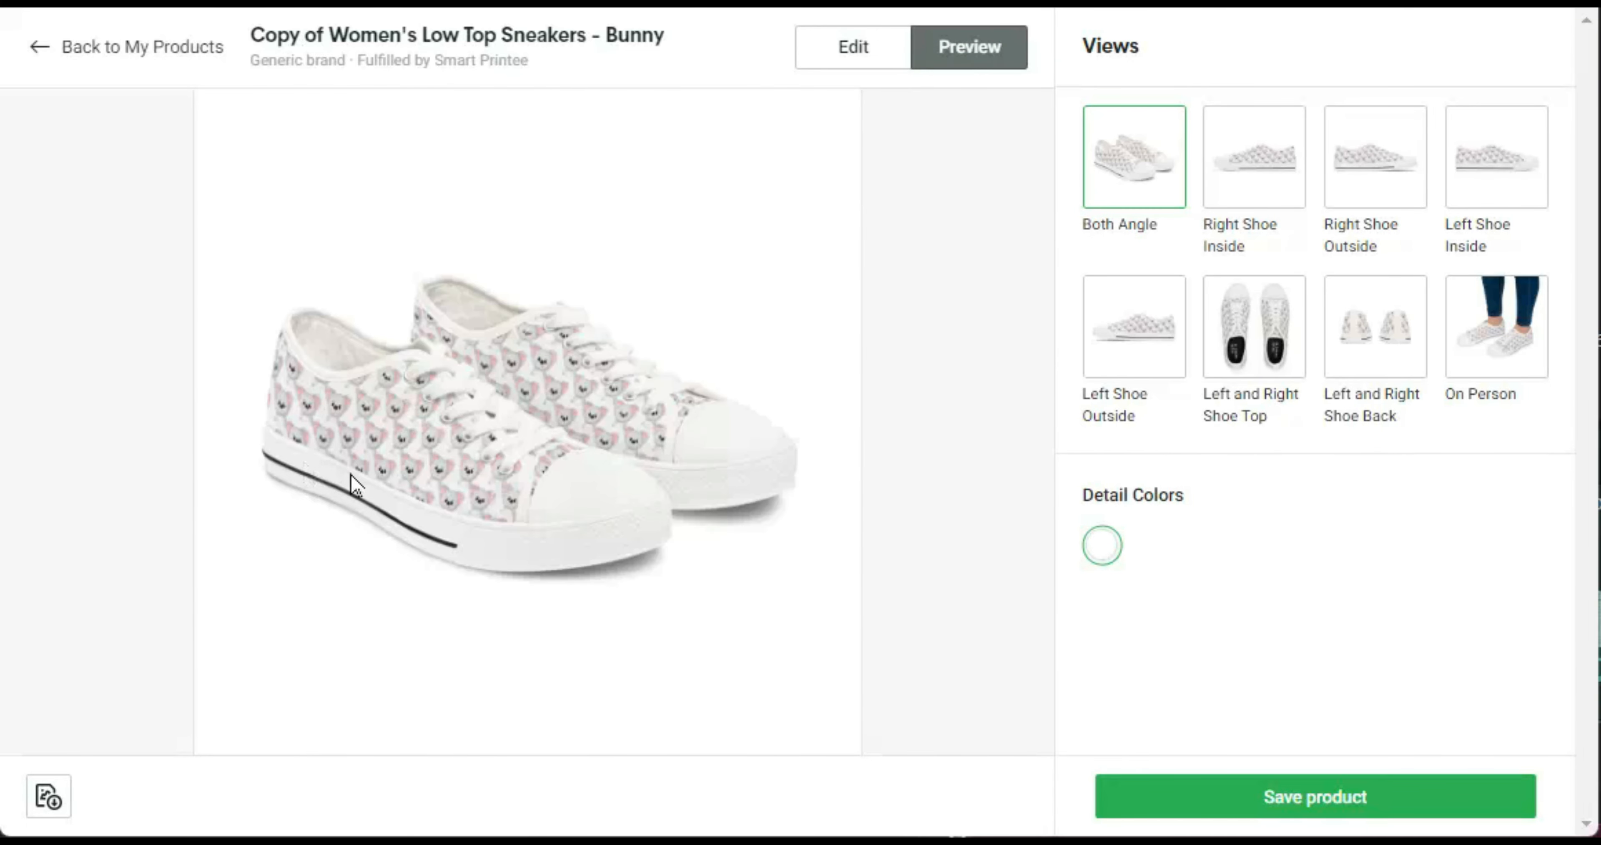
click(1276, 348)
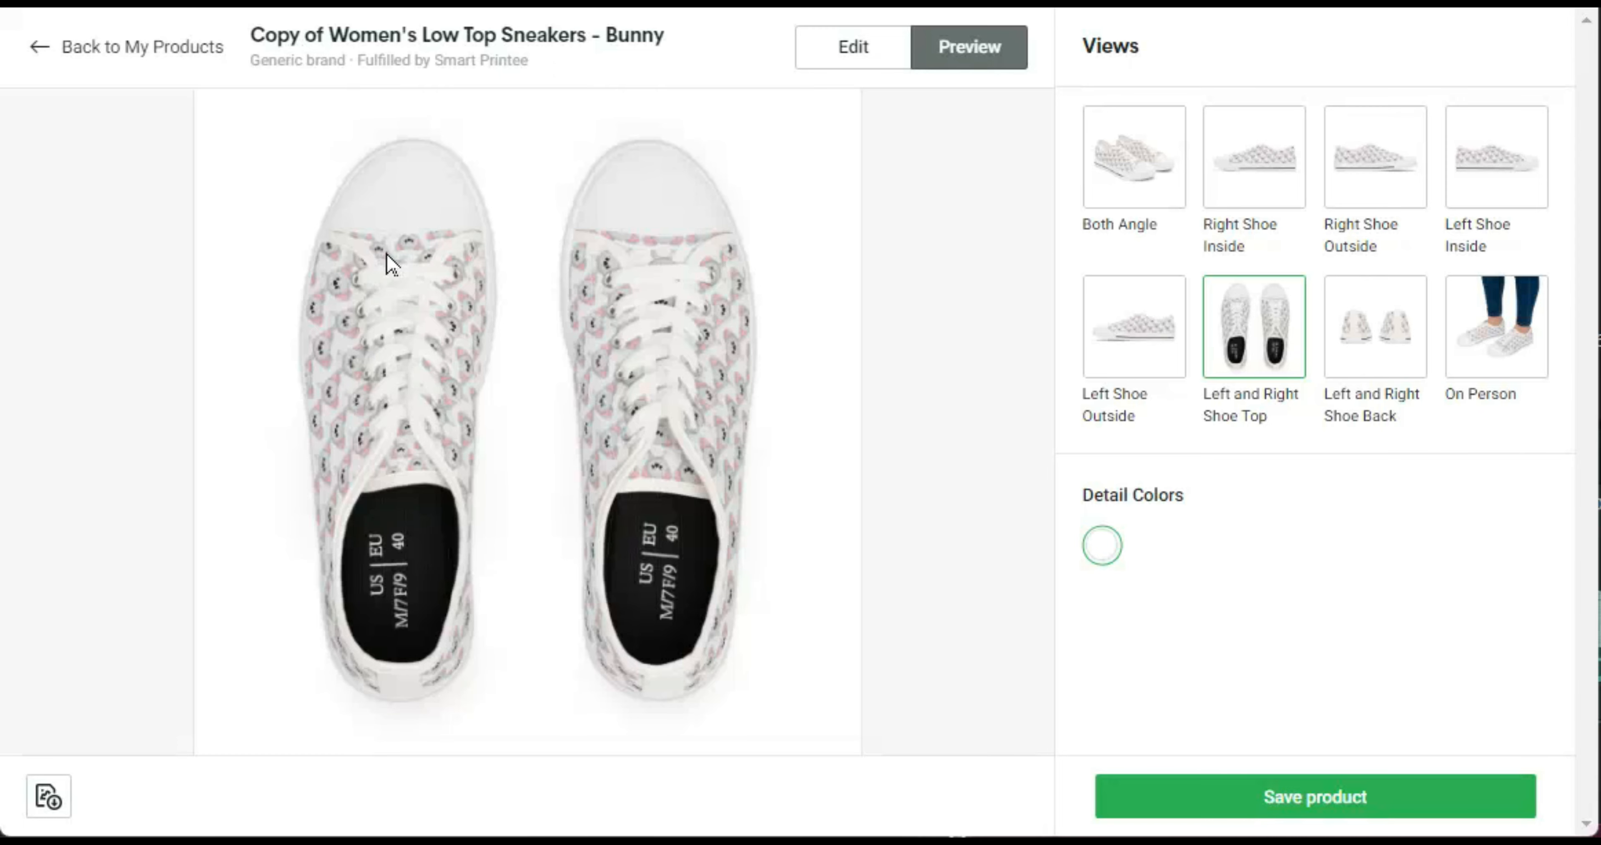
click(1297, 811)
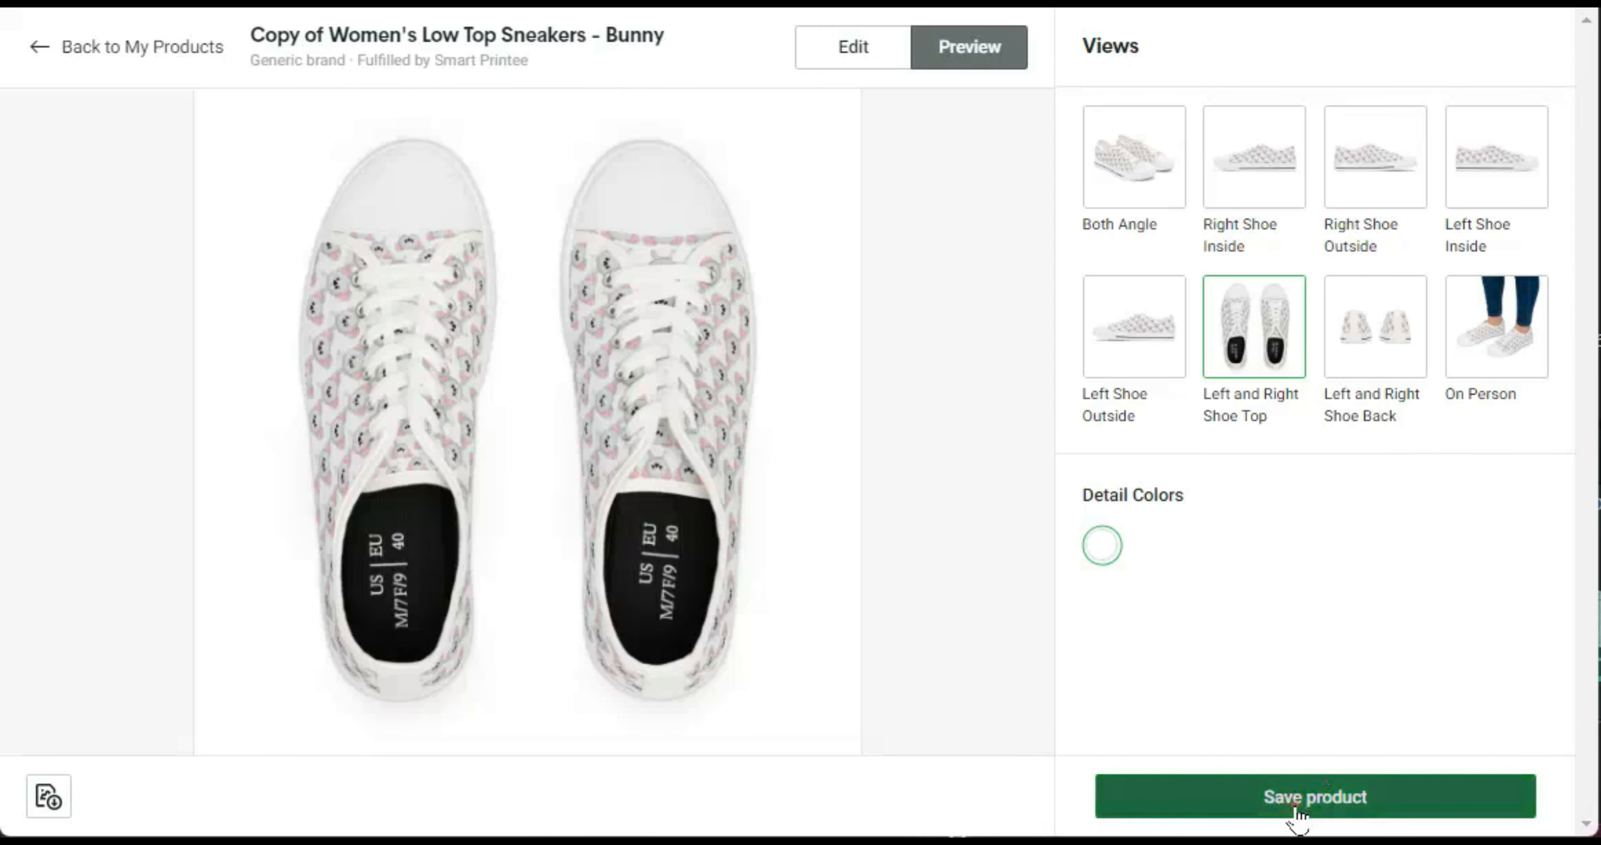